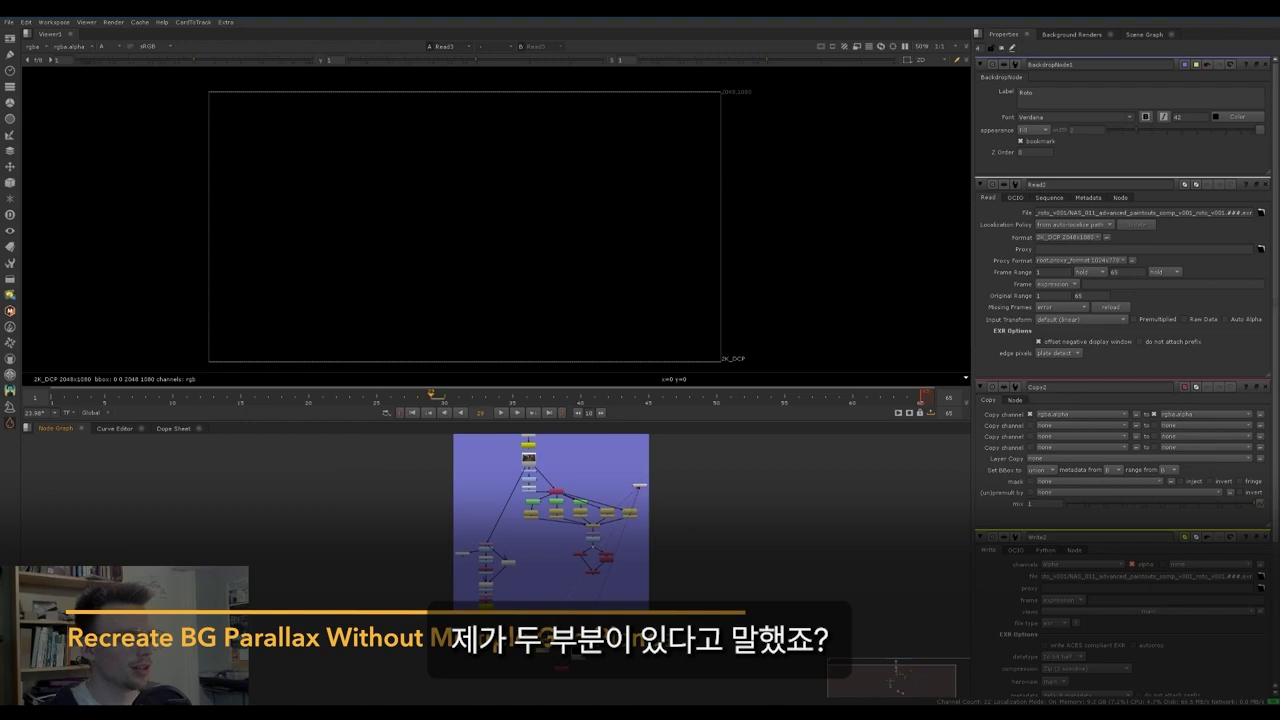
Step: View the Copy node's output and switch the viewer from the alpha matte to full colour
{"action": "key", "text": "1"}
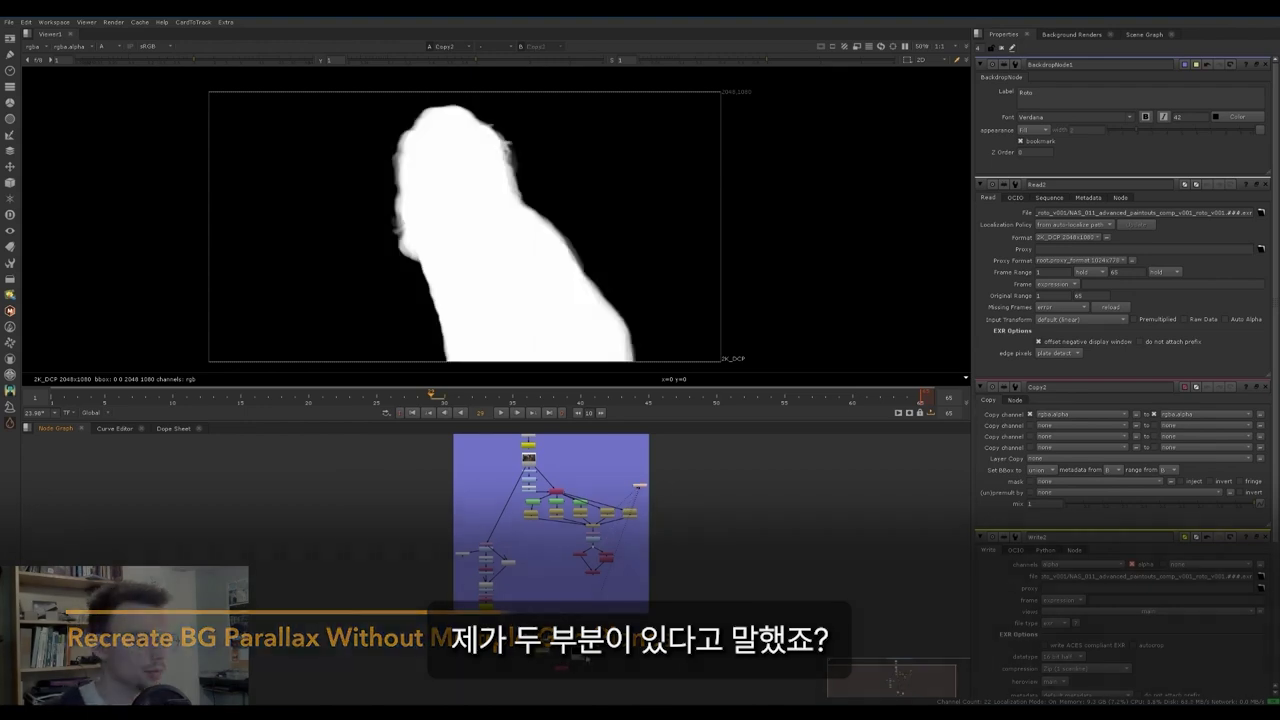
{"action": "key", "text": "a"}
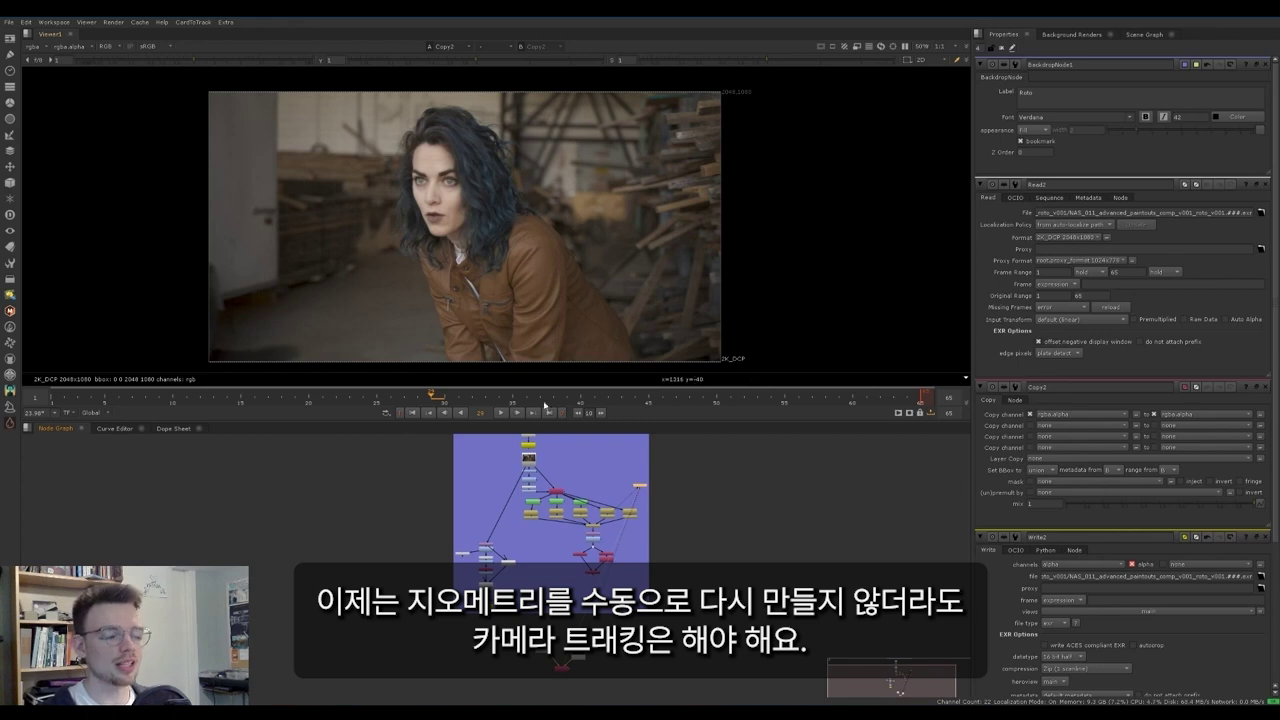
Step: Add a CameraTracker node below the Copy node that joins the denoised plate and the roto
{"action": "middle_click_drag", "start_coordinate": [558, 612], "coordinate": [576, 517]}
{"action": "scroll", "coordinate": [578, 527], "scroll_direction": "up", "scroll_amount": 3}
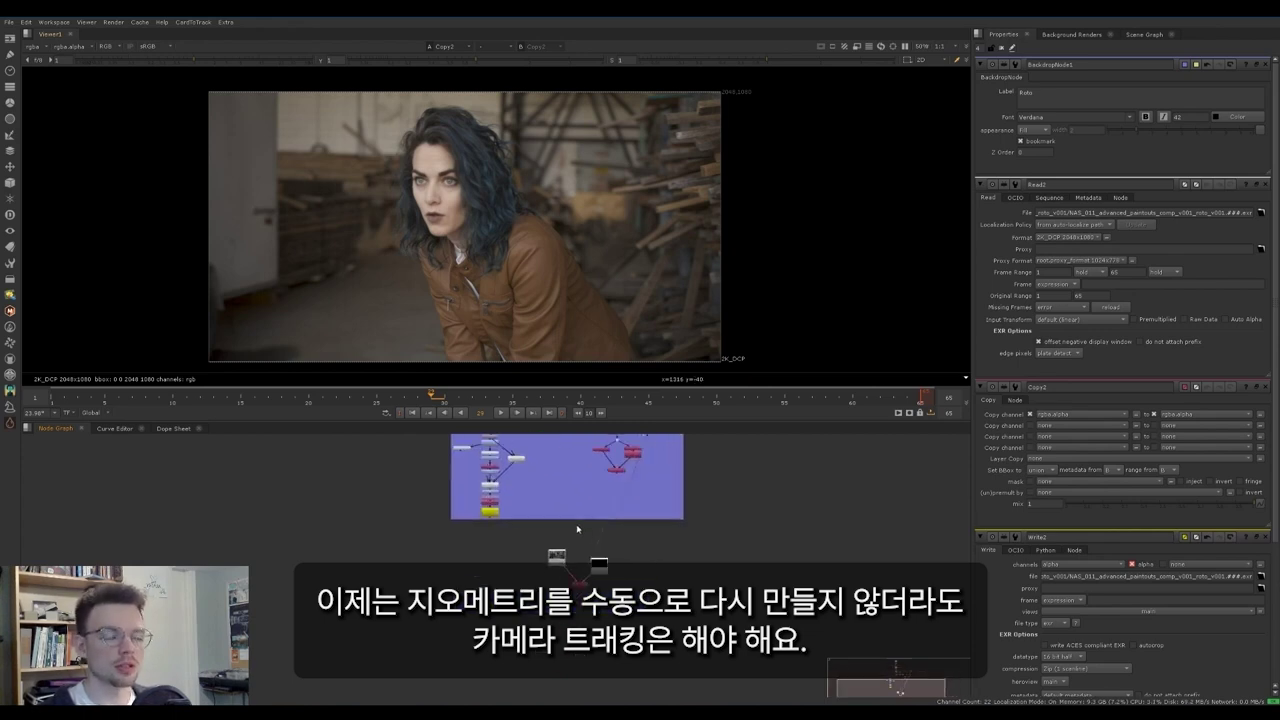
{"action": "scroll", "coordinate": [586, 543], "scroll_direction": "up", "scroll_amount": 3}
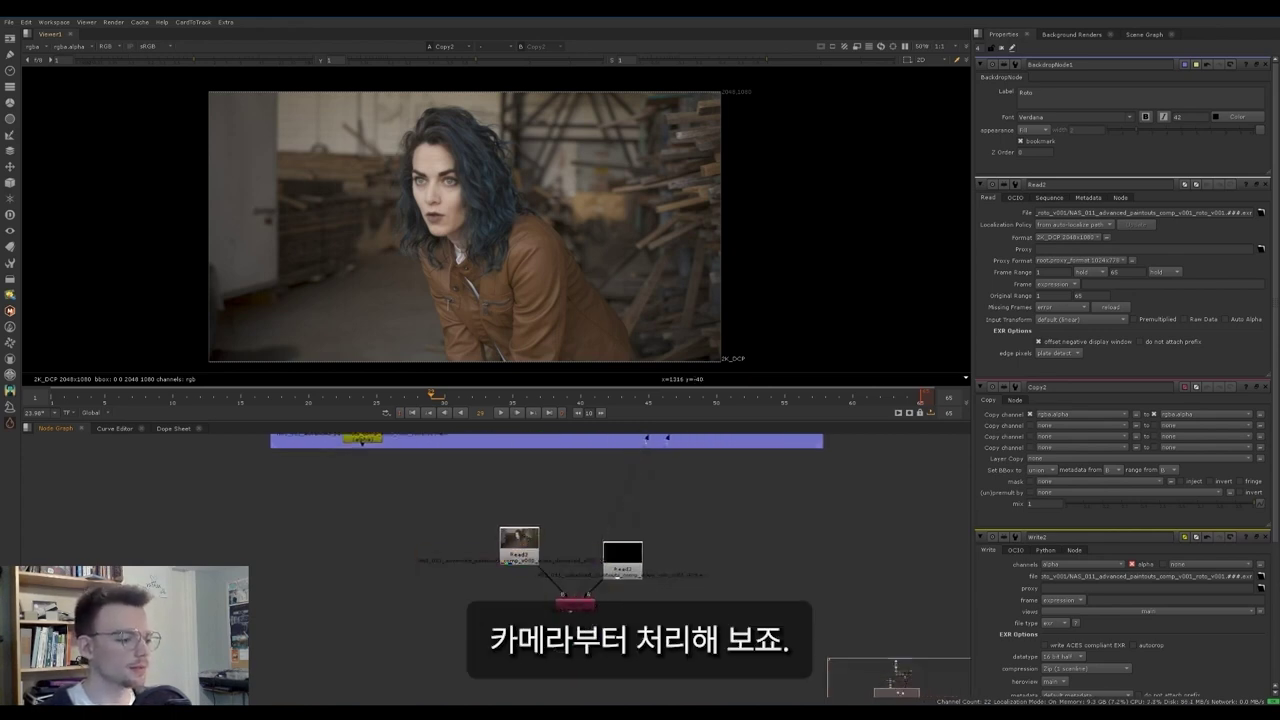
{"action": "key", "text": "Tab"}
{"action": "type", "text": "cameratr"}
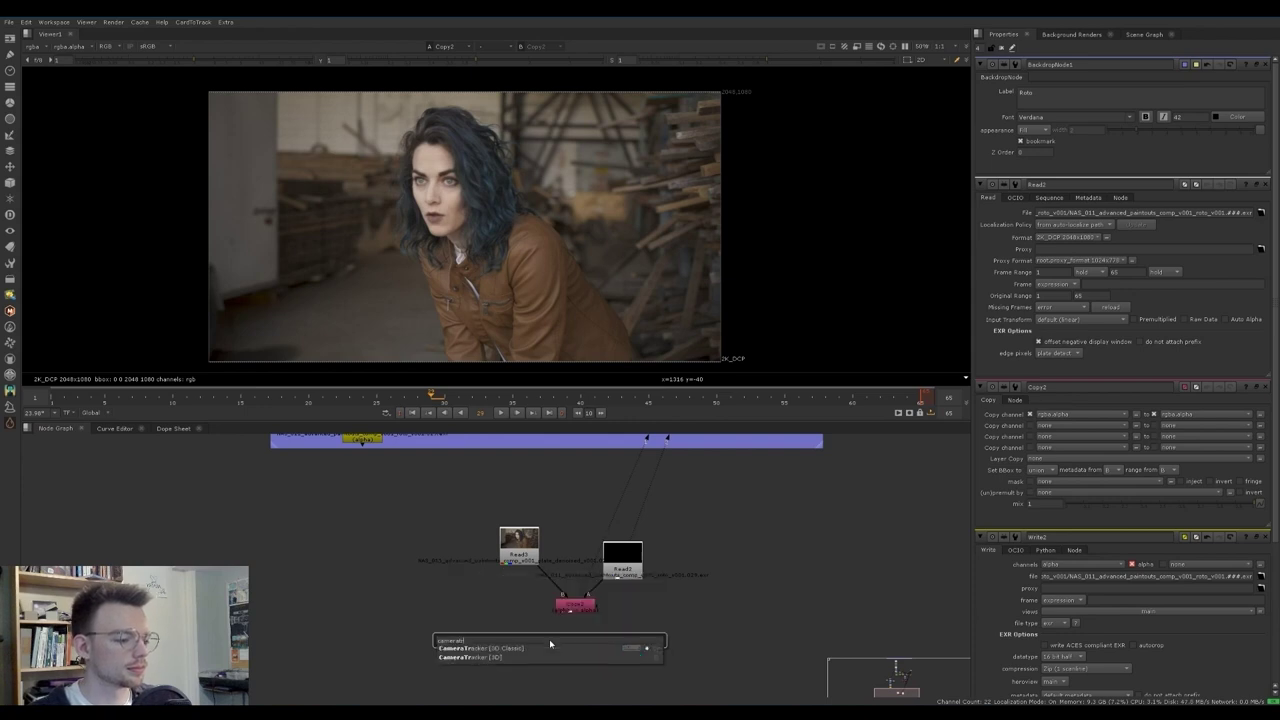
{"action": "key", "text": "Down"}
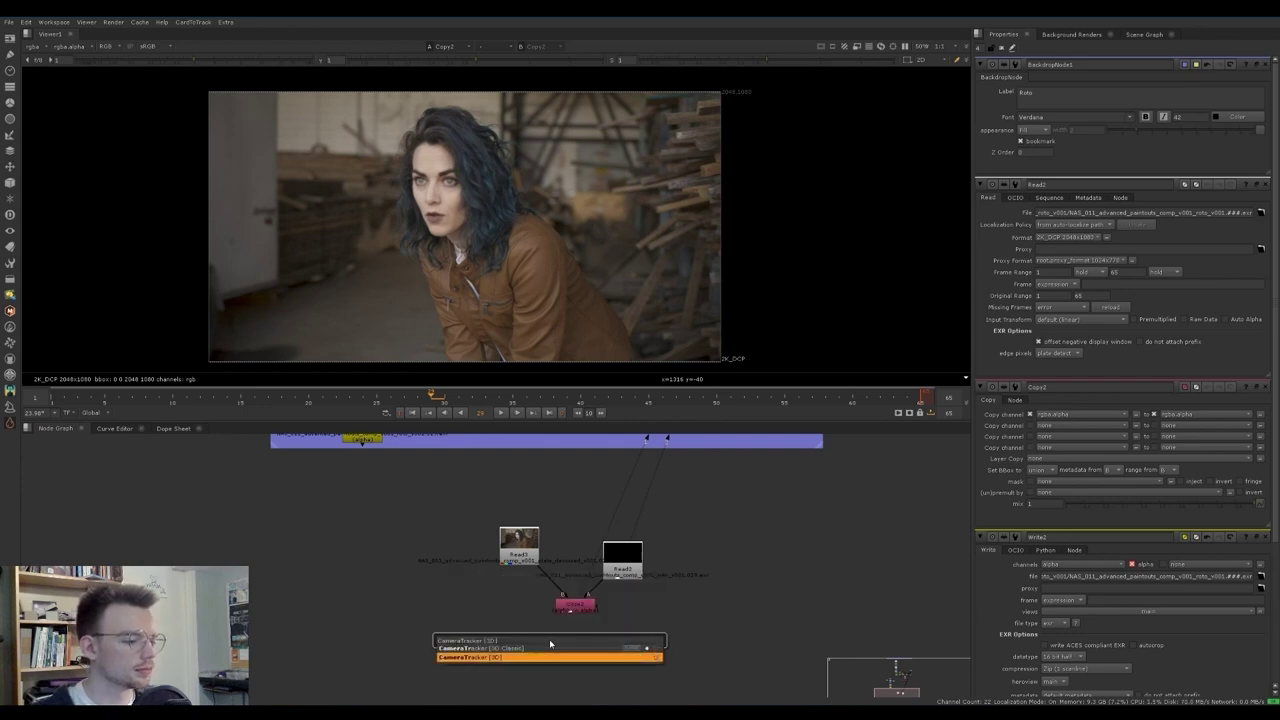
{"action": "key", "text": "Return"}
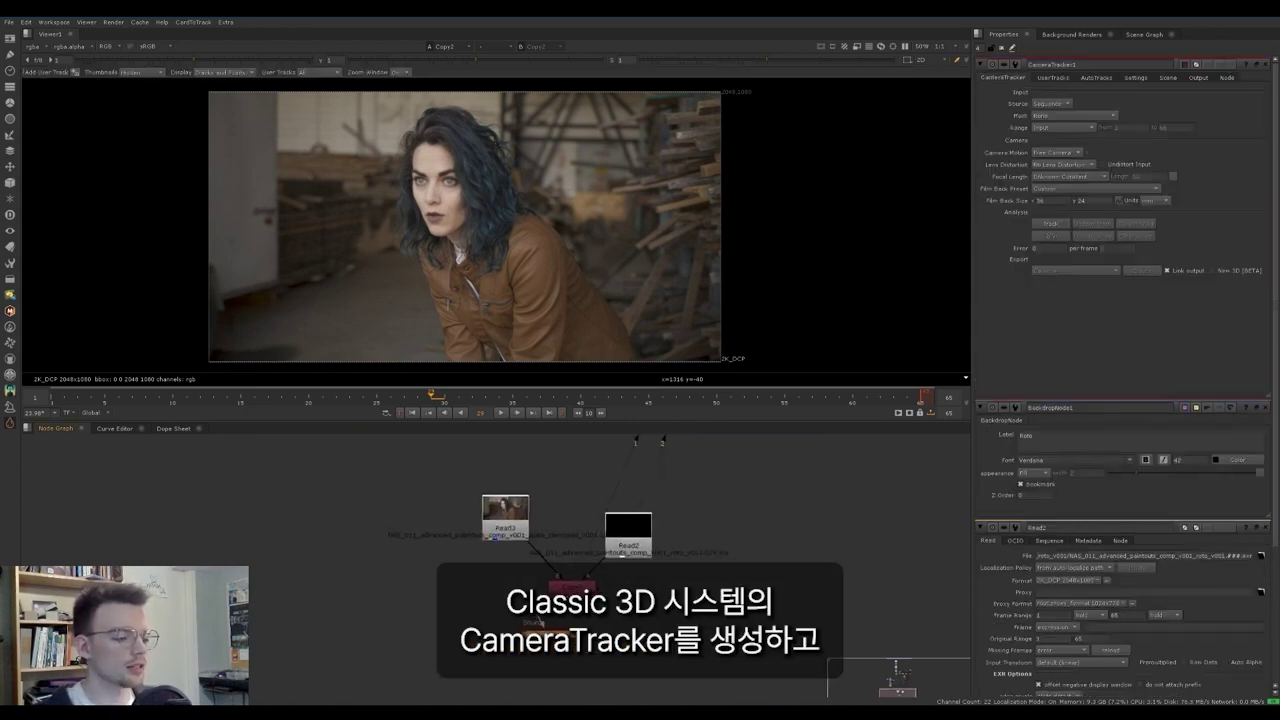
Step: Connect the CameraTracker's Source input to the denoised plate (Read3) and place the tracker directly below that node
{"action": "left_click_drag", "start_coordinate": [572, 589], "coordinate": [587, 591]}
{"action": "left_click", "coordinate": [578, 640]}
{"action": "mouse_move", "coordinate": [578, 640]}
{"action": "left_mouse_down"}
{"action": "mouse_move", "coordinate": [490, 626]}
{"action": "mouse_move", "coordinate": [509, 530]}
{"action": "left_mouse_up"}
{"action": "left_click_drag", "start_coordinate": [480, 608], "coordinate": [512, 521]}
{"action": "left_click_drag", "start_coordinate": [498, 625], "coordinate": [515, 588]}
{"action": "scroll", "coordinate": [545, 583], "scroll_direction": "up", "scroll_amount": 3}
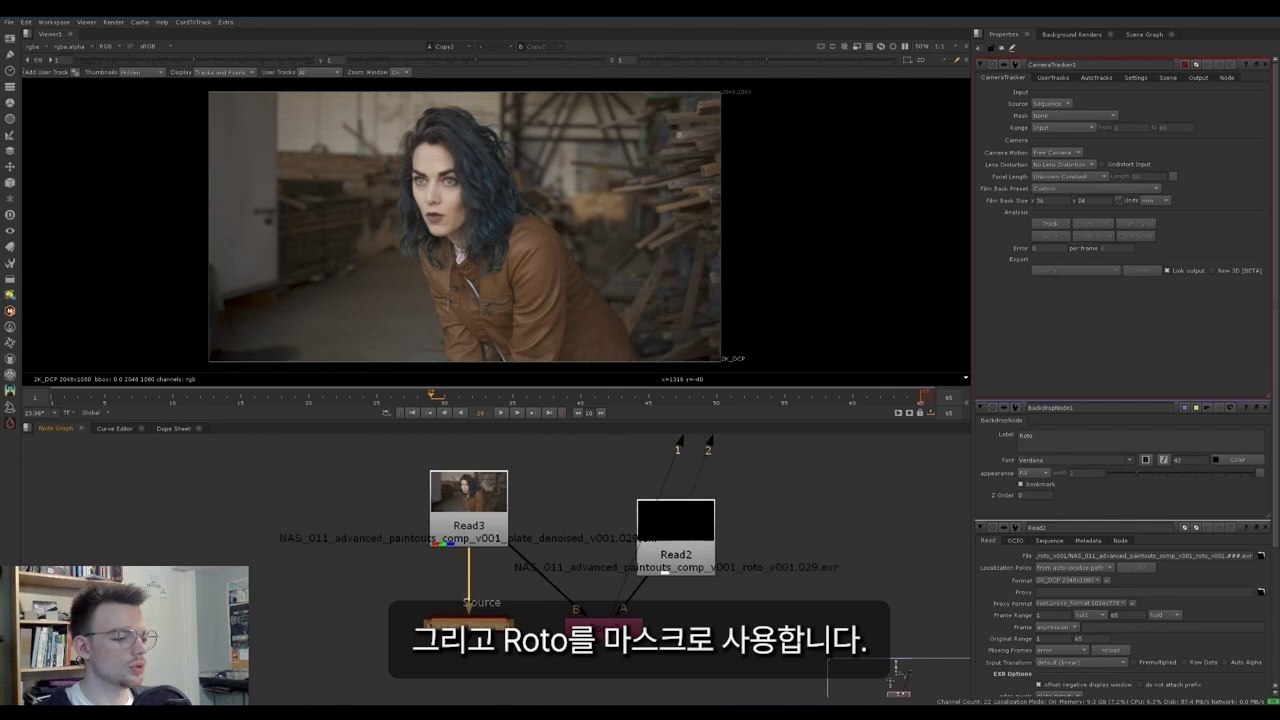
Step: Connect the CameraTracker's Mask input to the roto (Read2), delete the Copy node and arrange Read2 beside the tracker
{"action": "left_click_drag", "start_coordinate": [418, 600], "coordinate": [668, 530]}
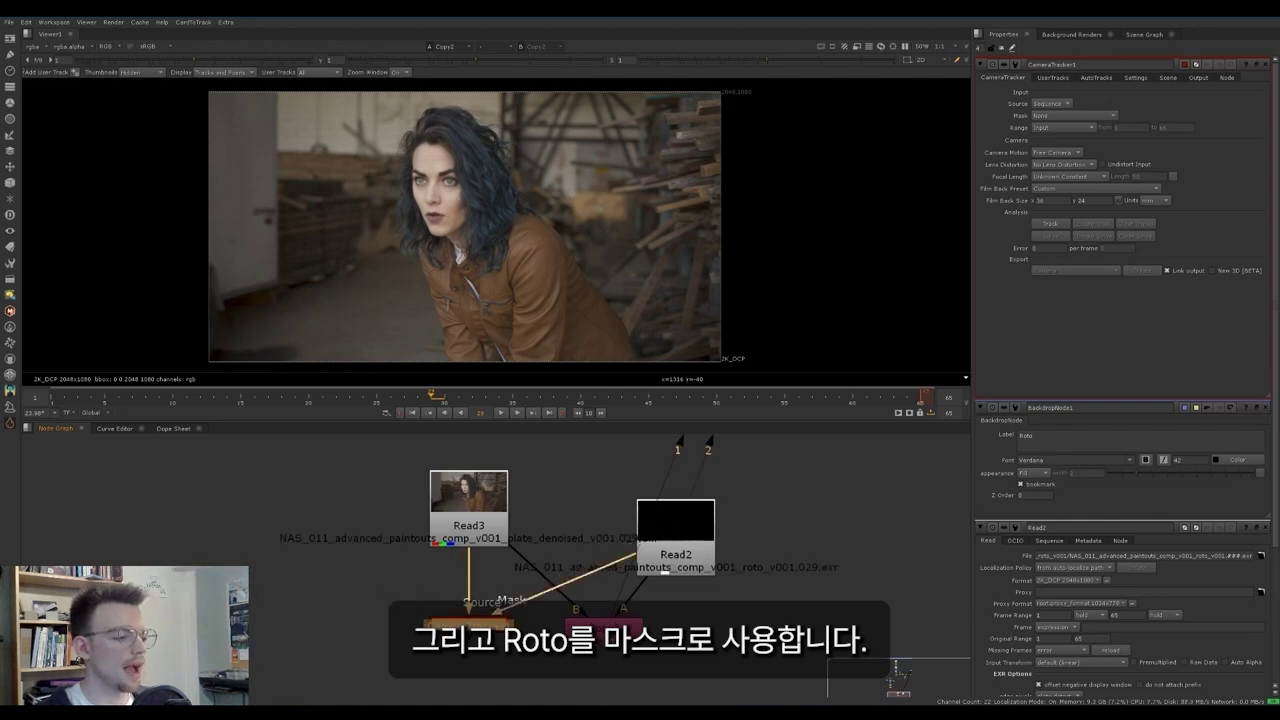
{"action": "left_click_drag", "start_coordinate": [608, 628], "coordinate": [646, 624]}
{"action": "key", "text": "Delete"}
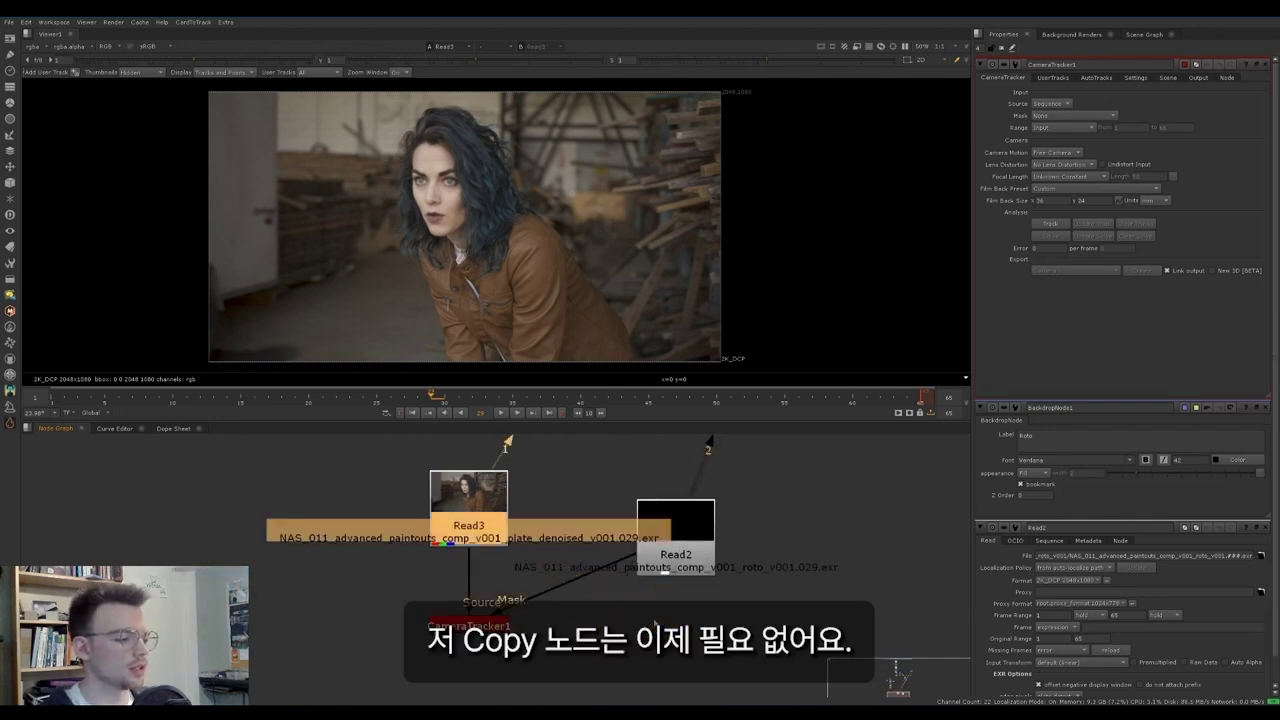
{"action": "left_click_drag", "start_coordinate": [676, 556], "coordinate": [733, 643]}
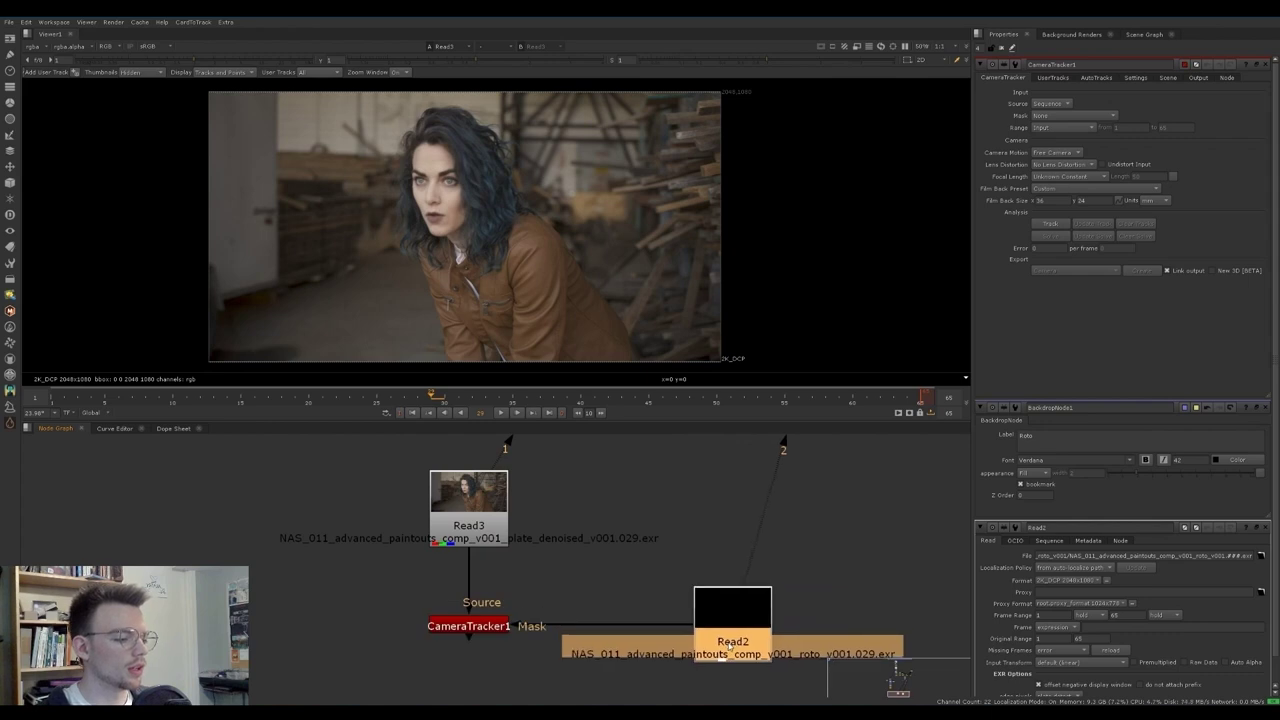
Step: View the CameraTracker and set its Mask to Mask Alpha and its Lens Distortion to Unknown Lens
{"action": "left_click", "coordinate": [468, 626]}
{"action": "key", "text": "1"}
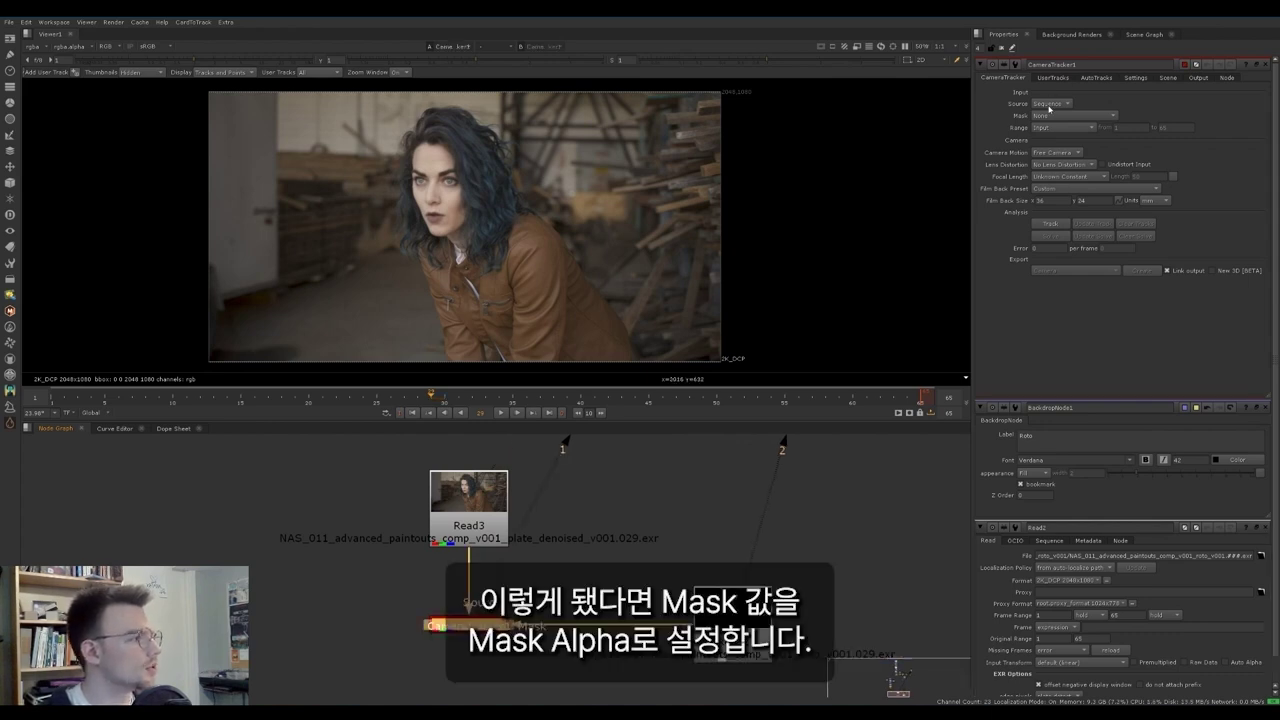
{"action": "left_click", "coordinate": [1048, 115]}
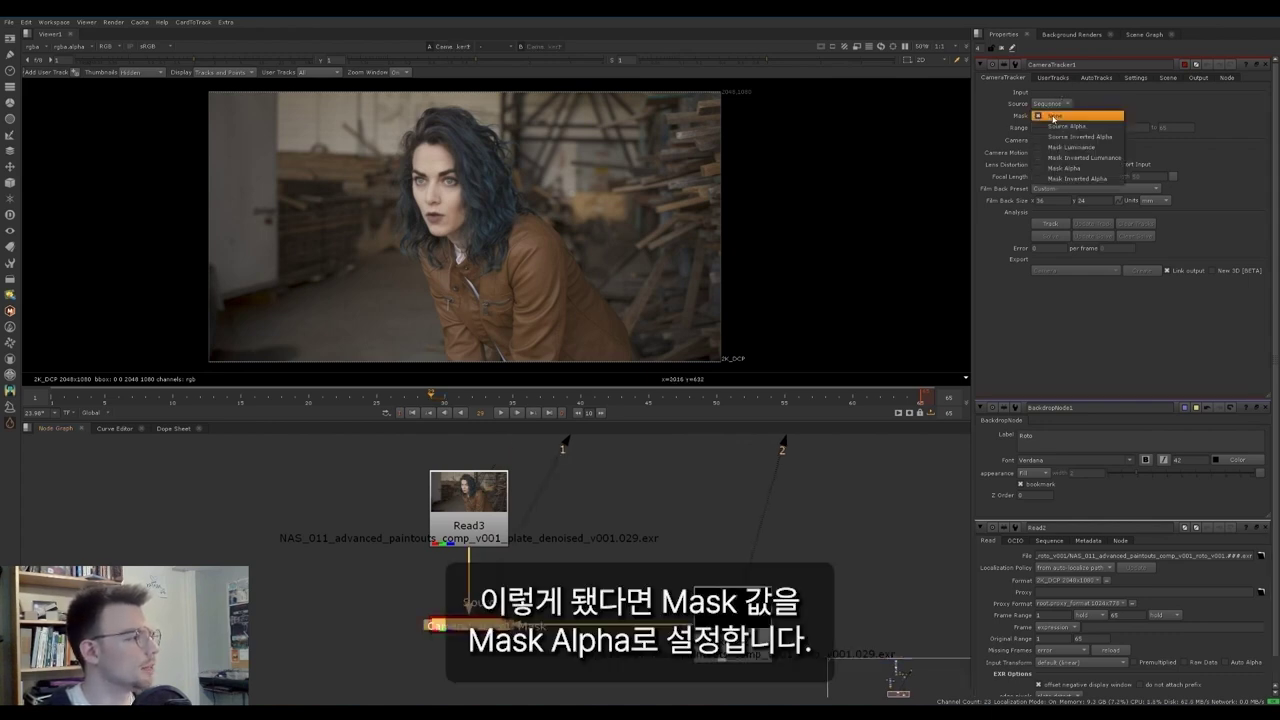
{"action": "left_click", "coordinate": [1066, 168]}
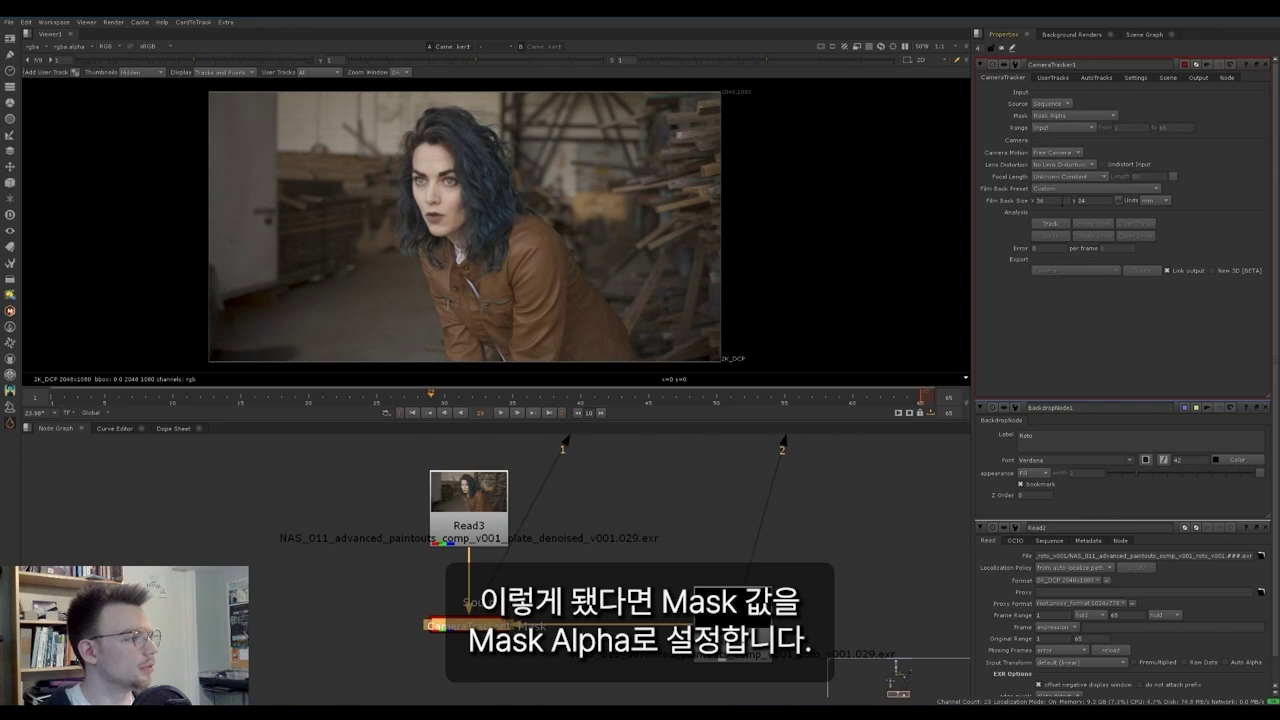
{"action": "left_click", "coordinate": [1060, 164]}
{"action": "left_click", "coordinate": [1050, 177]}
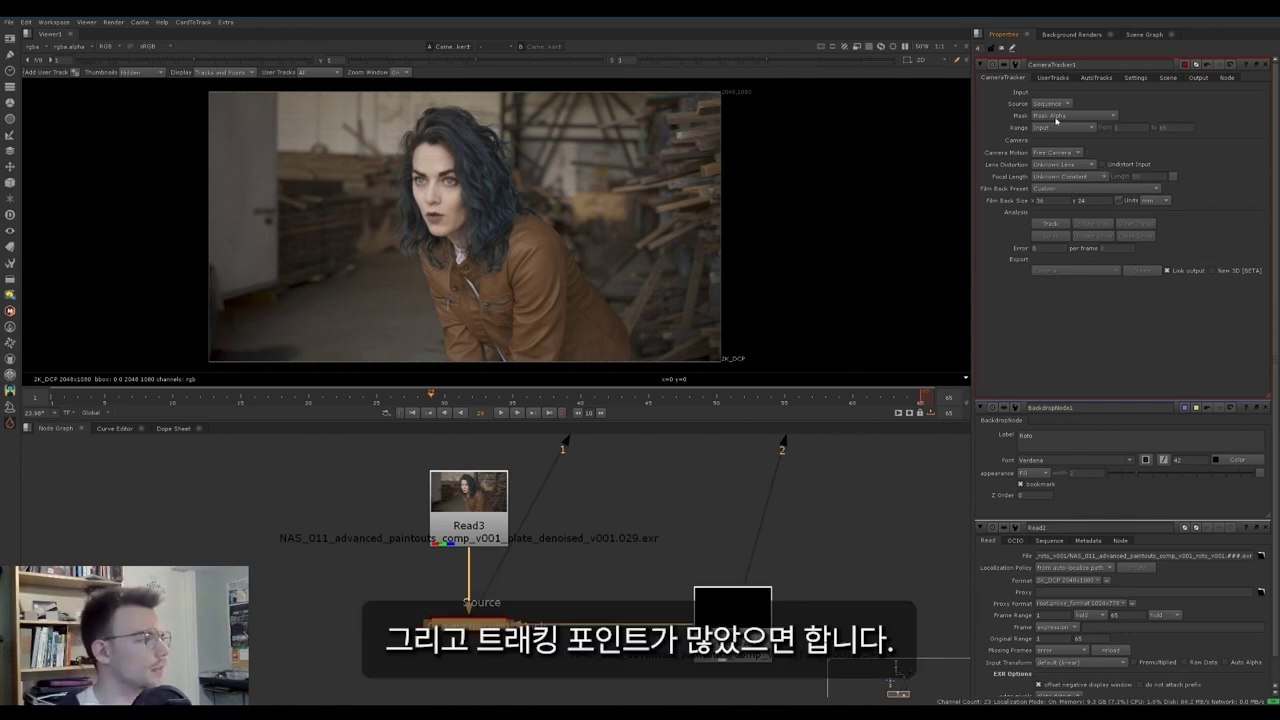
Step: Set the CameraTracker's Number of Features to 1000
{"action": "left_click", "coordinate": [1140, 78]}
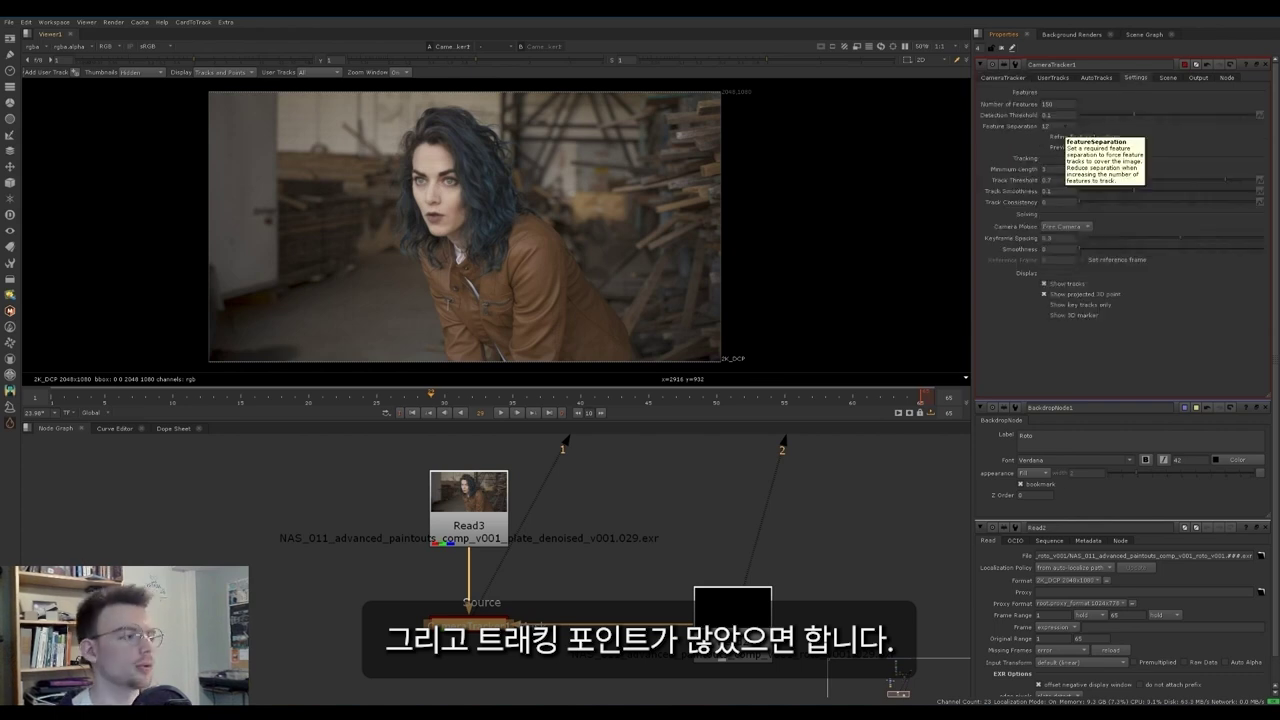
{"action": "left_click", "coordinate": [1057, 104]}
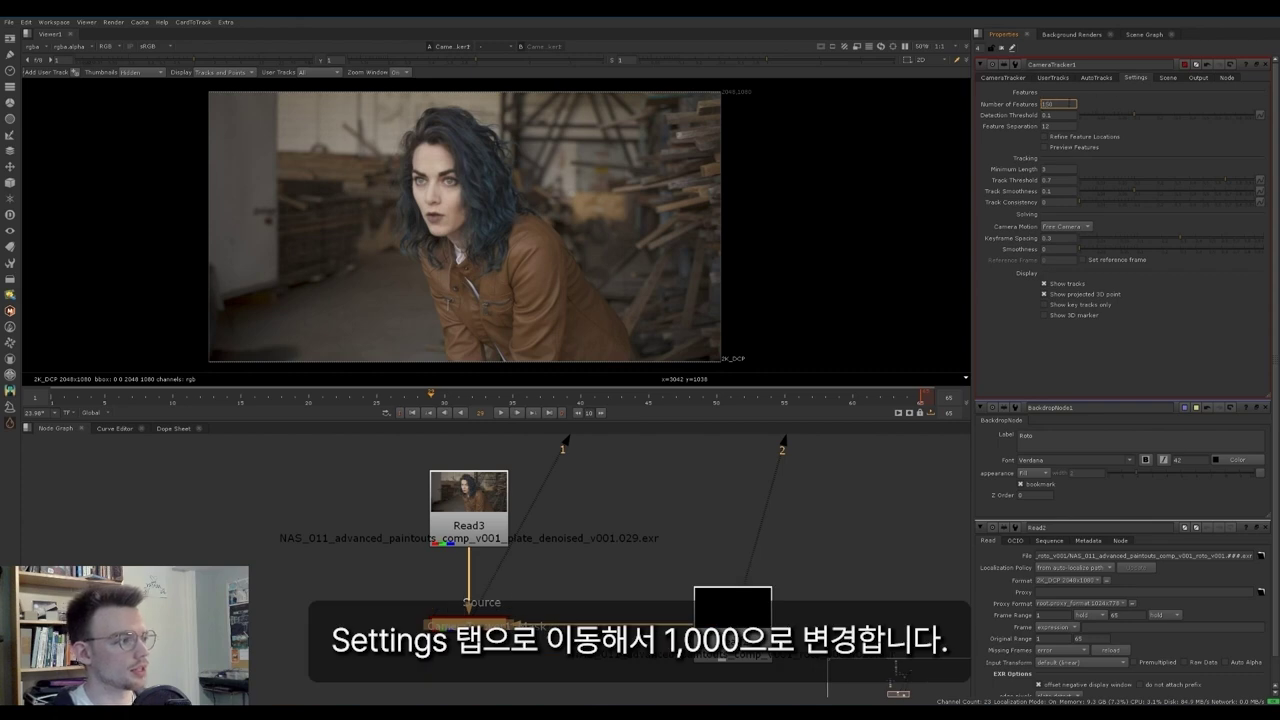
{"action": "type", "text": "1"}
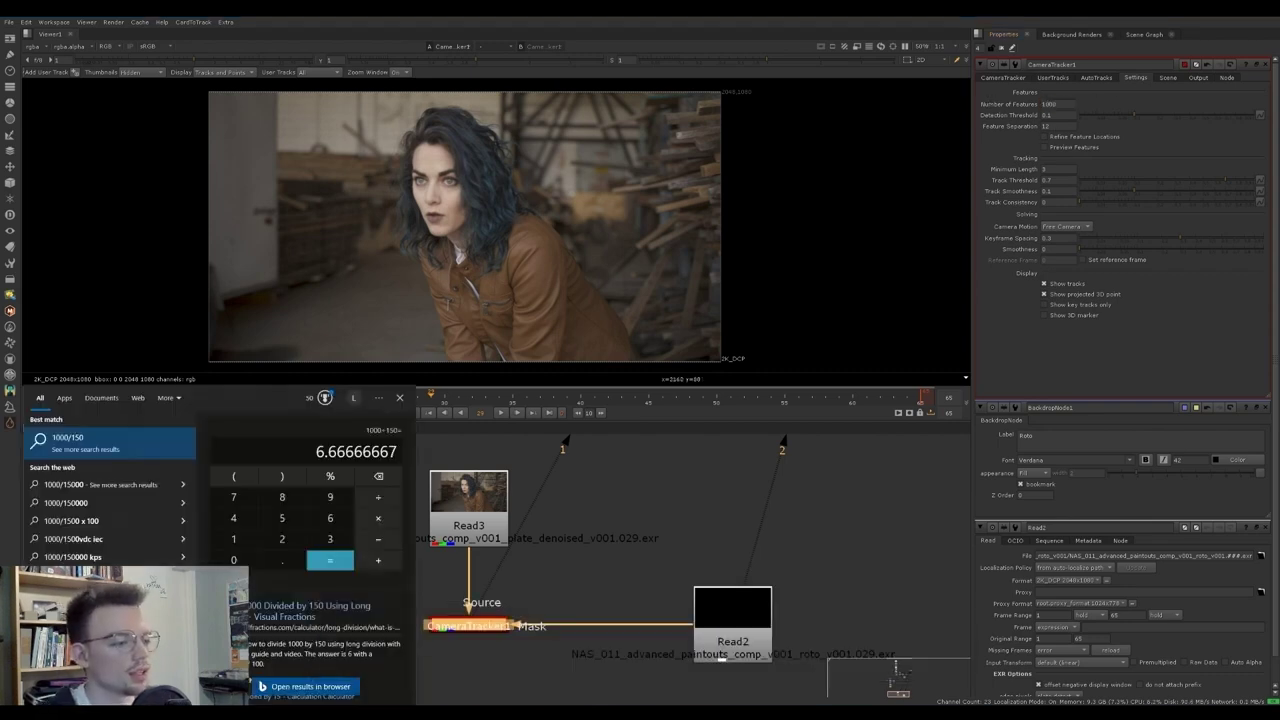
{"action": "left_click", "coordinate": [688, 514]}
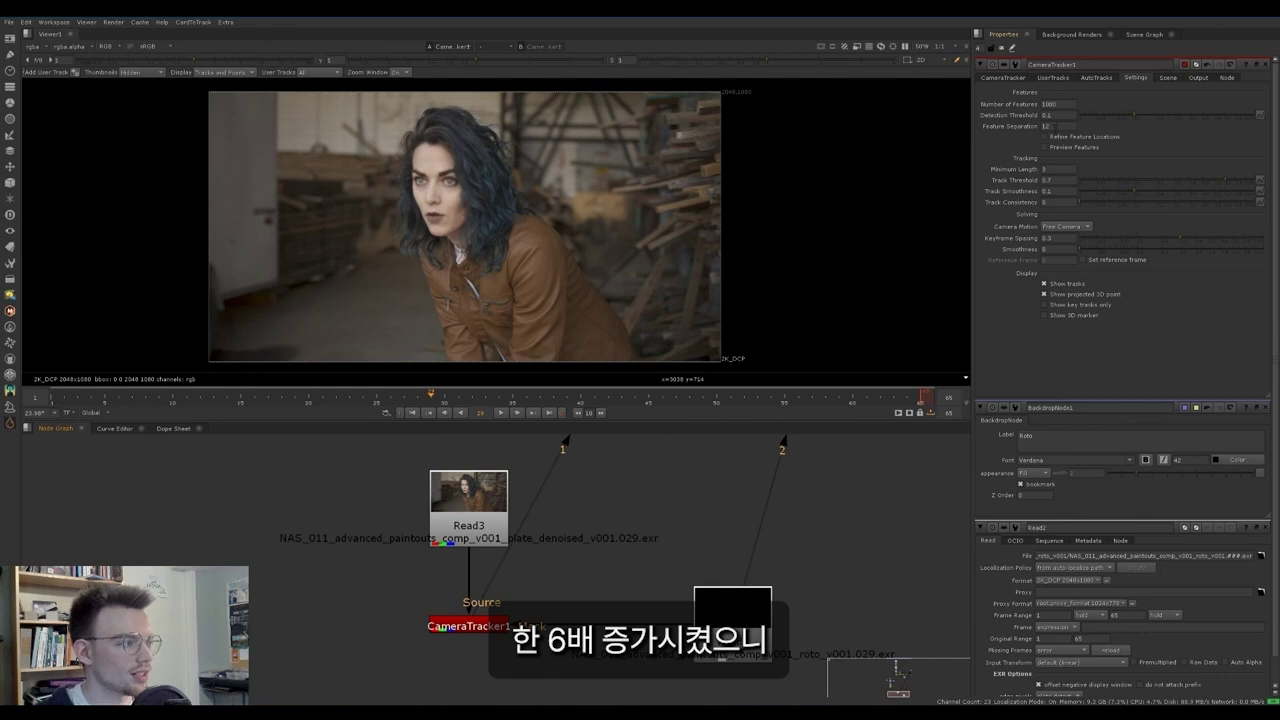
Step: Set the Feature Separation to 2 and turn on Preview Features
{"action": "double_click", "coordinate": [1052, 126]}
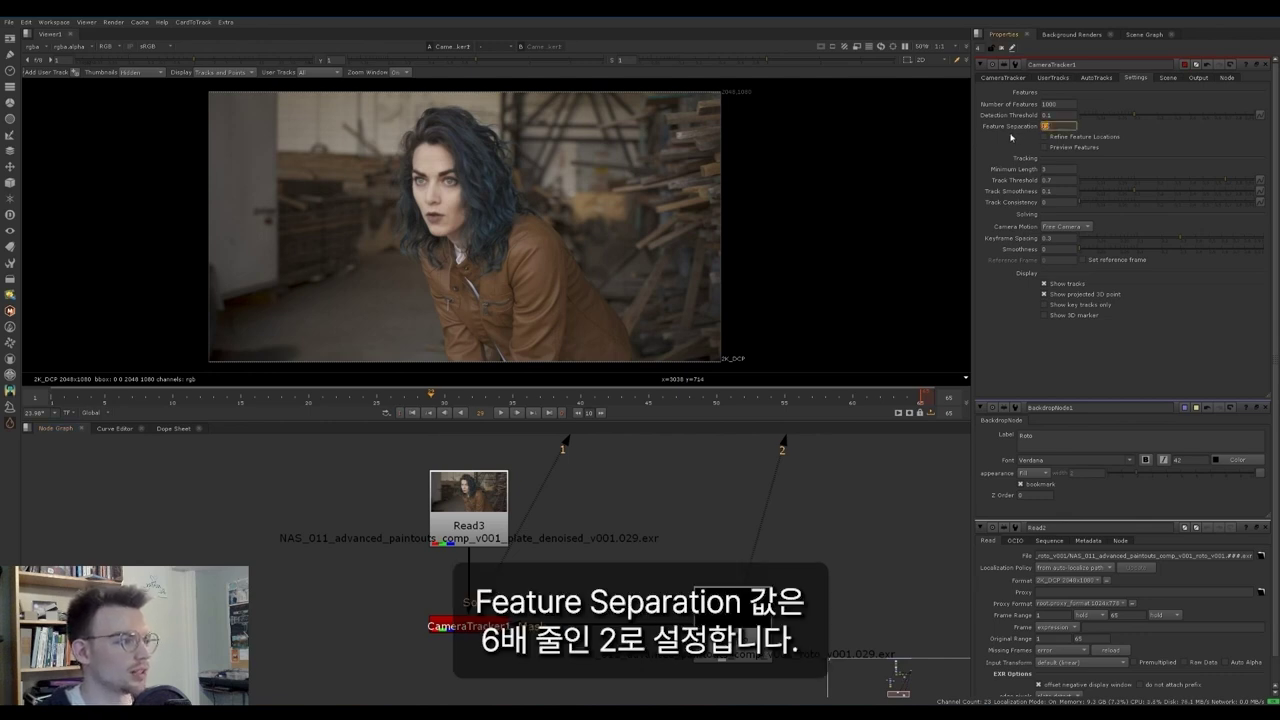
{"action": "type", "text": "2"}
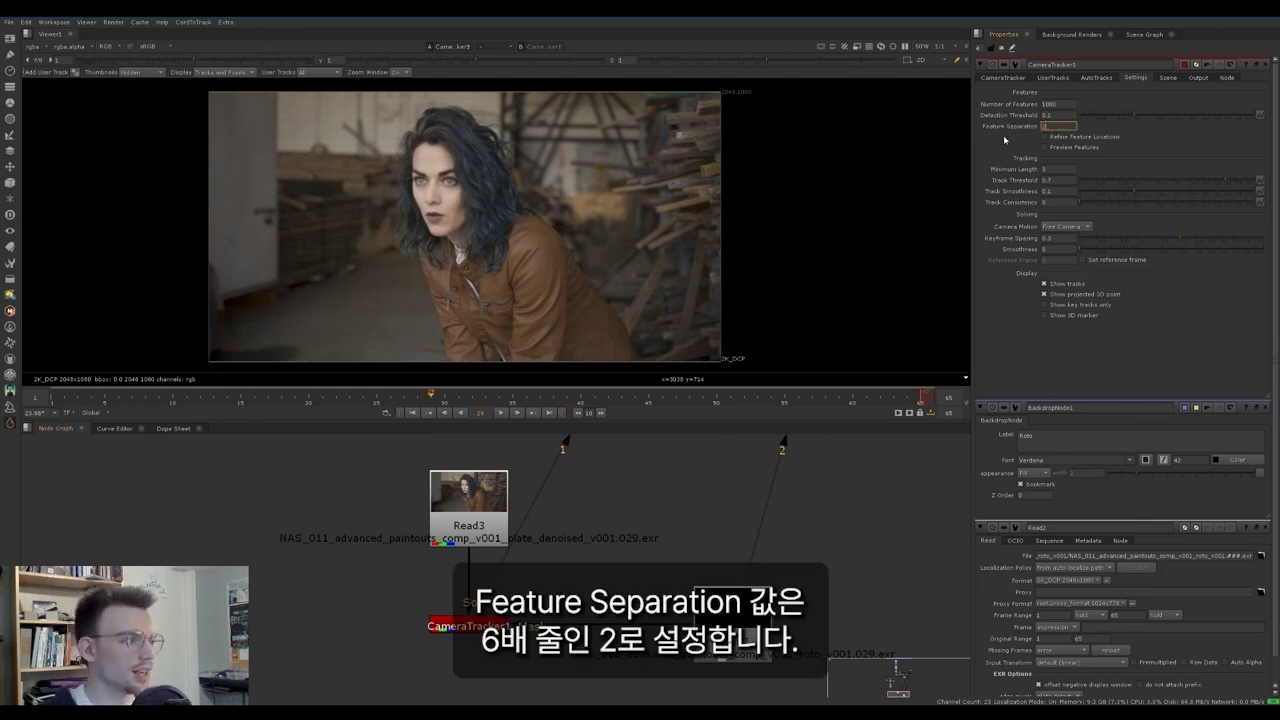
{"action": "key", "text": "Return"}
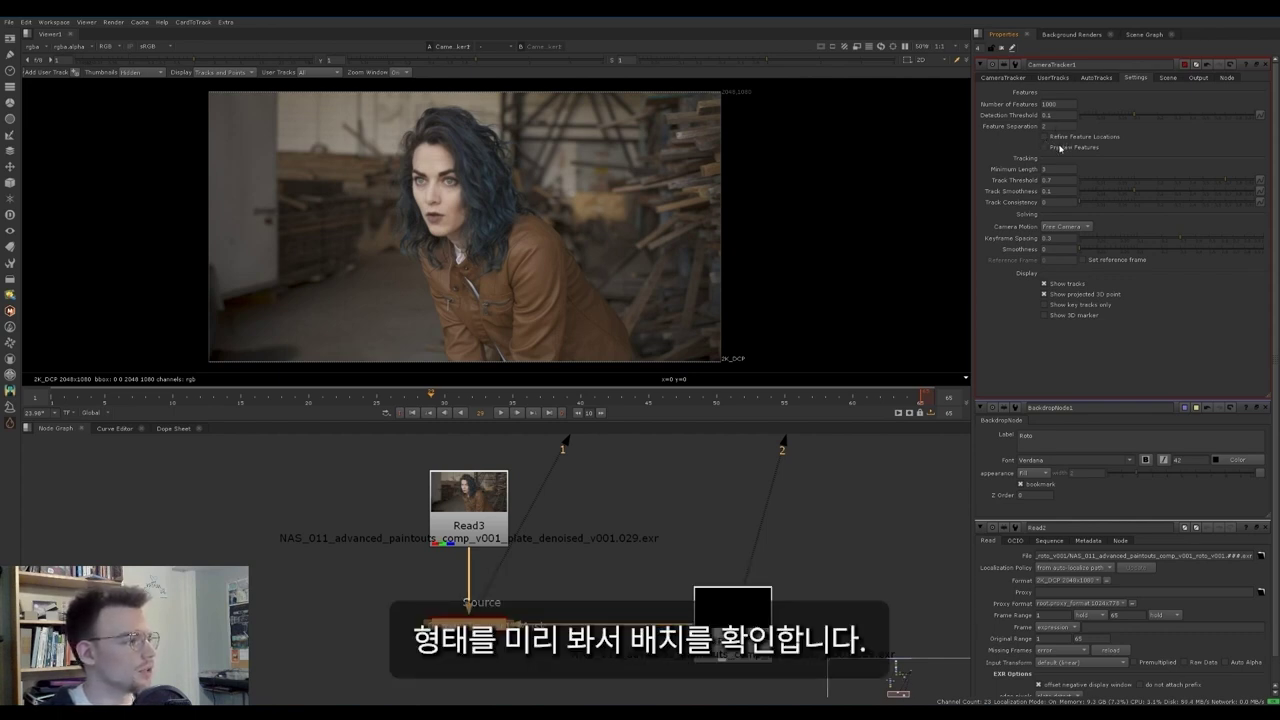
{"action": "left_click", "coordinate": [1060, 147]}
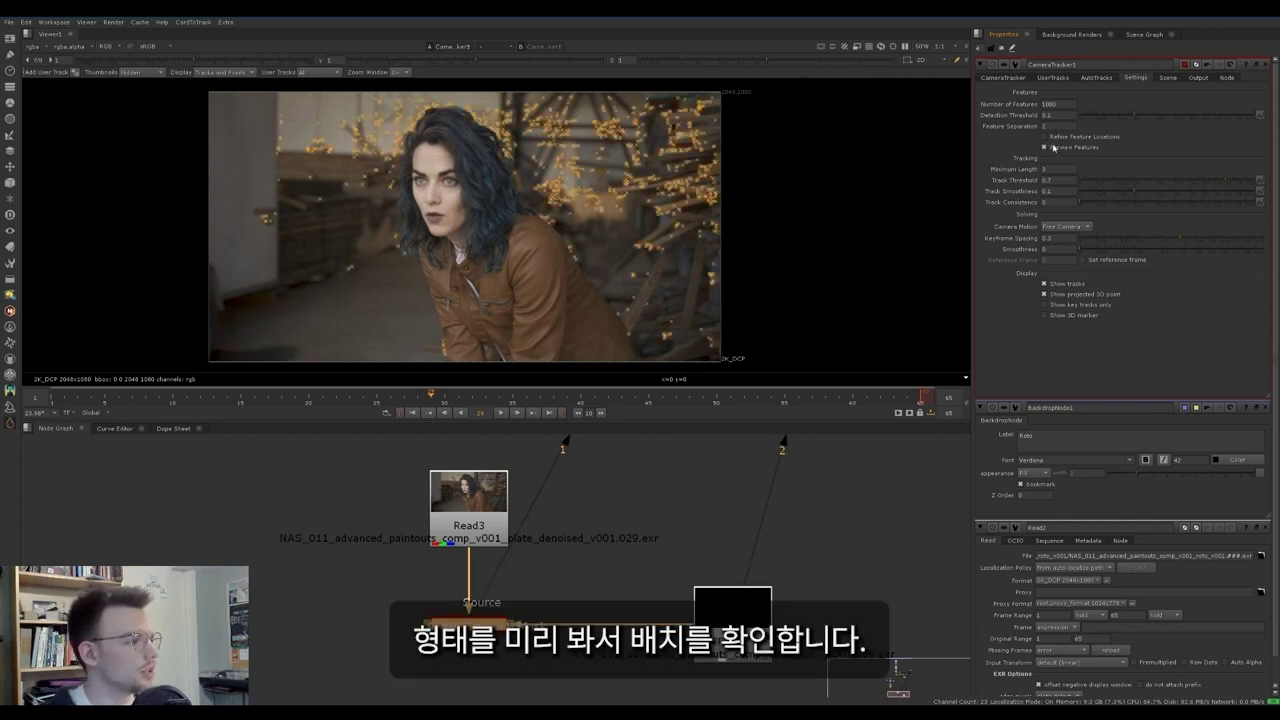
Step: Insert a FilterErode node between the roto and the CameraTracker's Mask input, and set its size to -34
{"action": "middle_click_drag", "start_coordinate": [612, 569], "coordinate": [519, 567]}
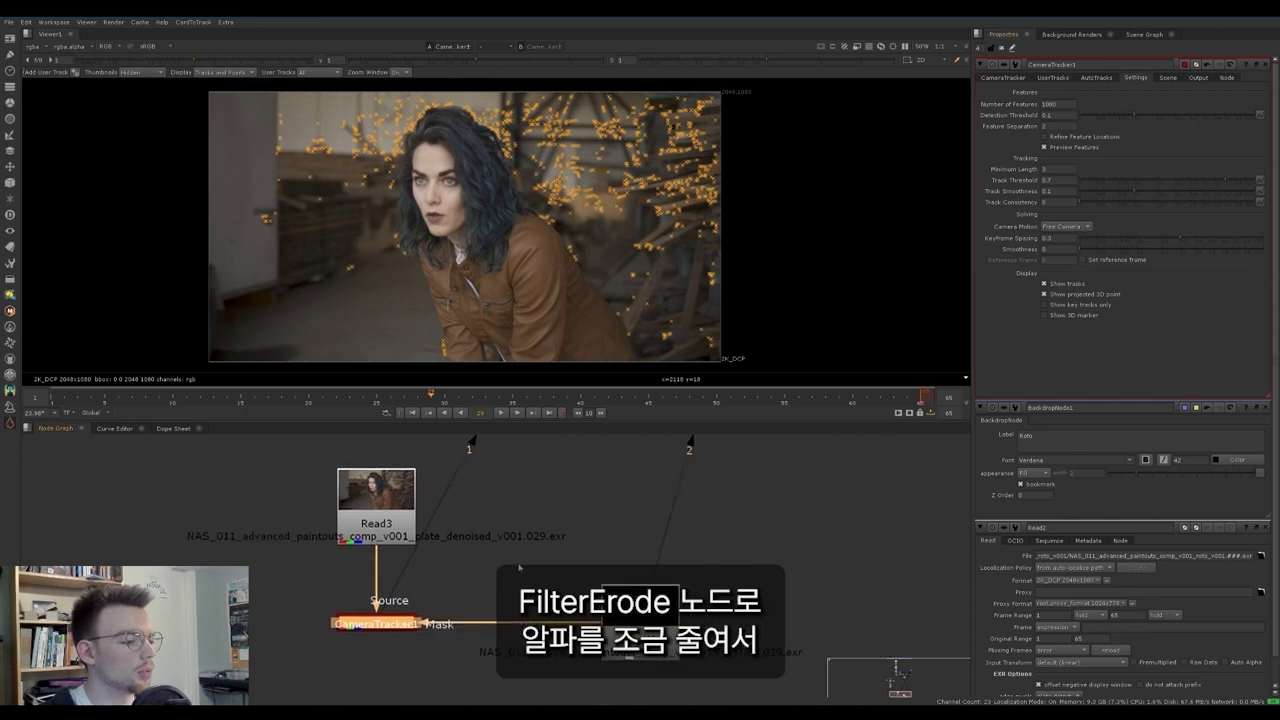
{"action": "scroll", "coordinate": [519, 567], "scroll_direction": "down", "scroll_amount": 3}
{"action": "key", "text": "Tab"}
{"action": "type", "text": "er"}
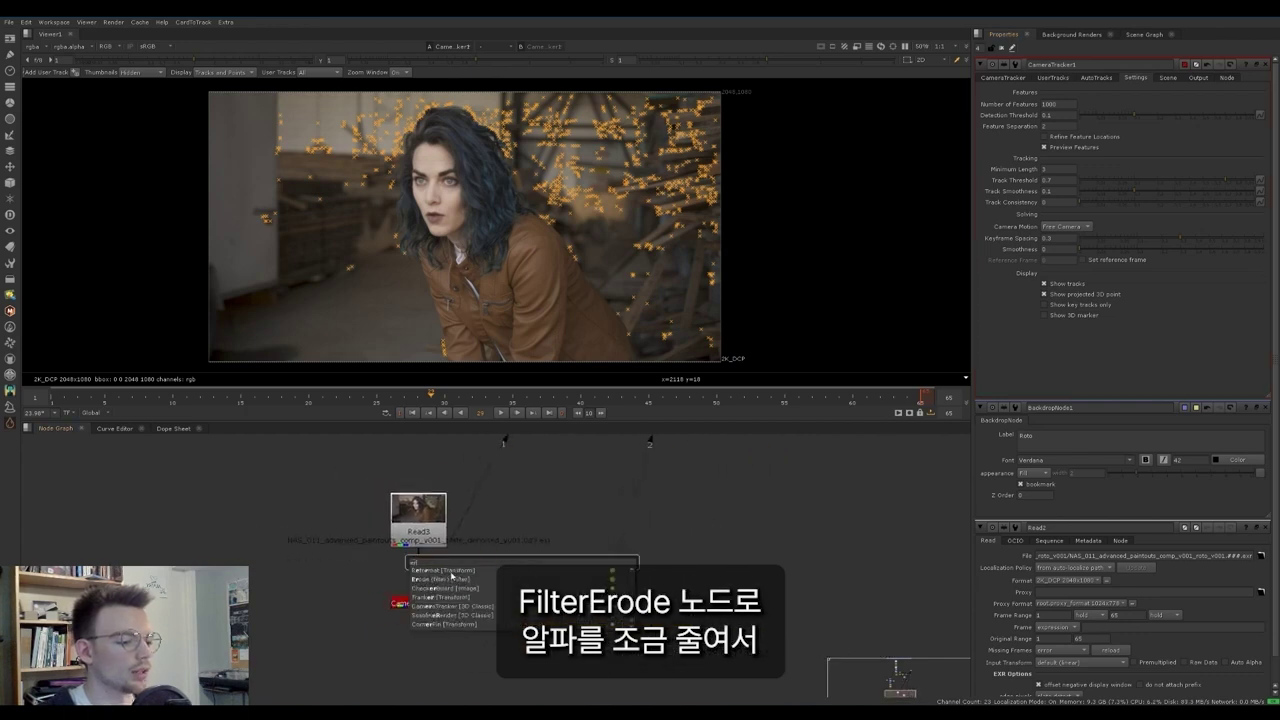
{"action": "left_click", "coordinate": [450, 579]}
{"action": "left_click_drag", "start_coordinate": [523, 563], "coordinate": [513, 599]}
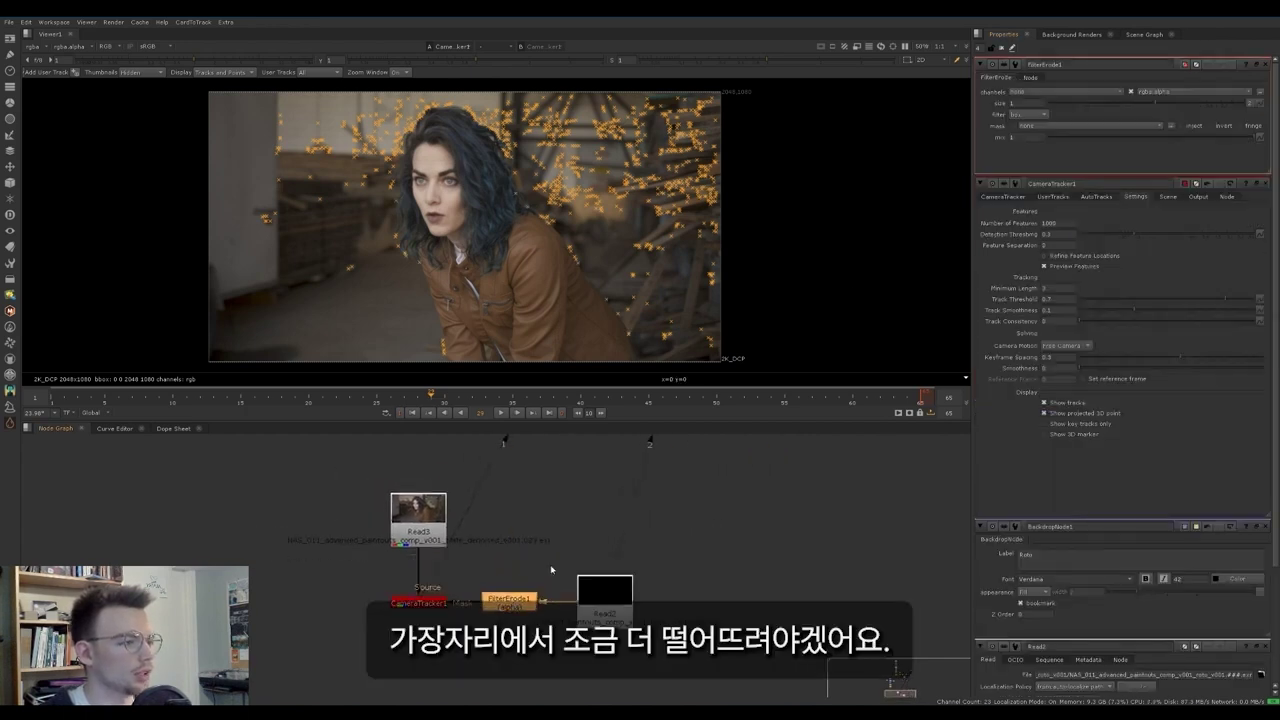
{"action": "left_click_drag", "start_coordinate": [1152, 105], "coordinate": [1089, 113]}
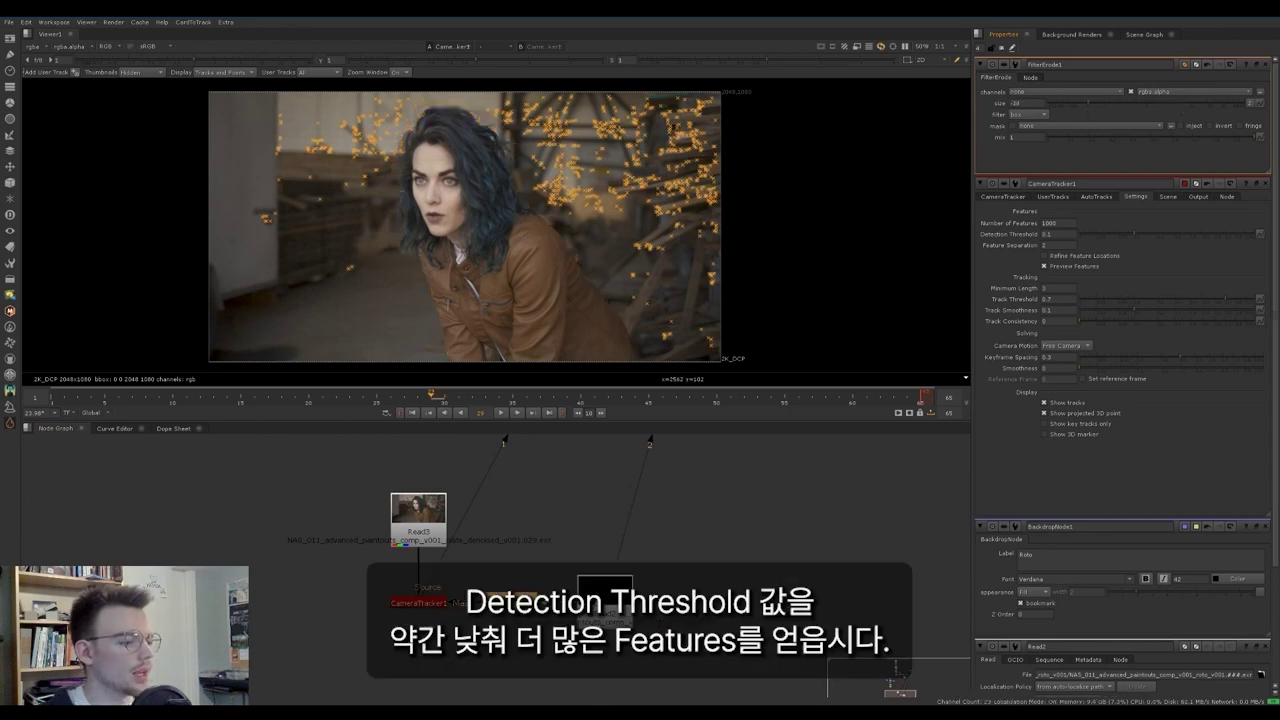
Step: Lower the CameraTracker's Detection Threshold to about 0.027 and track the sequence with the feature preview turned off
{"action": "double_click", "coordinate": [420, 603]}
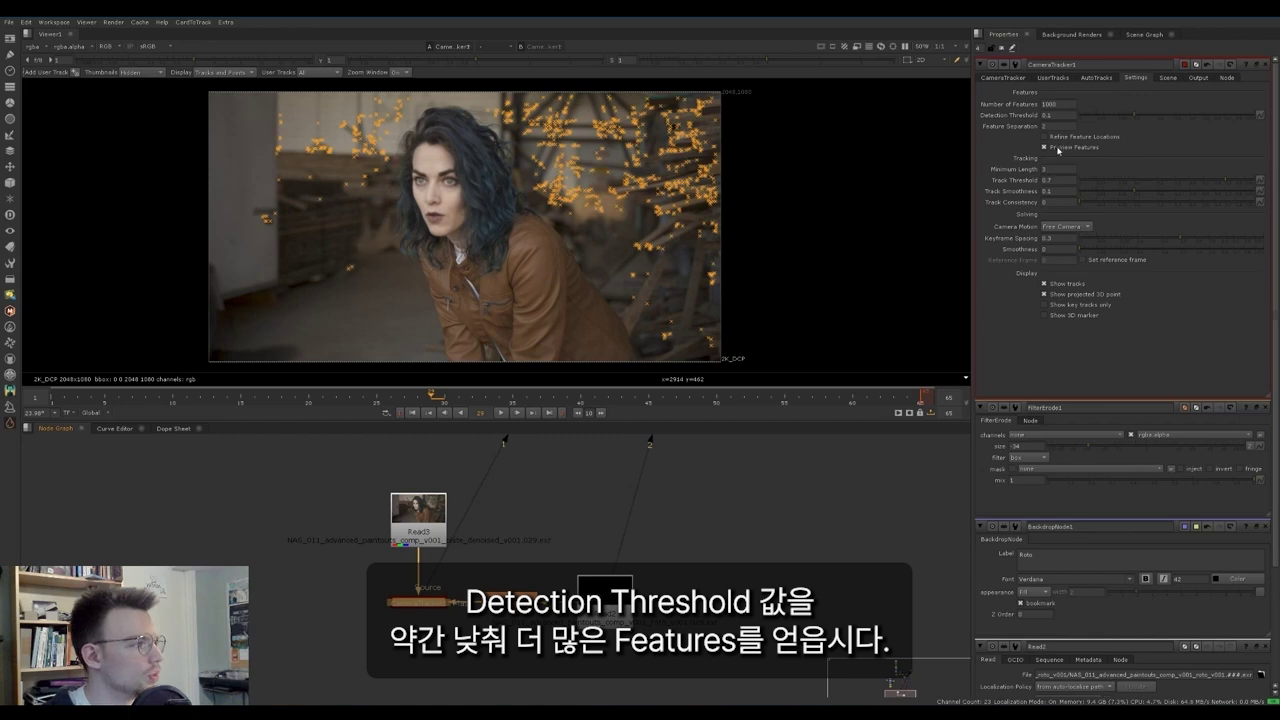
{"action": "mouse_move", "coordinate": [1084, 118]}
{"action": "left_mouse_down"}
{"action": "mouse_move", "coordinate": [1127, 118]}
{"action": "mouse_move", "coordinate": [1109, 118]}
{"action": "left_mouse_up"}
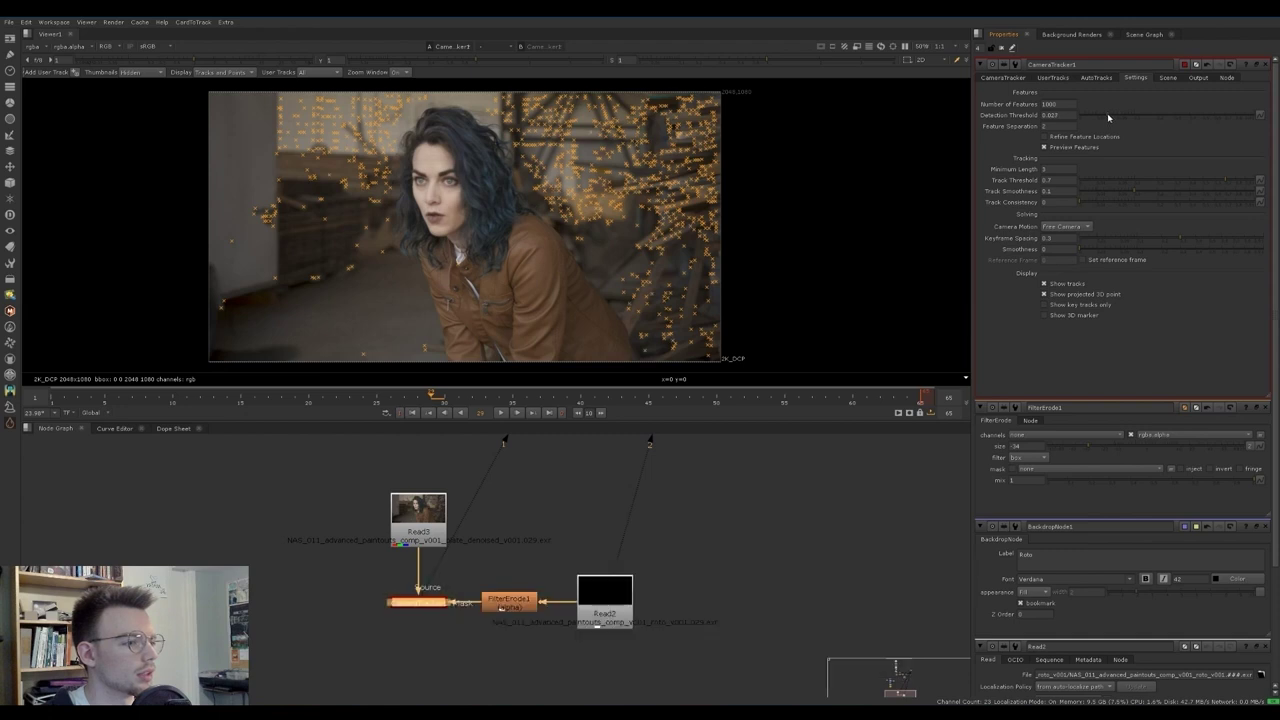
{"action": "left_click", "coordinate": [1044, 137]}
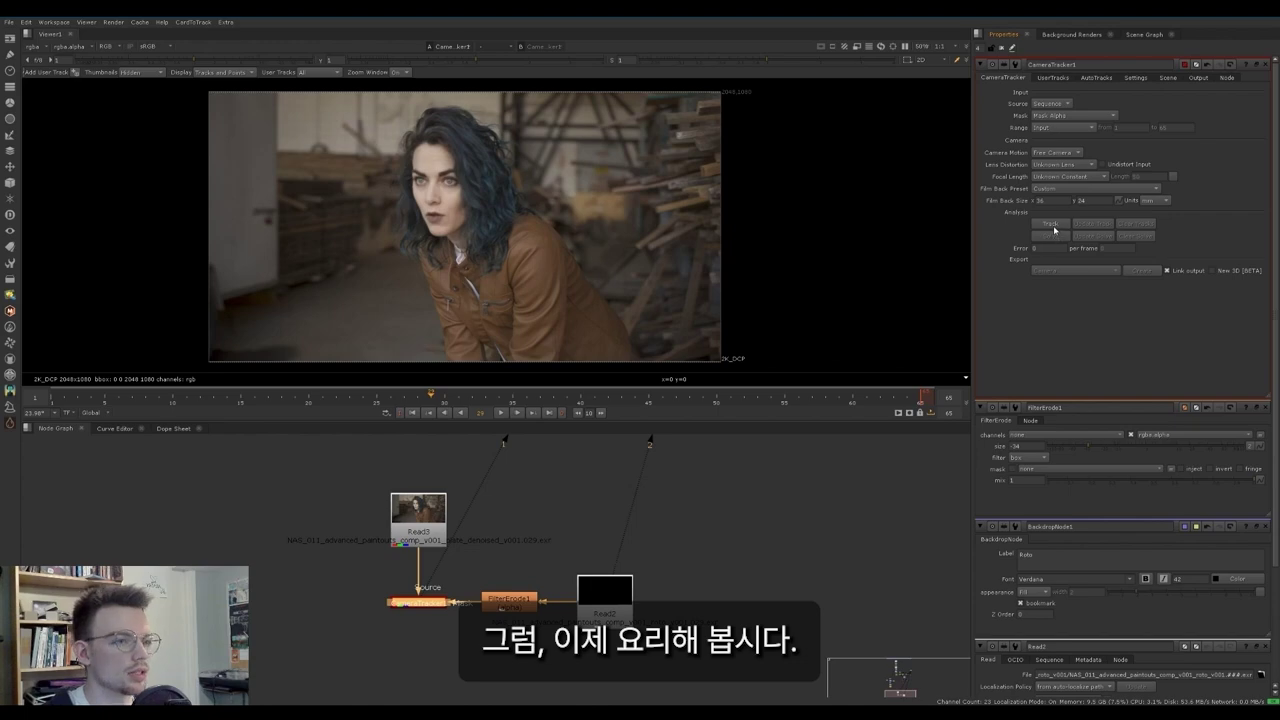
{"action": "left_click", "coordinate": [1054, 222]}
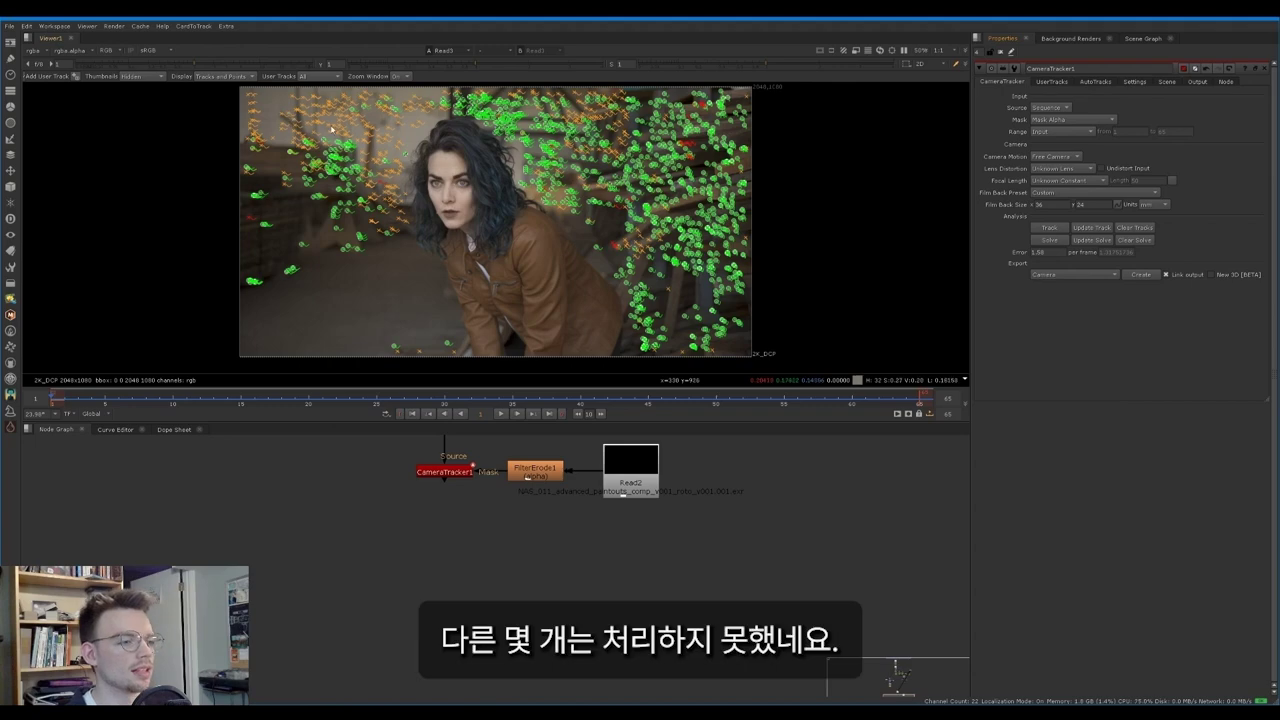
Step: Scrub to frame 17 to review the solved tracks, and examine the solve error among the auto-tracks data
{"action": "left_click_drag", "start_coordinate": [311, 405], "coordinate": [267, 384]}
{"action": "left_click", "coordinate": [1050, 81]}
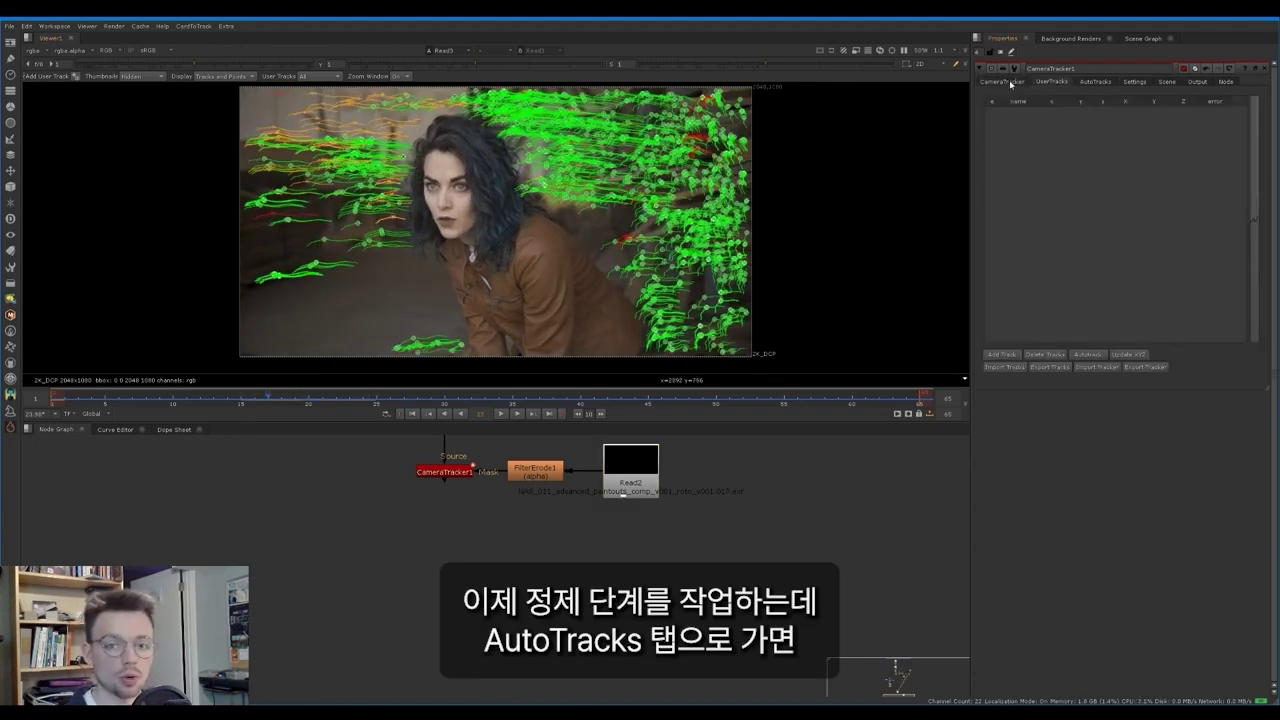
{"action": "left_click", "coordinate": [1096, 83]}
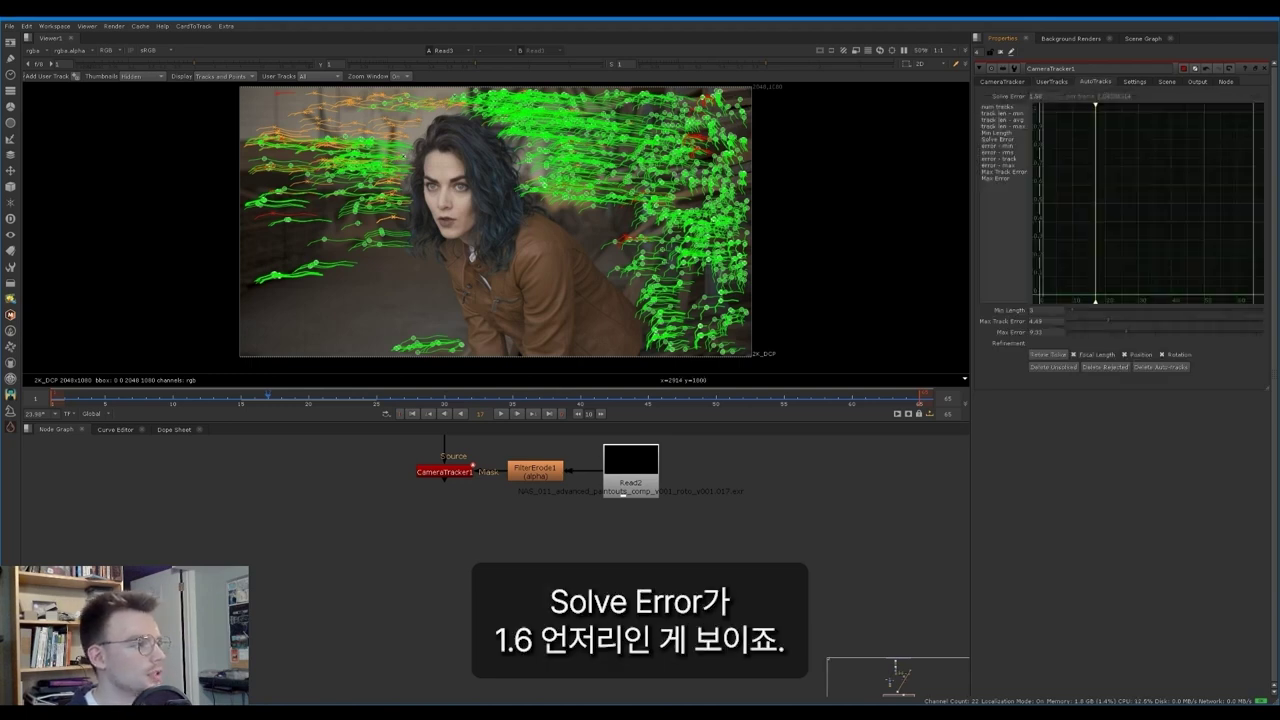
{"action": "left_click_drag", "start_coordinate": [1044, 97], "coordinate": [1030, 97]}
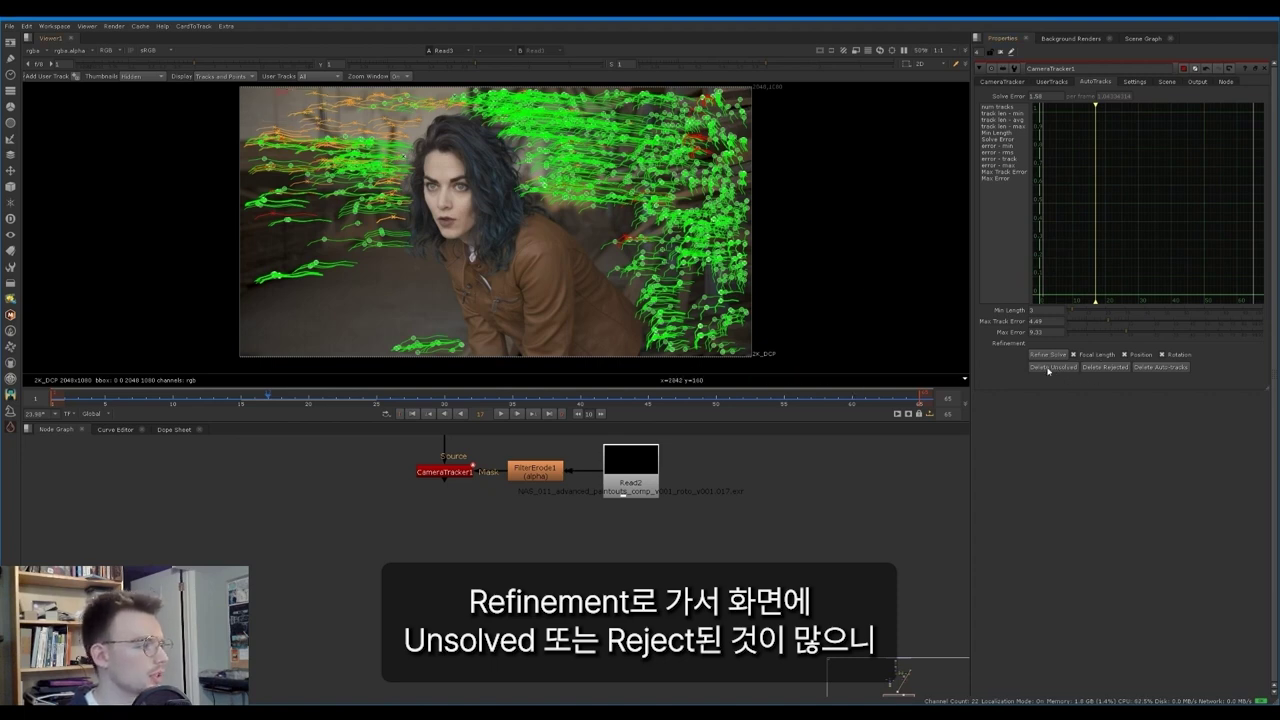
Step: Delete the rejected auto-tracks from the camera solve
{"action": "left_click", "coordinate": [1105, 367]}
{"action": "left_click", "coordinate": [694, 373]}
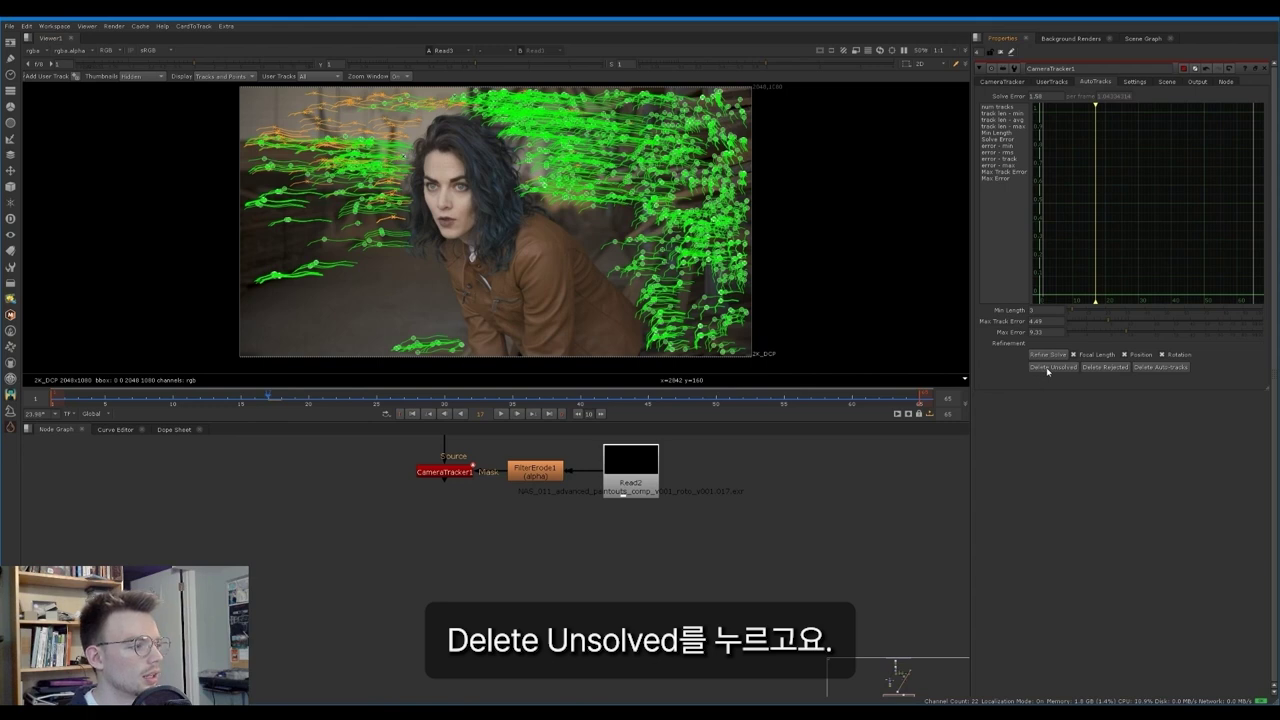
Step: Delete the unsolved tracks and refine the camera solve with focal length, position and rotation enabled
{"action": "left_click", "coordinate": [1050, 368]}
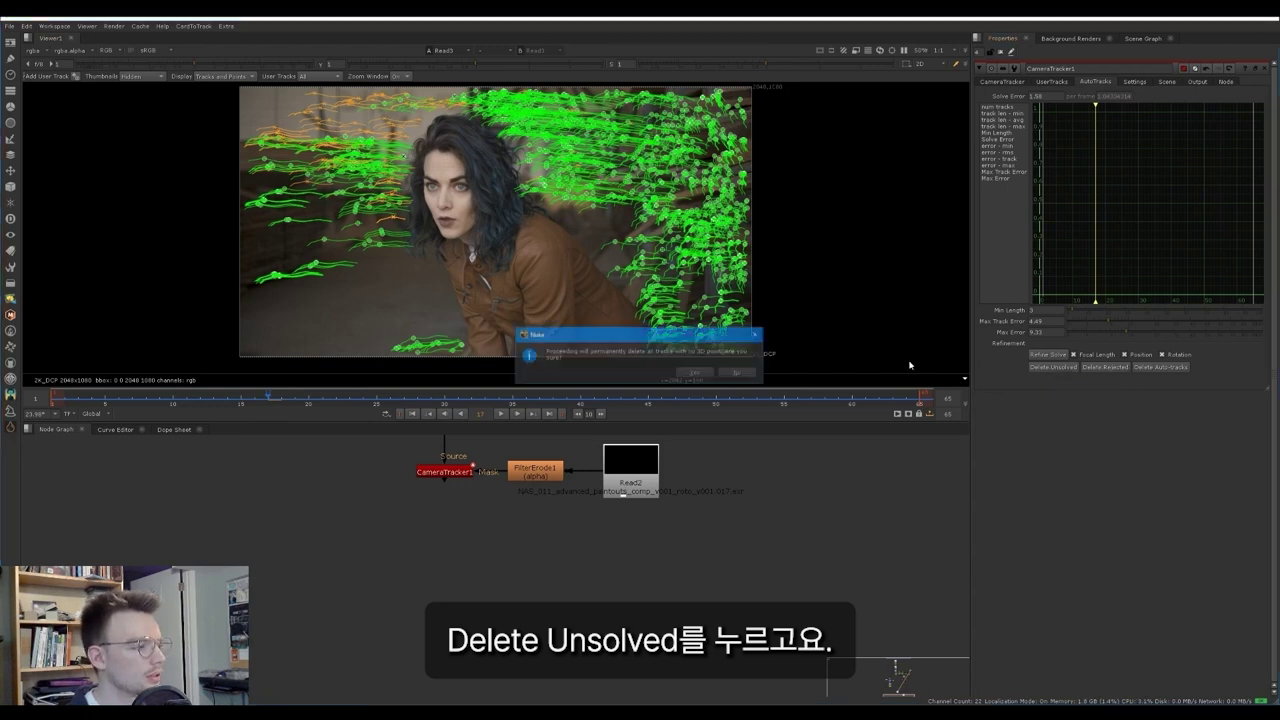
{"action": "left_click", "coordinate": [692, 374]}
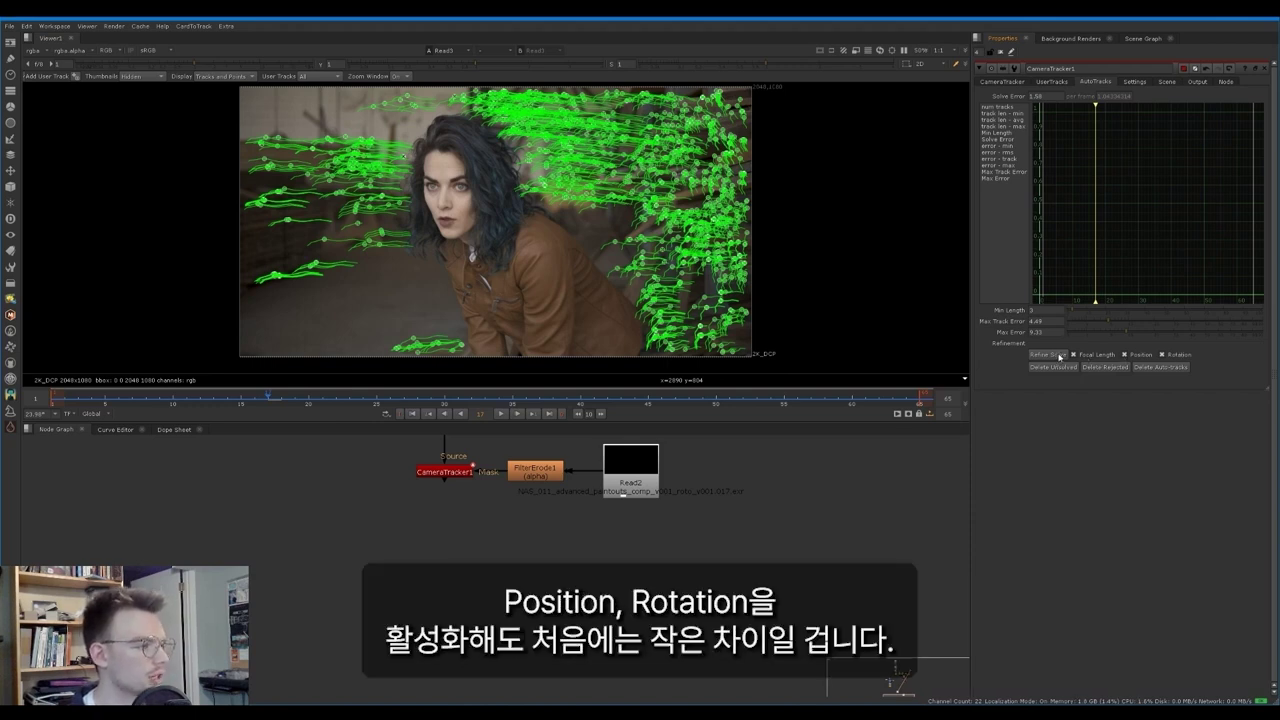
{"action": "left_click", "coordinate": [1059, 356]}
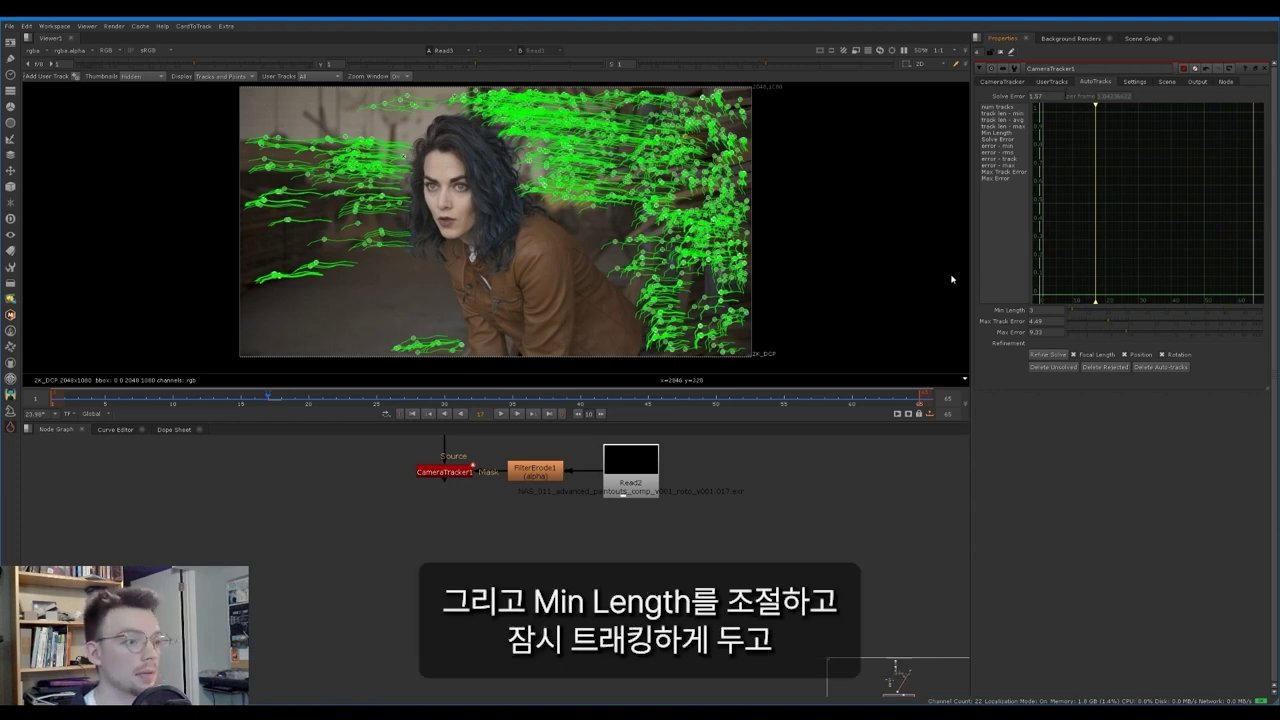
Step: Raise the auto-tracks Min Length to 12 and delete the tracks it rejects
{"action": "left_click_drag", "start_coordinate": [1076, 316], "coordinate": [1091, 314]}
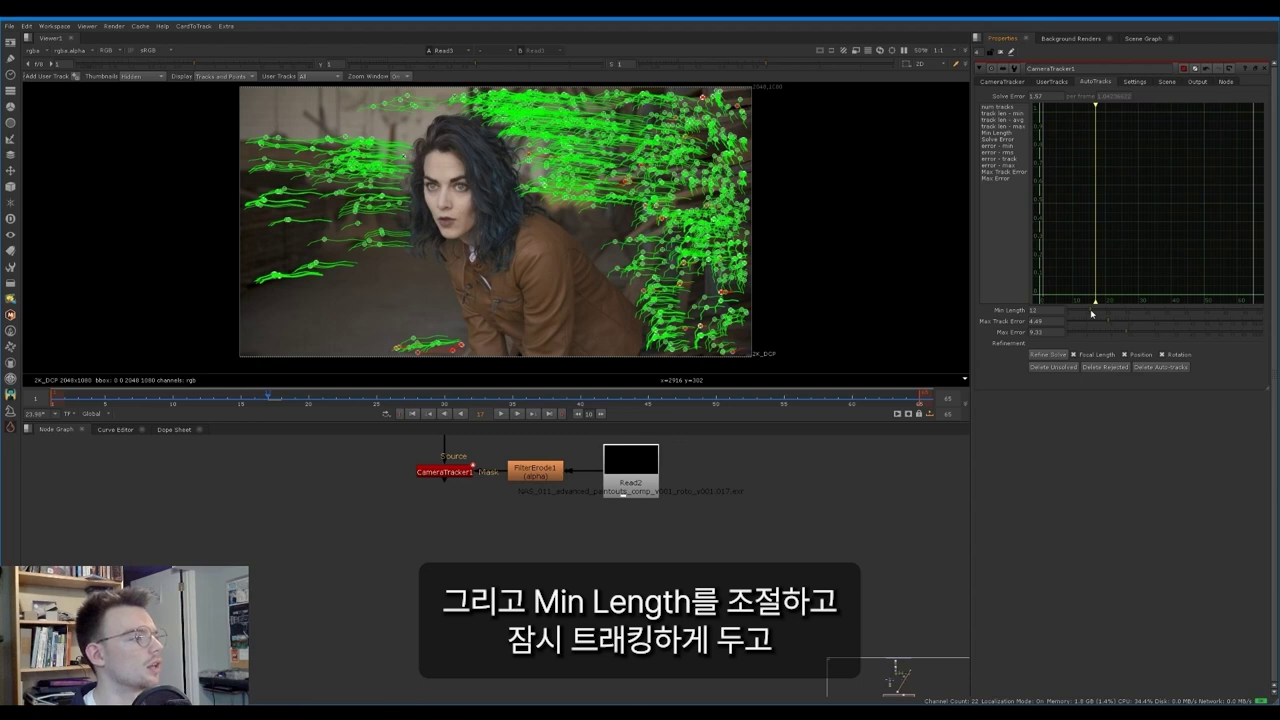
{"action": "left_click", "coordinate": [1104, 370]}
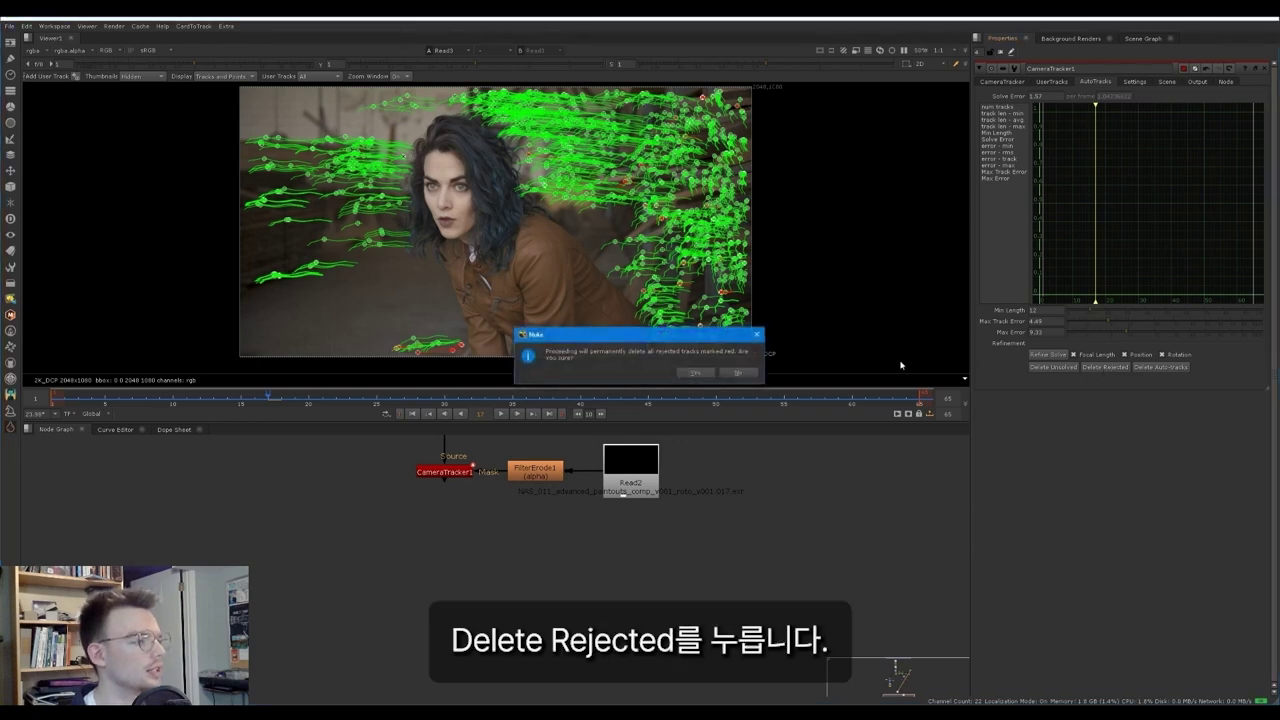
{"action": "left_click", "coordinate": [703, 374]}
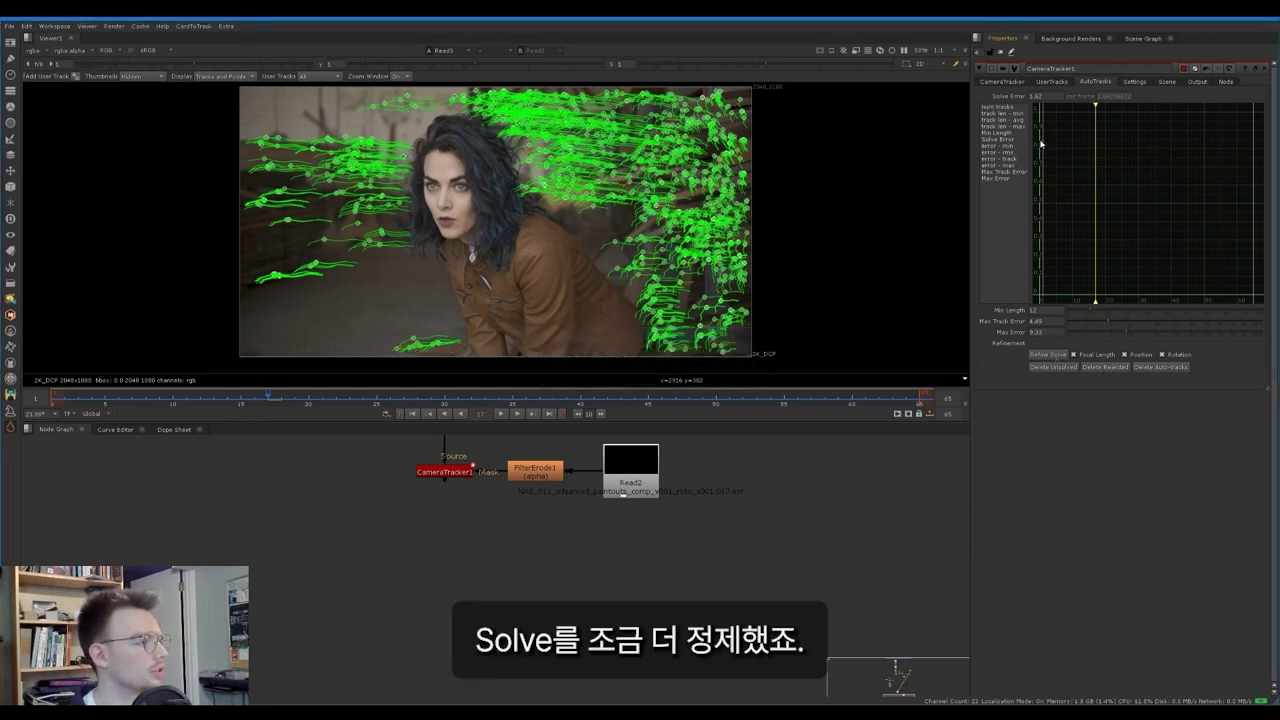
Step: Lower Max Track Error to 2.7 and Max Error to 6.2, delete the rejected tracks and refine the solve
{"action": "left_click_drag", "start_coordinate": [1126, 334], "coordinate": [1100, 323]}
{"action": "left_click", "coordinate": [1104, 322]}
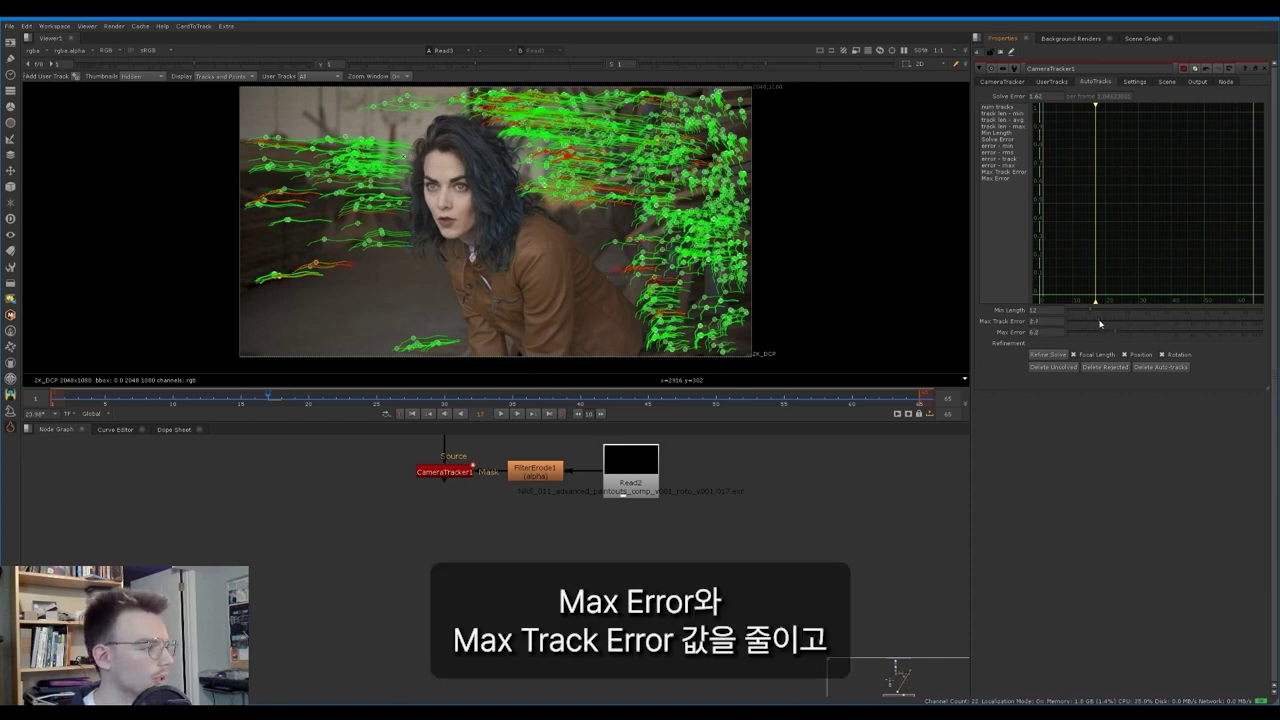
{"action": "left_click", "coordinate": [1082, 368]}
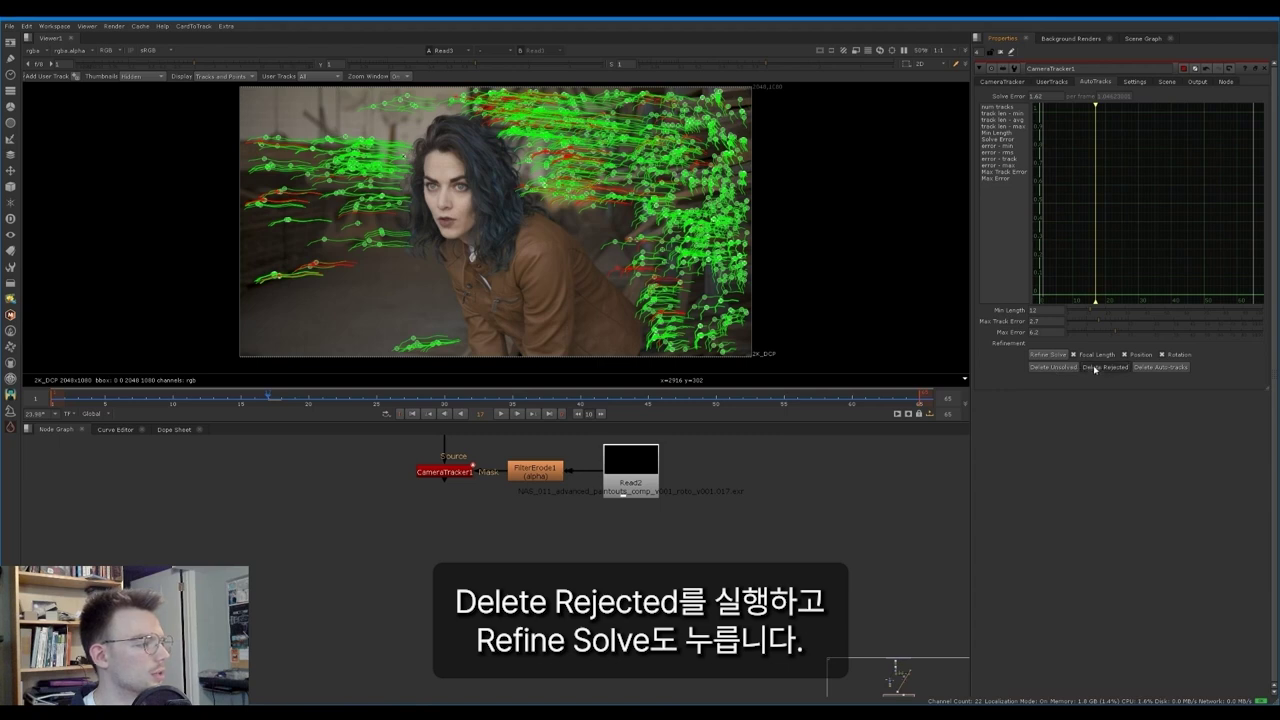
{"action": "left_click", "coordinate": [1036, 356]}
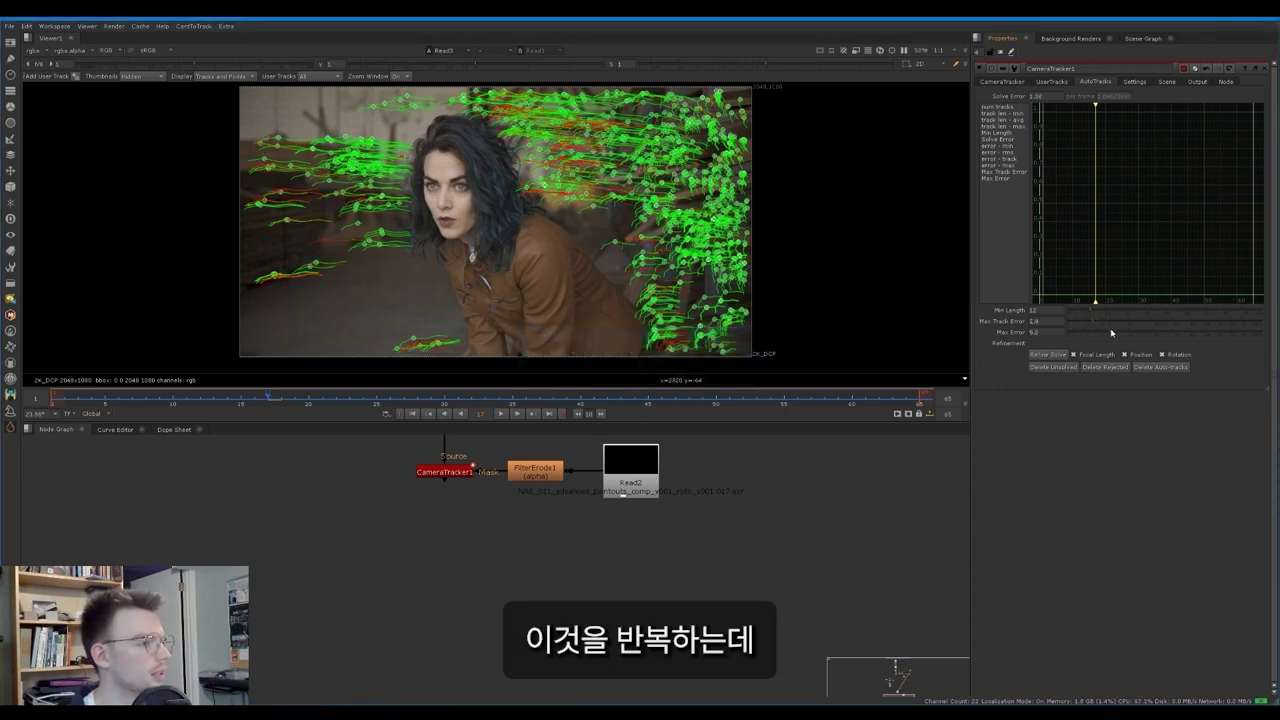
Step: Tighten Max Track Error to 1.8 and Max Error to 5, clear the rejected tracks and refine the solve again
{"action": "left_click_drag", "start_coordinate": [1111, 332], "coordinate": [1108, 332]}
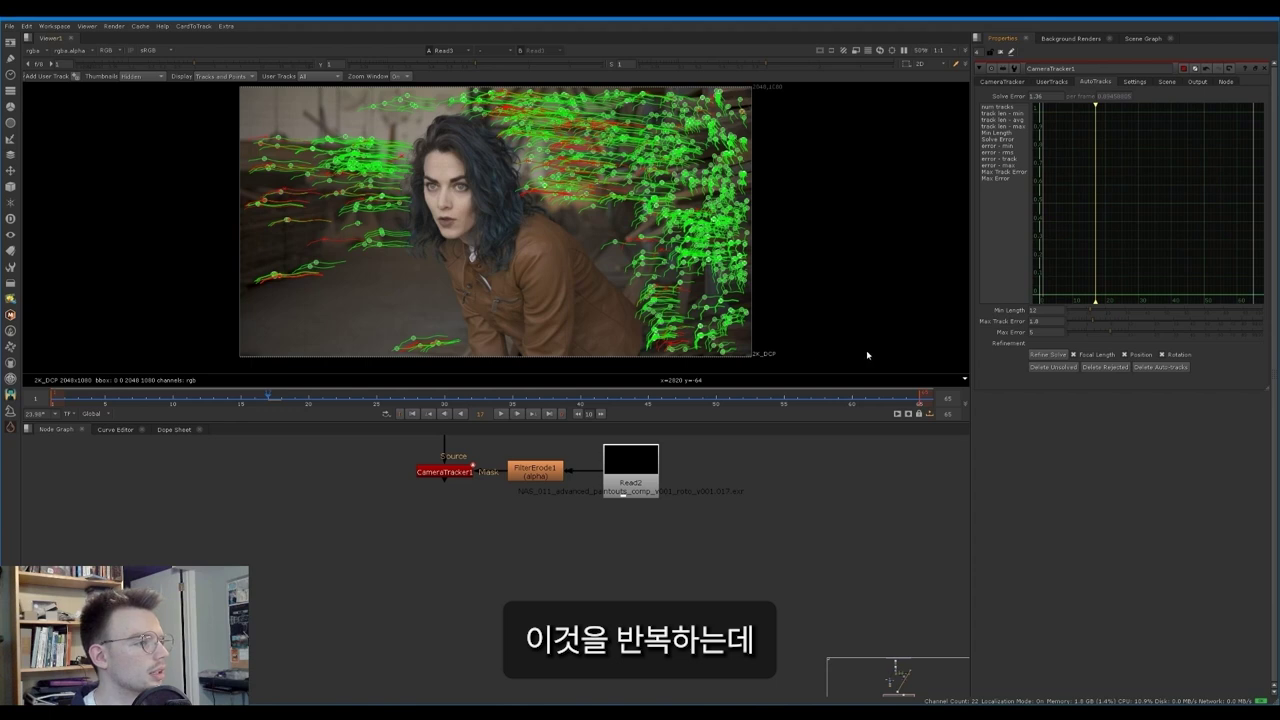
{"action": "left_click", "coordinate": [1038, 370]}
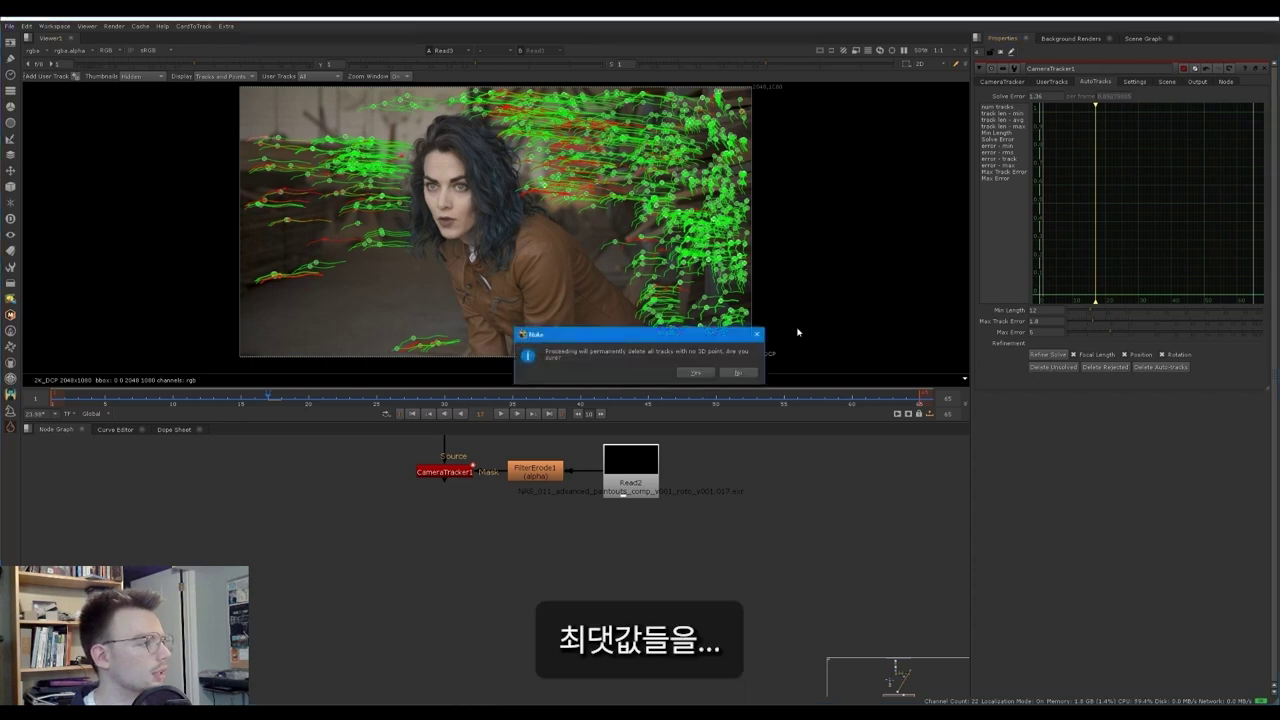
{"action": "left_click", "coordinate": [737, 375]}
{"action": "left_click", "coordinate": [1048, 356]}
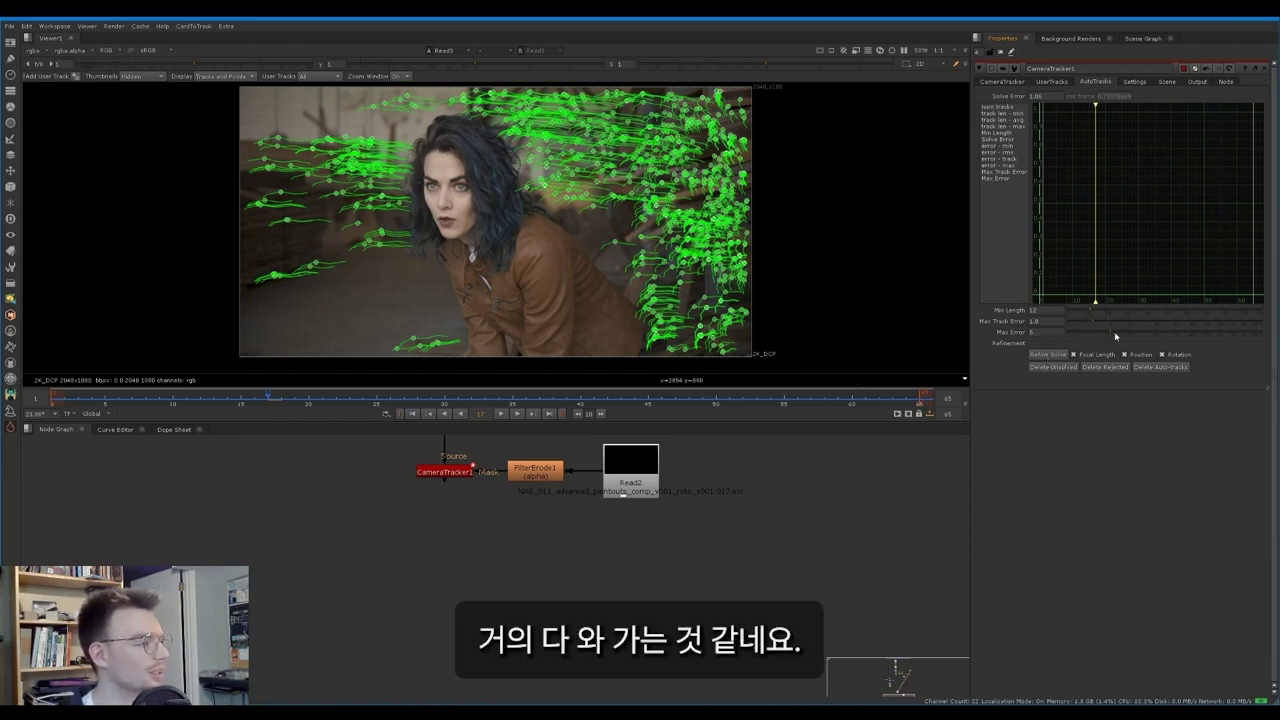
Step: Lower Max Error to 4.4 and again to 3.7, deleting the rejected tracks at each threshold
{"action": "left_click_drag", "start_coordinate": [1115, 336], "coordinate": [1108, 335]}
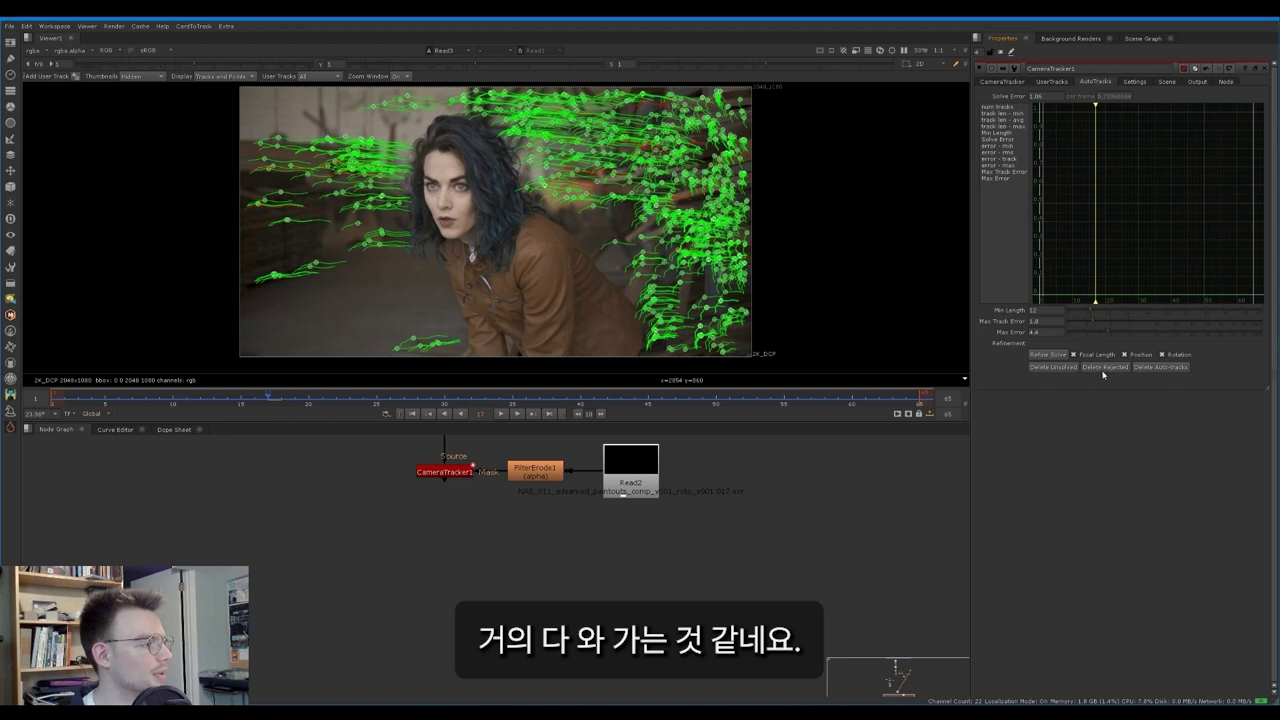
{"action": "left_click", "coordinate": [1104, 367]}
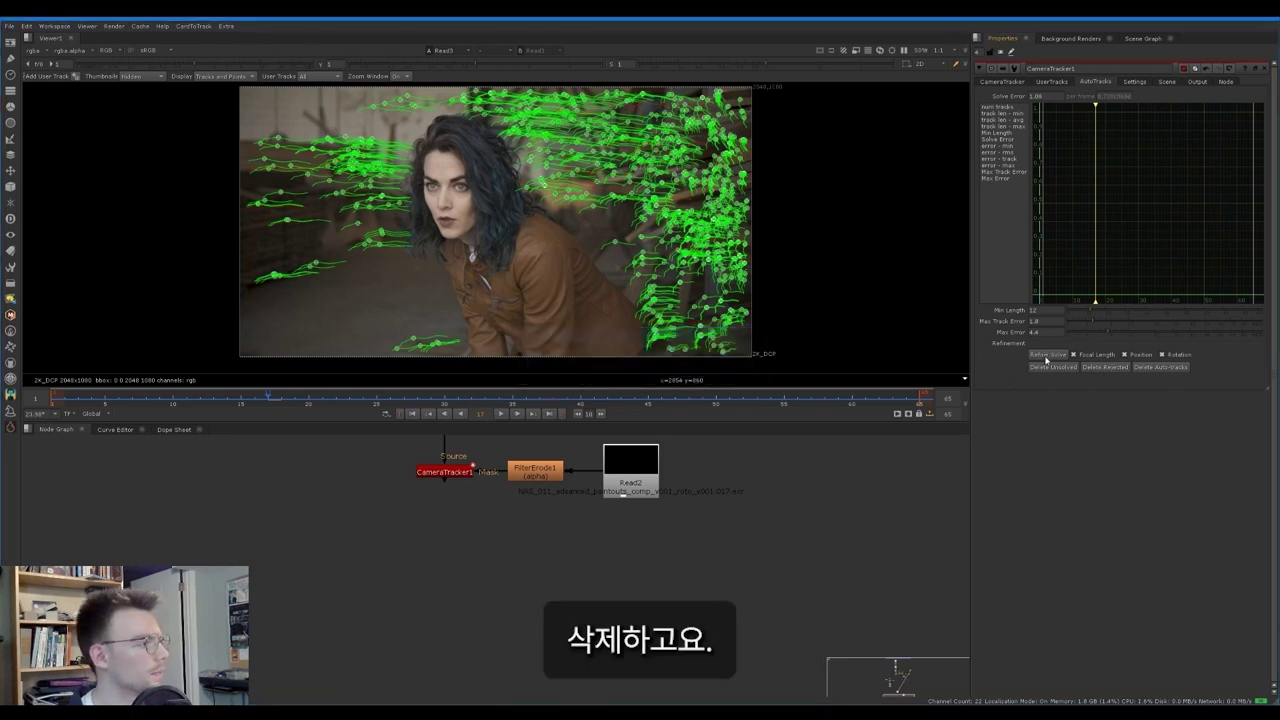
{"action": "left_click_drag", "start_coordinate": [1108, 332], "coordinate": [1105, 332]}
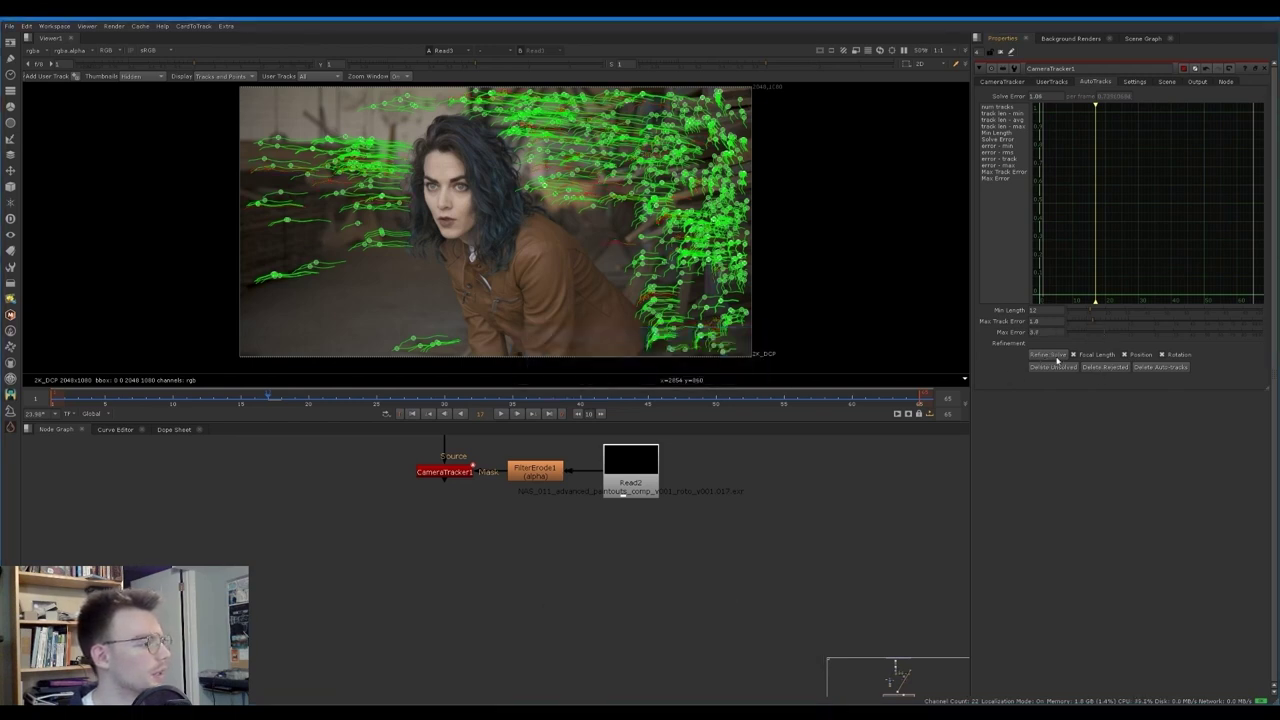
{"action": "left_click", "coordinate": [1105, 367]}
{"action": "left_click", "coordinate": [695, 372]}
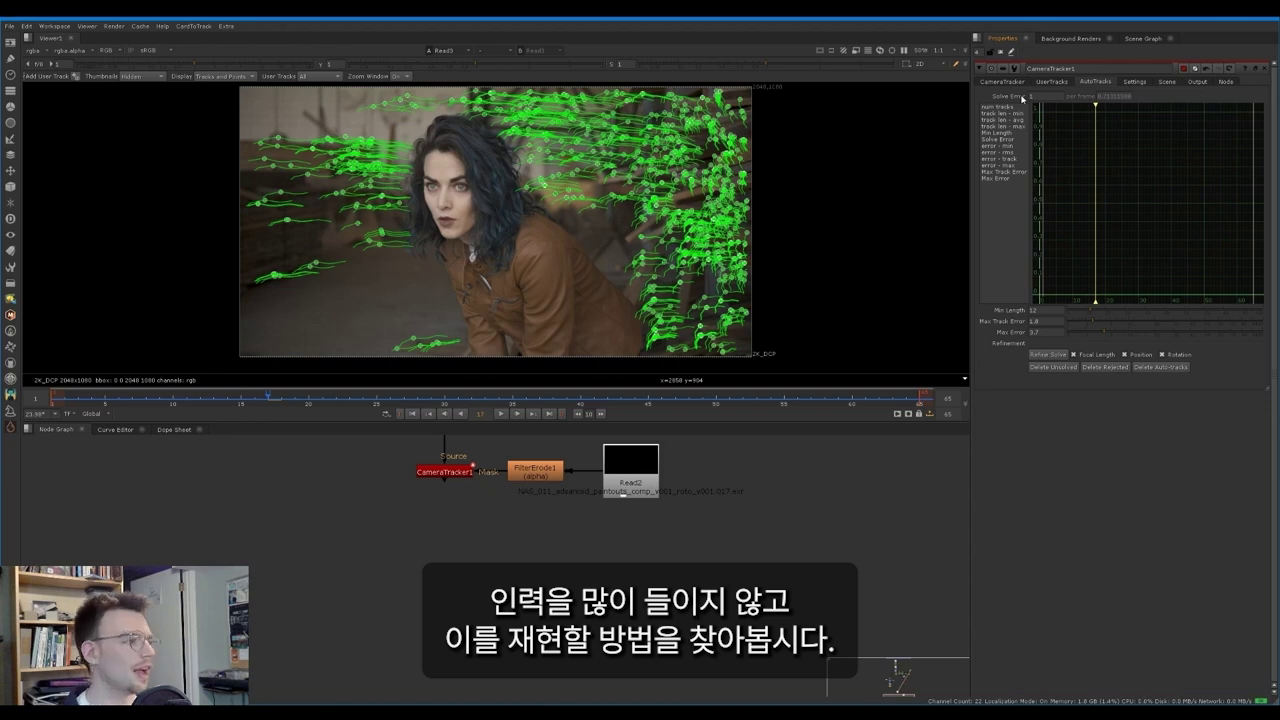
Step: Export a Point cloud from the CameraTracker and place its node below the tracker
{"action": "left_click", "coordinate": [1024, 81]}
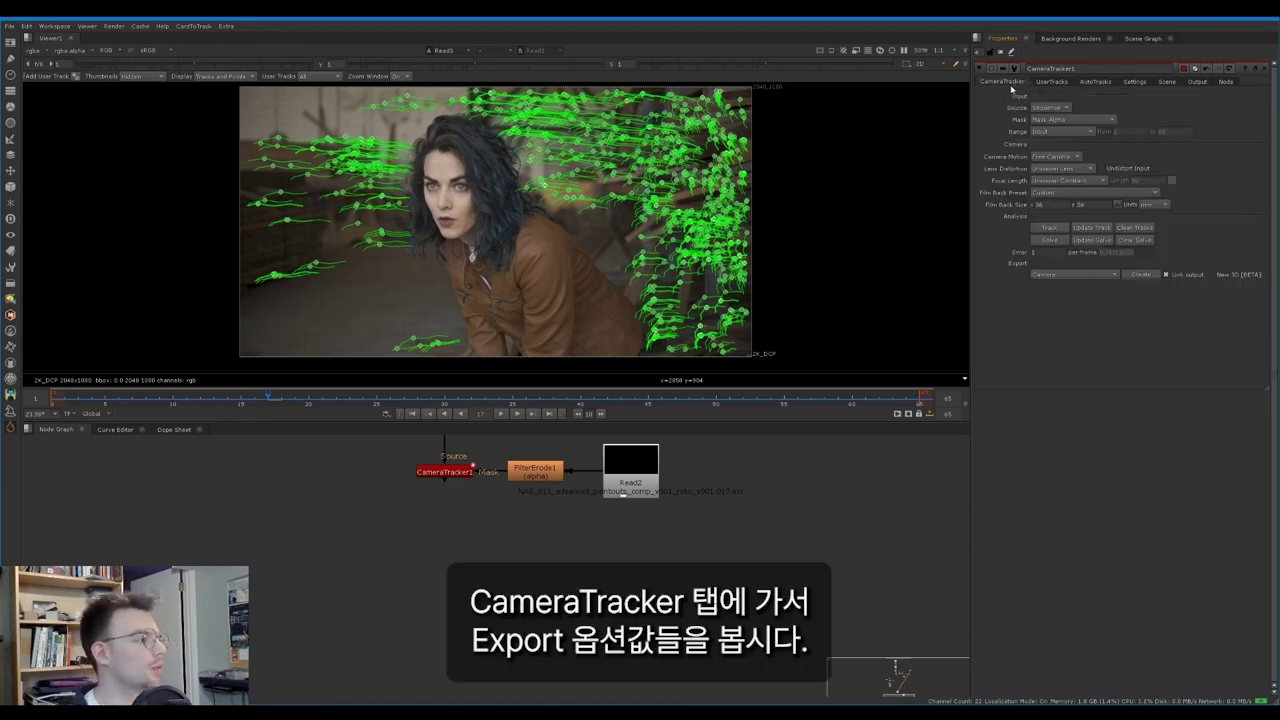
{"action": "left_click", "coordinate": [1051, 278]}
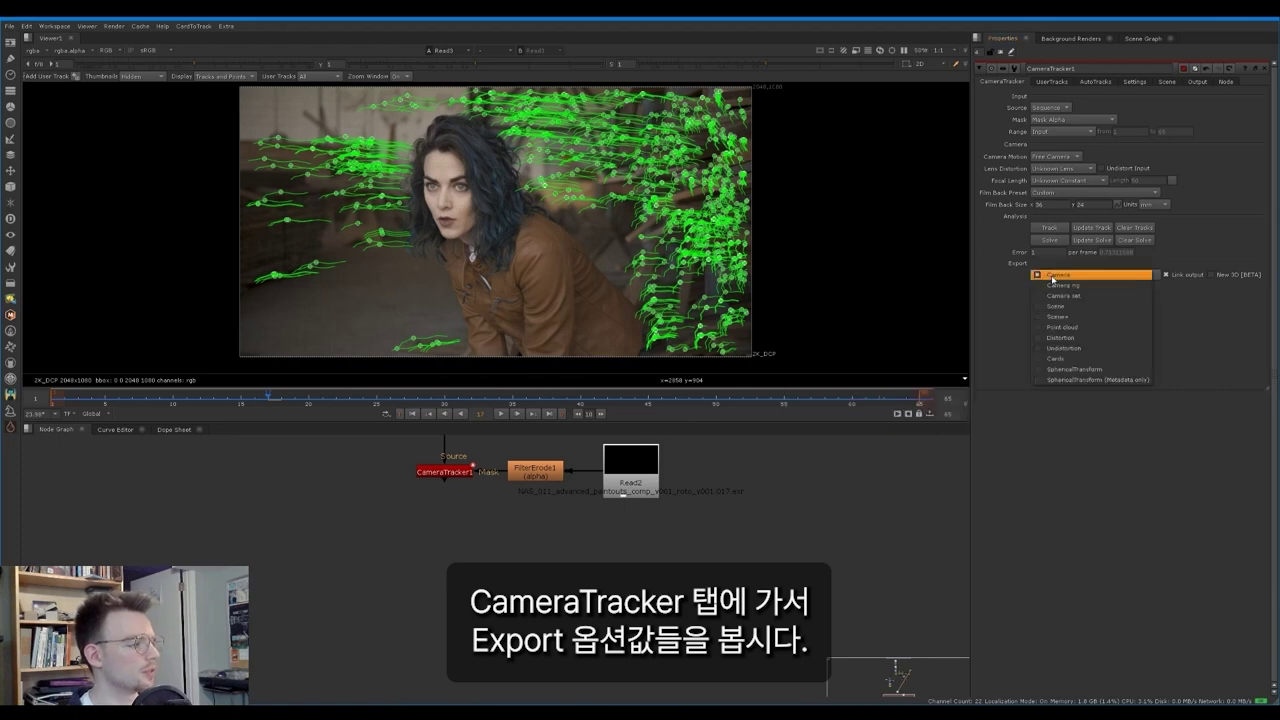
{"action": "left_click", "coordinate": [1103, 327]}
{"action": "left_click", "coordinate": [1141, 274]}
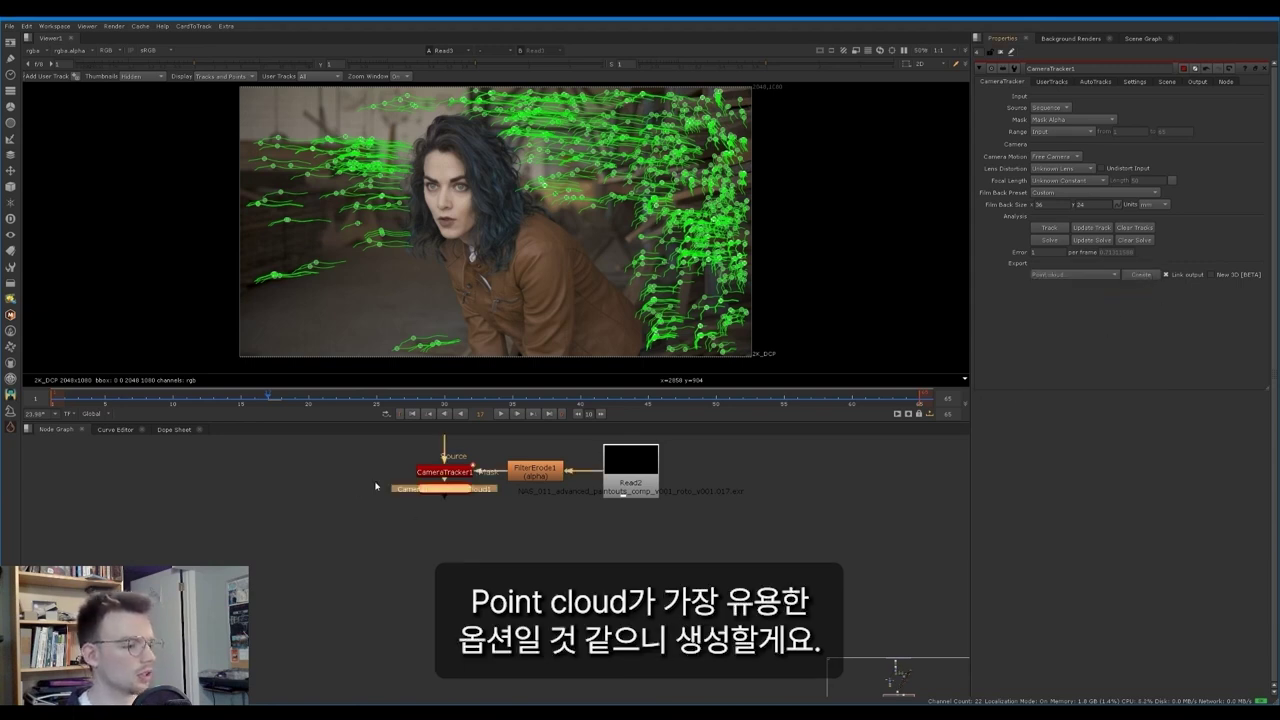
{"action": "left_click_drag", "start_coordinate": [420, 488], "coordinate": [424, 534]}
Step: Export an Undistortion node and a Camera from the CameraTracker, and arrange them beside the point cloud node
{"action": "left_click", "coordinate": [1075, 274]}
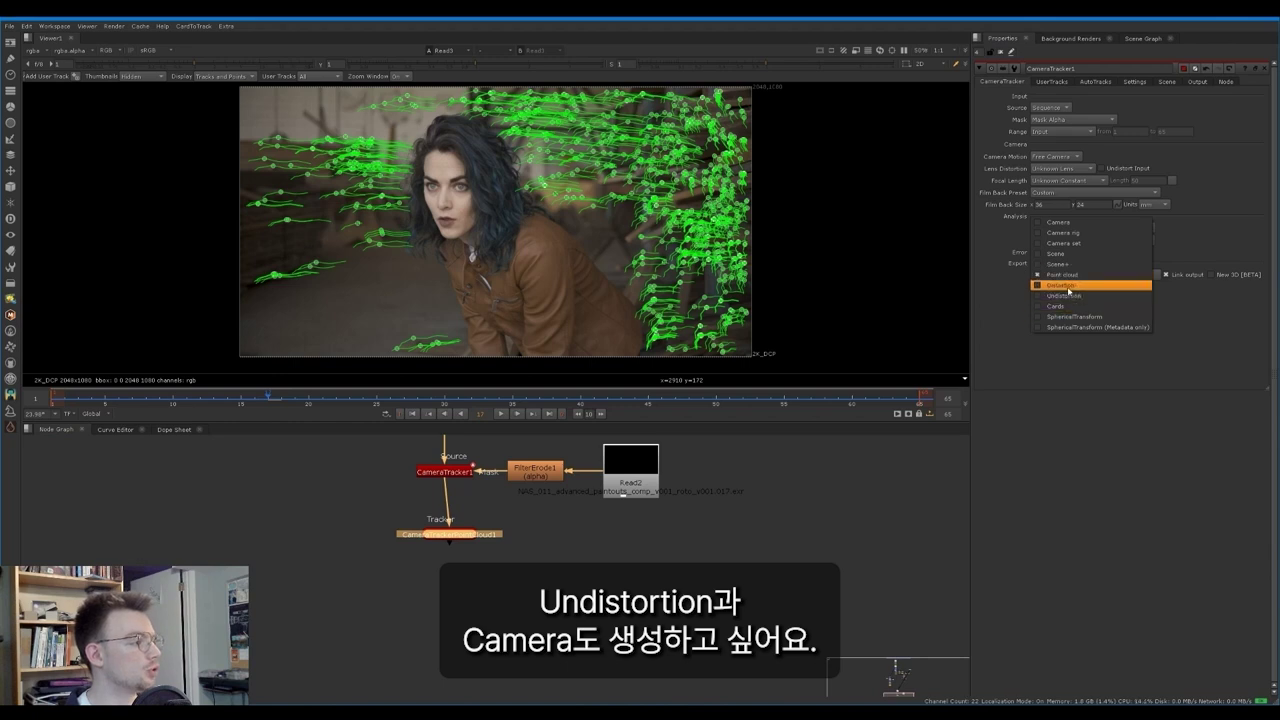
{"action": "left_click", "coordinate": [1068, 295]}
{"action": "left_click", "coordinate": [1068, 274]}
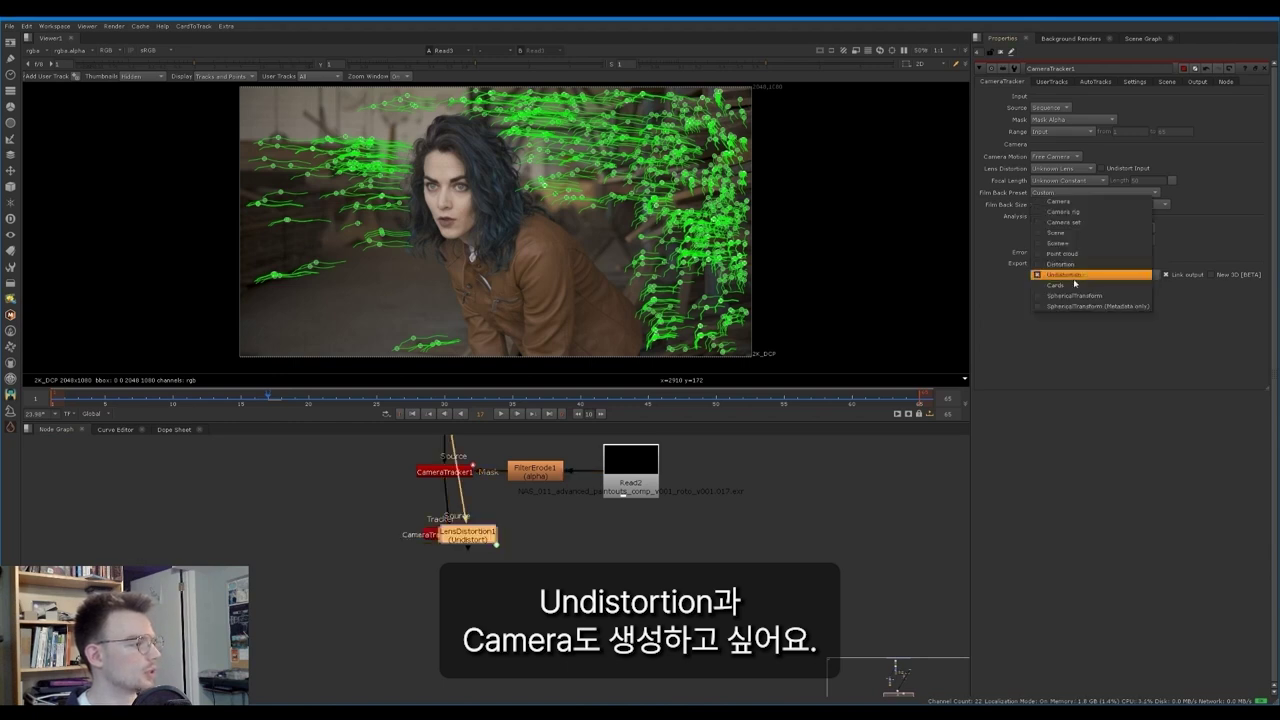
{"action": "left_click", "coordinate": [1066, 202]}
{"action": "left_click", "coordinate": [1141, 276]}
{"action": "left_click_drag", "start_coordinate": [447, 545], "coordinate": [274, 509]}
{"action": "middle_click_drag", "start_coordinate": [449, 556], "coordinate": [477, 570]}
{"action": "left_click_drag", "start_coordinate": [325, 572], "coordinate": [317, 587]}
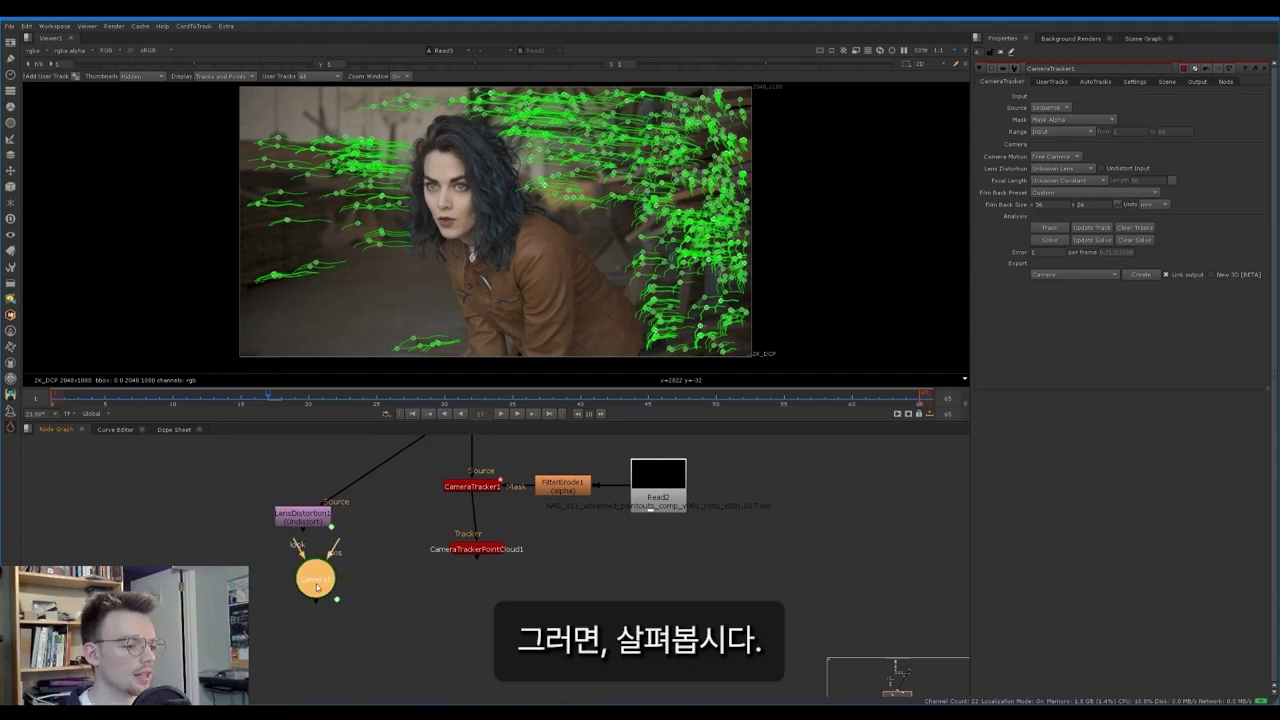
{"action": "left_click_drag", "start_coordinate": [470, 553], "coordinate": [466, 563]}
Step: Examine the point cloud in the 3D view from several angles for points in the masked actress area
{"action": "key", "text": "Tab"}
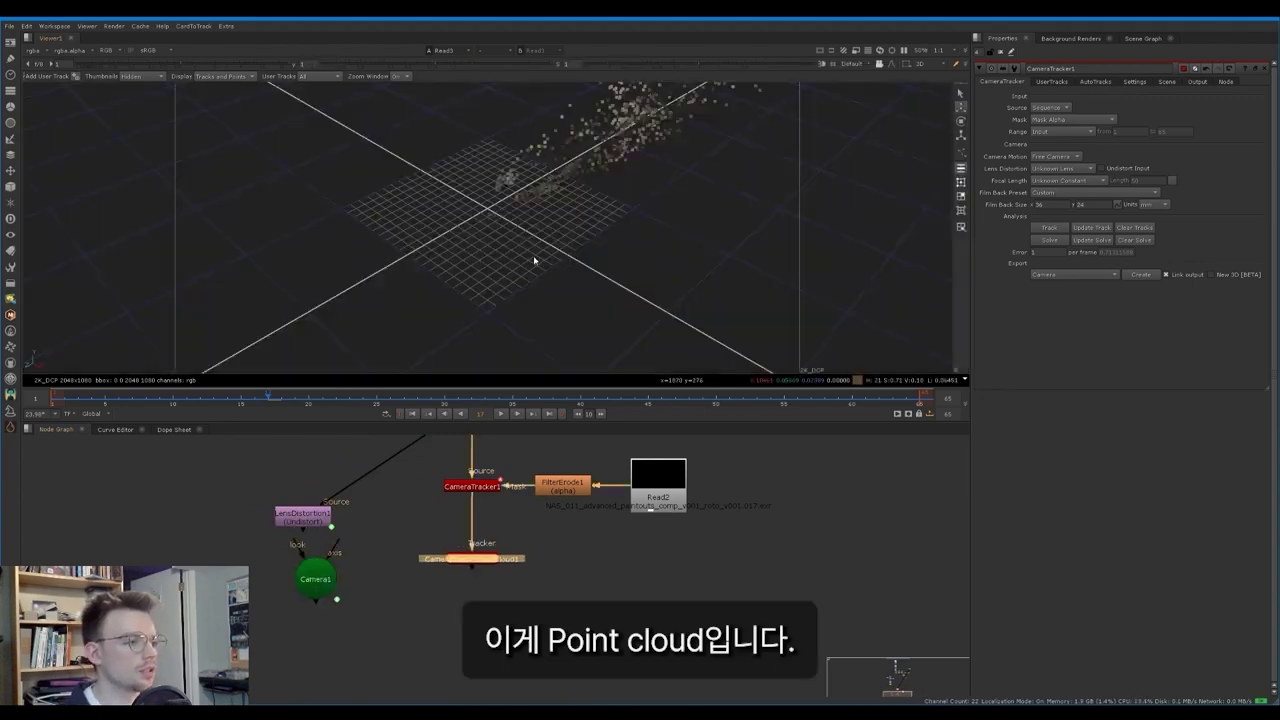
{"action": "left_click_drag", "start_coordinate": [533, 255], "coordinate": [545, 304], "text": "ctrl"}
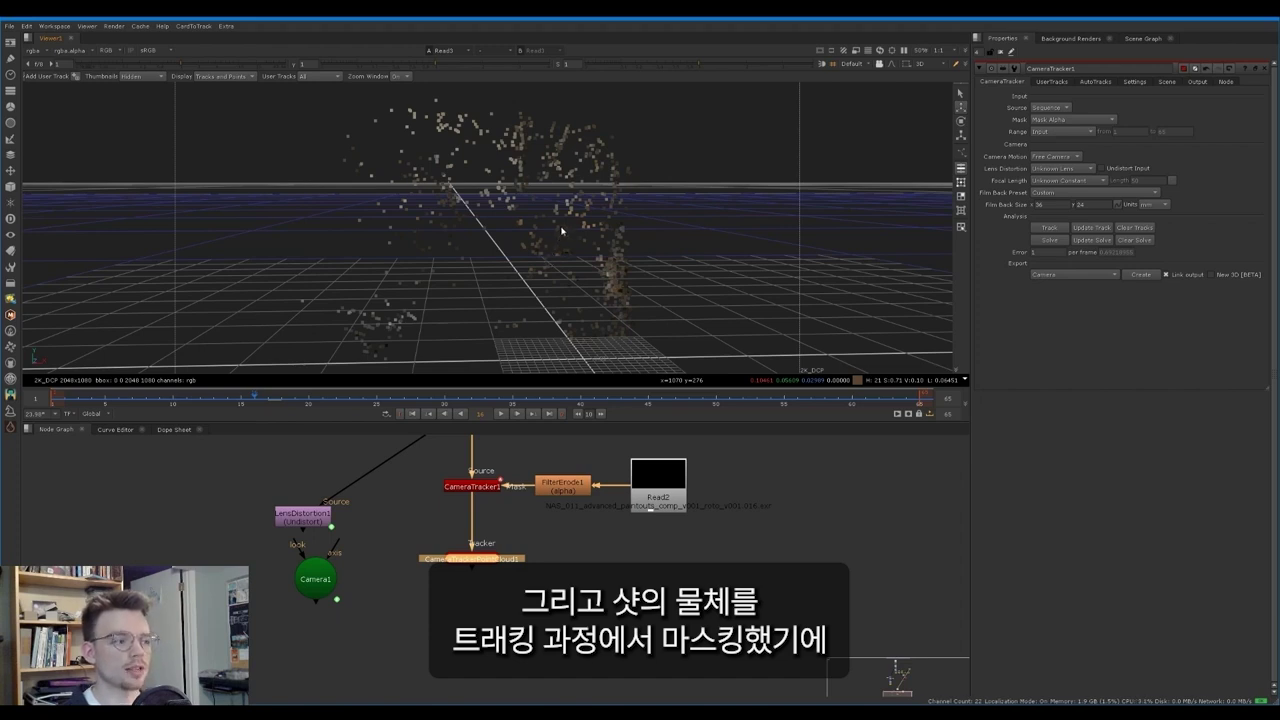
{"action": "left_click_drag", "start_coordinate": [558, 230], "coordinate": [522, 250], "text": "ctrl"}
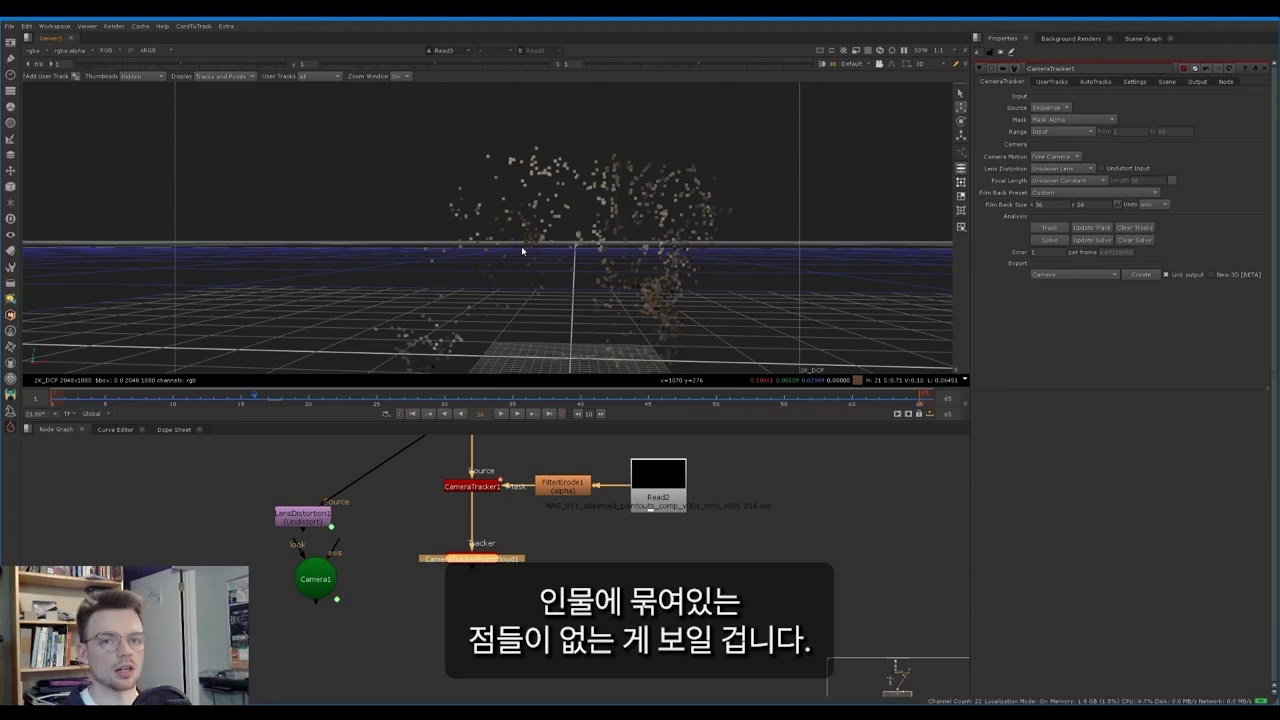
{"action": "left_click_drag", "start_coordinate": [604, 230], "coordinate": [530, 217], "text": "ctrl"}
{"action": "key", "text": "Left"}
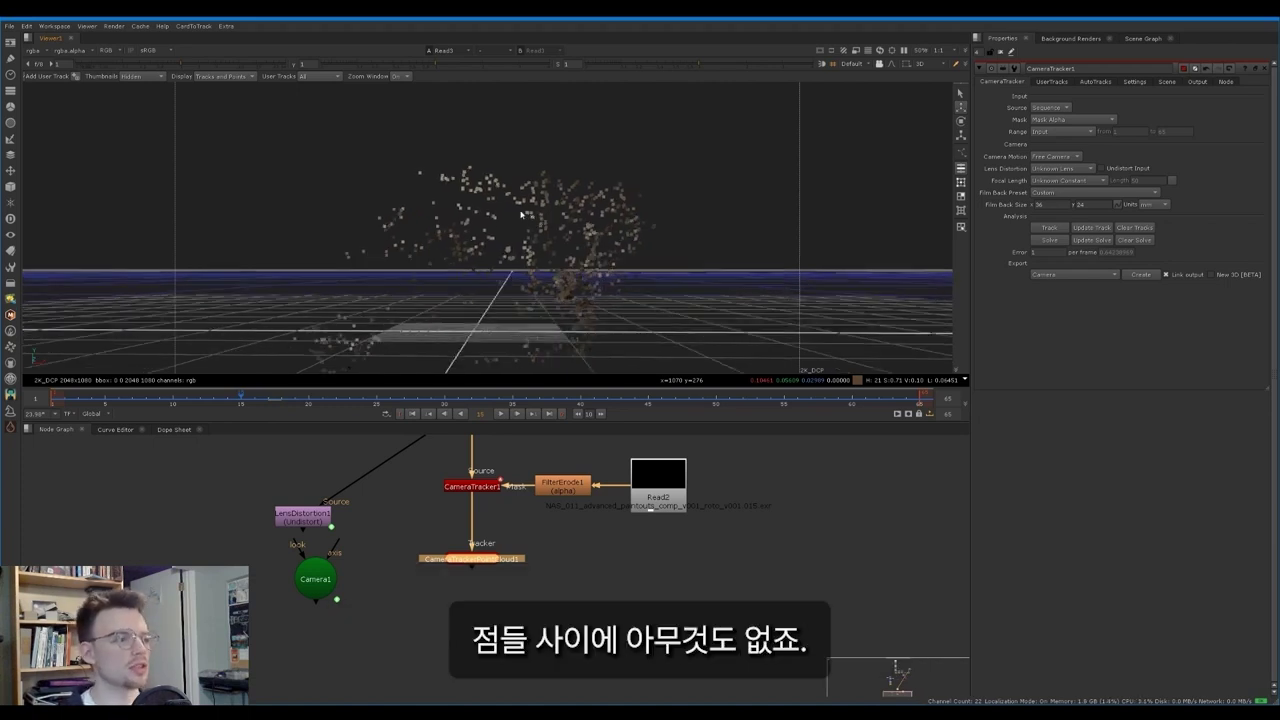
{"action": "left_click_drag", "start_coordinate": [530, 217], "coordinate": [474, 226], "text": "ctrl"}
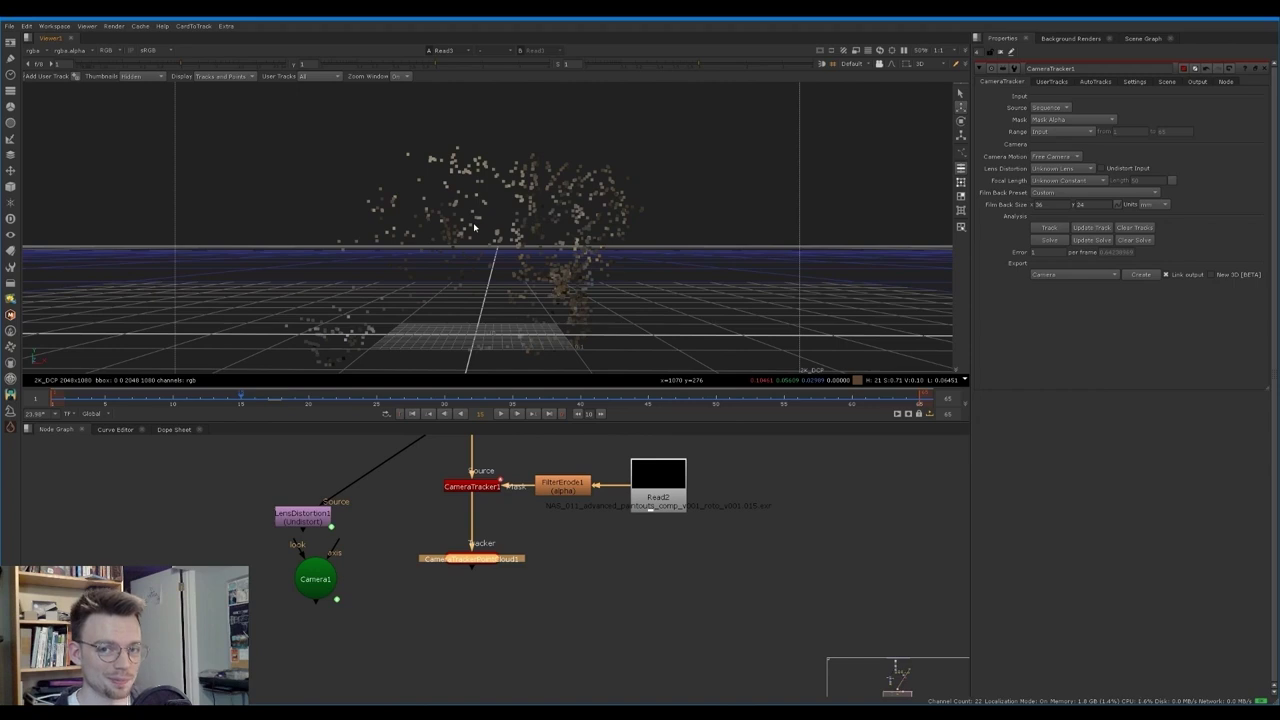
Step: Add a ScanlineRender node and connect its cam input to Camera1 and its obj/scn input to the point cloud
{"action": "left_click", "coordinate": [494, 101]}
{"action": "key", "text": "Tab"}
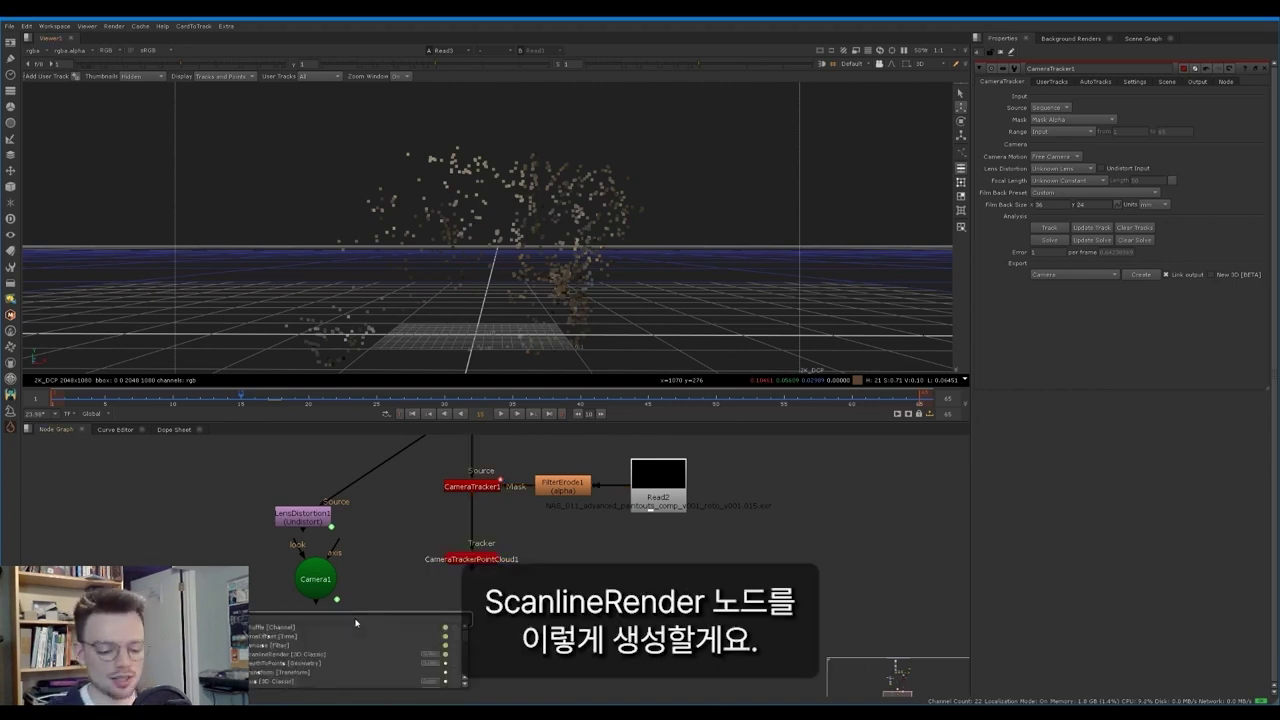
{"action": "type", "text": "sc"}
{"action": "left_click", "coordinate": [355, 627]}
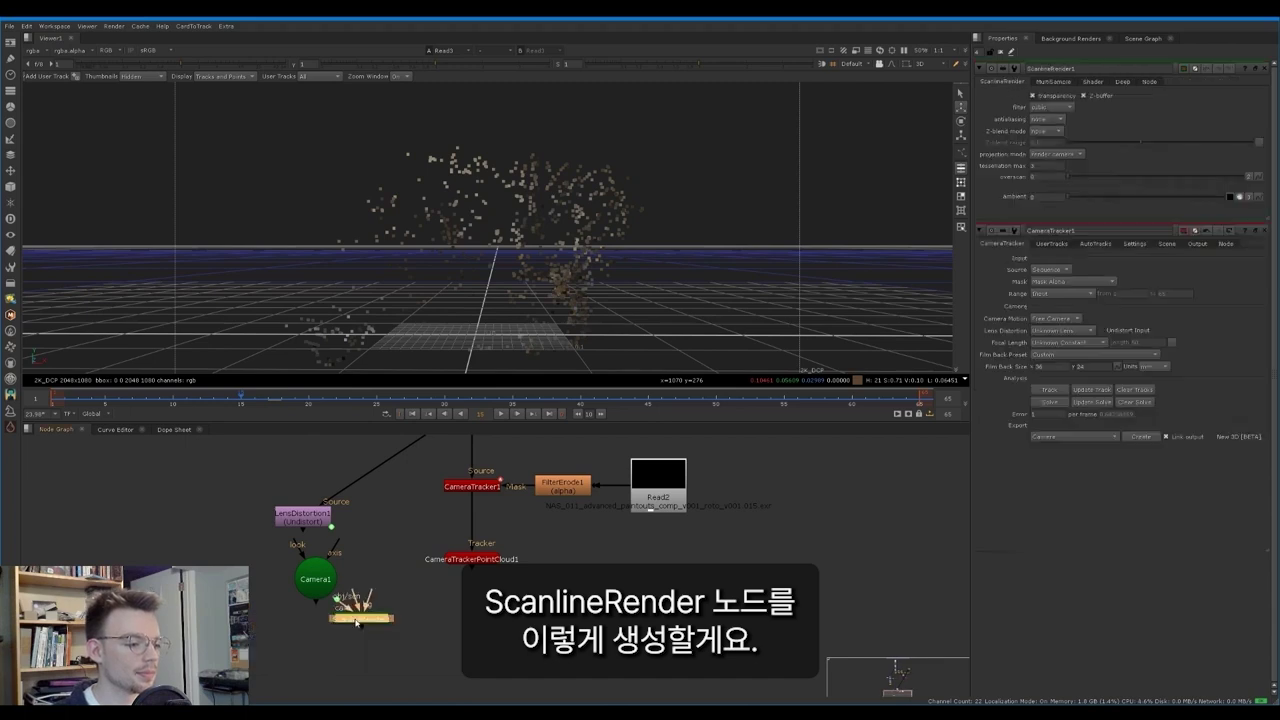
{"action": "left_click_drag", "start_coordinate": [357, 624], "coordinate": [313, 587]}
{"action": "left_click_drag", "start_coordinate": [396, 607], "coordinate": [480, 560]}
{"action": "left_click_drag", "start_coordinate": [404, 629], "coordinate": [474, 627]}
Step: View the ScanlineRender output in 2D and scrub to frame 55 to check the rendered points through the shot
{"action": "key", "text": "1"}
{"action": "key", "text": "Tab"}
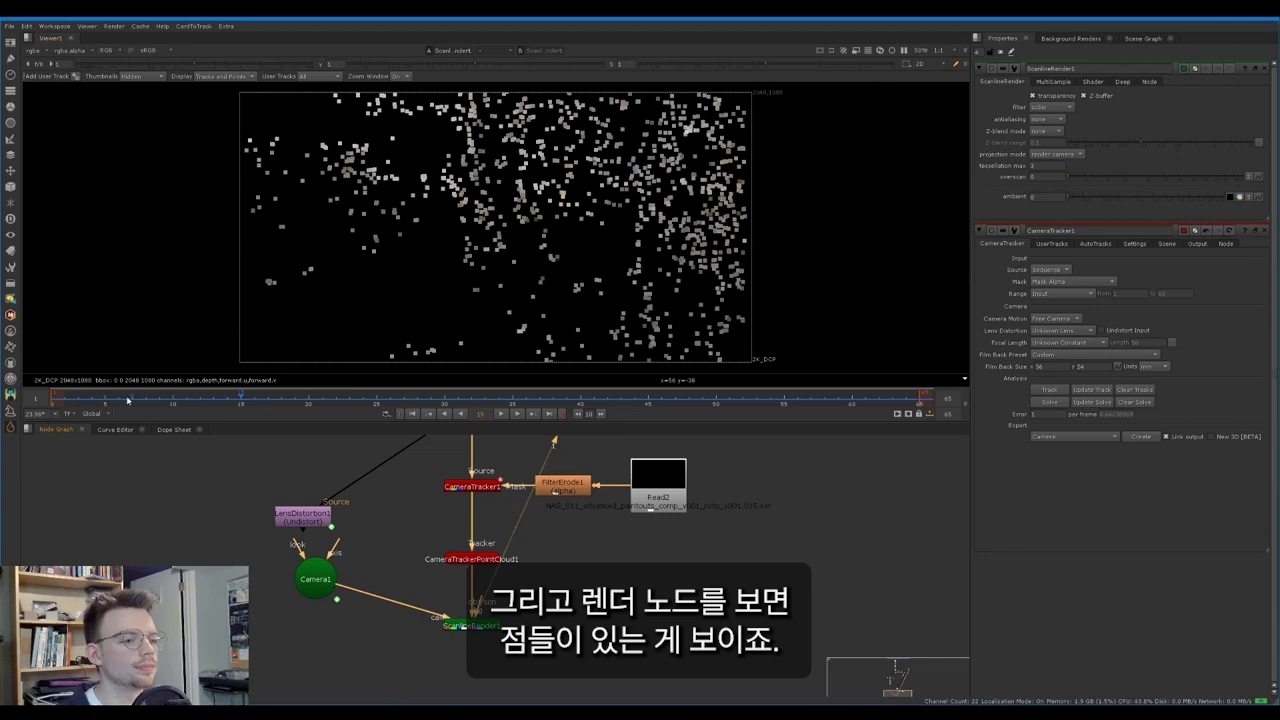
{"action": "left_click_drag", "start_coordinate": [128, 397], "coordinate": [788, 362]}
Step: Add a Reformat node of type scale set to 0.25 and connect it to the ScanlineRender's bg input
{"action": "scroll", "coordinate": [566, 559], "scroll_direction": "up", "scroll_amount": 2}
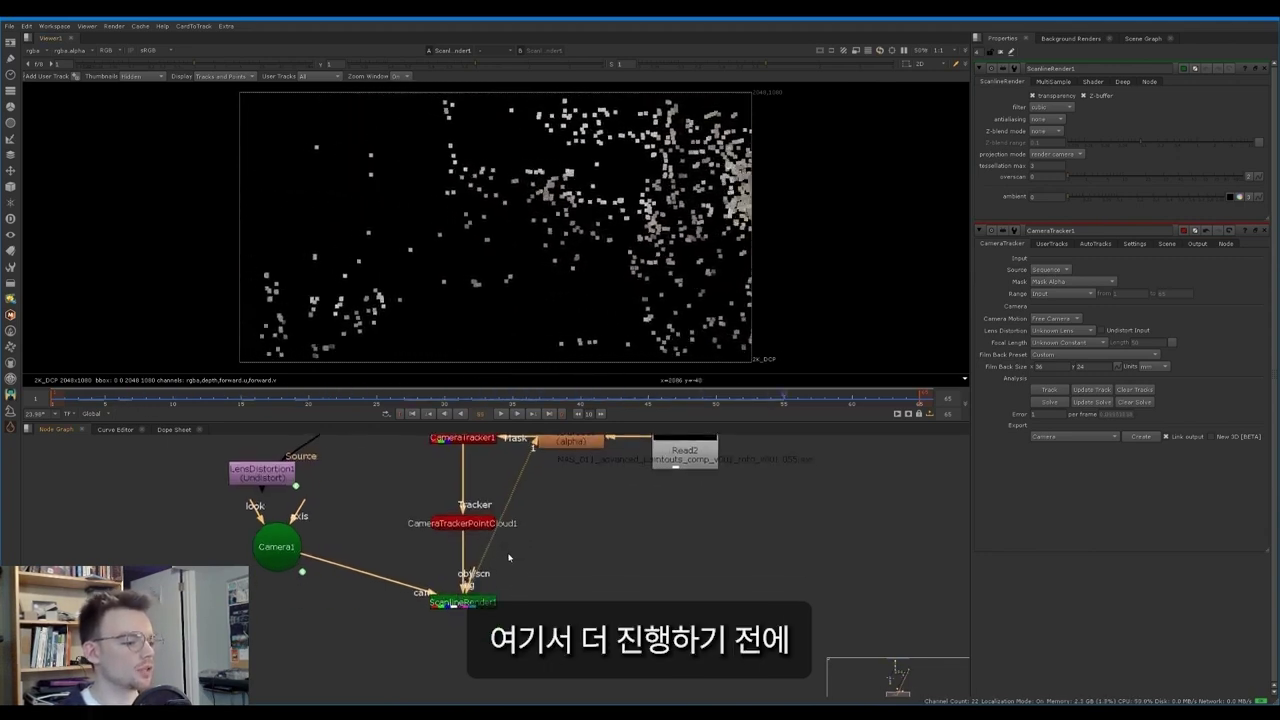
{"action": "key", "text": "Tab"}
{"action": "type", "text": "reformat"}
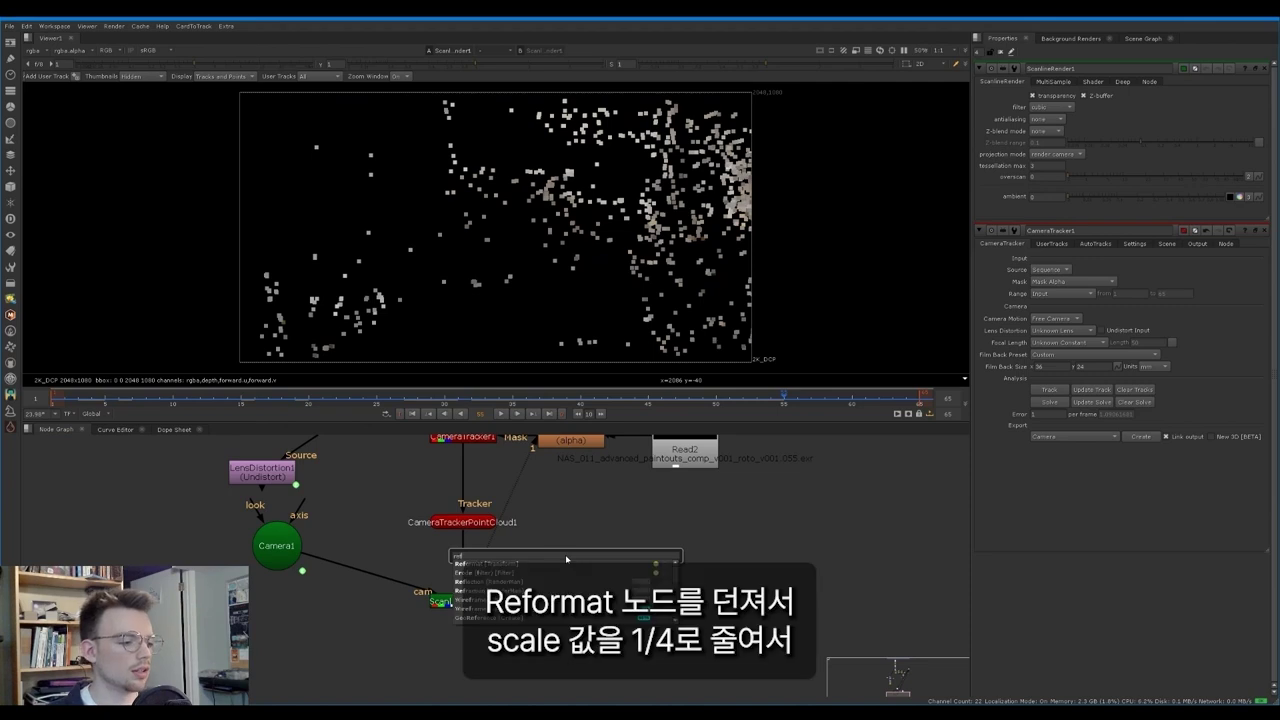
{"action": "key", "text": "Return"}
{"action": "left_click", "coordinate": [1048, 100]}
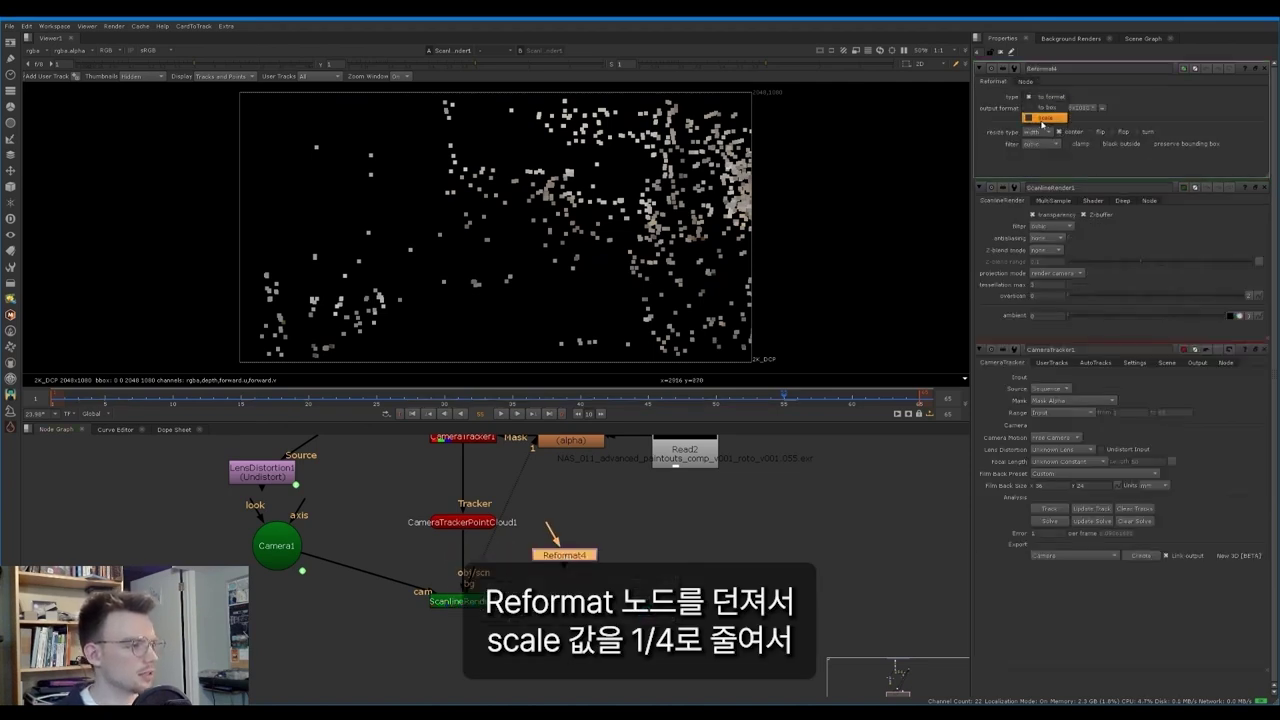
{"action": "left_click", "coordinate": [1052, 114]}
{"action": "left_click", "coordinate": [1032, 111]}
{"action": "type", "text": "0.25"}
{"action": "key", "text": "Return"}
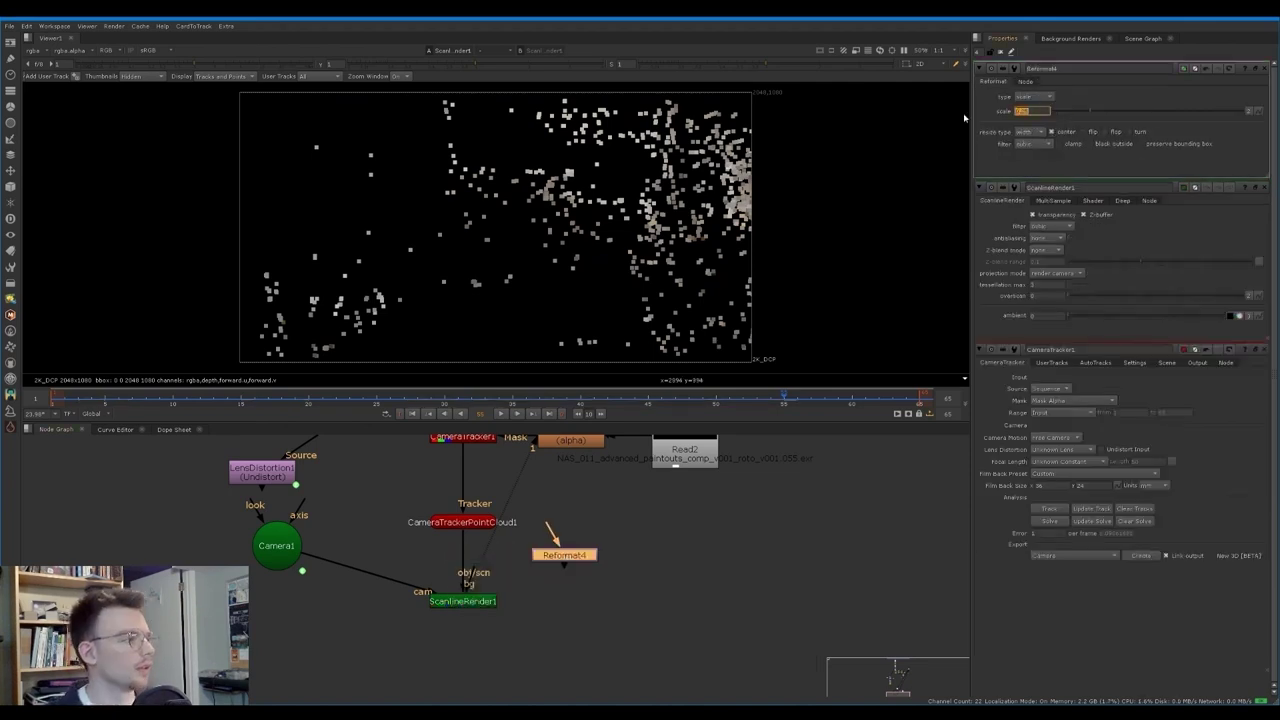
{"action": "left_click_drag", "start_coordinate": [476, 575], "coordinate": [566, 556]}
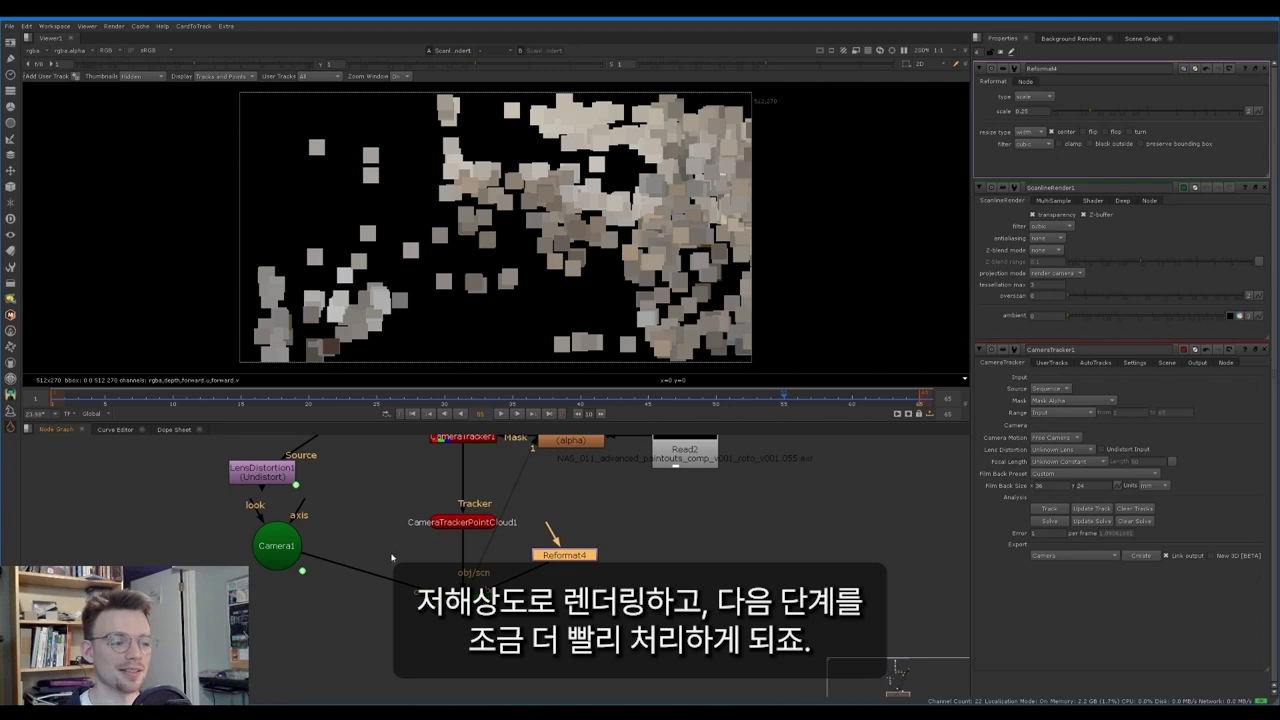
Step: Move the Camera1 node slightly away from the render nodes and set the CameraTrackerPointCloud1 point size to 1
{"action": "left_click_drag", "start_coordinate": [278, 547], "coordinate": [303, 566]}
{"action": "double_click", "coordinate": [462, 522]}
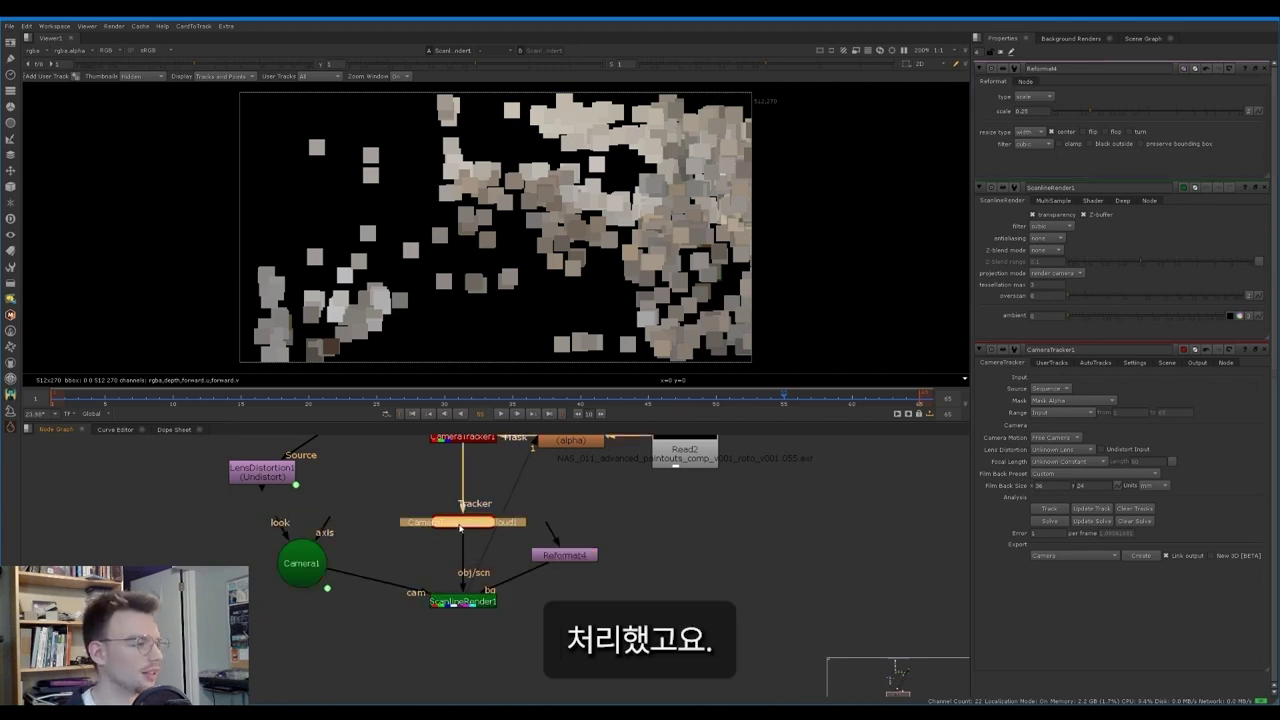
{"action": "left_click_drag", "start_coordinate": [1119, 130], "coordinate": [1070, 133]}
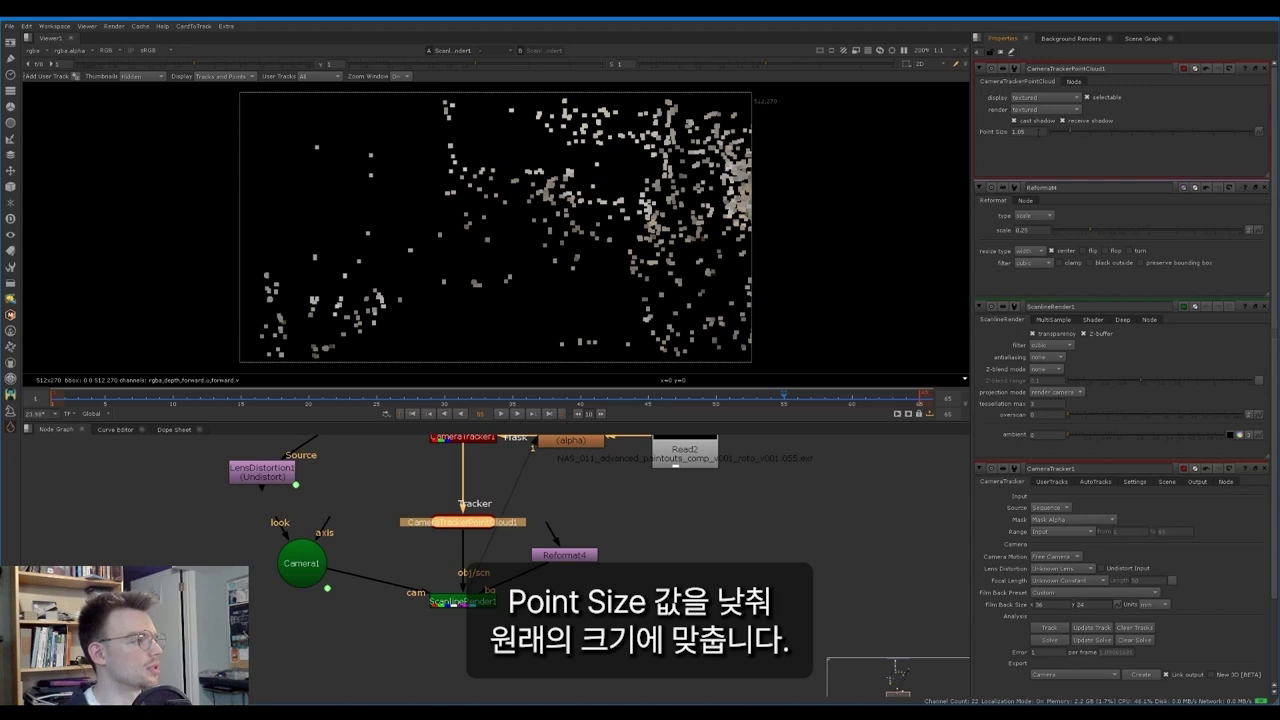
{"action": "double_click", "coordinate": [1038, 132]}
{"action": "type", "text": "1"}
{"action": "left_click", "coordinate": [656, 562]}
{"action": "middle_click_drag", "start_coordinate": [654, 560], "coordinate": [651, 540]}
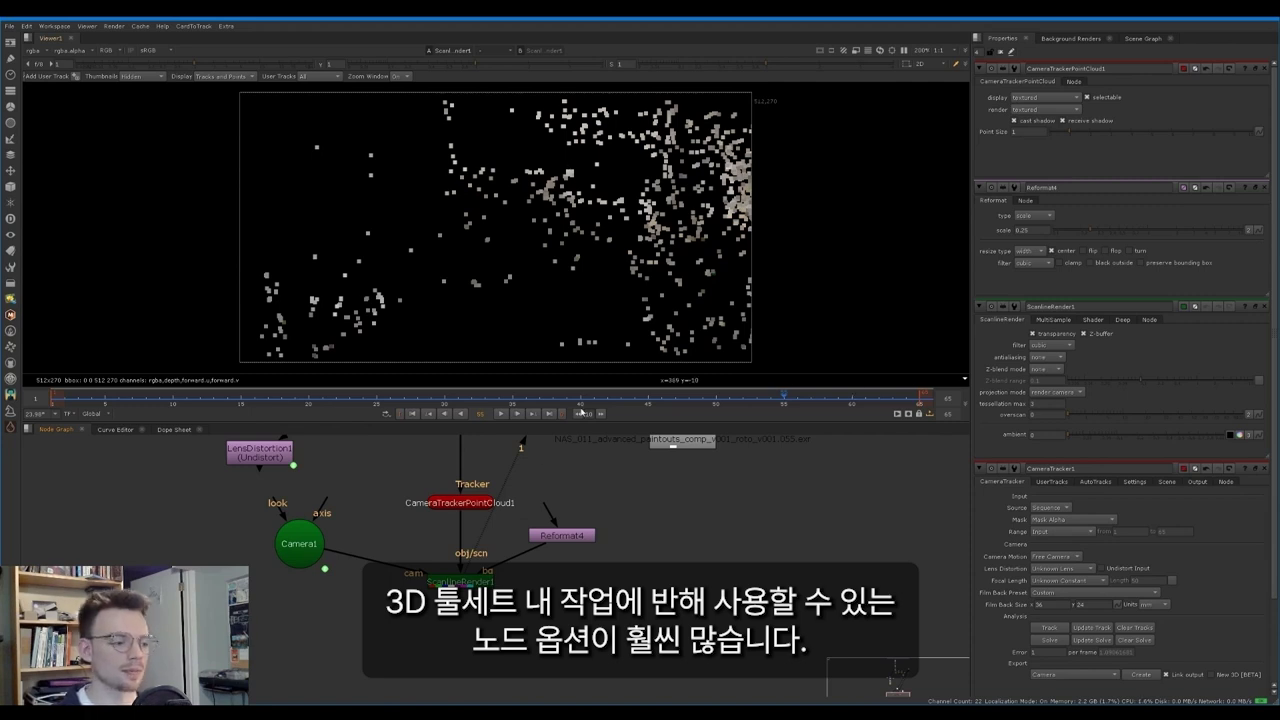
Step: Add an Inpaint node after ScanlineRender1, view it, and set its fill region to Source Inverted Alpha
{"action": "middle_click_drag", "start_coordinate": [475, 623], "coordinate": [478, 563]}
{"action": "key", "text": "Tab"}
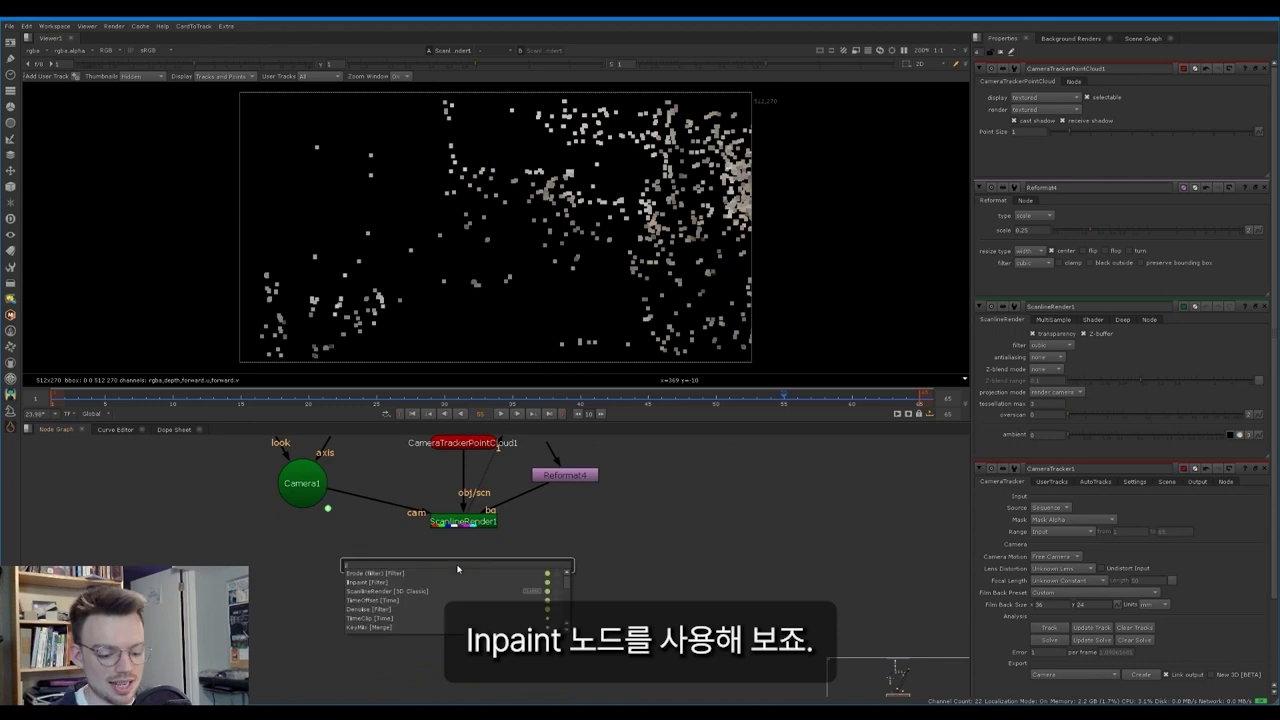
{"action": "type", "text": "inpaint"}
{"action": "key", "text": "Return"}
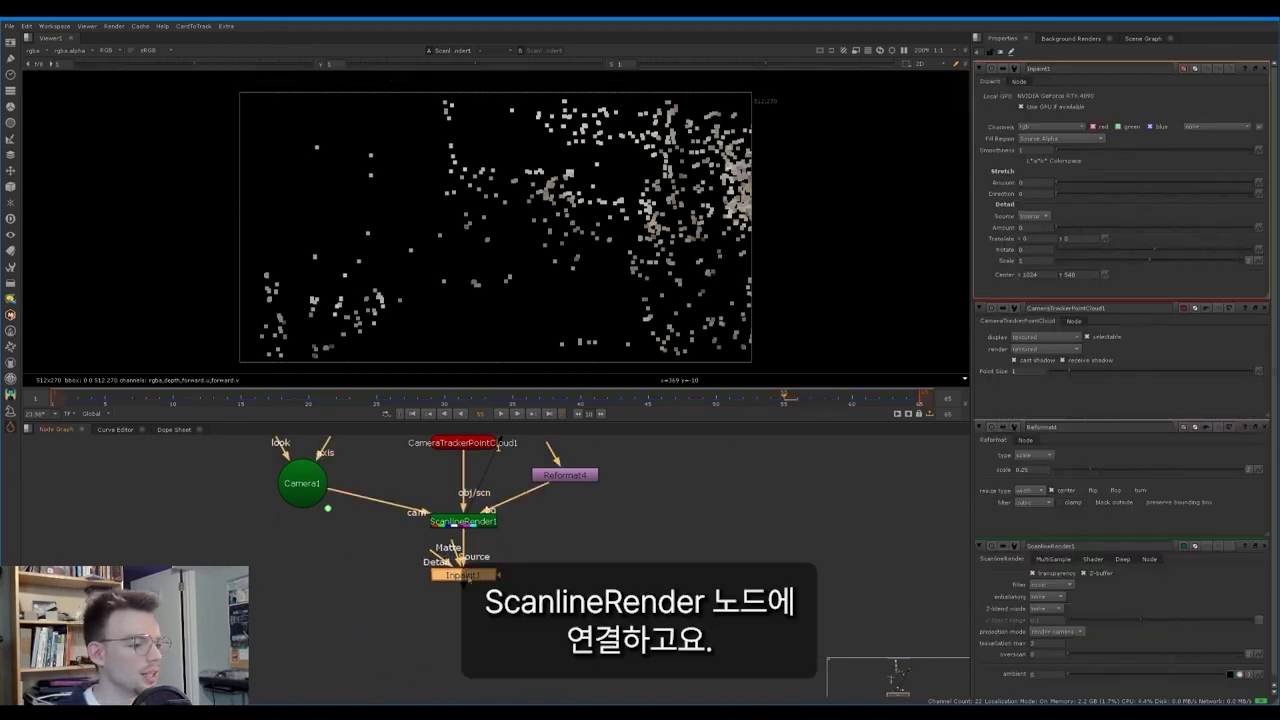
{"action": "key", "text": "1"}
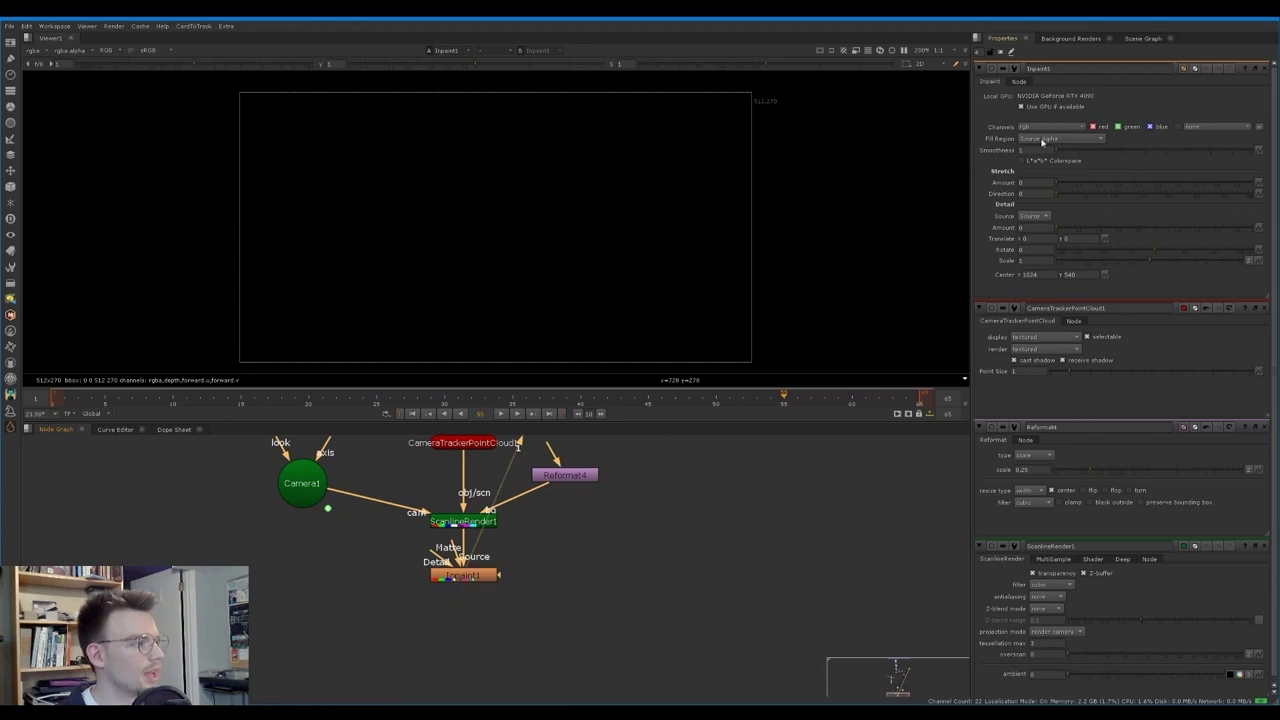
{"action": "left_click", "coordinate": [1042, 141]}
{"action": "left_click", "coordinate": [1068, 149]}
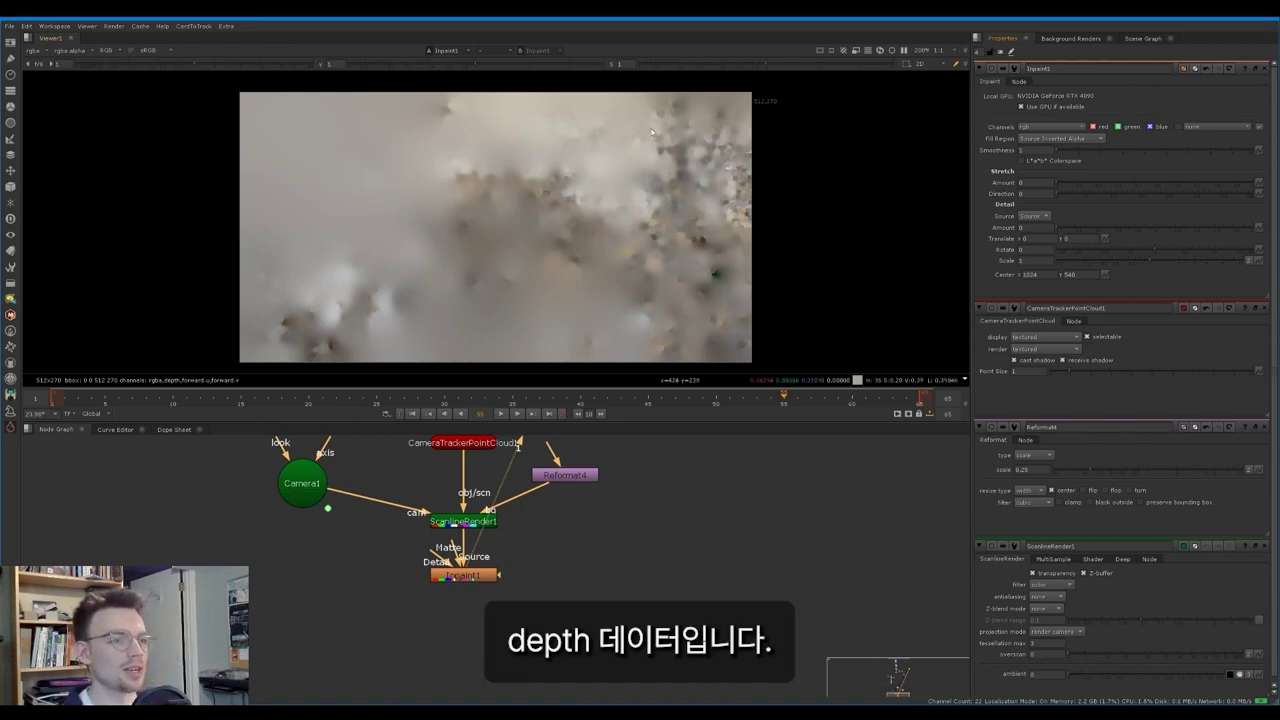
Step: Display the depth channel in the viewer and set the Inpaint1 channels to depth
{"action": "left_click", "coordinate": [33, 50]}
{"action": "left_click", "coordinate": [48, 102]}
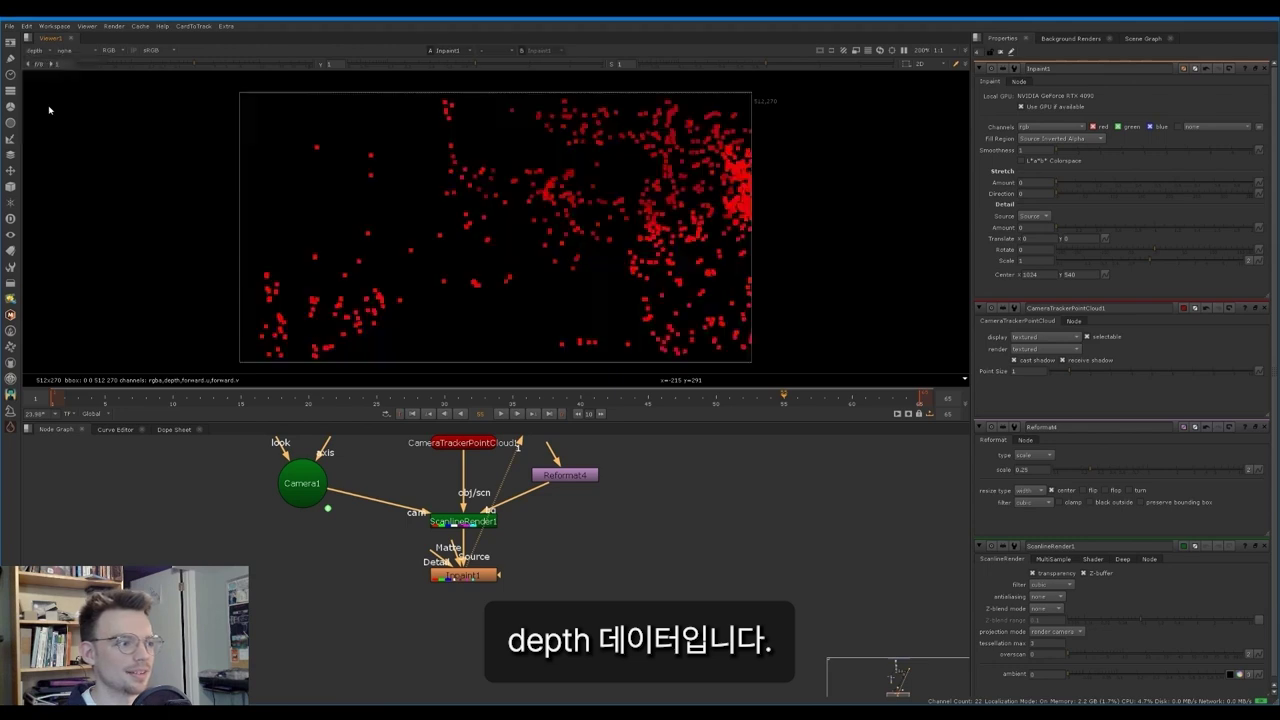
{"action": "left_click", "coordinate": [1050, 127]}
{"action": "left_click", "coordinate": [1038, 185]}
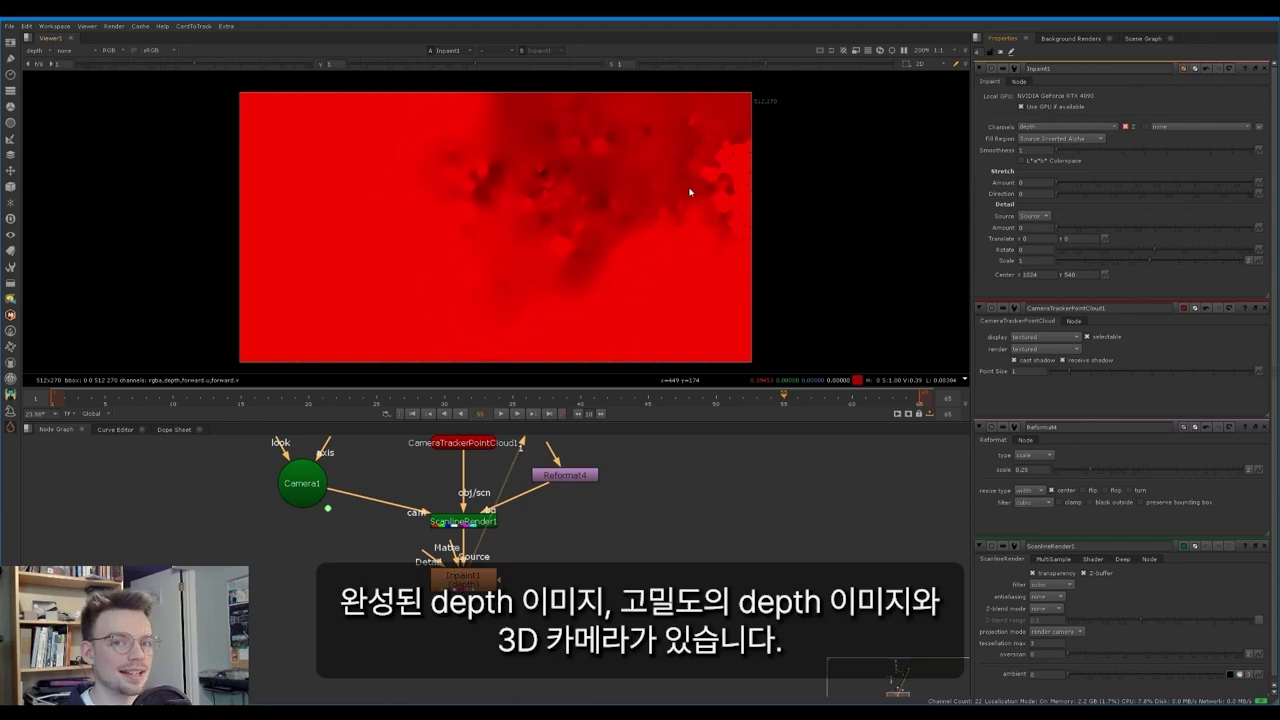
Step: Move Camera1 level with ScanlineRender1 and add a DepthToPoints node in the free space below them
{"action": "middle_click_drag", "start_coordinate": [462, 573], "coordinate": [500, 582]}
{"action": "left_click", "coordinate": [501, 583]}
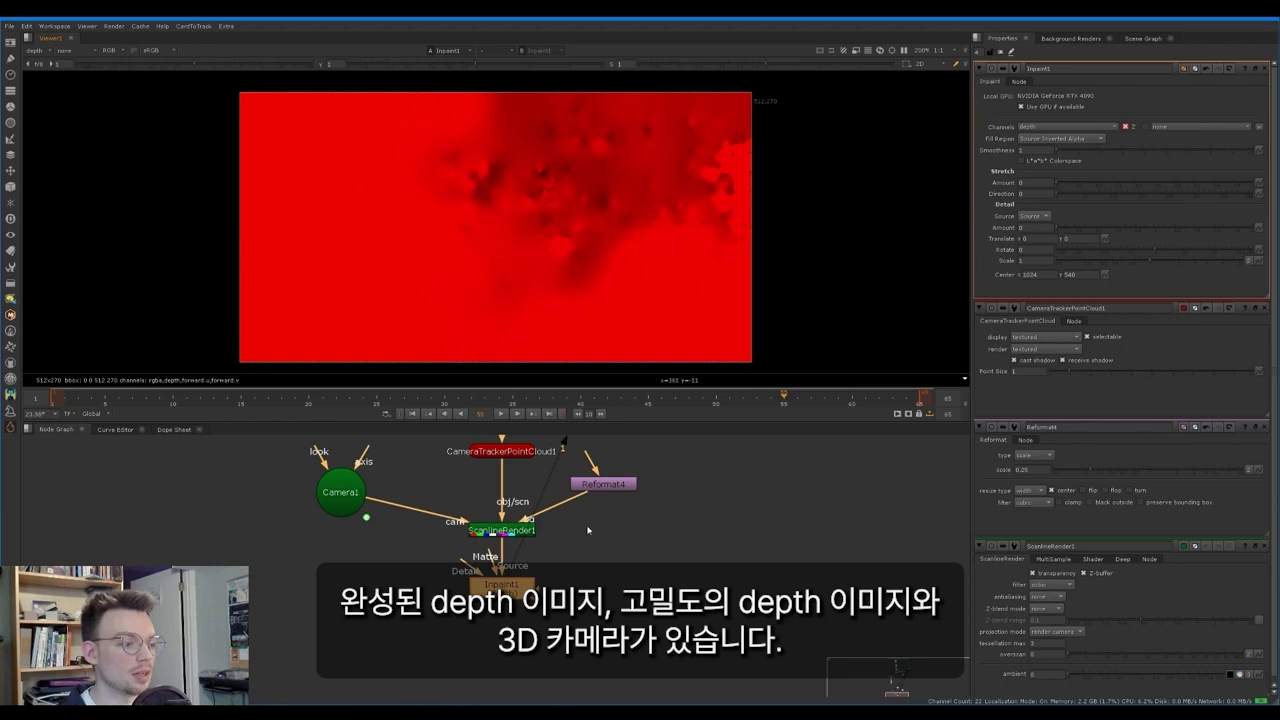
{"action": "middle_click_drag", "start_coordinate": [363, 497], "coordinate": [372, 531]}
{"action": "left_click_drag", "start_coordinate": [356, 531], "coordinate": [337, 562]}
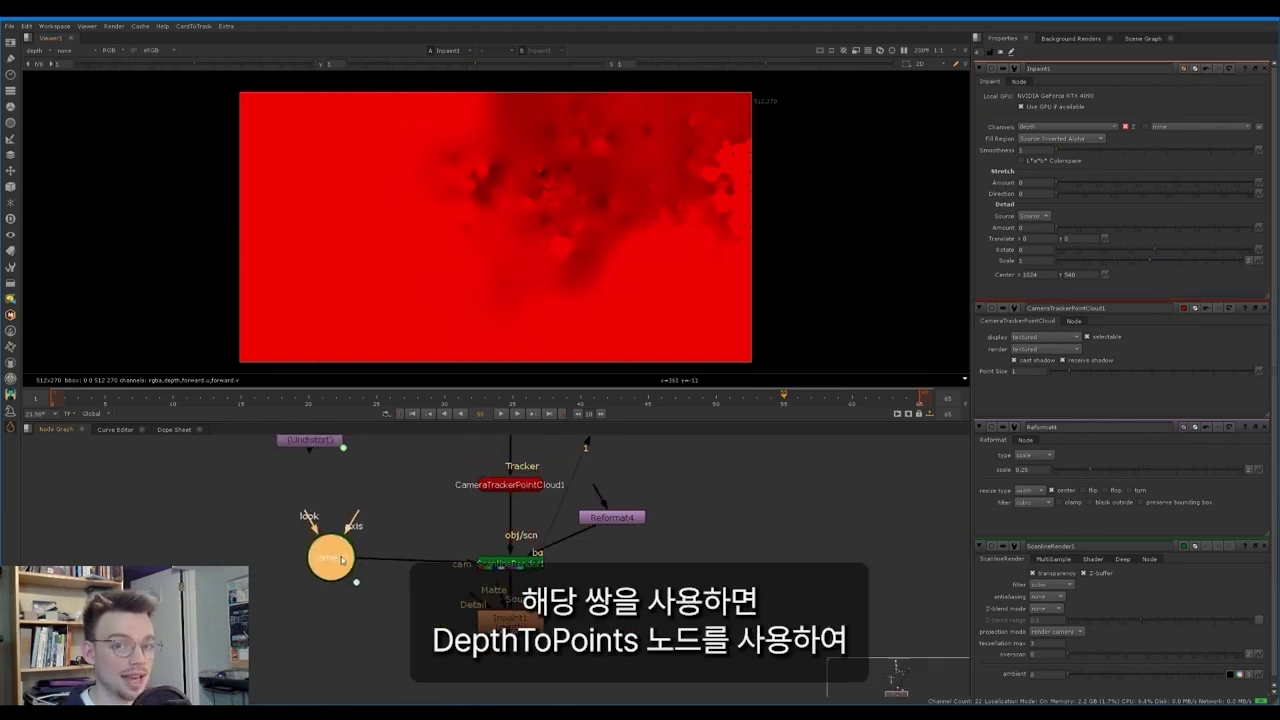
{"action": "middle_click_drag", "start_coordinate": [406, 517], "coordinate": [424, 490]}
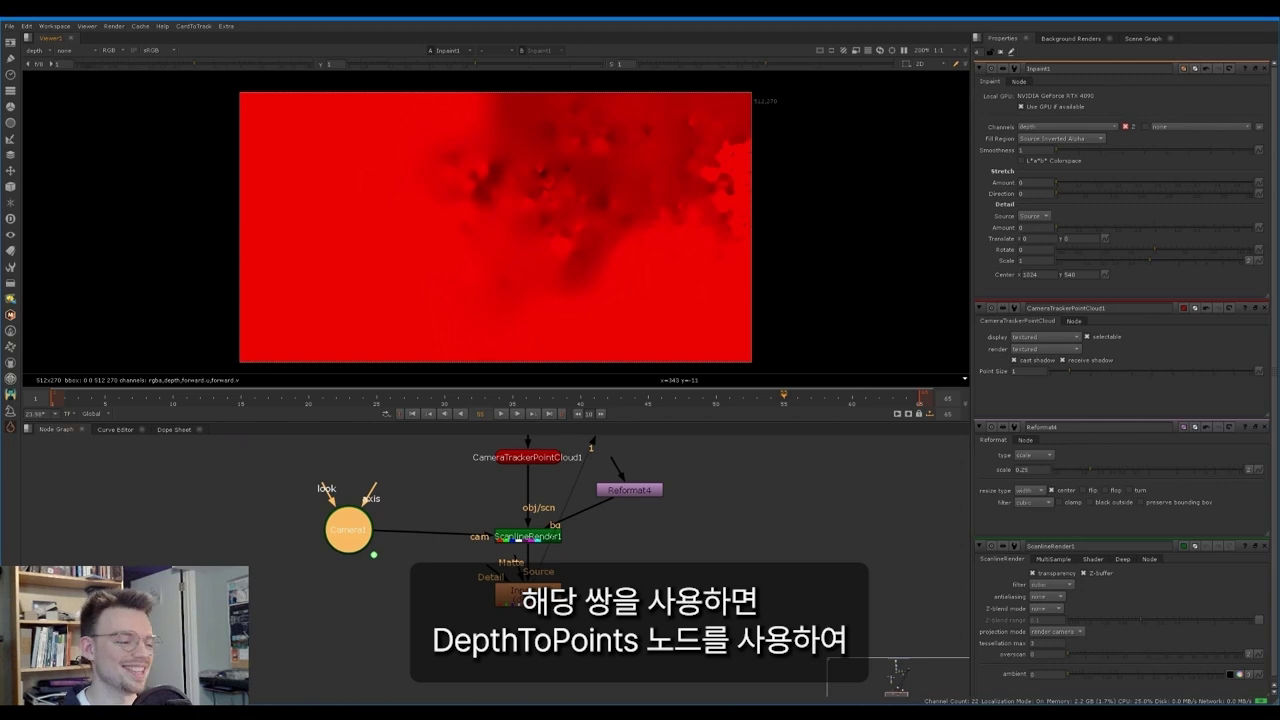
{"action": "middle_click_drag", "start_coordinate": [411, 640], "coordinate": [427, 592]}
{"action": "left_click", "coordinate": [427, 592]}
{"action": "key", "text": "Tab"}
{"action": "type", "text": "depth"}
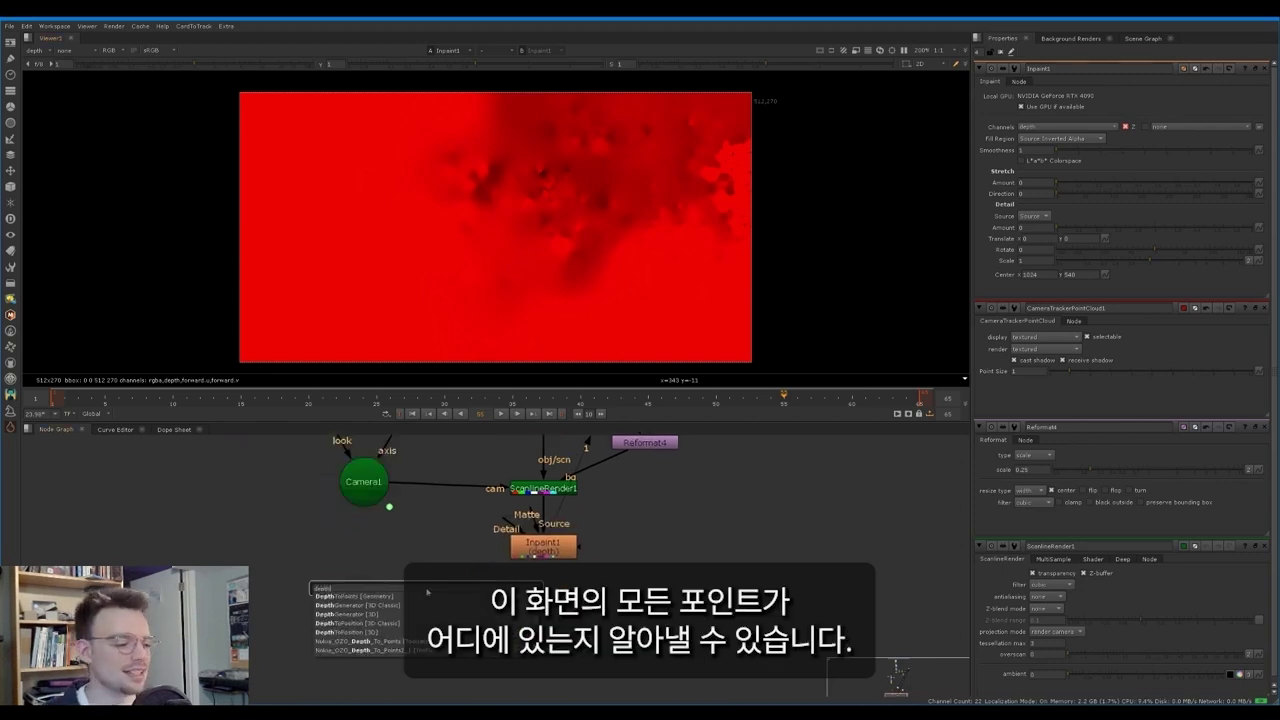
{"action": "key", "text": "Return"}
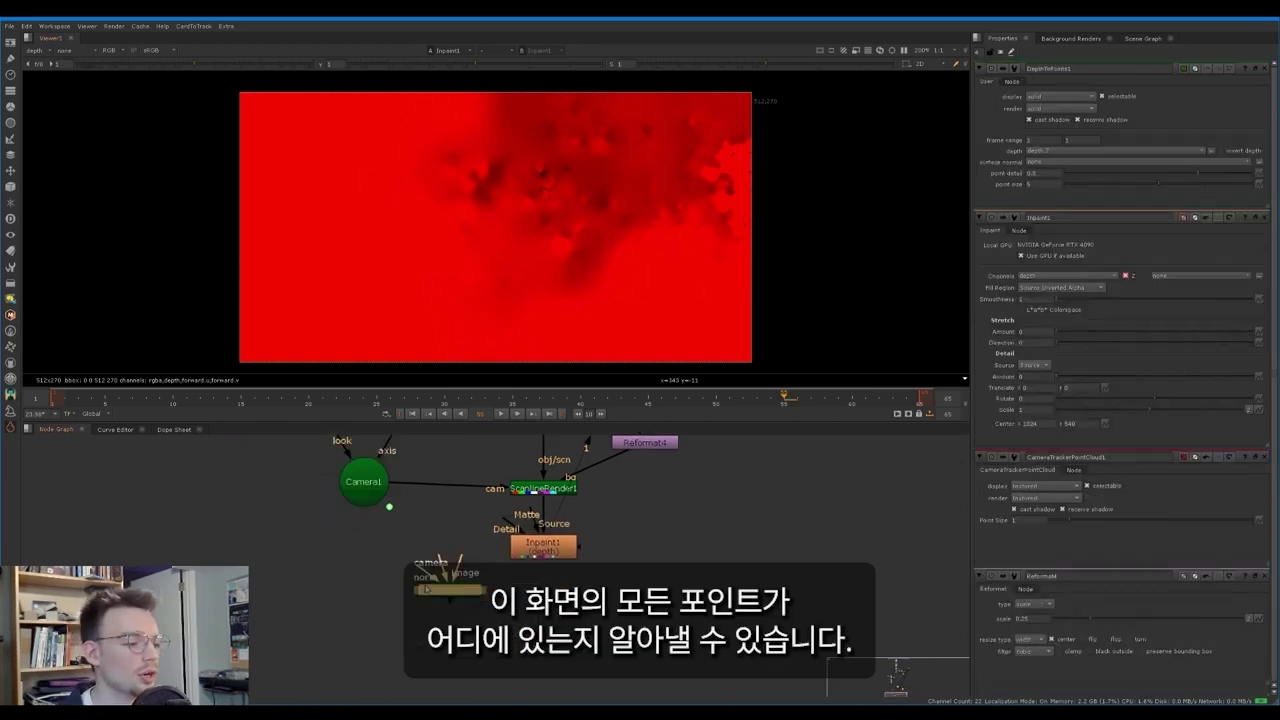
Step: Save the script and connect DepthToPoints1's camera input to Camera1 and its image input to Inpaint1
{"action": "key", "text": "ctrl+s"}
{"action": "left_click_drag", "start_coordinate": [367, 480], "coordinate": [364, 486]}
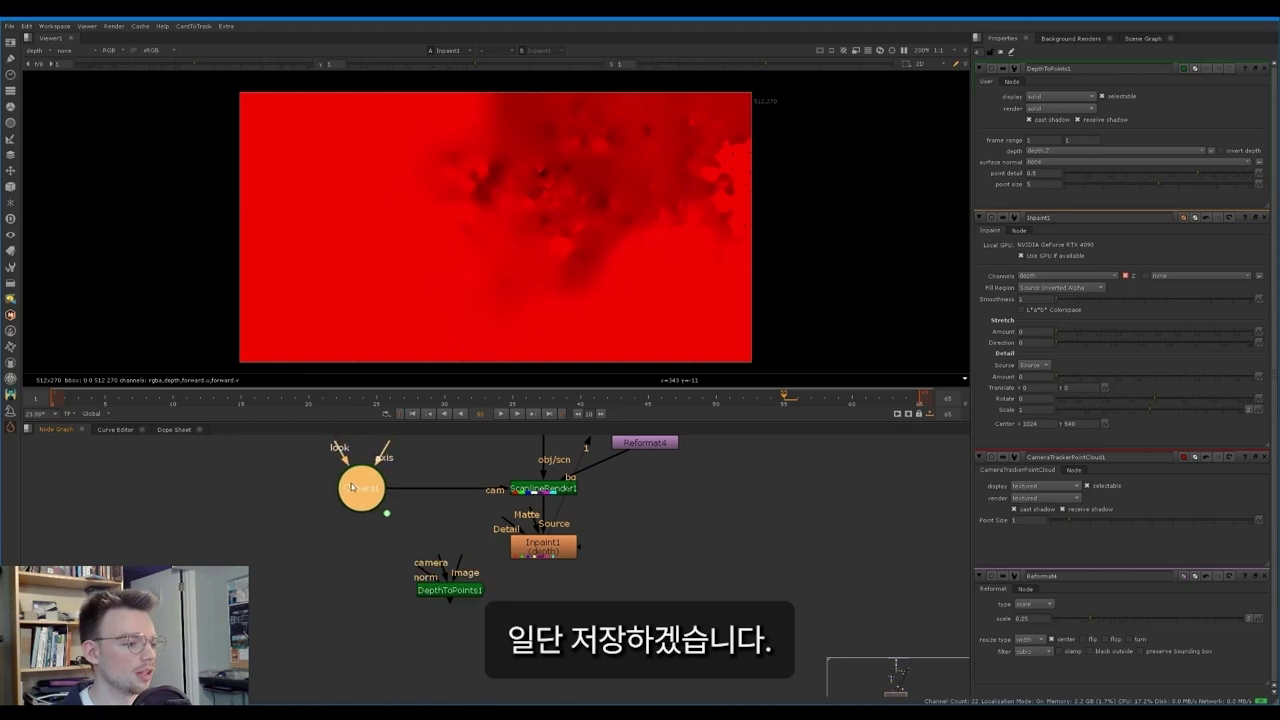
{"action": "middle_click_drag", "start_coordinate": [421, 528], "coordinate": [435, 537]}
{"action": "left_click_drag", "start_coordinate": [456, 578], "coordinate": [380, 504]}
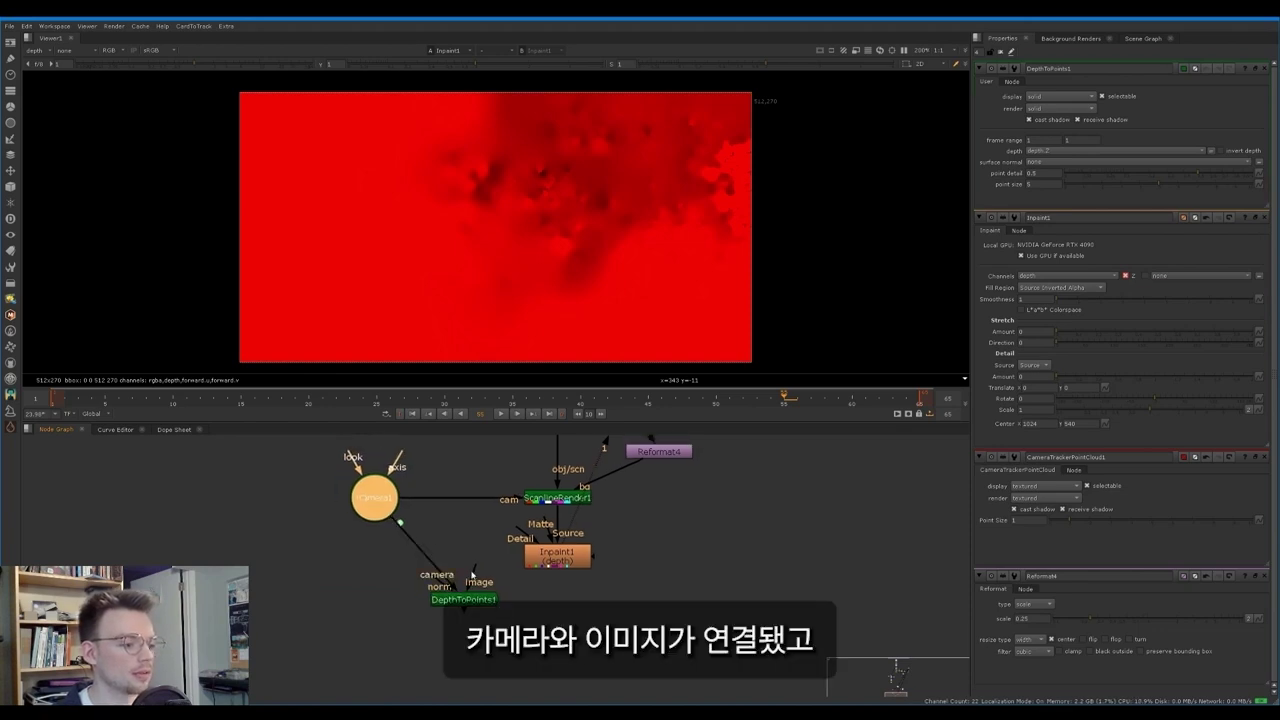
{"action": "left_click_drag", "start_coordinate": [472, 575], "coordinate": [556, 556]}
{"action": "left_click_drag", "start_coordinate": [460, 599], "coordinate": [449, 626]}
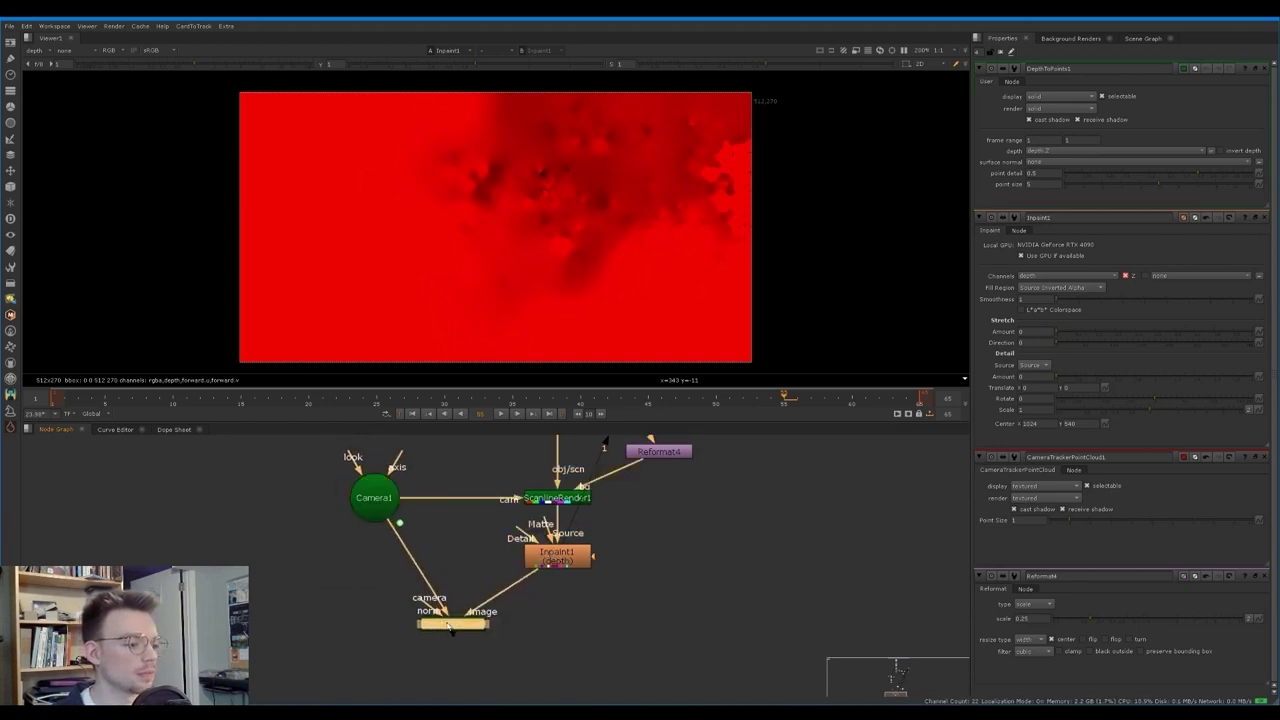
Step: Set the Inpaint1 channels to all and inspect the dense point cloud in the 3D view
{"action": "double_click", "coordinate": [557, 556]}
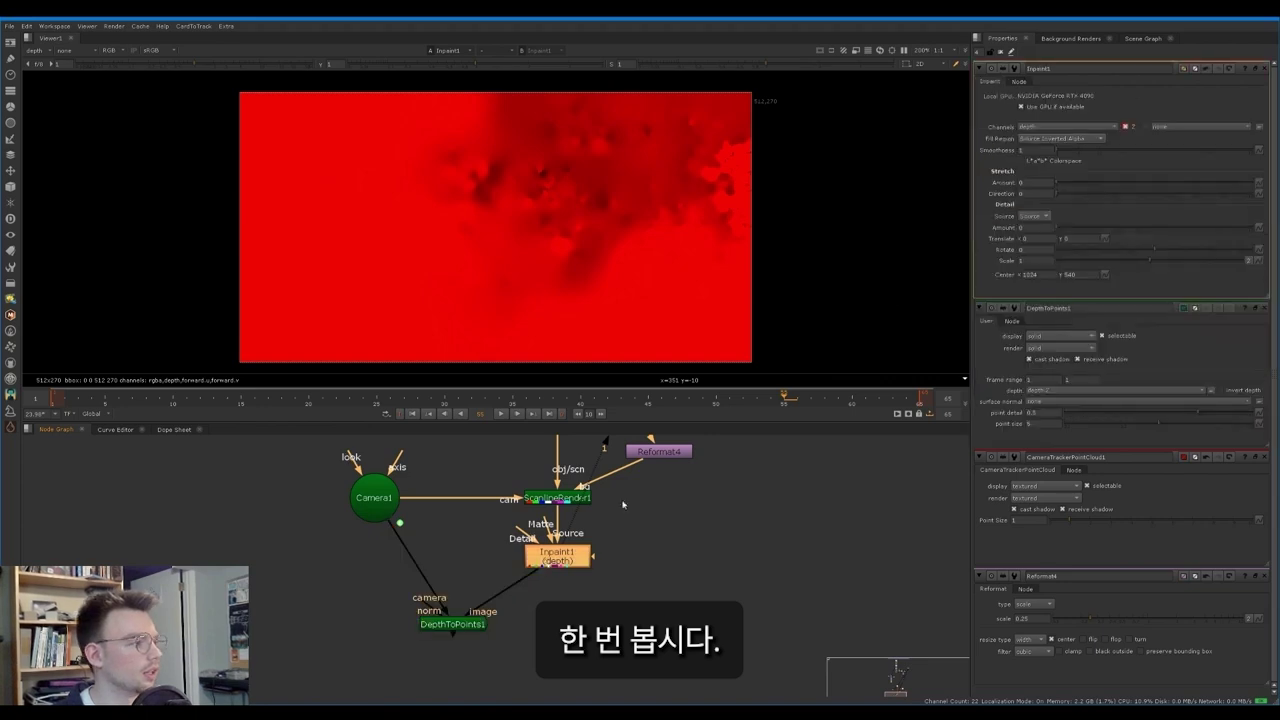
{"action": "left_click", "coordinate": [1050, 127]}
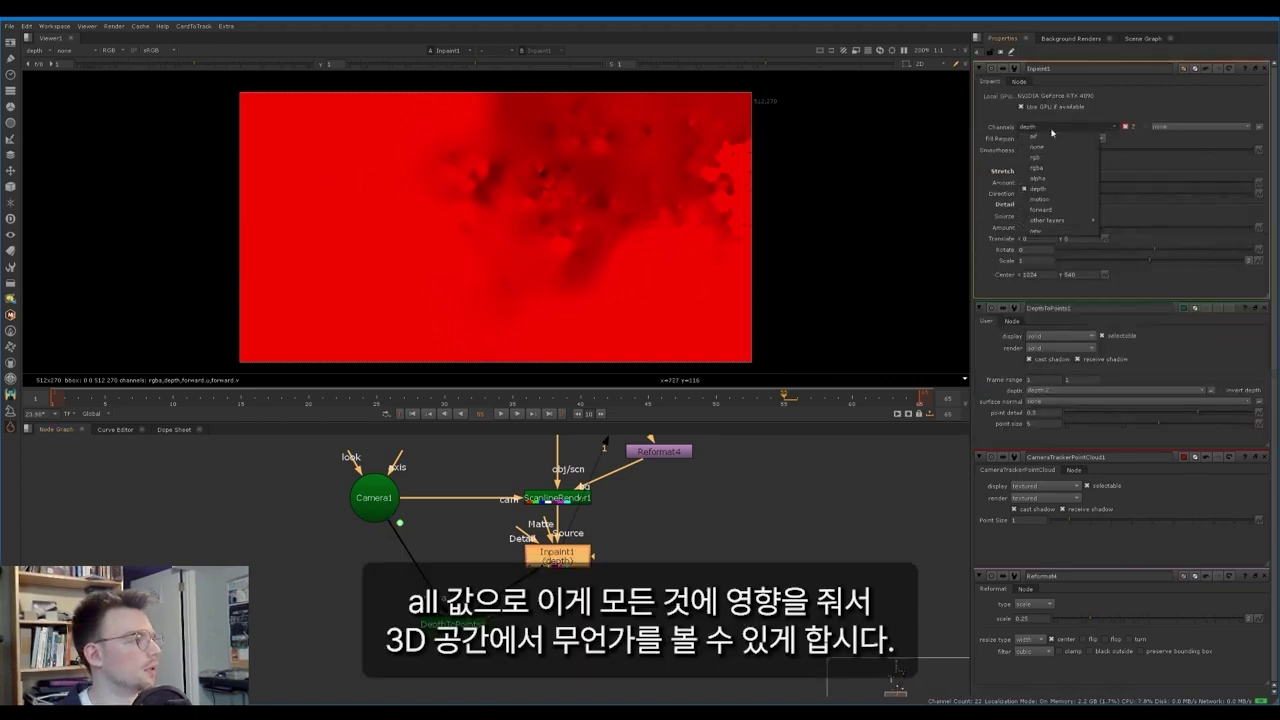
{"action": "left_click", "coordinate": [1049, 136]}
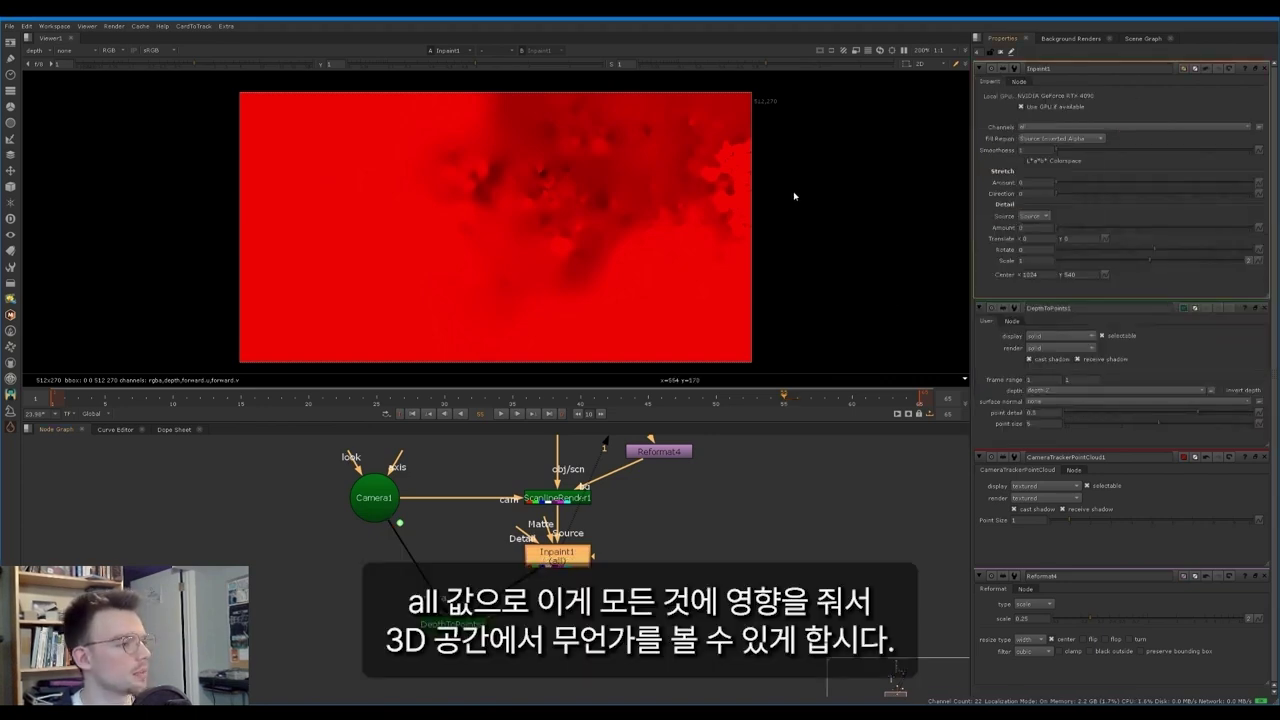
{"action": "key", "text": "Tab"}
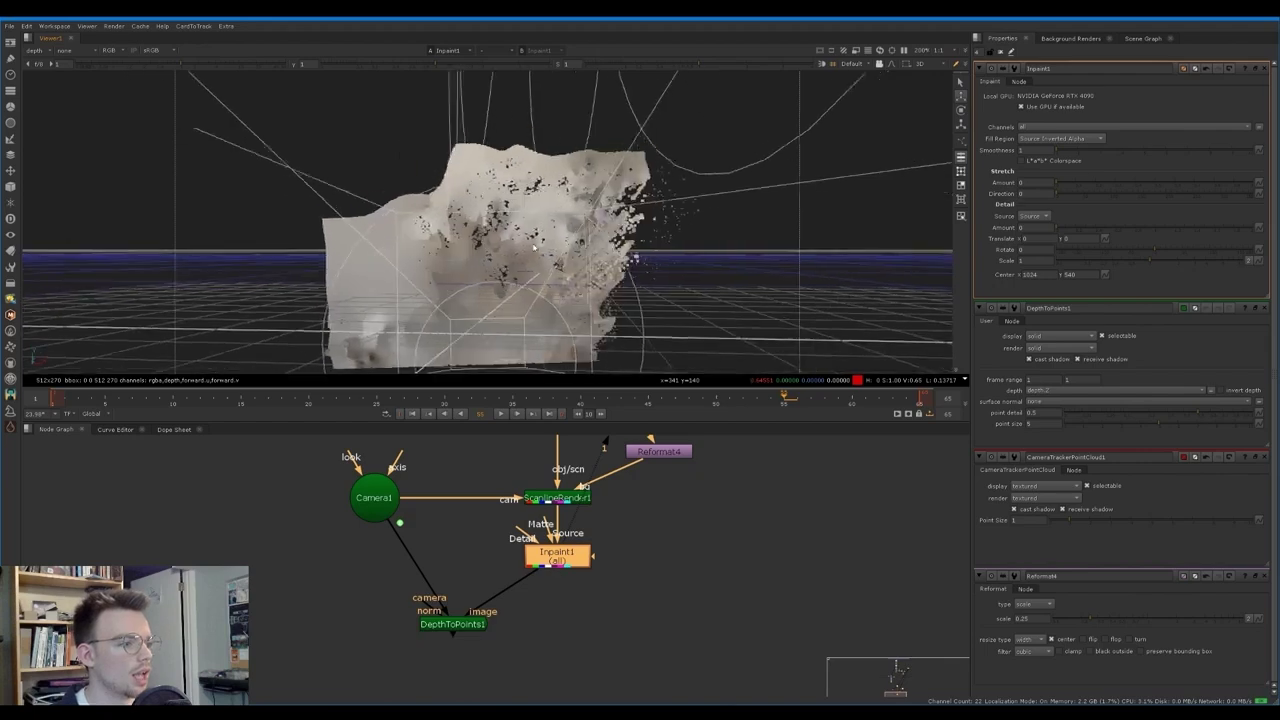
{"action": "left_click_drag", "start_coordinate": [519, 247], "coordinate": [488, 243], "text": "ctrl"}
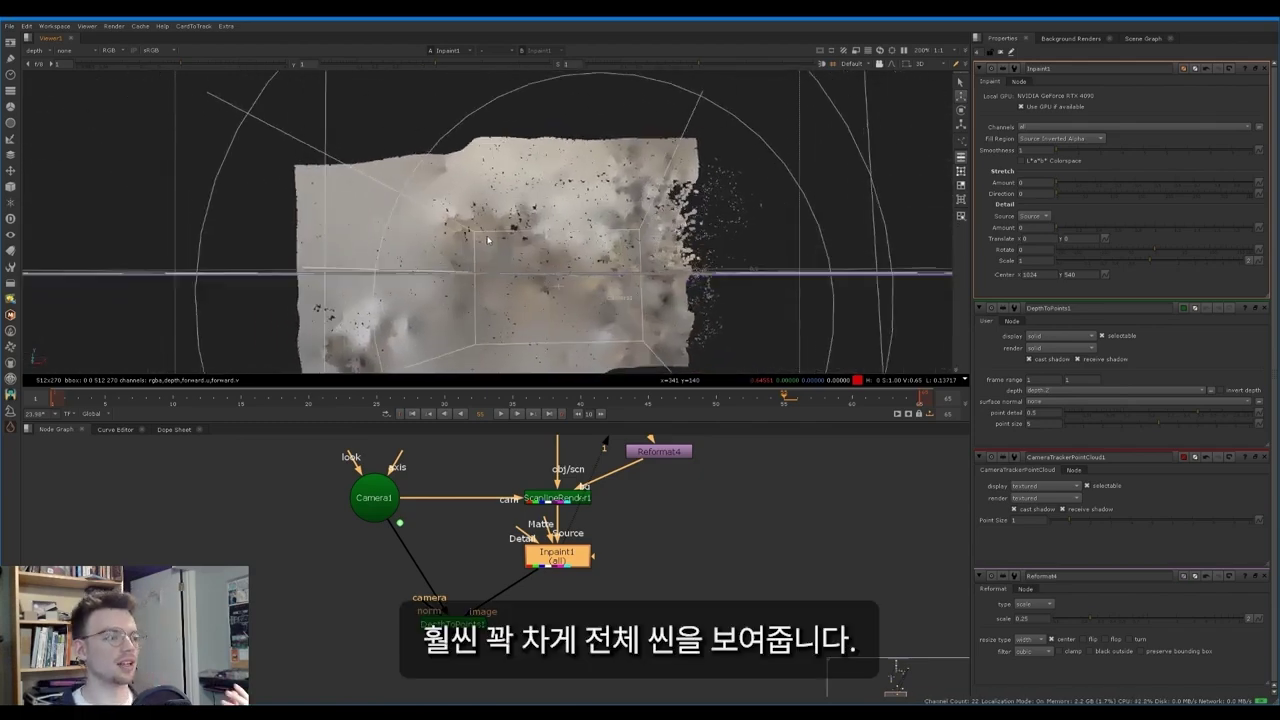
{"action": "mouse_move", "coordinate": [654, 224]}
{"action": "left_mouse_down", "text": "ctrl"}
{"action": "mouse_move", "coordinate": [670, 222]}
{"action": "mouse_move", "coordinate": [656, 223]}
{"action": "left_mouse_up", "text": "ctrl"}
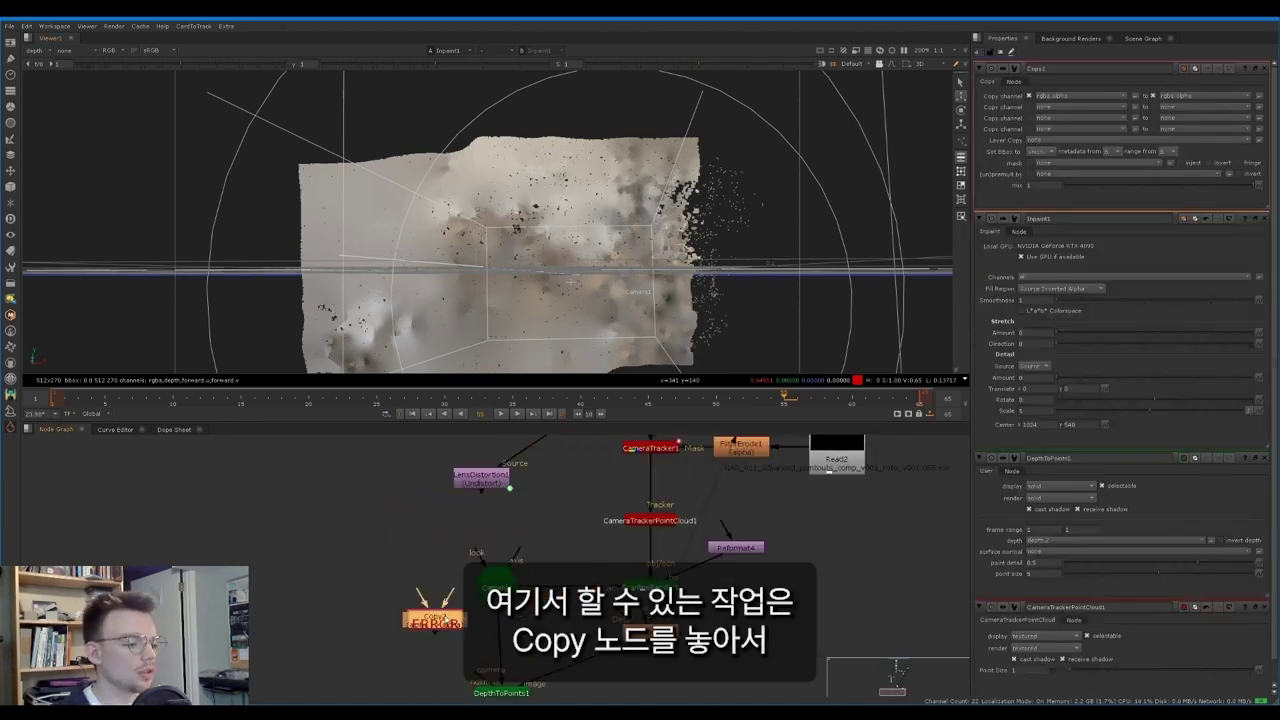
Step: Insert a Copy node between Inpaint1 and DepthToPoints1, connect its other input to the plate Read node, and swap the inputs
{"action": "left_click_drag", "start_coordinate": [431, 620], "coordinate": [572, 669]}
{"action": "scroll", "coordinate": [568, 645], "scroll_direction": "down", "scroll_amount": 3}
{"action": "middle_click_drag", "start_coordinate": [566, 644], "coordinate": [562, 664]}
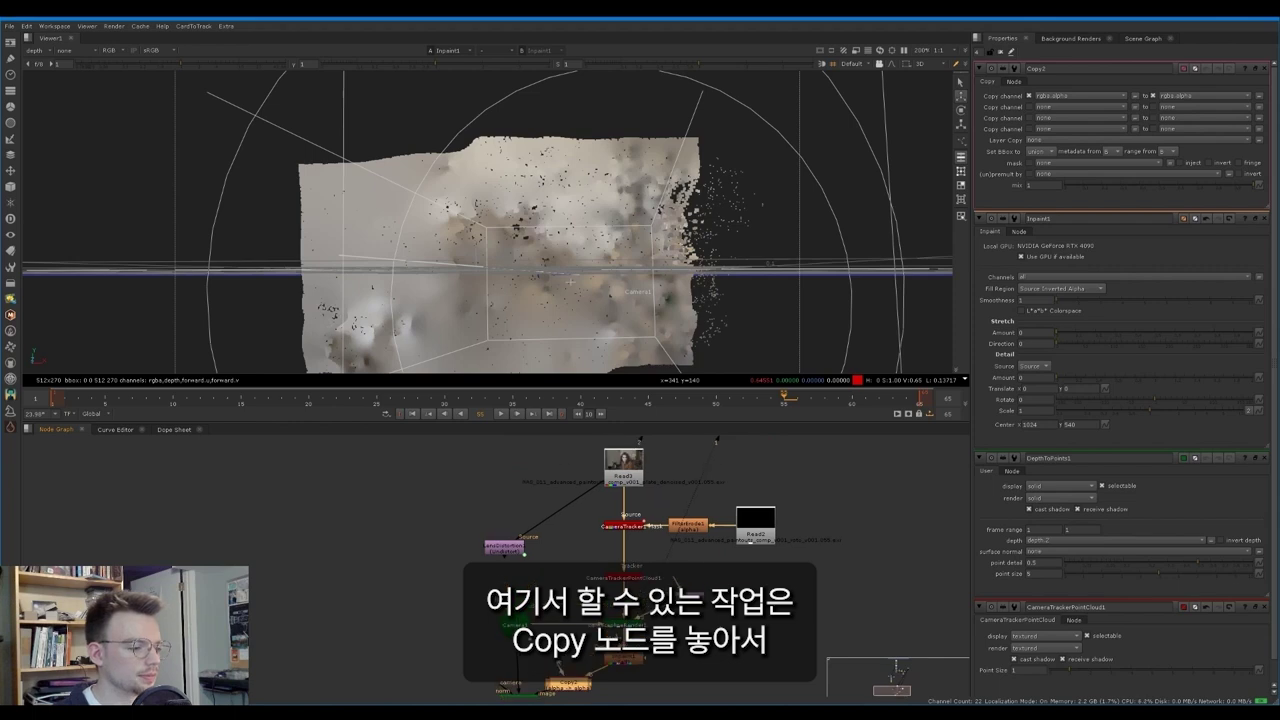
{"action": "left_click_drag", "start_coordinate": [560, 664], "coordinate": [611, 480]}
{"action": "middle_click_drag", "start_coordinate": [556, 535], "coordinate": [559, 458]}
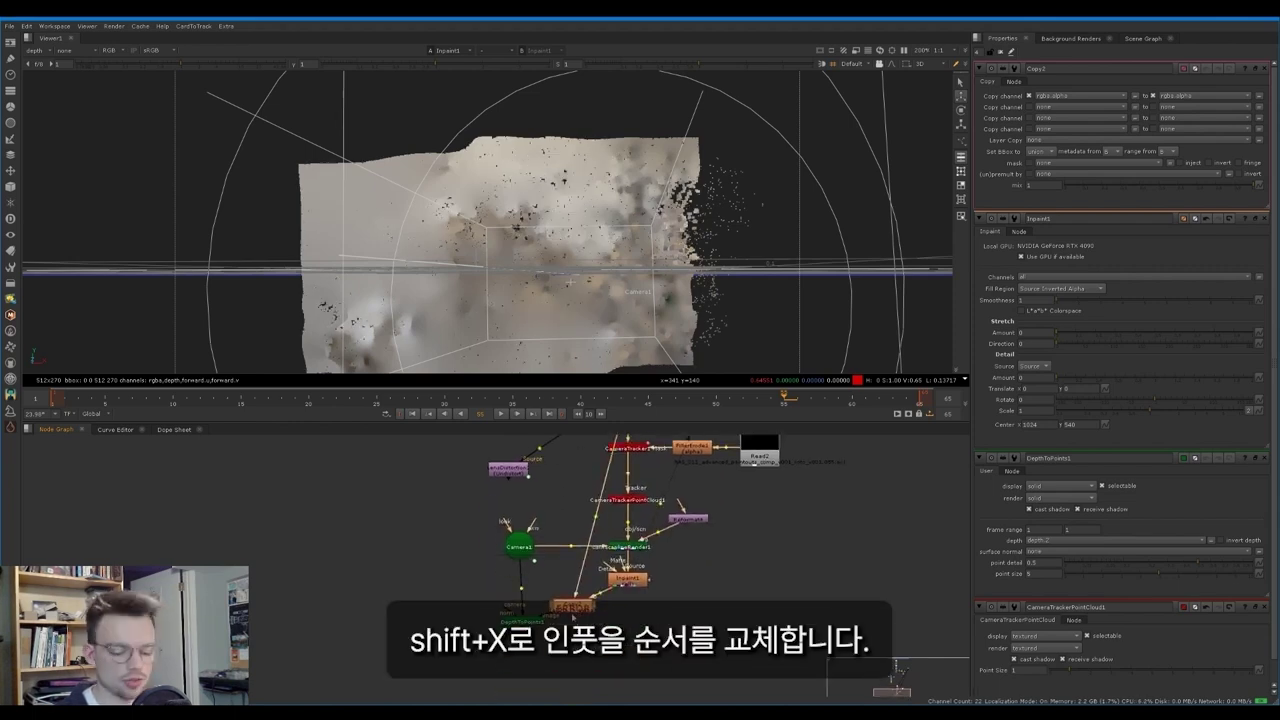
{"action": "key", "text": "shift+x"}
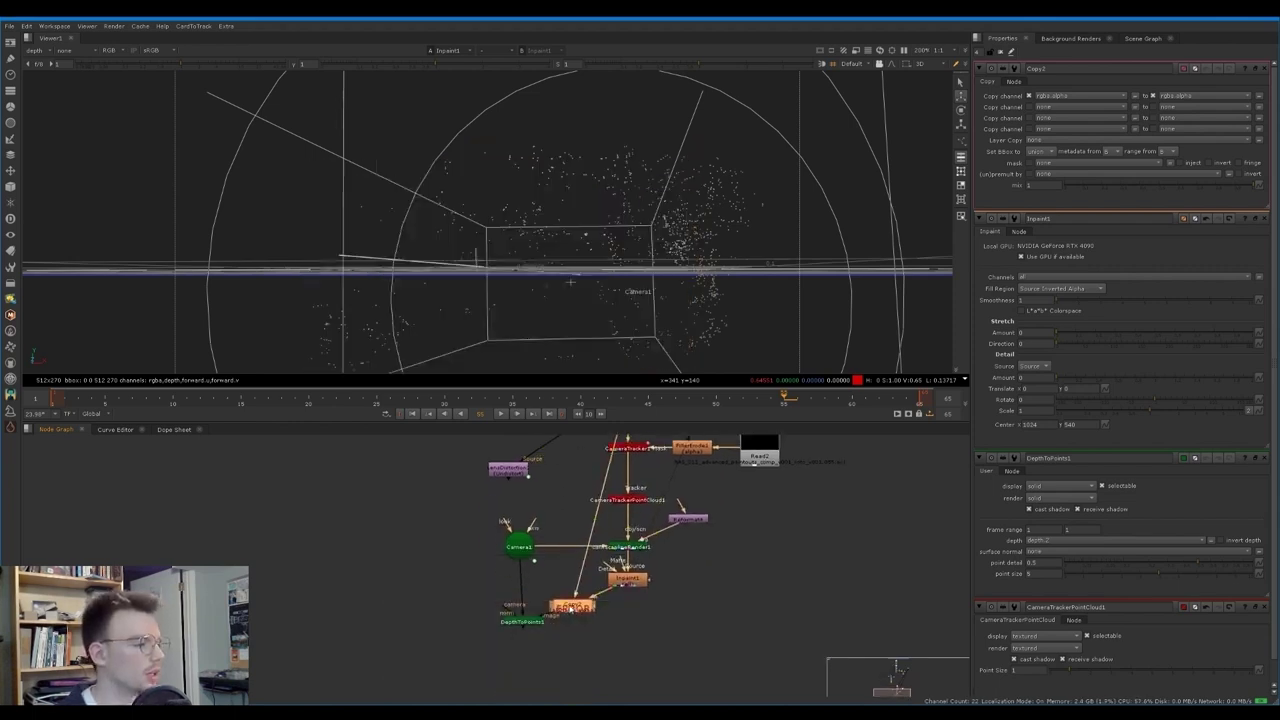
Step: Set the Copy node to copy depth.Z from Inpaint1 into depth.Z of the plate
{"action": "left_click", "coordinate": [1055, 96]}
{"action": "left_click", "coordinate": [1060, 158]}
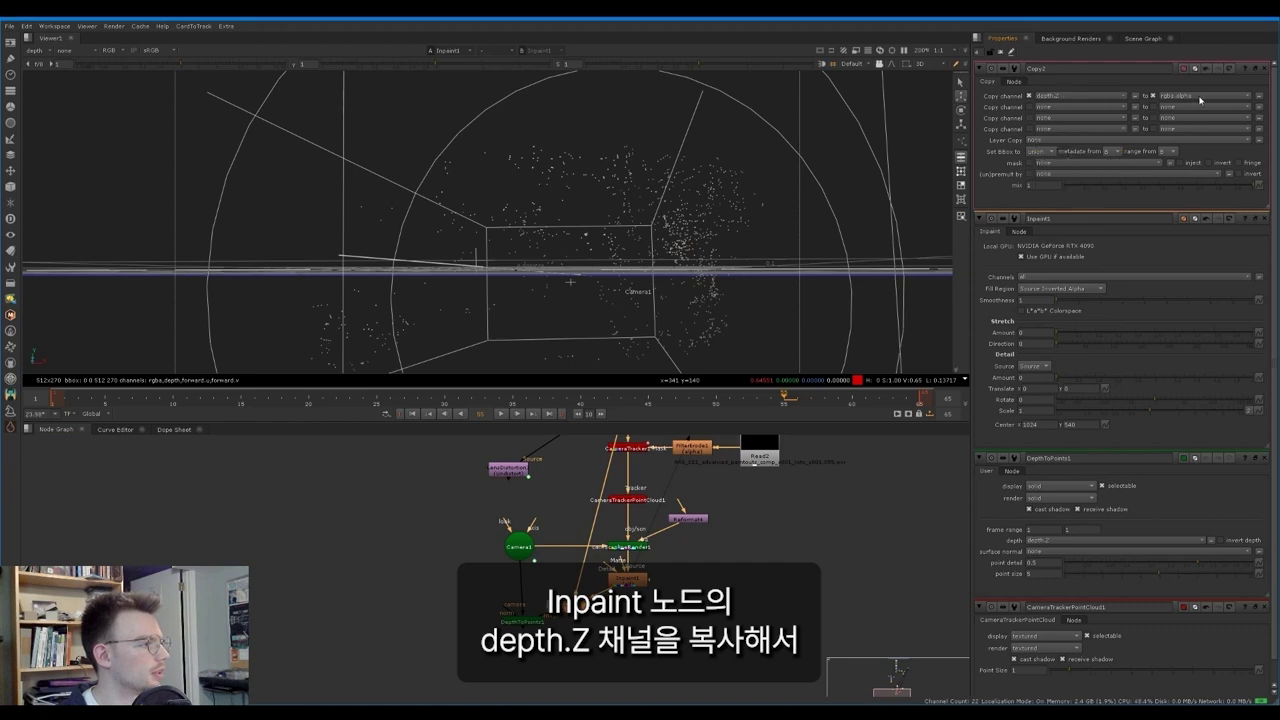
{"action": "left_click", "coordinate": [1200, 96]}
{"action": "left_click", "coordinate": [1195, 158]}
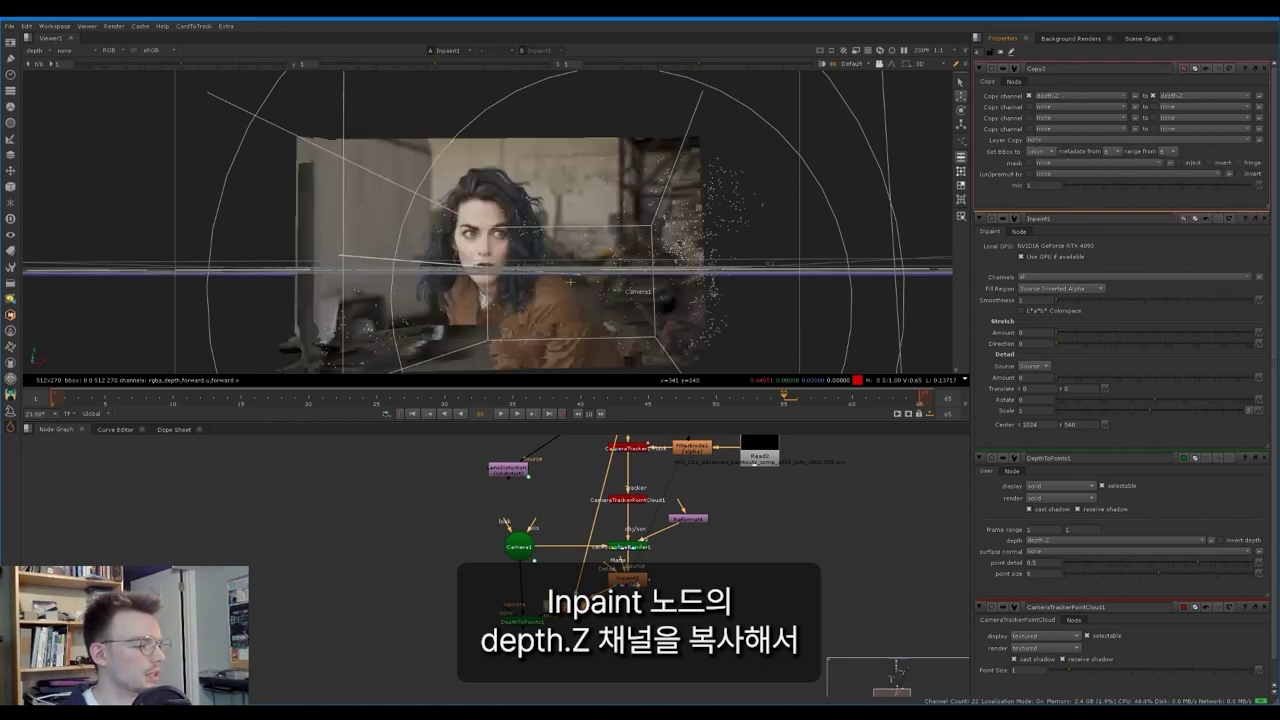
Step: Insert a duplicate of the 0.25 scale Reformat between the plate and the Copy node, and check the points in 3D
{"action": "left_click", "coordinate": [633, 583]}
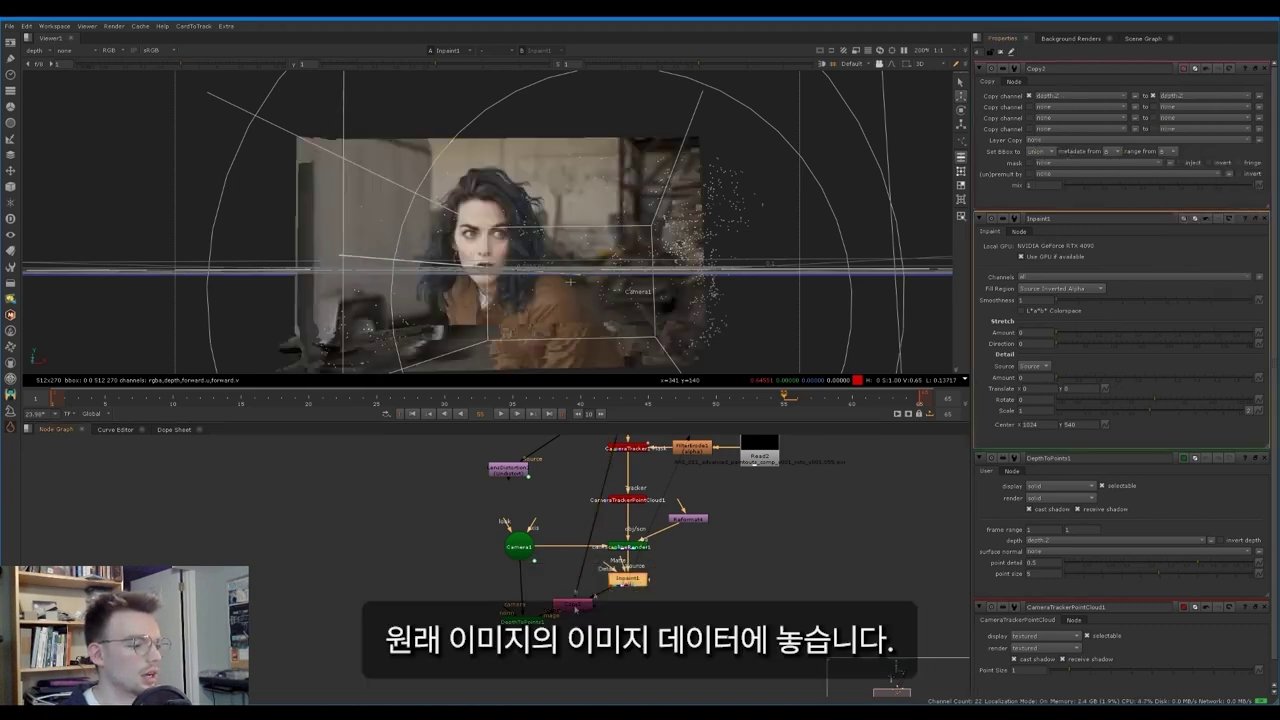
{"action": "middle_click_drag", "start_coordinate": [633, 440], "coordinate": [620, 469]}
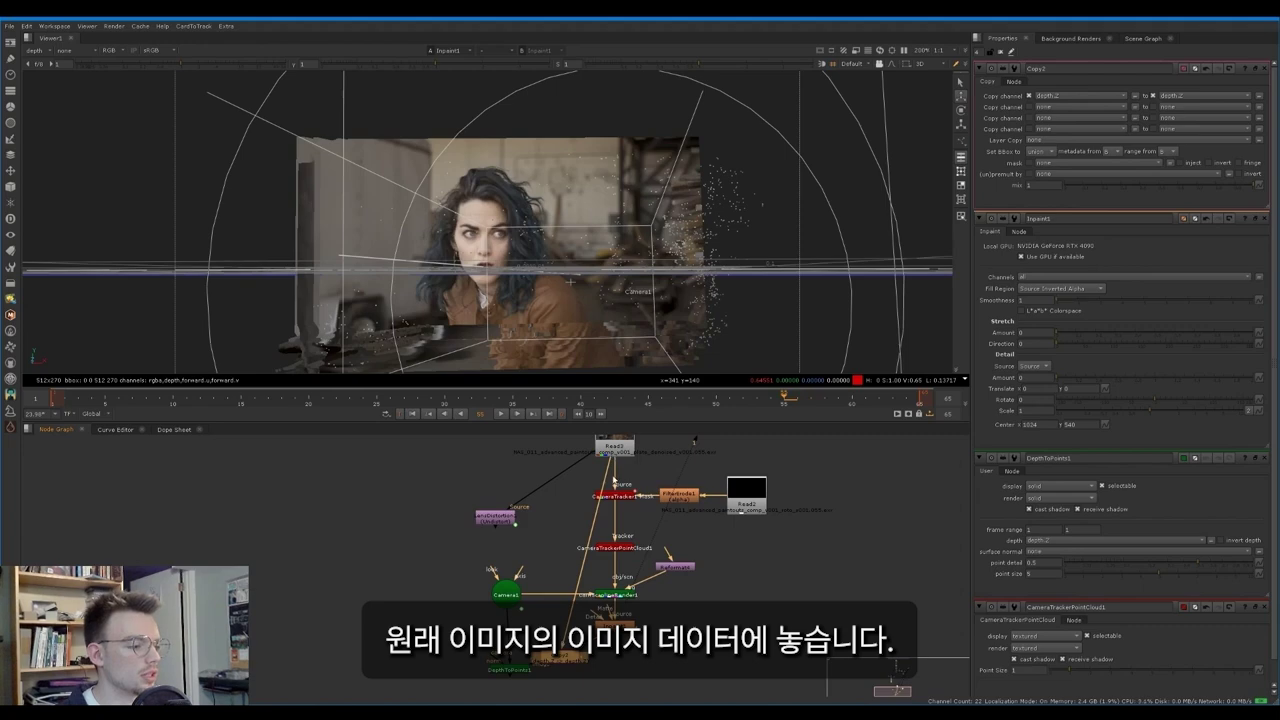
{"action": "left_click", "coordinate": [673, 569]}
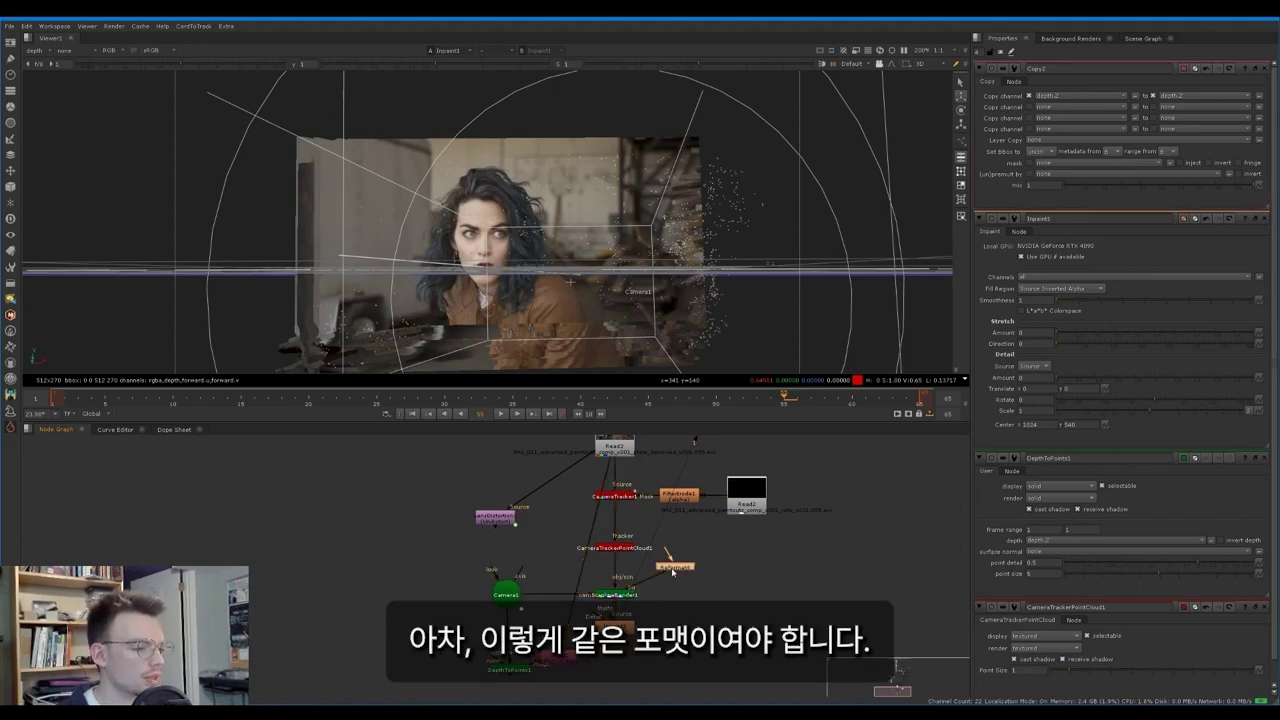
{"action": "key", "text": "ctrl+v"}
{"action": "left_click_drag", "start_coordinate": [569, 573], "coordinate": [570, 573]}
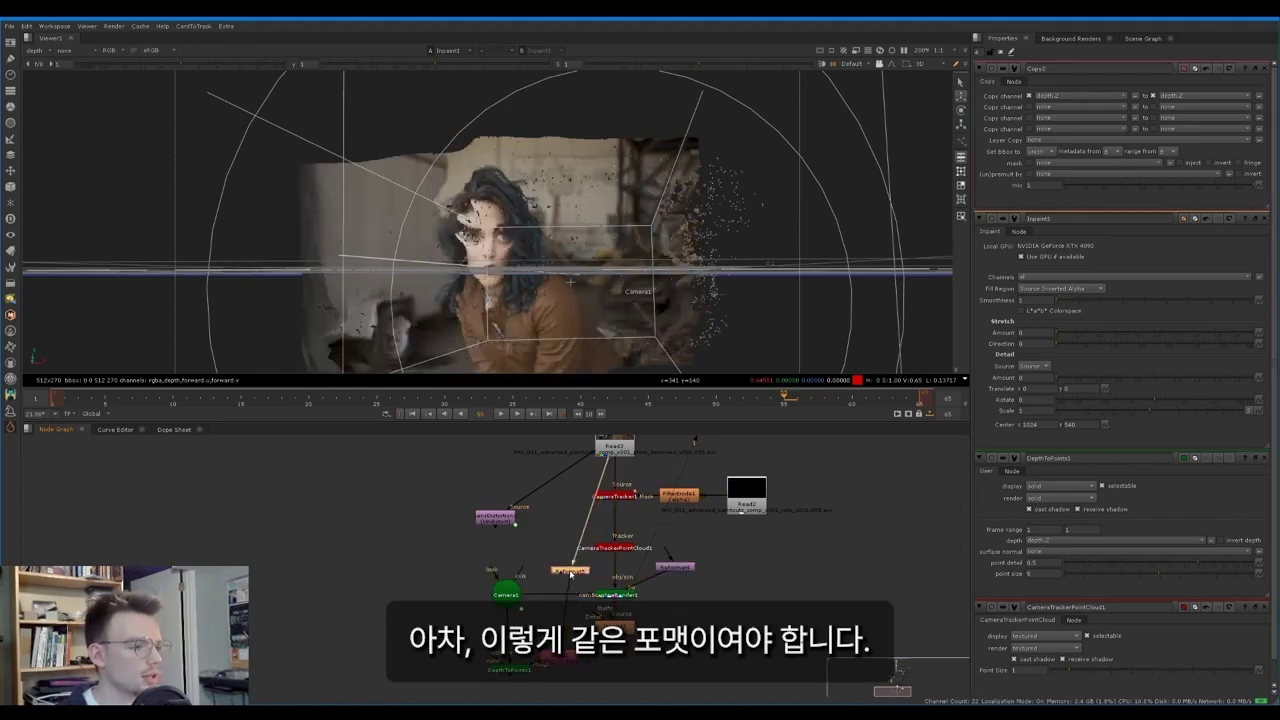
{"action": "left_click_drag", "start_coordinate": [575, 280], "coordinate": [537, 278], "text": "ctrl"}
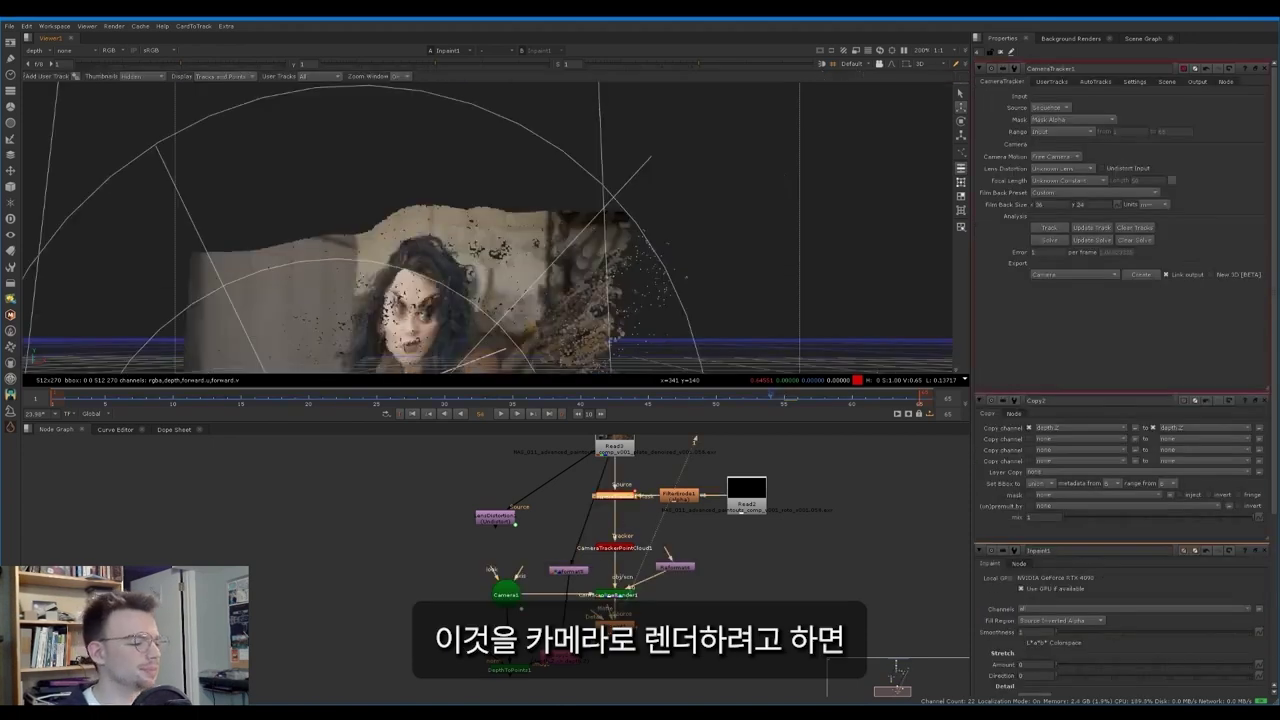
Step: Duplicate ScanlineRender1 below DepthToPoints1, taking its inputs from Camera1 and DepthToPoints1
{"action": "middle_click_drag", "start_coordinate": [628, 604], "coordinate": [636, 524]}
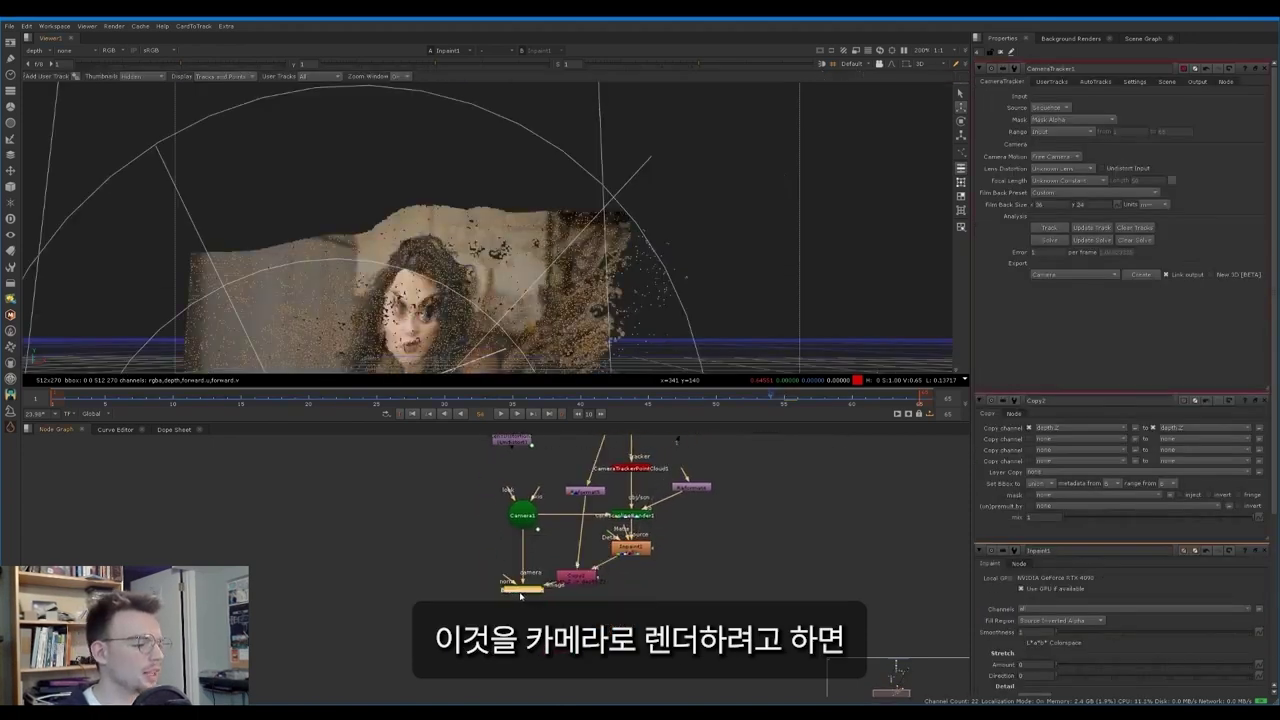
{"action": "left_click", "coordinate": [636, 518]}
{"action": "key", "text": "ctrl+c"}
{"action": "left_click", "coordinate": [588, 622]}
{"action": "key", "text": "ctrl+v"}
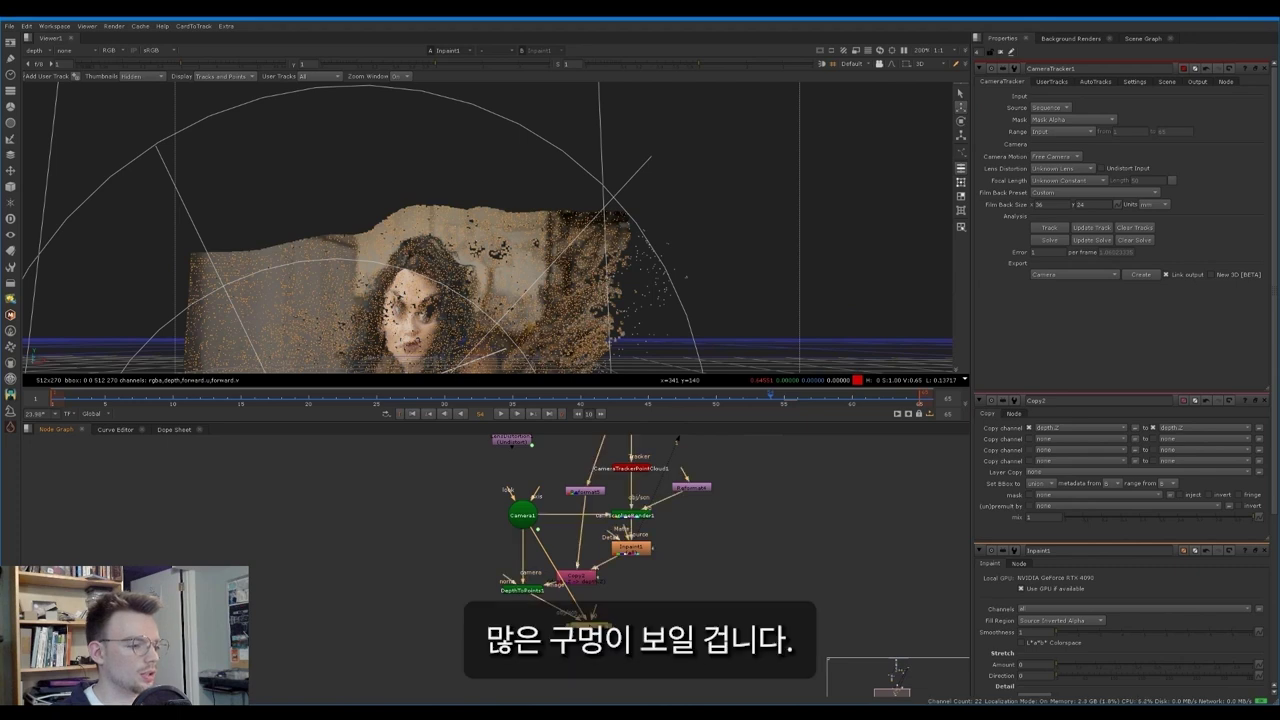
Step: View the duplicated ScanlineRender in 2D with the rgba channels and inspect the rendered points up close
{"action": "key", "text": "1"}
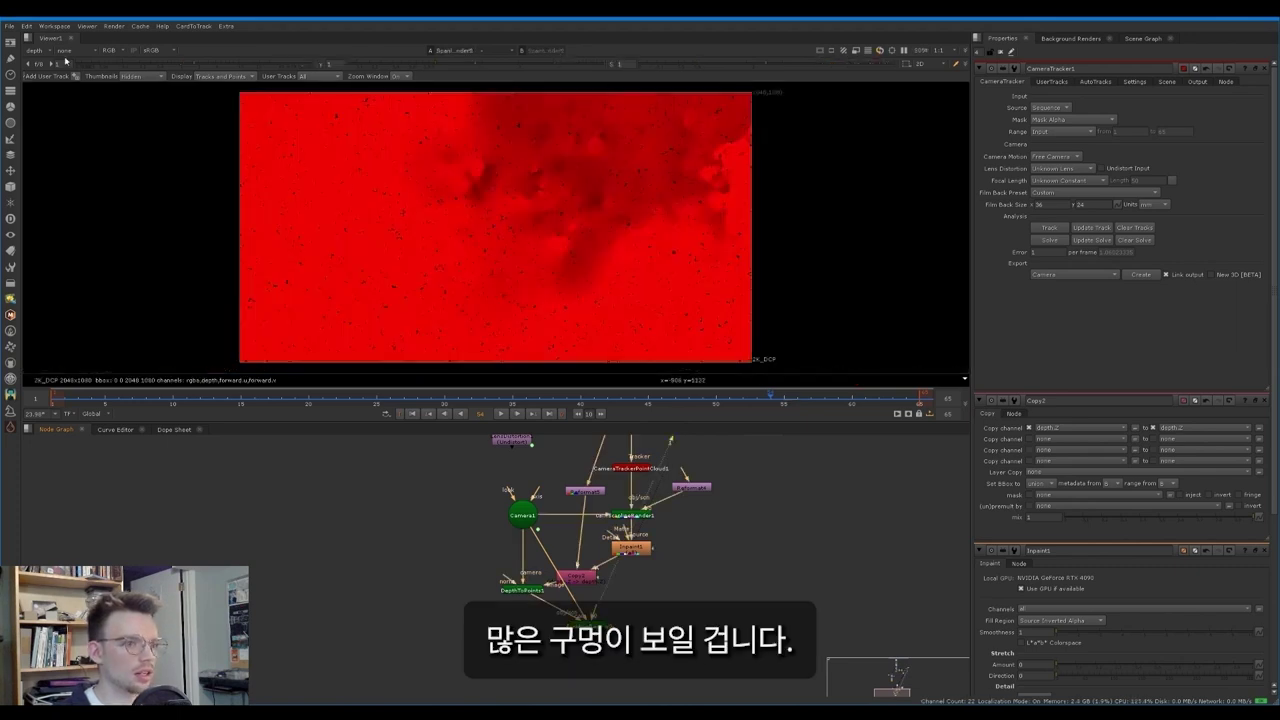
{"action": "left_click", "coordinate": [37, 51]}
{"action": "left_click", "coordinate": [46, 82]}
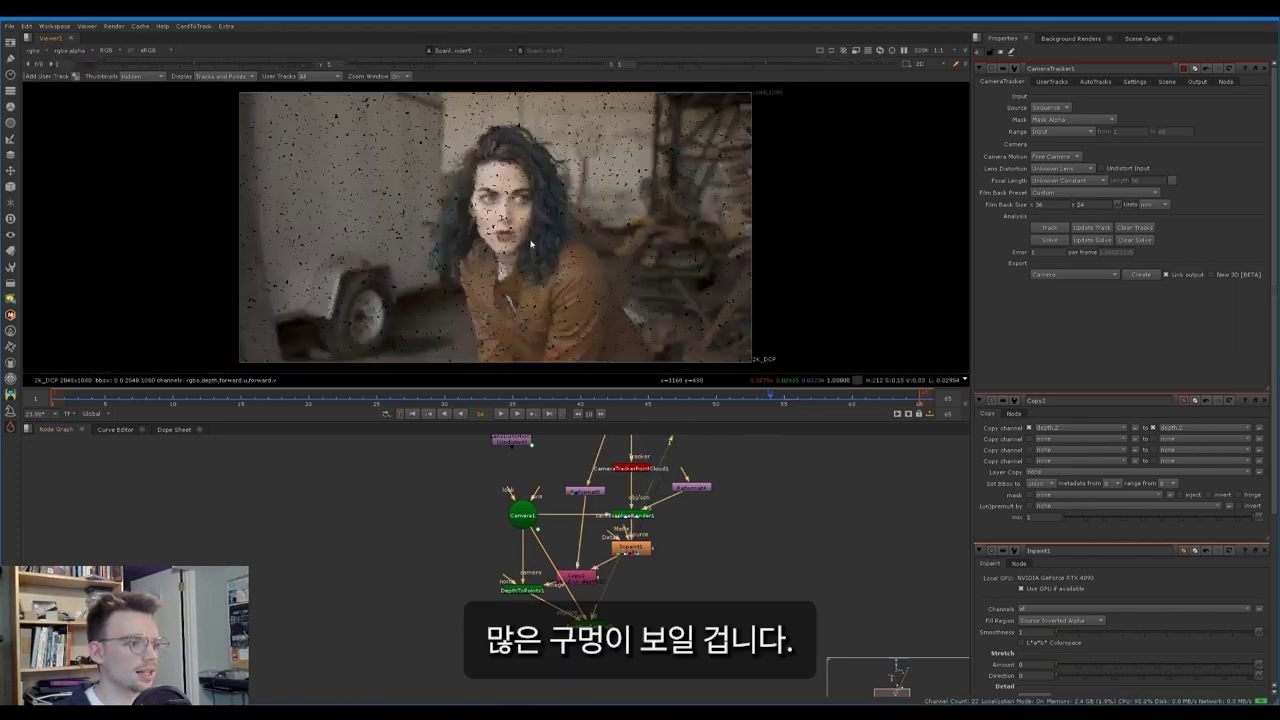
{"action": "scroll", "coordinate": [520, 225], "scroll_direction": "up", "scroll_amount": 3}
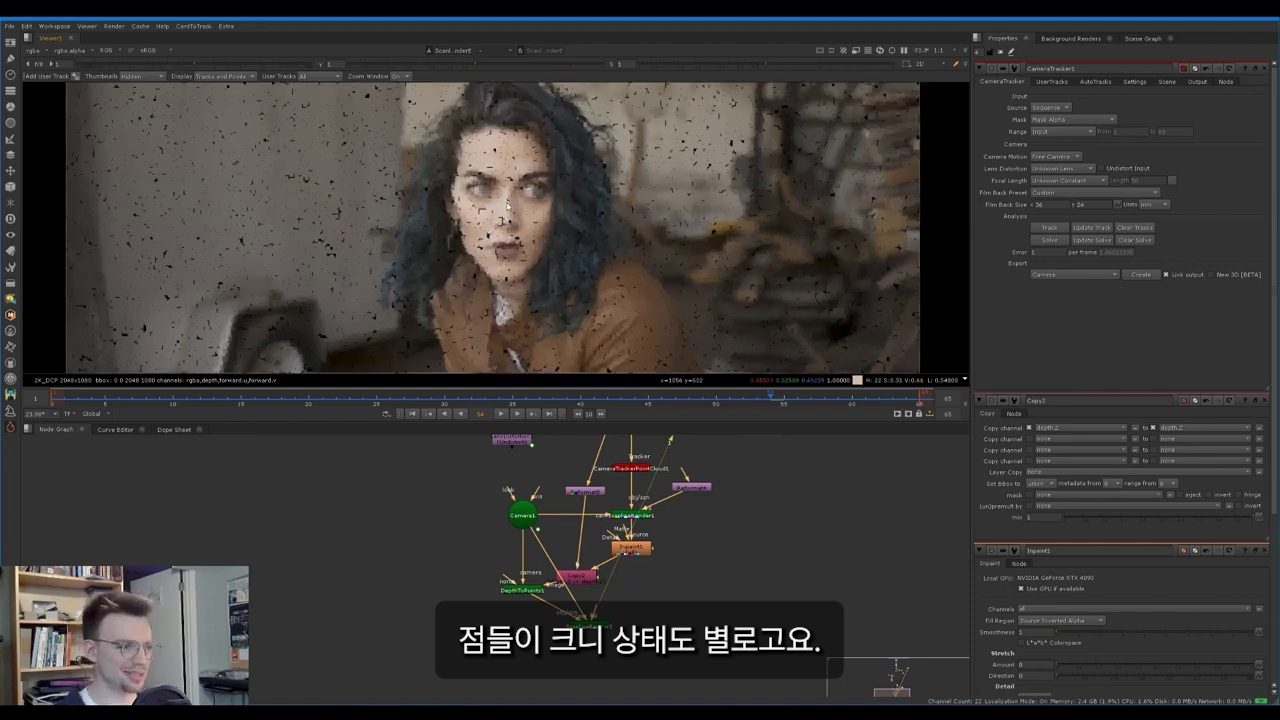
Step: Set the DepthToPoints1 point detail to 1 and the point size to 1.6
{"action": "double_click", "coordinate": [525, 590]}
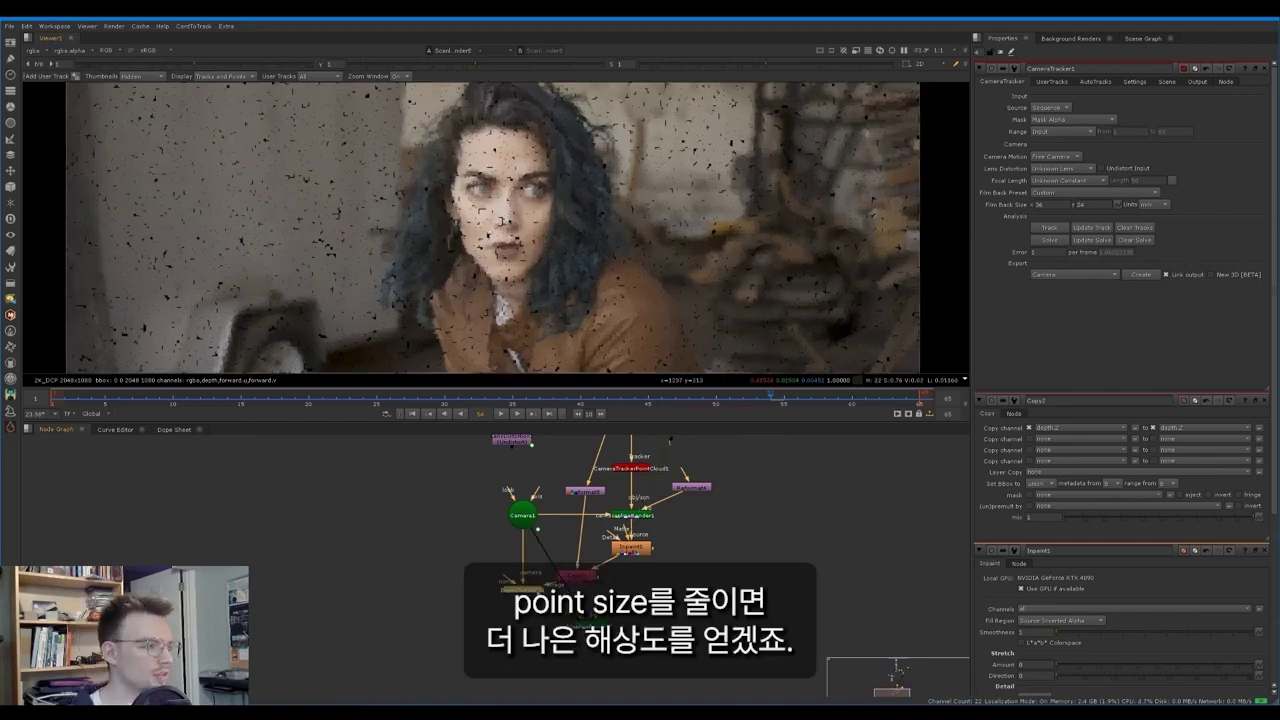
{"action": "left_click_drag", "start_coordinate": [1167, 190], "coordinate": [1214, 173]}
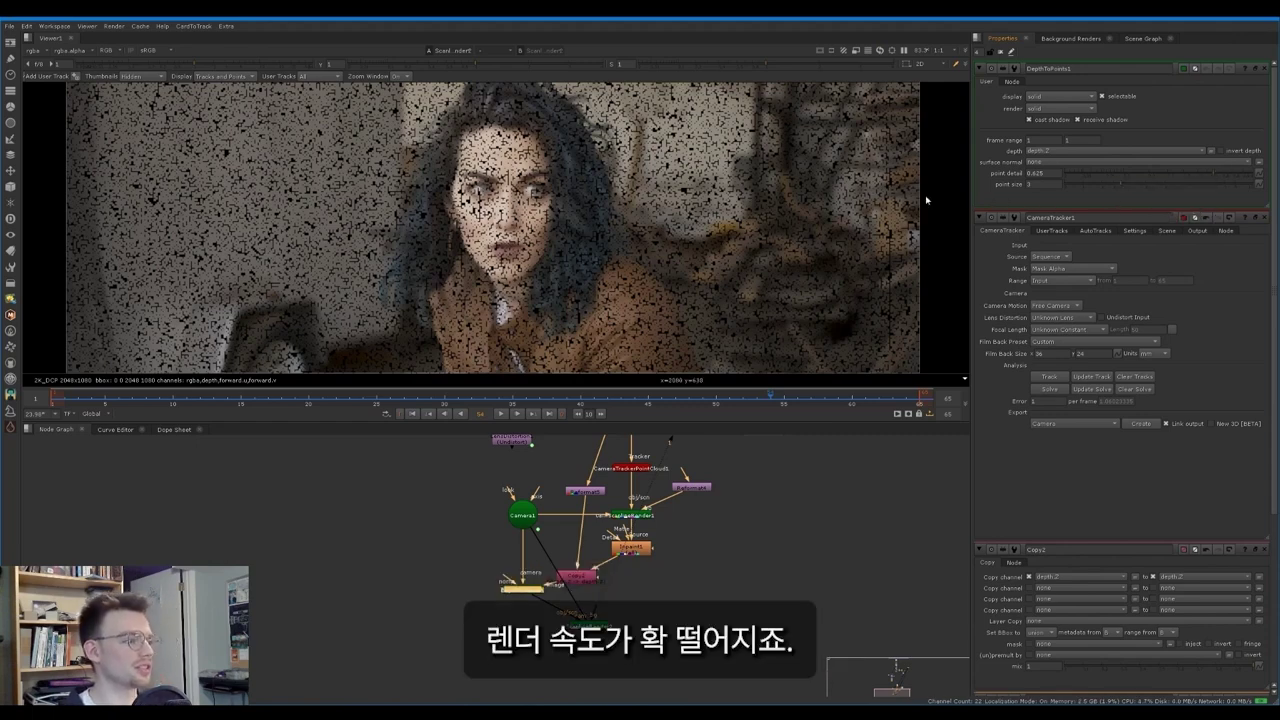
{"action": "scroll", "coordinate": [749, 206], "scroll_direction": "down", "scroll_amount": 3}
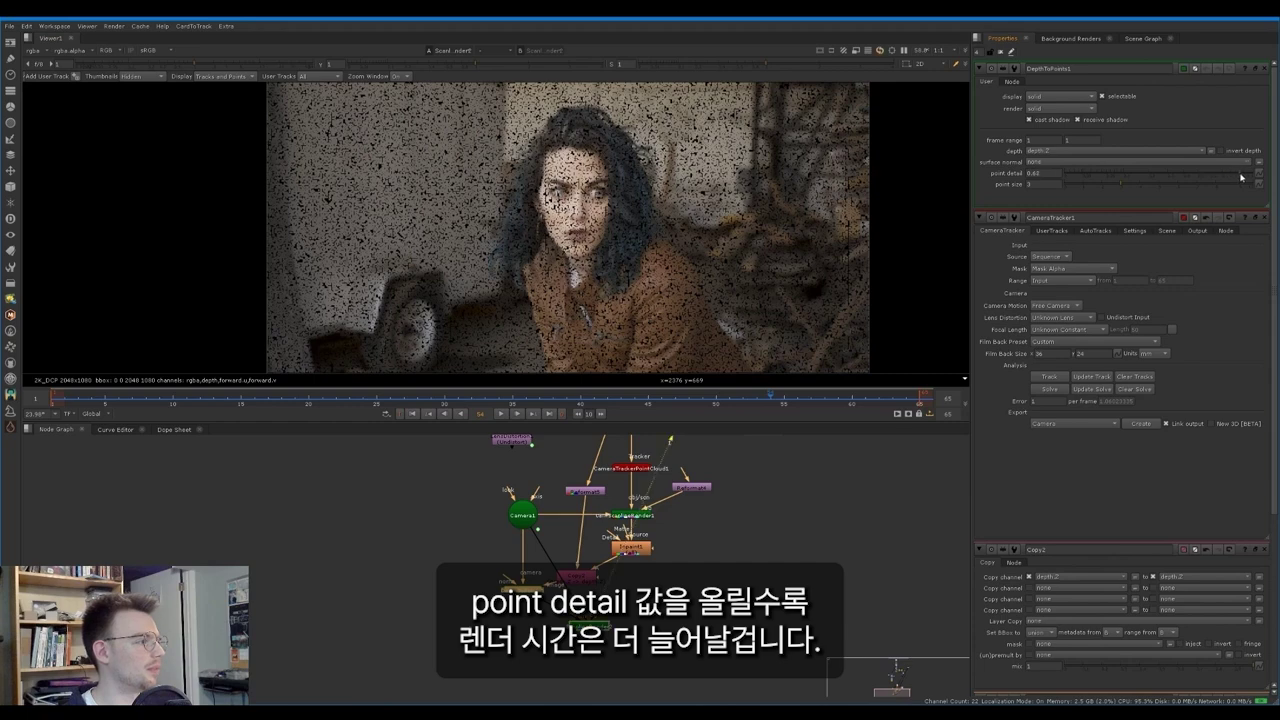
{"action": "left_click_drag", "start_coordinate": [1241, 177], "coordinate": [1255, 177]}
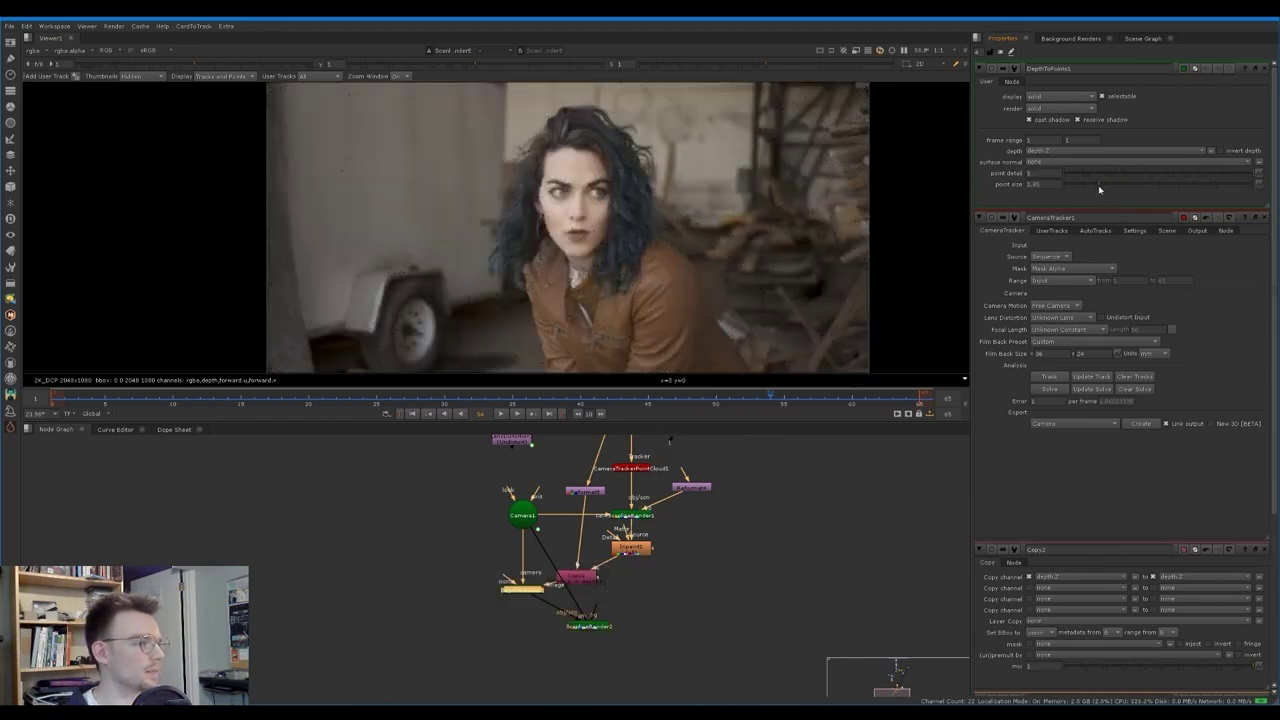
{"action": "left_click_drag", "start_coordinate": [1096, 187], "coordinate": [1094, 187]}
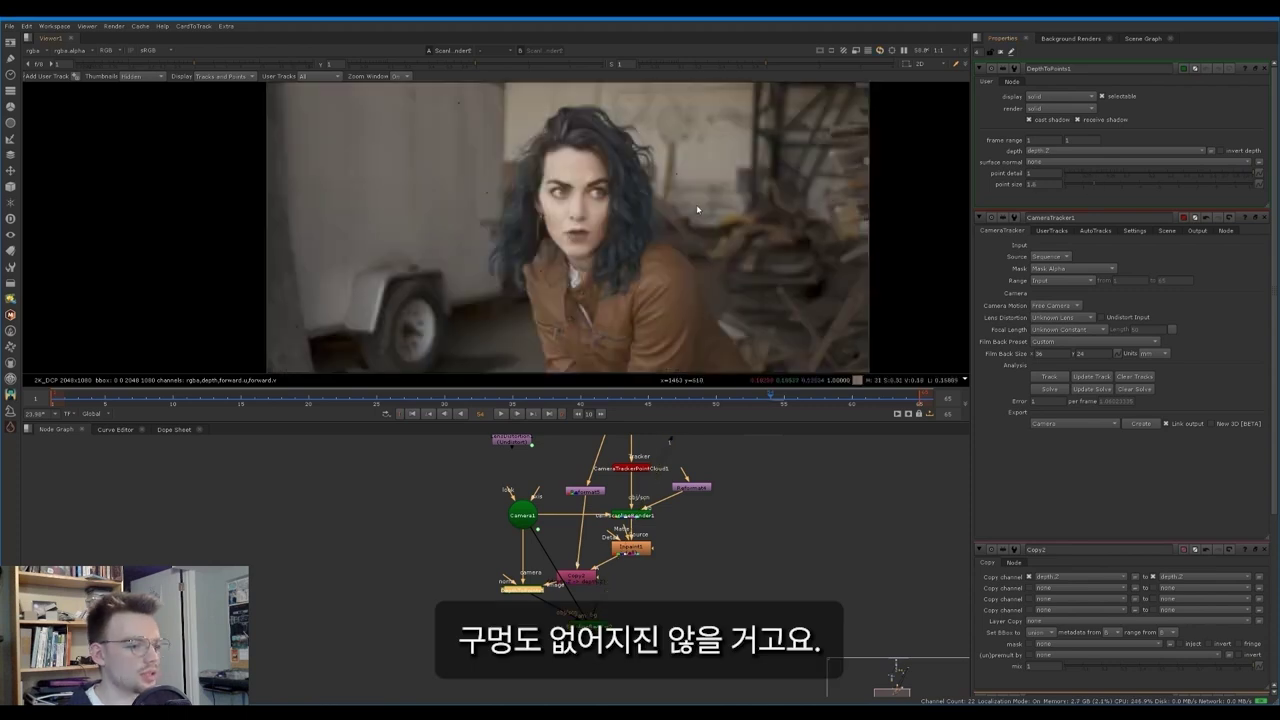
Step: Play the point render through the sequence and examine the point coverage around the woman's face up close
{"action": "key", "text": "l"}
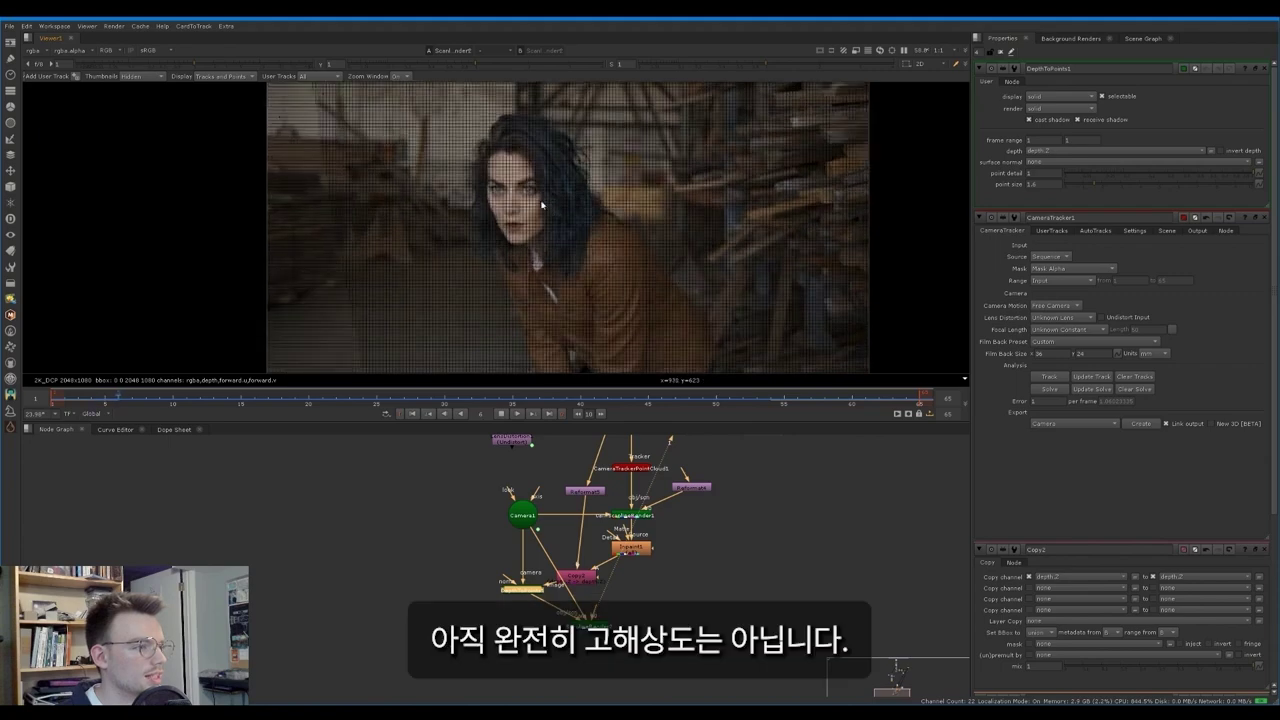
{"action": "scroll", "coordinate": [509, 207], "scroll_direction": "up", "scroll_amount": 5}
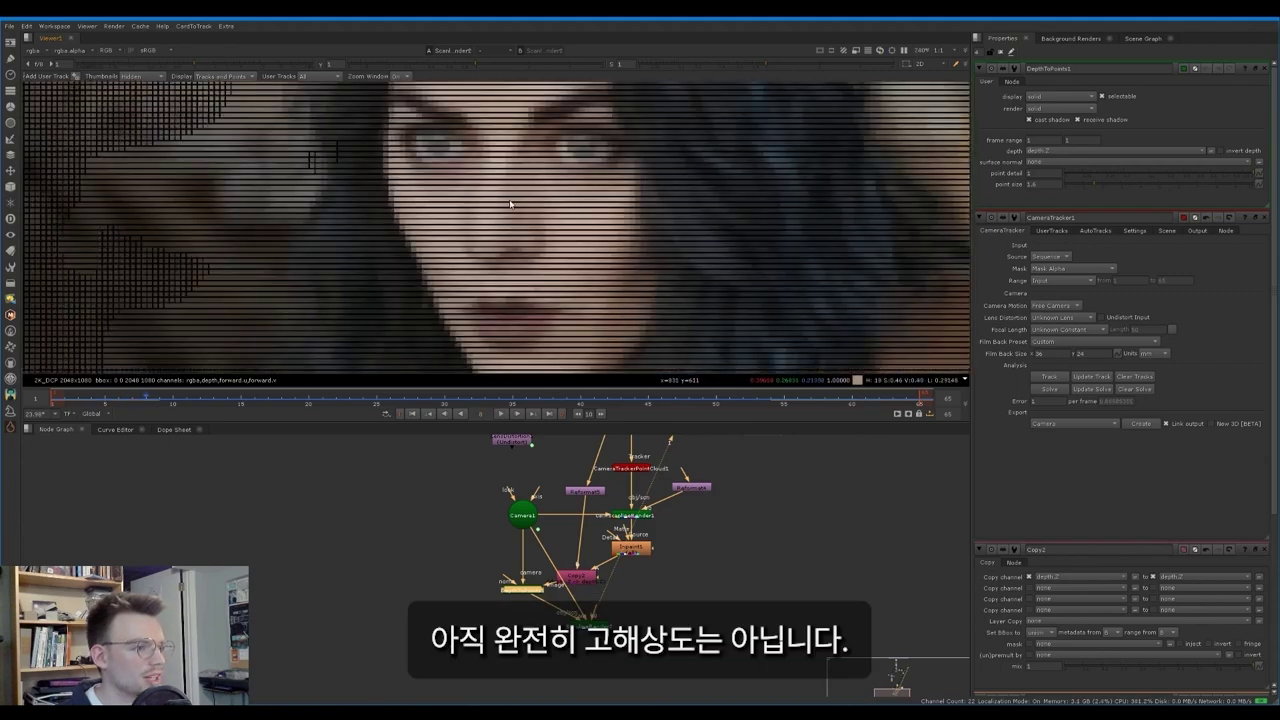
{"action": "scroll", "coordinate": [549, 207], "scroll_direction": "down", "scroll_amount": 5}
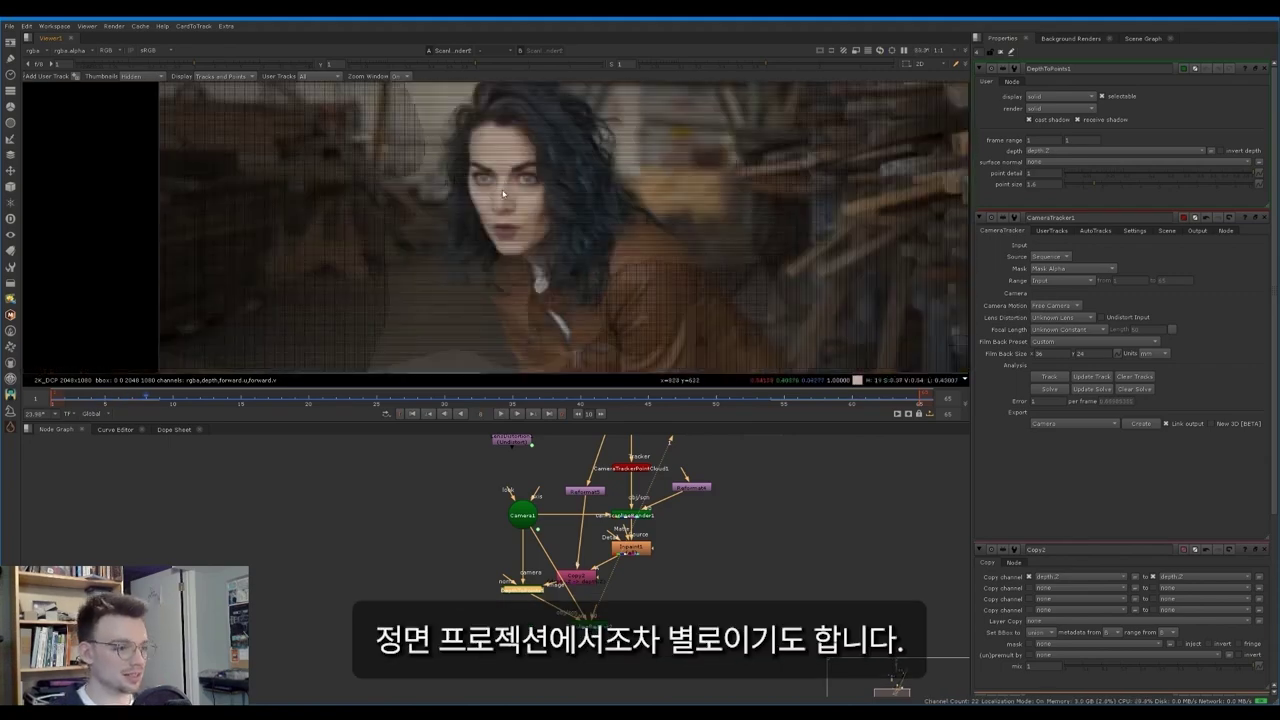
{"action": "scroll", "coordinate": [508, 194], "scroll_direction": "up", "scroll_amount": 3}
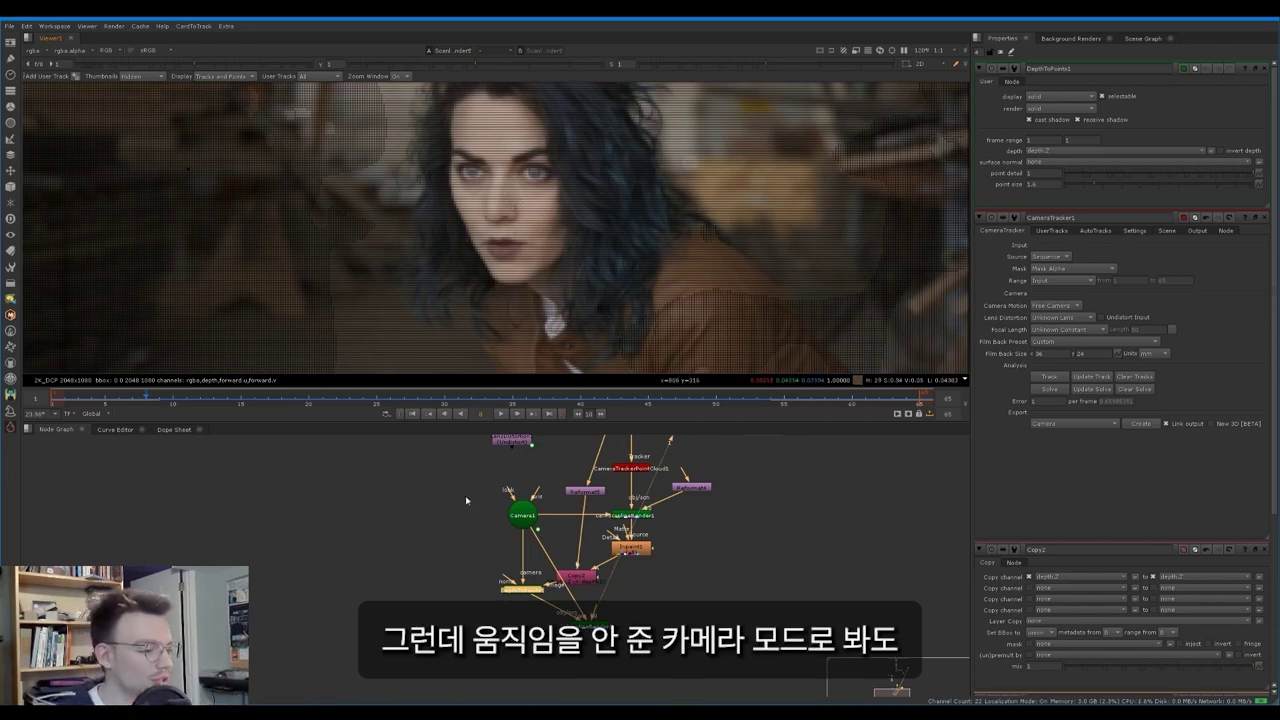
Step: Duplicate Camera1 beside the original and open the copy's properties
{"action": "left_click", "coordinate": [523, 515]}
{"action": "key", "text": "ctrl+c"}
{"action": "left_click", "coordinate": [471, 531]}
{"action": "key", "text": "ctrl+v"}
{"action": "double_click", "coordinate": [472, 531]}
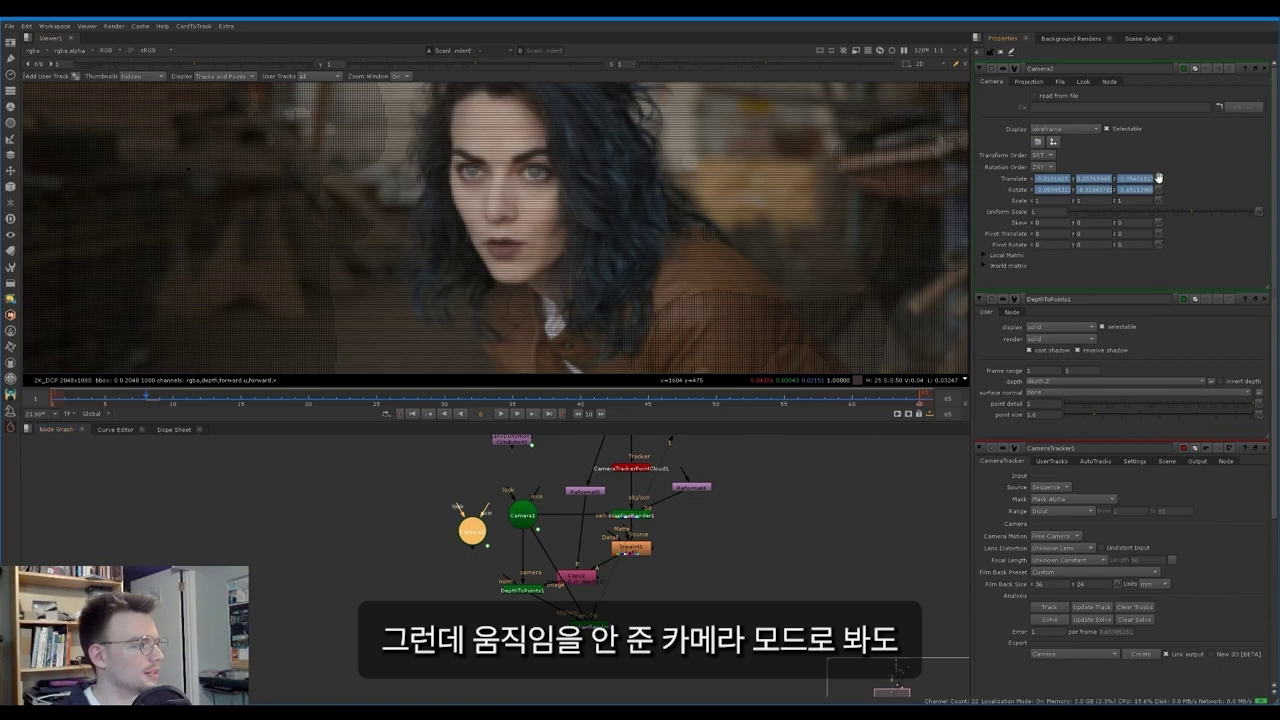
Step: Delete the animation from the duplicate camera's translate and rotate values so it stays static
{"action": "left_click", "coordinate": [1158, 178]}
{"action": "left_click", "coordinate": [1175, 204]}
{"action": "key", "text": "Return"}
{"action": "left_click", "coordinate": [1159, 190]}
{"action": "left_click", "coordinate": [1176, 215]}
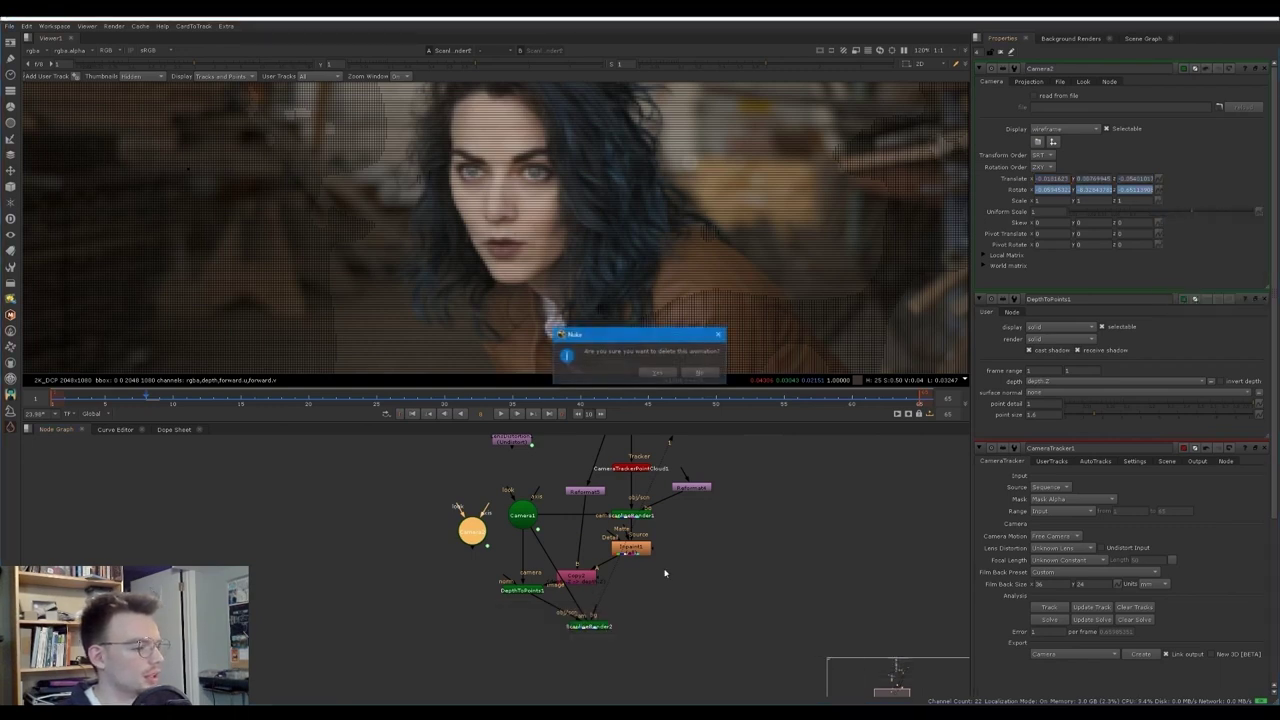
{"action": "left_click", "coordinate": [657, 372]}
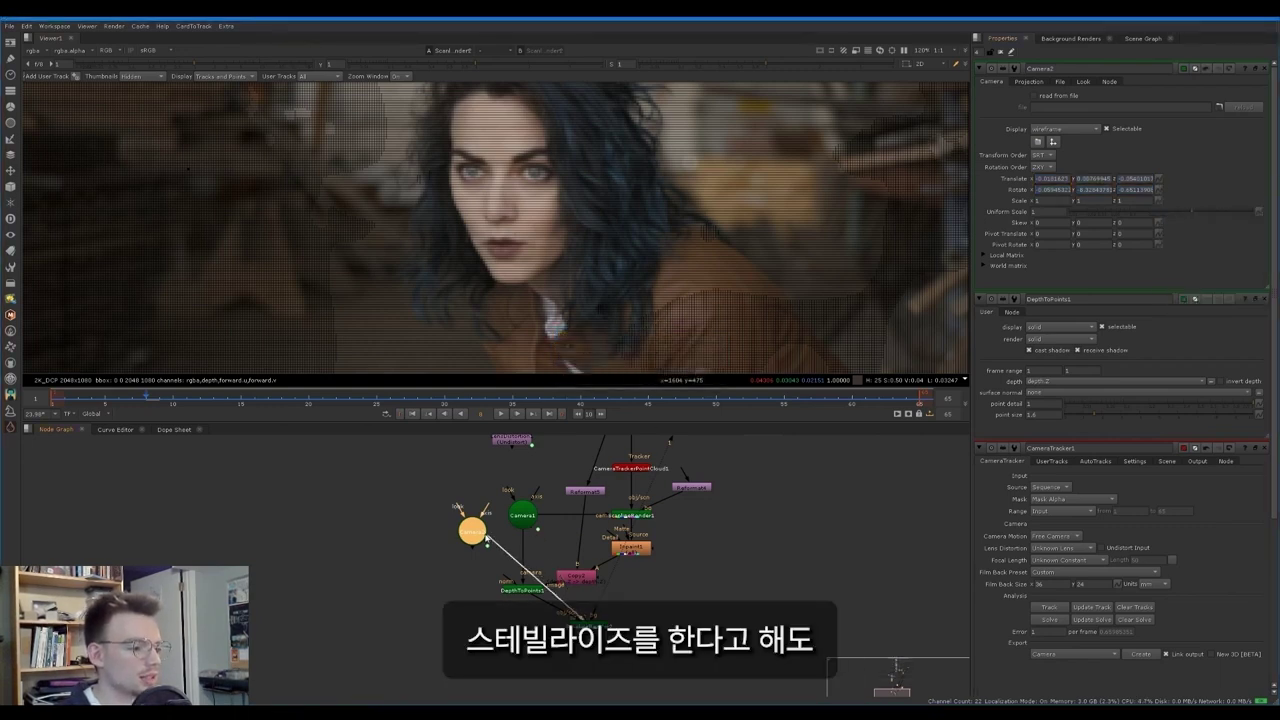
Step: Feed the static camera into the lower ScanlineRender and inspect the stabilized render across the frame
{"action": "double_click", "coordinate": [590, 627]}
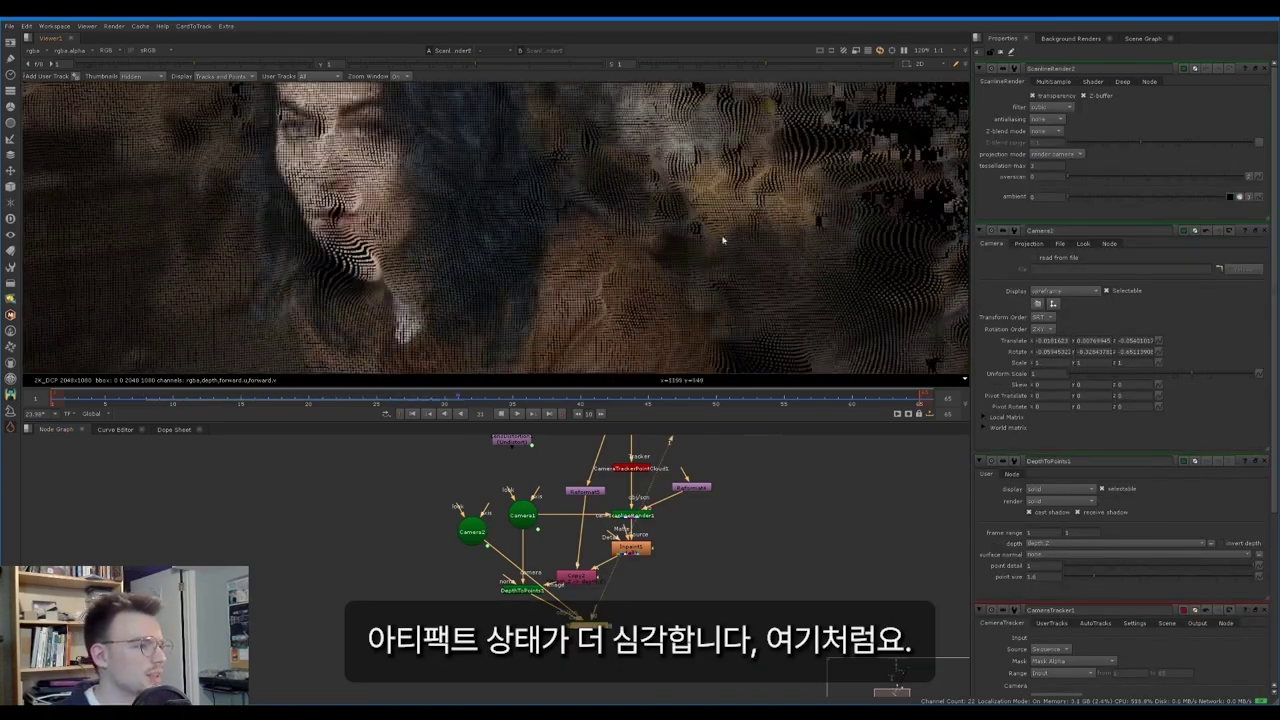
{"action": "scroll", "coordinate": [771, 200], "scroll_direction": "up", "scroll_amount": 2}
{"action": "middle_click_drag", "start_coordinate": [712, 155], "coordinate": [654, 229]}
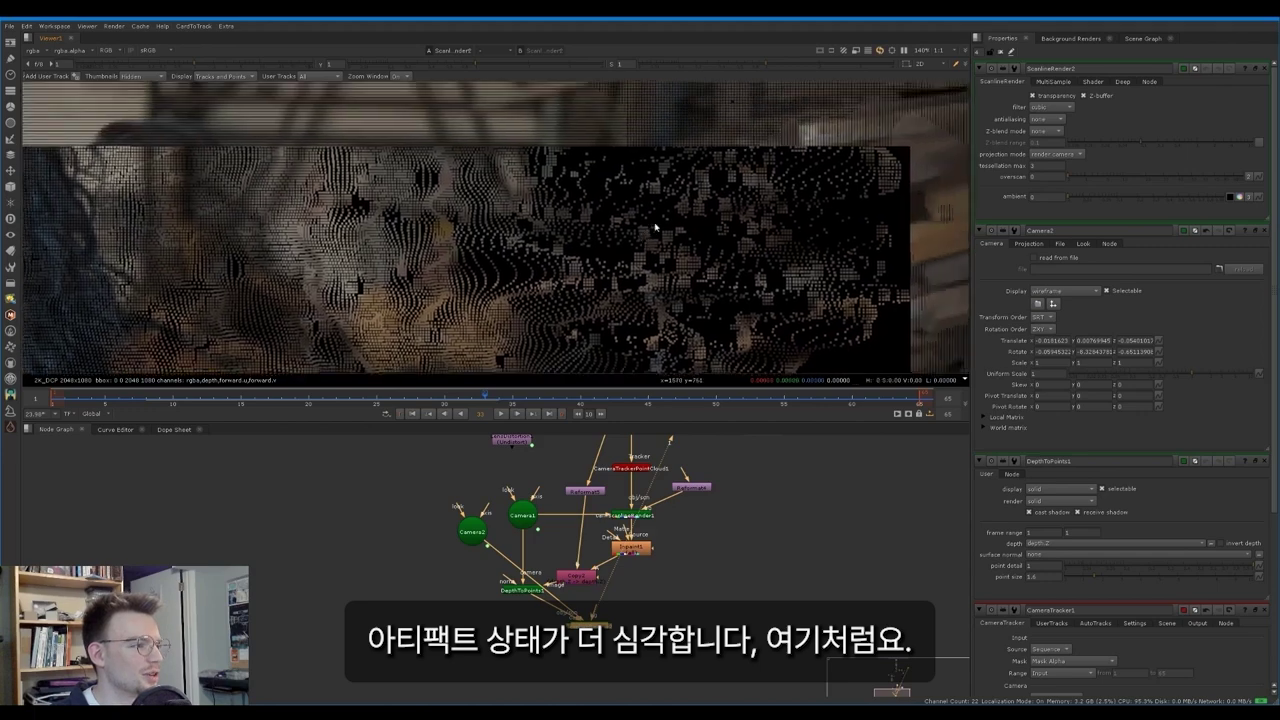
{"action": "scroll", "coordinate": [651, 257], "scroll_direction": "down", "scroll_amount": 4}
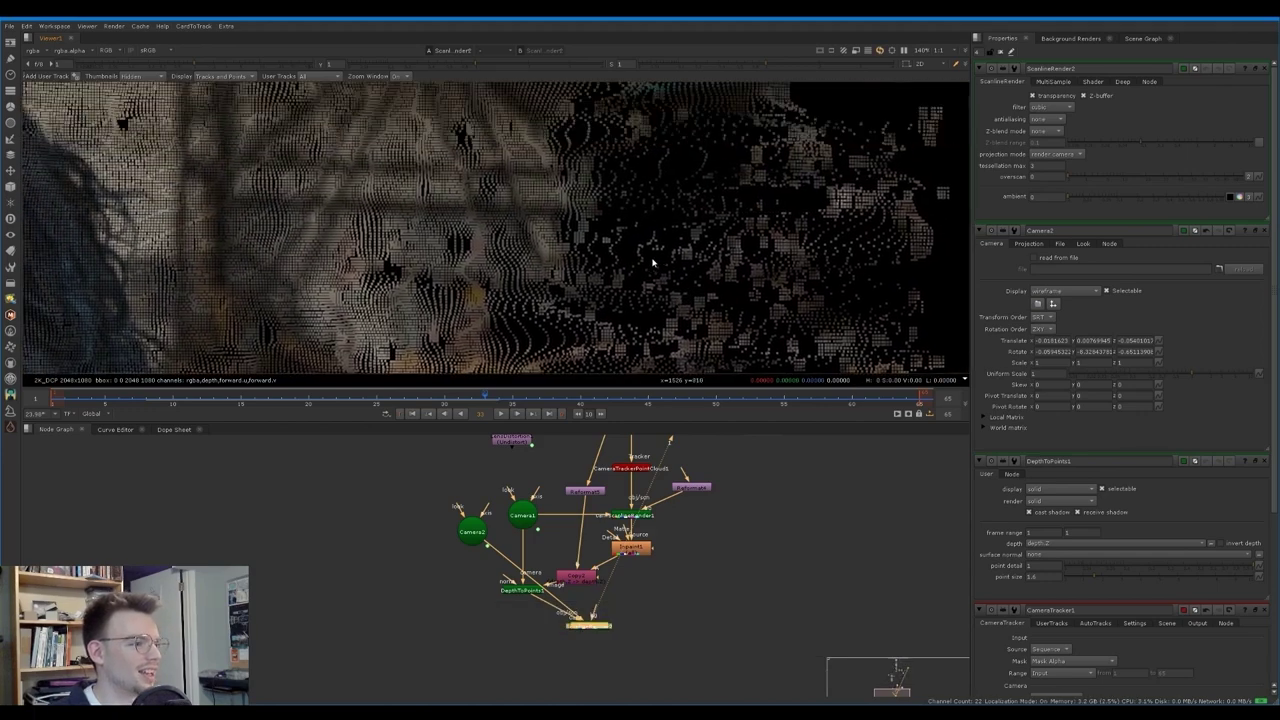
{"action": "middle_click_drag", "start_coordinate": [553, 274], "coordinate": [667, 195]}
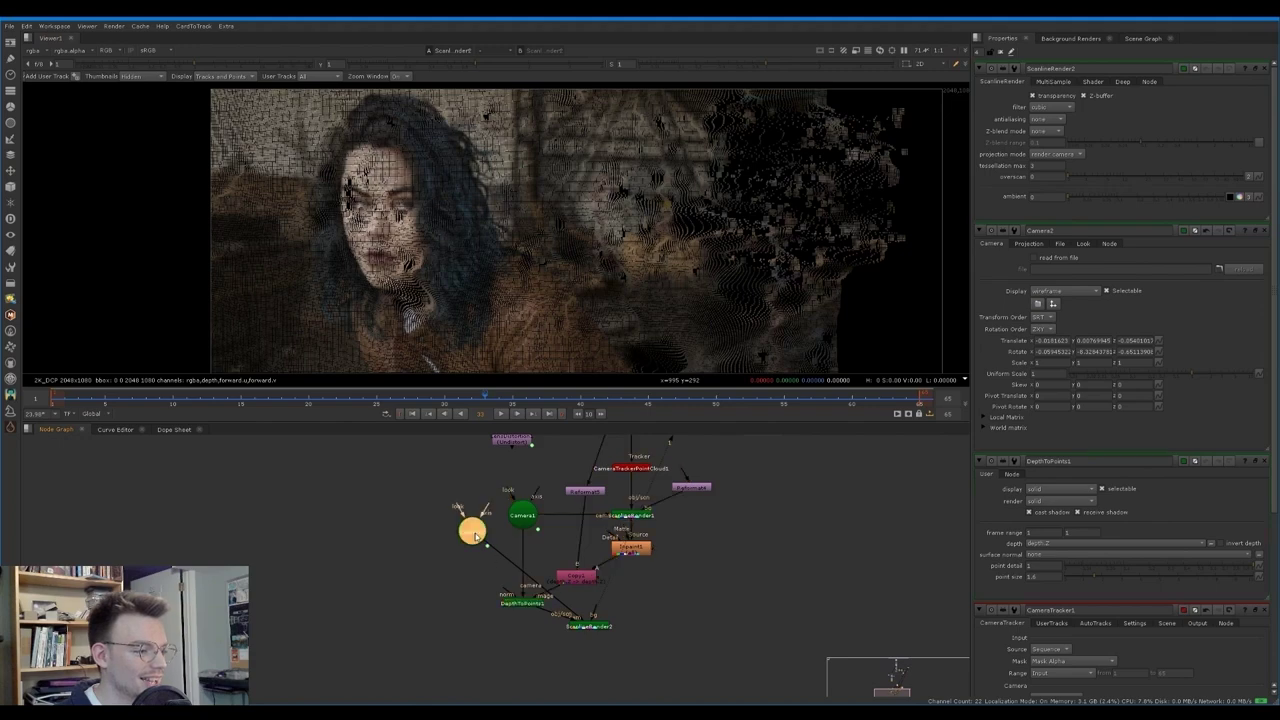
Step: Remove the static camera and the lower ScanlineRender, and add the SmartVectorSTMap toolset in an empty area of the node graph
{"action": "left_click_drag", "start_coordinate": [472, 531], "coordinate": [688, 594]}
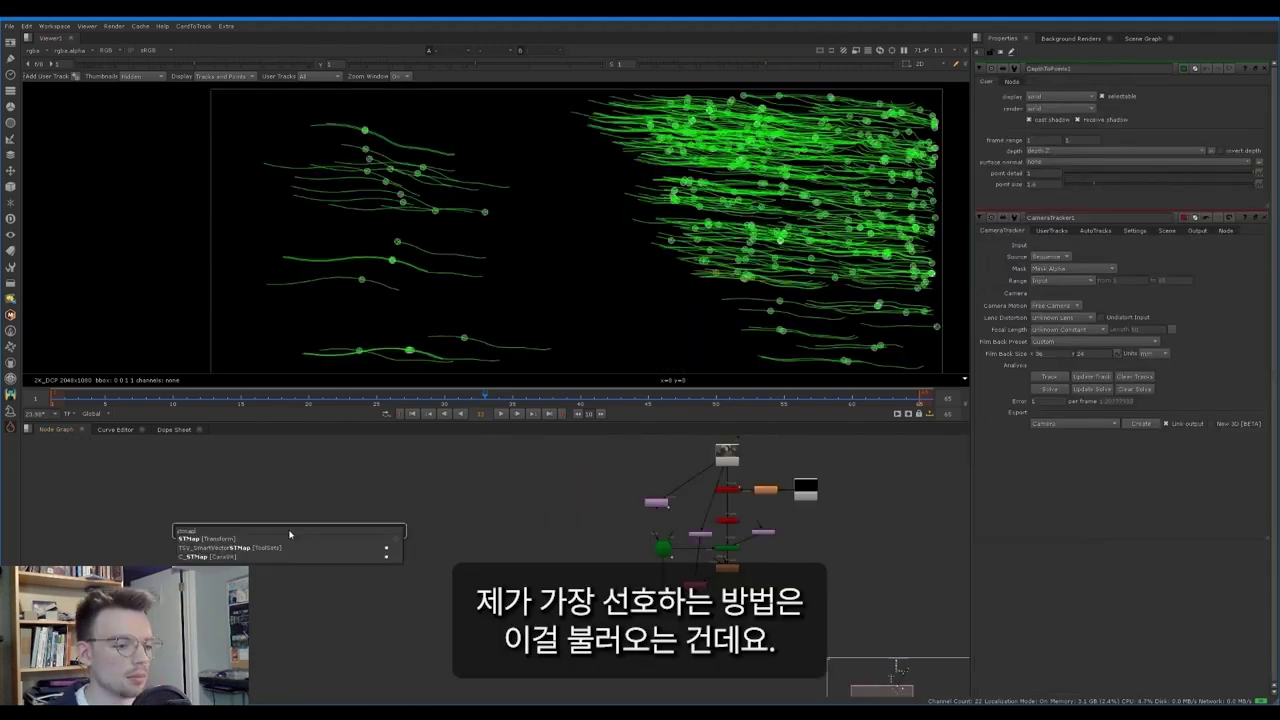
{"action": "key", "text": "Down"}
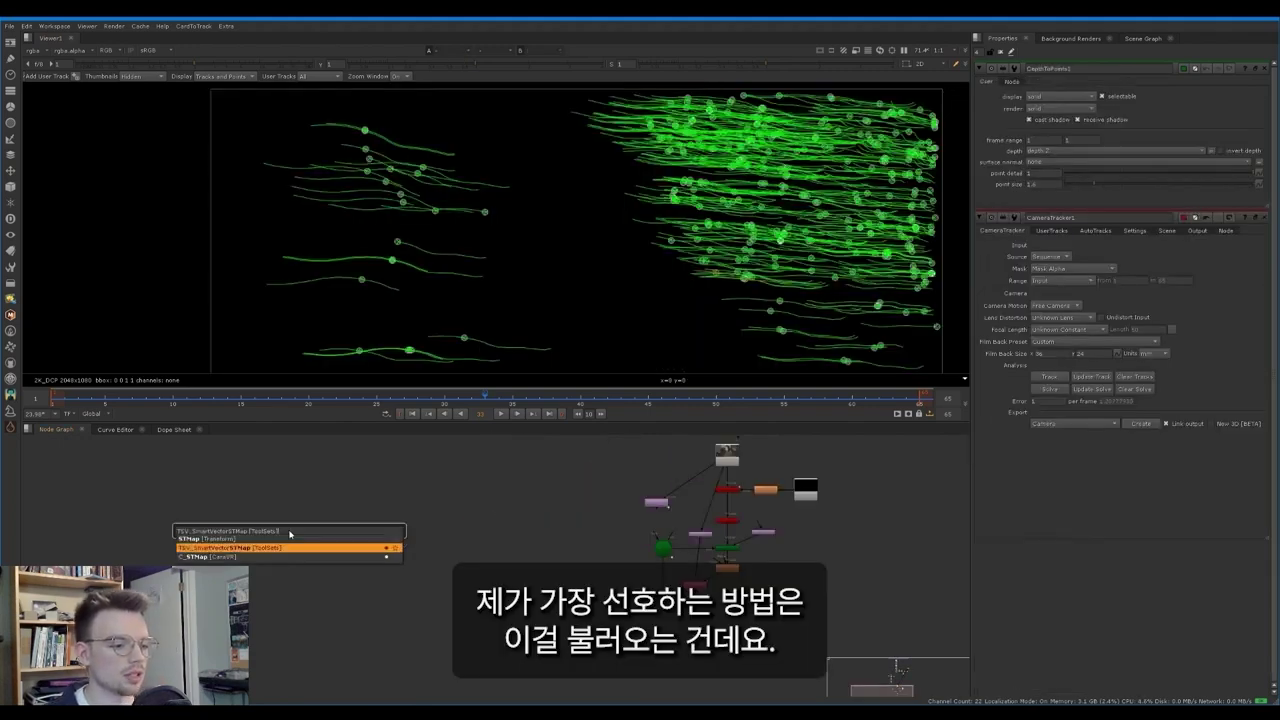
{"action": "key", "text": "Return"}
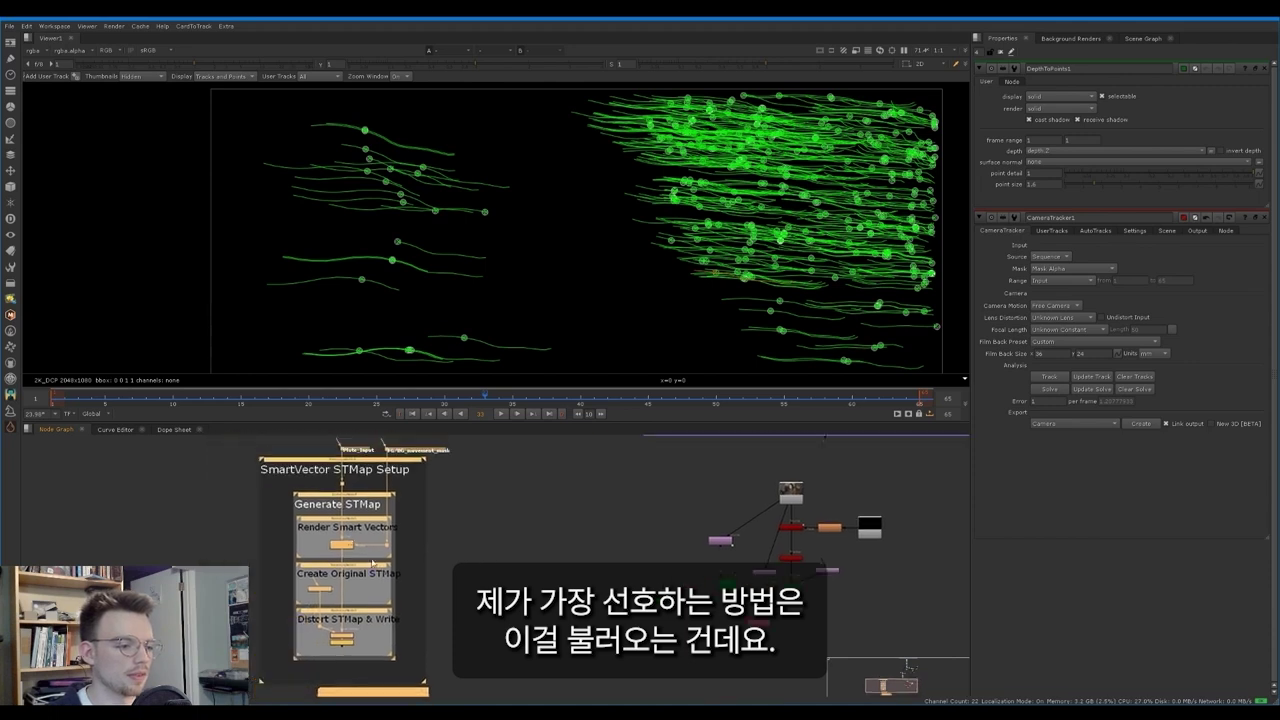
{"action": "middle_click_drag", "start_coordinate": [392, 531], "coordinate": [409, 505]}
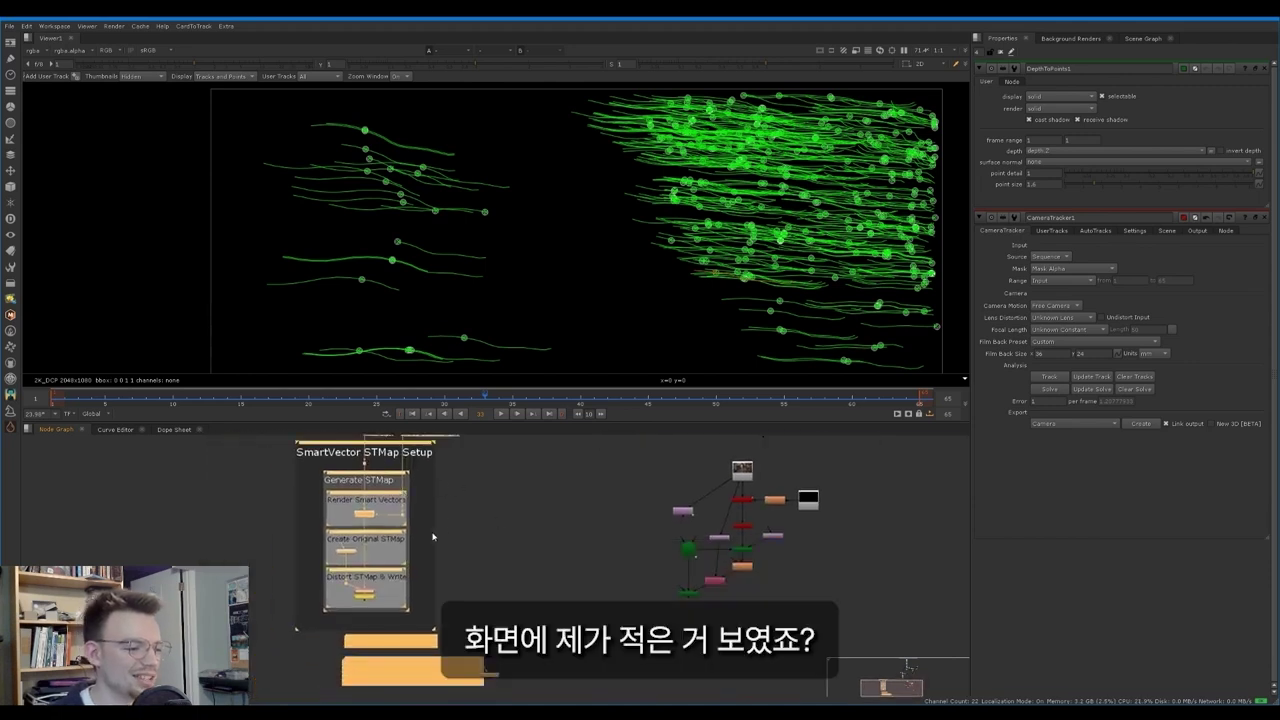
Step: Pull the Expression node out of the toolset's Create Original STMap section and delete the rest of the toolset
{"action": "left_click", "coordinate": [472, 534]}
{"action": "scroll", "coordinate": [343, 553], "scroll_direction": "up", "scroll_amount": 4}
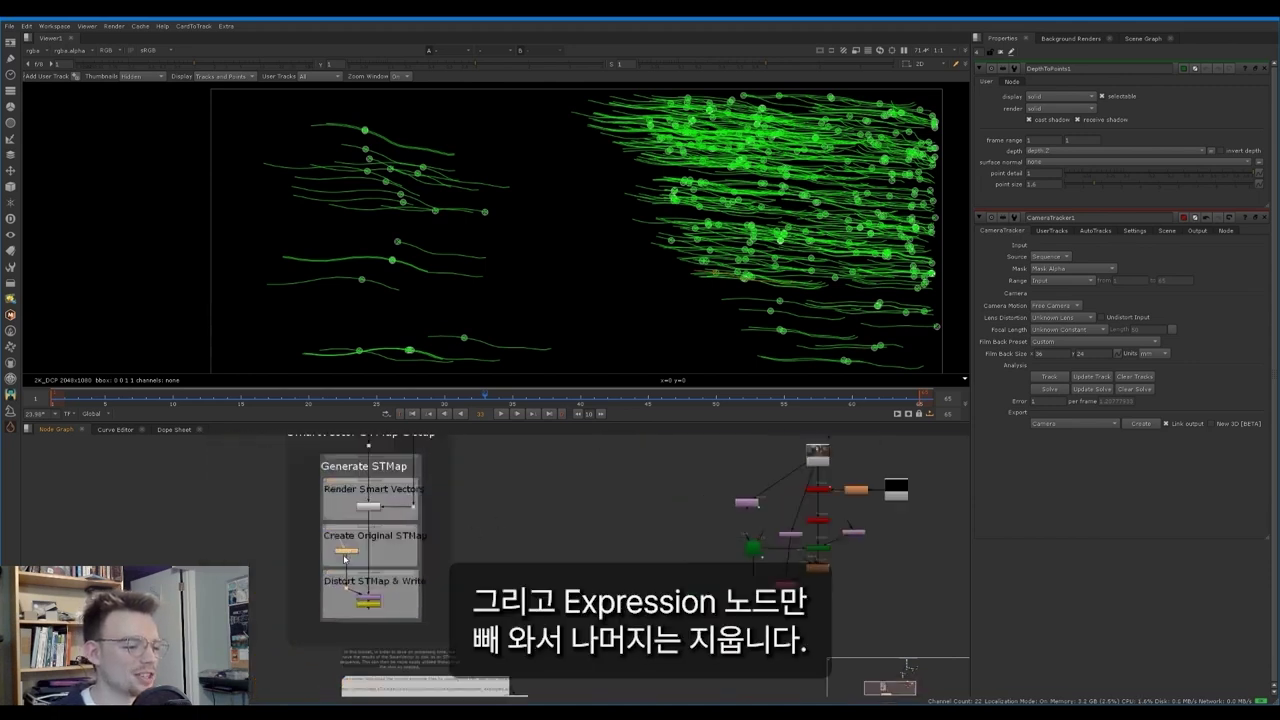
{"action": "left_click", "coordinate": [345, 551]}
{"action": "left_click_drag", "start_coordinate": [347, 548], "coordinate": [788, 494]}
{"action": "scroll", "coordinate": [768, 506], "scroll_direction": "down", "scroll_amount": 4}
{"action": "scroll", "coordinate": [740, 508], "scroll_direction": "down", "scroll_amount": 3}
{"action": "middle_click_drag", "start_coordinate": [740, 508], "coordinate": [596, 562]}
{"action": "left_click_drag", "start_coordinate": [389, 688], "coordinate": [604, 483]}
{"action": "key", "text": "Delete"}
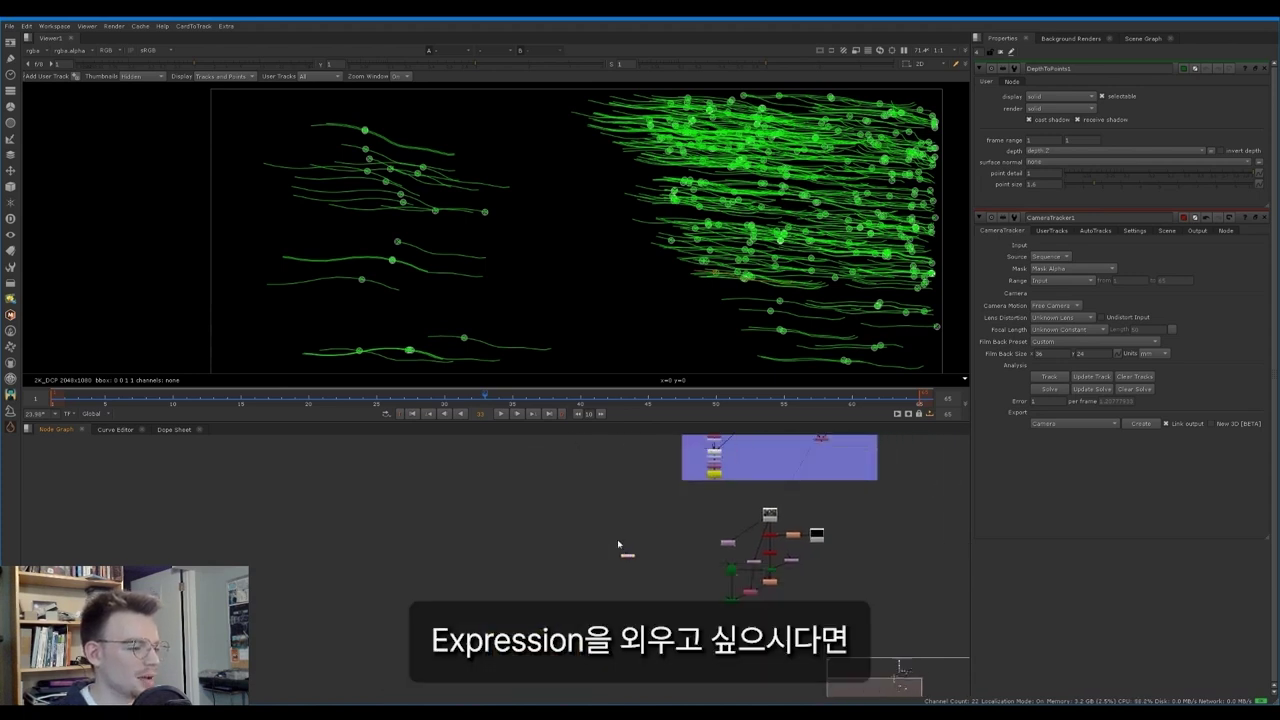
Step: Open Expression1 and review the formulas driving its red and green channels
{"action": "scroll", "coordinate": [627, 550], "scroll_direction": "up", "scroll_amount": 5}
{"action": "middle_click_drag", "start_coordinate": [630, 553], "coordinate": [511, 505]}
{"action": "double_click", "coordinate": [511, 529]}
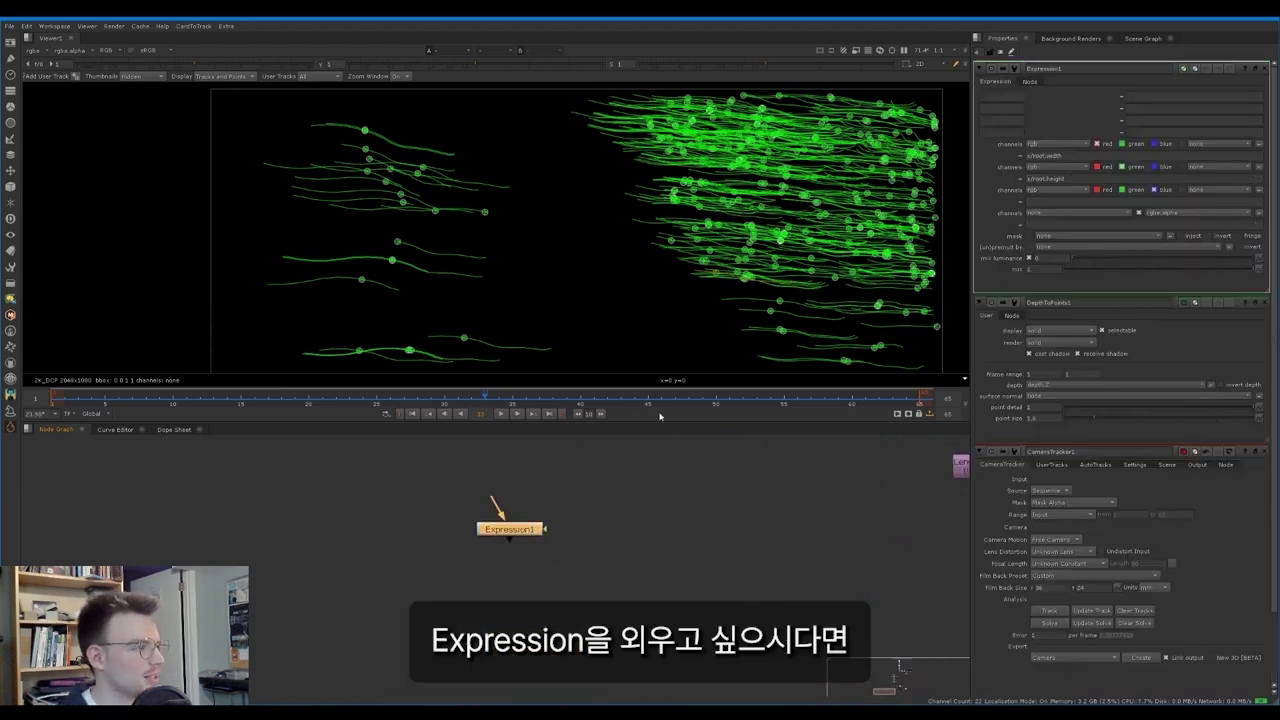
{"action": "left_click", "coordinate": [1028, 156]}
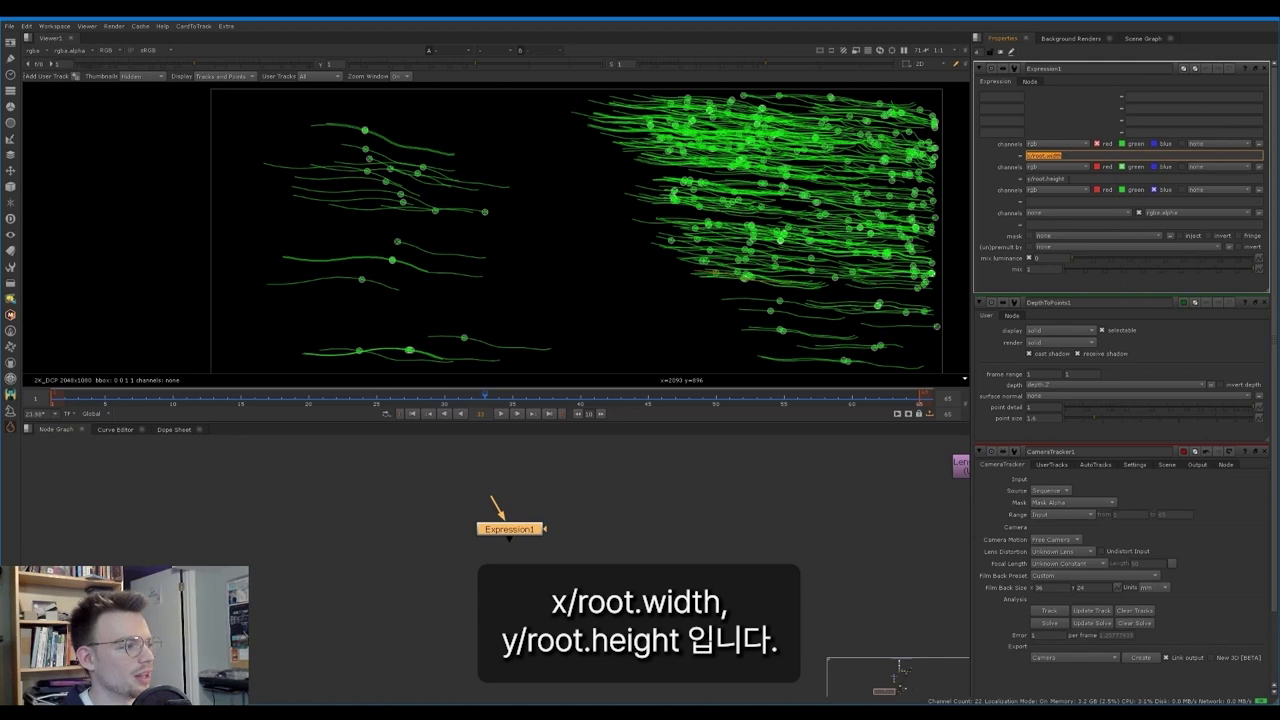
{"action": "left_click", "coordinate": [1068, 178]}
{"action": "left_click", "coordinate": [806, 477]}
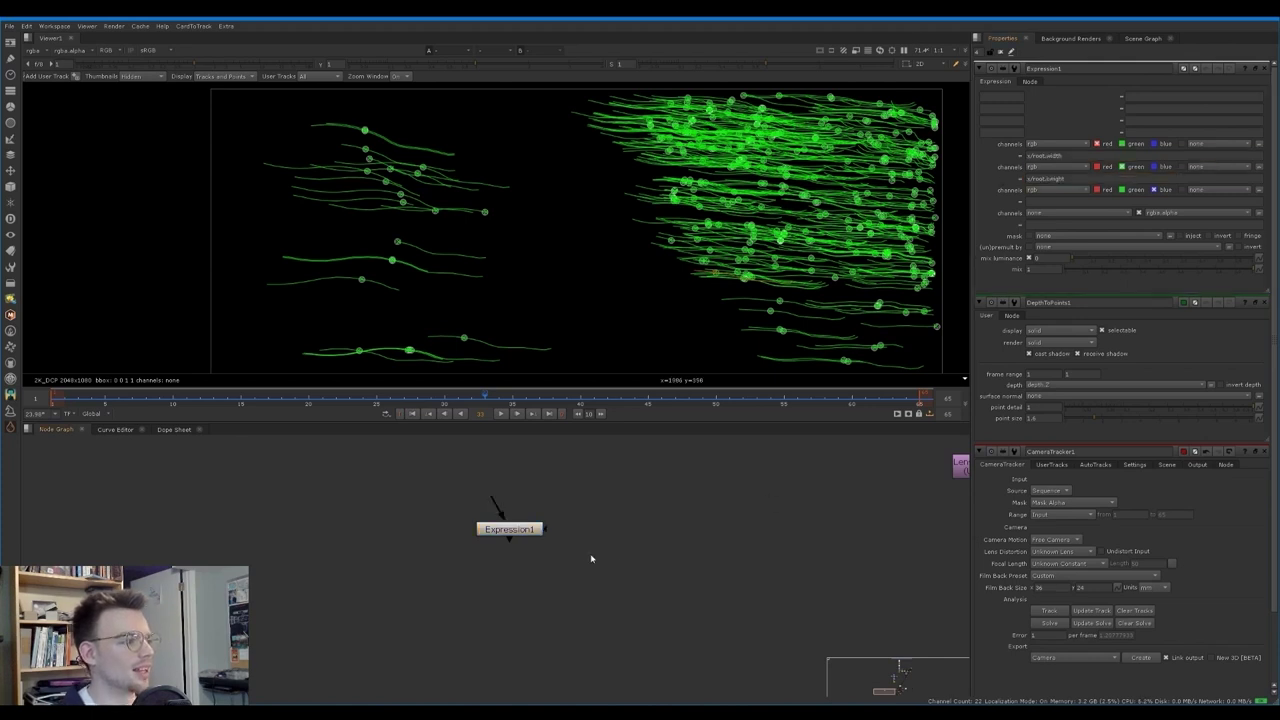
Step: View the output of Expression1 and move the node into empty space away from the camera tracking nodes
{"action": "key", "text": "1"}
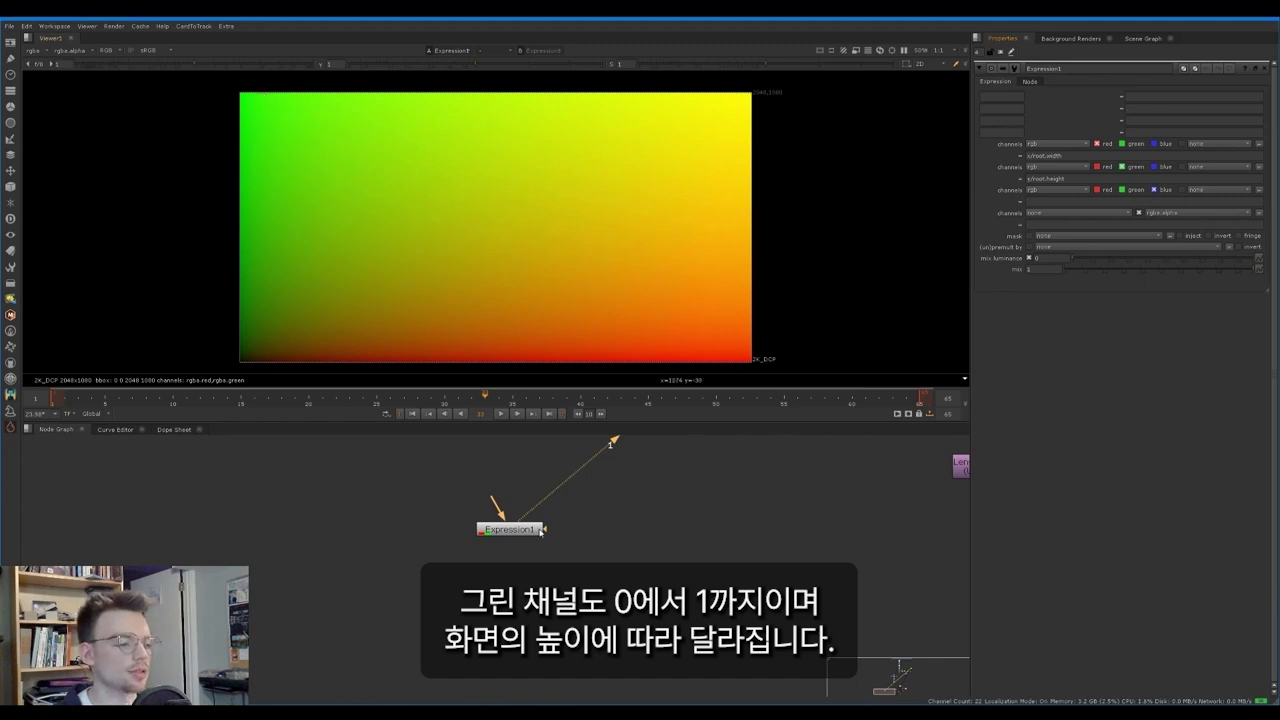
{"action": "middle_click_drag", "start_coordinate": [529, 538], "coordinate": [399, 530]}
{"action": "scroll", "coordinate": [390, 527], "scroll_direction": "down", "scroll_amount": 1}
{"action": "left_click_drag", "start_coordinate": [368, 520], "coordinate": [569, 522]}
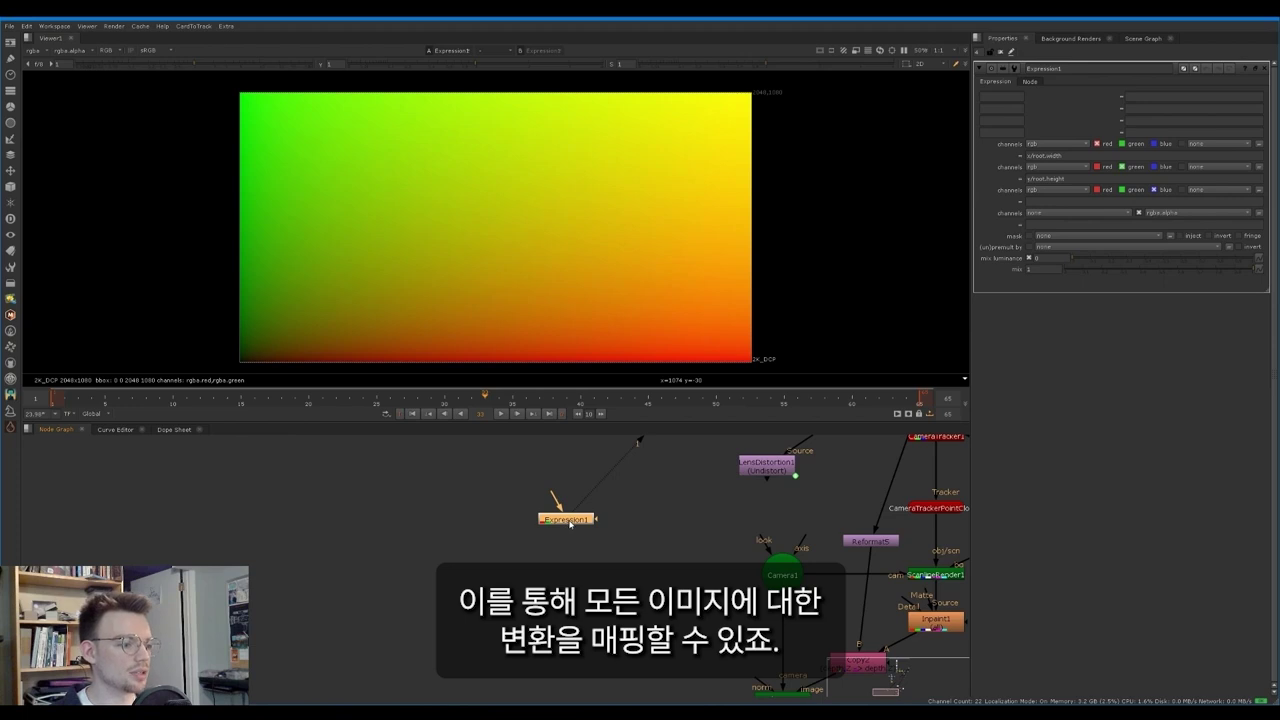
{"action": "left_click_drag", "start_coordinate": [570, 523], "coordinate": [495, 527]}
{"action": "middle_click_drag", "start_coordinate": [523, 514], "coordinate": [473, 503]}
{"action": "left_click_drag", "start_coordinate": [461, 515], "coordinate": [379, 505]}
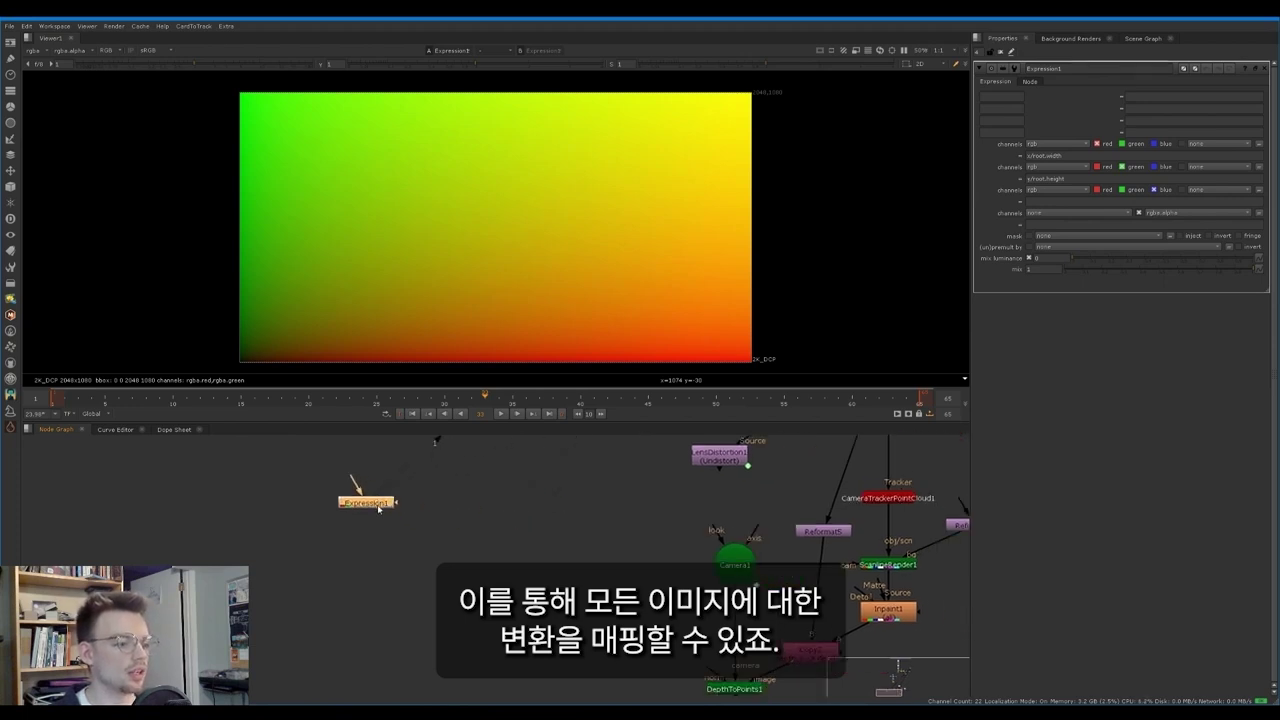
Step: Add a Transform below Expression1, scale it to 0.54, translate it to about -234, 162, and skew and rotate it freely
{"action": "key", "text": "t"}
{"action": "left_click_drag", "start_coordinate": [1152, 118], "coordinate": [1128, 119]}
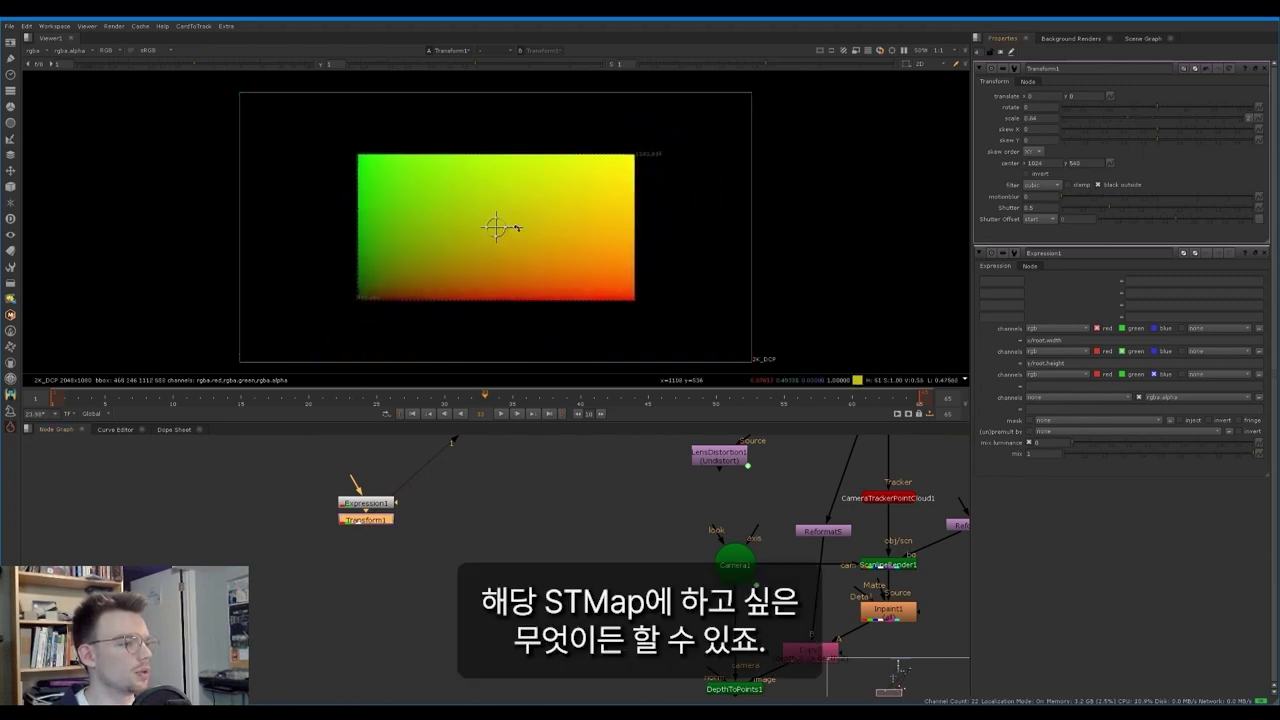
{"action": "left_click_drag", "start_coordinate": [511, 226], "coordinate": [434, 186]}
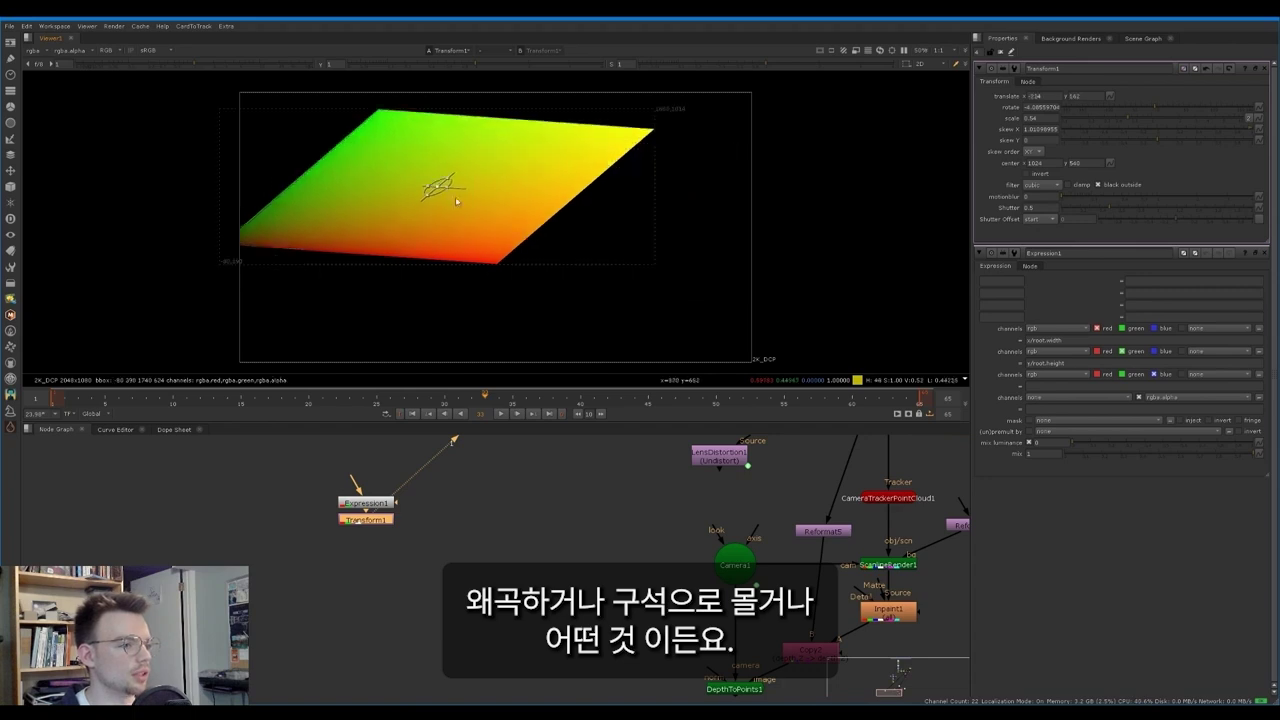
Step: Add a C_STMap node beside the transformed Expression branch
{"action": "key", "text": "Tab"}
{"action": "type", "text": "c"}
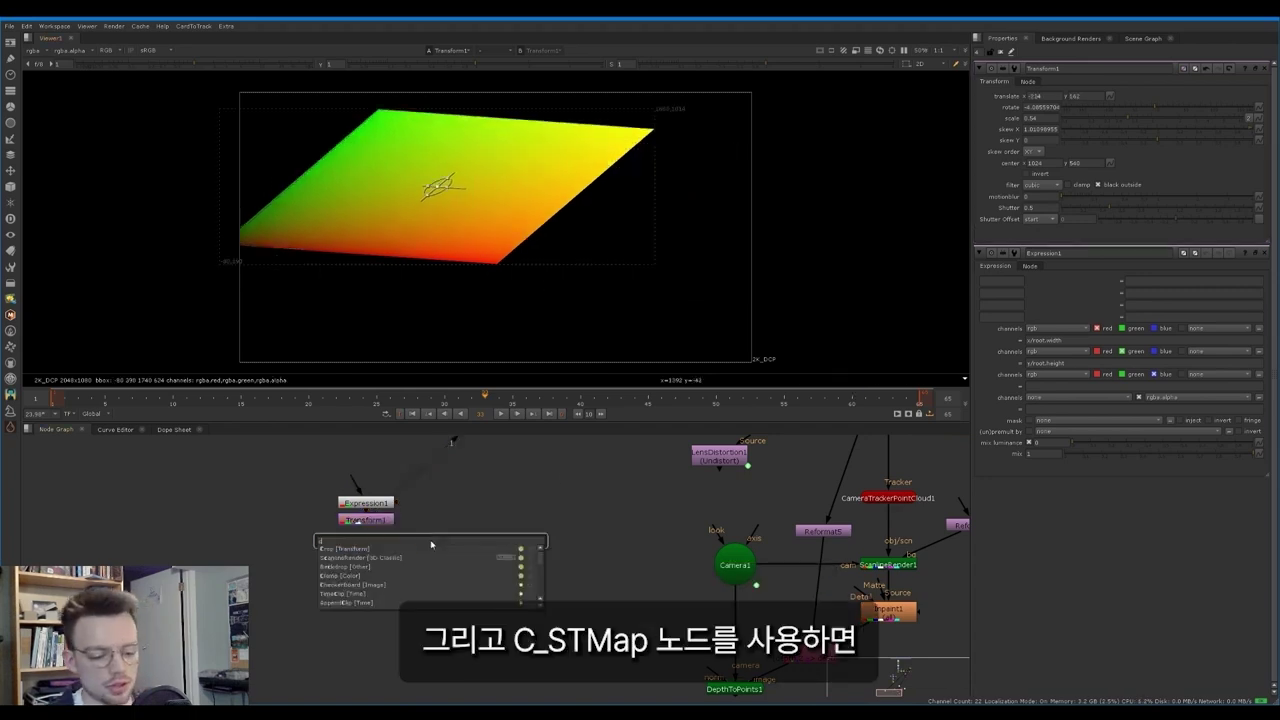
{"action": "type", "text": "_st"}
{"action": "key", "text": "Return"}
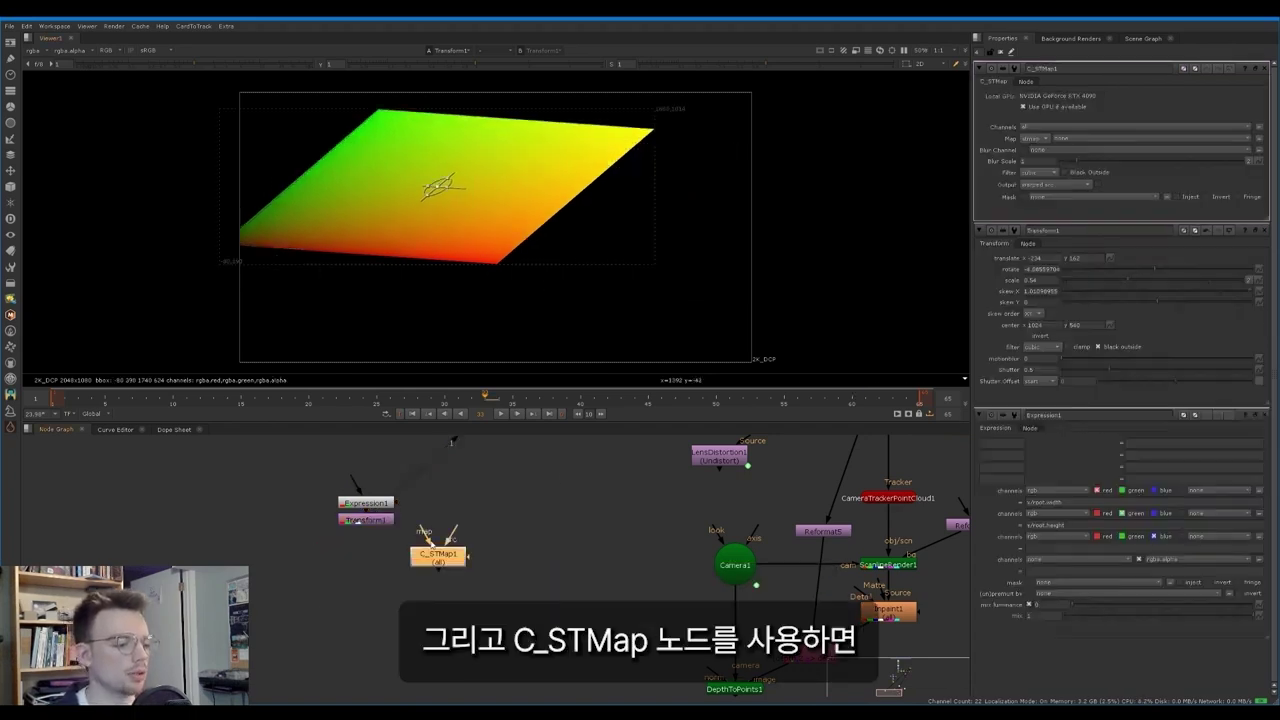
Step: Connect Transform1 to C_STMap1's map input, set its map channels to rgb, feed Read3 in as source, and view the result
{"action": "scroll", "coordinate": [485, 516], "scroll_direction": "down", "scroll_amount": 3}
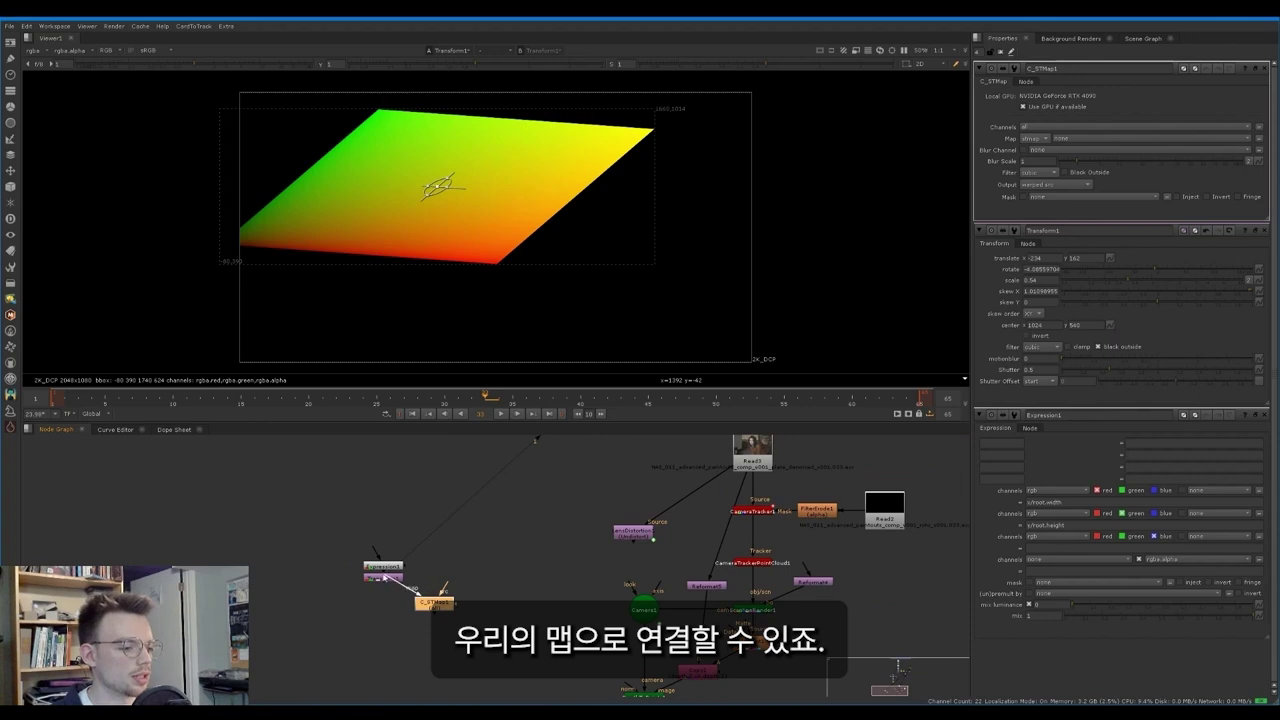
{"action": "left_click", "coordinate": [1062, 139]}
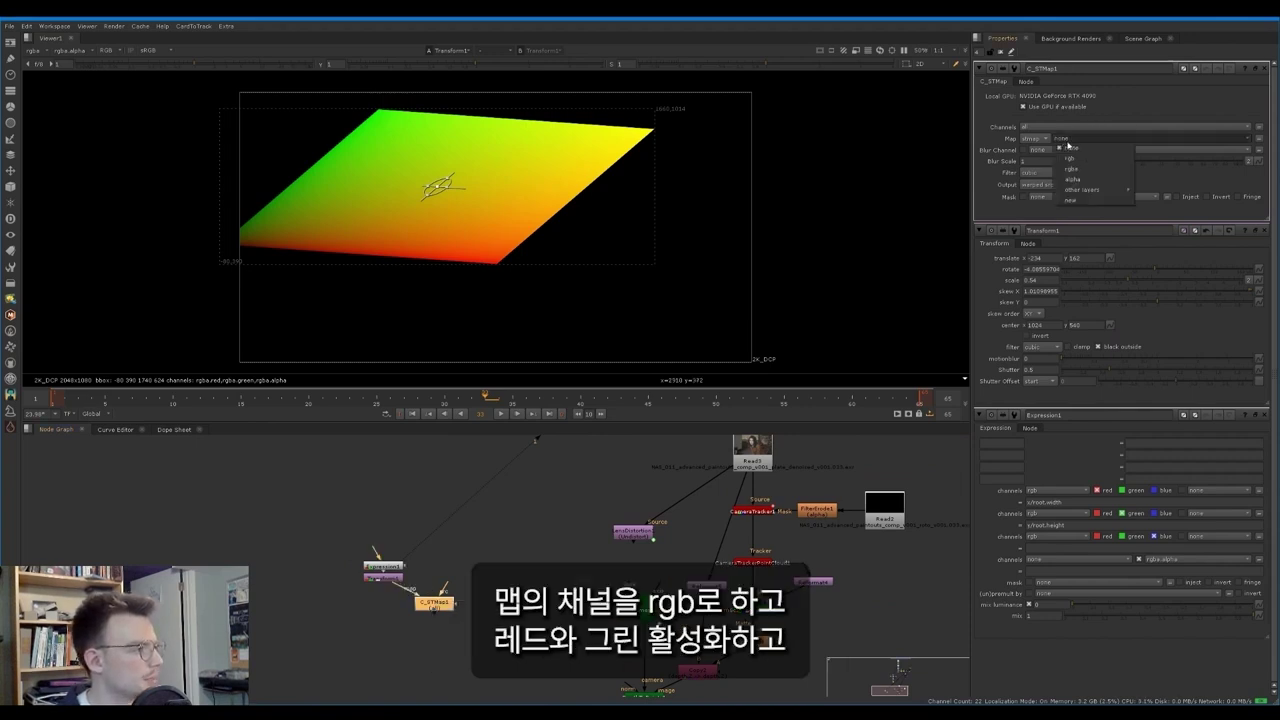
{"action": "left_click", "coordinate": [1075, 163]}
{"action": "scroll", "coordinate": [489, 535], "scroll_direction": "down", "scroll_amount": 1}
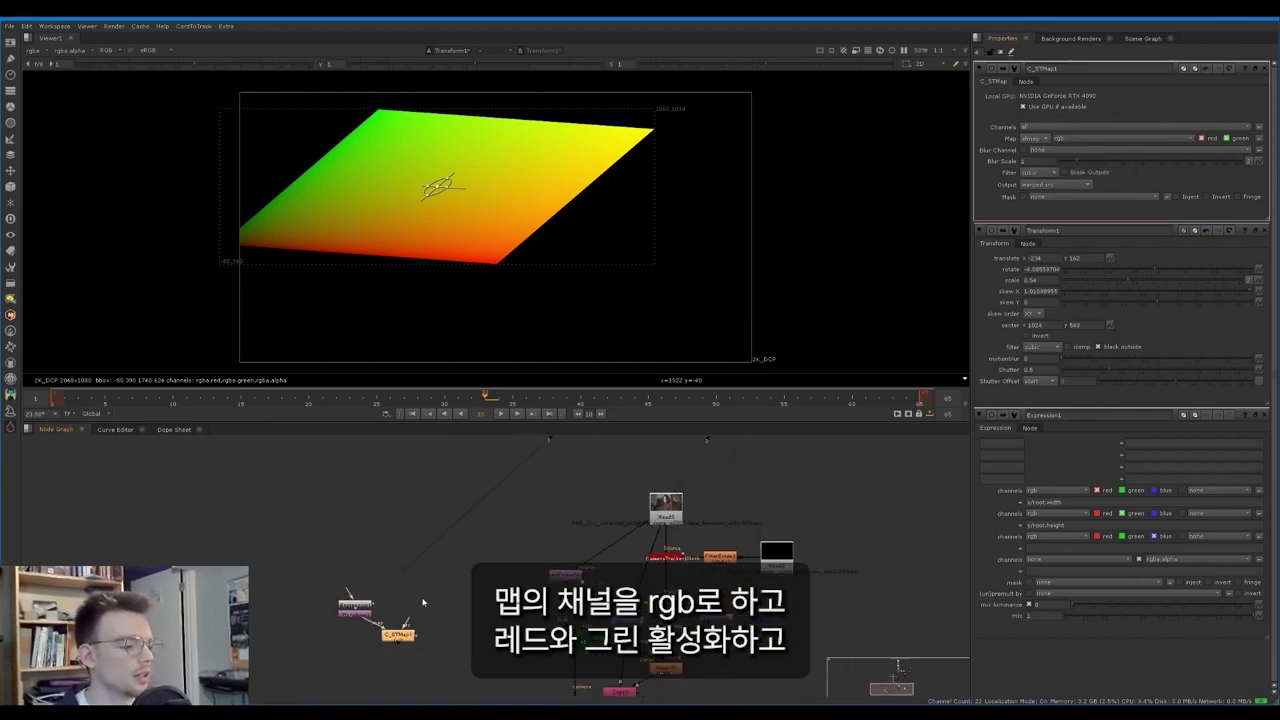
{"action": "left_click_drag", "start_coordinate": [410, 620], "coordinate": [672, 512]}
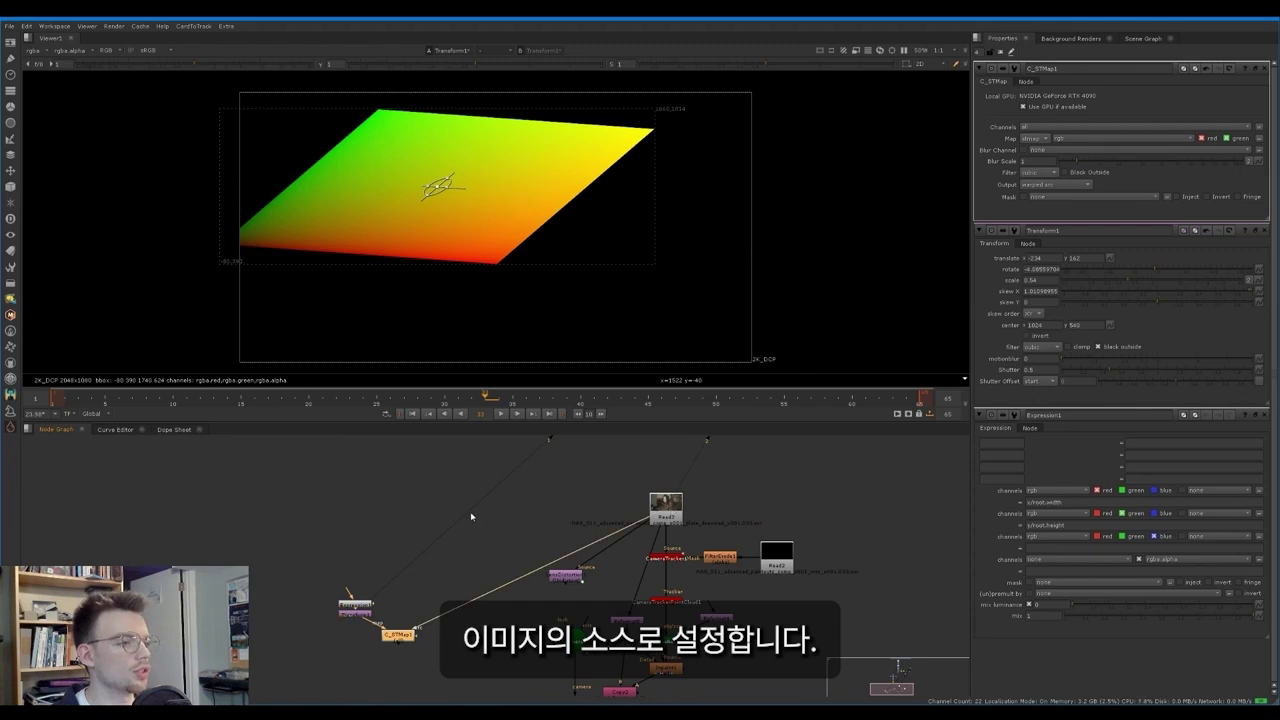
{"action": "key", "text": "1"}
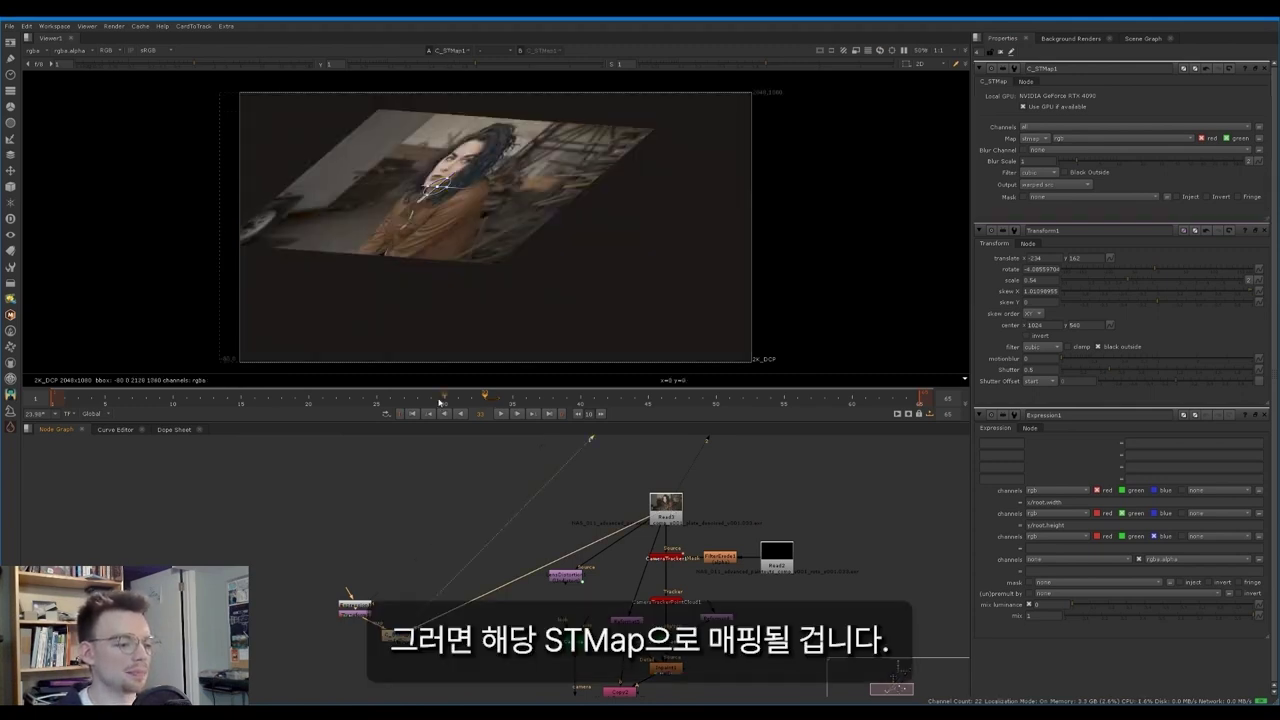
Step: Compare Transform1's gradient up close with the plate as warped by C_STMap1
{"action": "left_click", "coordinate": [397, 634]}
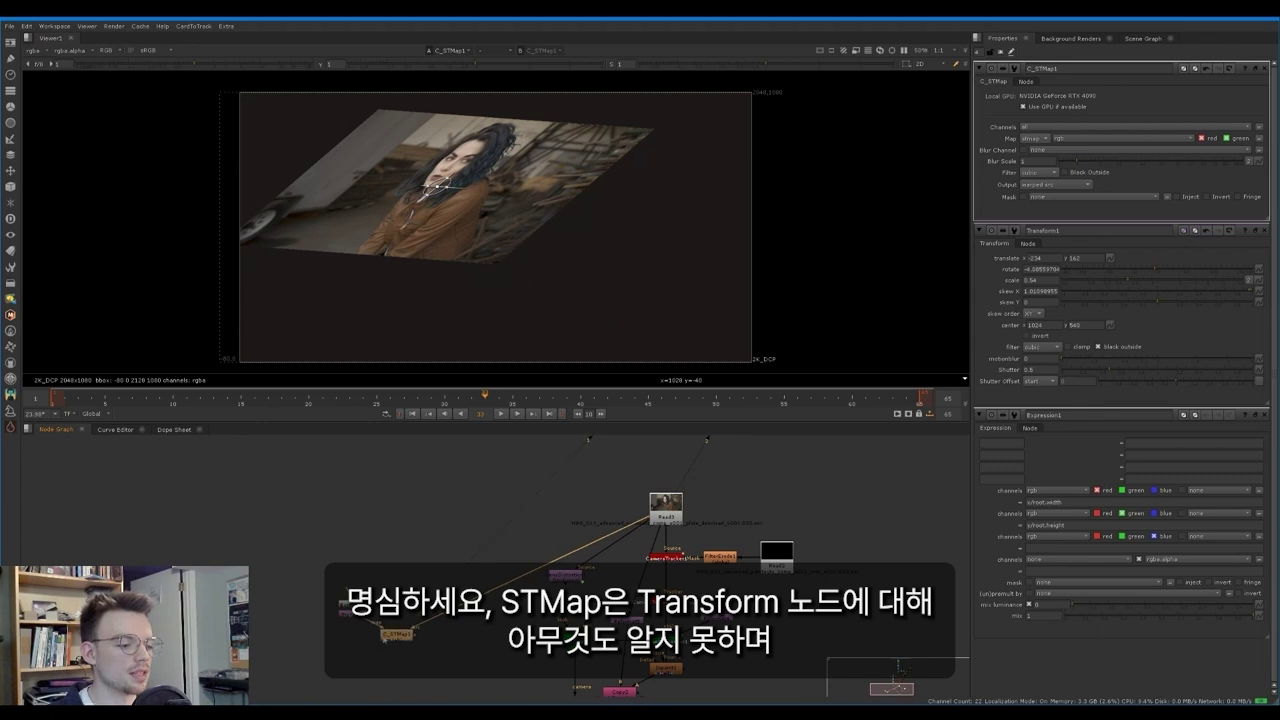
{"action": "scroll", "coordinate": [342, 622], "scroll_direction": "up", "scroll_amount": 3}
{"action": "double_click", "coordinate": [350, 600]}
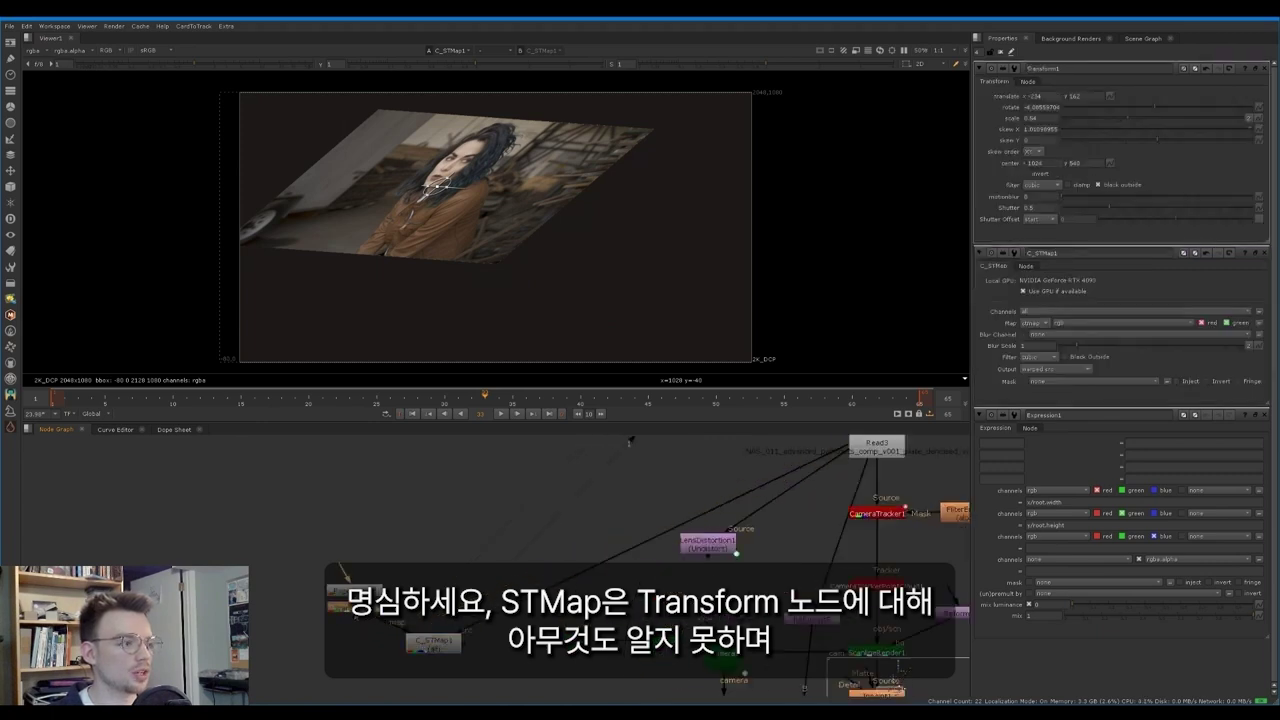
{"action": "key", "text": "1"}
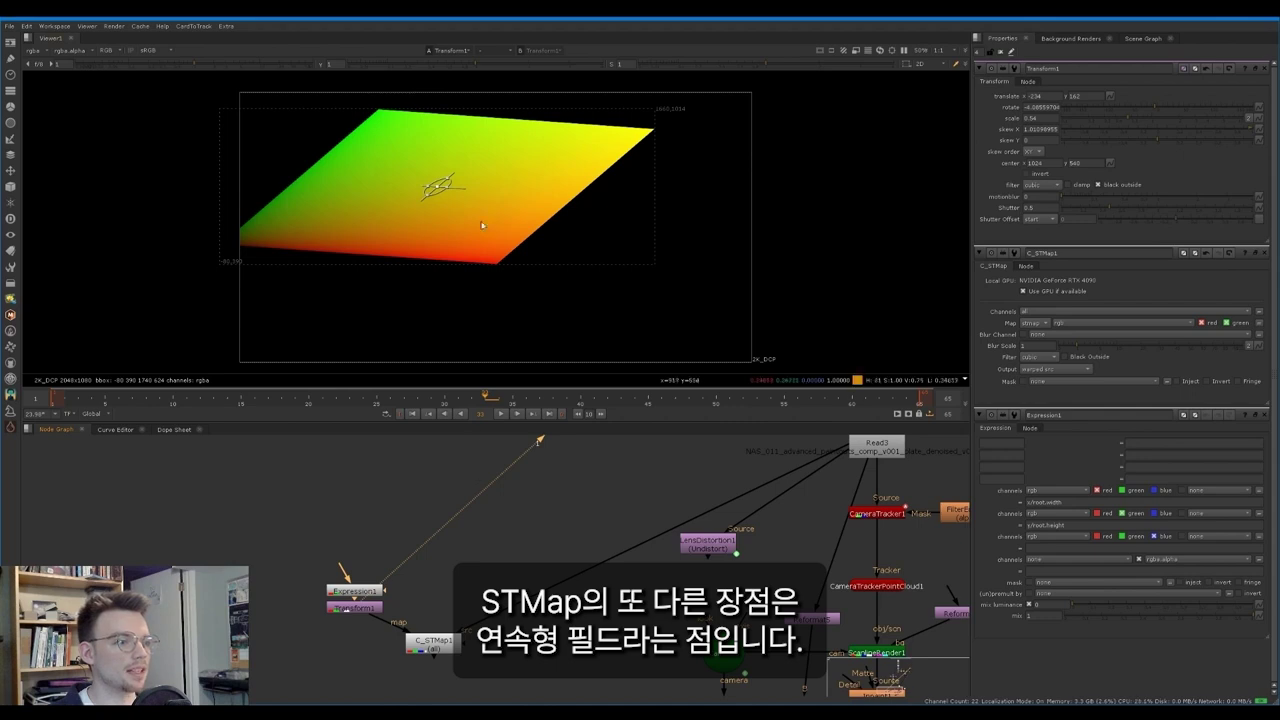
{"action": "scroll", "coordinate": [437, 193], "scroll_direction": "up", "scroll_amount": 5}
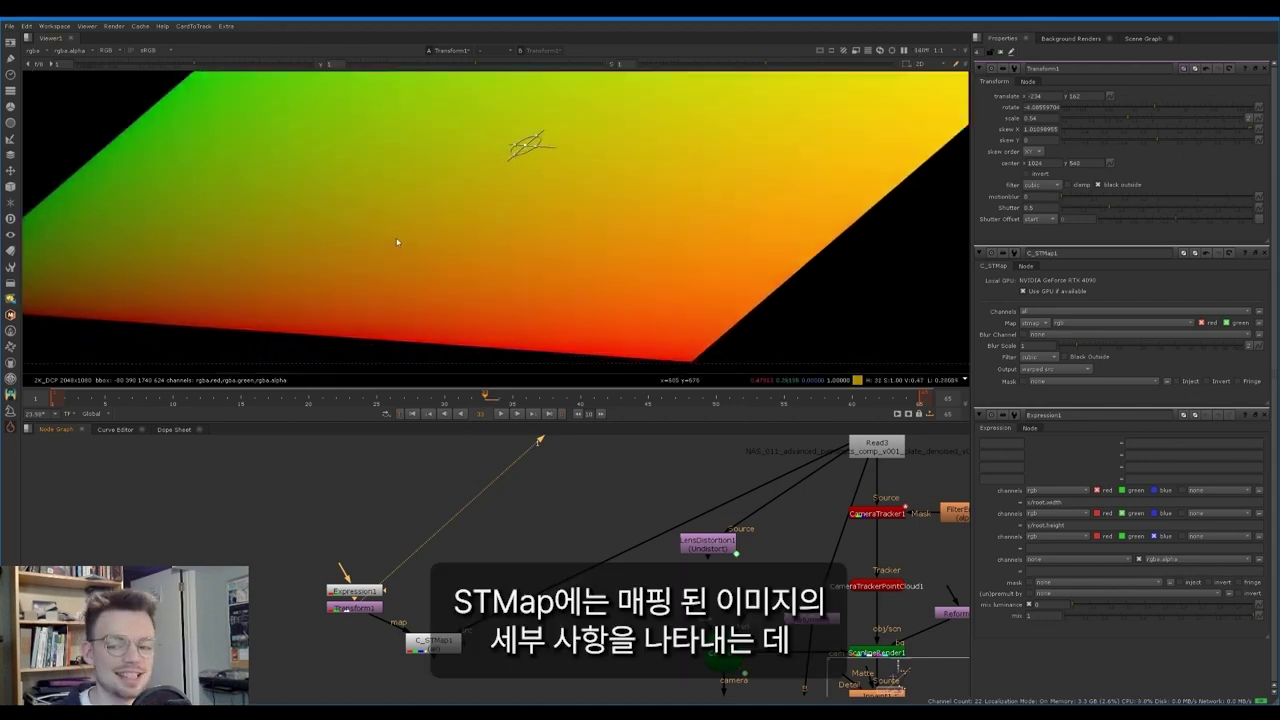
{"action": "scroll", "coordinate": [397, 220], "scroll_direction": "up", "scroll_amount": 3}
{"action": "scroll", "coordinate": [402, 202], "scroll_direction": "down", "scroll_amount": 5}
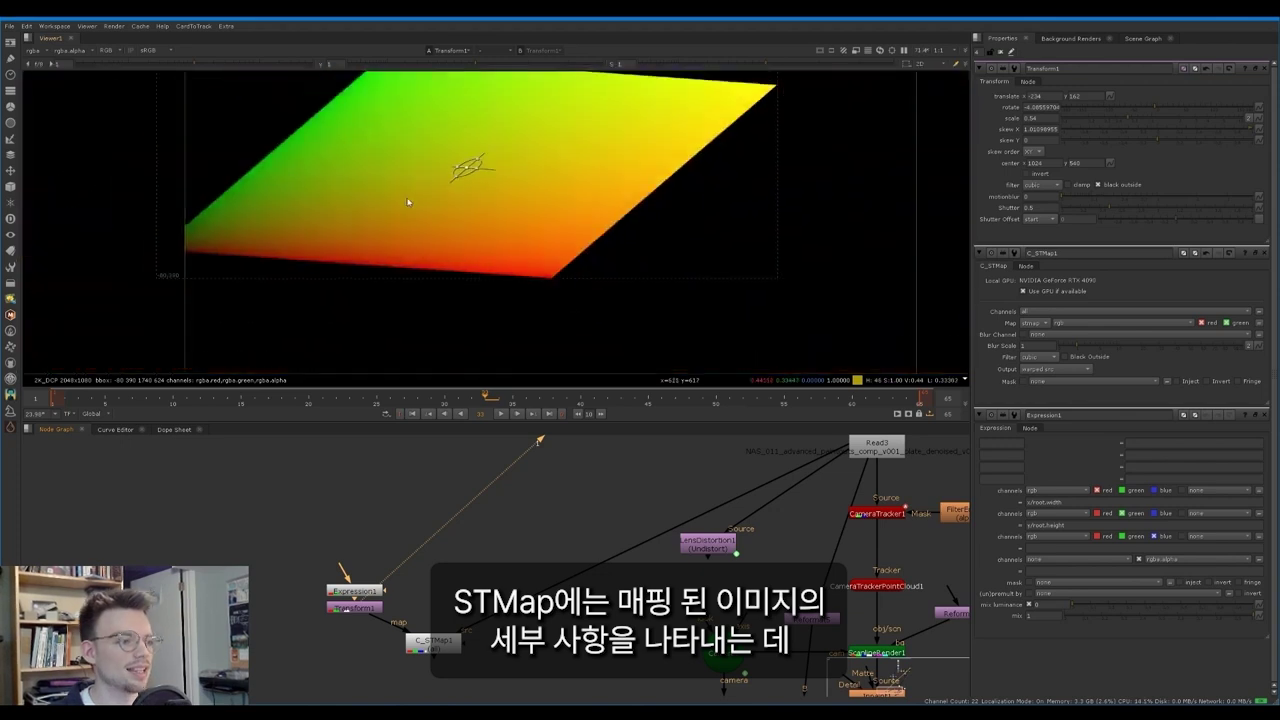
{"action": "left_click", "coordinate": [434, 641]}
{"action": "key", "text": "1"}
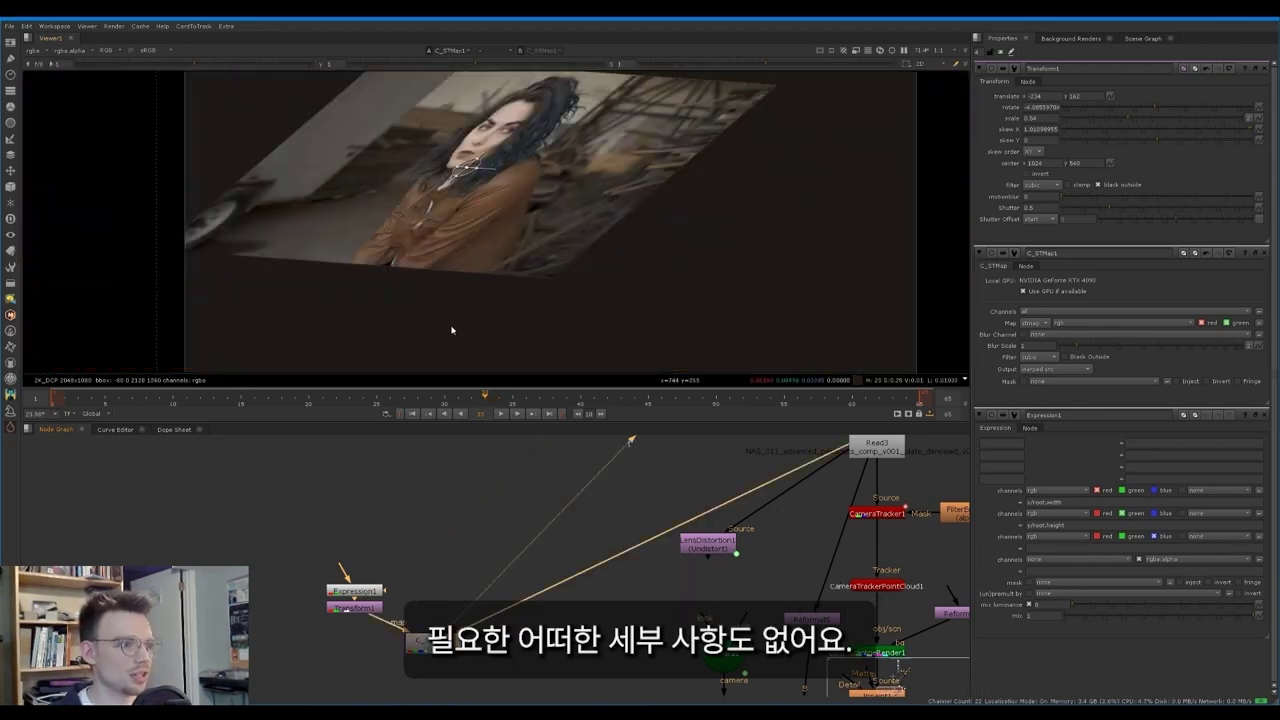
Step: Insert a Blur between Transform1 and C_STMap1 and raise its size to 71.5 while viewing the warped plate
{"action": "left_click", "coordinate": [356, 608]}
{"action": "key", "text": "1"}
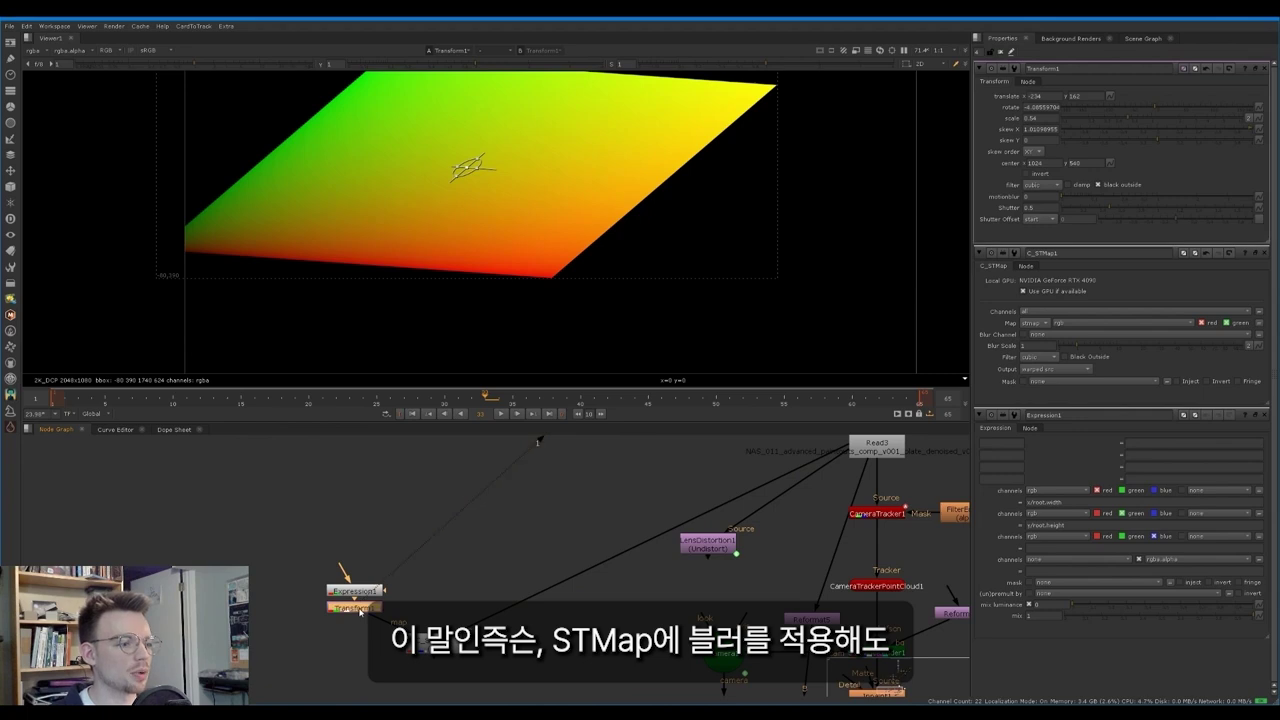
{"action": "key", "text": "b"}
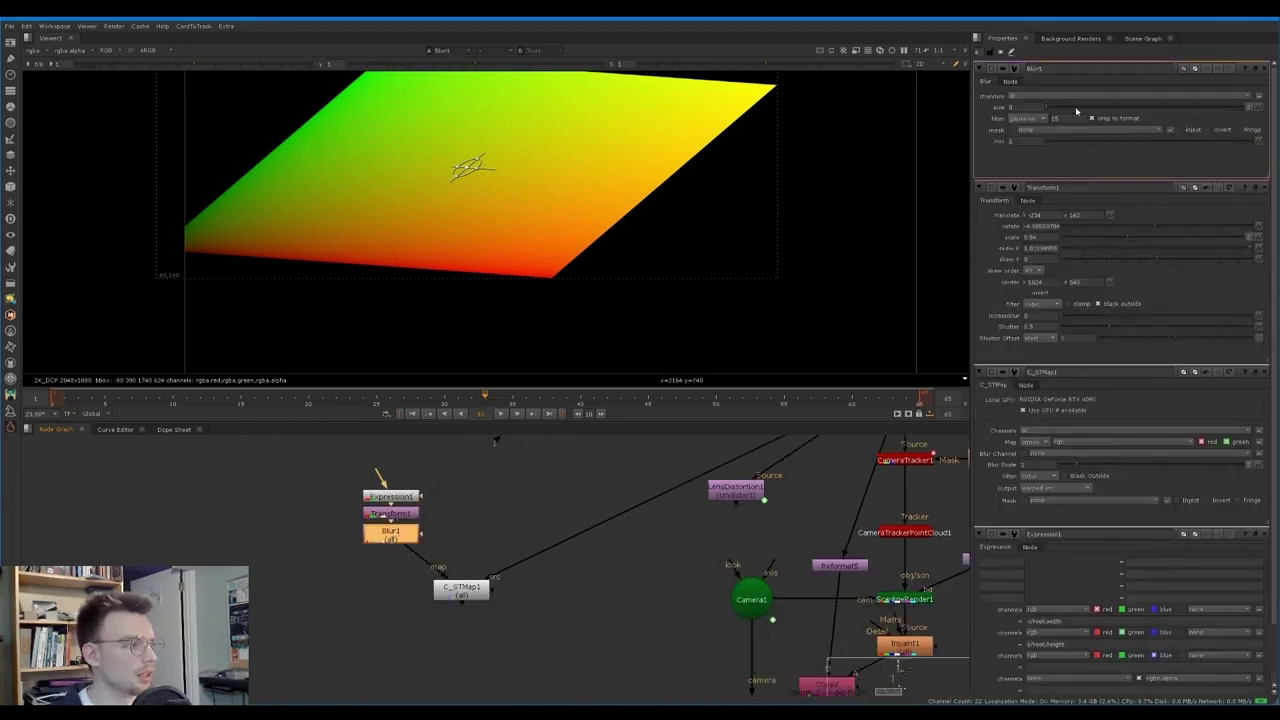
{"action": "left_click", "coordinate": [456, 588]}
{"action": "key", "text": "1"}
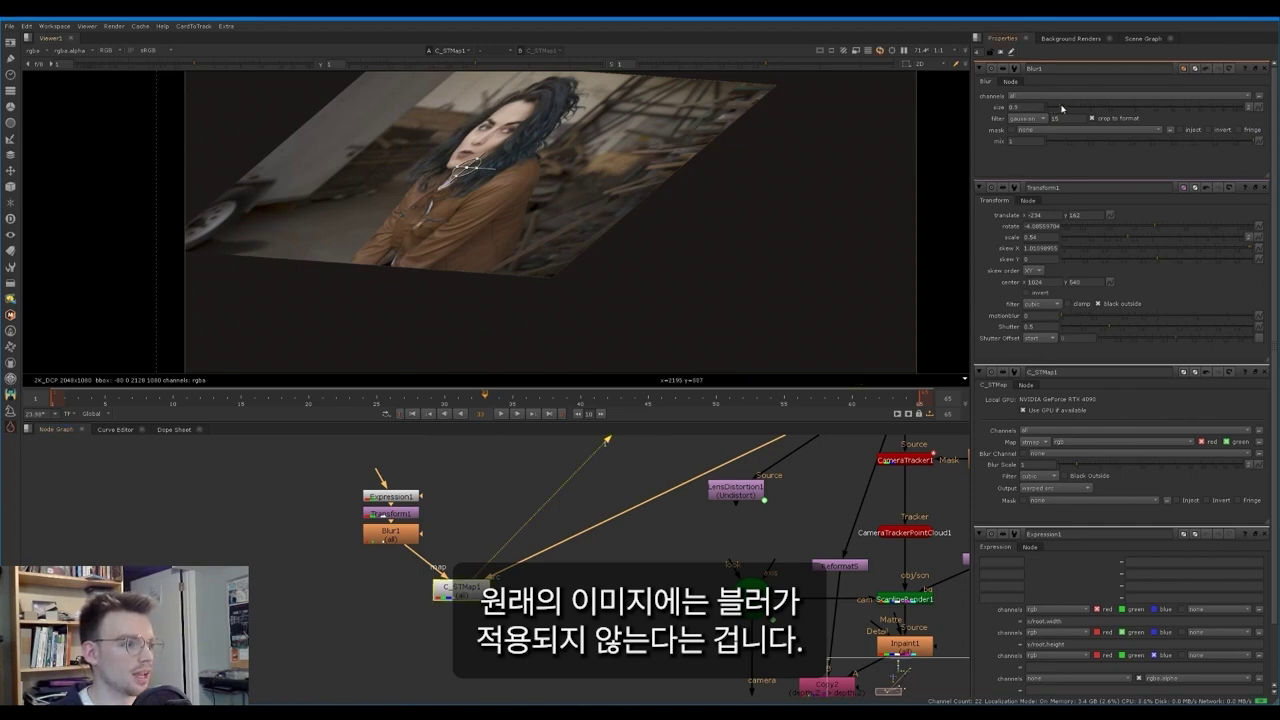
{"action": "left_click_drag", "start_coordinate": [1062, 107], "coordinate": [1215, 104]}
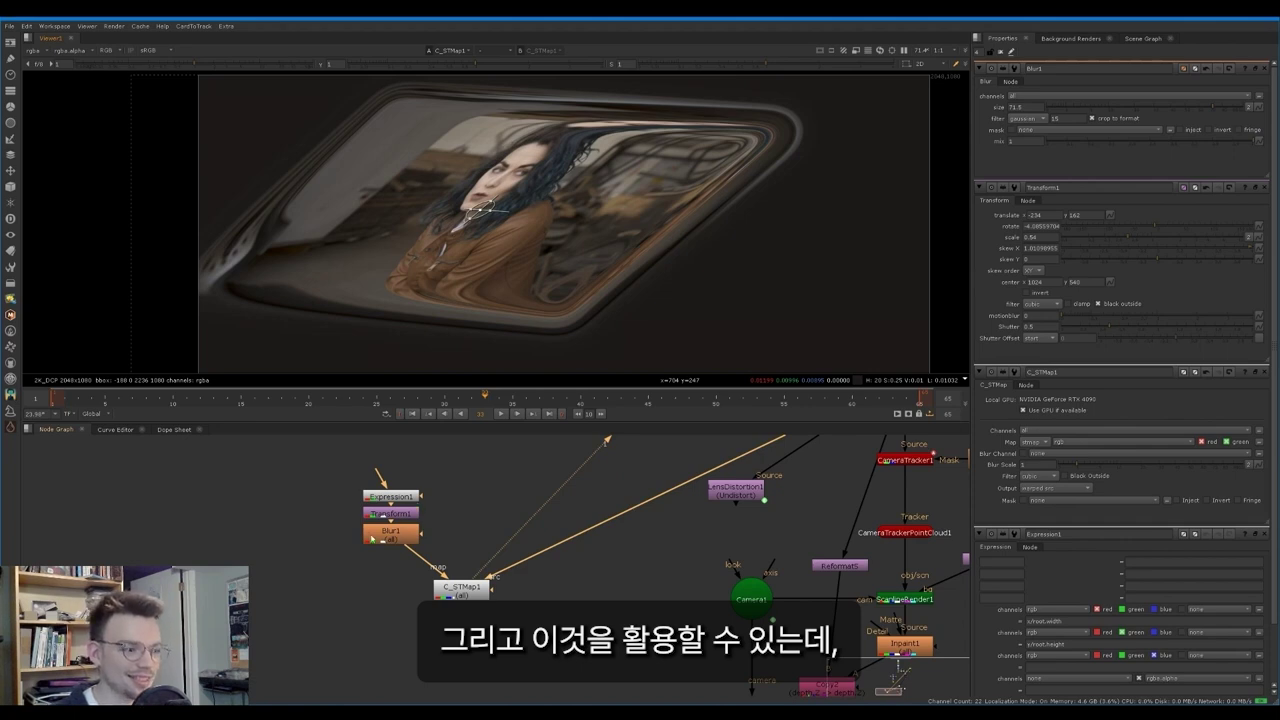
Step: Detach Expression1 from the Transform branch and connect it to the Reformat above the Copy node, replacing the denoised plate
{"action": "scroll", "coordinate": [253, 545], "scroll_direction": "down", "scroll_amount": 2}
{"action": "left_click", "coordinate": [359, 569]}
{"action": "left_click_drag", "start_coordinate": [264, 489], "coordinate": [452, 518]}
{"action": "middle_click_drag", "start_coordinate": [452, 518], "coordinate": [398, 567]}
{"action": "left_click_drag", "start_coordinate": [397, 560], "coordinate": [519, 541]}
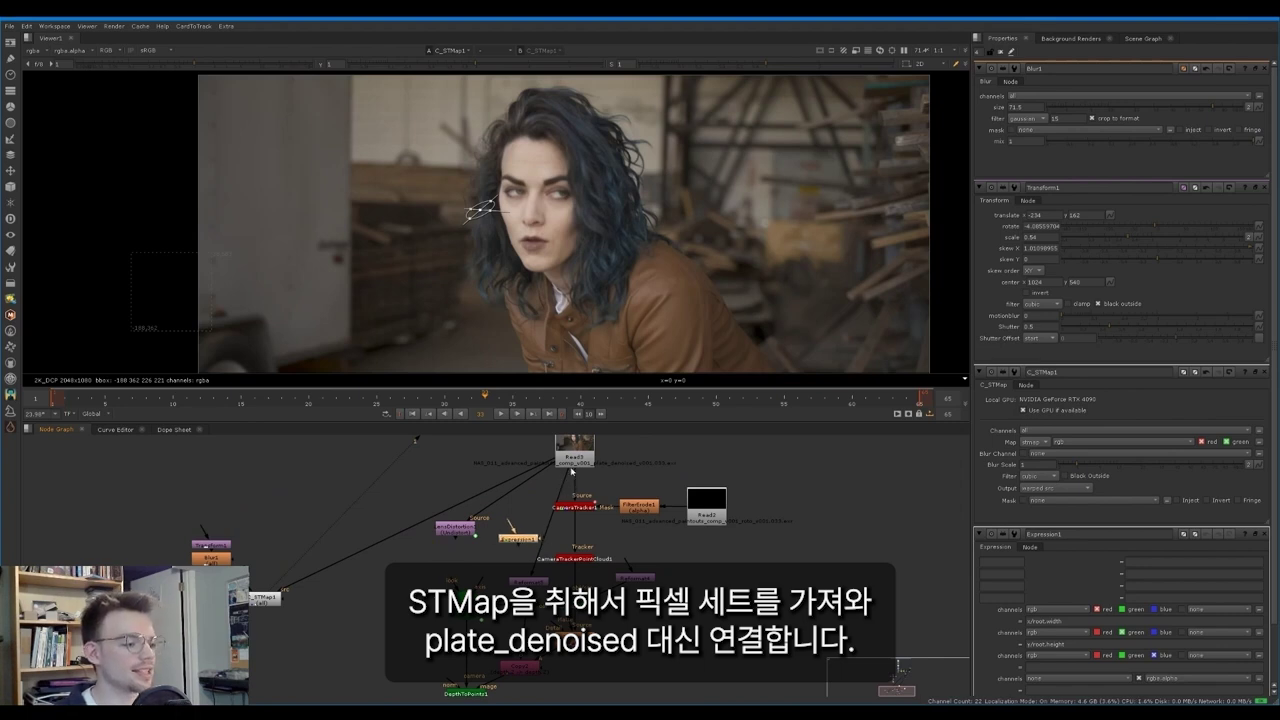
{"action": "left_click", "coordinate": [578, 464]}
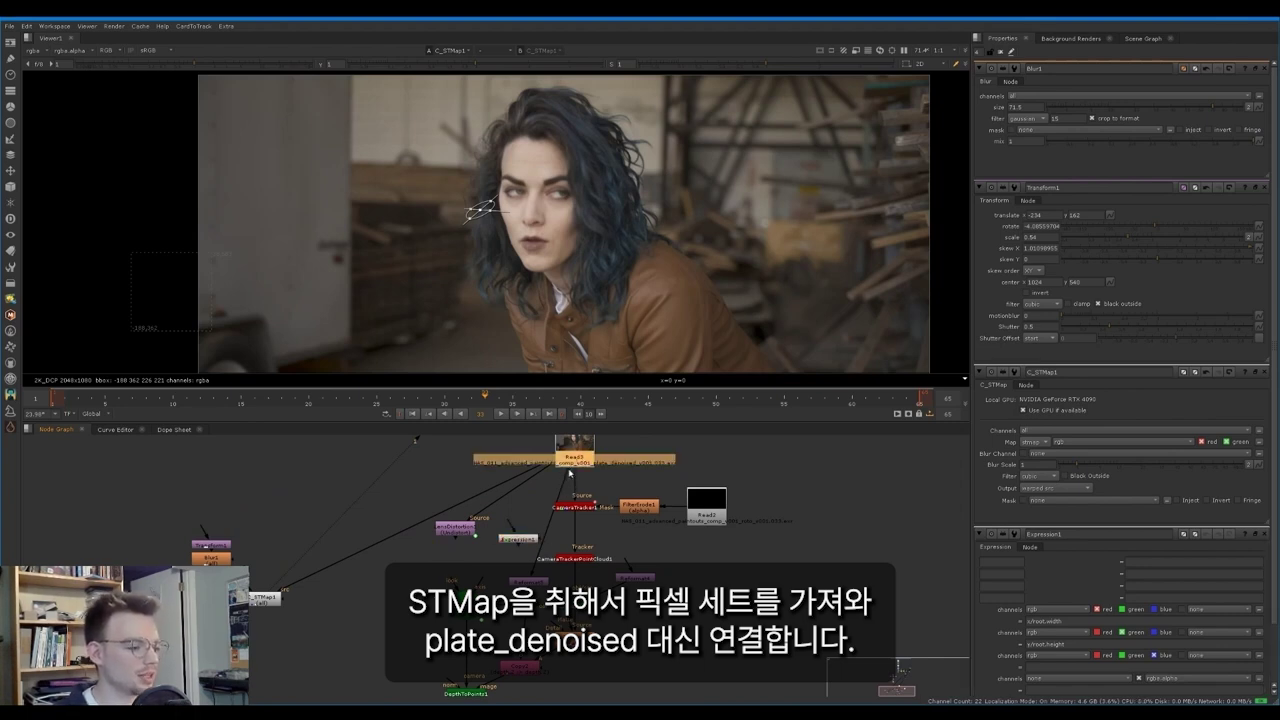
{"action": "middle_click_drag", "start_coordinate": [522, 501], "coordinate": [531, 491]}
{"action": "left_click_drag", "start_coordinate": [551, 487], "coordinate": [526, 528]}
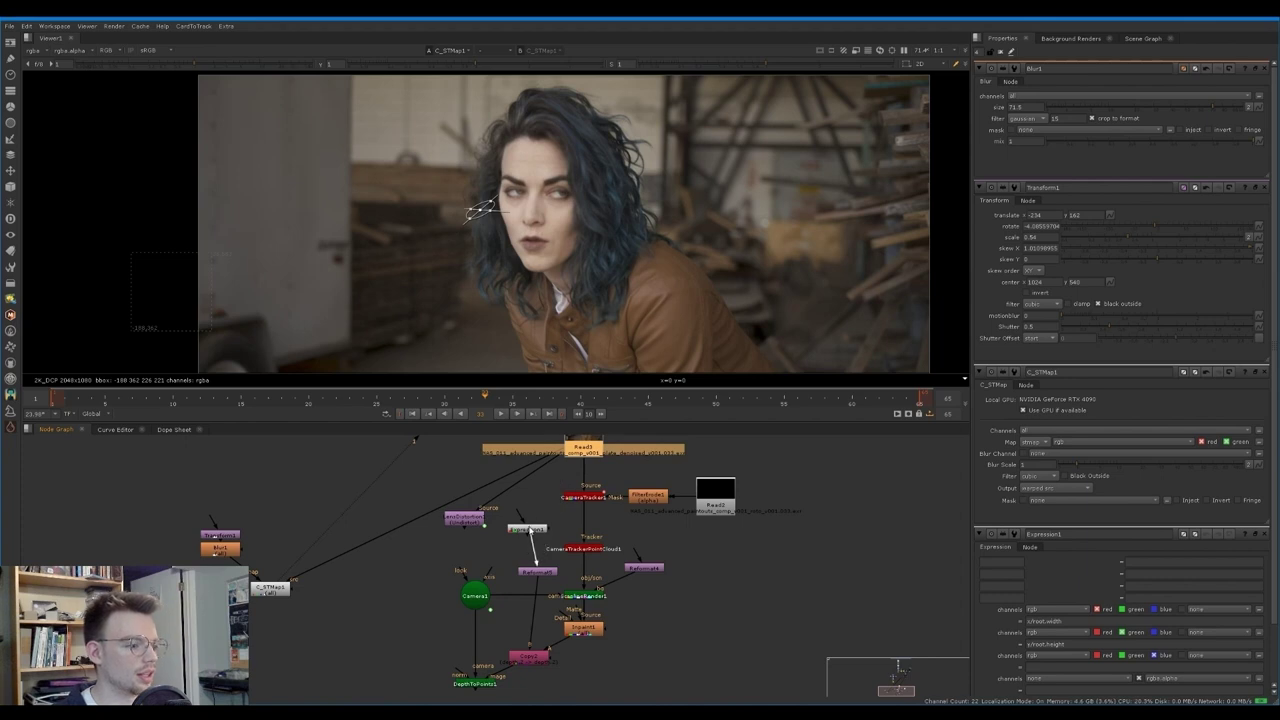
{"action": "left_click", "coordinate": [531, 574]}
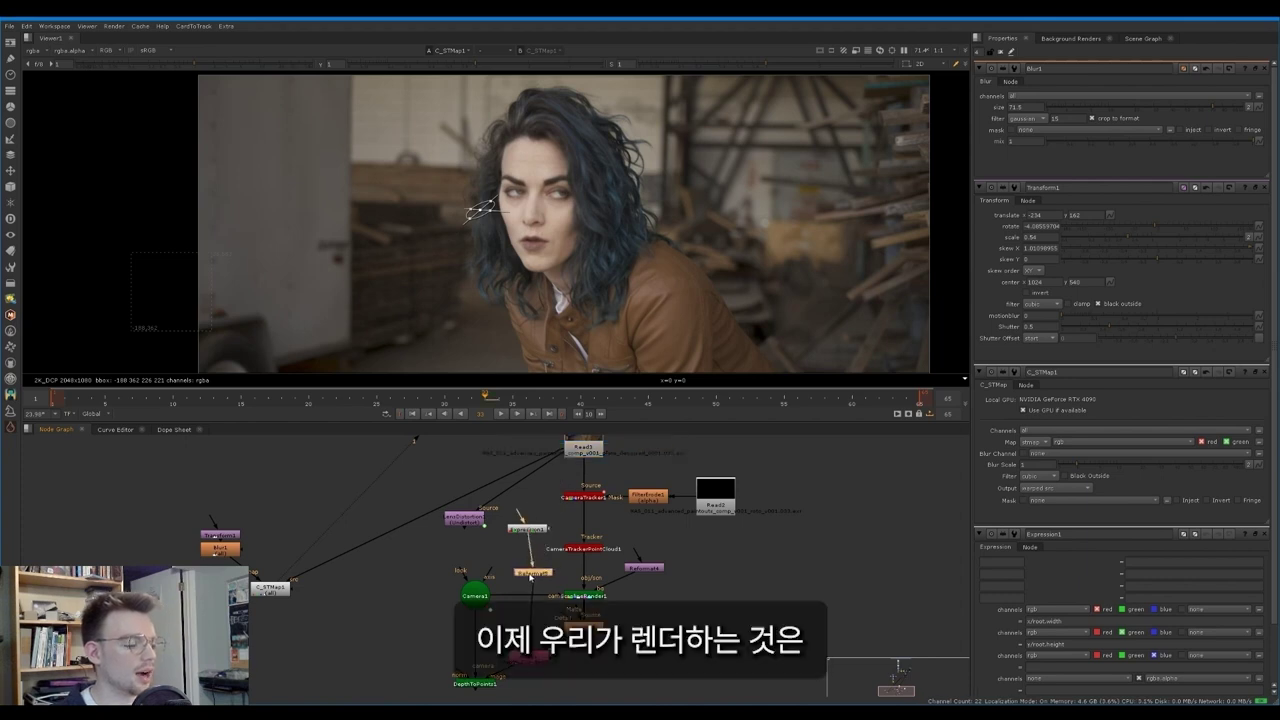
Step: Paste a copy of the ScanlineRender below DepthToPoints1, connect DepthToPoints1 and Camera1 to it, and view its STMap render
{"action": "left_click", "coordinate": [472, 688]}
{"action": "middle_click_drag", "start_coordinate": [590, 605], "coordinate": [576, 543]}
{"action": "left_click", "coordinate": [574, 538]}
{"action": "key", "text": "ctrl+c"}
{"action": "left_click", "coordinate": [527, 656]}
{"action": "key", "text": "ctrl+v"}
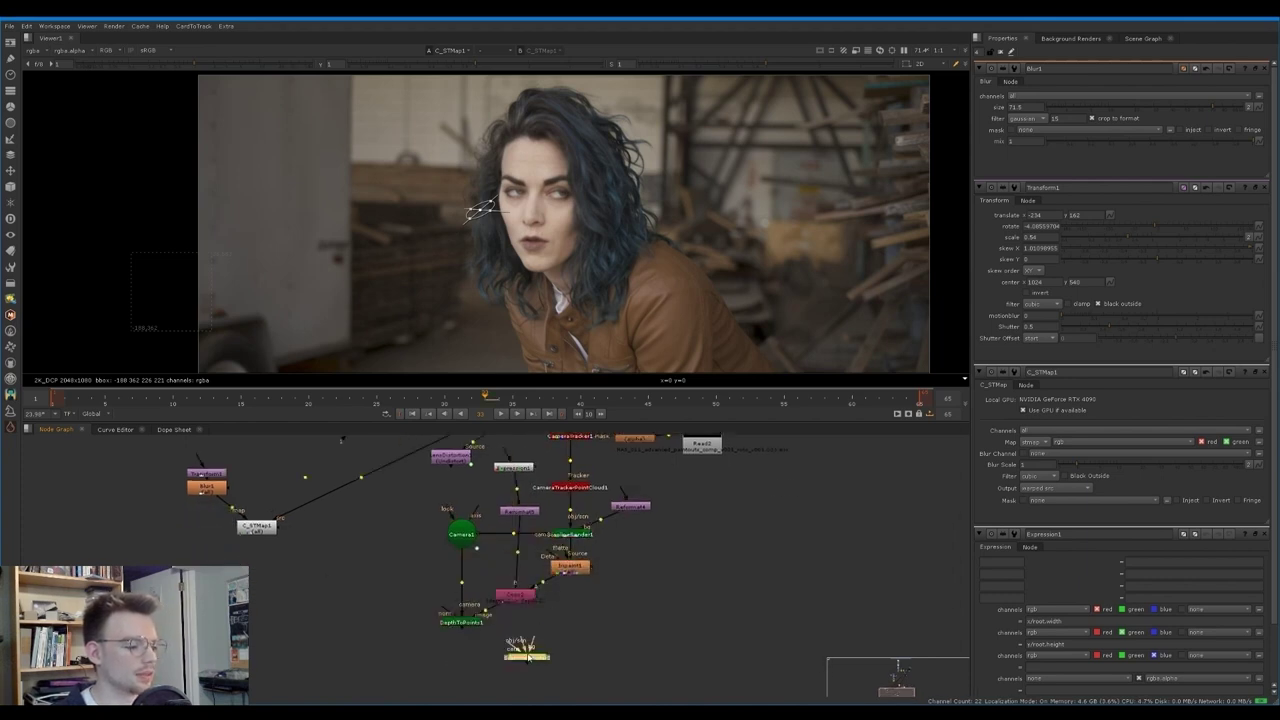
{"action": "left_click_drag", "start_coordinate": [528, 658], "coordinate": [532, 658]}
{"action": "left_click_drag", "start_coordinate": [475, 628], "coordinate": [503, 582]}
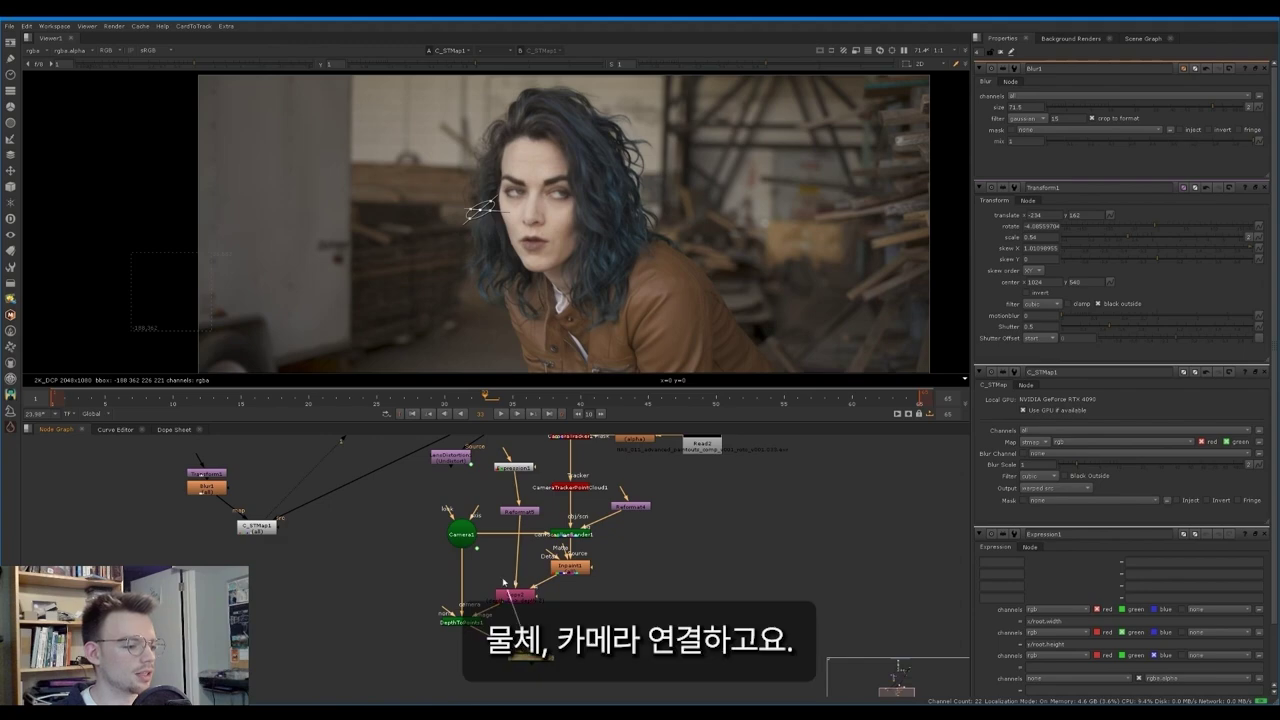
{"action": "key", "text": "1"}
{"action": "double_click", "coordinate": [541, 660]}
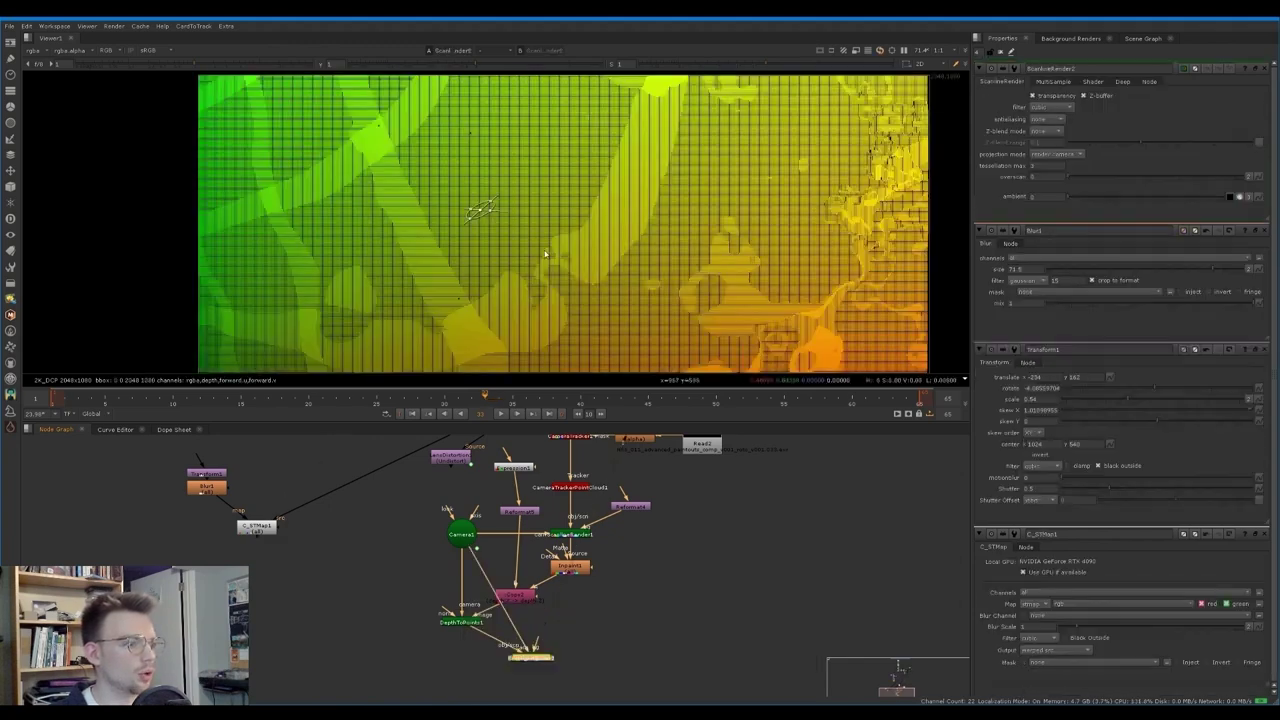
{"action": "scroll", "coordinate": [551, 249], "scroll_direction": "down", "scroll_amount": 2}
{"action": "scroll", "coordinate": [612, 222], "scroll_direction": "up", "scroll_amount": 2}
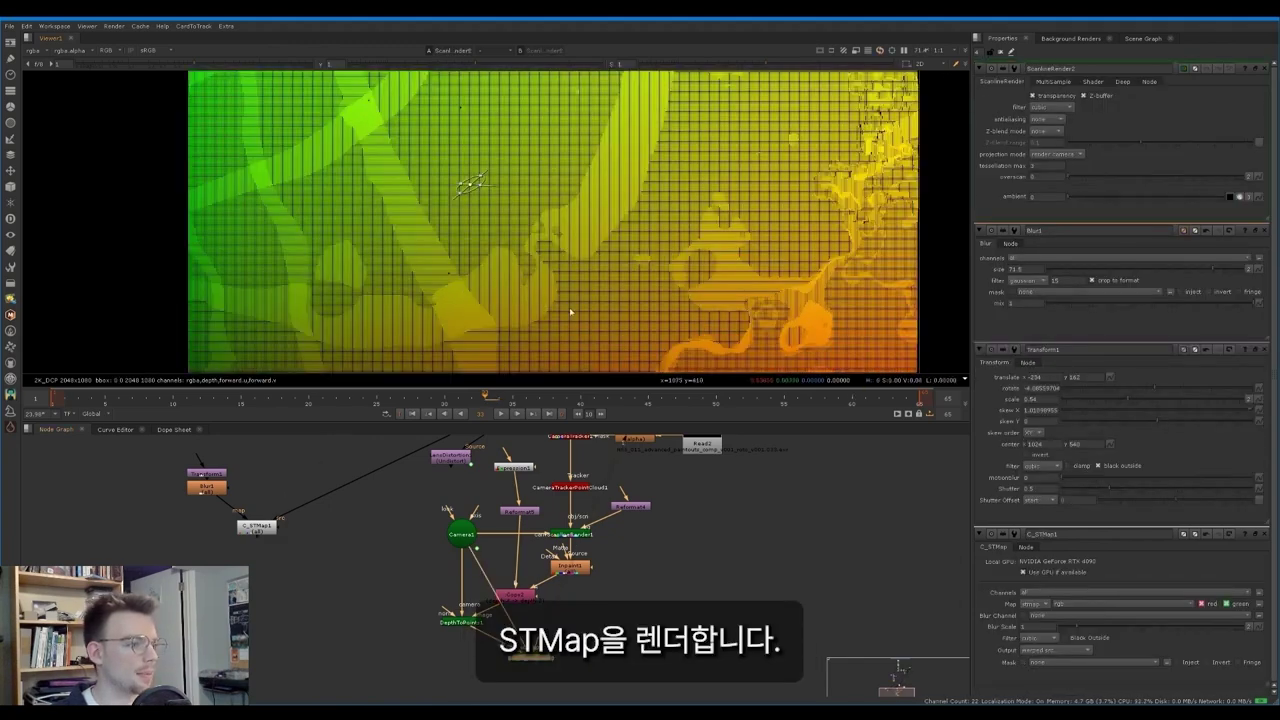
Step: Lower DepthToPoints1's point detail to about 0.068 and raise its point size to about 4.95 while viewing the ScanlineRender2 output
{"action": "double_click", "coordinate": [460, 624]}
{"action": "left_click", "coordinate": [207, 488]}
{"action": "key", "text": "1"}
{"action": "double_click", "coordinate": [210, 489]}
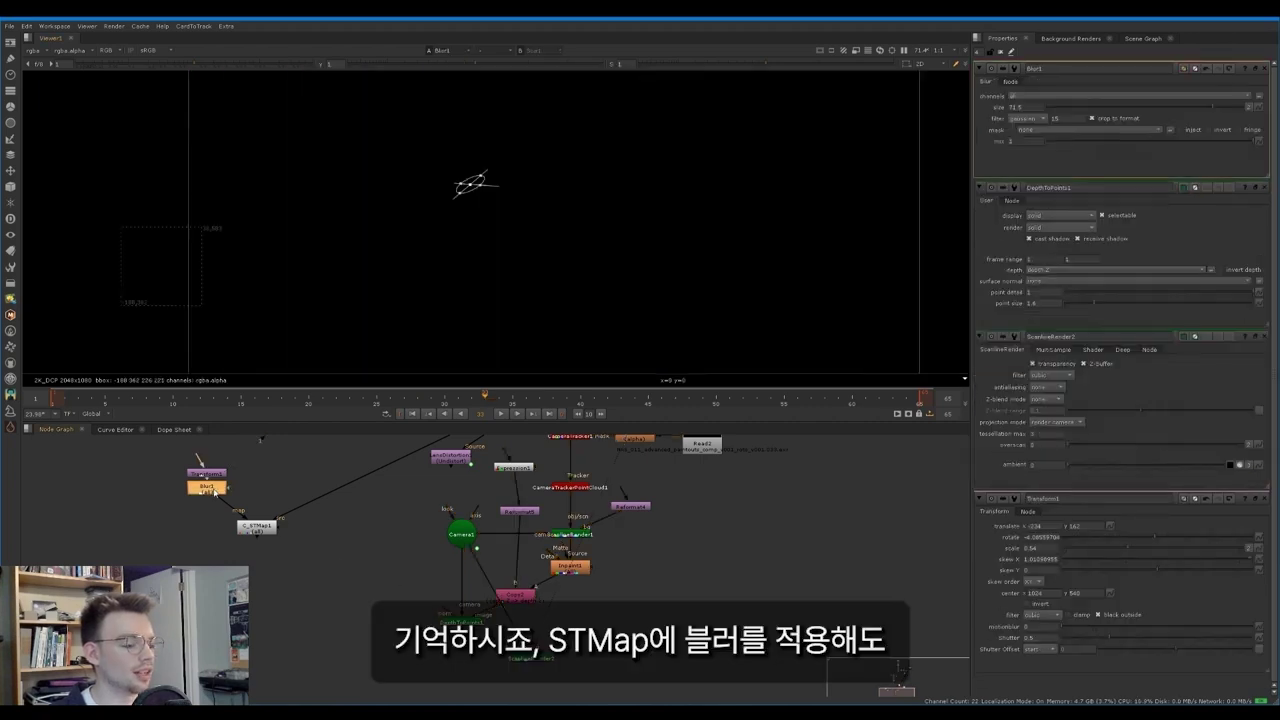
{"action": "left_click", "coordinate": [531, 658]}
{"action": "key", "text": "1"}
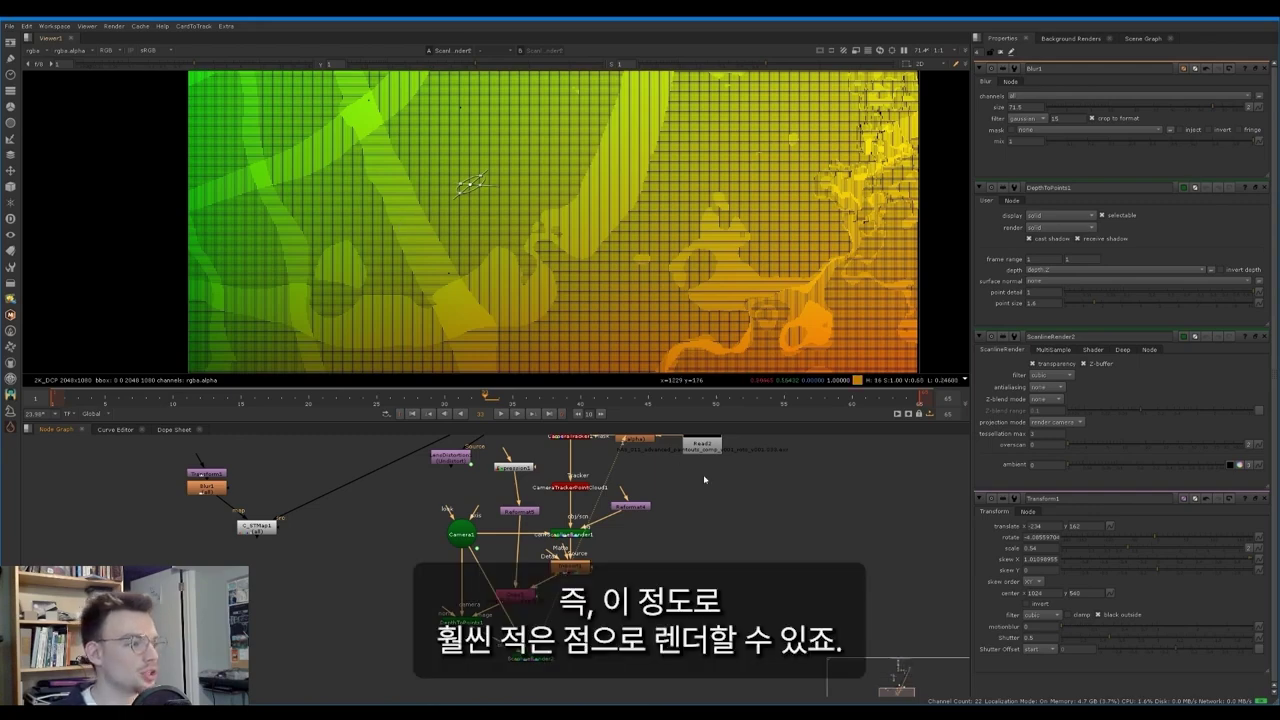
{"action": "double_click", "coordinate": [462, 622]}
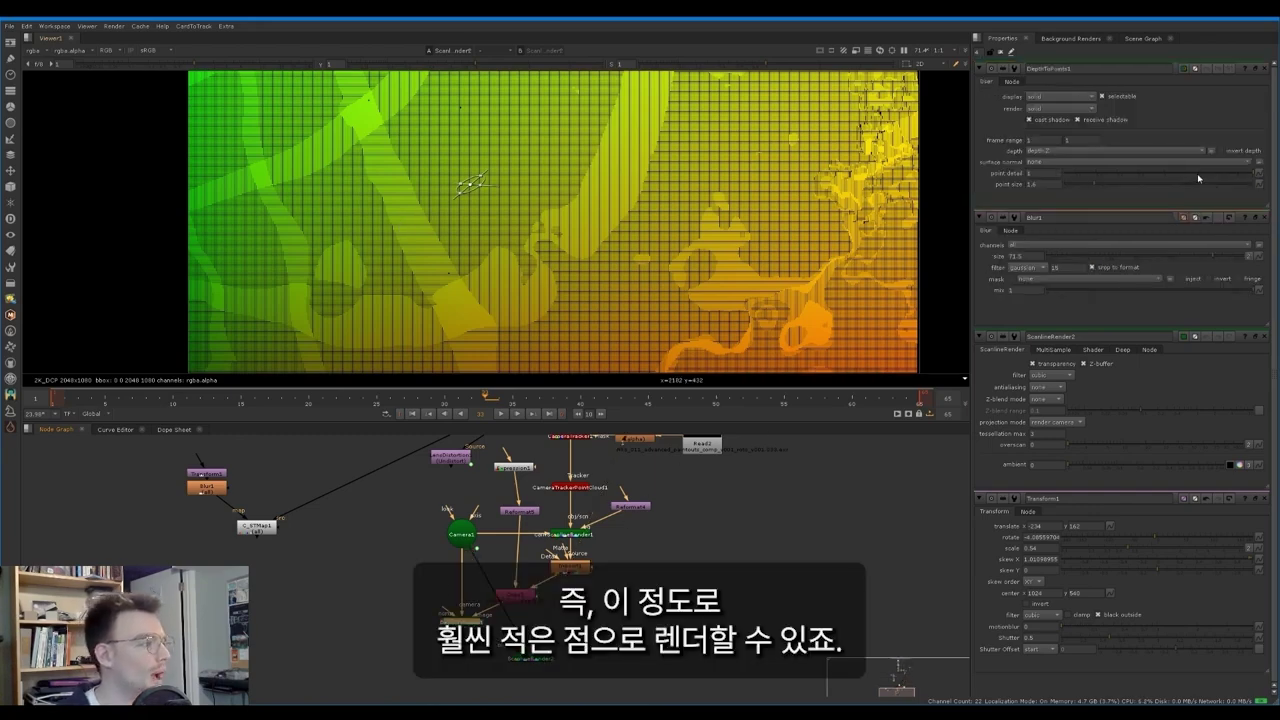
{"action": "left_click_drag", "start_coordinate": [1197, 173], "coordinate": [1114, 177]}
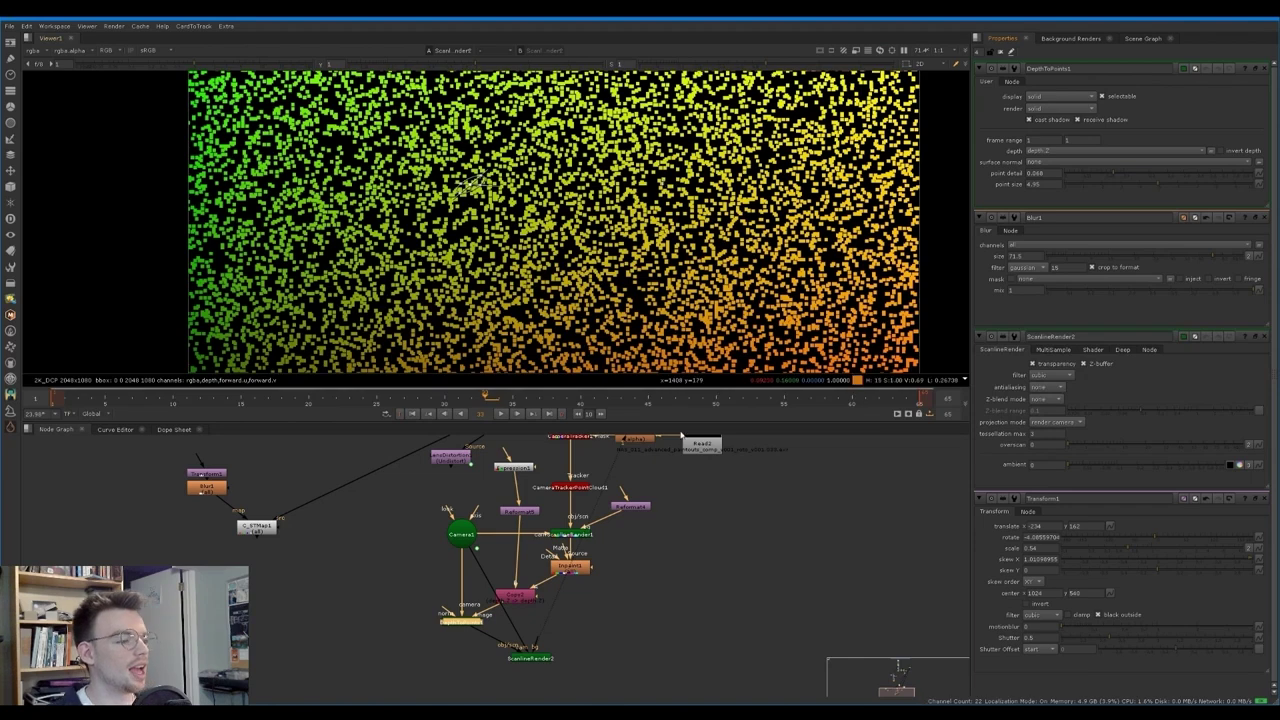
Step: Add a Blur of size about 18.5 after ScanlineRender2, followed by an Unpremult node
{"action": "middle_click_drag", "start_coordinate": [564, 643], "coordinate": [564, 604]}
{"action": "left_click", "coordinate": [531, 617]}
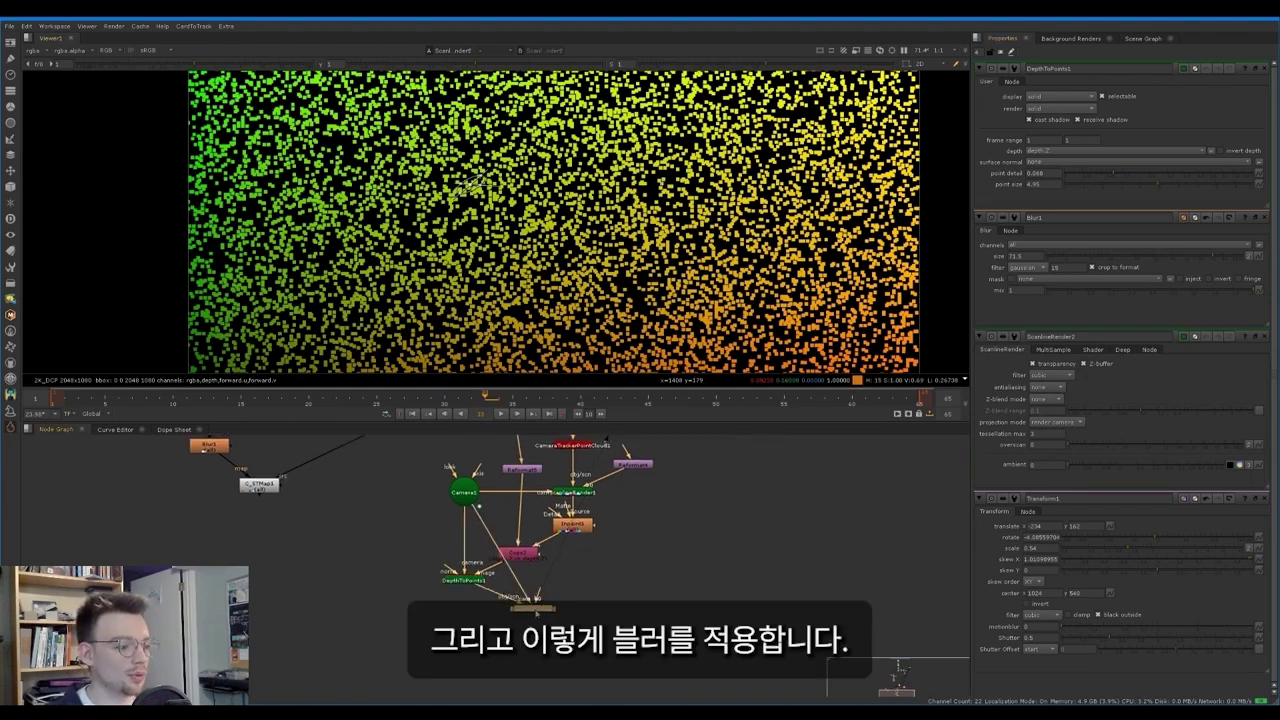
{"action": "key", "text": "b"}
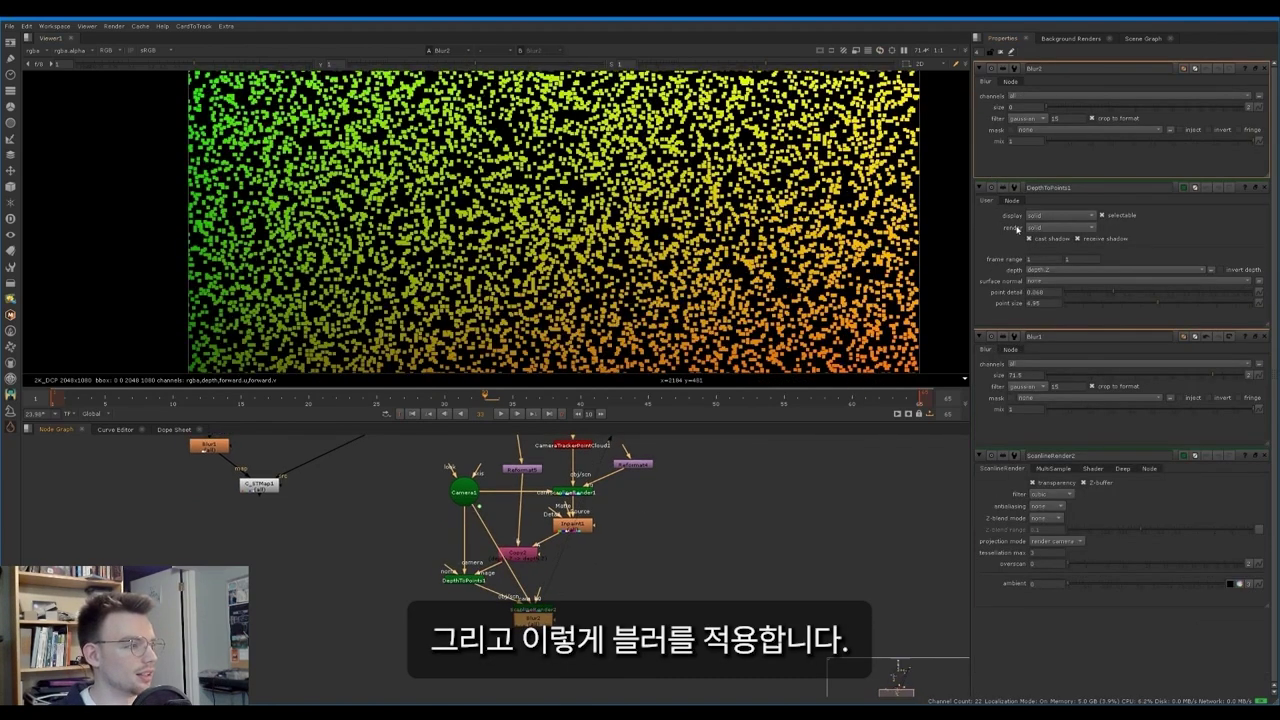
{"action": "left_click_drag", "start_coordinate": [1047, 107], "coordinate": [1132, 109]}
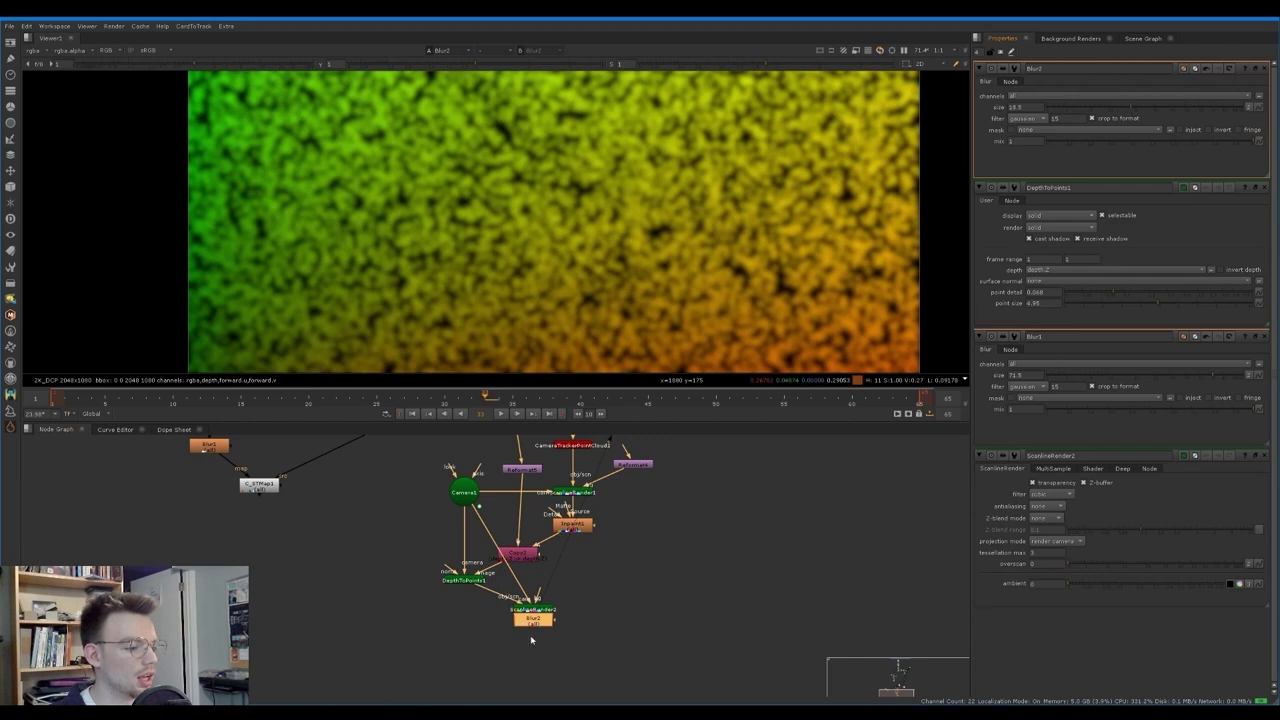
{"action": "key", "text": "Tab"}
{"action": "type", "text": "unpre"}
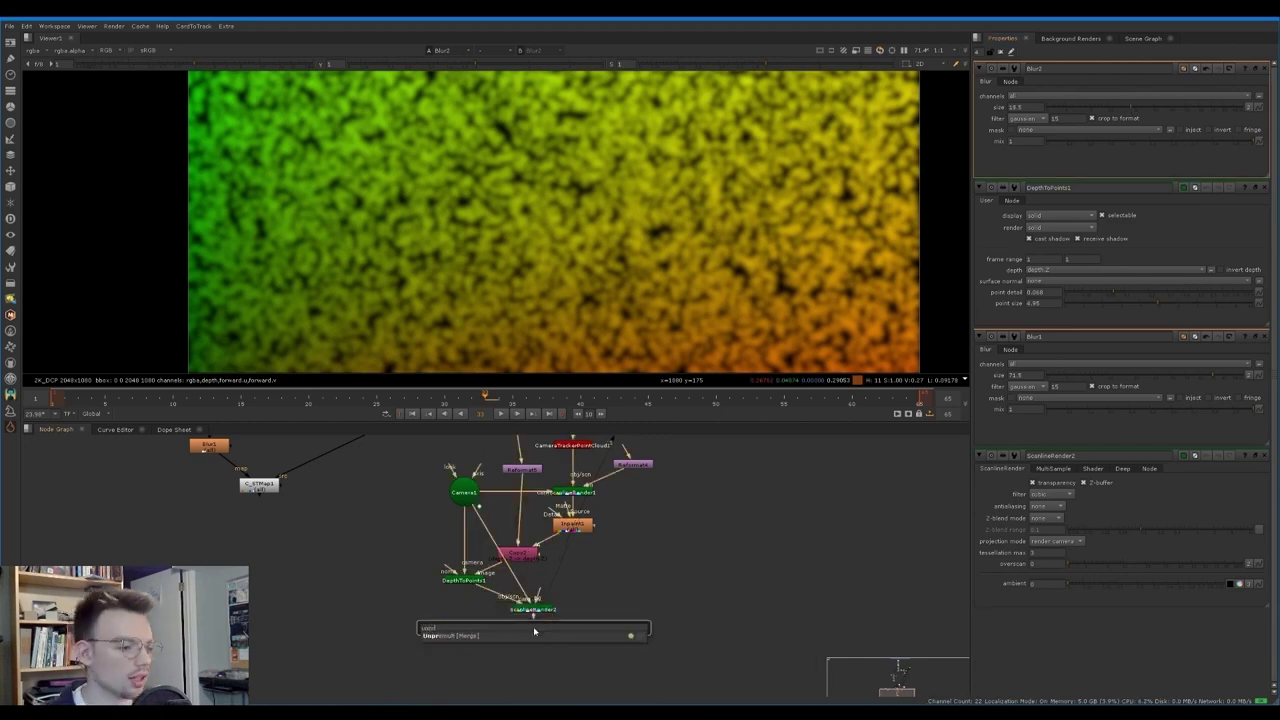
{"action": "key", "text": "Return"}
Step: Check the lower edge of the unpremultiplied STMap and increase Blur2's size to about 60
{"action": "scroll", "coordinate": [470, 260], "scroll_direction": "down", "scroll_amount": 2}
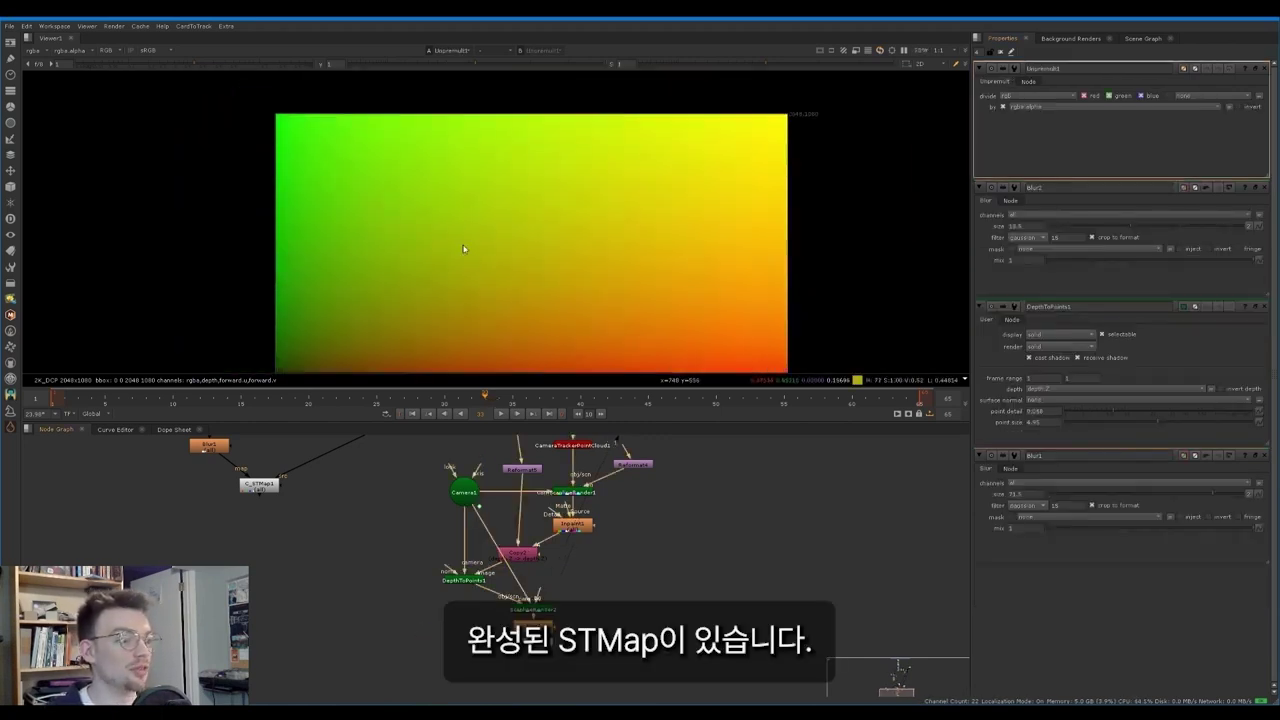
{"action": "middle_click_drag", "start_coordinate": [489, 251], "coordinate": [496, 205]}
{"action": "scroll", "coordinate": [409, 328], "scroll_direction": "up", "scroll_amount": 2}
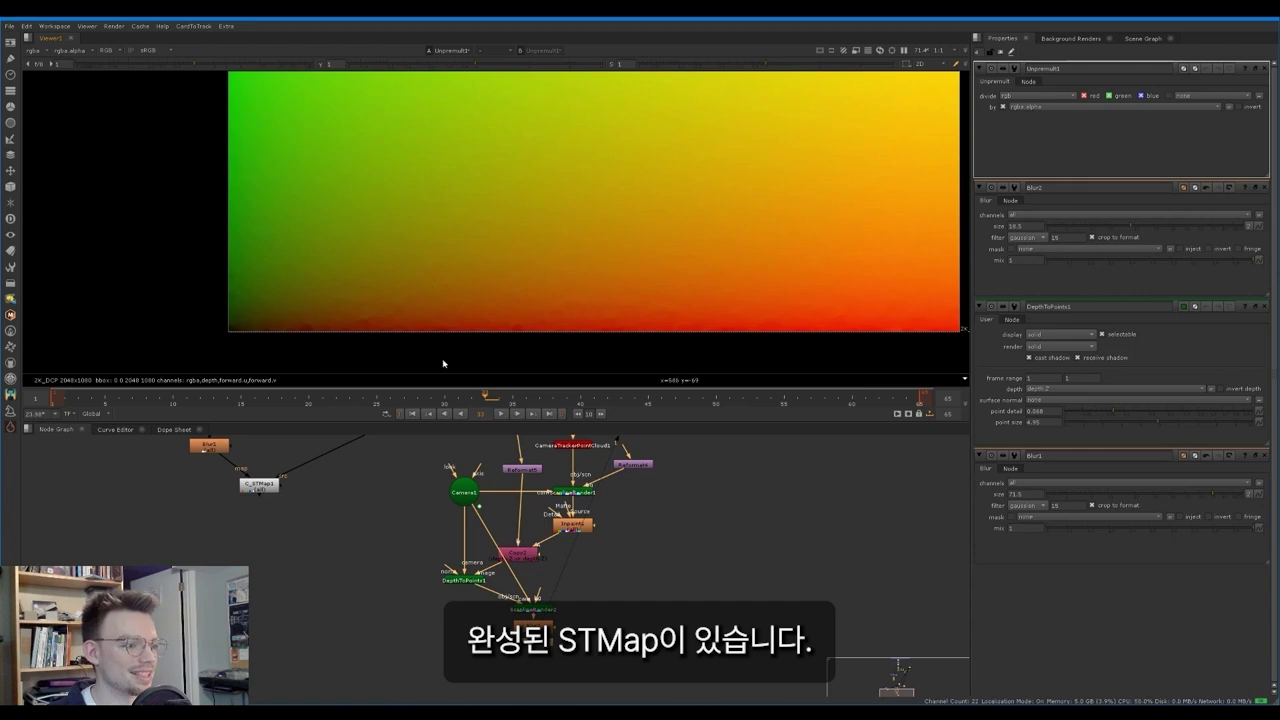
{"action": "scroll", "coordinate": [398, 305], "scroll_direction": "up", "scroll_amount": 2}
{"action": "double_click", "coordinate": [534, 629]}
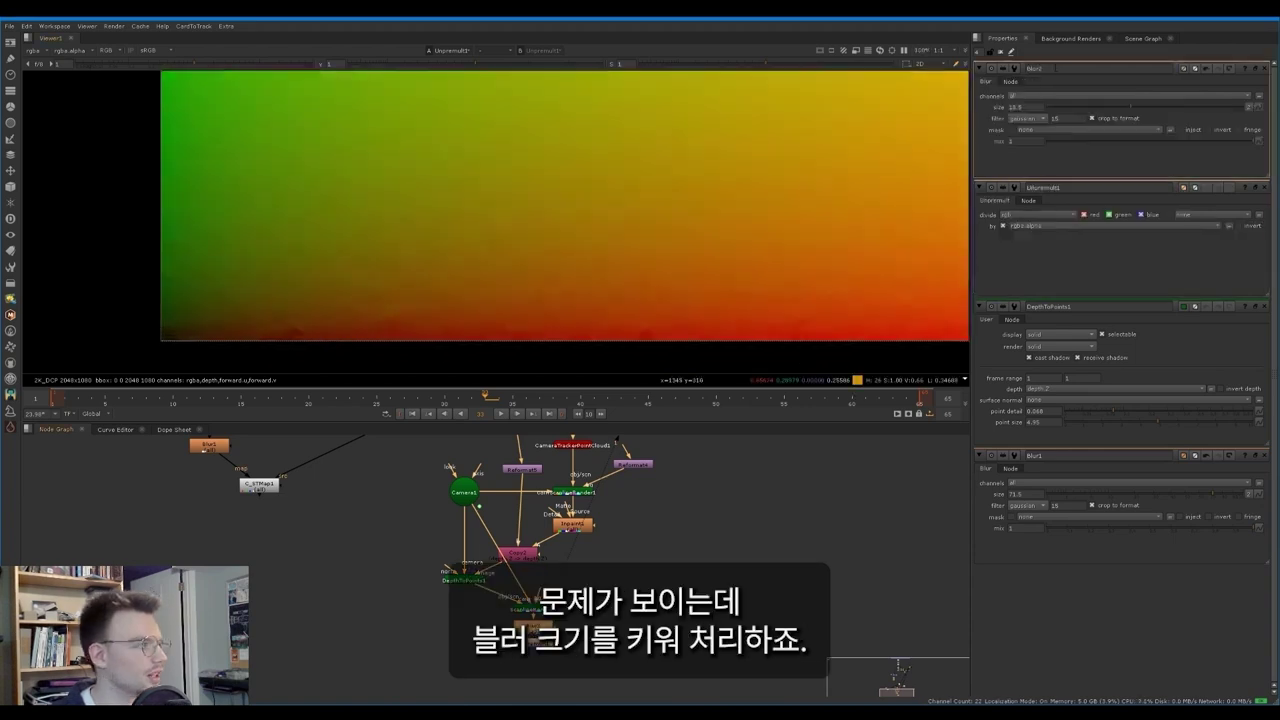
{"action": "left_click_drag", "start_coordinate": [1144, 109], "coordinate": [1200, 106]}
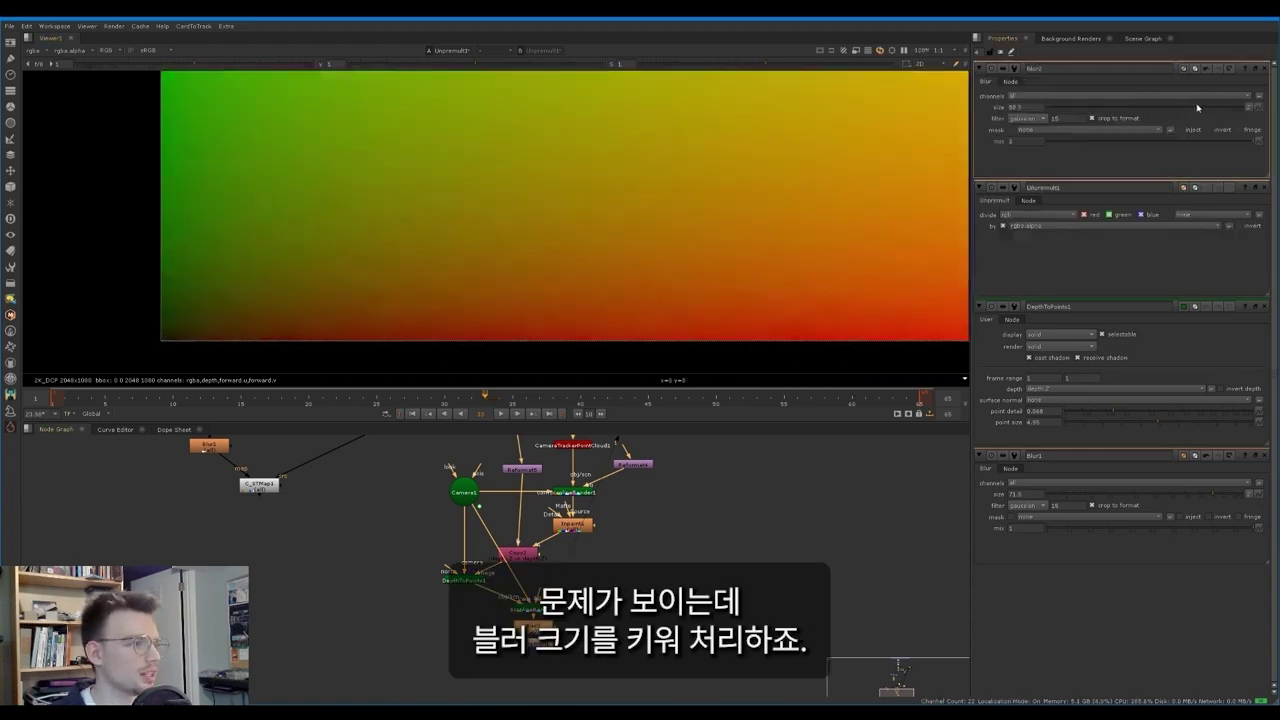
Step: Connect Unpremult1 to C_STMap1's map input and view the plate warped by the new STMap
{"action": "scroll", "coordinate": [607, 168], "scroll_direction": "down", "scroll_amount": 3}
{"action": "middle_click_drag", "start_coordinate": [605, 186], "coordinate": [588, 226]}
{"action": "scroll", "coordinate": [584, 223], "scroll_direction": "up", "scroll_amount": 1}
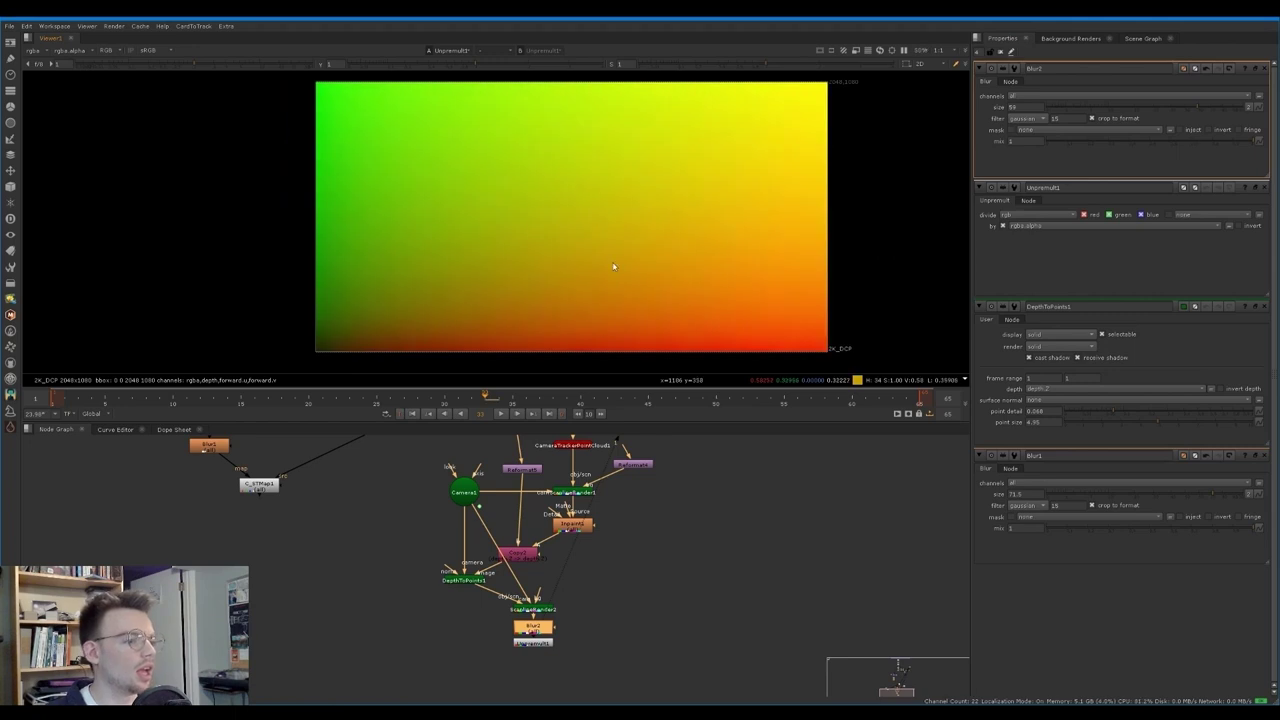
{"action": "middle_click_drag", "start_coordinate": [295, 568], "coordinate": [303, 546]}
{"action": "scroll", "coordinate": [303, 546], "scroll_direction": "up", "scroll_amount": 1}
{"action": "left_click", "coordinate": [263, 457]}
{"action": "scroll", "coordinate": [269, 474], "scroll_direction": "down", "scroll_amount": 3}
{"action": "middle_click_drag", "start_coordinate": [269, 480], "coordinate": [272, 514]}
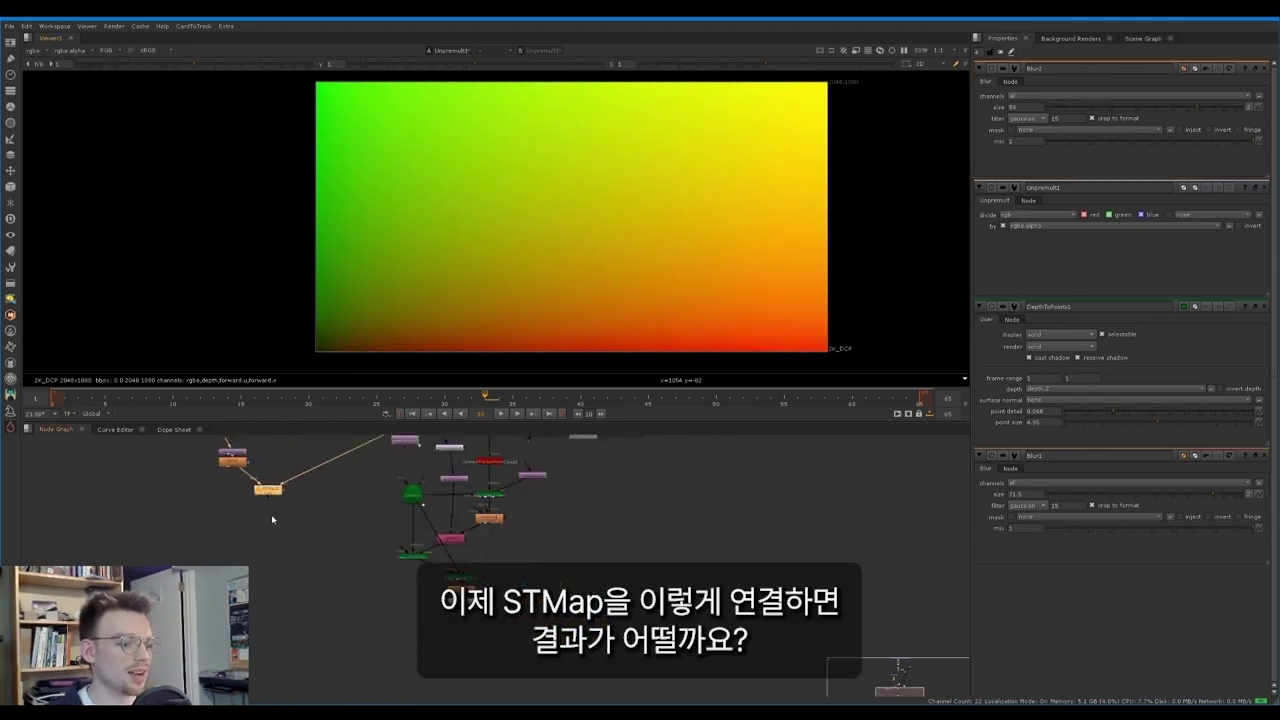
{"action": "left_click_drag", "start_coordinate": [464, 628], "coordinate": [460, 578]}
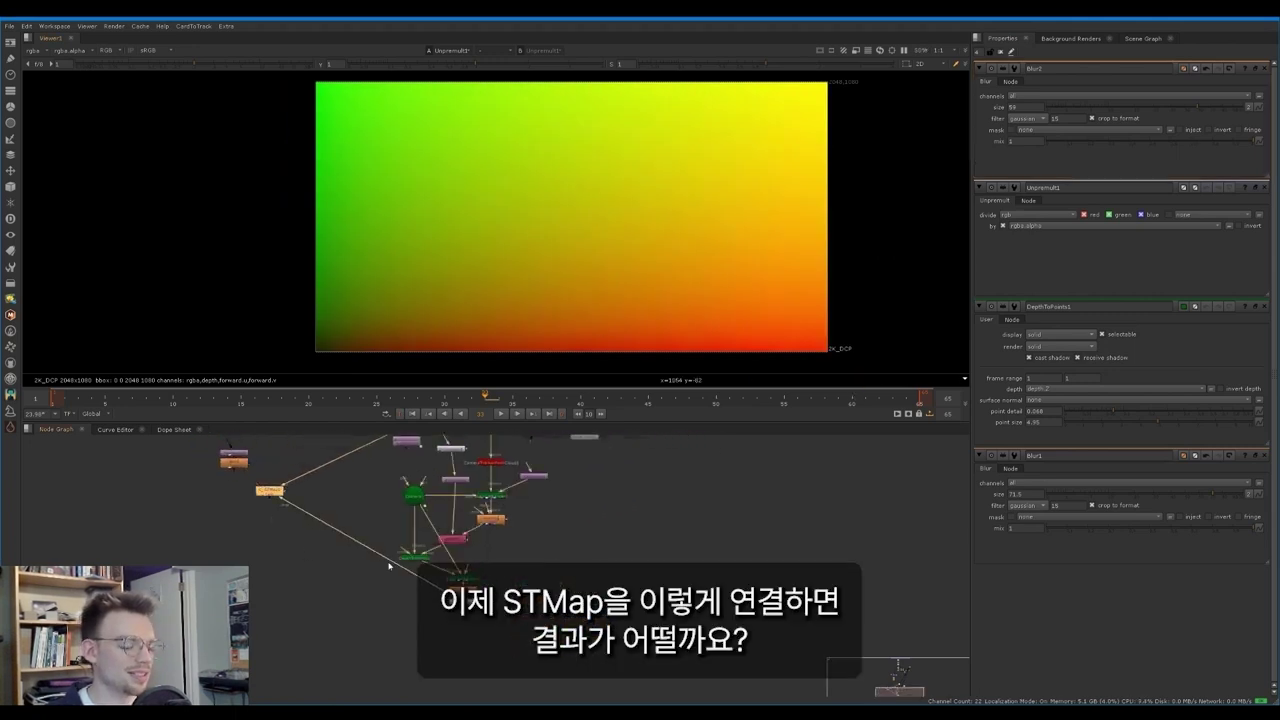
{"action": "key", "text": "1"}
Step: Open C_STMap1's properties and move the node down beside the point-cloud branch
{"action": "double_click", "coordinate": [273, 496]}
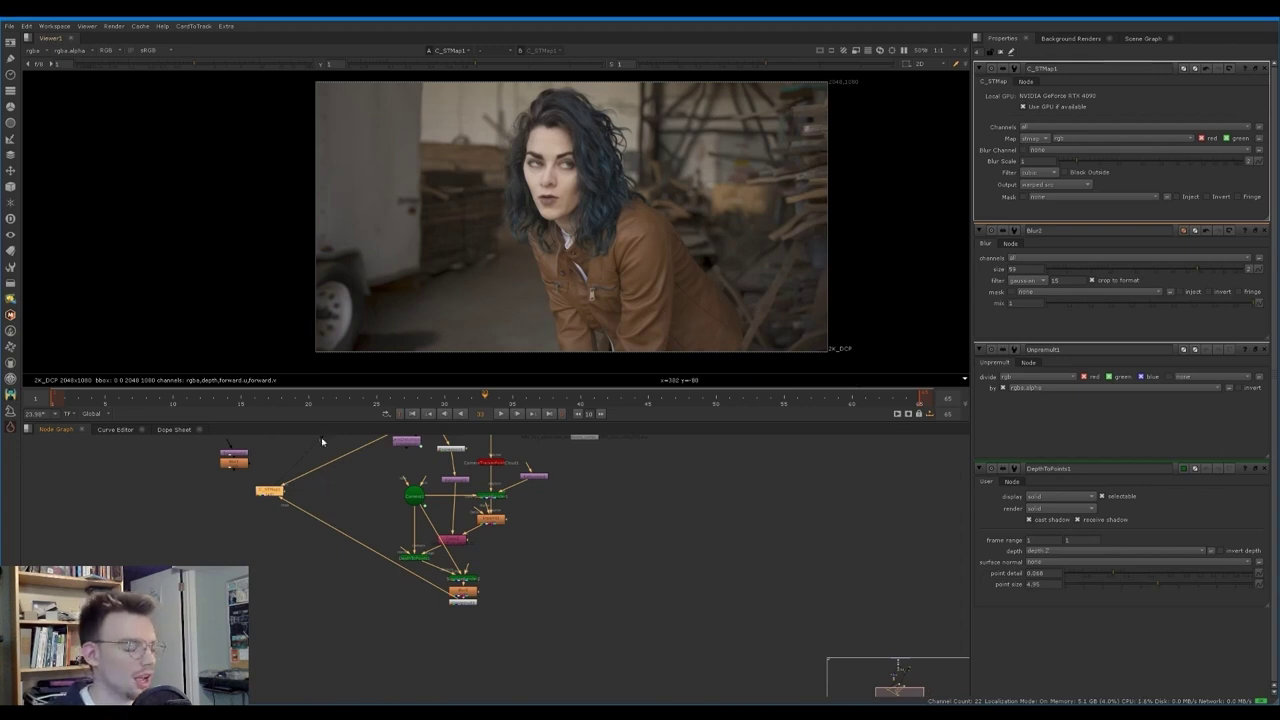
{"action": "left_click_drag", "start_coordinate": [271, 491], "coordinate": [285, 560]}
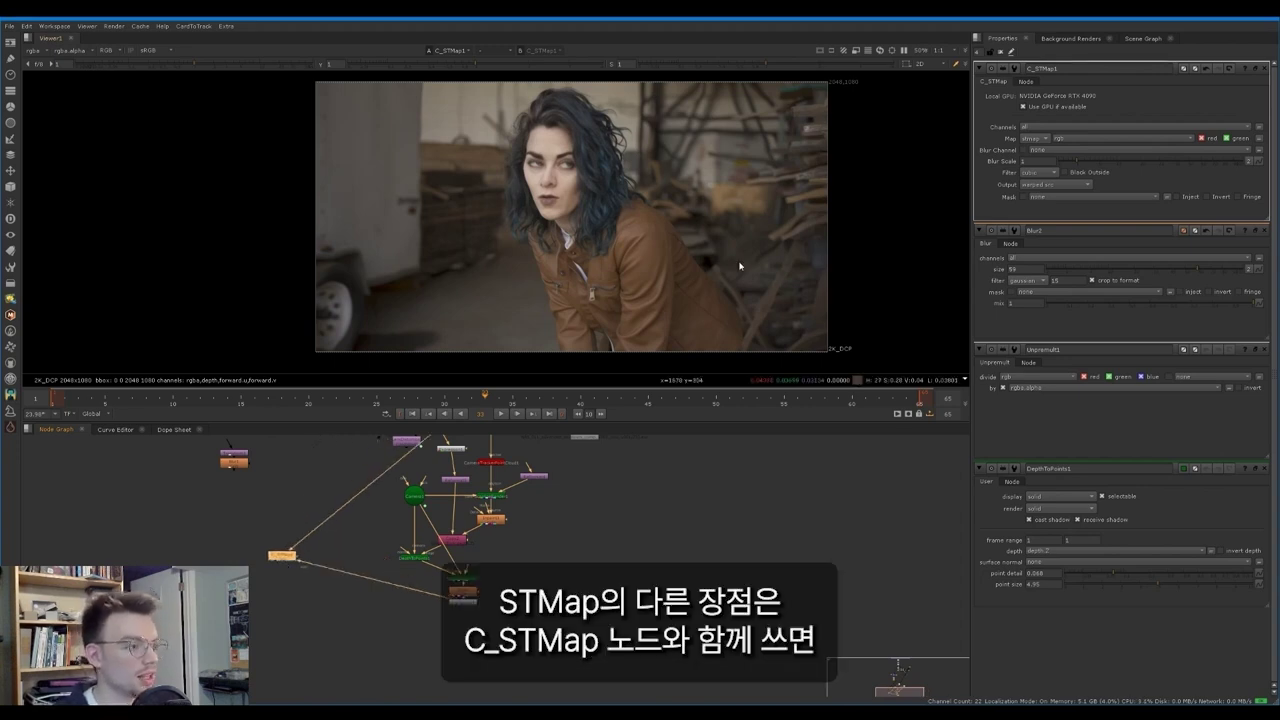
{"action": "scroll", "coordinate": [285, 561], "scroll_direction": "up", "scroll_amount": 2}
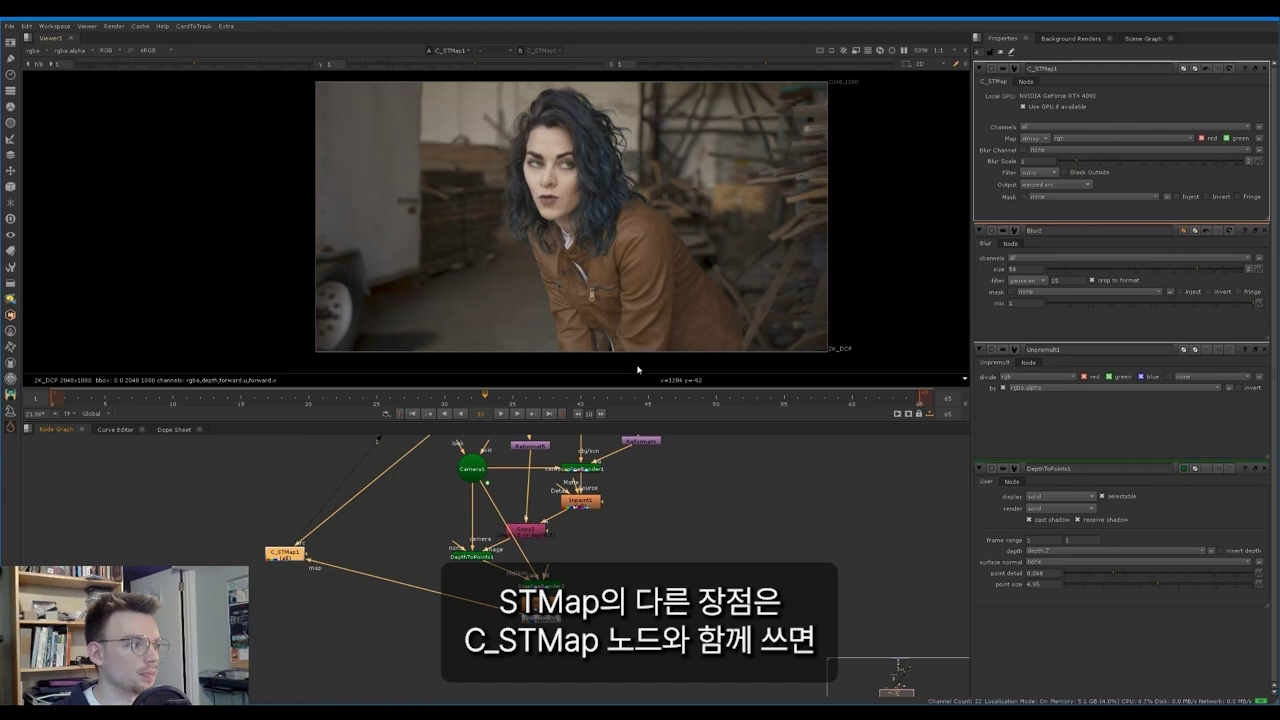
Step: Review C_STMap1's output modes, keep warped src, and play back the warped plate before returning to frame 1
{"action": "left_click", "coordinate": [1030, 185]}
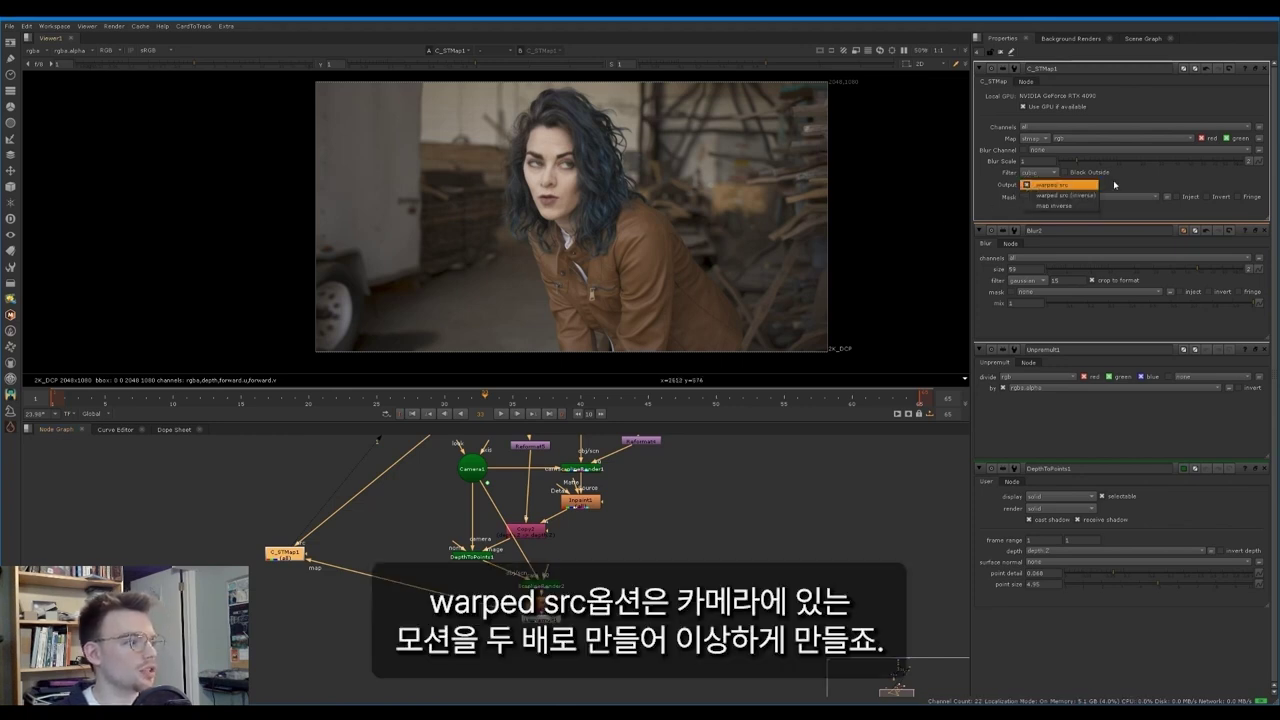
{"action": "left_click", "coordinate": [1080, 185]}
{"action": "key", "text": "l"}
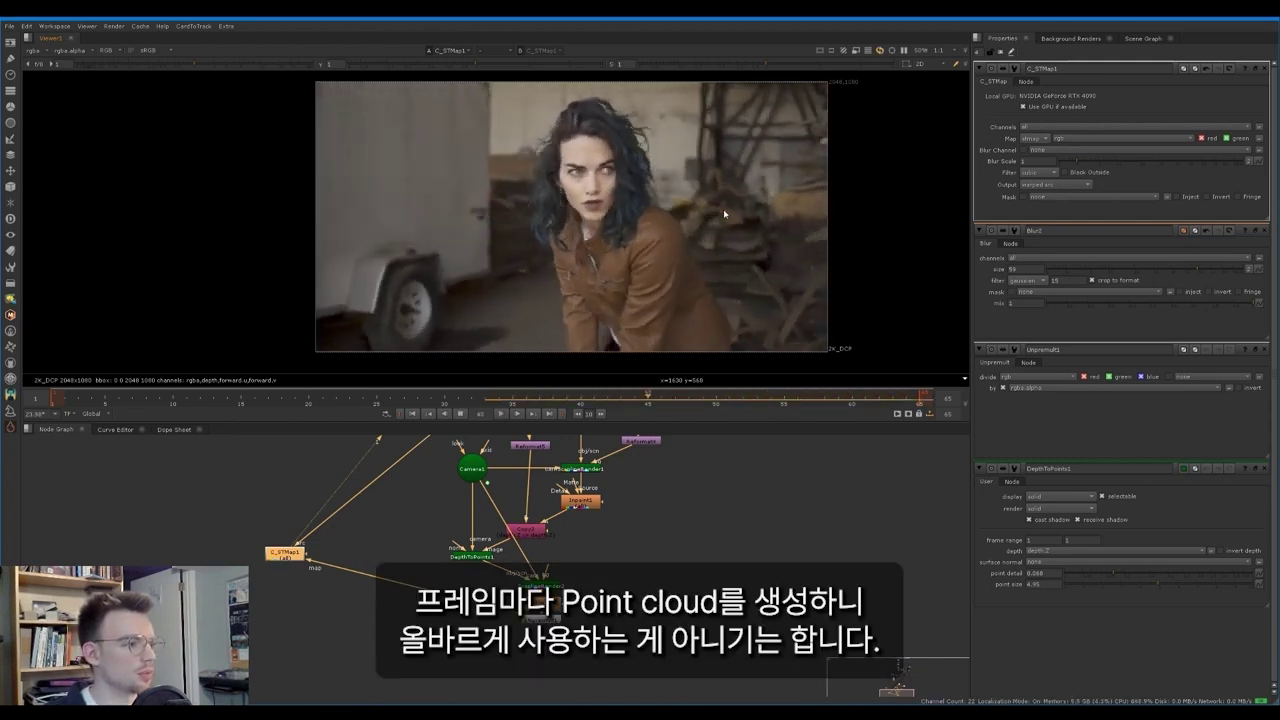
{"action": "left_click", "coordinate": [54, 399]}
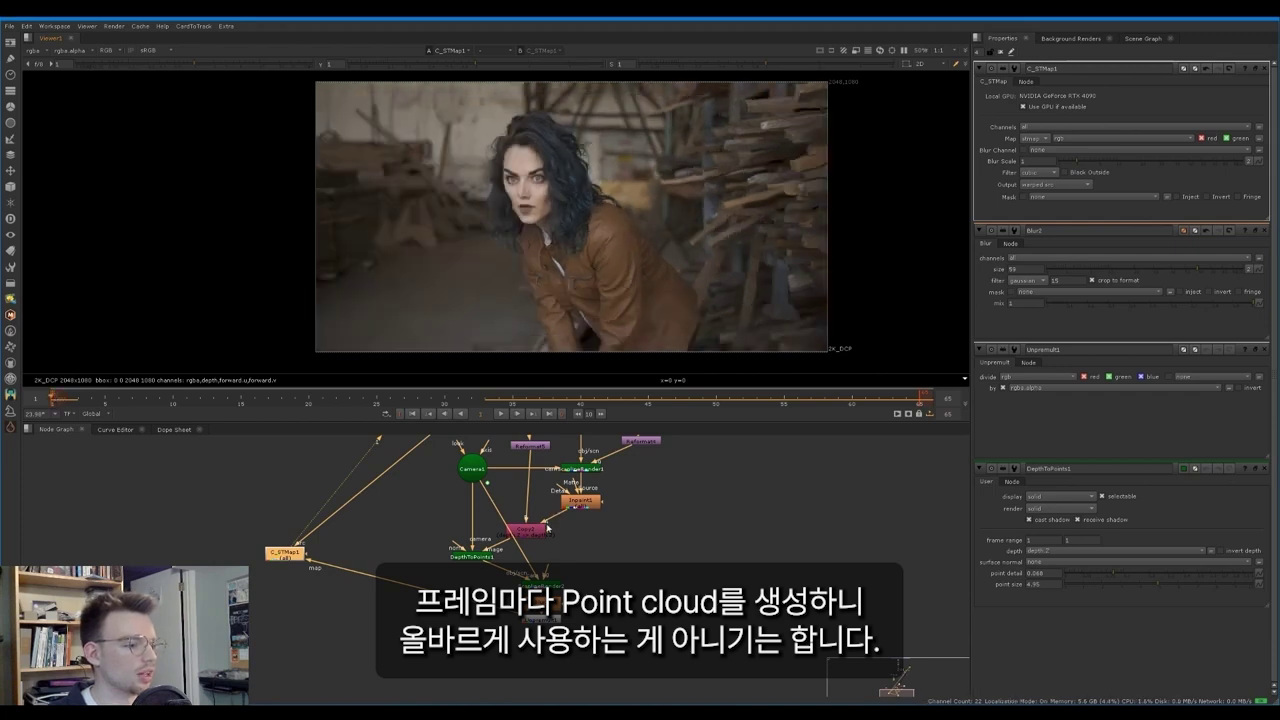
Step: Insert a FrameHold at frame 1 between DepthToPoints1 and ScanlineRender2 to keep a single point cloud
{"action": "middle_click_drag", "start_coordinate": [547, 527], "coordinate": [555, 539]}
{"action": "left_click", "coordinate": [489, 592]}
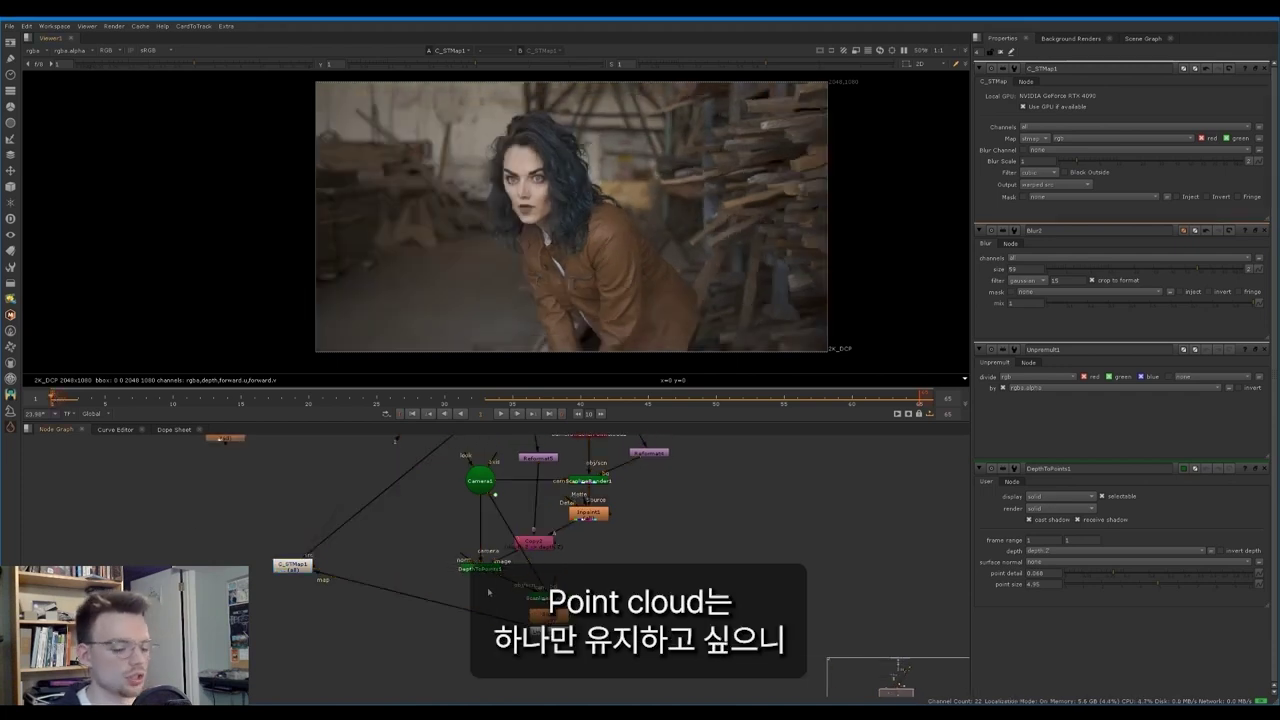
{"action": "key", "text": "Tab"}
{"action": "type", "text": "fra"}
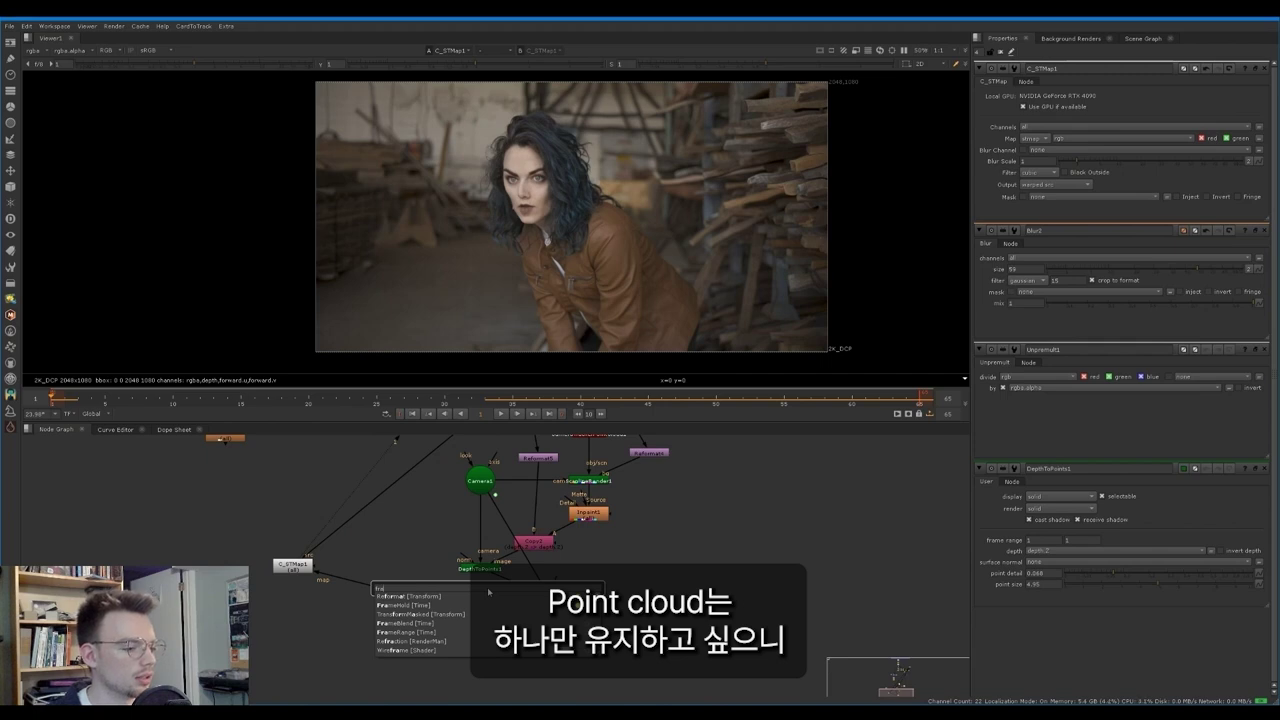
{"action": "key", "text": "Down"}
{"action": "key", "text": "Return"}
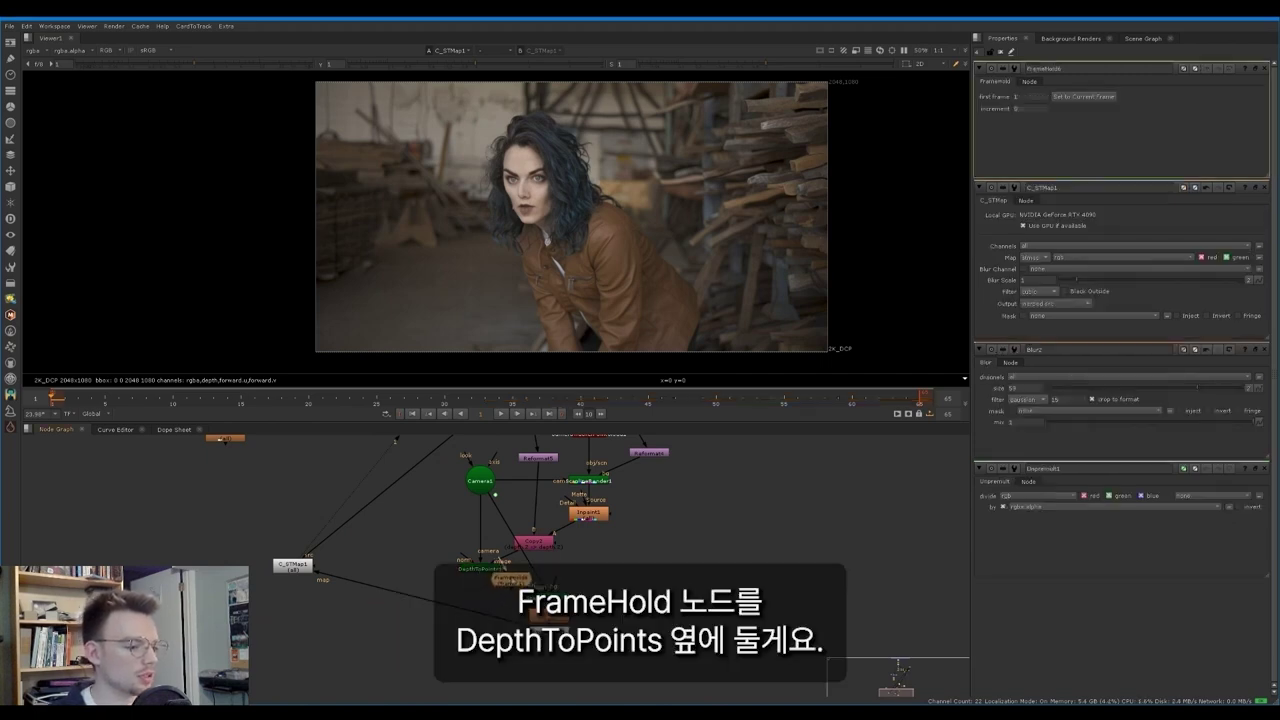
{"action": "left_click_drag", "start_coordinate": [510, 578], "coordinate": [480, 581]}
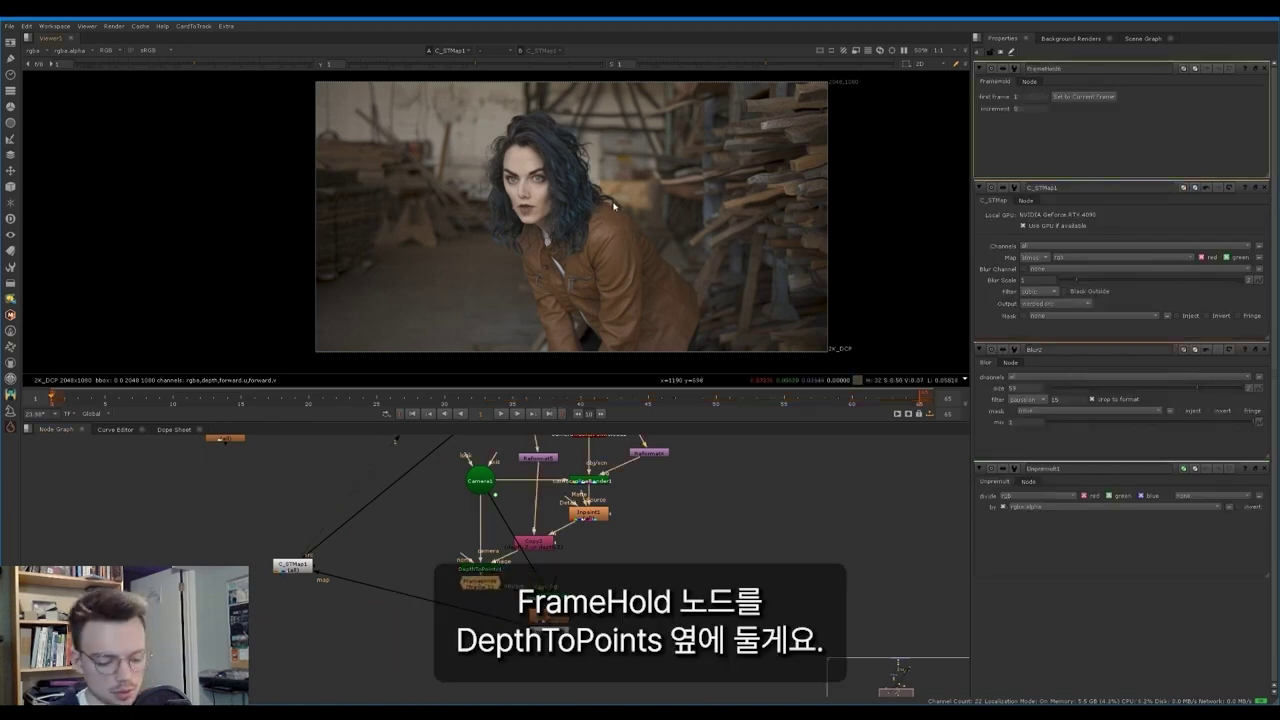
Step: Play back the warped src result with the held point cloud and return to the first frame
{"action": "key", "text": "l"}
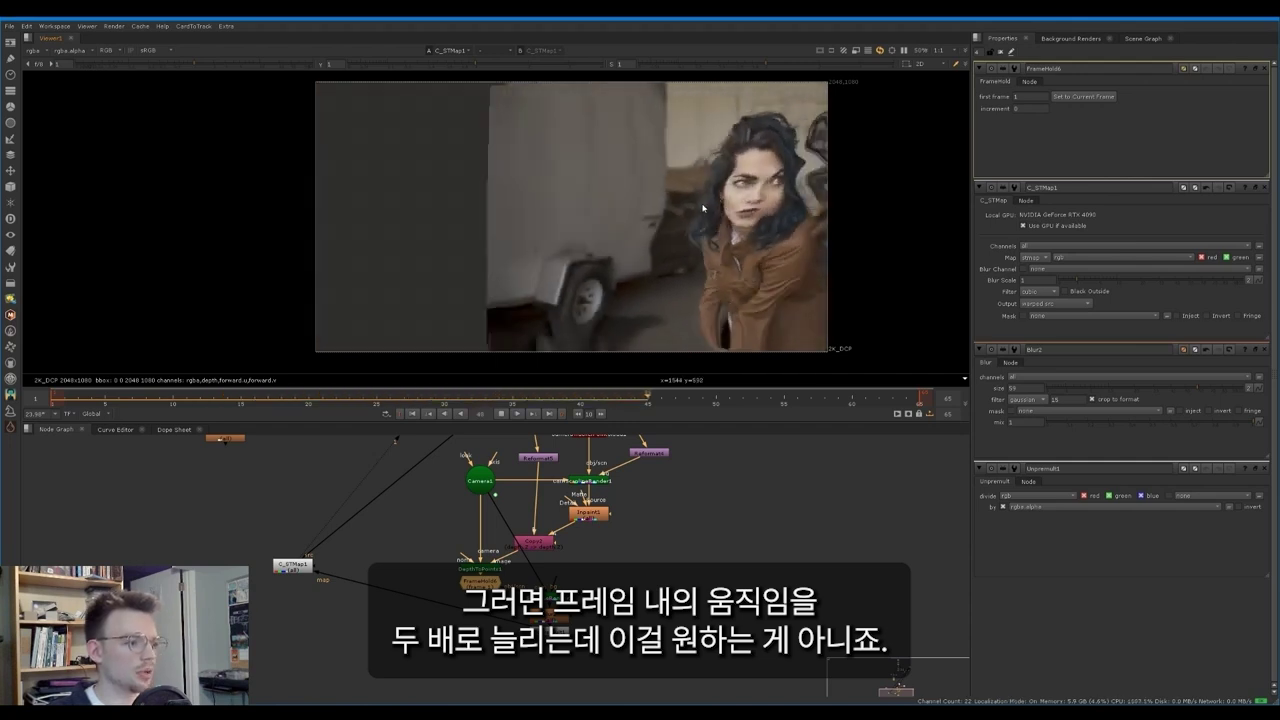
{"action": "key", "text": "k"}
{"action": "left_click", "coordinate": [50, 399]}
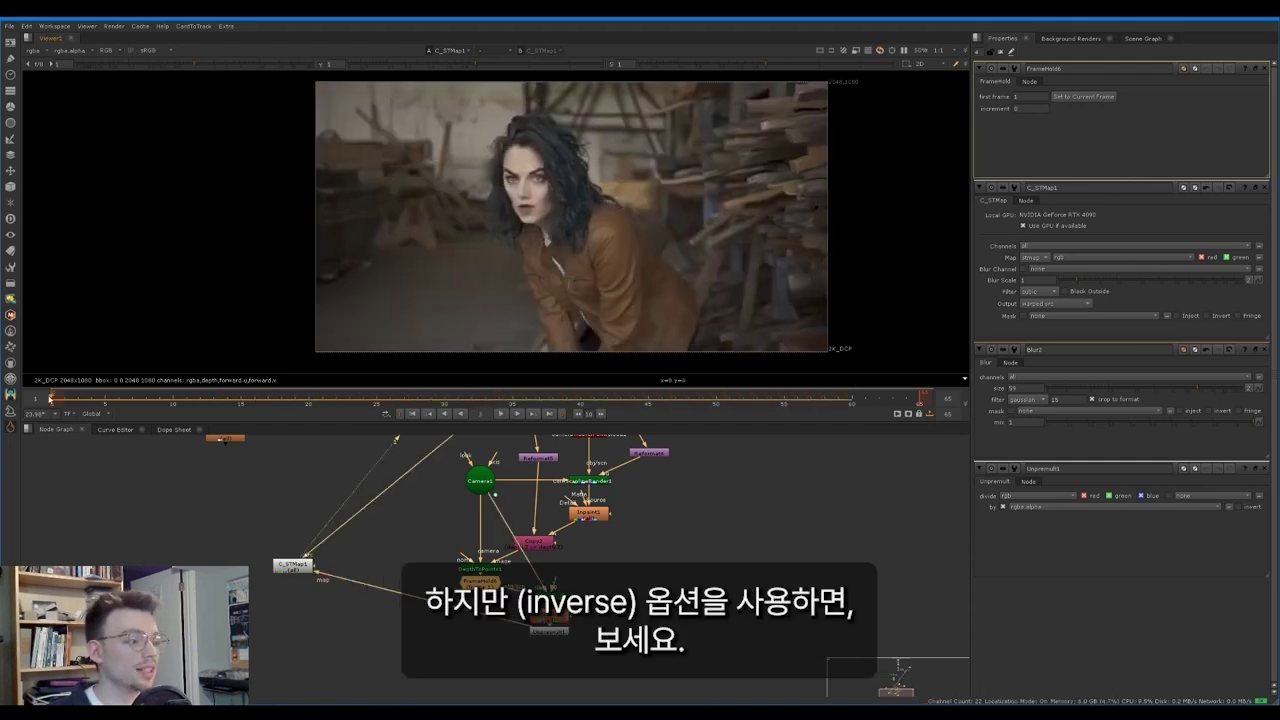
Step: Set C_STMap1's output to warped src (inverse) and play back the result
{"action": "left_click", "coordinate": [1066, 302]}
{"action": "left_click", "coordinate": [1062, 314]}
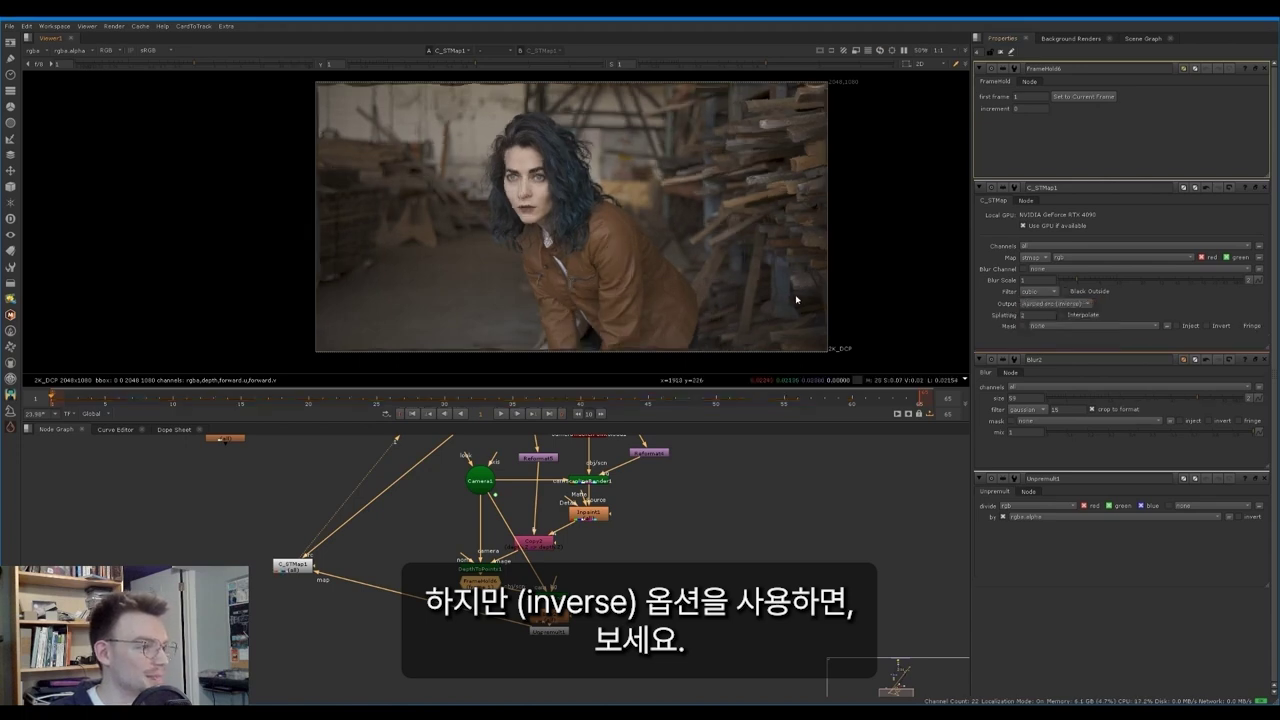
{"action": "key", "text": "l"}
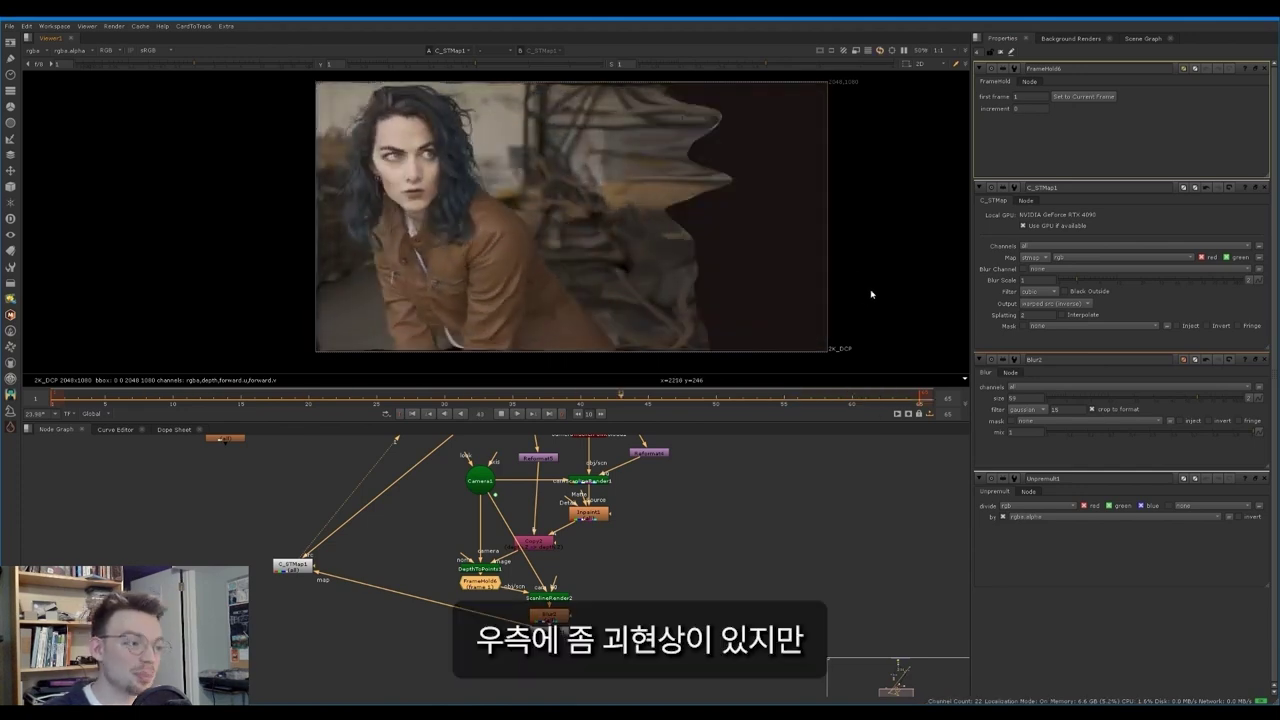
{"action": "left_click_drag", "start_coordinate": [596, 141], "coordinate": [782, 230], "text": "ctrl+shift"}
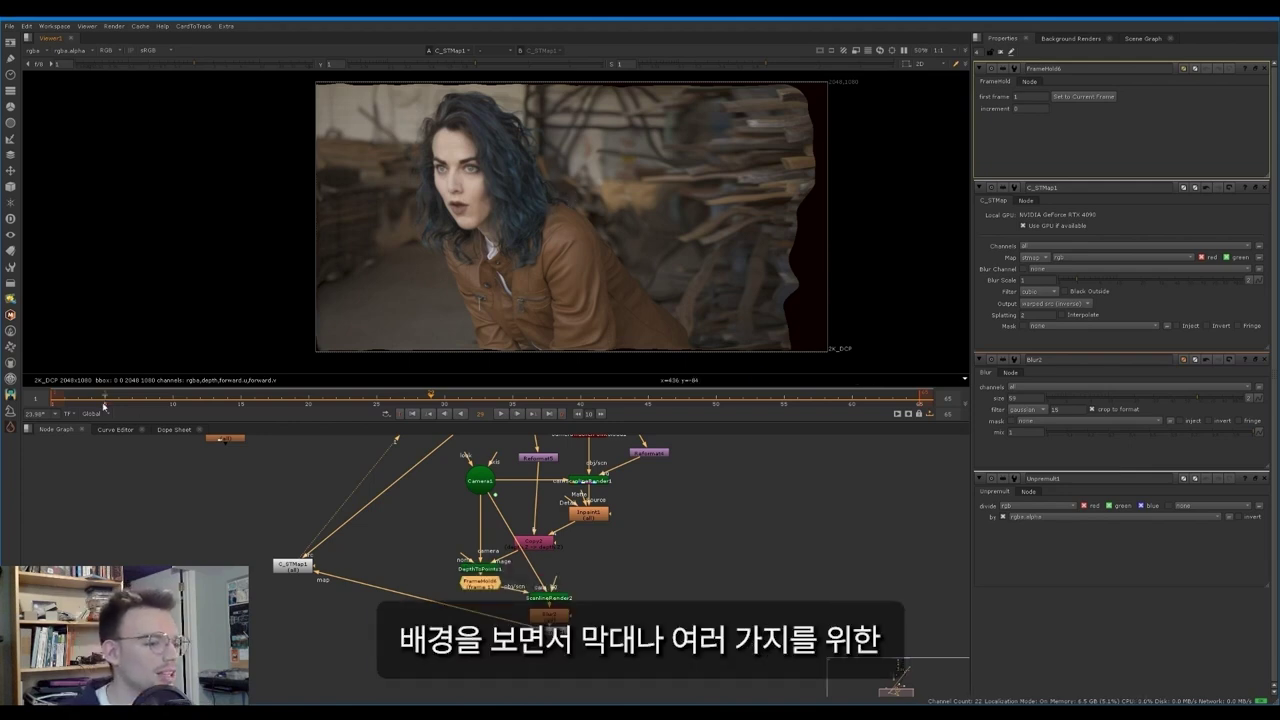
Step: Examine how well the background wood pile and the area behind the woman hold still around frame 14
{"action": "left_click_drag", "start_coordinate": [104, 406], "coordinate": [228, 375]}
{"action": "scroll", "coordinate": [790, 163], "scroll_direction": "up", "scroll_amount": 4}
{"action": "middle_click_drag", "start_coordinate": [790, 163], "coordinate": [785, 214]}
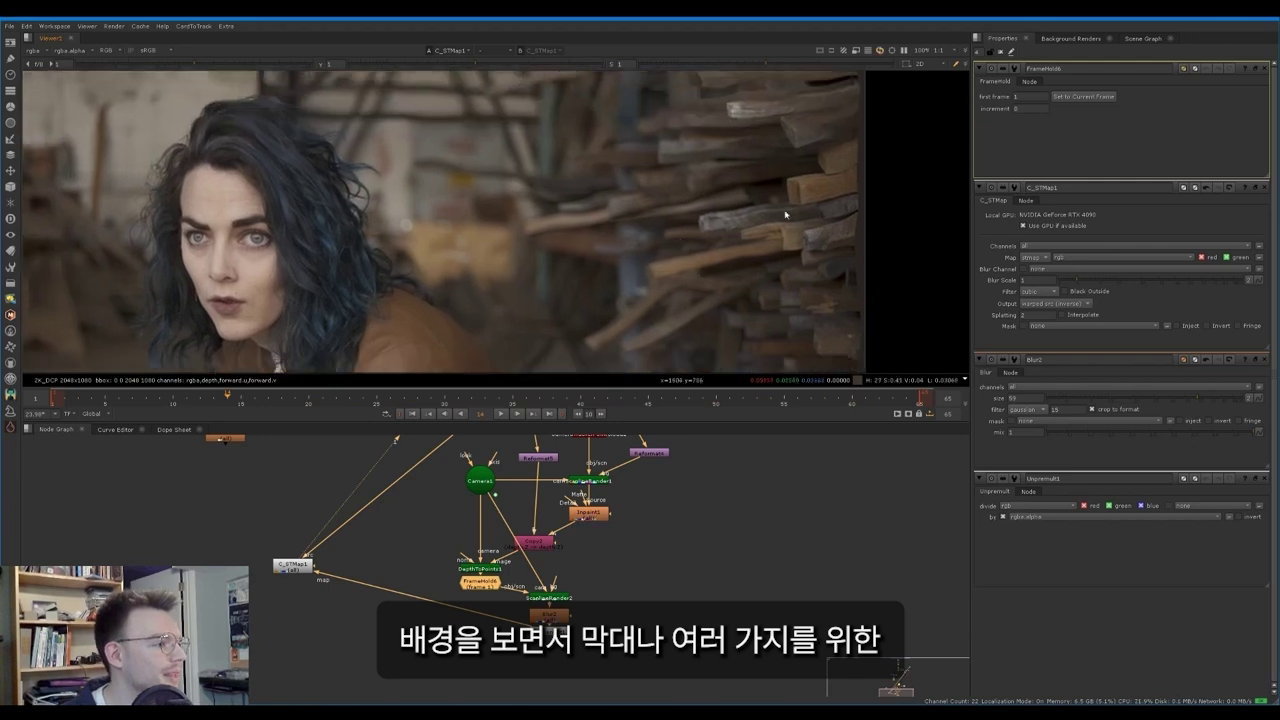
{"action": "middle_click_drag", "start_coordinate": [380, 236], "coordinate": [770, 230]}
{"action": "scroll", "coordinate": [451, 176], "scroll_direction": "up", "scroll_amount": 2}
{"action": "scroll", "coordinate": [460, 192], "scroll_direction": "down", "scroll_amount": 5}
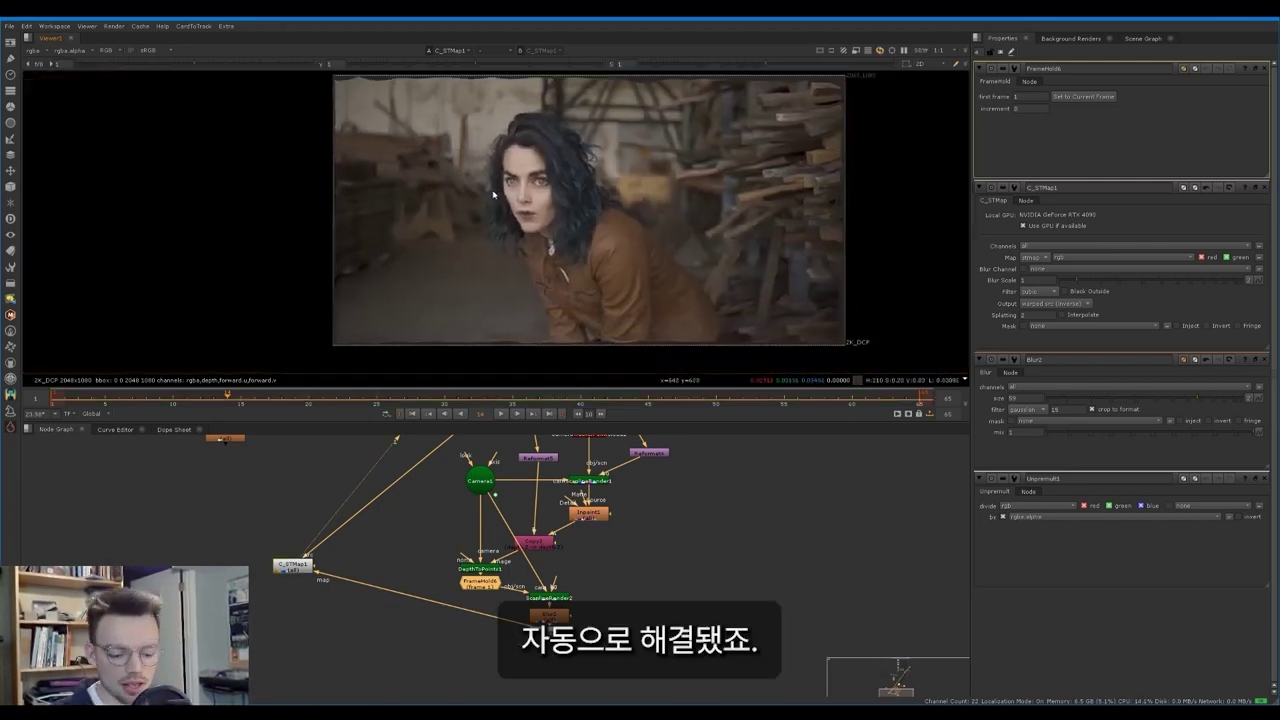
Step: Play toward the distorted later frames and enable Interpolate on C_STMap1 to fill the artifacts
{"action": "key", "text": "l"}
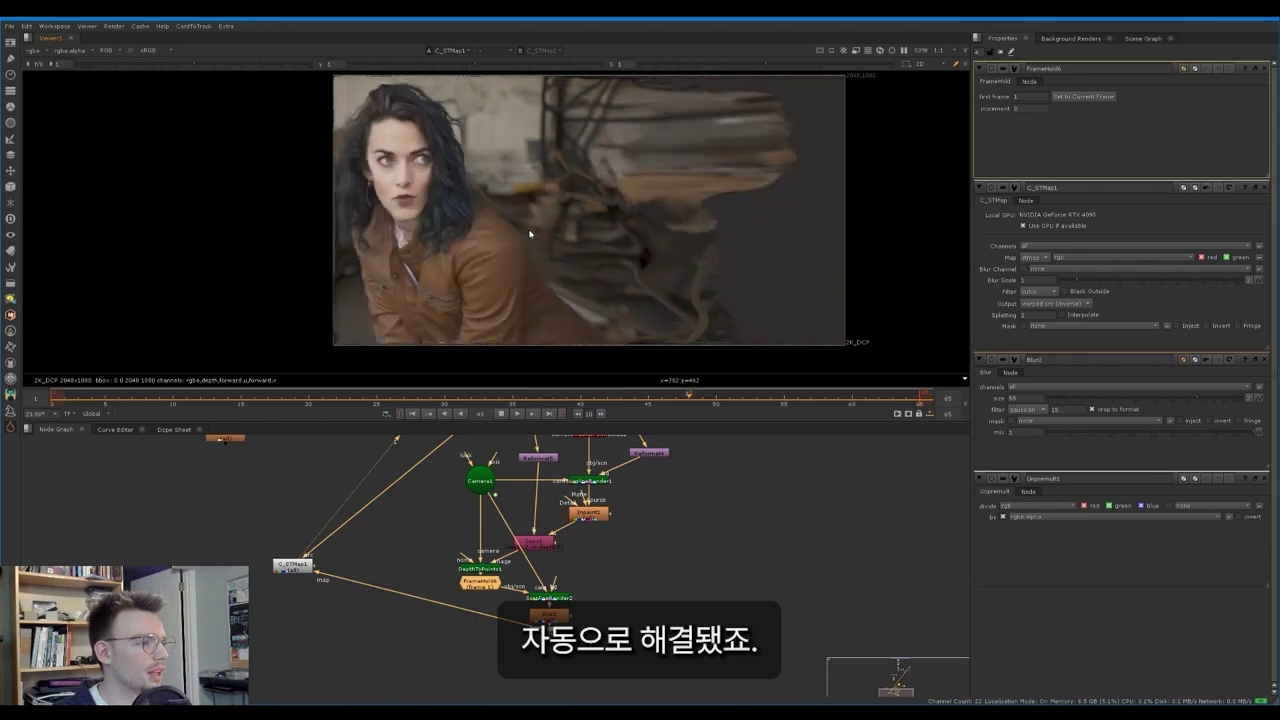
{"action": "key", "text": "k"}
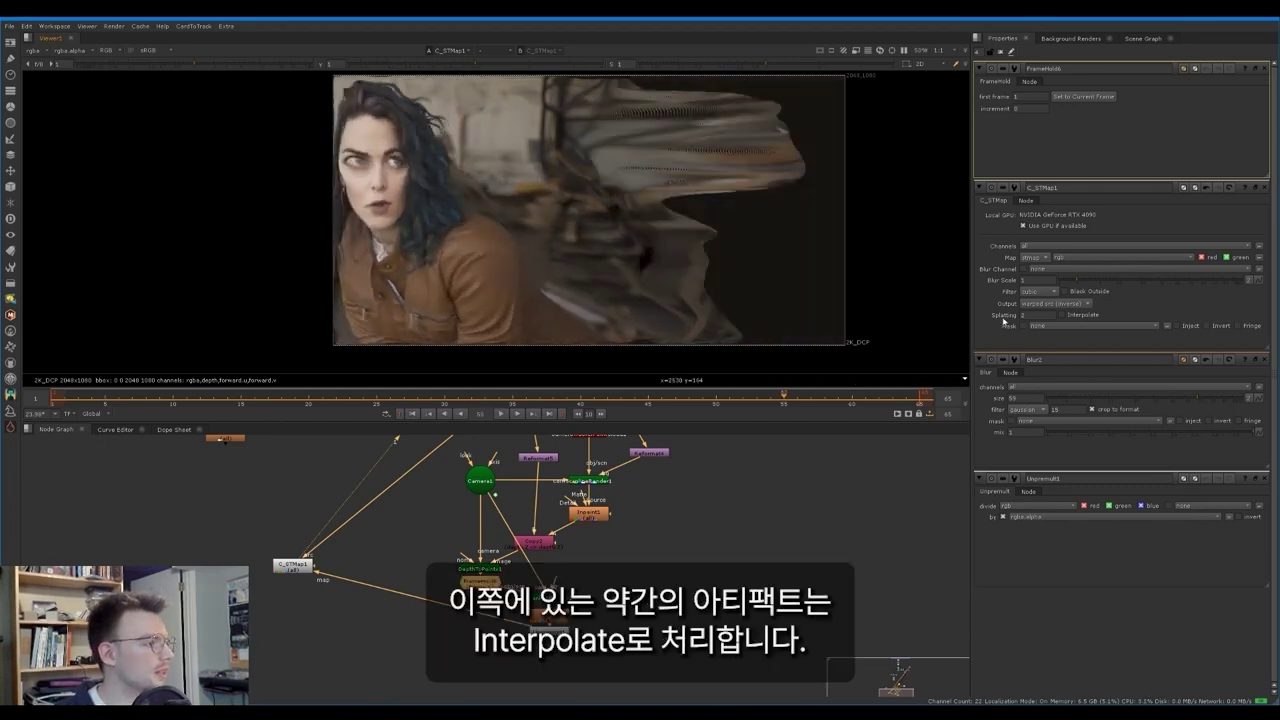
{"action": "left_click", "coordinate": [1063, 315]}
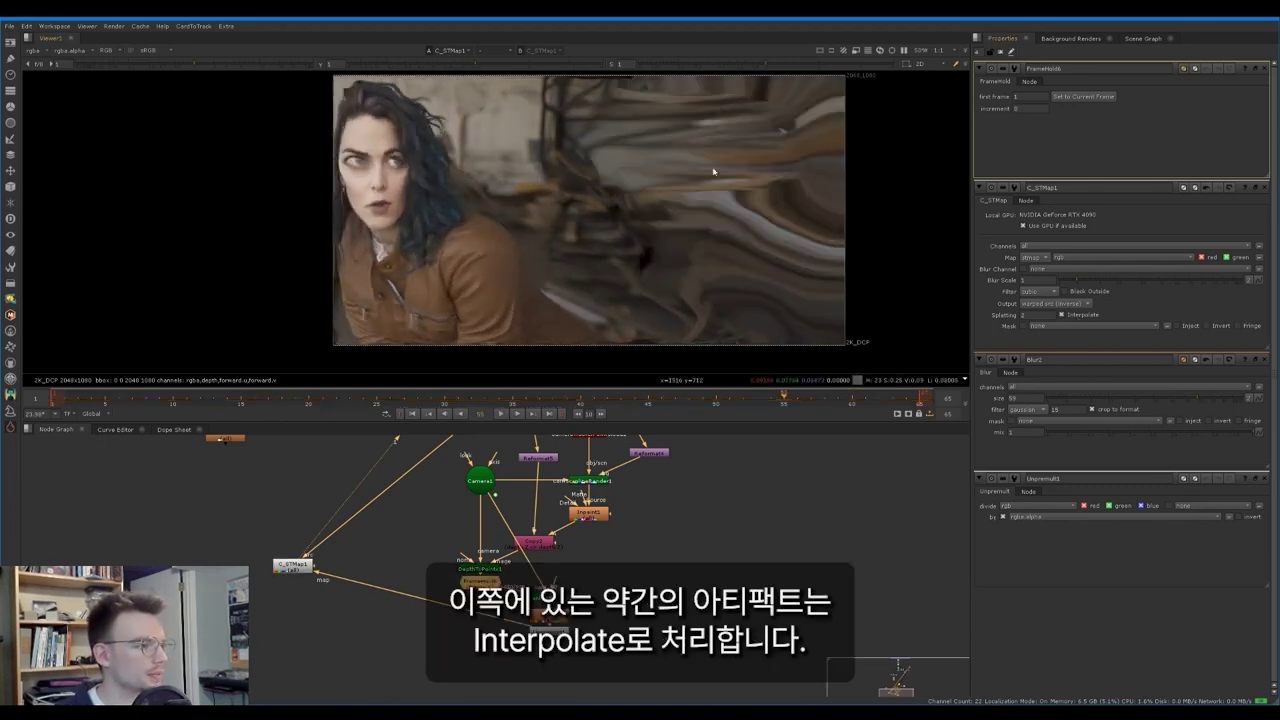
{"action": "left_click", "coordinate": [396, 439]}
Step: Set Blur2's size to 89 to smooth the wavy distortion in the STMap
{"action": "double_click", "coordinate": [550, 619]}
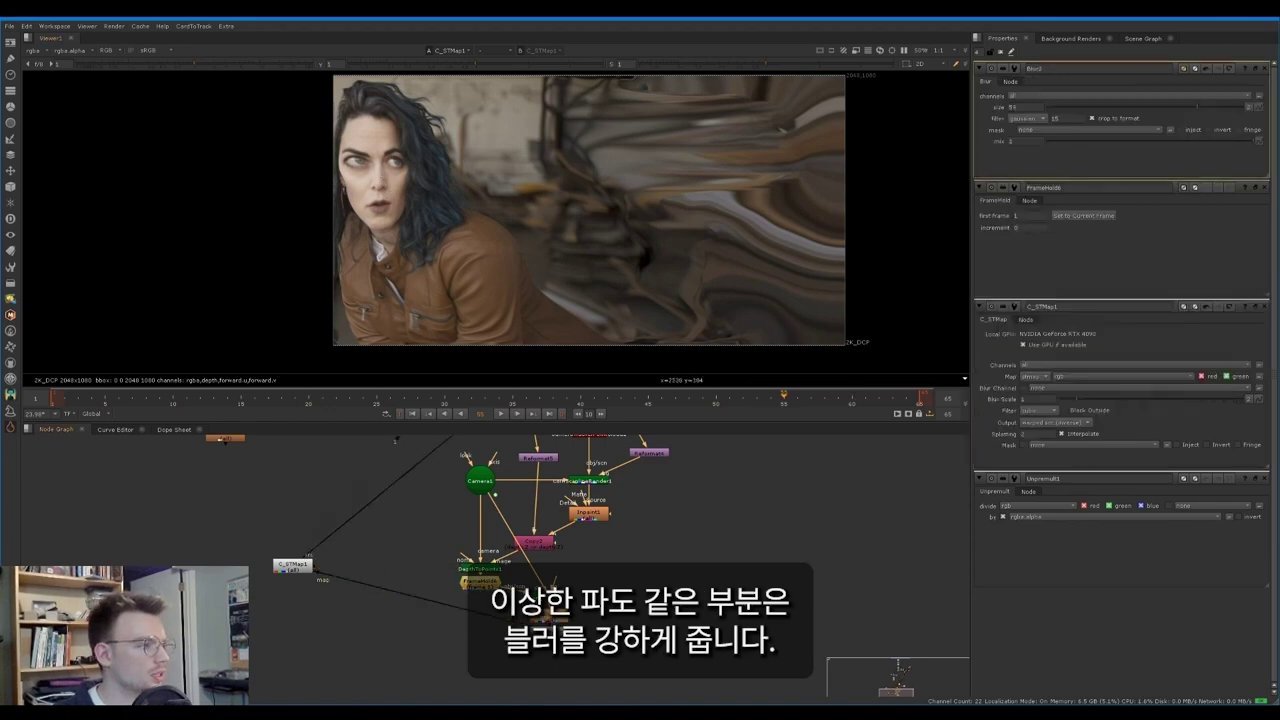
{"action": "left_click", "coordinate": [1013, 107]}
{"action": "key", "text": "Up"}
{"action": "key", "text": "Up"}
{"action": "key", "text": "Up"}
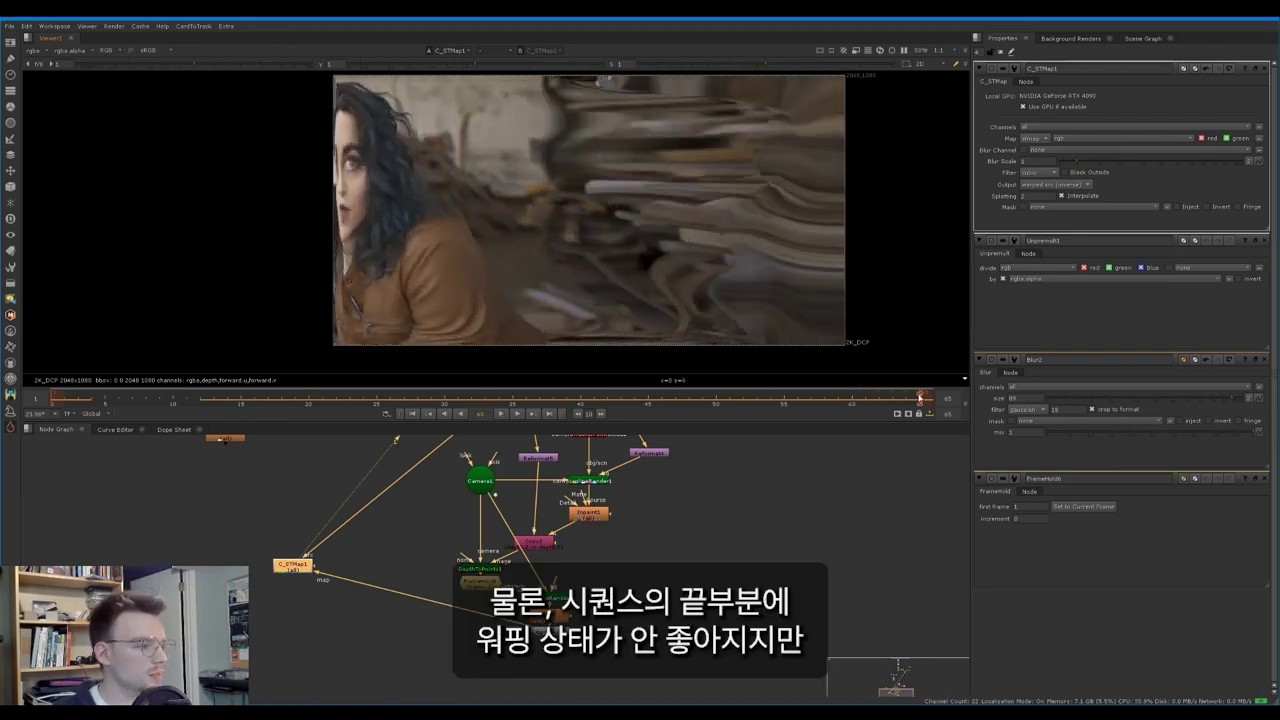
Step: Set the FrameHold's first frame to the last frame, 65, and play the warped result backwards
{"action": "double_click", "coordinate": [472, 580]}
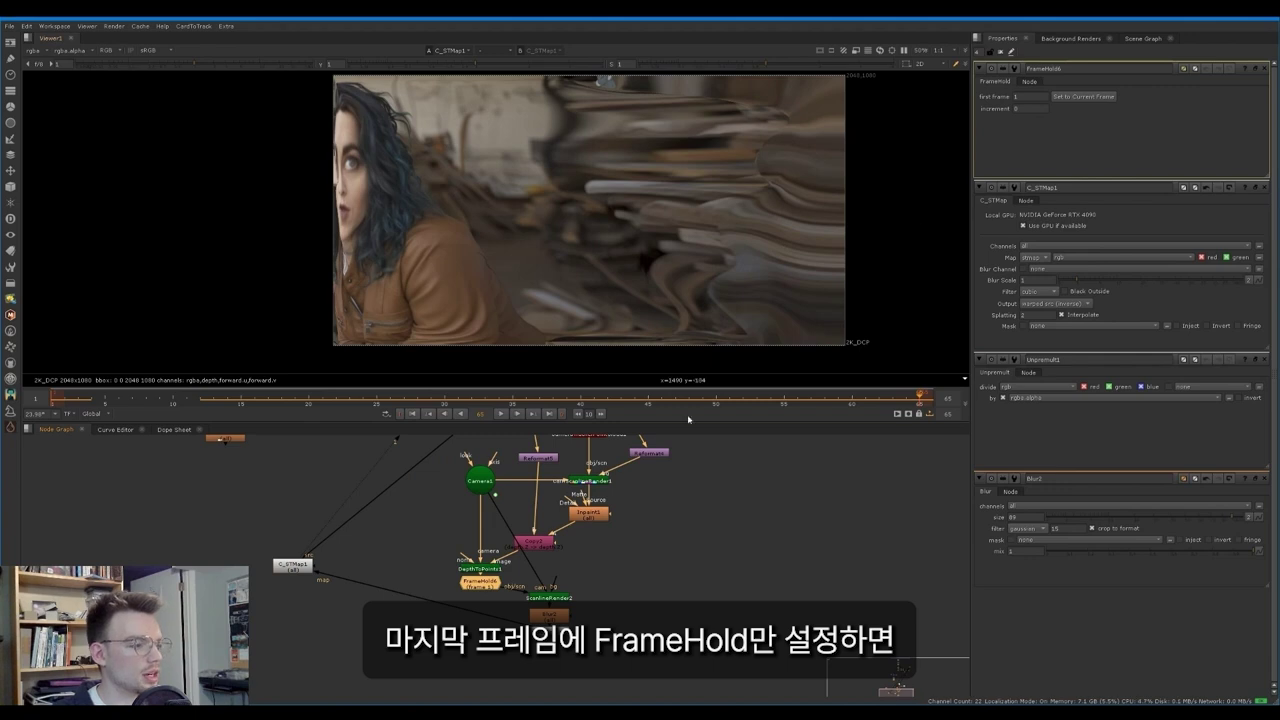
{"action": "left_click", "coordinate": [1083, 97]}
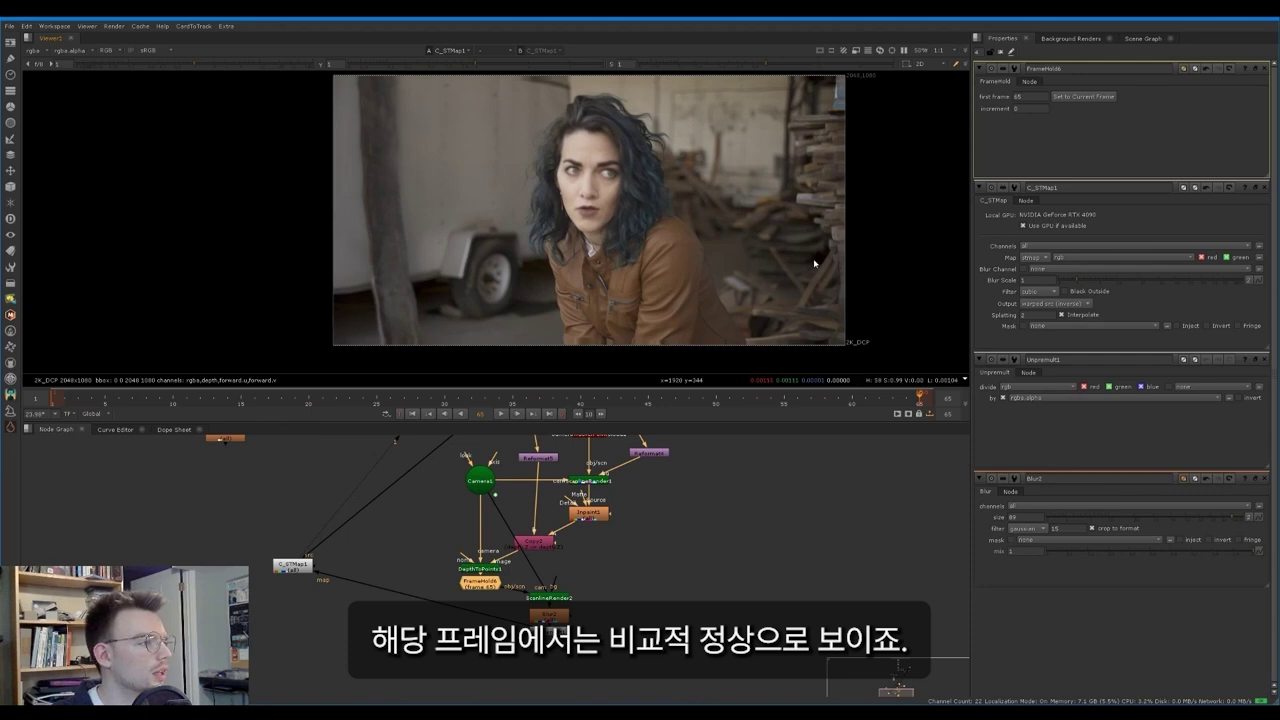
{"action": "key", "text": "j"}
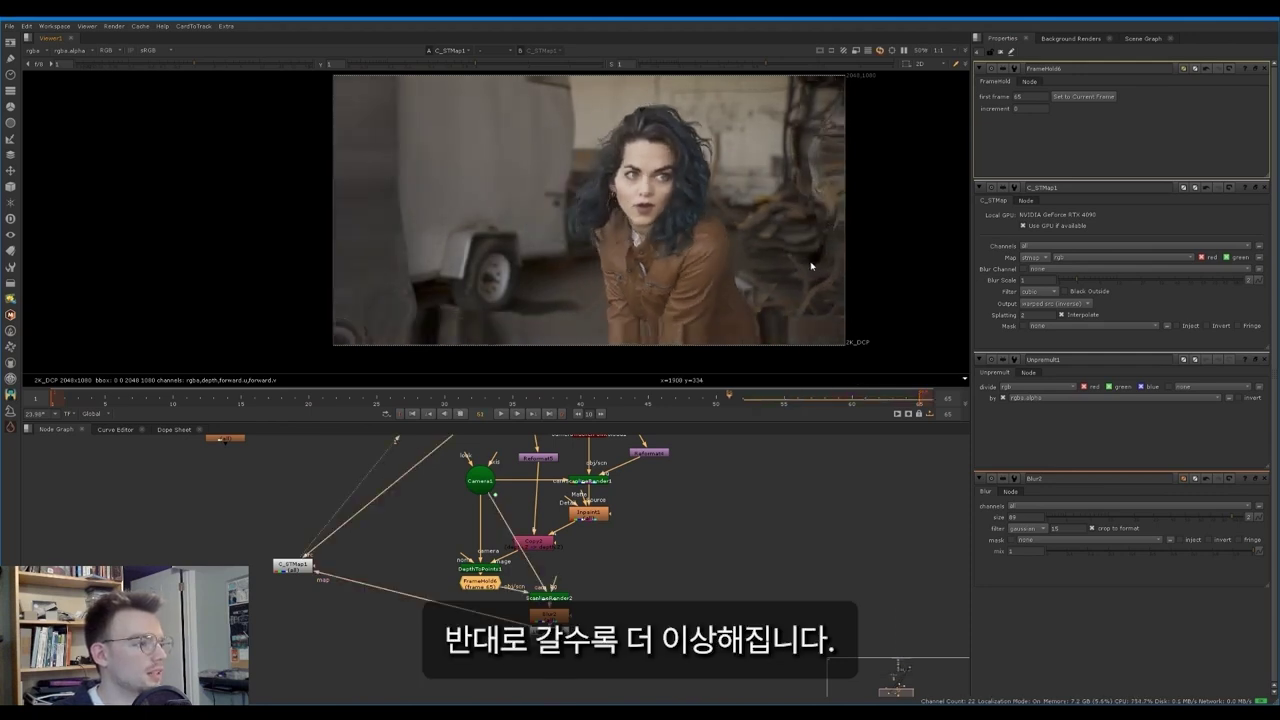
Step: Set the FrameHold's first frame to 35 and clear all caches while viewing the ScanlineRender2 output
{"action": "left_click", "coordinate": [514, 401]}
{"action": "left_click", "coordinate": [1075, 96]}
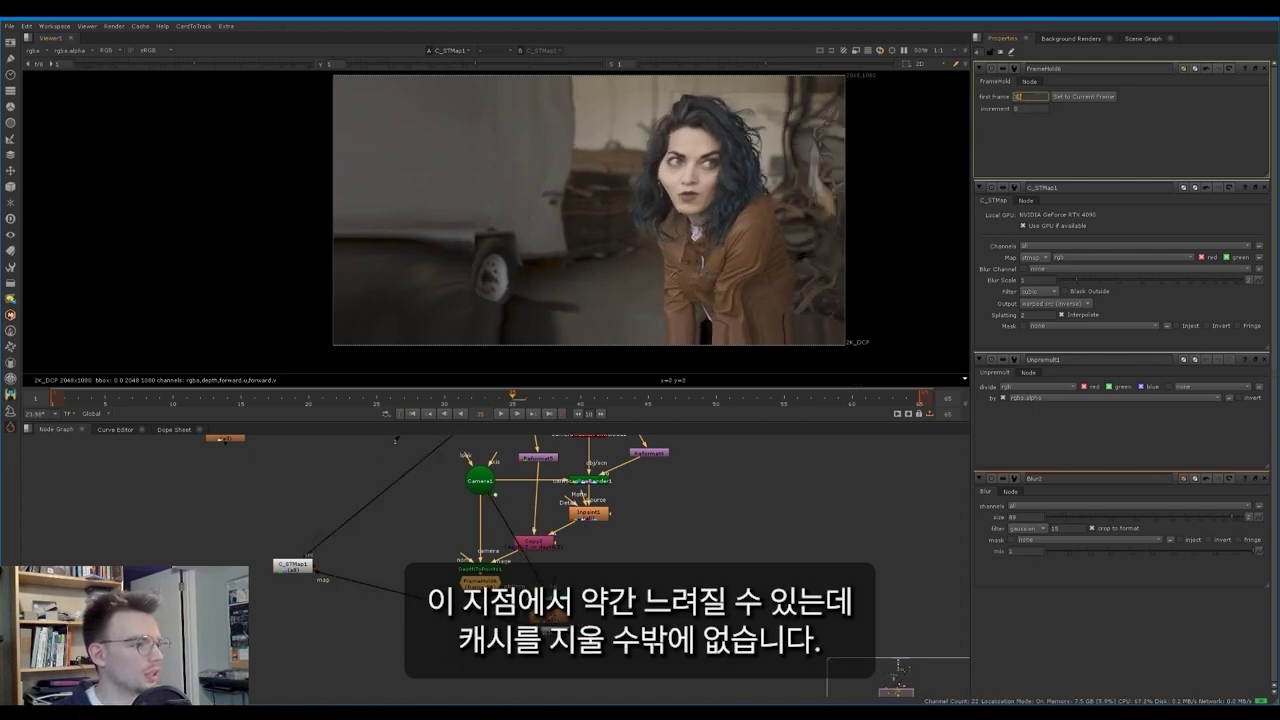
{"action": "left_click", "coordinate": [548, 618]}
{"action": "key", "text": "1"}
{"action": "left_click", "coordinate": [140, 25]}
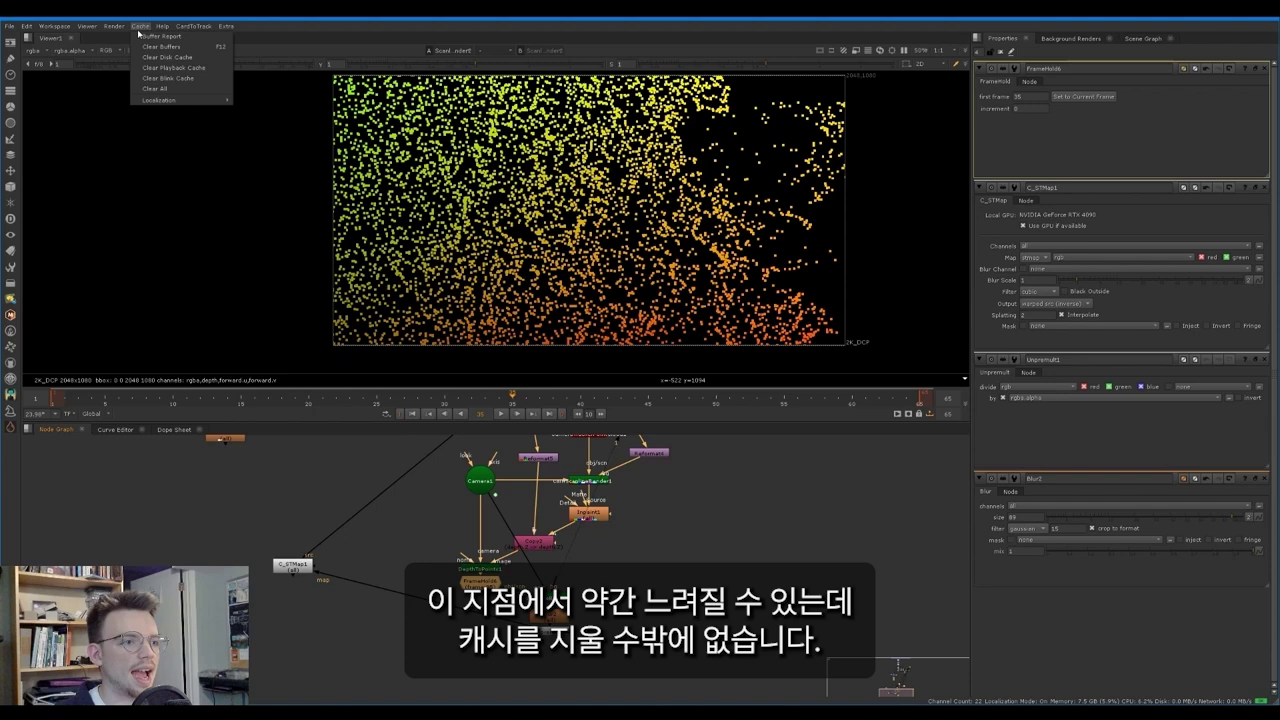
{"action": "left_click", "coordinate": [165, 86]}
Step: View the FrameHold's point cloud in 3D through the solved camera and check it around frame 35
{"action": "left_click", "coordinate": [547, 598]}
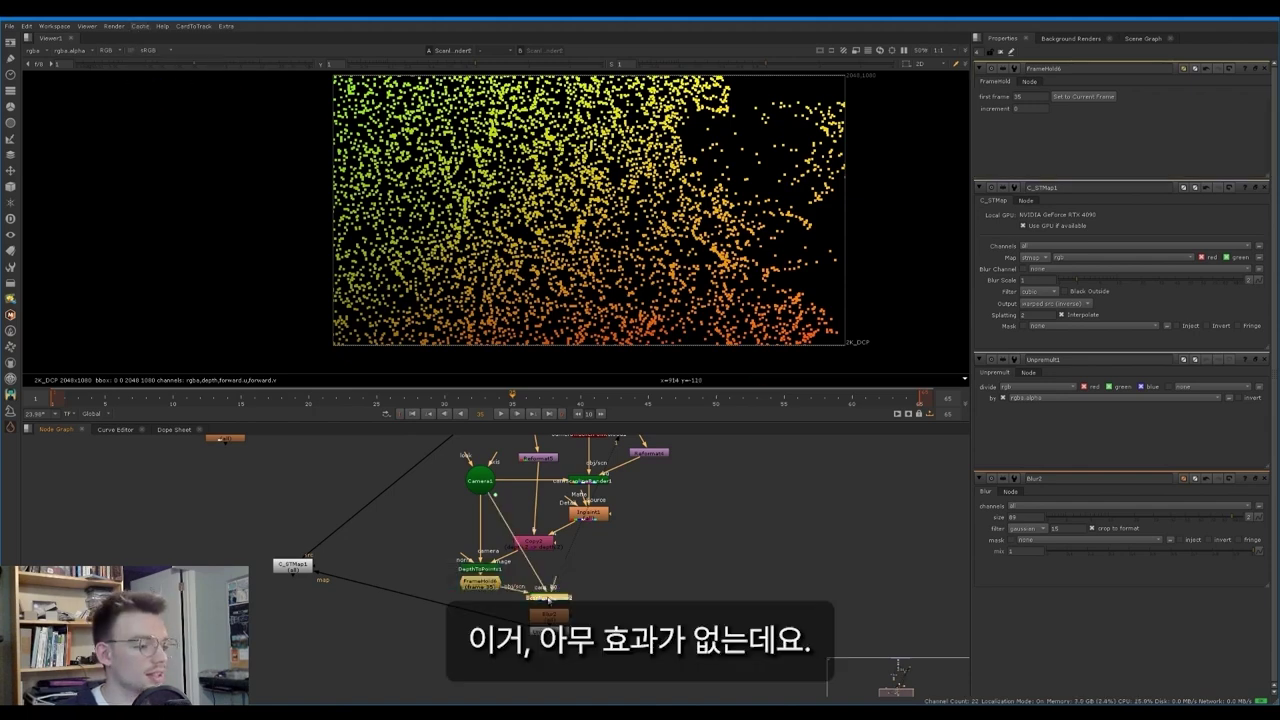
{"action": "key", "text": "ctrl+z"}
{"action": "key", "text": "ctrl+z"}
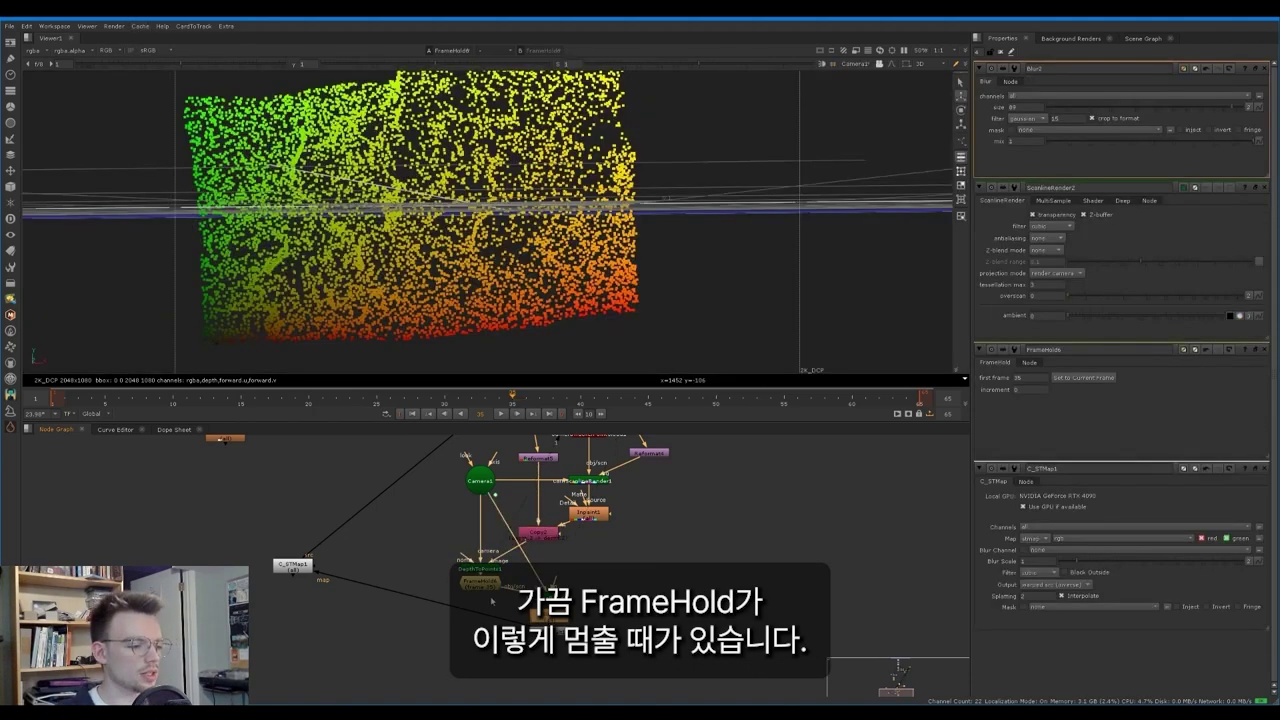
{"action": "double_click", "coordinate": [487, 588]}
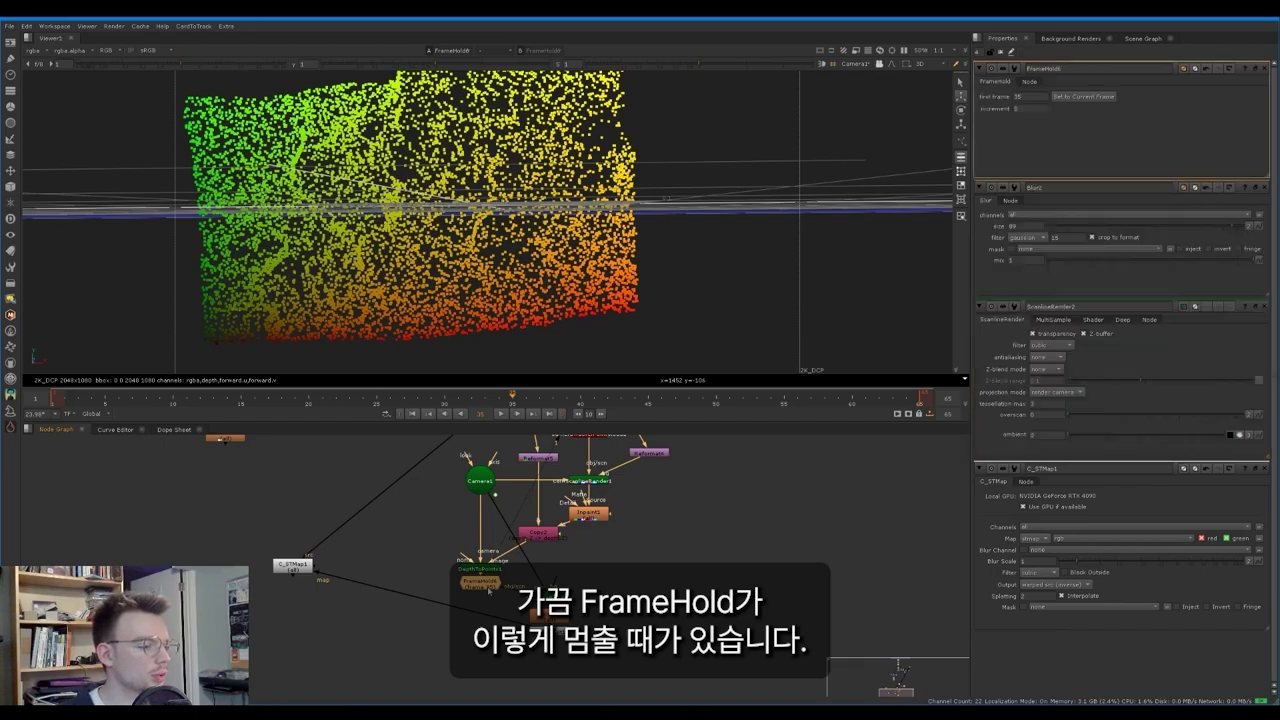
{"action": "left_click", "coordinate": [855, 67]}
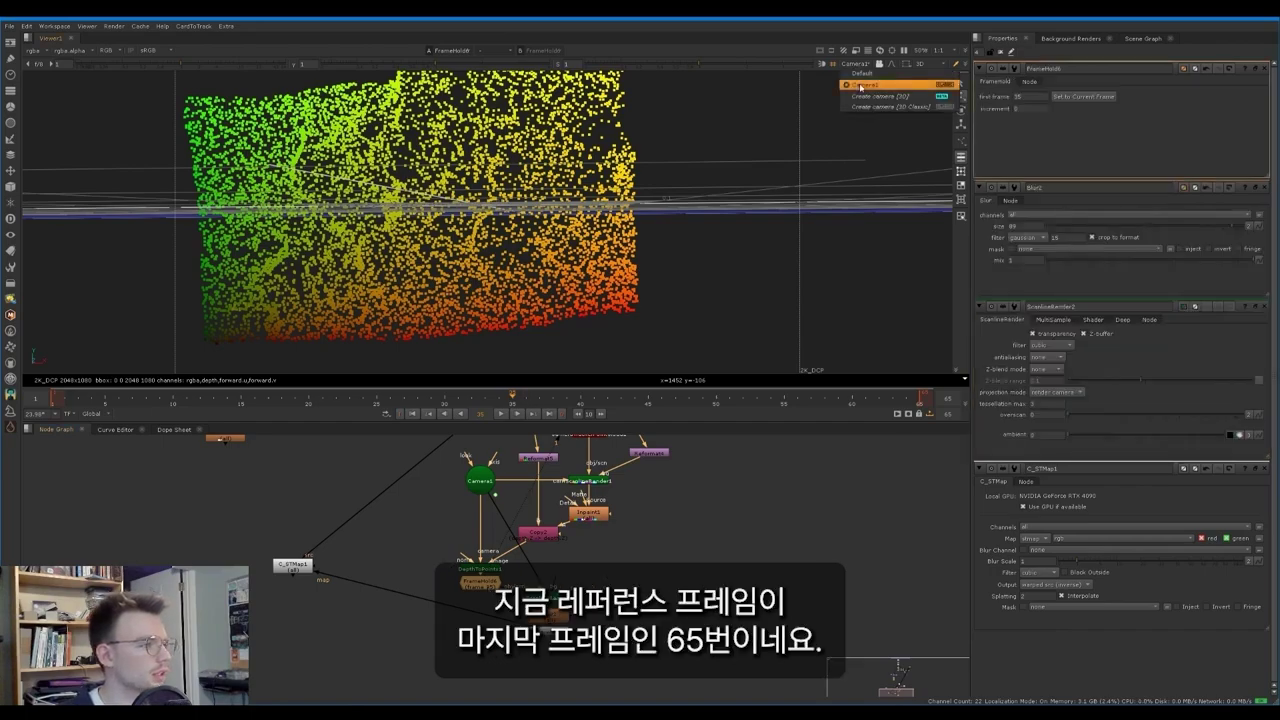
{"action": "left_click", "coordinate": [861, 86]}
{"action": "mouse_move", "coordinate": [518, 403]}
{"action": "left_mouse_down"}
{"action": "mouse_move", "coordinate": [436, 405]}
{"action": "mouse_move", "coordinate": [922, 405]}
{"action": "mouse_move", "coordinate": [512, 407]}
{"action": "left_mouse_up"}
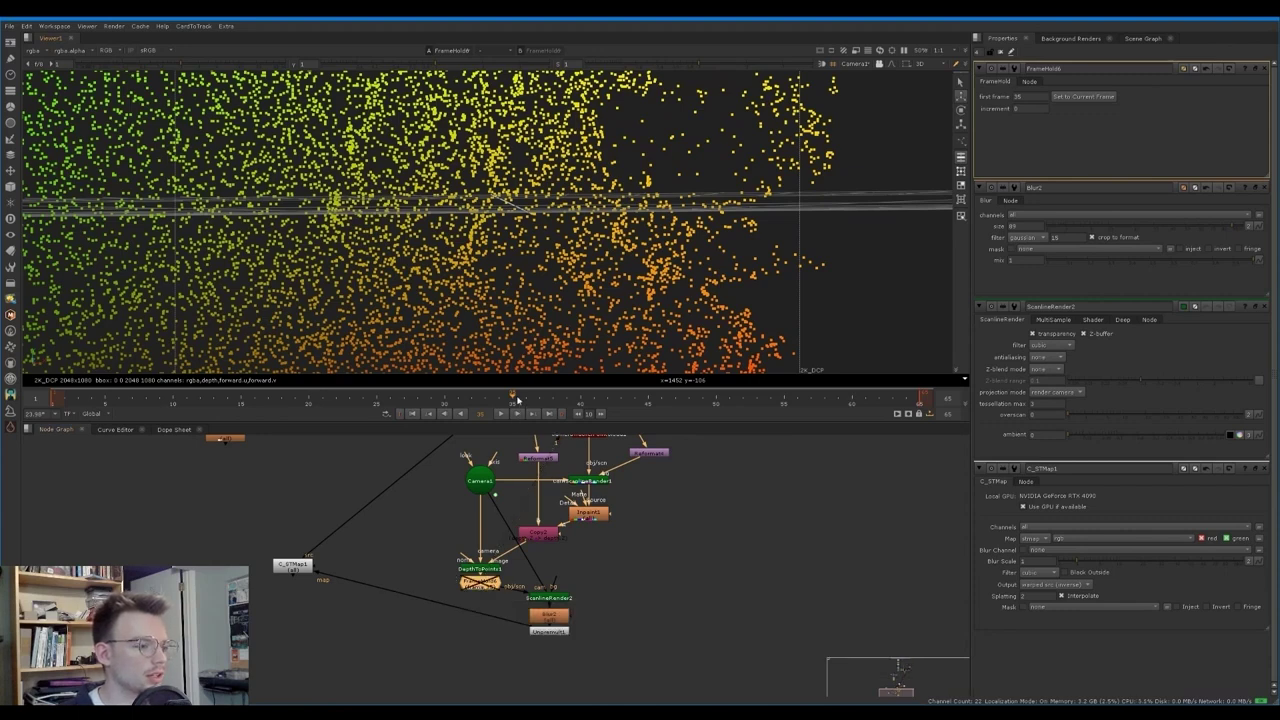
Step: Set the FrameHold's first frame to 36, re-enable it and view the warped C_STMap1 result
{"action": "left_click_drag", "start_coordinate": [514, 402], "coordinate": [525, 402]}
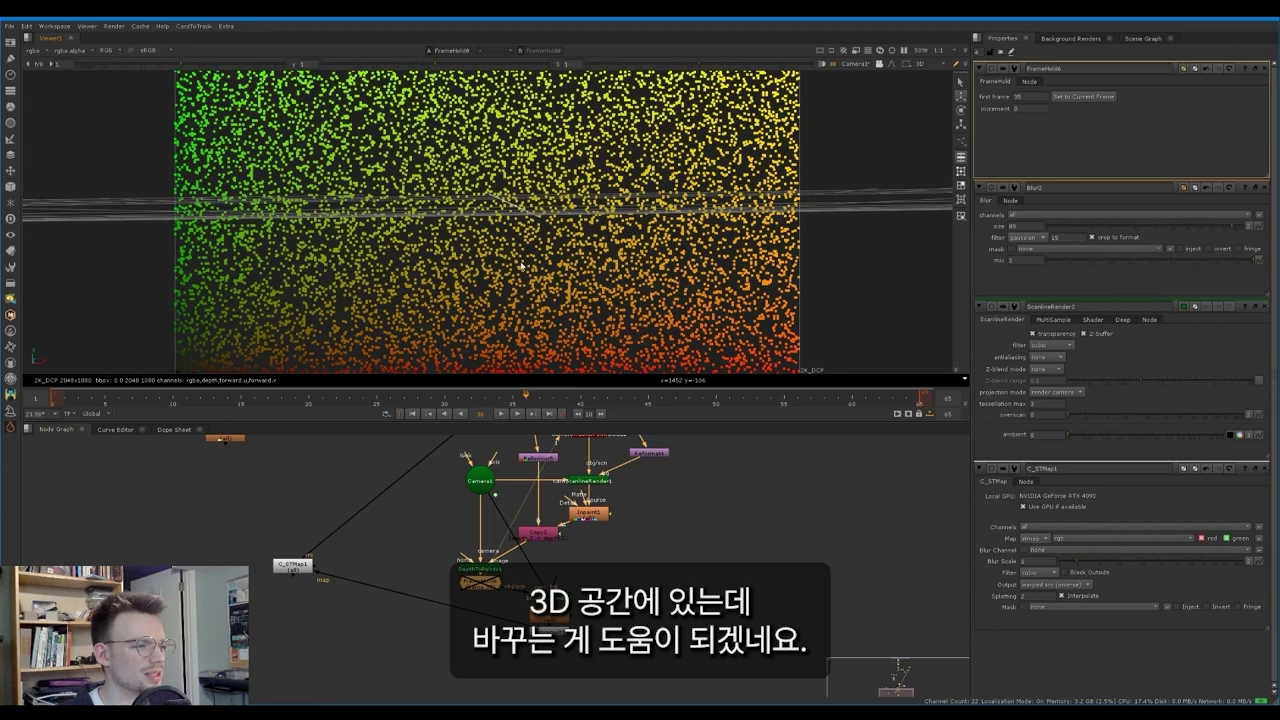
{"action": "double_click", "coordinate": [1020, 96]}
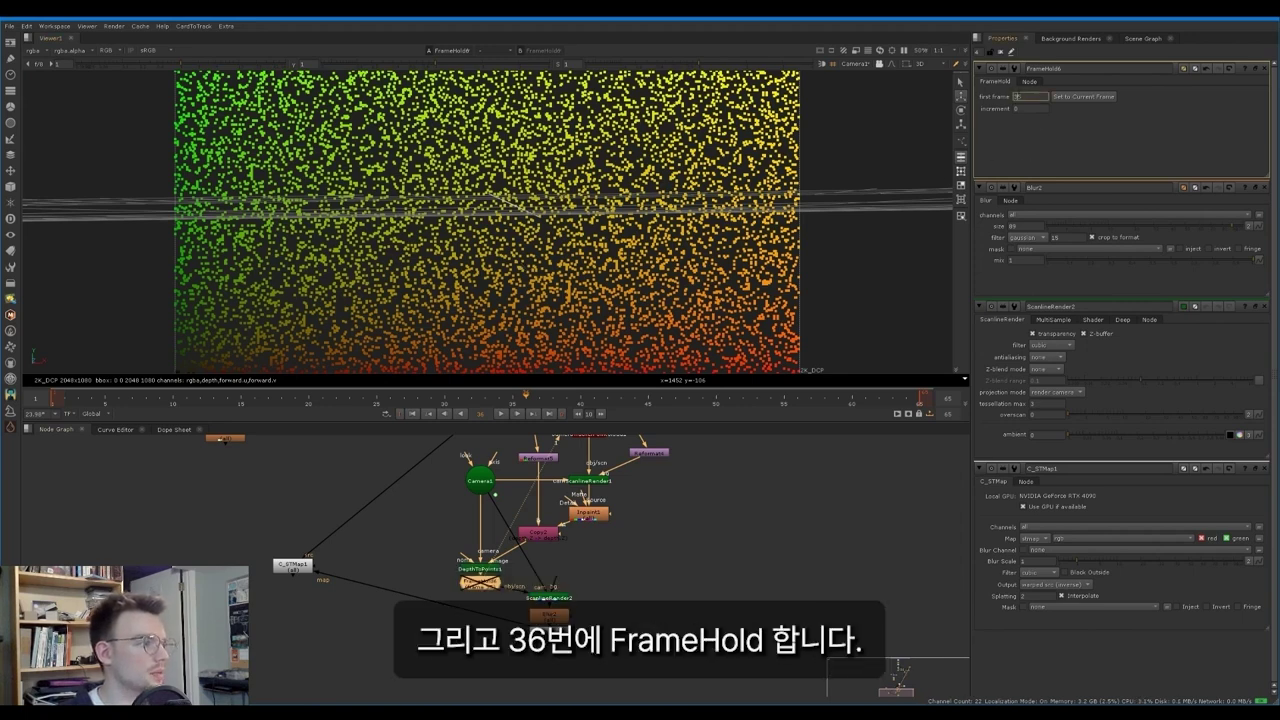
{"action": "key", "text": "d"}
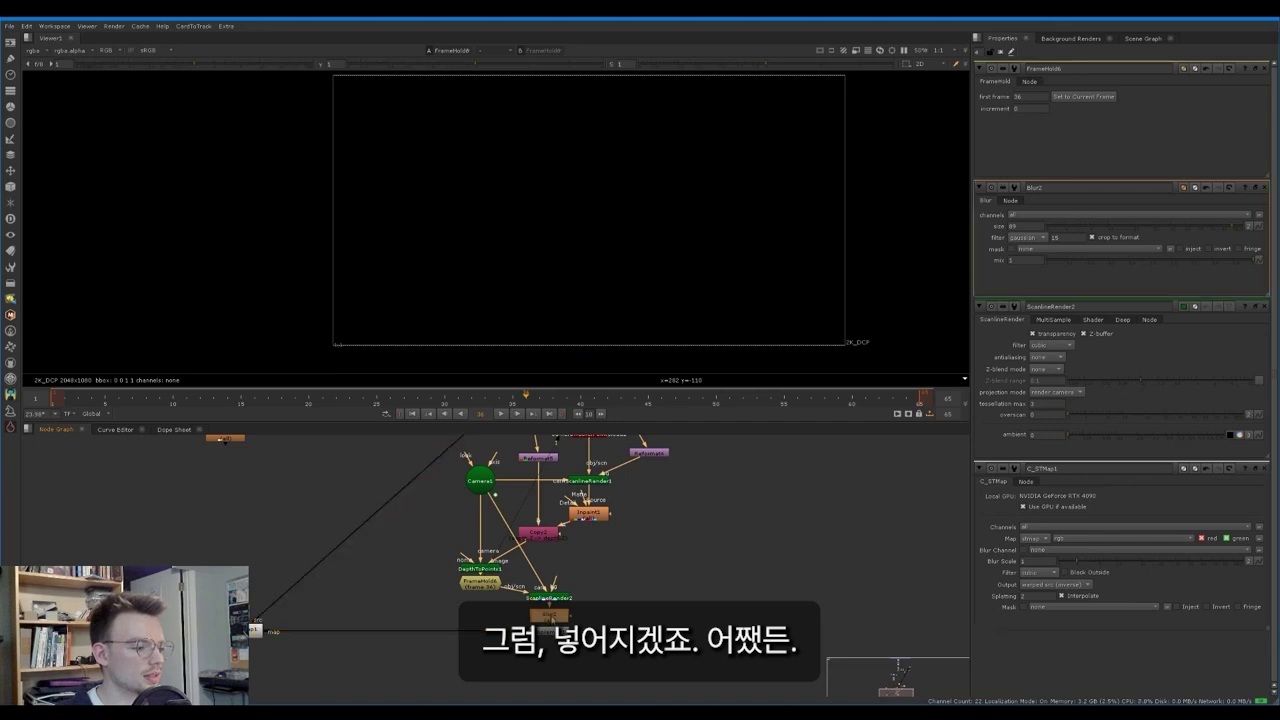
{"action": "left_click", "coordinate": [527, 631]}
{"action": "key", "text": "1"}
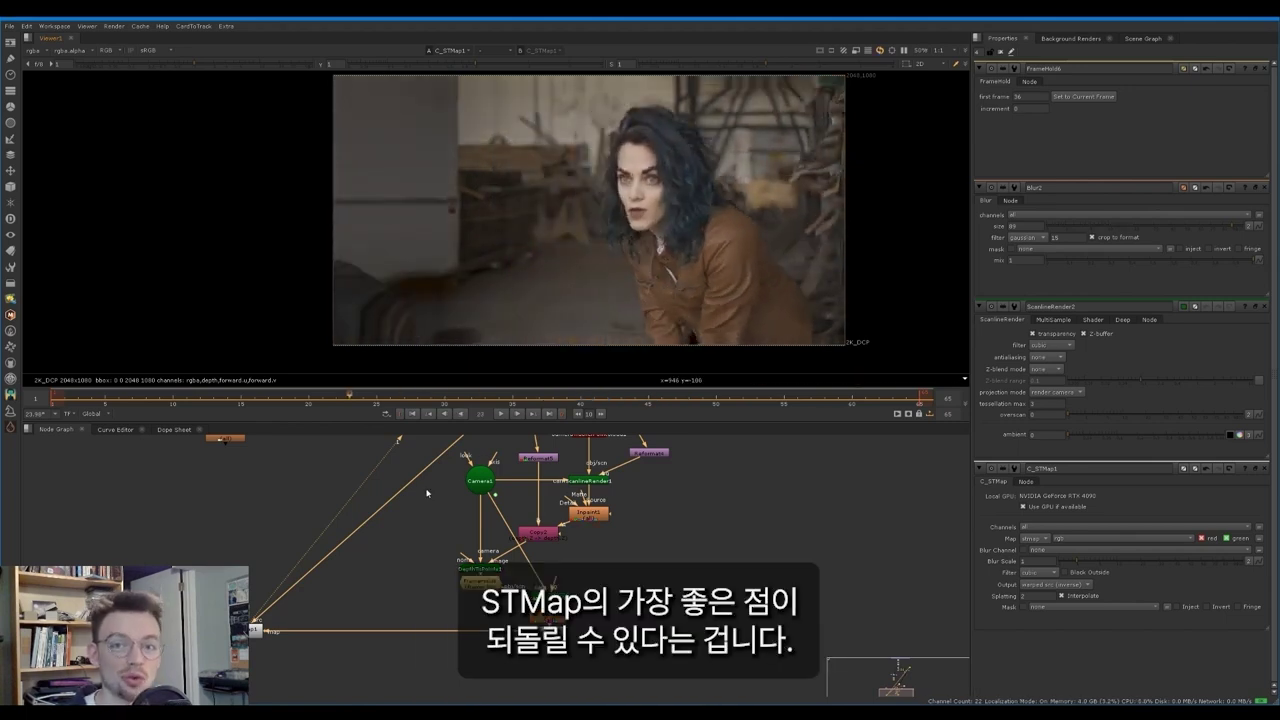
Step: Duplicate C_STMap1 below itself, linking the copy's map input to the Unpremult and its source to C_STMap1
{"action": "middle_click_drag", "start_coordinate": [314, 615], "coordinate": [340, 577]}
{"action": "left_click", "coordinate": [275, 595]}
{"action": "key", "text": "ctrl+c"}
{"action": "left_click", "coordinate": [272, 656]}
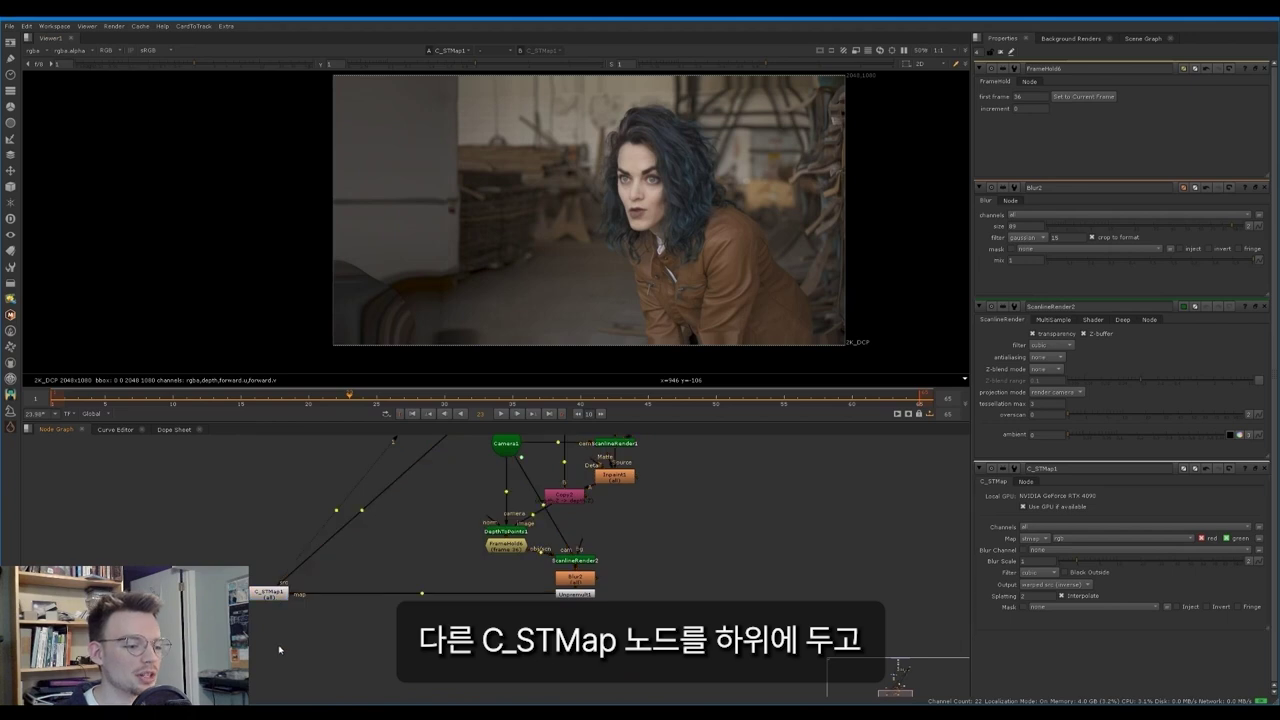
{"action": "key", "text": "ctrl+v"}
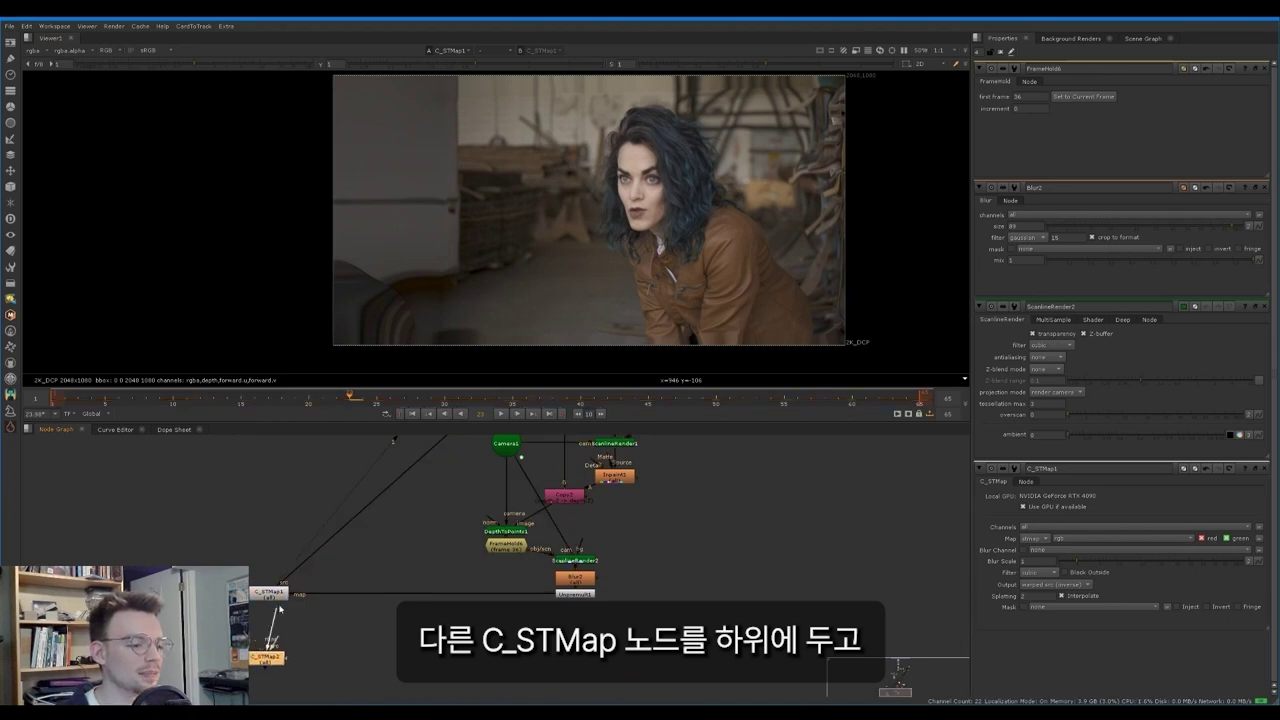
{"action": "left_click_drag", "start_coordinate": [280, 608], "coordinate": [573, 594]}
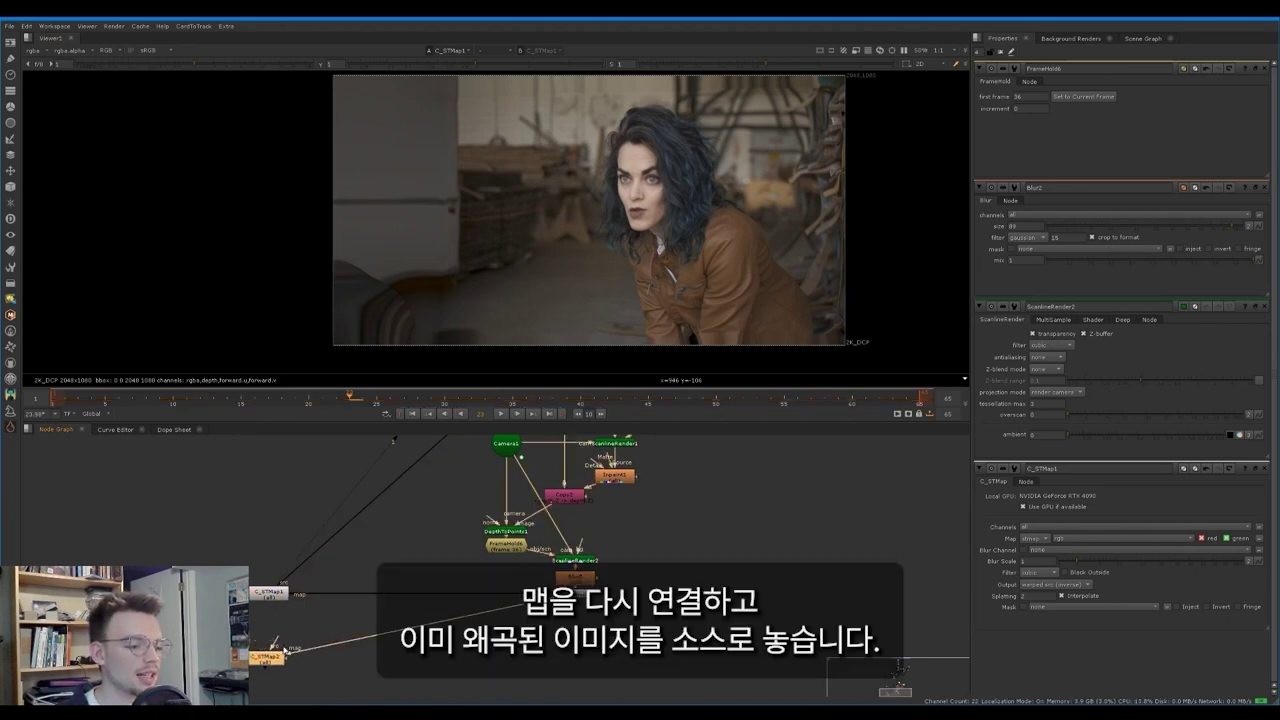
{"action": "mouse_move", "coordinate": [272, 645]}
{"action": "left_mouse_down"}
{"action": "mouse_move", "coordinate": [266, 597]}
{"action": "mouse_move", "coordinate": [277, 660]}
{"action": "left_mouse_up"}
{"action": "left_click", "coordinate": [269, 598]}
Step: Set C_STMap2's output to warped src to restore the original motion, and play the result
{"action": "double_click", "coordinate": [270, 657]}
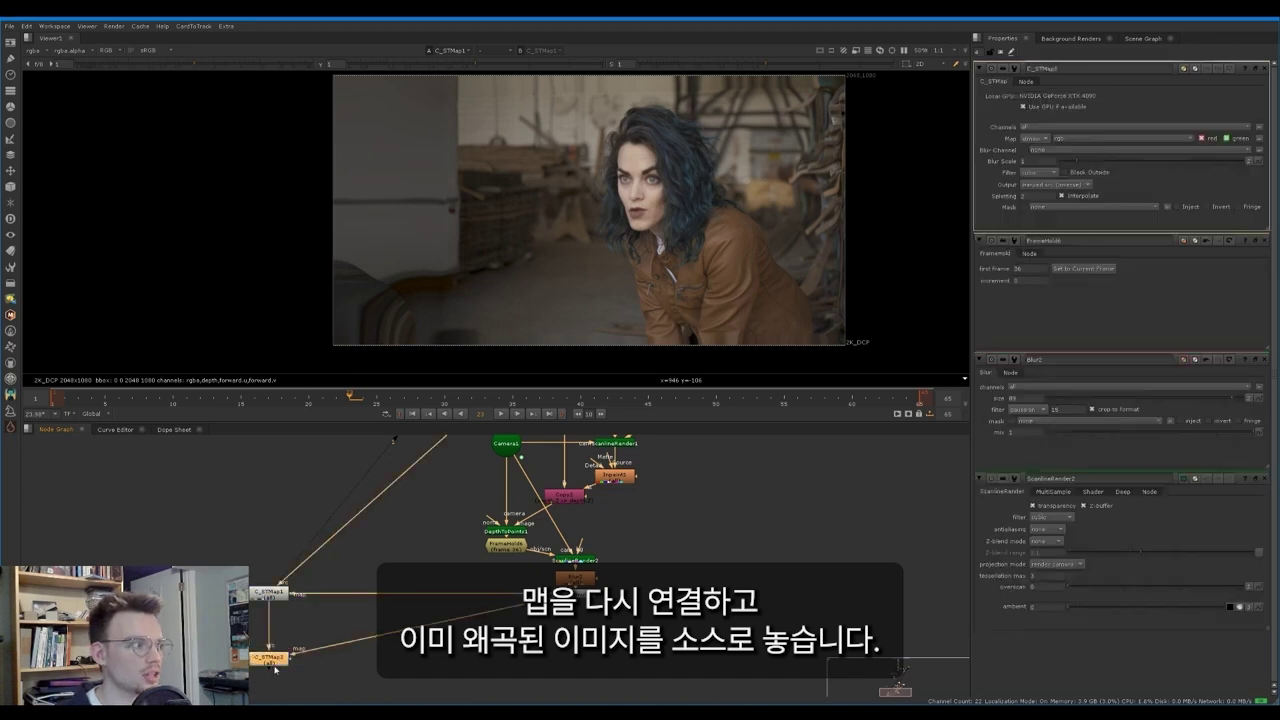
{"action": "left_click", "coordinate": [1052, 187]}
{"action": "left_click", "coordinate": [1055, 181]}
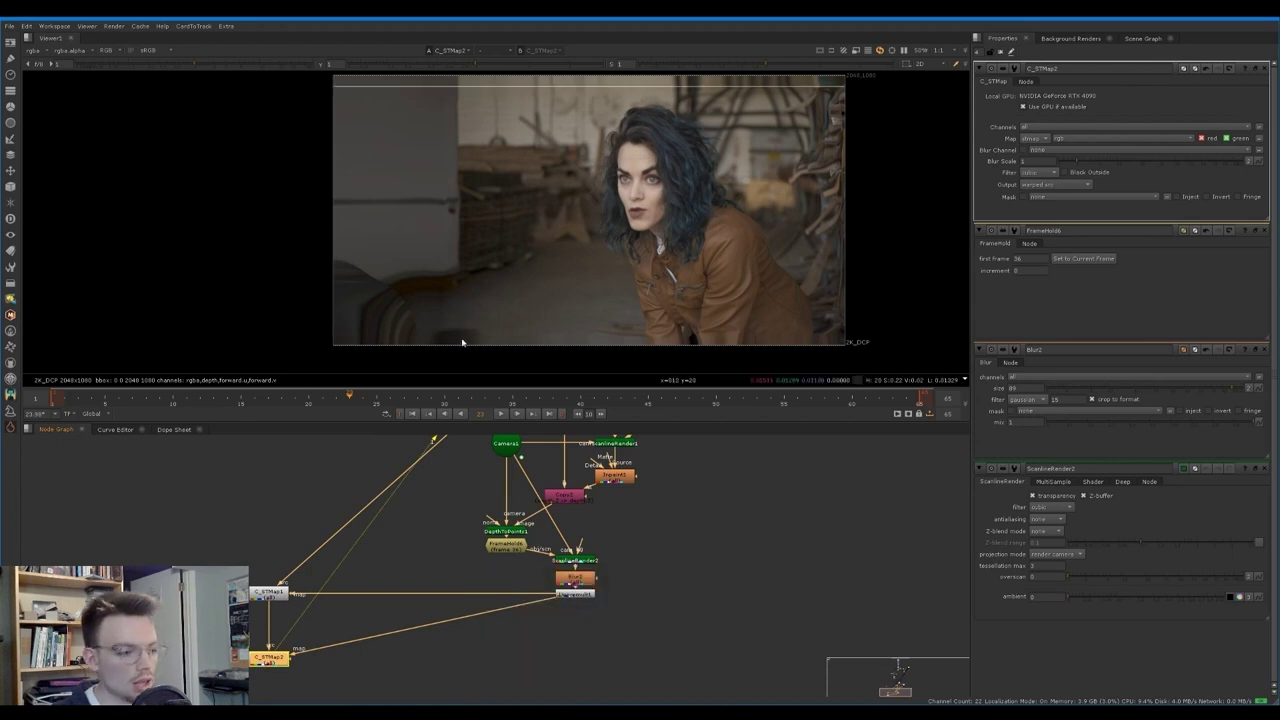
{"action": "key", "text": "1"}
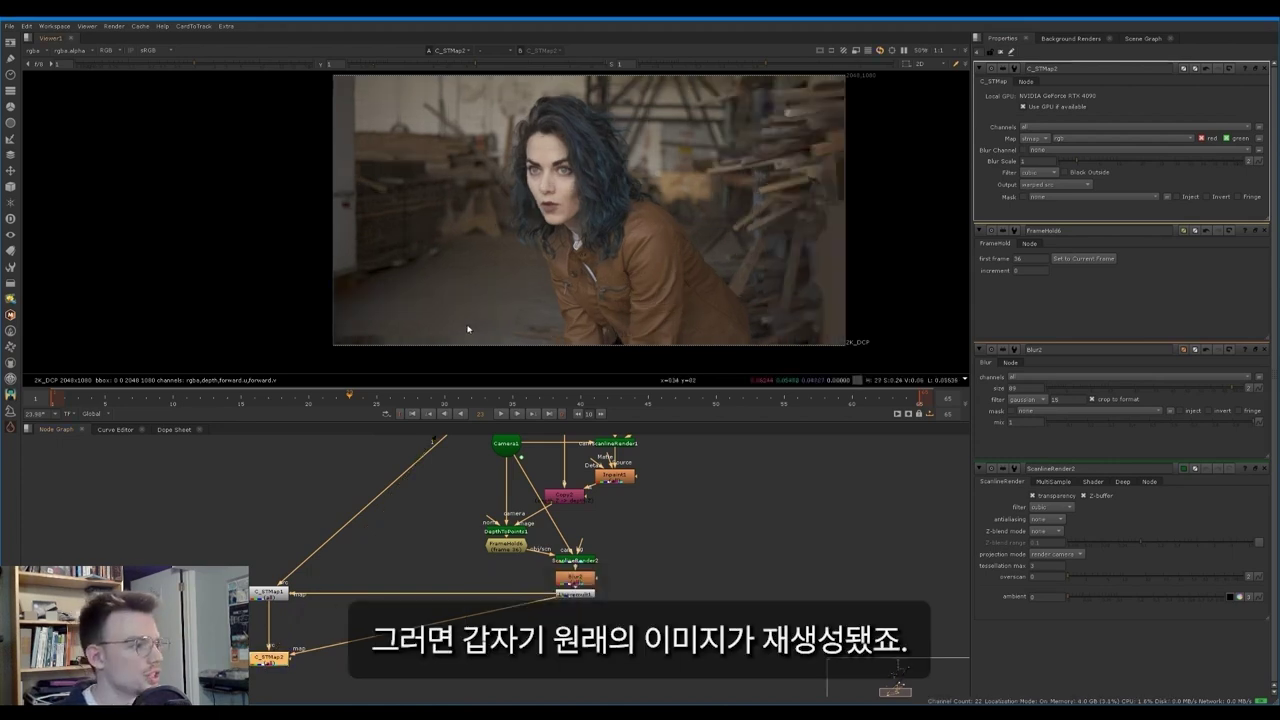
{"action": "key", "text": "l"}
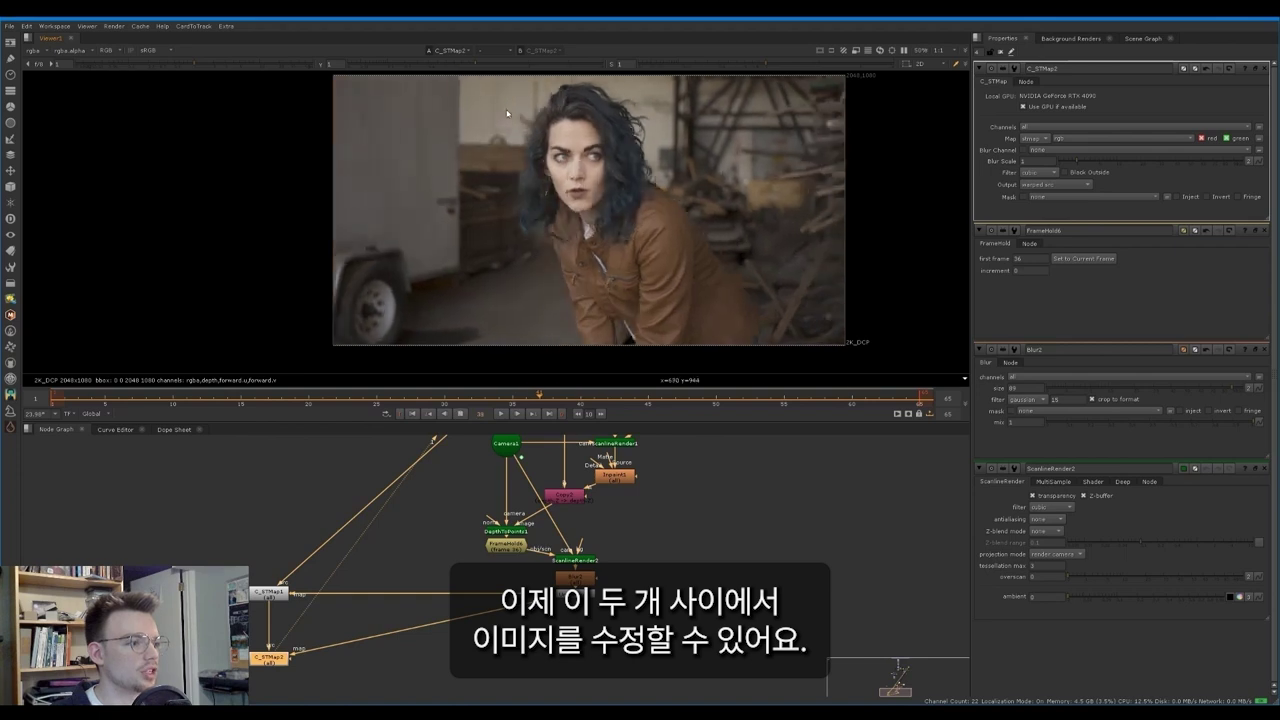
Step: Make room between C_STMap1 and C_STMap2 and insert a Grade node there
{"action": "left_click", "coordinate": [274, 596]}
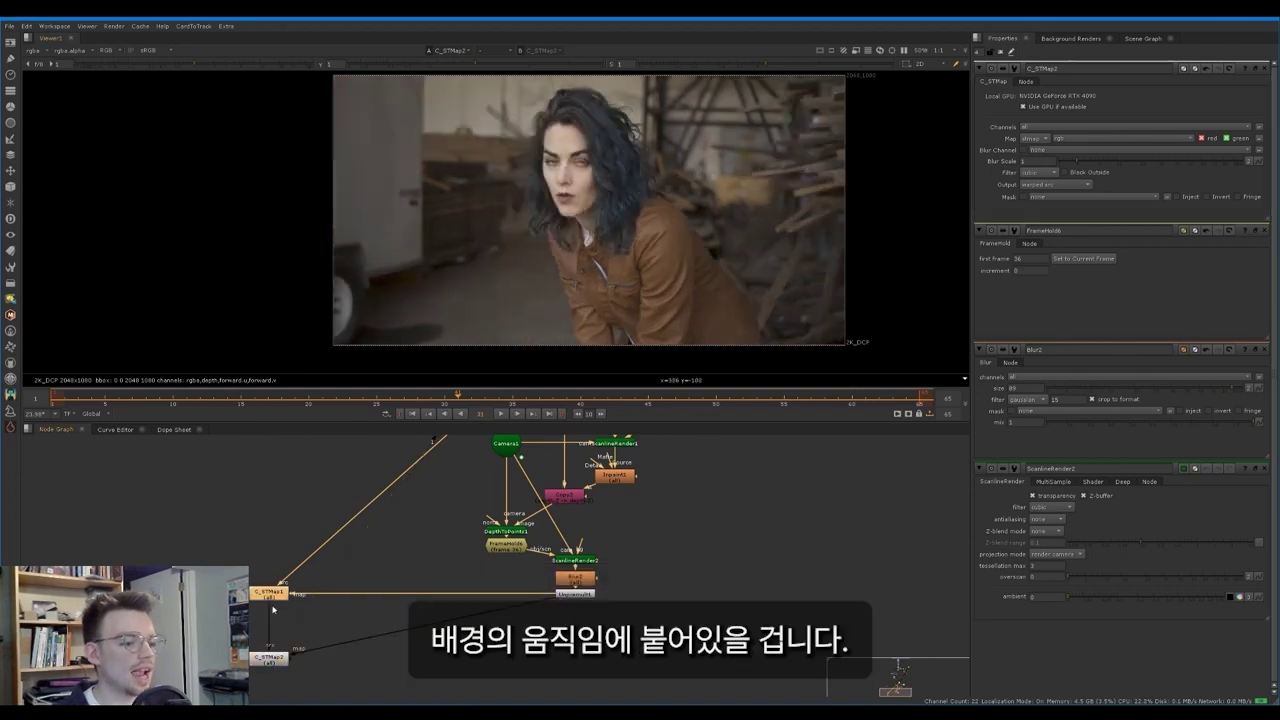
{"action": "left_click_drag", "start_coordinate": [268, 661], "coordinate": [268, 675]}
{"action": "left_click", "coordinate": [252, 628]}
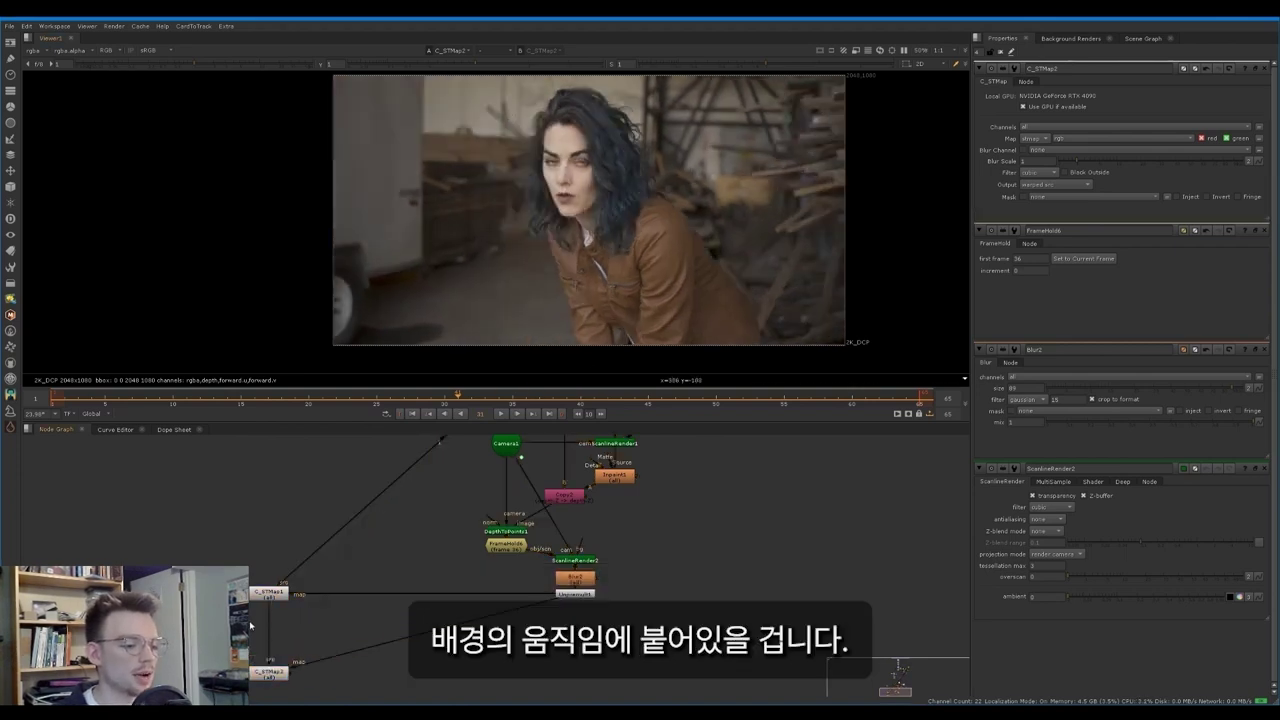
{"action": "key", "text": "g"}
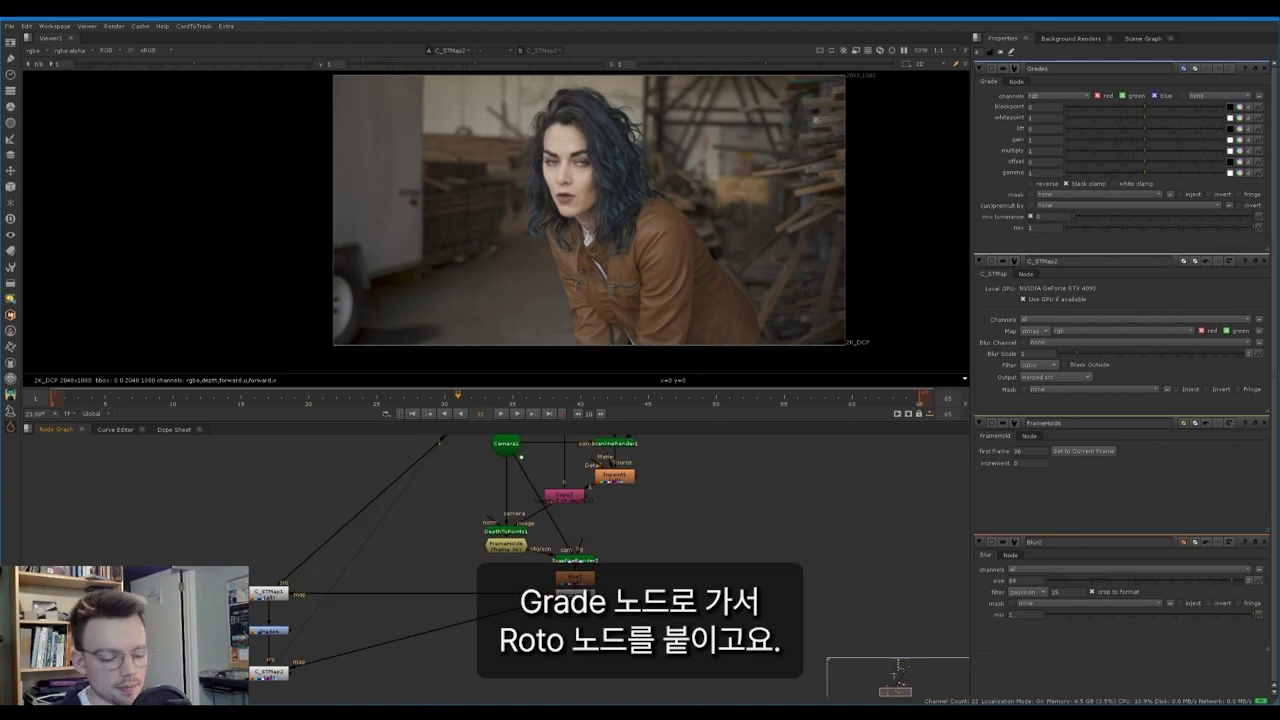
Step: Add a Roto node as the Grade's mask and outline a small triangular Bezier shape on the background beside the woman
{"action": "key", "text": "o"}
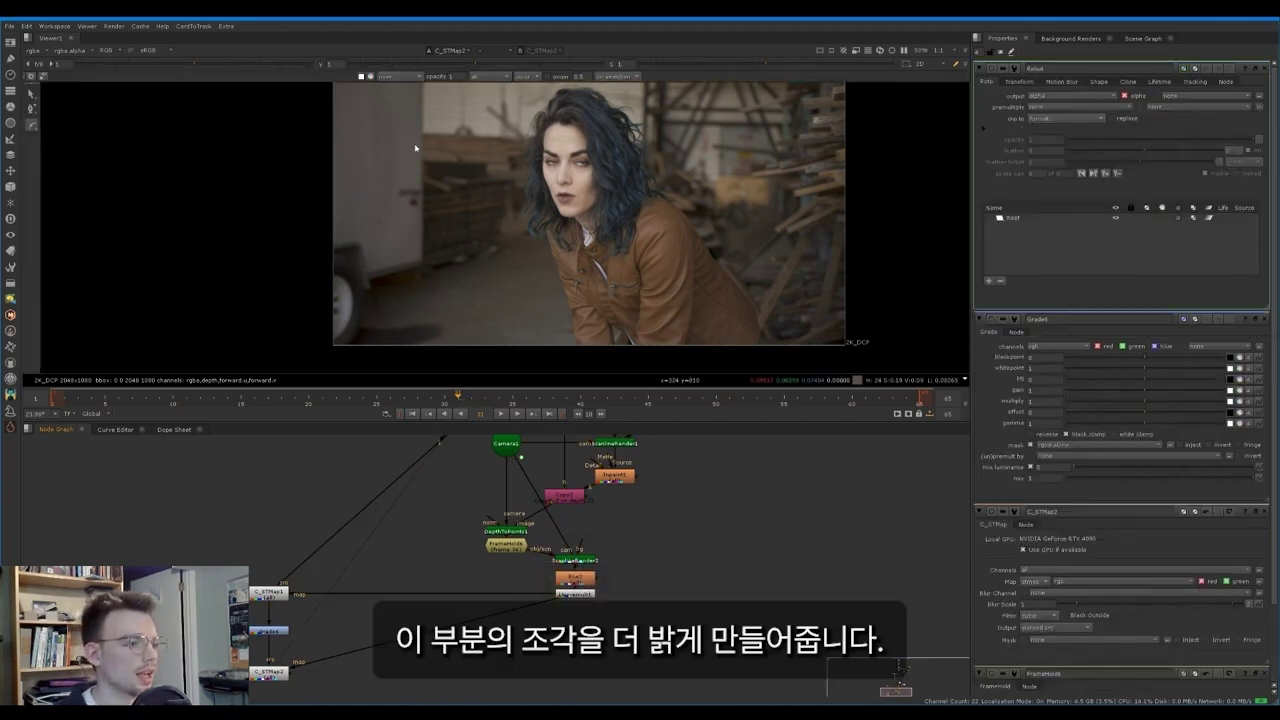
{"action": "left_click", "coordinate": [414, 142]}
{"action": "left_click_drag", "start_coordinate": [397, 203], "coordinate": [424, 212]}
{"action": "left_click", "coordinate": [416, 143]}
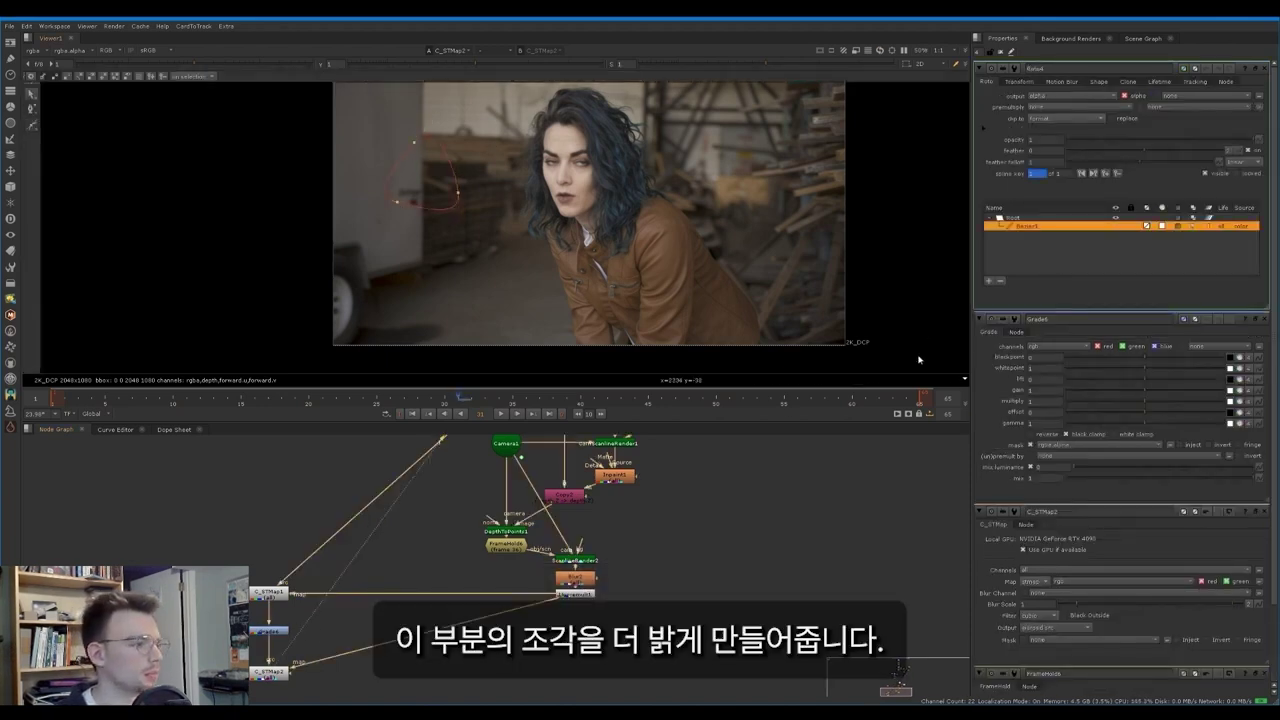
Step: Raise the Grade's gain to brighten the masked area and shift the roto shape across the background
{"action": "double_click", "coordinate": [268, 631]}
{"action": "left_click_drag", "start_coordinate": [1144, 139], "coordinate": [1199, 142]}
{"action": "left_click_drag", "start_coordinate": [358, 104], "coordinate": [486, 223]}
{"action": "left_click_drag", "start_coordinate": [429, 179], "coordinate": [465, 187]}
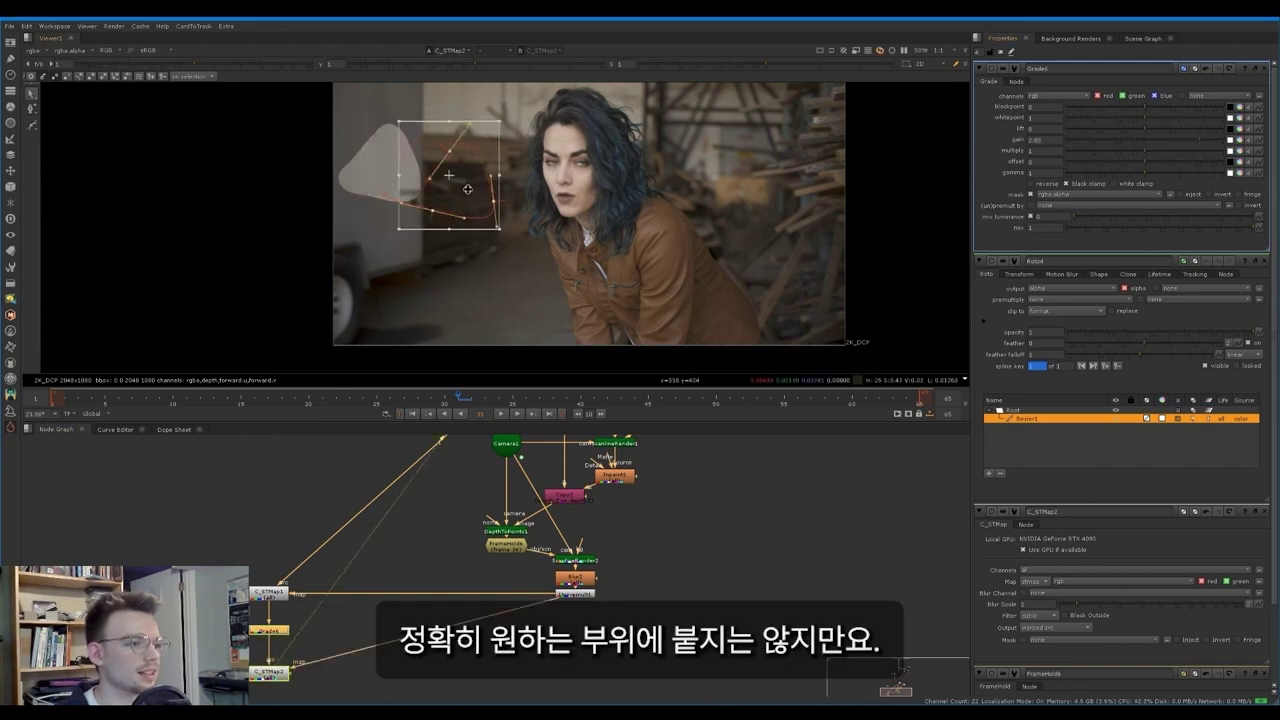
Step: Close the properties of the other nodes and play C_STMap2's output to check how the graded patch follows the background
{"action": "left_click", "coordinate": [1264, 261]}
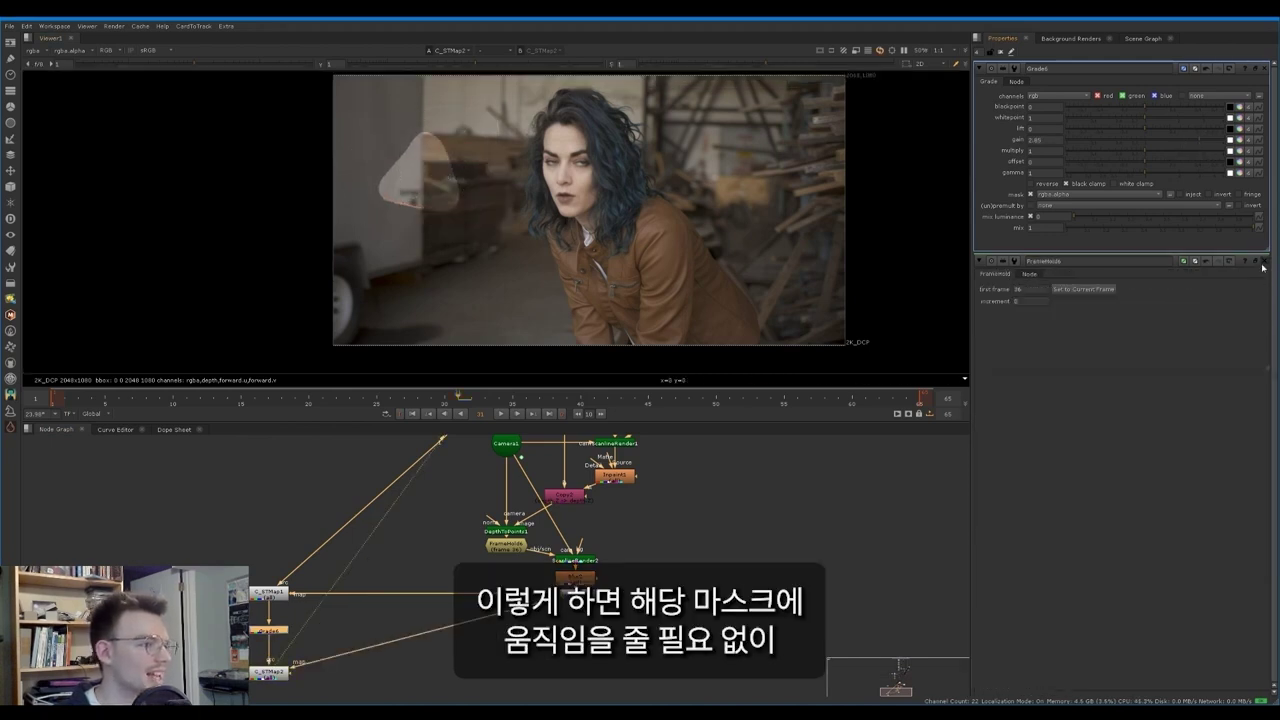
{"action": "left_click", "coordinate": [1264, 261]}
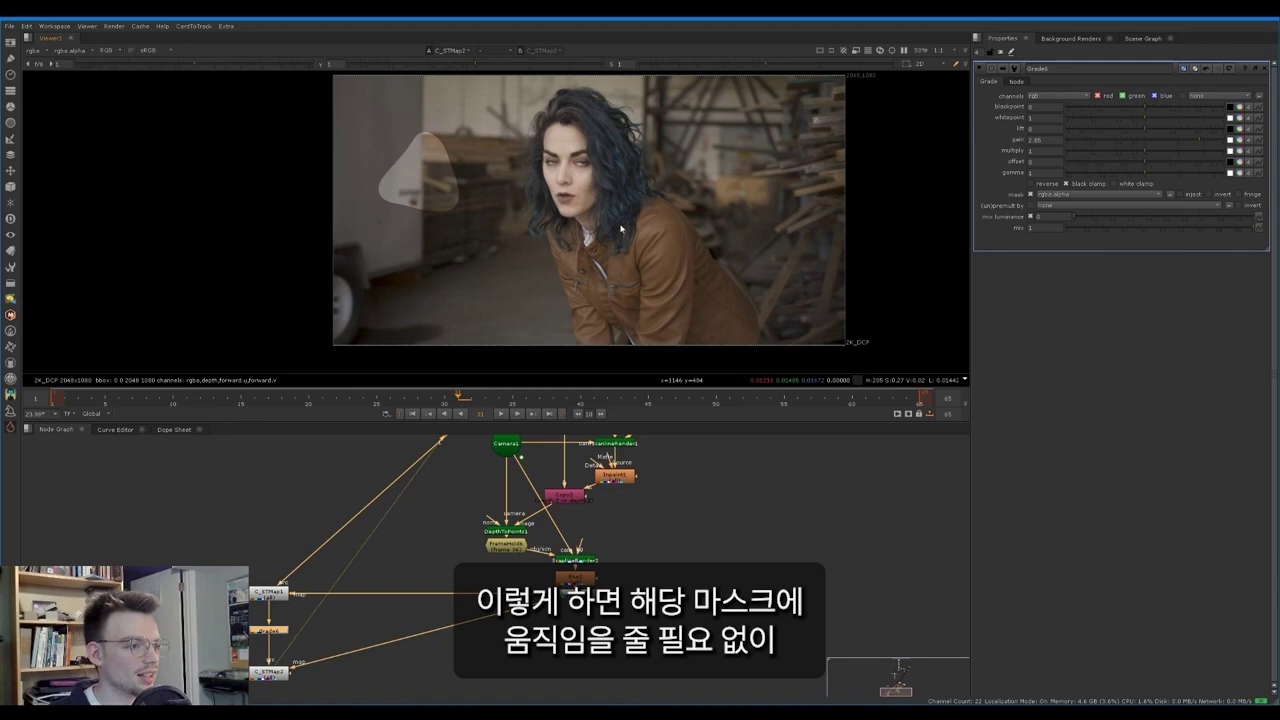
{"action": "key", "text": "l"}
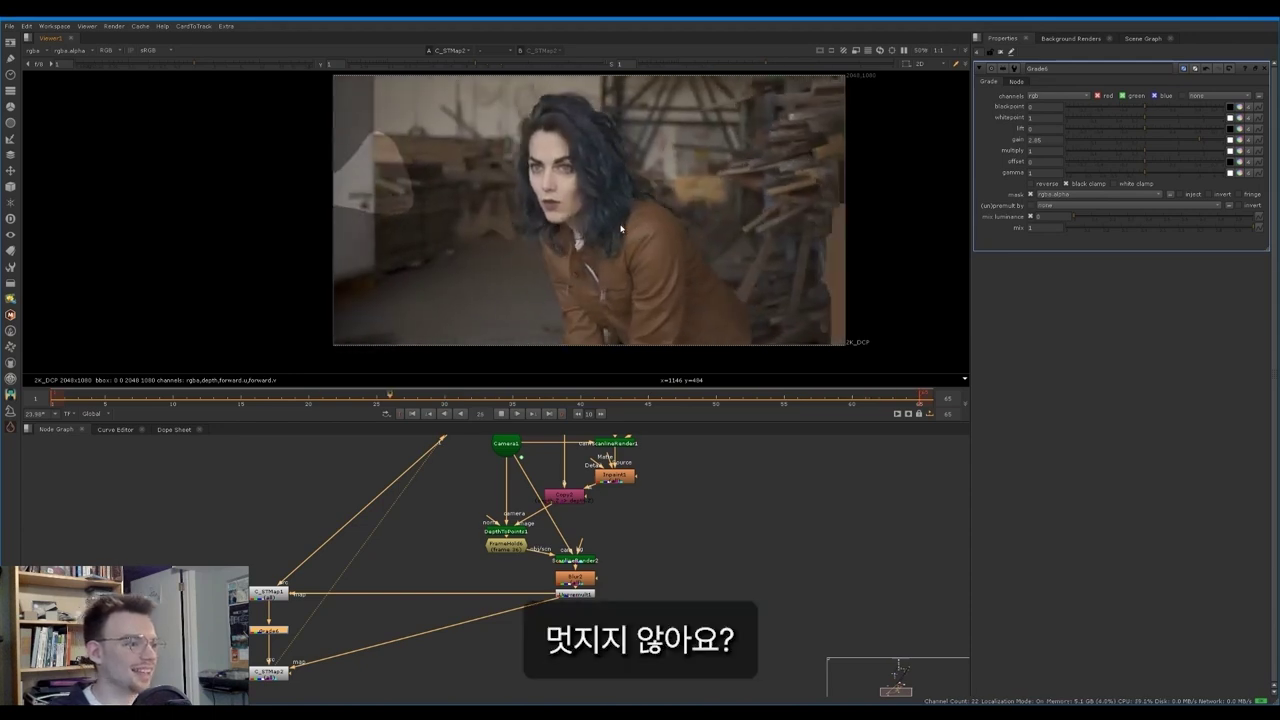
{"action": "key", "text": "k"}
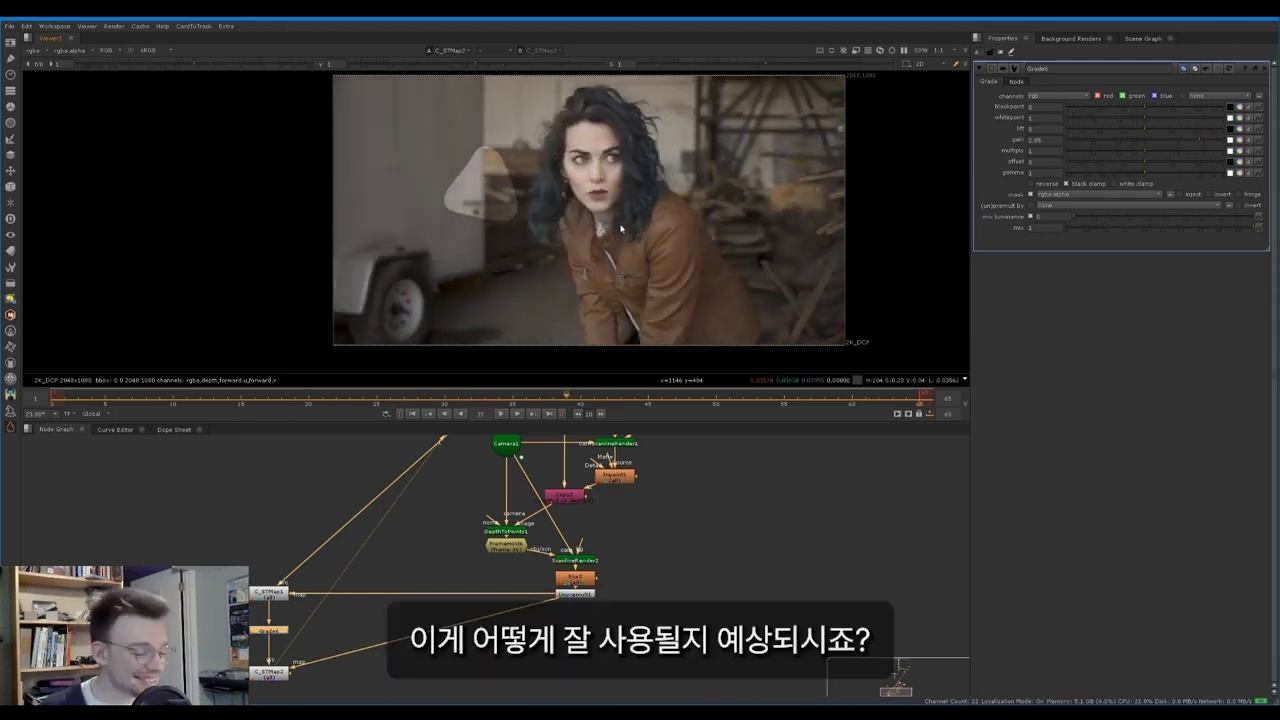
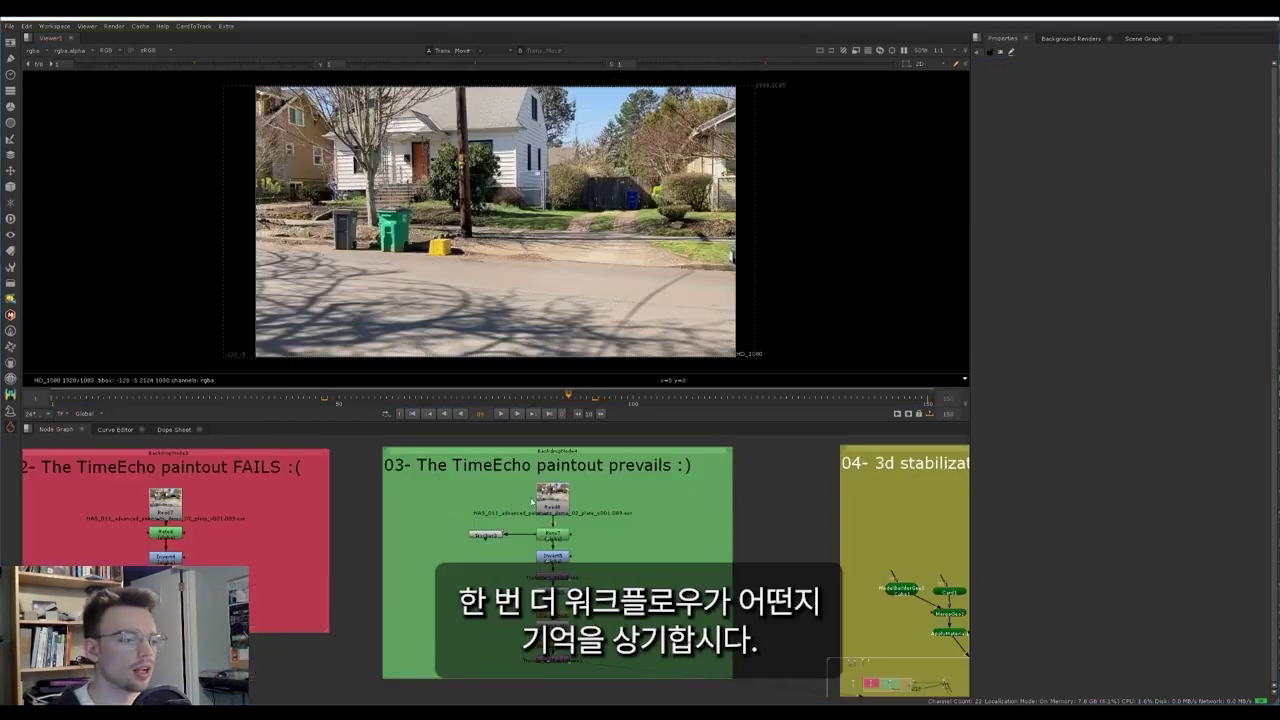
Step: Review the TimeEcho paintout example by scrubbing its original plate, its stabilised plate and the paintout with motion reapplied
{"action": "left_click", "coordinate": [548, 490]}
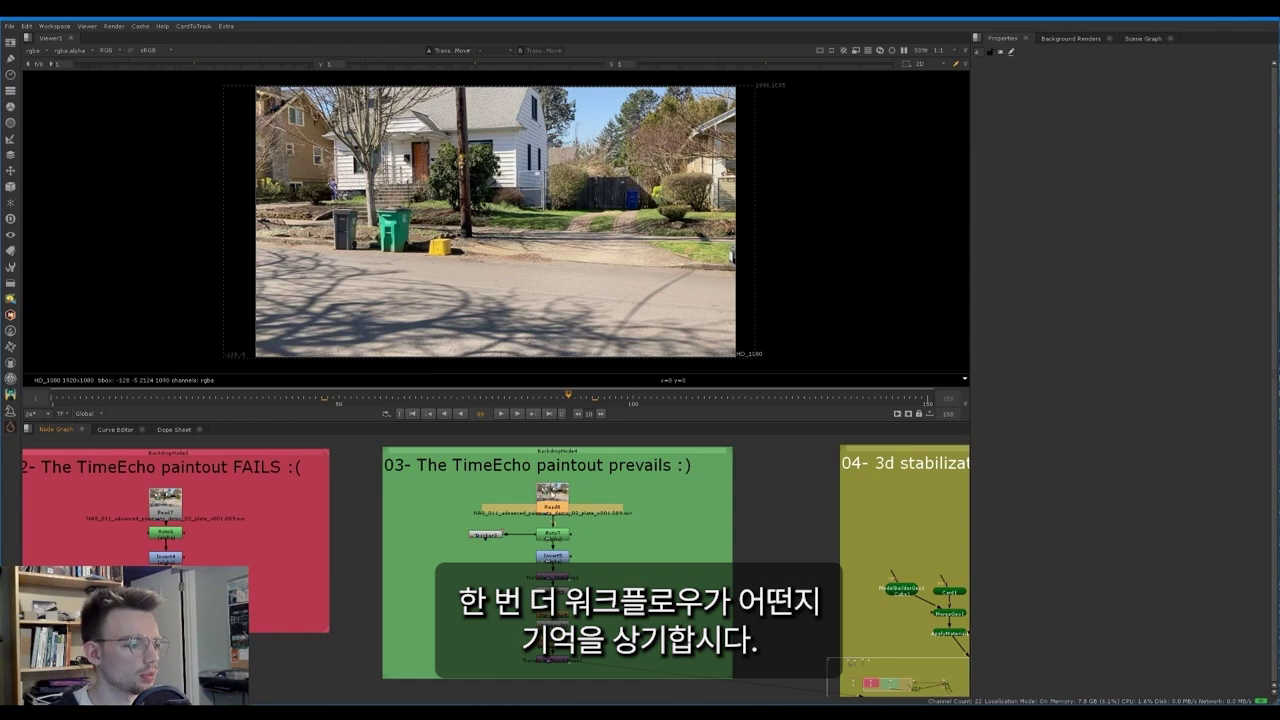
{"action": "key", "text": "1"}
{"action": "left_click_drag", "start_coordinate": [168, 399], "coordinate": [215, 396]}
{"action": "key", "text": "2"}
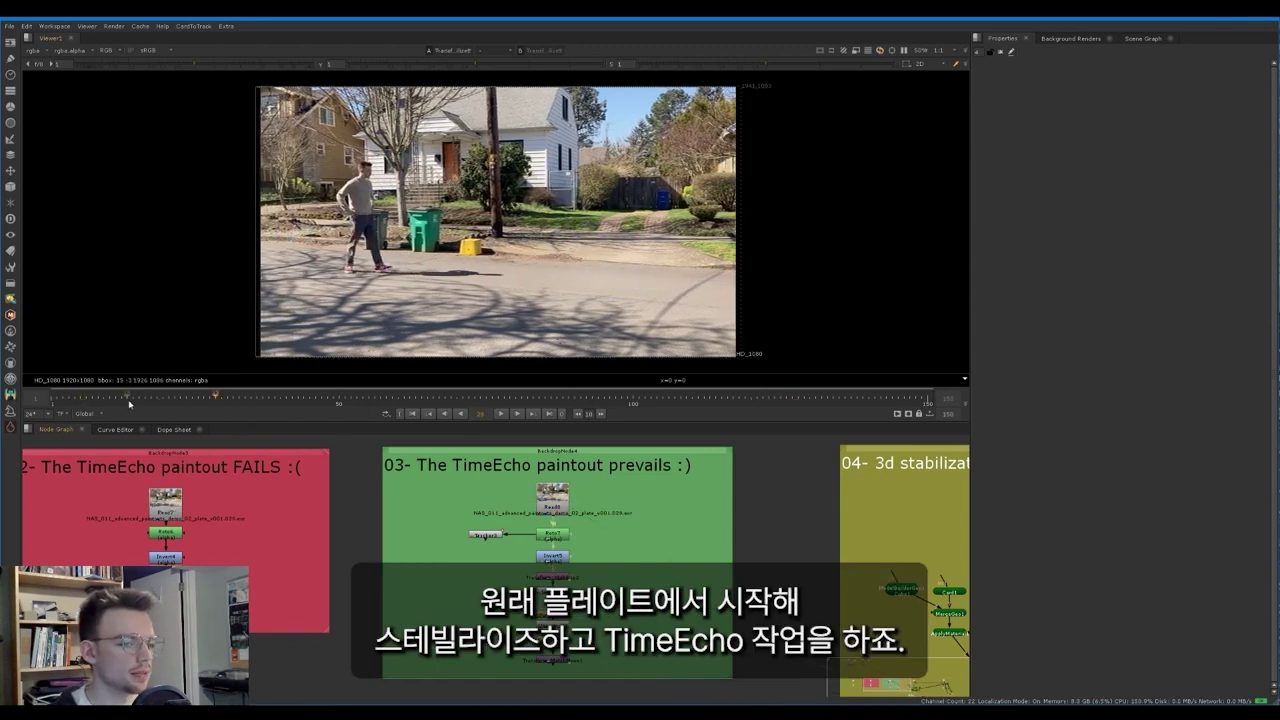
{"action": "left_click_drag", "start_coordinate": [129, 399], "coordinate": [663, 397]}
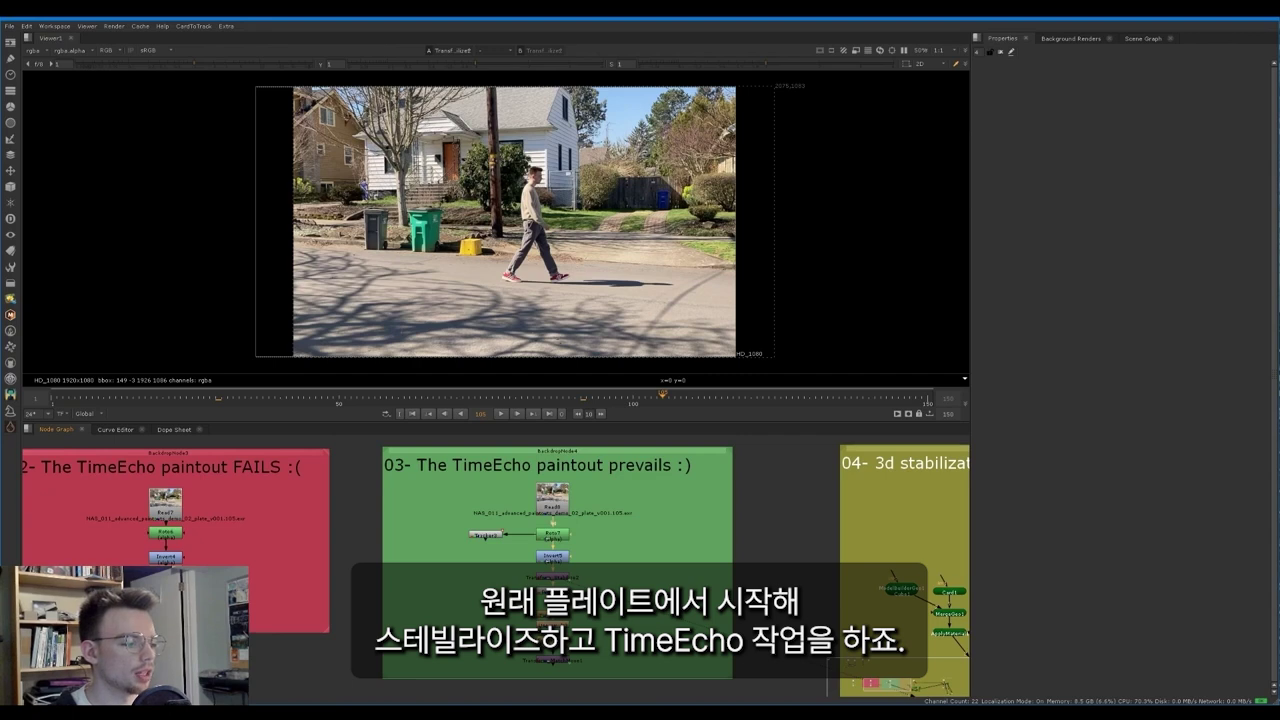
{"action": "key", "text": "3"}
{"action": "left_click", "coordinate": [565, 662]}
{"action": "key", "text": "4"}
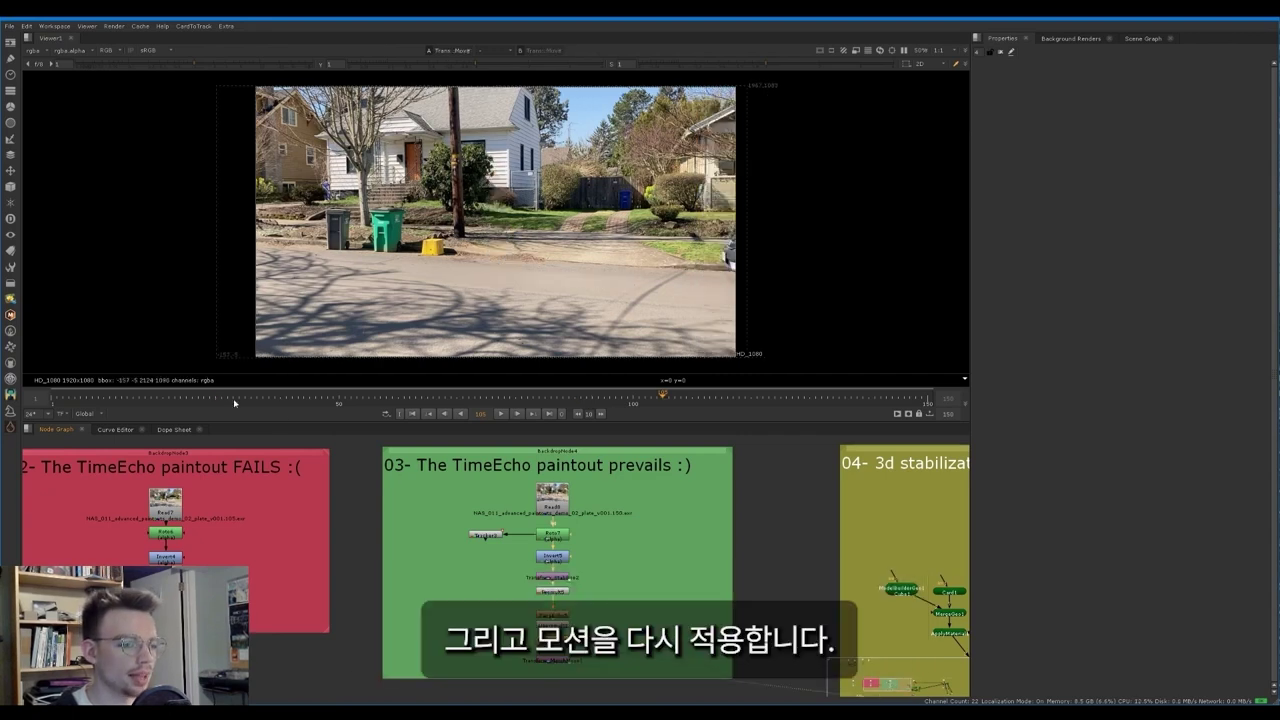
{"action": "left_click_drag", "start_coordinate": [152, 398], "coordinate": [539, 398]}
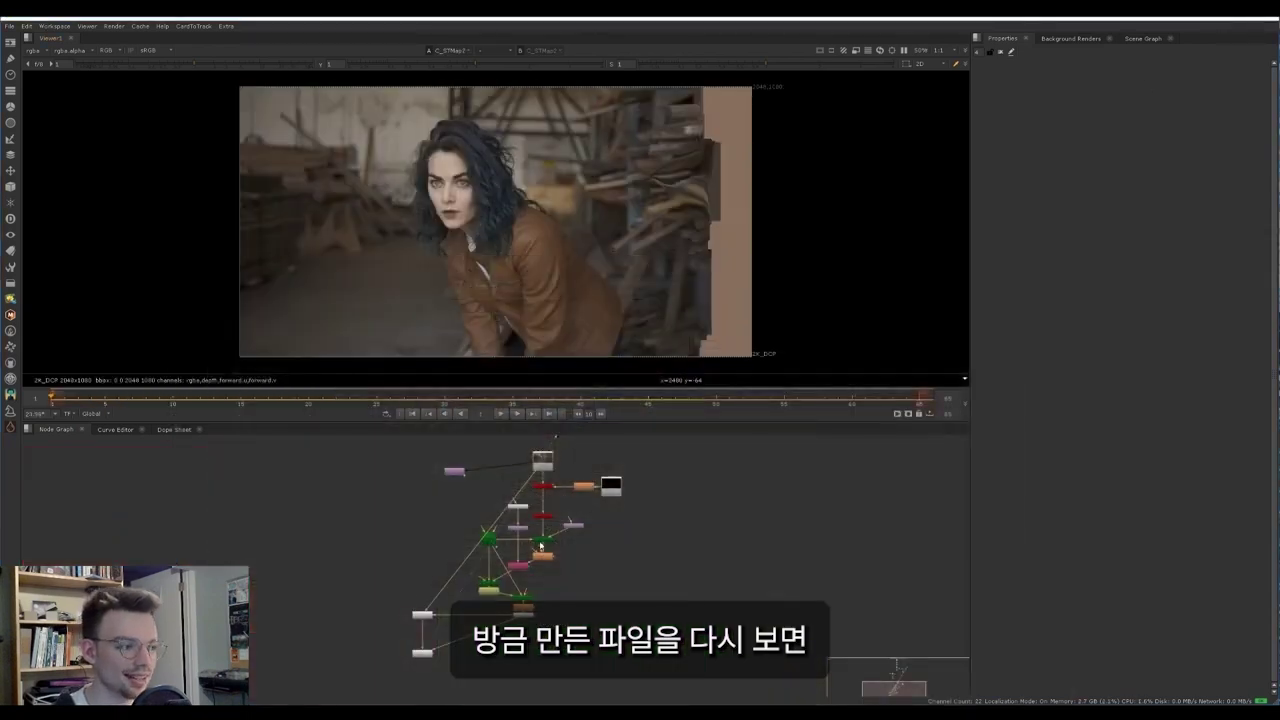
Step: Review the STMap script by comparing the Read3 plate with the warped C_STMap results while scrubbing the timeline
{"action": "scroll", "coordinate": [540, 545], "scroll_direction": "up", "scroll_amount": 5}
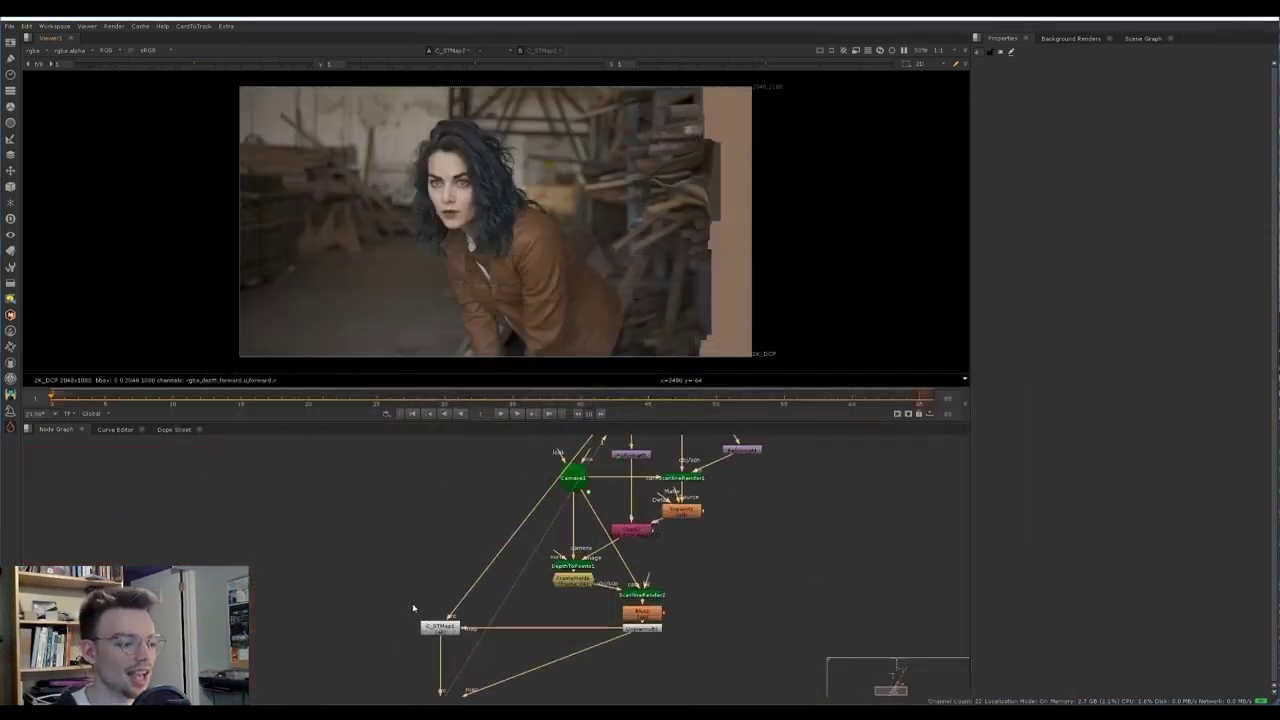
{"action": "scroll", "coordinate": [524, 508], "scroll_direction": "down", "scroll_amount": 5}
{"action": "middle_click_drag", "start_coordinate": [566, 487], "coordinate": [549, 535]}
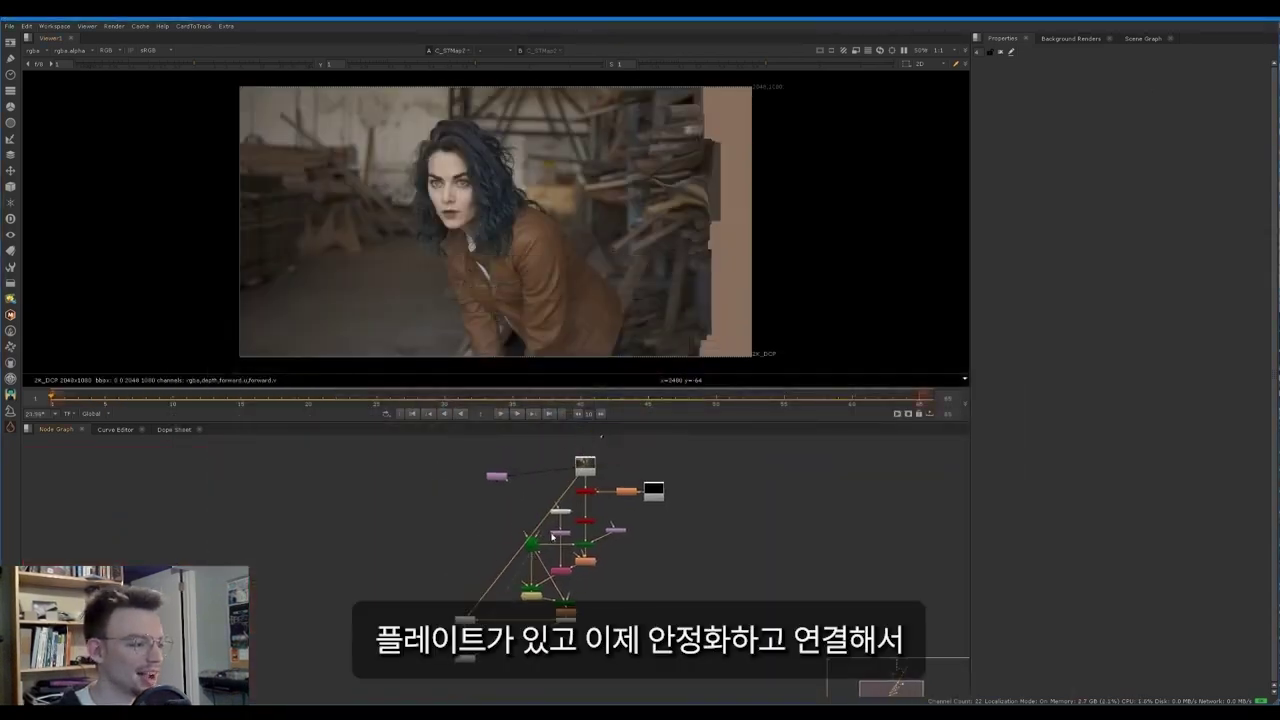
{"action": "left_click", "coordinate": [584, 473]}
{"action": "key", "text": "1"}
{"action": "left_click_drag", "start_coordinate": [81, 403], "coordinate": [796, 380]}
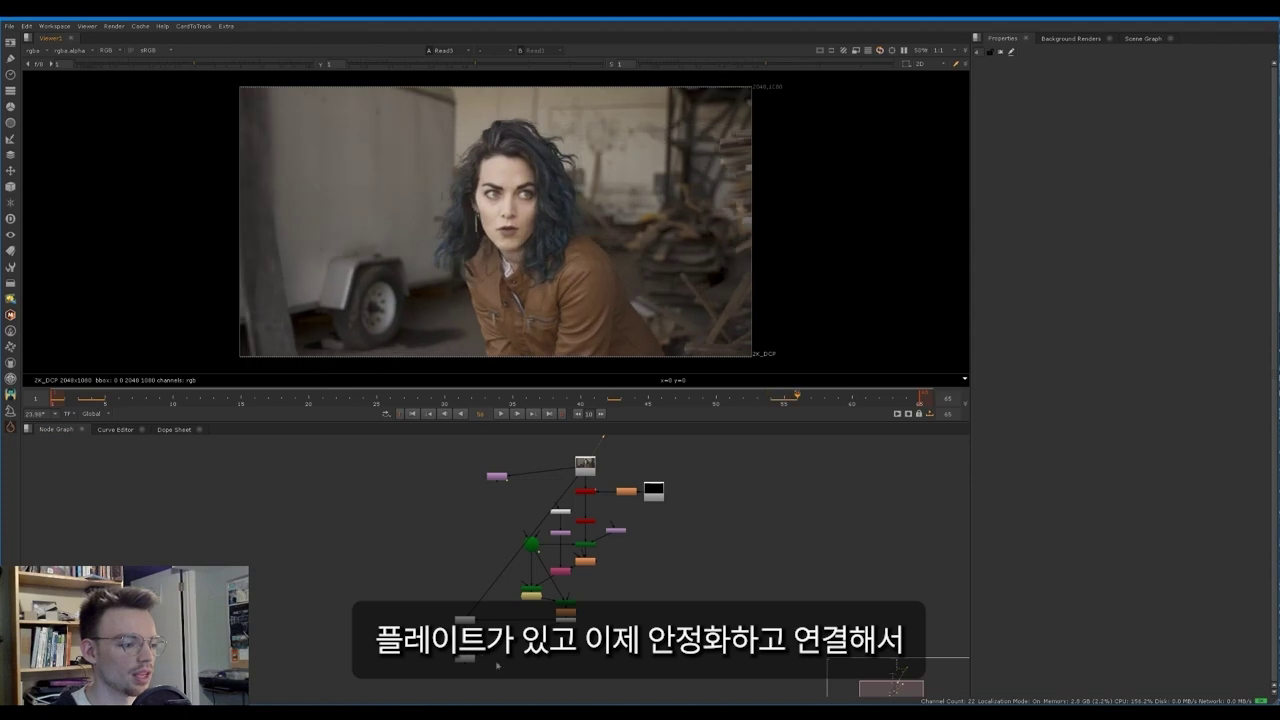
{"action": "key", "text": "2"}
{"action": "left_click_drag", "start_coordinate": [700, 400], "coordinate": [213, 404]}
{"action": "key", "text": "3"}
Step: Reposition the LensDistortion node beside the Read3 plate and insert it between Read3 and C_STMap1
{"action": "middle_click_drag", "start_coordinate": [445, 639], "coordinate": [460, 611]}
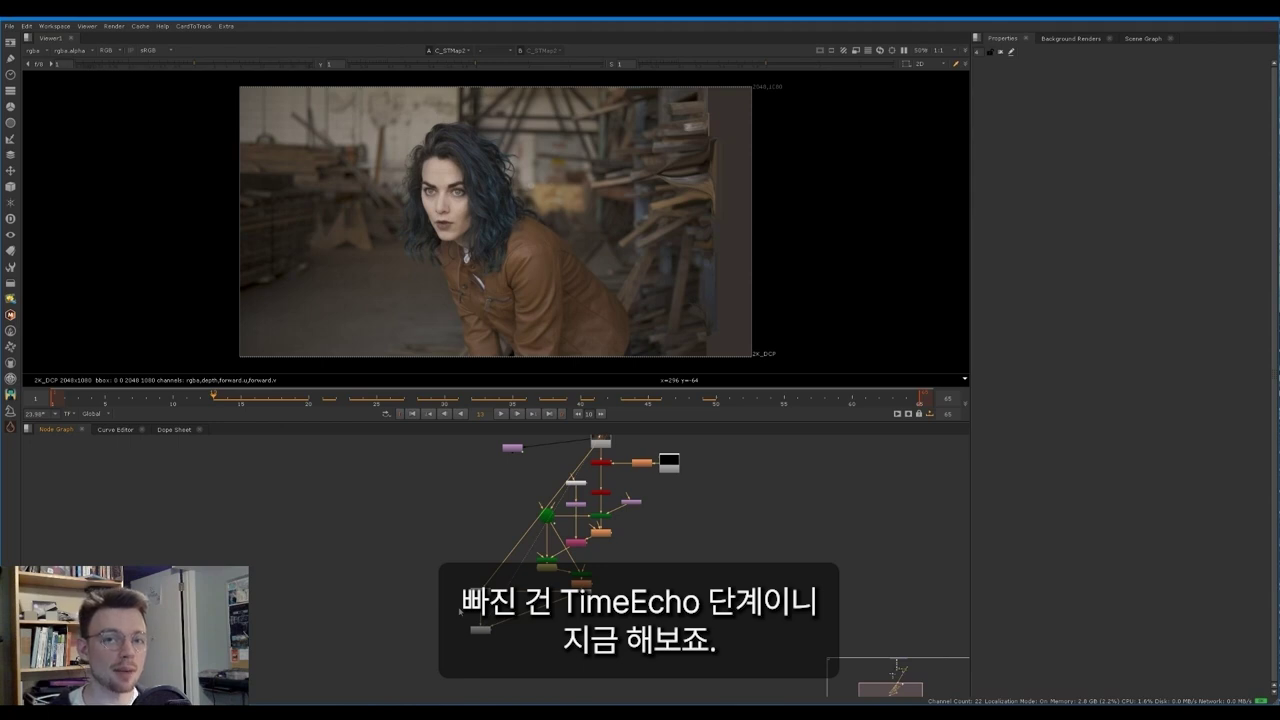
{"action": "scroll", "coordinate": [461, 611], "scroll_direction": "up", "scroll_amount": 5}
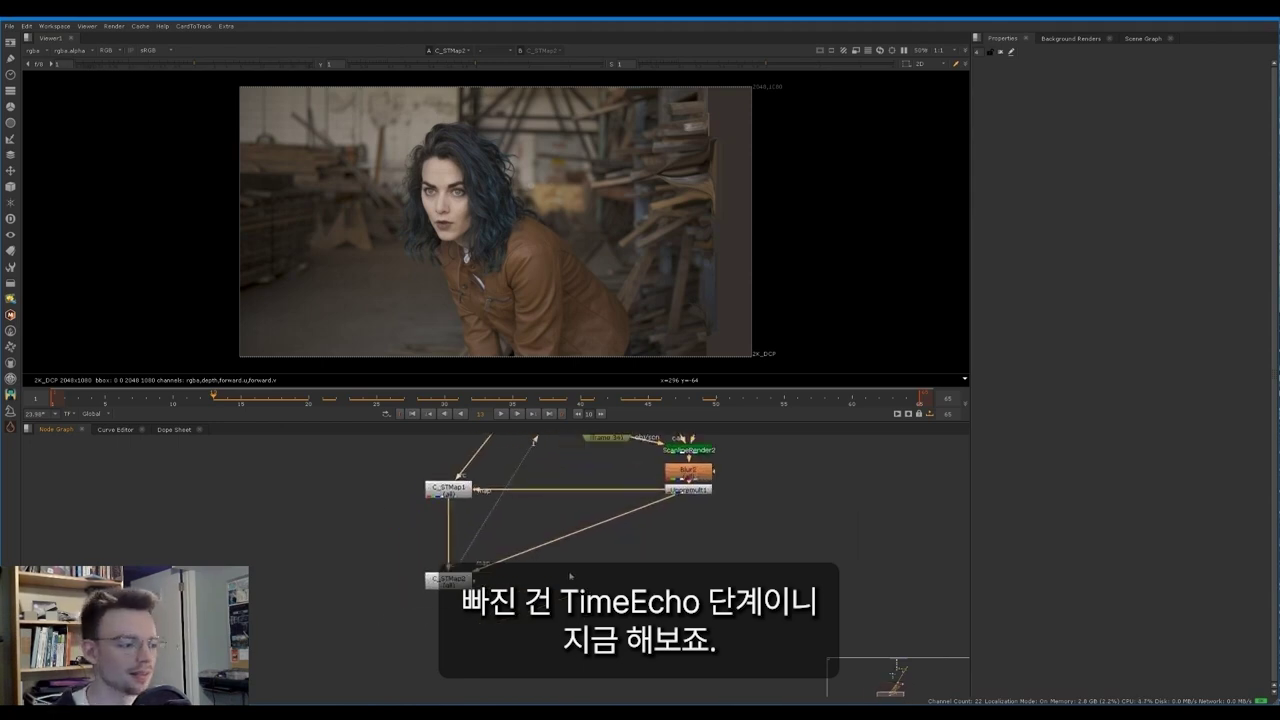
{"action": "scroll", "coordinate": [571, 576], "scroll_direction": "down", "scroll_amount": 5}
{"action": "middle_click_drag", "start_coordinate": [572, 500], "coordinate": [574, 551]}
{"action": "scroll", "coordinate": [600, 490], "scroll_direction": "up", "scroll_amount": 3}
{"action": "middle_click_drag", "start_coordinate": [777, 472], "coordinate": [777, 503]}
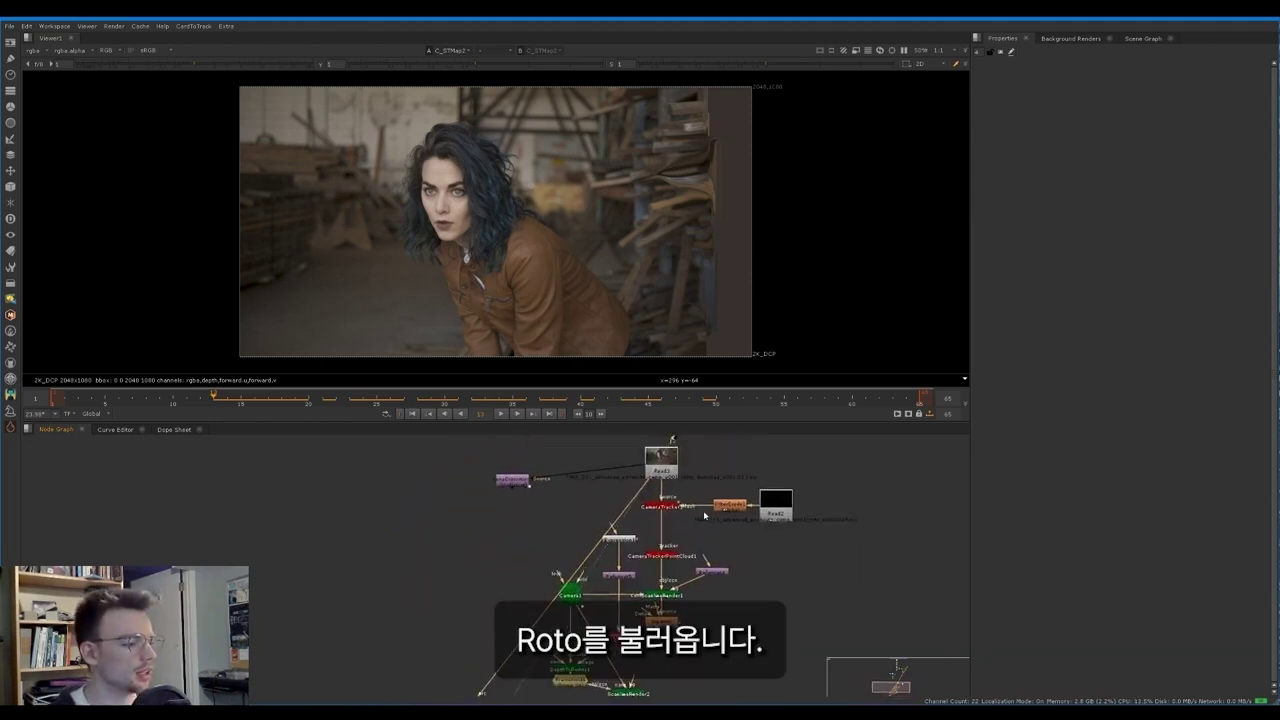
{"action": "left_click", "coordinate": [785, 514]}
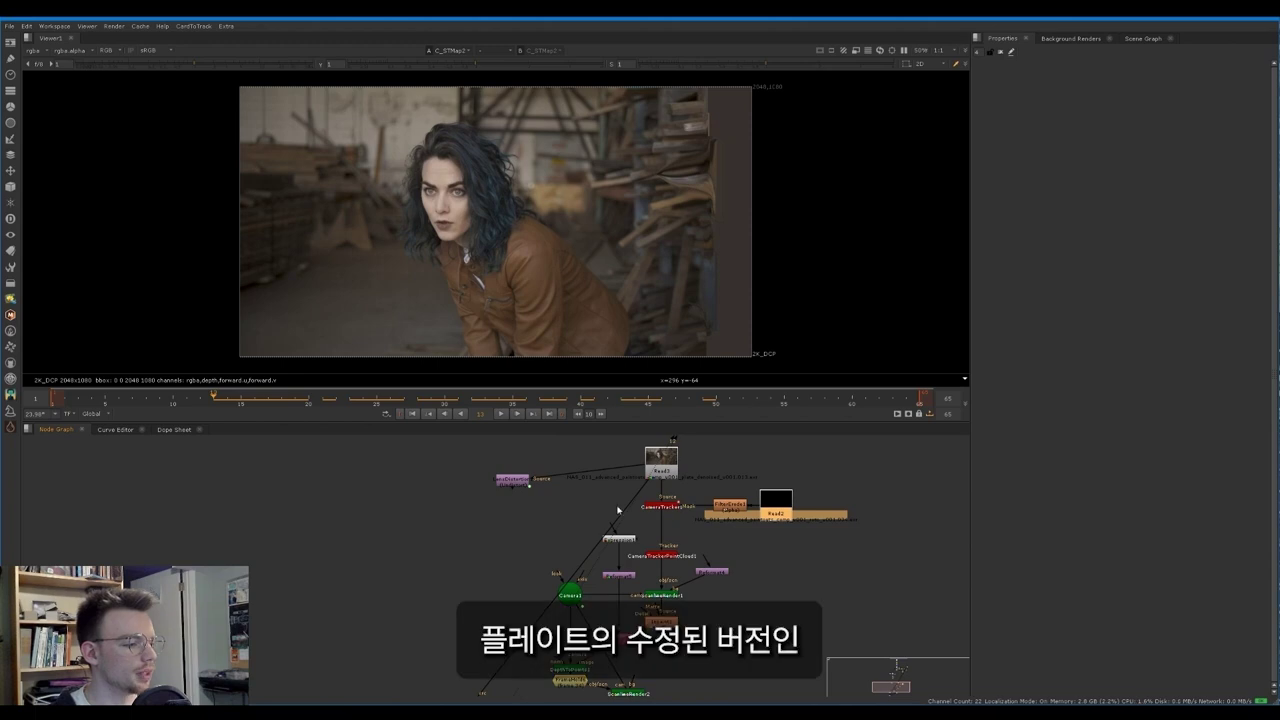
{"action": "middle_click_drag", "start_coordinate": [556, 505], "coordinate": [611, 519]}
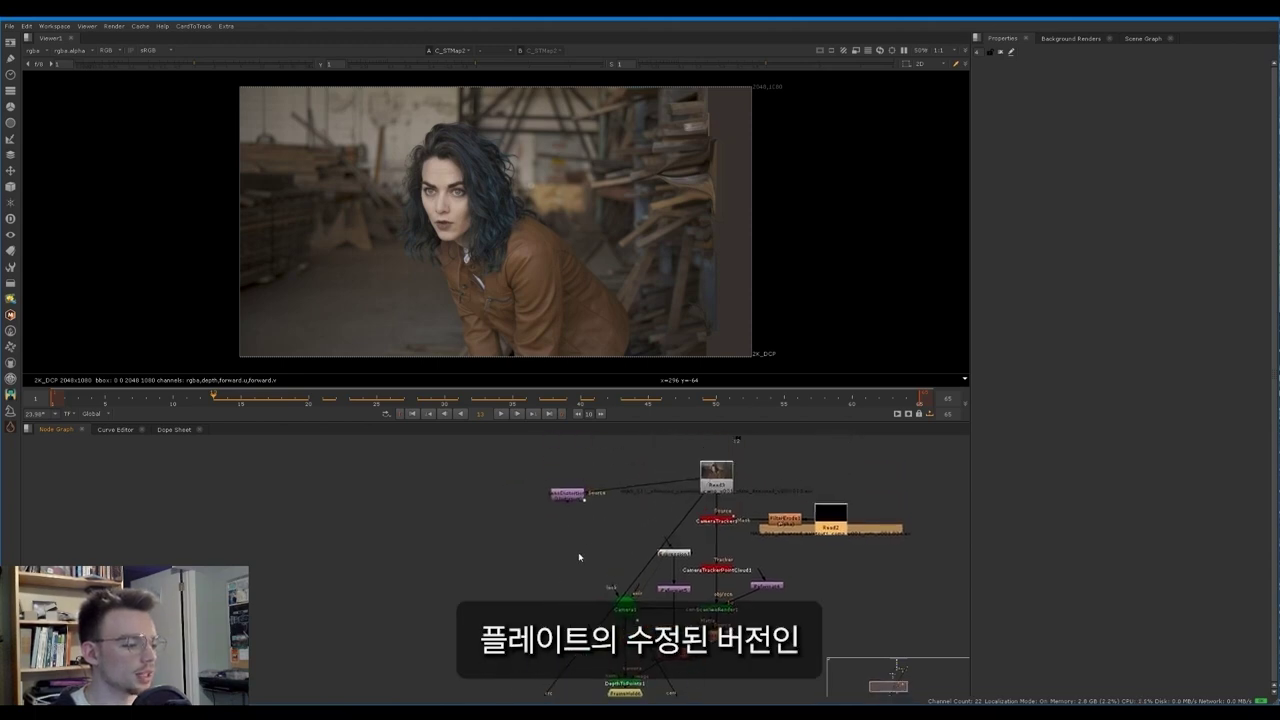
{"action": "left_click_drag", "start_coordinate": [576, 496], "coordinate": [505, 479]}
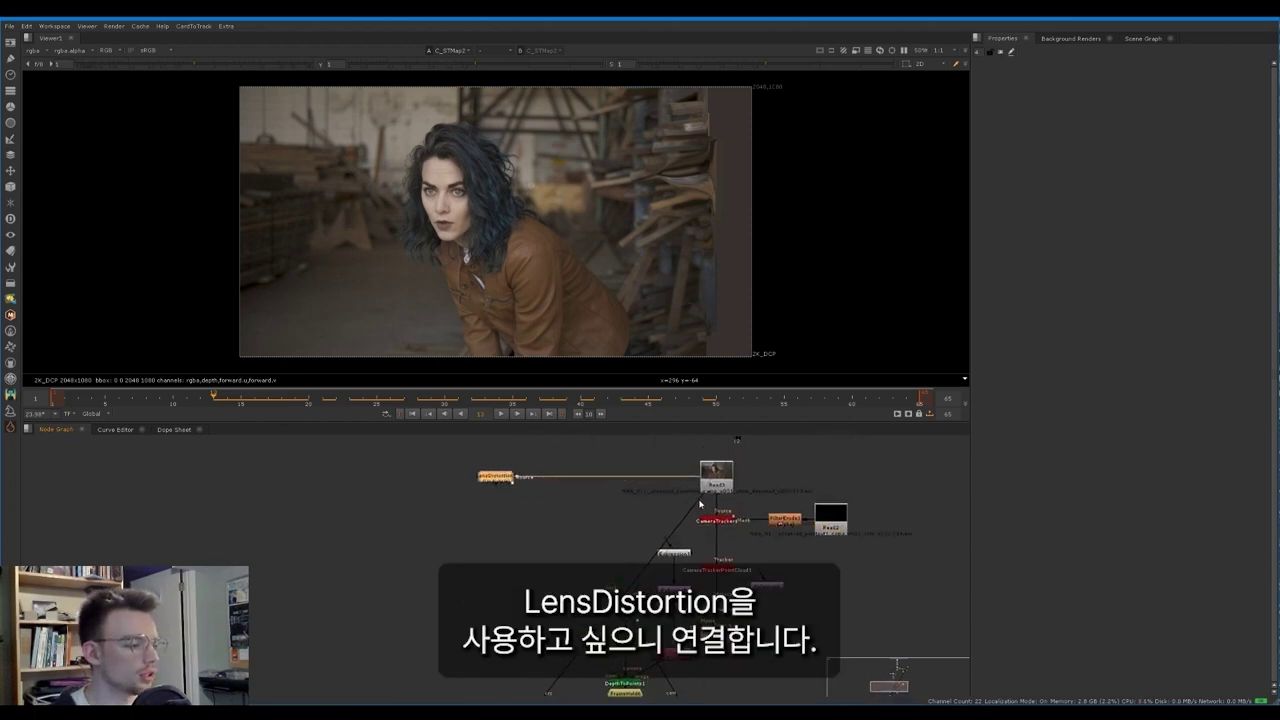
{"action": "left_click_drag", "start_coordinate": [700, 504], "coordinate": [511, 483]}
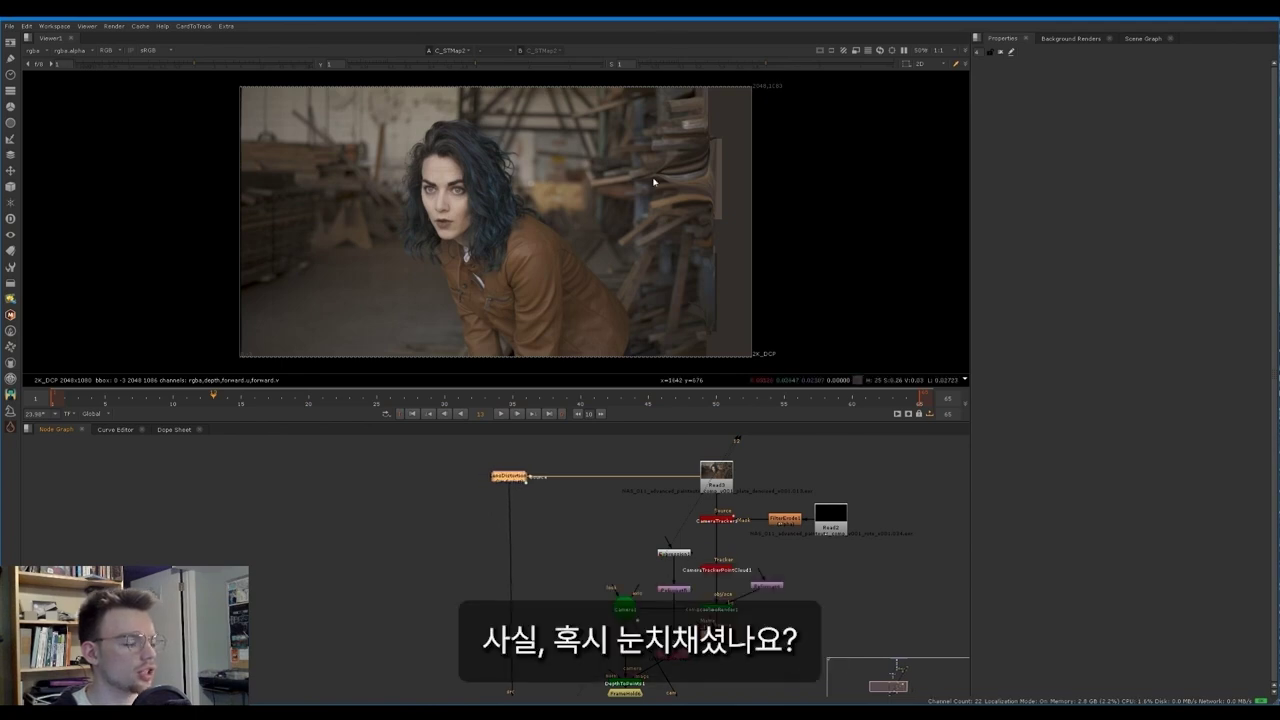
{"action": "left_click_drag", "start_coordinate": [512, 482], "coordinate": [516, 483]}
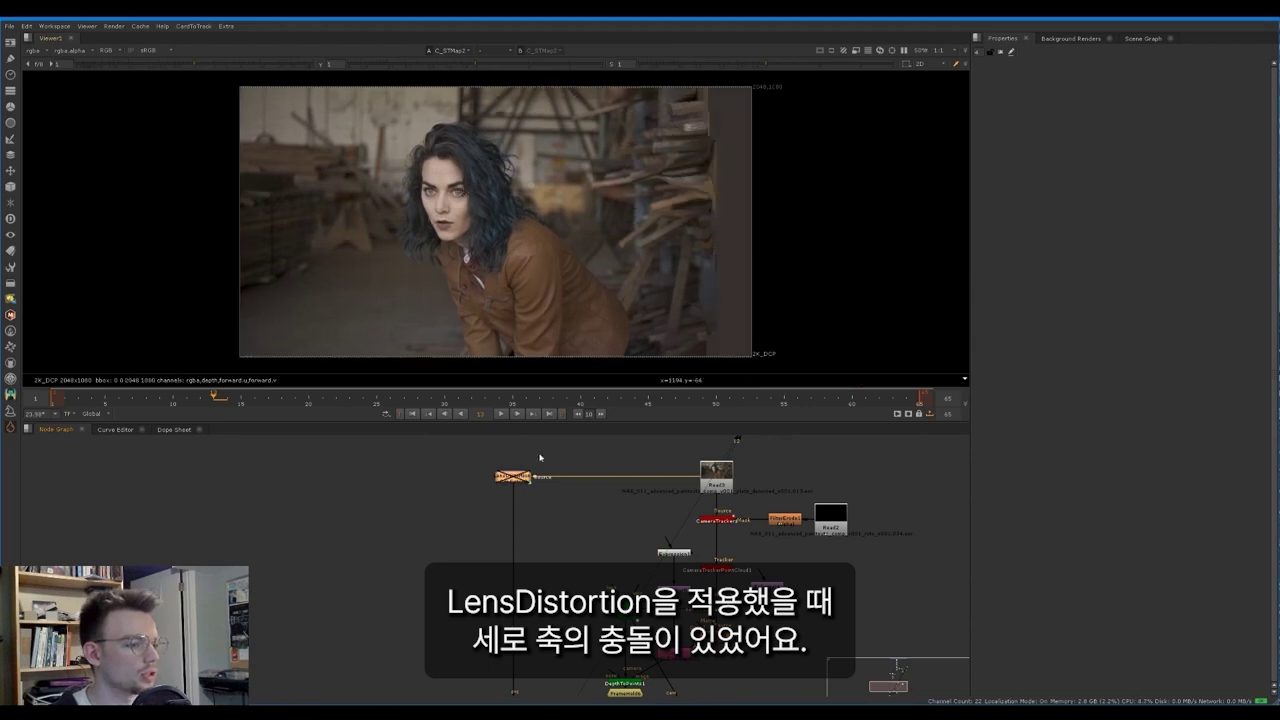
Step: Compare the result with the LensDistortion node disabled and enabled, viewing both that node's own output and C_STMap1
{"action": "key", "text": "d"}
{"action": "key", "text": "1"}
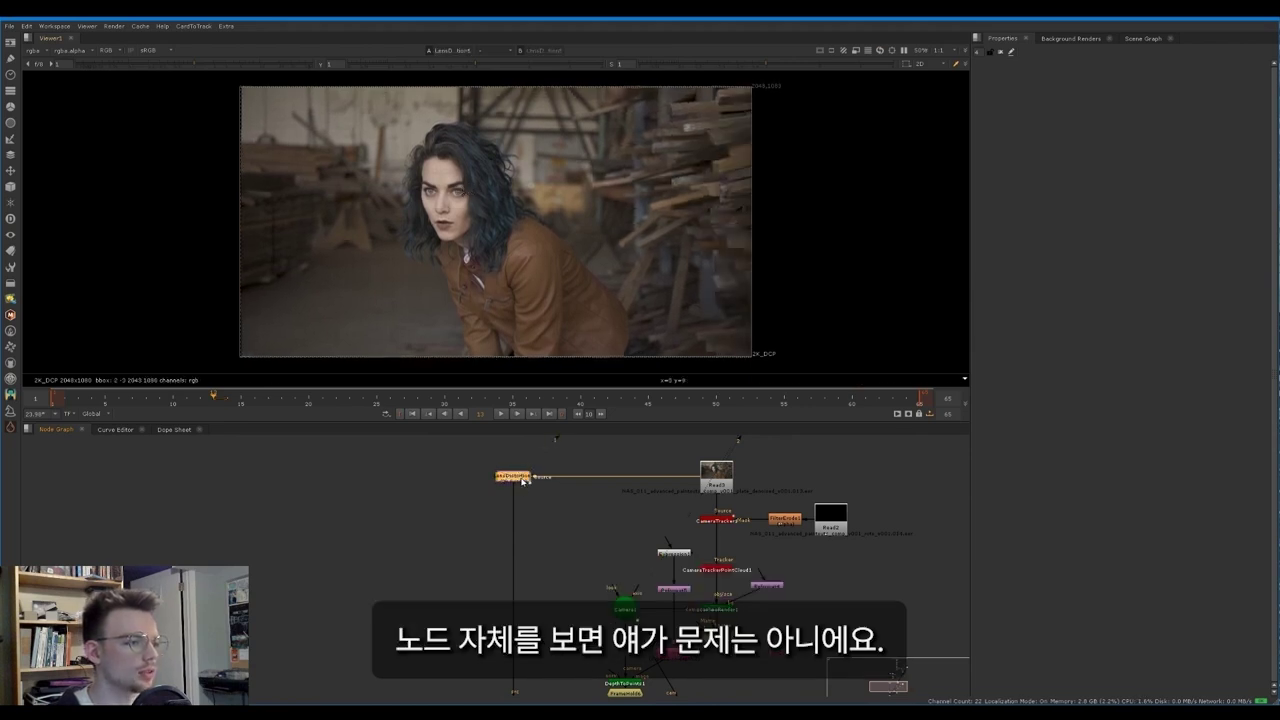
{"action": "key", "text": "d"}
{"action": "key", "text": "d"}
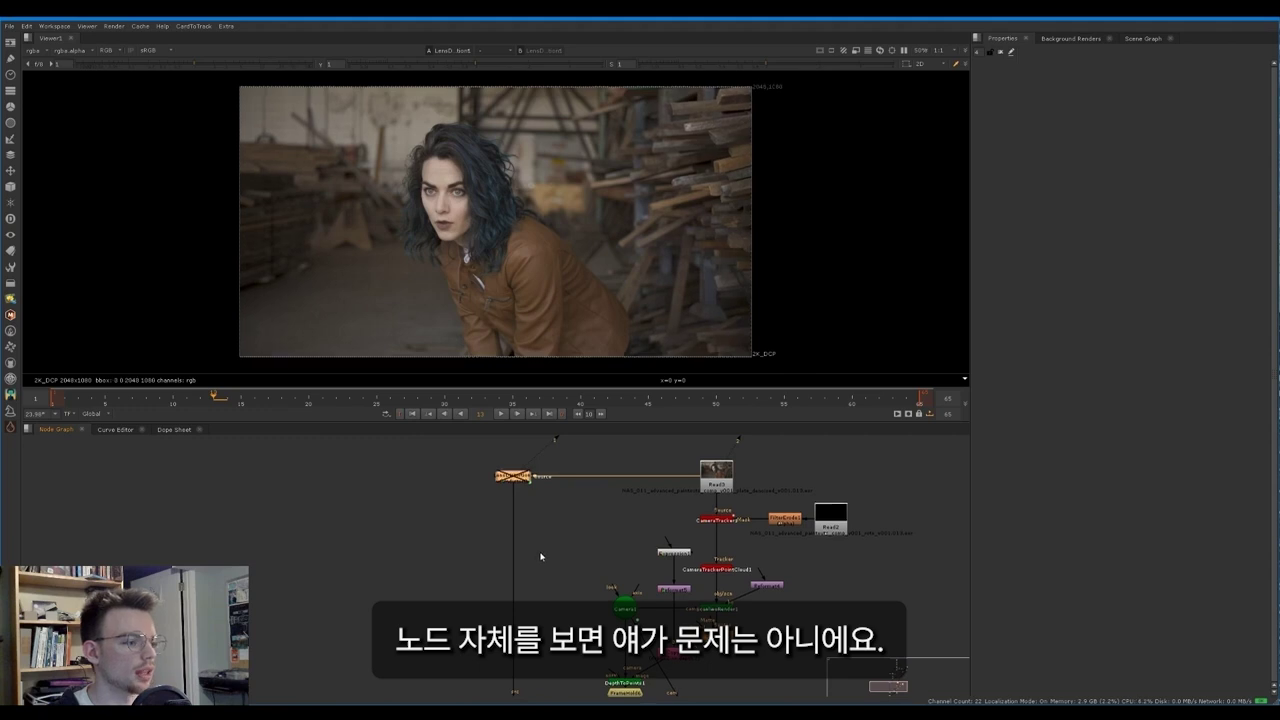
{"action": "middle_click_drag", "start_coordinate": [527, 679], "coordinate": [528, 595]}
{"action": "left_click", "coordinate": [518, 607]}
{"action": "key", "text": "1"}
{"action": "scroll", "coordinate": [535, 577], "scroll_direction": "down", "scroll_amount": 2}
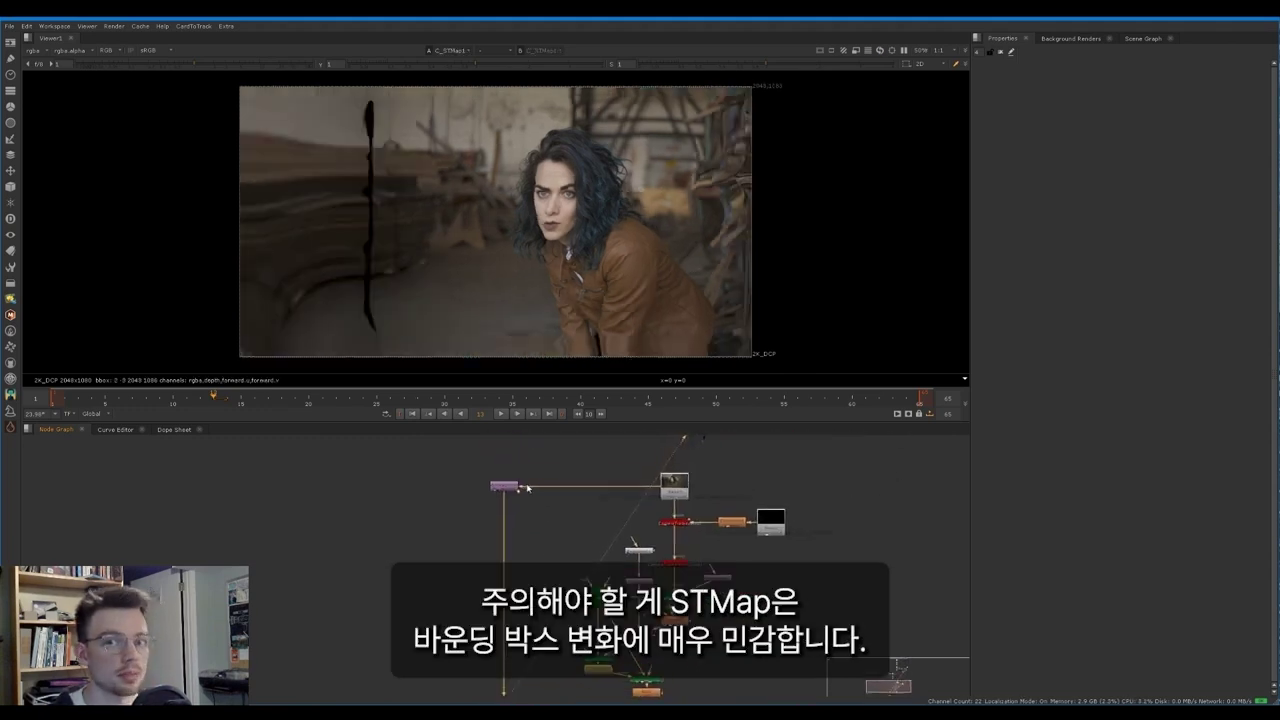
Step: Compare the bounding box of LensDistortion1's output with that of the Expression1 STMap, inspecting the frame's corner up close
{"action": "left_click", "coordinate": [511, 488]}
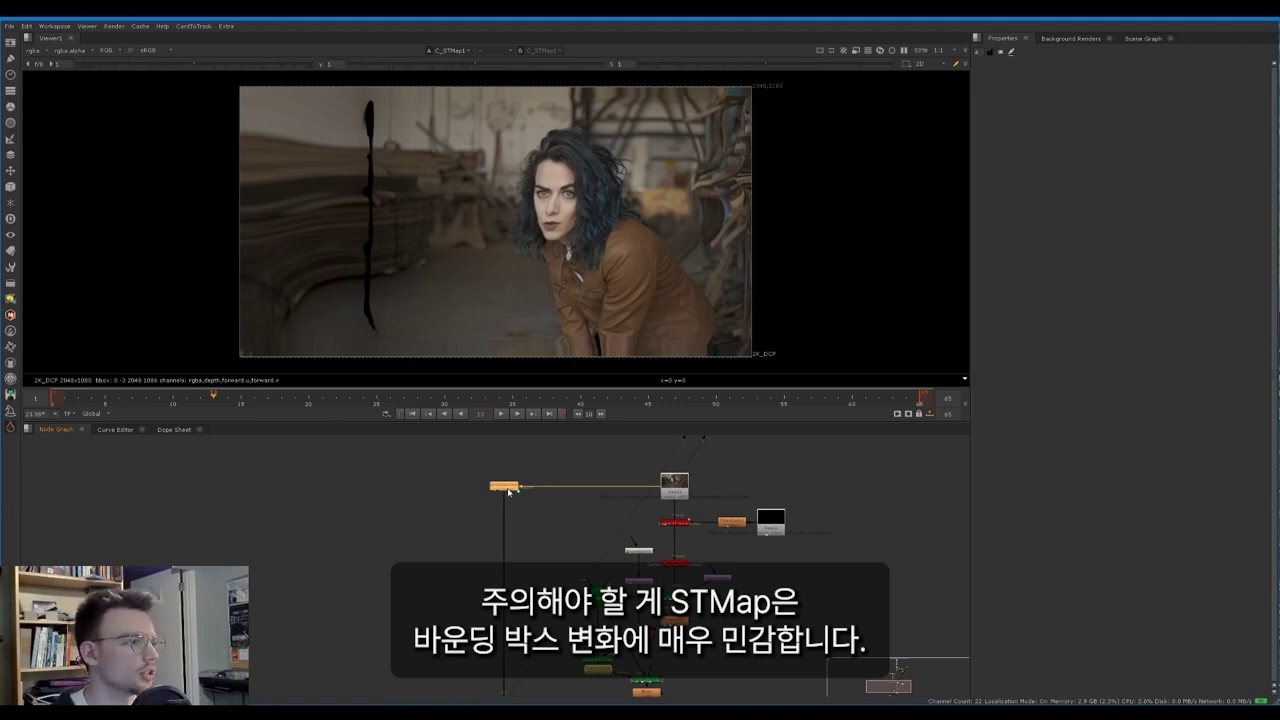
{"action": "key", "text": "1"}
{"action": "double_click", "coordinate": [508, 490]}
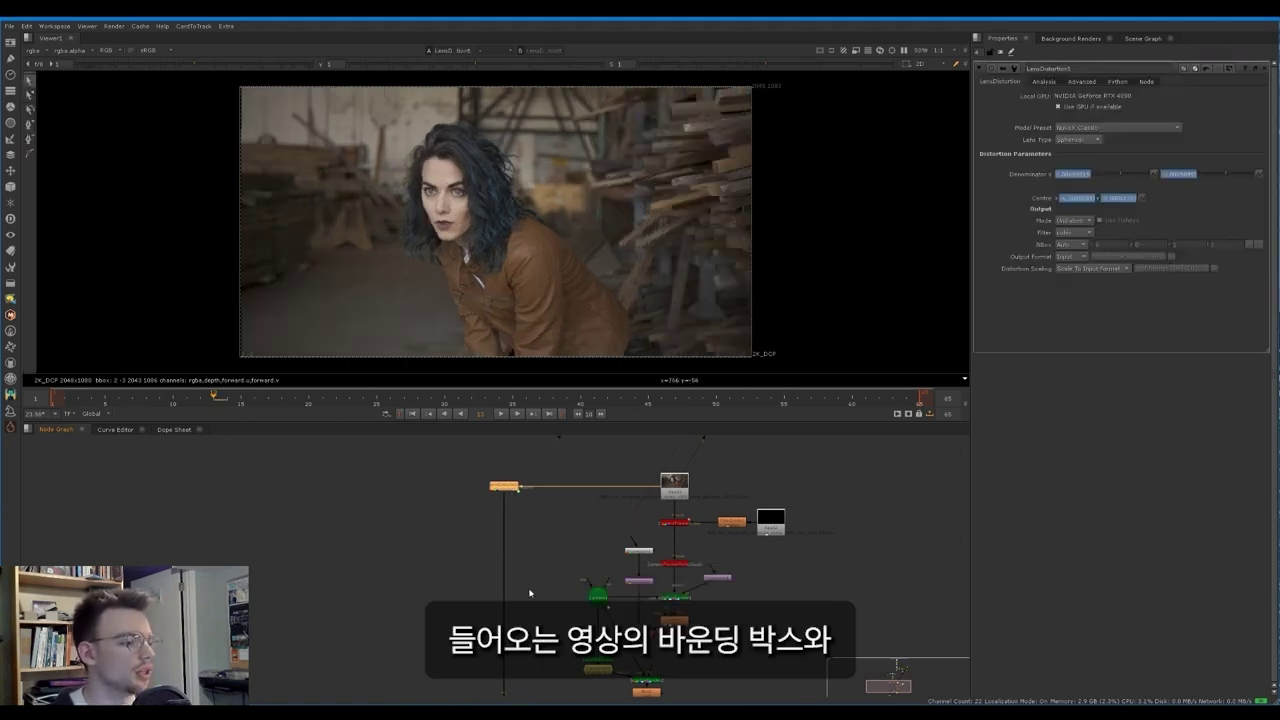
{"action": "middle_click_drag", "start_coordinate": [530, 593], "coordinate": [497, 549]}
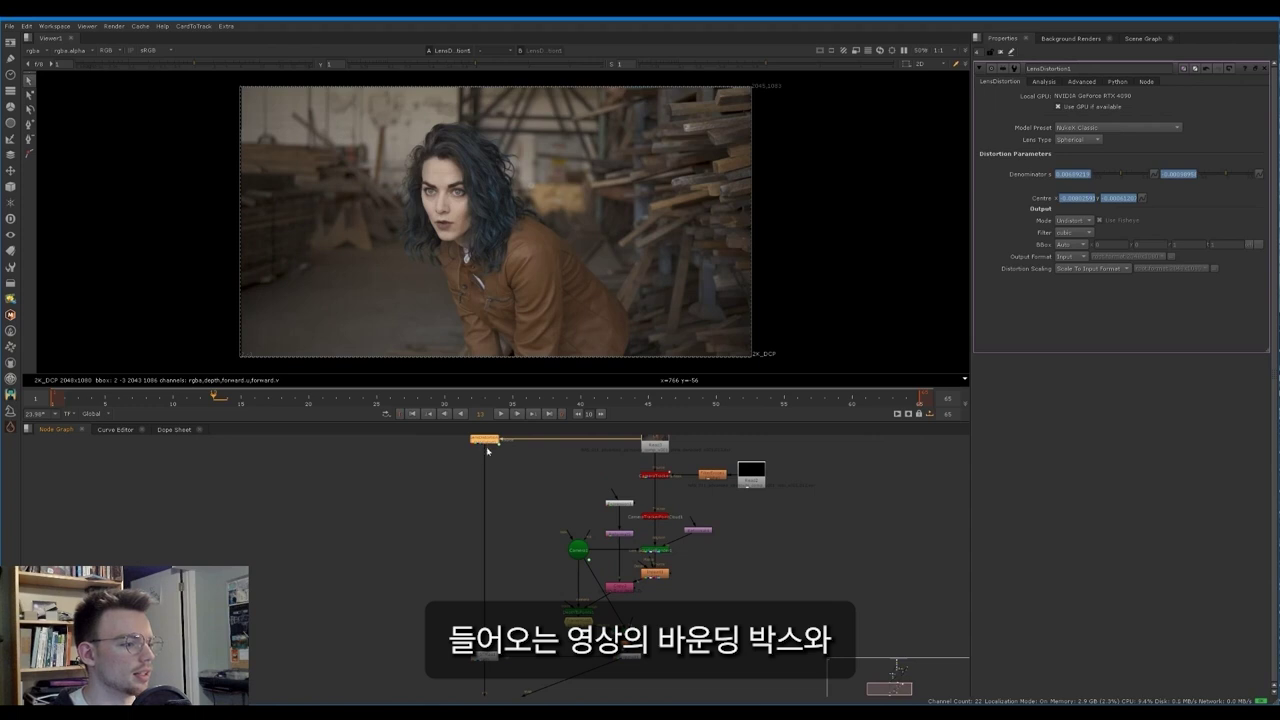
{"action": "scroll", "coordinate": [631, 646], "scroll_direction": "up", "scroll_amount": 2}
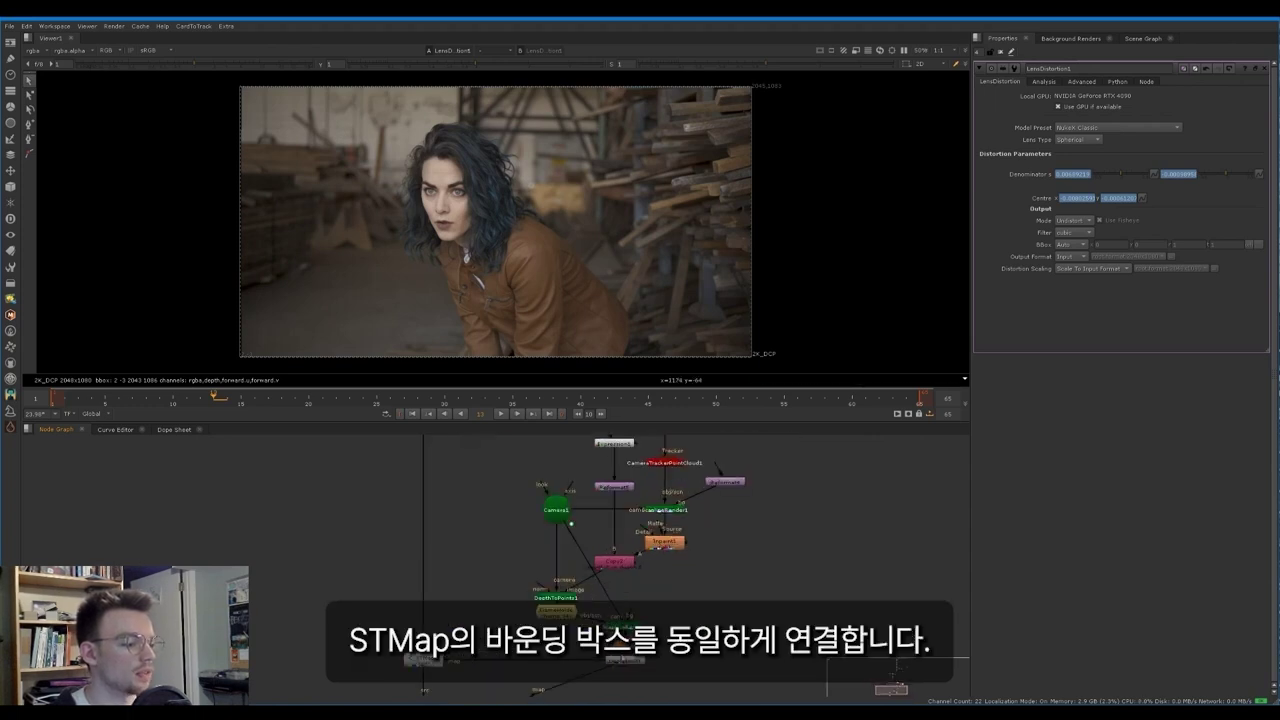
{"action": "scroll", "coordinate": [602, 500], "scroll_direction": "up", "scroll_amount": 1}
{"action": "middle_click_drag", "start_coordinate": [601, 499], "coordinate": [571, 558]}
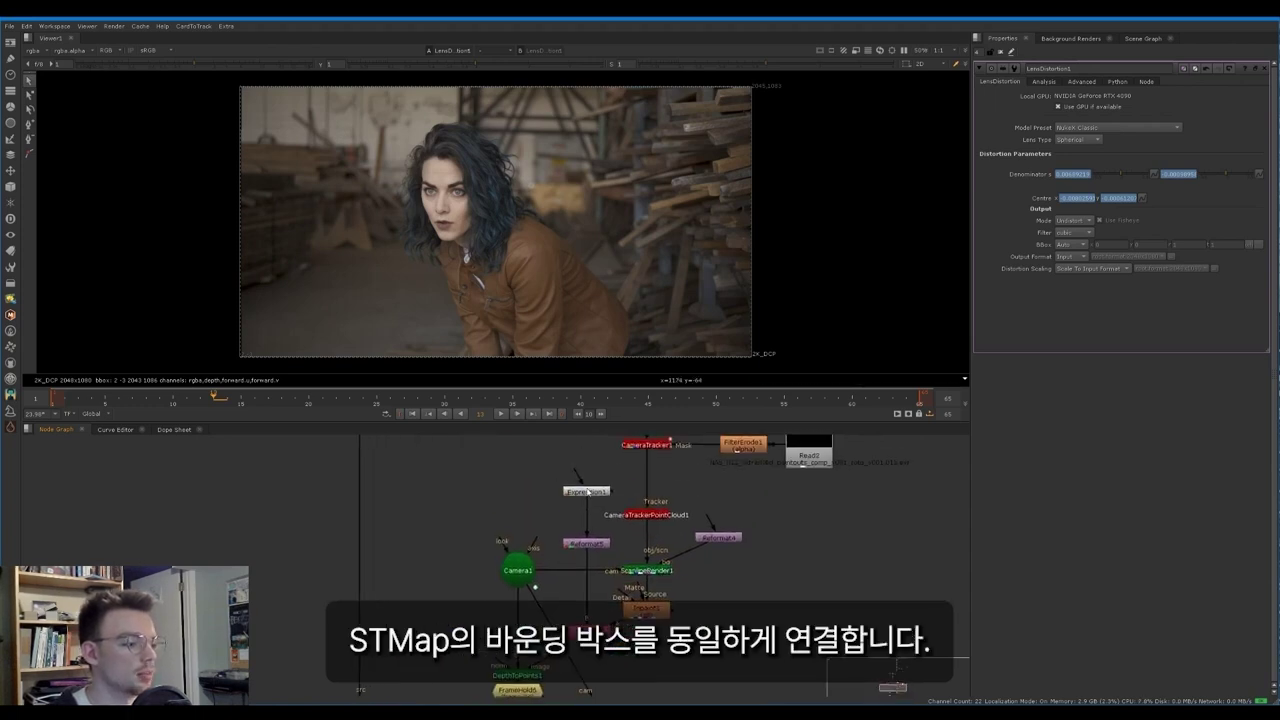
{"action": "left_click", "coordinate": [588, 493]}
{"action": "key", "text": "1"}
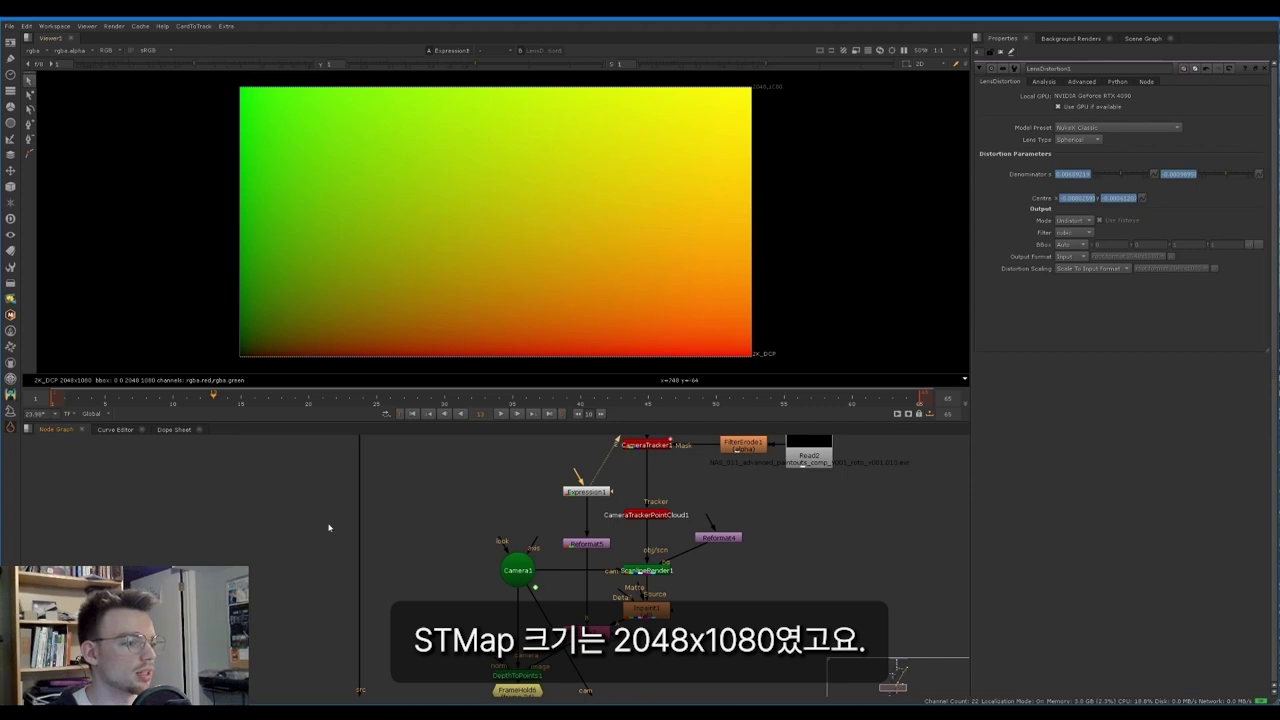
{"action": "middle_click_drag", "start_coordinate": [329, 526], "coordinate": [339, 688]}
{"action": "left_click", "coordinate": [385, 548]}
{"action": "key", "text": "1"}
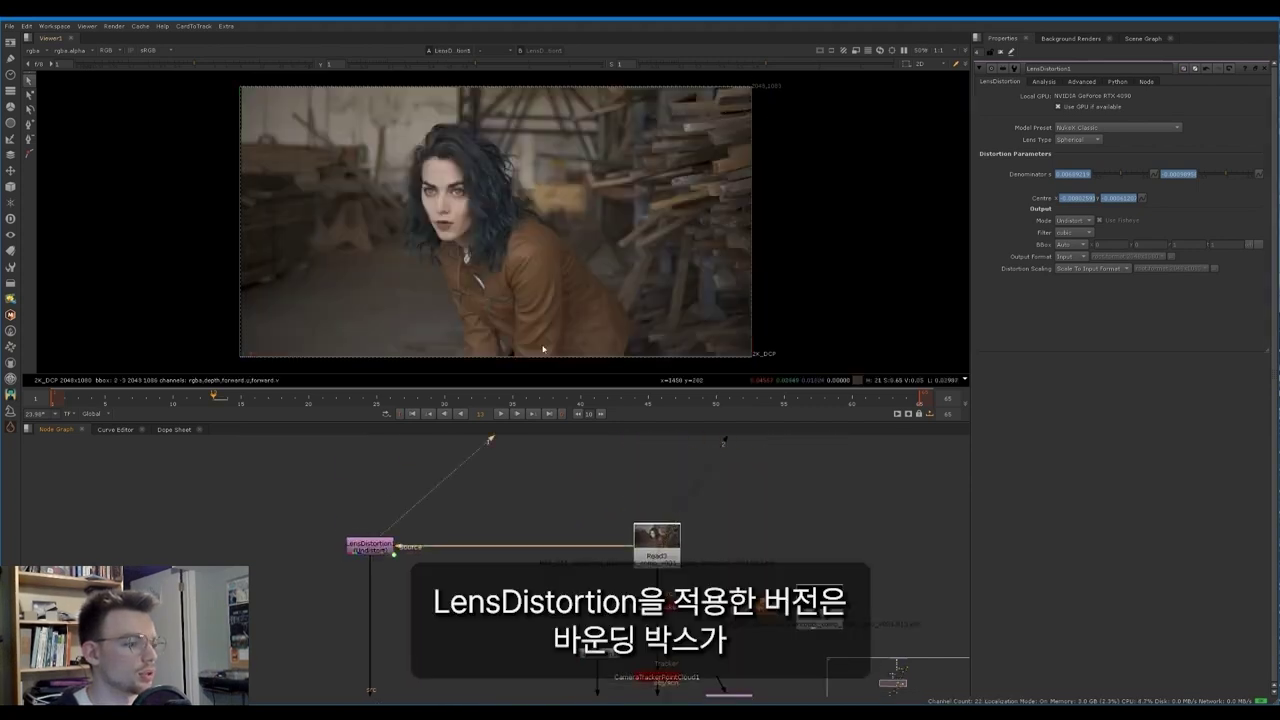
{"action": "scroll", "coordinate": [792, 135], "scroll_direction": "up", "scroll_amount": 5}
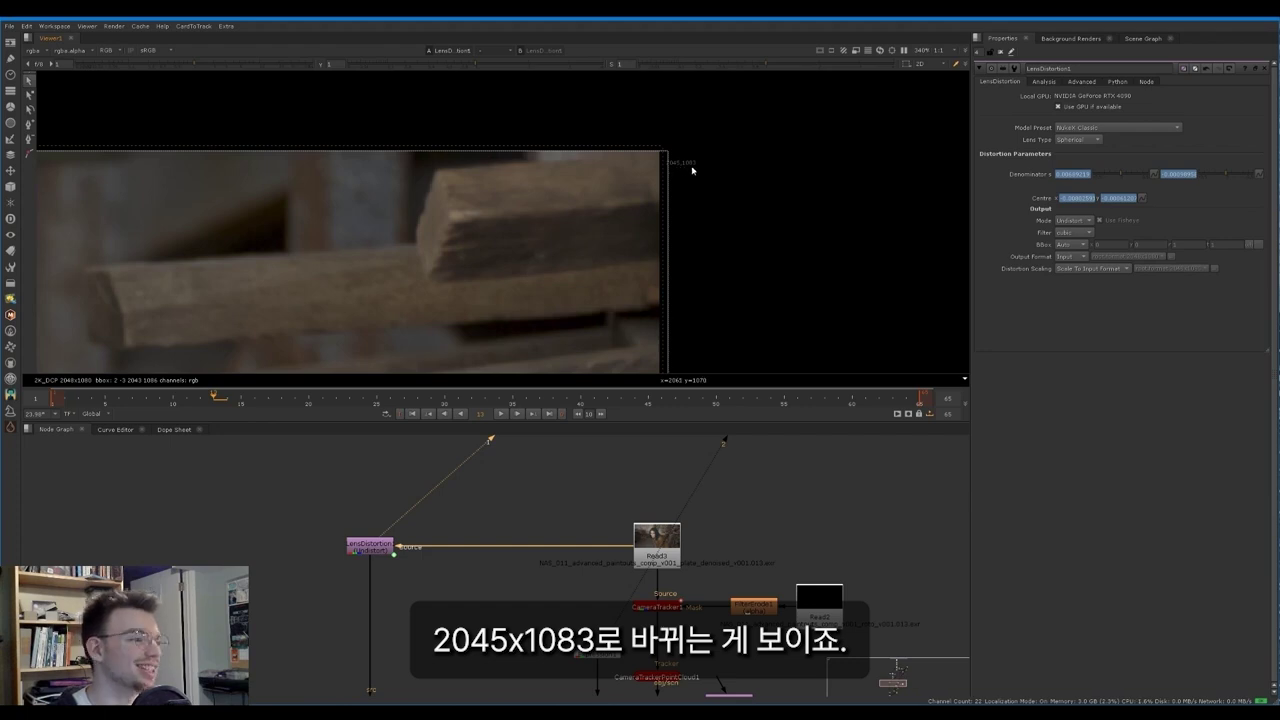
{"action": "scroll", "coordinate": [427, 568], "scroll_direction": "up", "scroll_amount": 1}
{"action": "mouse_move", "coordinate": [427, 568]}
{"action": "middle_mouse_down"}
{"action": "mouse_move", "coordinate": [447, 477]}
{"action": "mouse_move", "coordinate": [428, 447]}
{"action": "mouse_move", "coordinate": [423, 543]}
{"action": "middle_mouse_up"}
{"action": "scroll", "coordinate": [447, 477], "scroll_direction": "down", "scroll_amount": 1}
{"action": "scroll", "coordinate": [502, 242], "scroll_direction": "down", "scroll_amount": 5}
{"action": "key", "text": "f"}
Step: Add a Crop node directly after LensDistortion1 and turn off its black outside option
{"action": "left_click", "coordinate": [412, 506]}
{"action": "key", "text": "Tab"}
{"action": "type", "text": "c"}
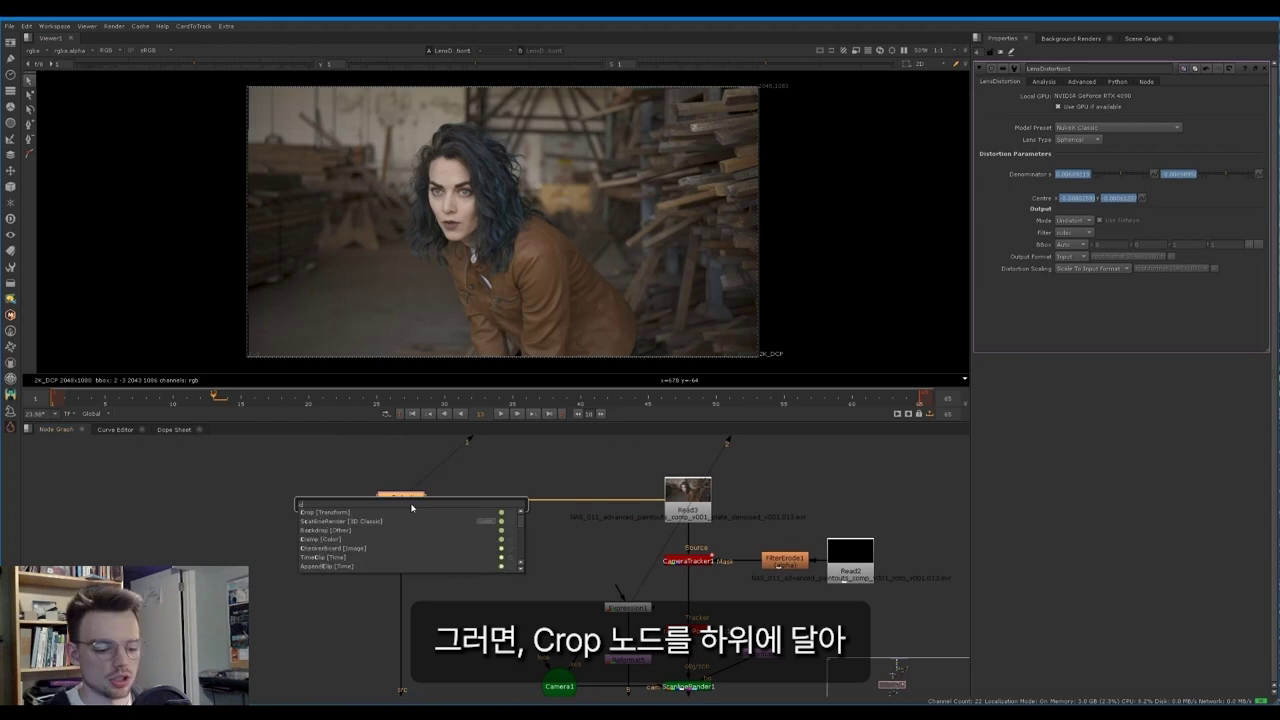
{"action": "type", "text": "rop"}
{"action": "key", "text": "Down"}
{"action": "key", "text": "Return"}
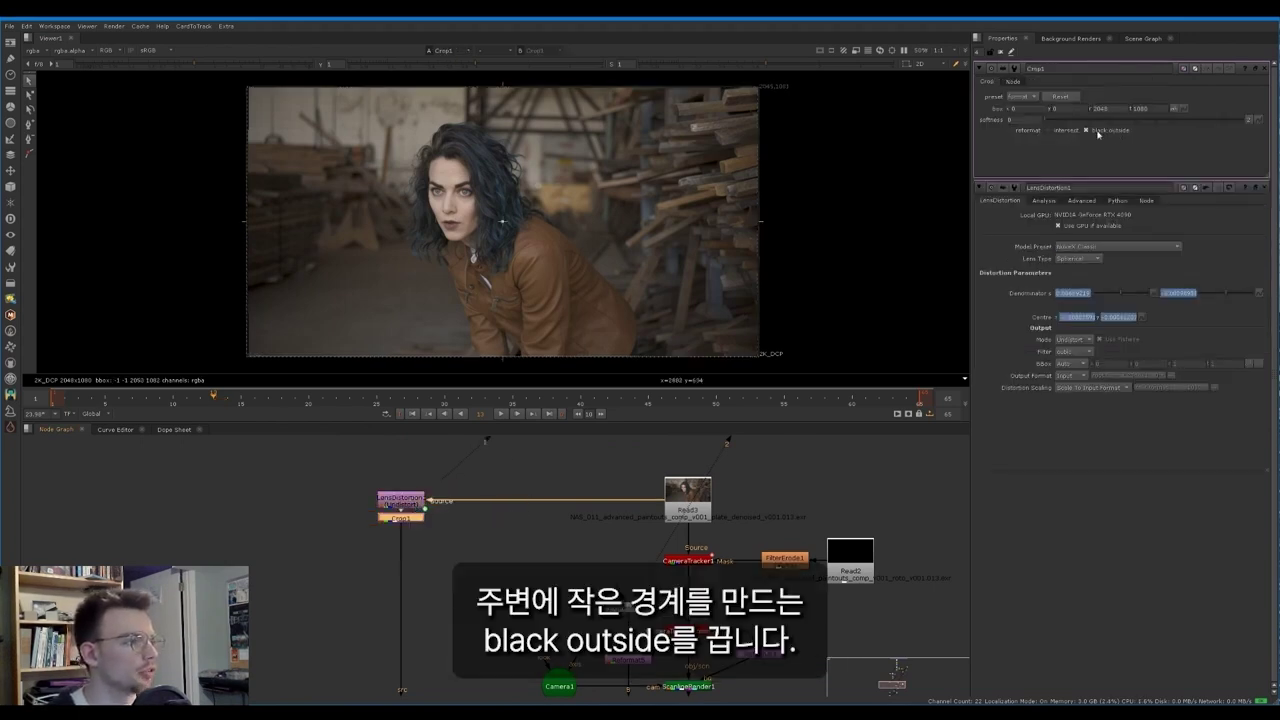
Step: Check the cropped plate at the frame's corner and compare C_STMap1's output with the Crop node disabled and enabled
{"action": "scroll", "coordinate": [737, 74], "scroll_direction": "up", "scroll_amount": 3}
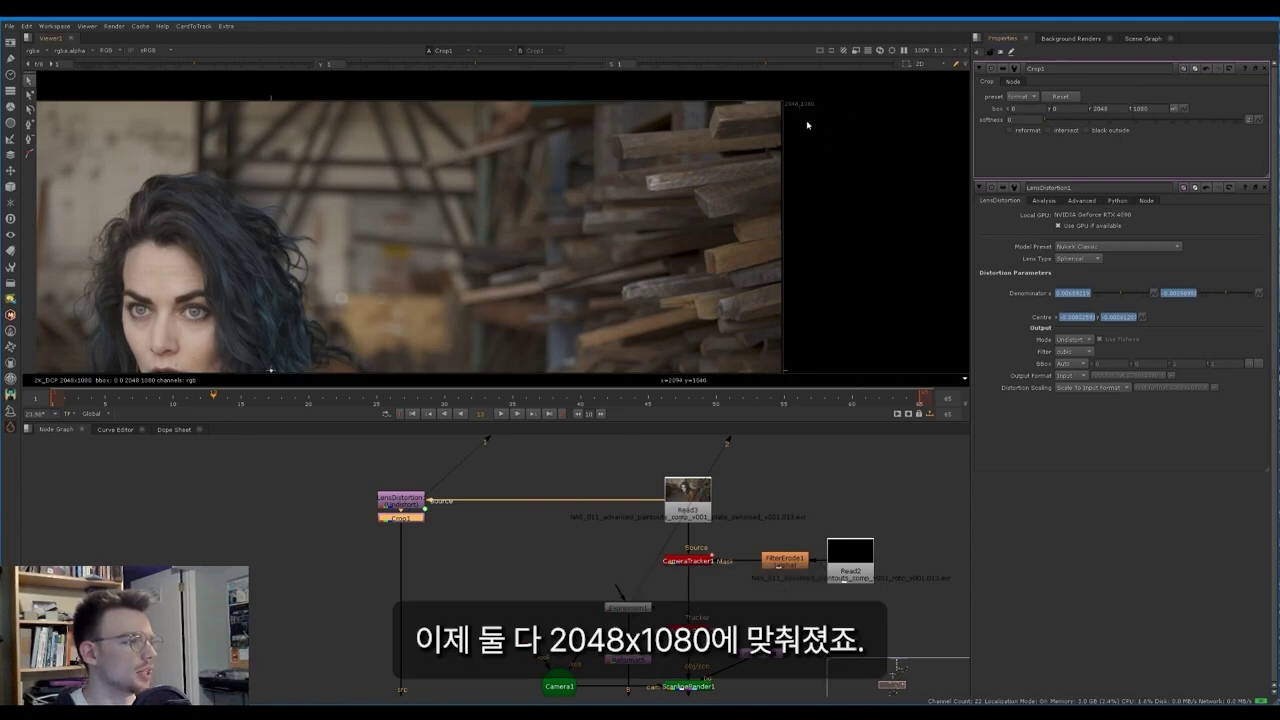
{"action": "key", "text": "2"}
{"action": "key", "text": "1"}
{"action": "scroll", "coordinate": [506, 477], "scroll_direction": "down", "scroll_amount": 5}
{"action": "middle_click_drag", "start_coordinate": [486, 560], "coordinate": [486, 495]}
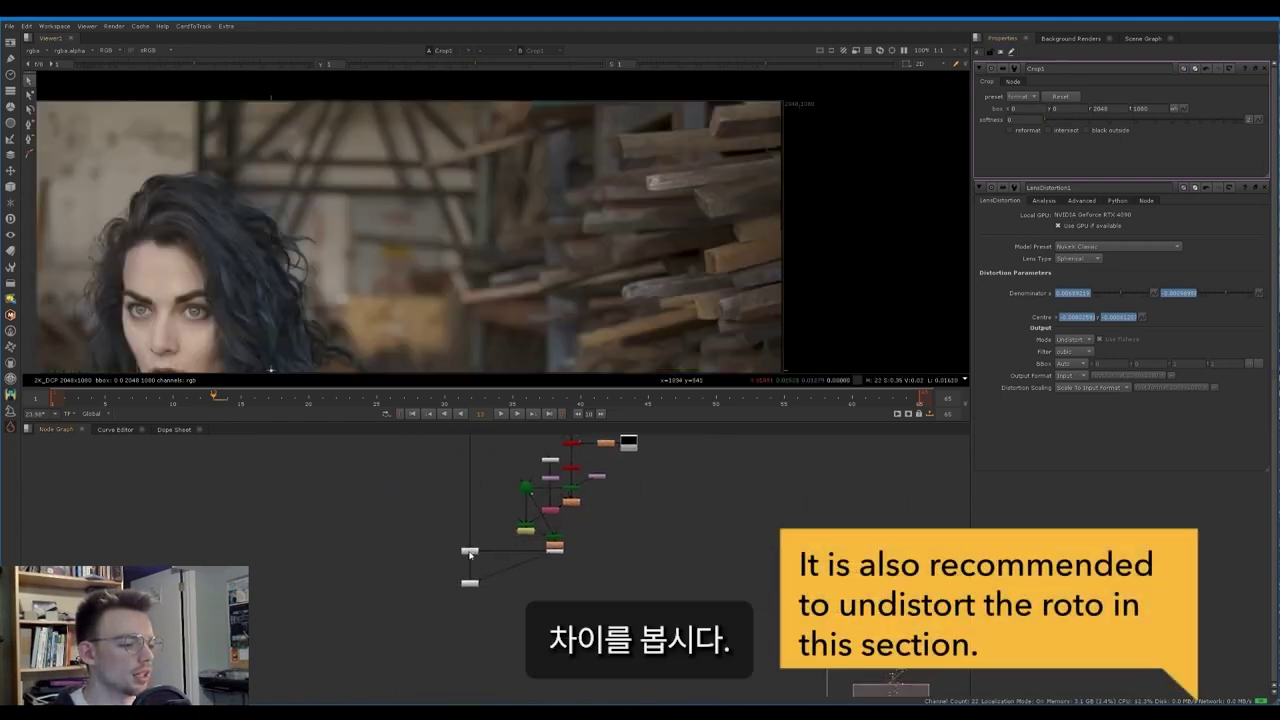
{"action": "scroll", "coordinate": [470, 554], "scroll_direction": "up", "scroll_amount": 3}
{"action": "left_click", "coordinate": [470, 553]}
{"action": "key", "text": "1"}
{"action": "scroll", "coordinate": [470, 553], "scroll_direction": "up", "scroll_amount": 1}
{"action": "middle_click_drag", "start_coordinate": [472, 553], "coordinate": [473, 690]}
{"action": "key", "text": "f"}
{"action": "middle_click_drag", "start_coordinate": [476, 456], "coordinate": [470, 500]}
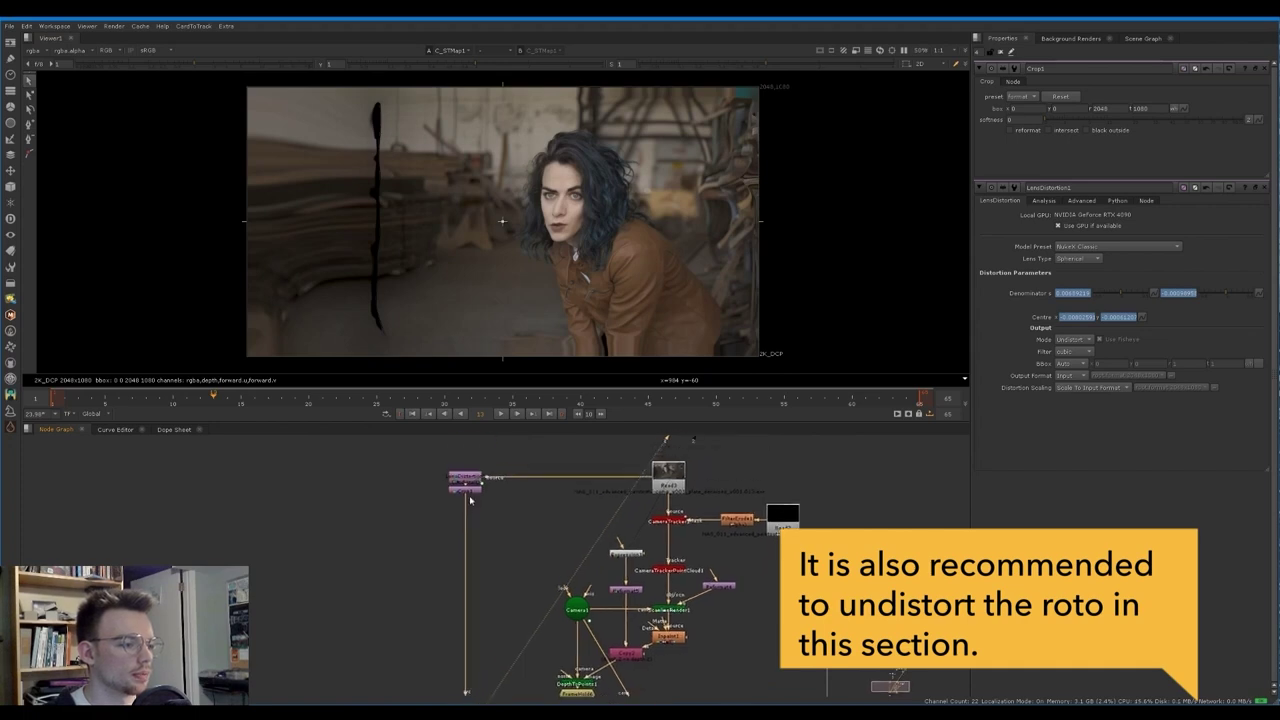
{"action": "left_click", "coordinate": [471, 491]}
{"action": "key", "text": "d"}
{"action": "key", "text": "d"}
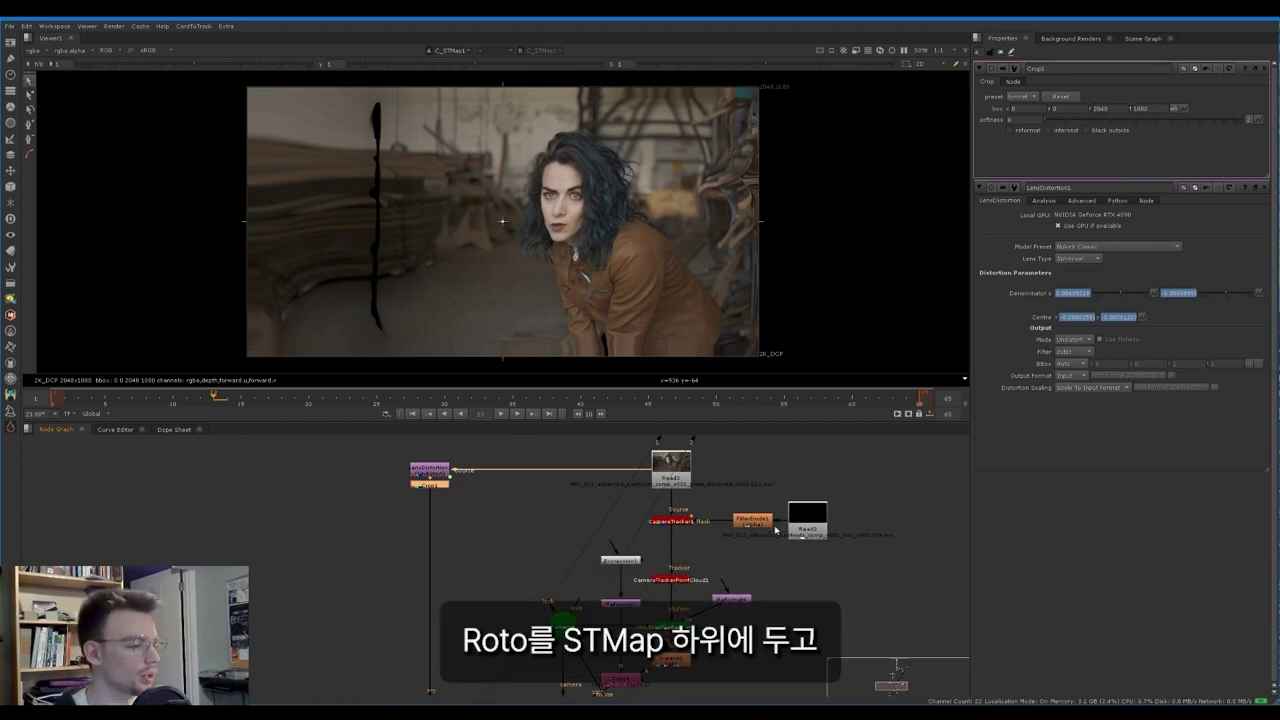
Step: Move the FilterErode1 node and the Read2 roto between the main plate column and the undistorted plate branch
{"action": "left_click_drag", "start_coordinate": [752, 520], "coordinate": [598, 520]}
{"action": "left_click_drag", "start_coordinate": [789, 527], "coordinate": [505, 520]}
{"action": "scroll", "coordinate": [467, 648], "scroll_direction": "down", "scroll_amount": 2}
{"action": "middle_click_drag", "start_coordinate": [467, 648], "coordinate": [556, 560]}
{"action": "scroll", "coordinate": [565, 567], "scroll_direction": "up", "scroll_amount": 5}
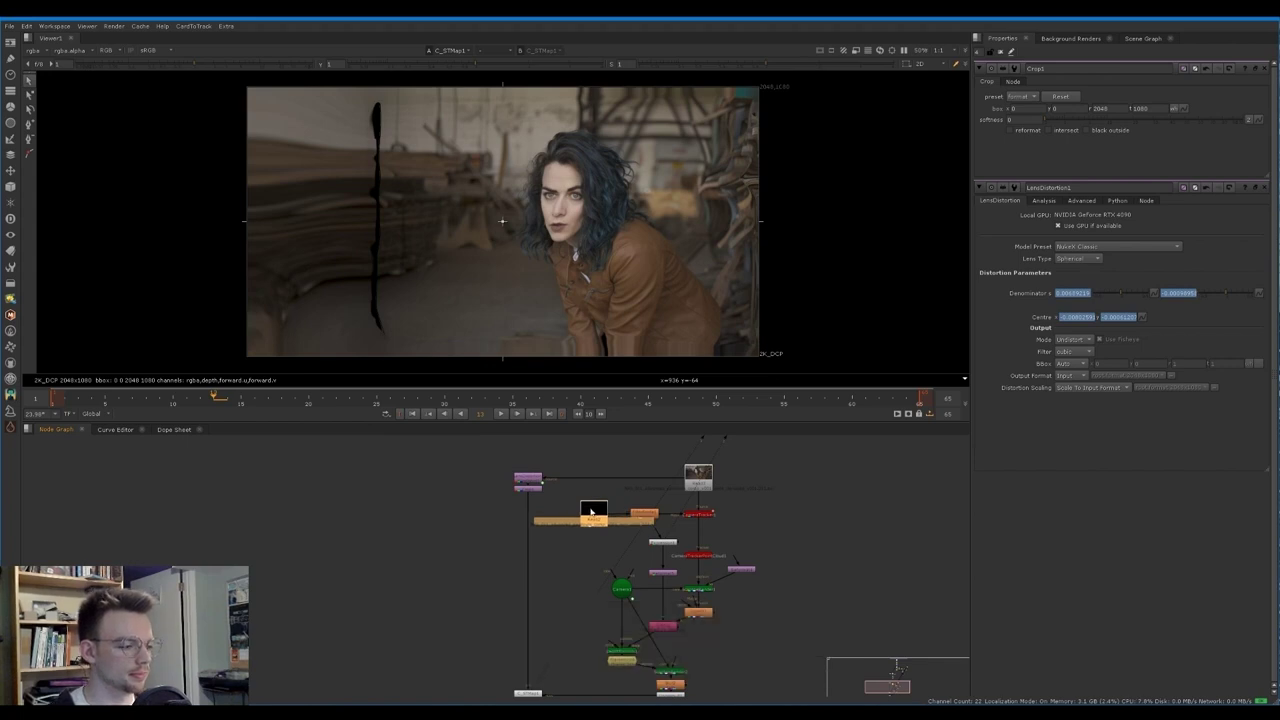
Step: Insert a Copy node between the Crop and C_STMap1 and feed it the alpha from the Read2 roto
{"action": "key", "text": "k"}
{"action": "left_click_drag", "start_coordinate": [528, 567], "coordinate": [519, 567]}
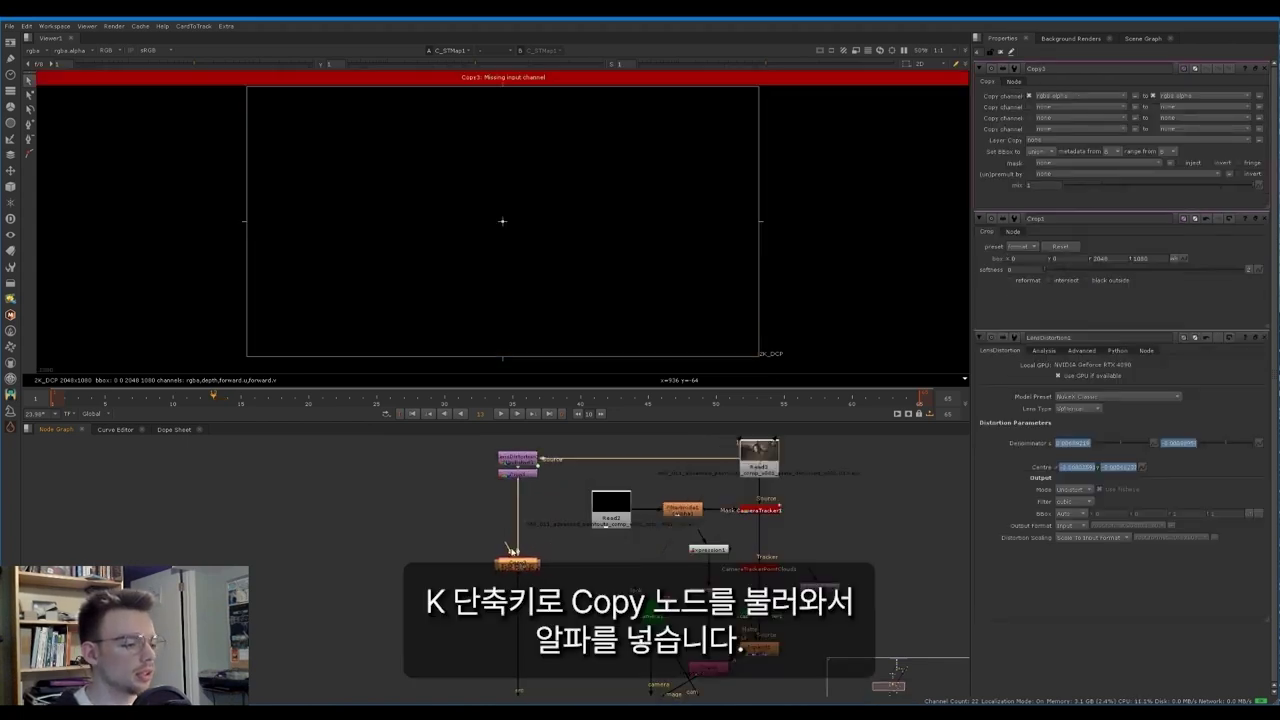
{"action": "left_click_drag", "start_coordinate": [614, 514], "coordinate": [613, 513]}
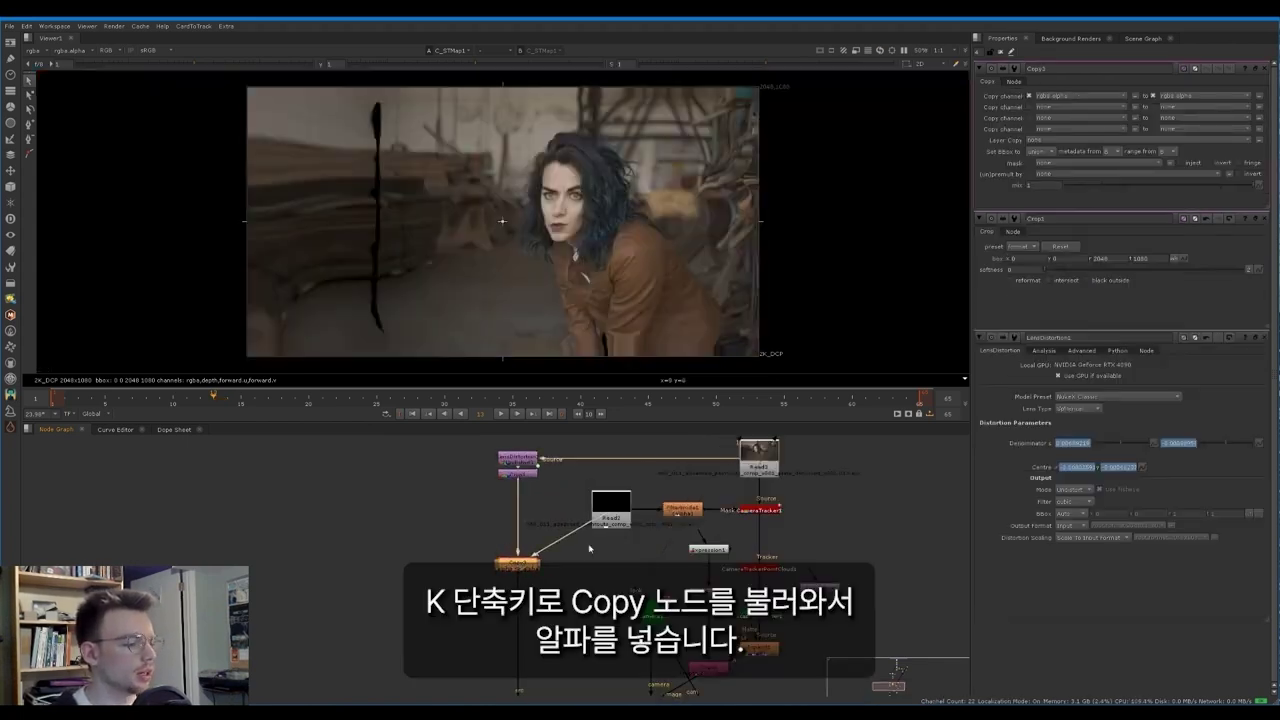
Step: Check the alpha of C_STMap1's output and insert an Invert node between the Read2 roto and the Copy node
{"action": "scroll", "coordinate": [500, 590], "scroll_direction": "down", "scroll_amount": 4}
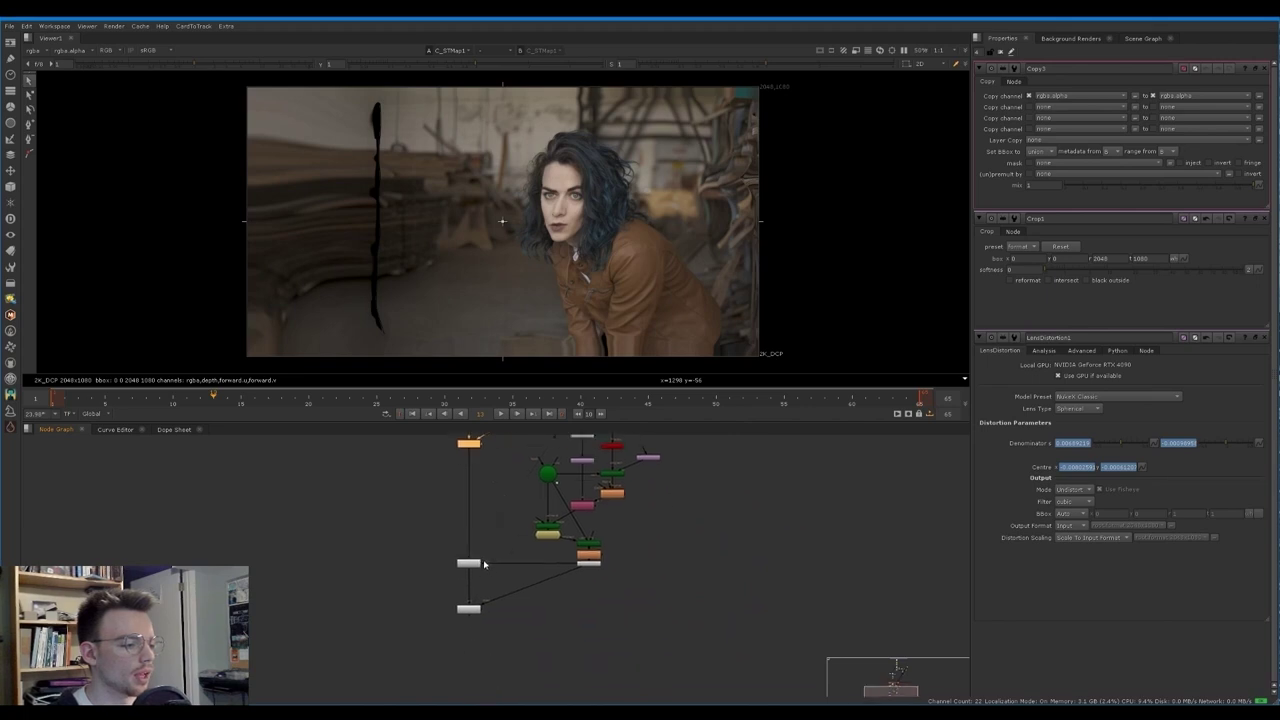
{"action": "scroll", "coordinate": [484, 565], "scroll_direction": "up", "scroll_amount": 3}
{"action": "key", "text": "a"}
{"action": "key", "text": "a"}
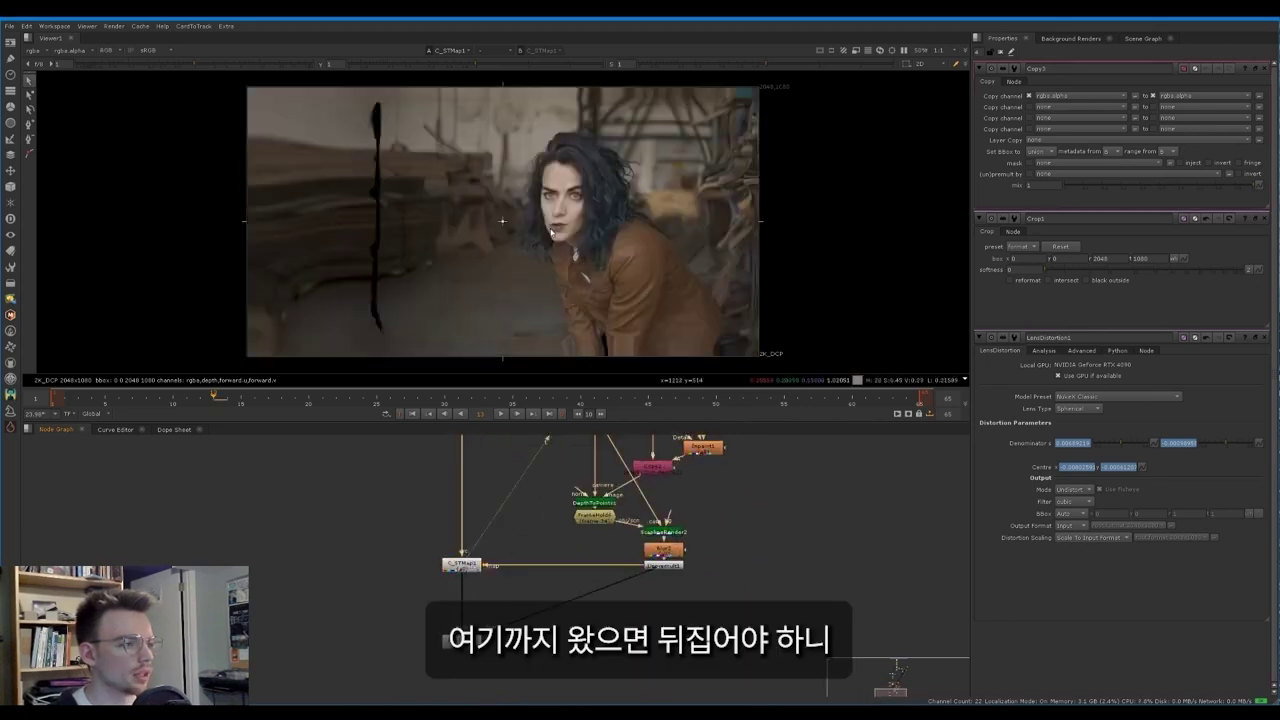
{"action": "middle_click_drag", "start_coordinate": [484, 497], "coordinate": [488, 572]}
{"action": "left_click_drag", "start_coordinate": [418, 542], "coordinate": [420, 585]}
{"action": "left_click", "coordinate": [479, 537]}
{"action": "key", "text": "Tab"}
{"action": "type", "text": "invert"}
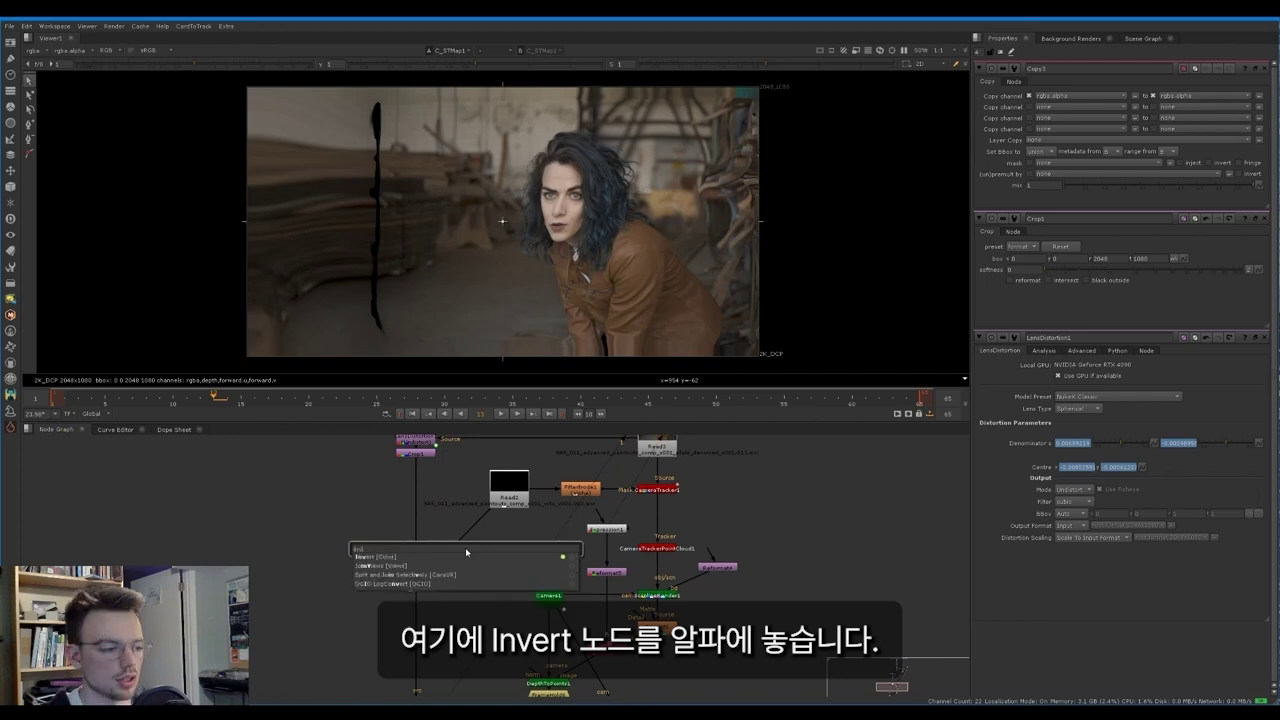
{"action": "key", "text": "Return"}
{"action": "left_click_drag", "start_coordinate": [466, 553], "coordinate": [464, 529]}
Step: Add a Premult node after C_STMap1 and inspect the masked subject's hair edges up close around frame 35
{"action": "middle_click_drag", "start_coordinate": [430, 614], "coordinate": [451, 436]}
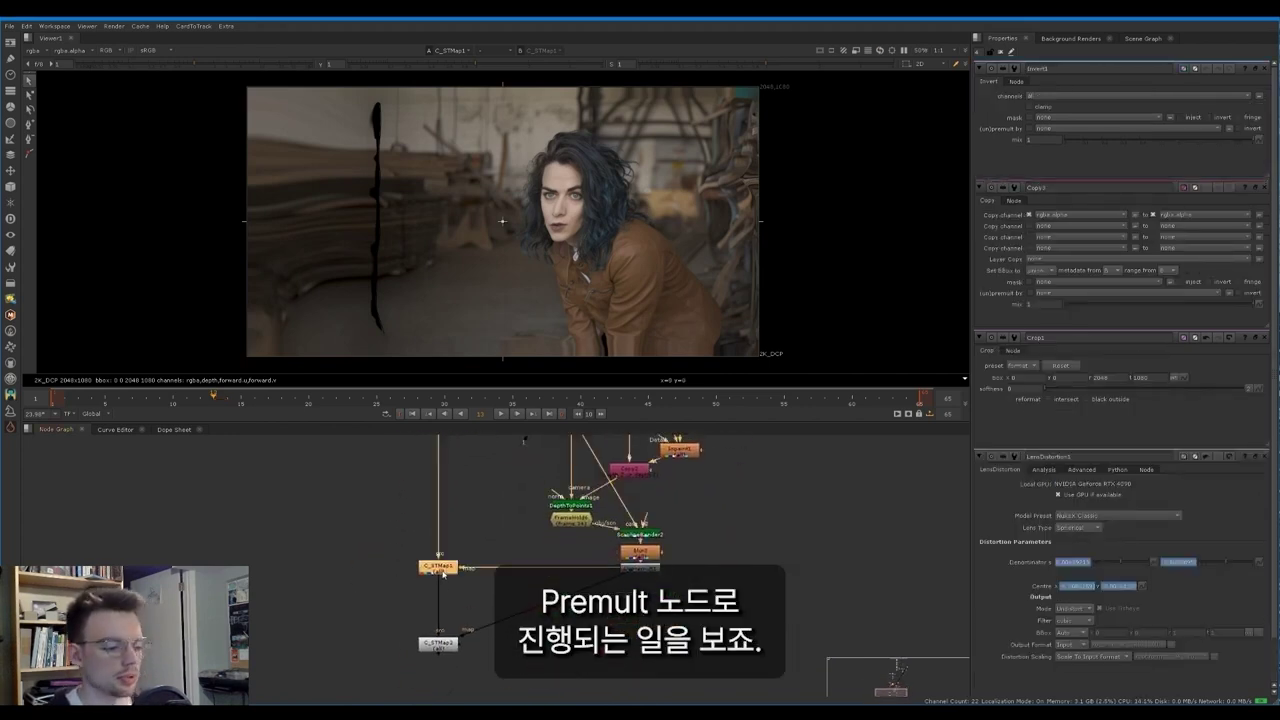
{"action": "key", "text": "Tab"}
{"action": "type", "text": "premult"}
{"action": "left_click", "coordinate": [443, 577]}
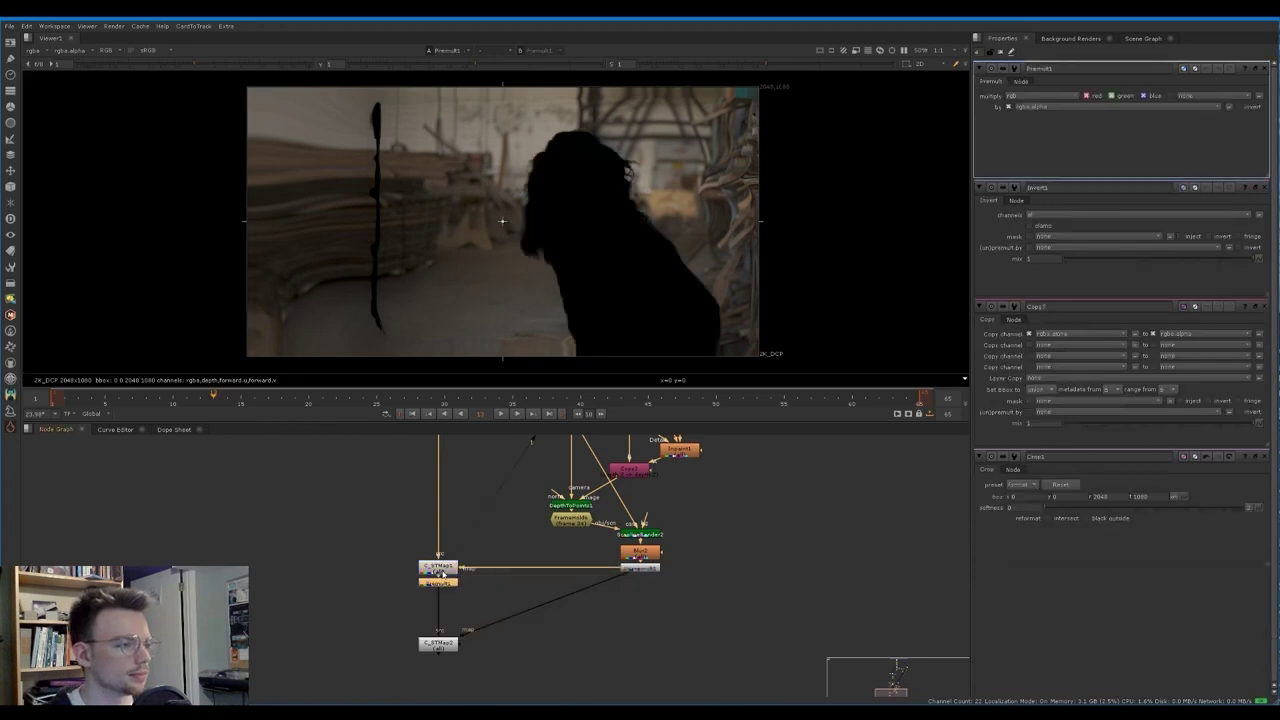
{"action": "scroll", "coordinate": [523, 164], "scroll_direction": "up", "scroll_amount": 5}
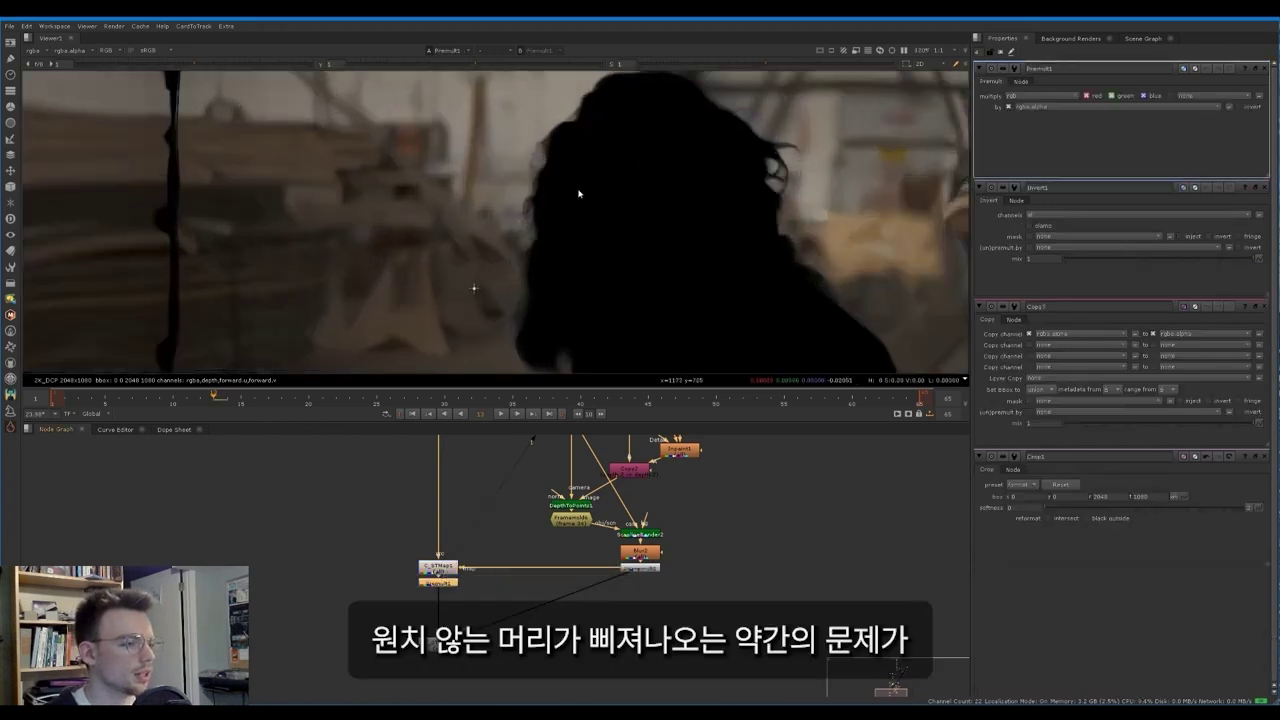
{"action": "left_click", "coordinate": [510, 400]}
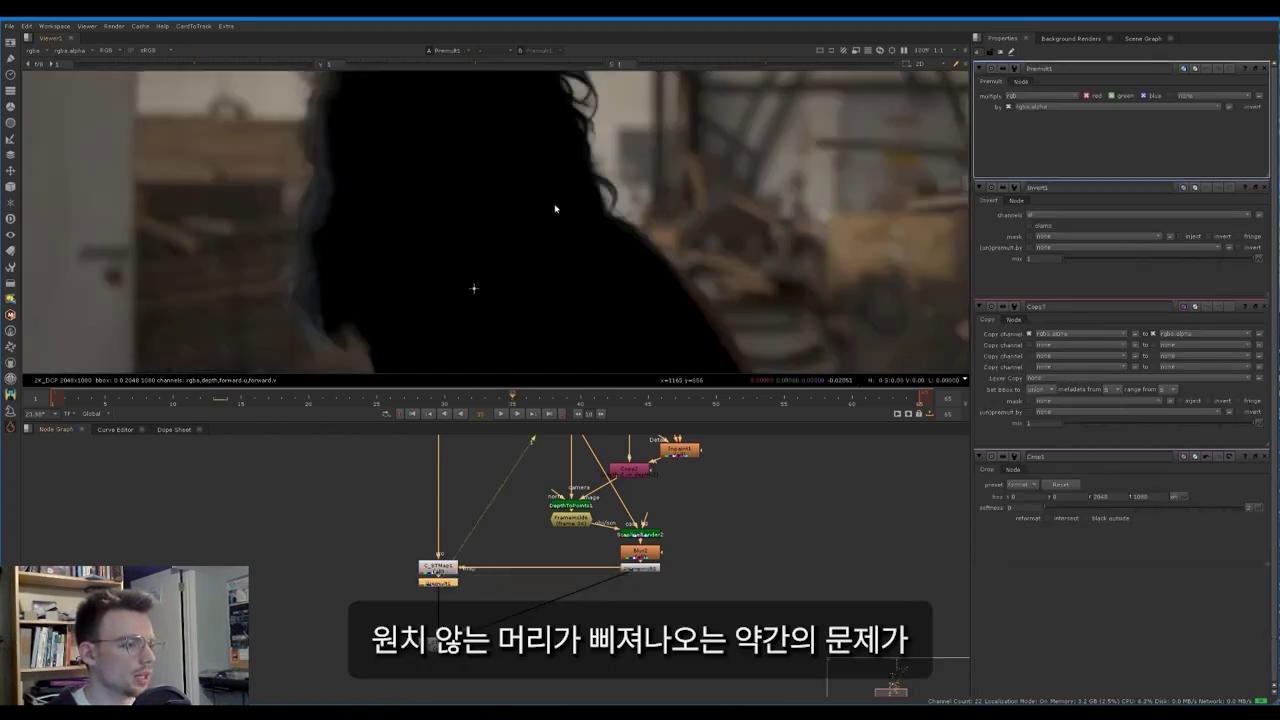
Step: Insert a Grade node after Invert1 on the roto branch and turn on its white clamp
{"action": "middle_click_drag", "start_coordinate": [377, 184], "coordinate": [404, 216]}
{"action": "middle_click_drag", "start_coordinate": [444, 541], "coordinate": [414, 648]}
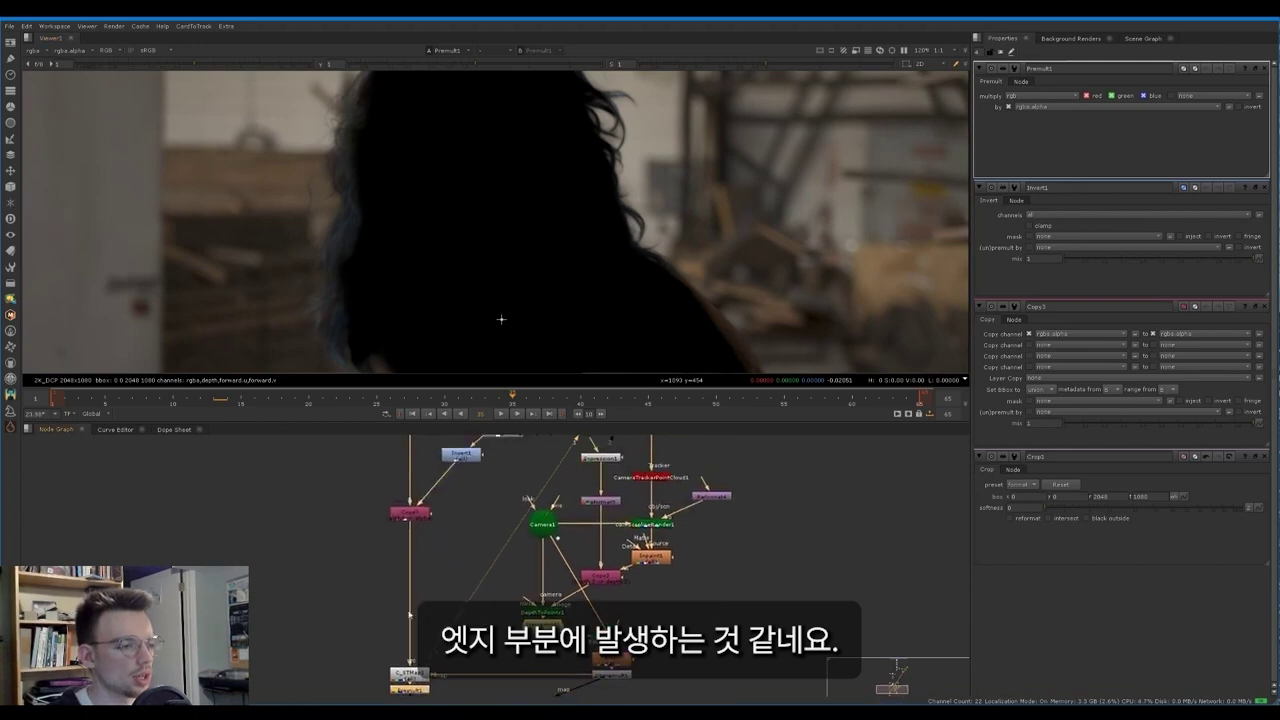
{"action": "middle_click_drag", "start_coordinate": [454, 518], "coordinate": [450, 553]}
{"action": "left_click", "coordinate": [456, 488]}
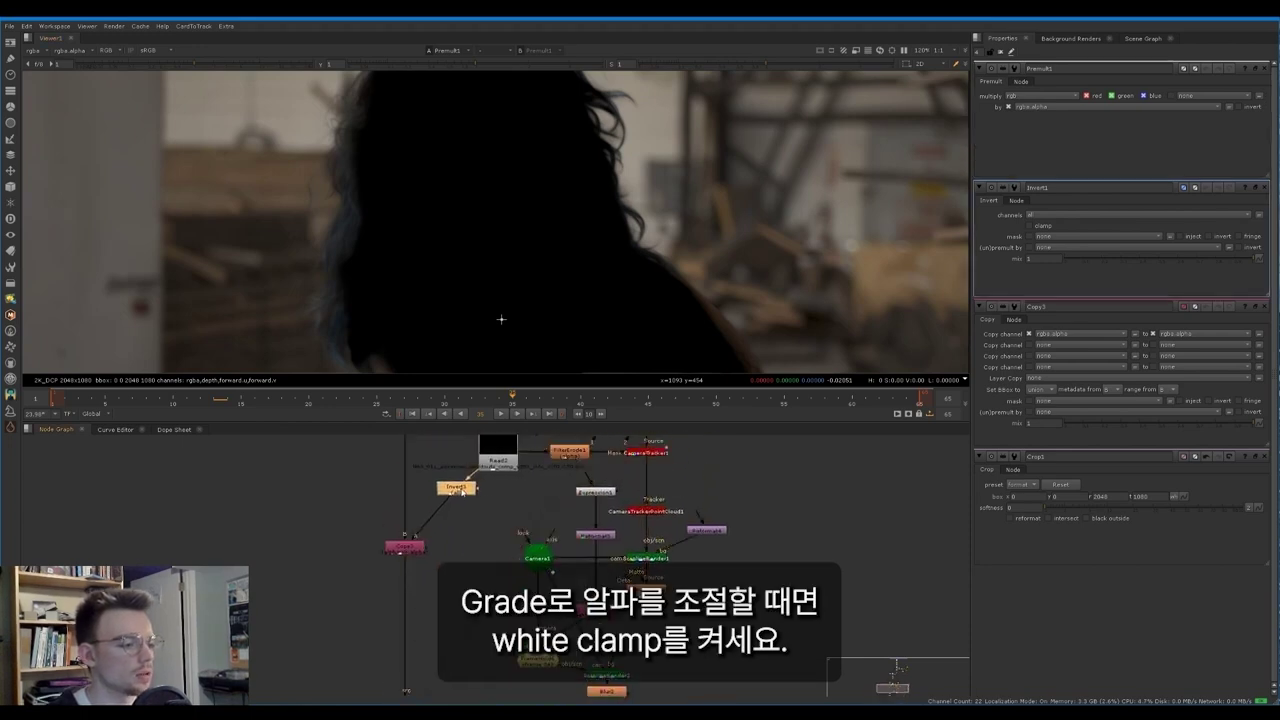
{"action": "key", "text": "g"}
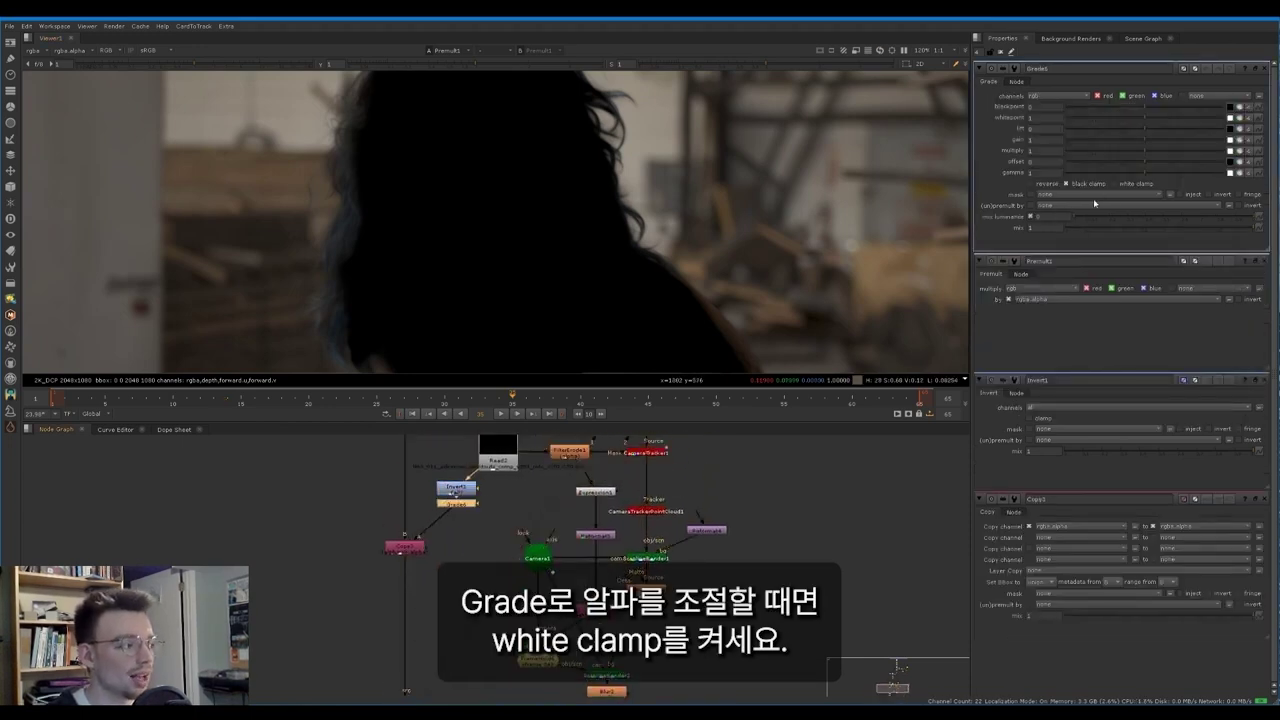
{"action": "left_click", "coordinate": [1128, 183]}
Step: Limit the roto's Grade to the alpha channel and adjust its blackpoint to 0.44 and whitepoint to 0.98
{"action": "mouse_move", "coordinate": [1146, 120]}
{"action": "left_mouse_down"}
{"action": "mouse_move", "coordinate": [1120, 121]}
{"action": "mouse_move", "coordinate": [1151, 111]}
{"action": "left_mouse_up"}
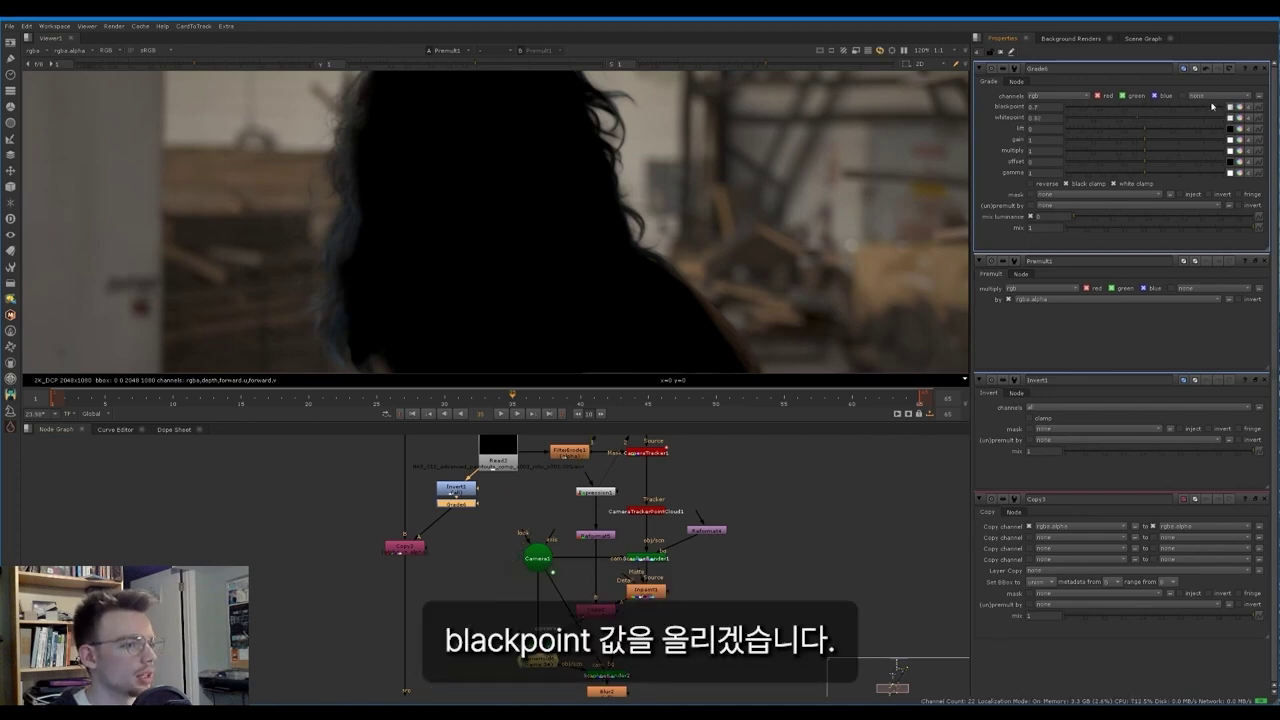
{"action": "left_click", "coordinate": [1055, 95]}
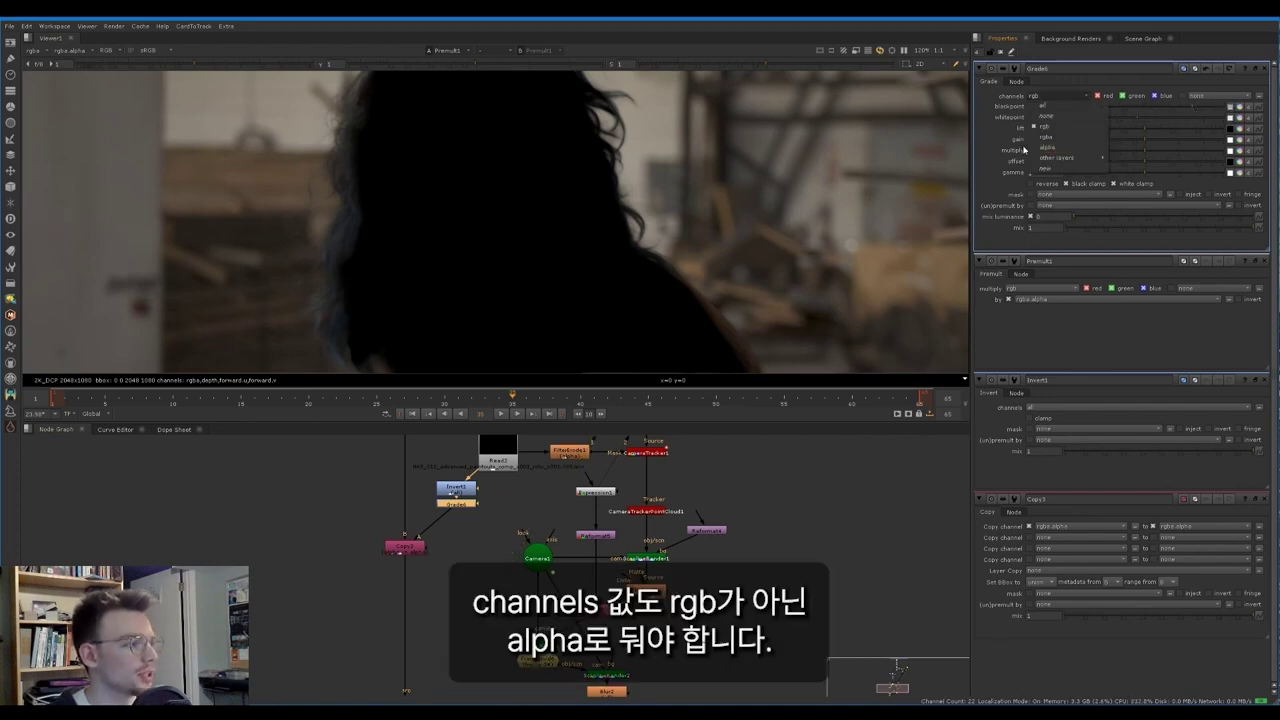
{"action": "left_click", "coordinate": [1047, 148]}
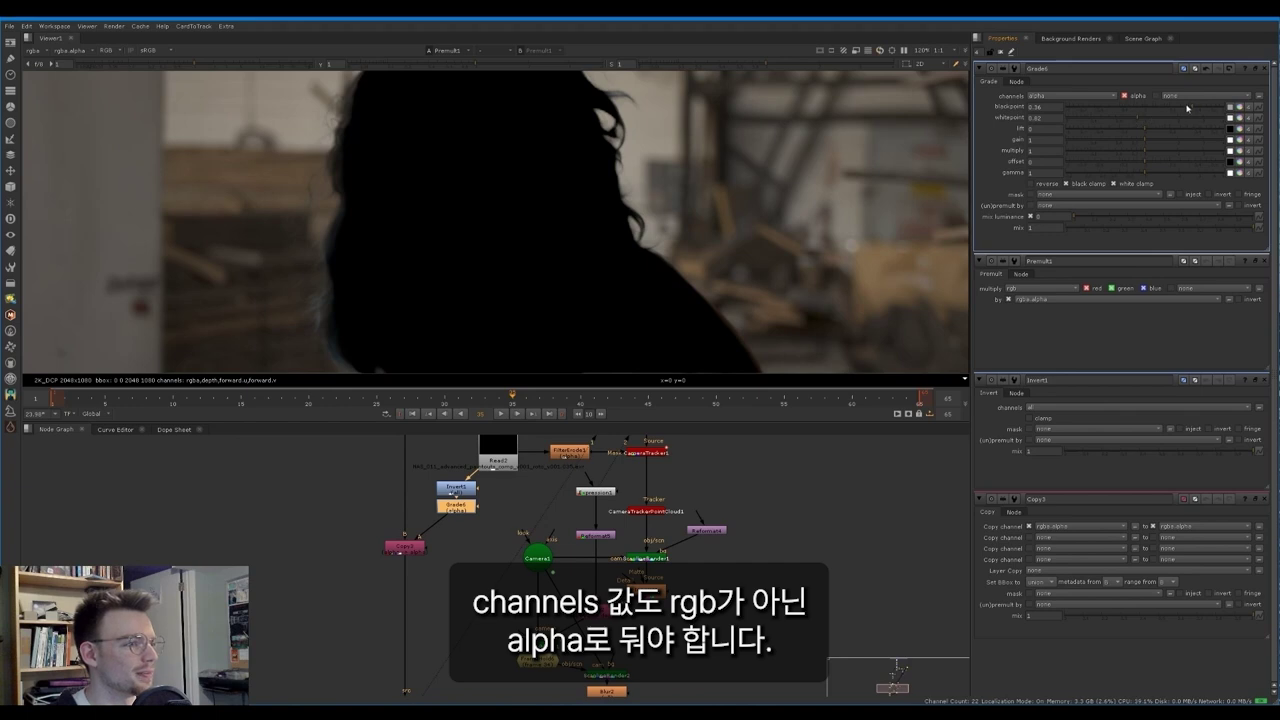
{"action": "left_click_drag", "start_coordinate": [1187, 108], "coordinate": [1146, 117]}
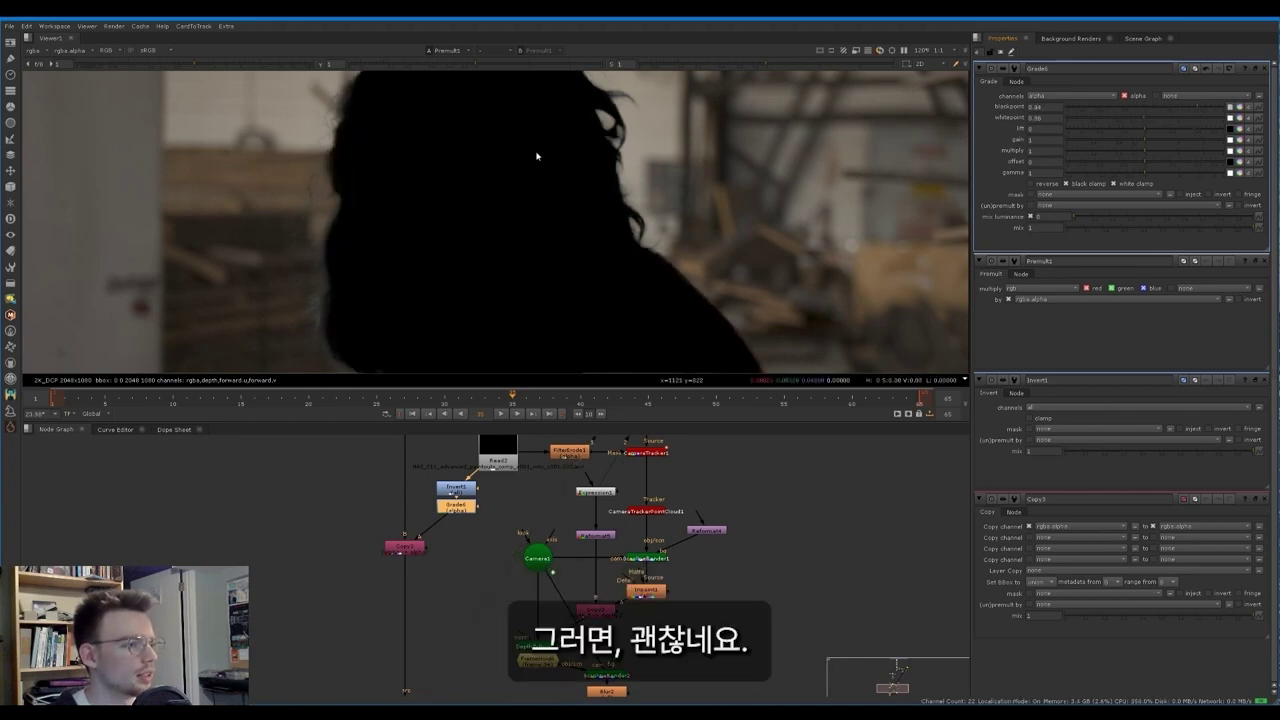
{"action": "scroll", "coordinate": [537, 149], "scroll_direction": "down", "scroll_amount": 4}
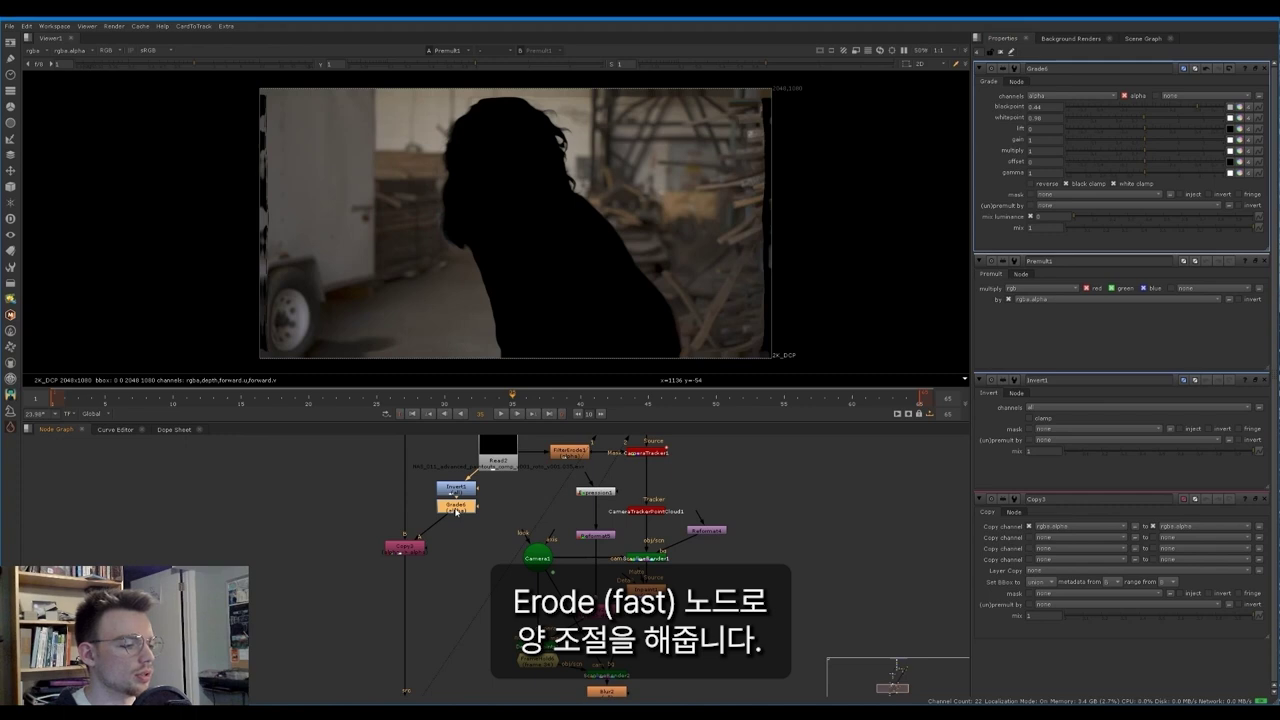
Step: Add an Erode (fast) node after the roto's Grade, limit it to the alpha channel and set its size to about -8
{"action": "key", "text": "Tab"}
{"action": "type", "text": "er"}
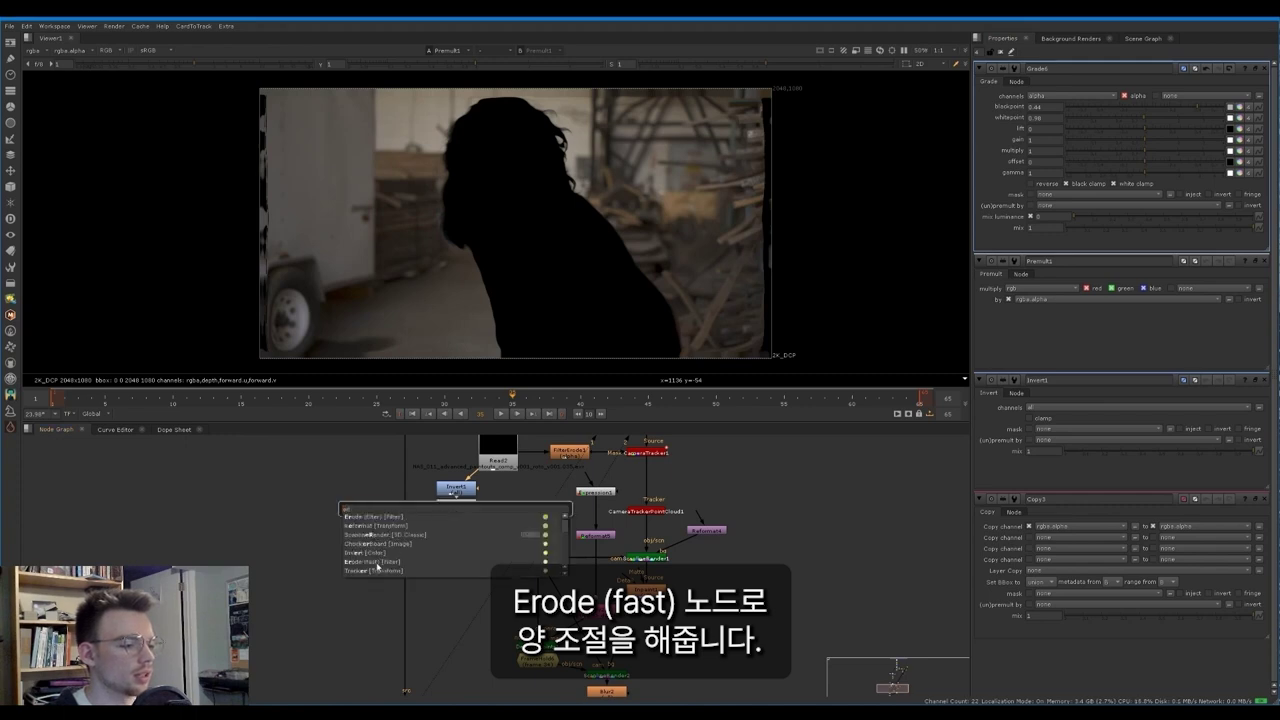
{"action": "left_click", "coordinate": [381, 563]}
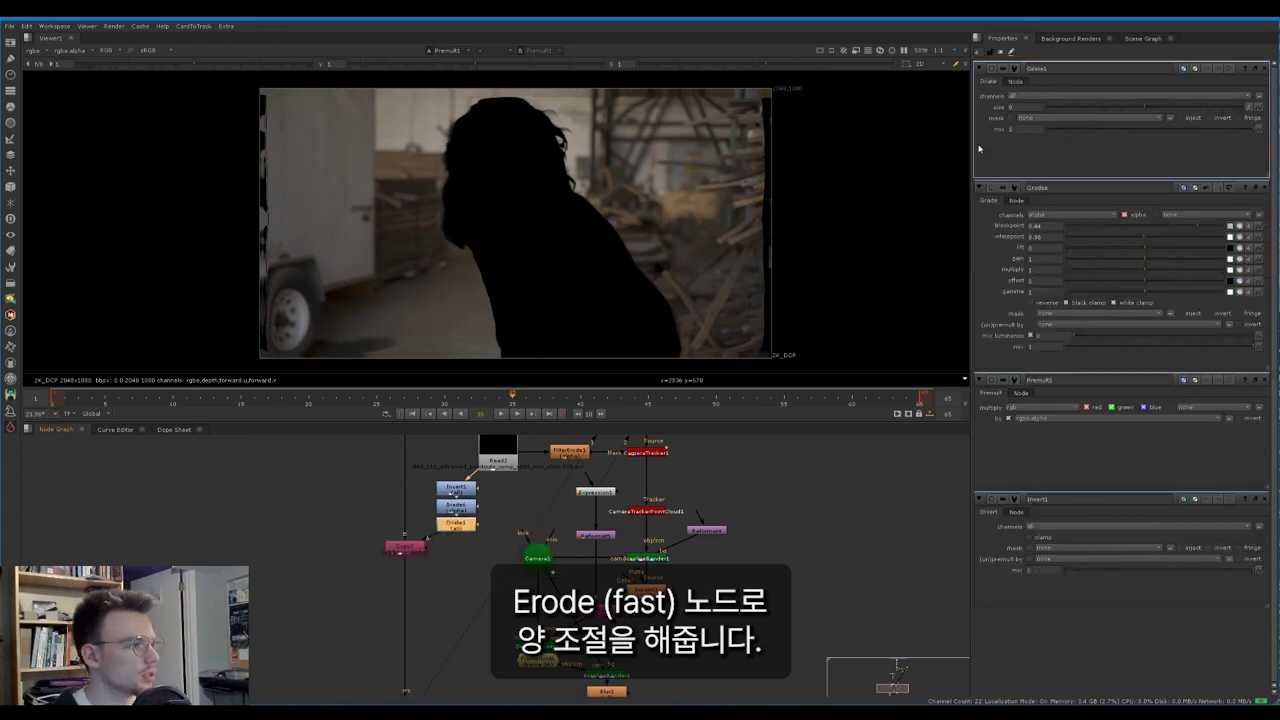
{"action": "left_click", "coordinate": [1107, 97]}
{"action": "left_click", "coordinate": [1045, 134]}
{"action": "left_click", "coordinate": [1137, 108]}
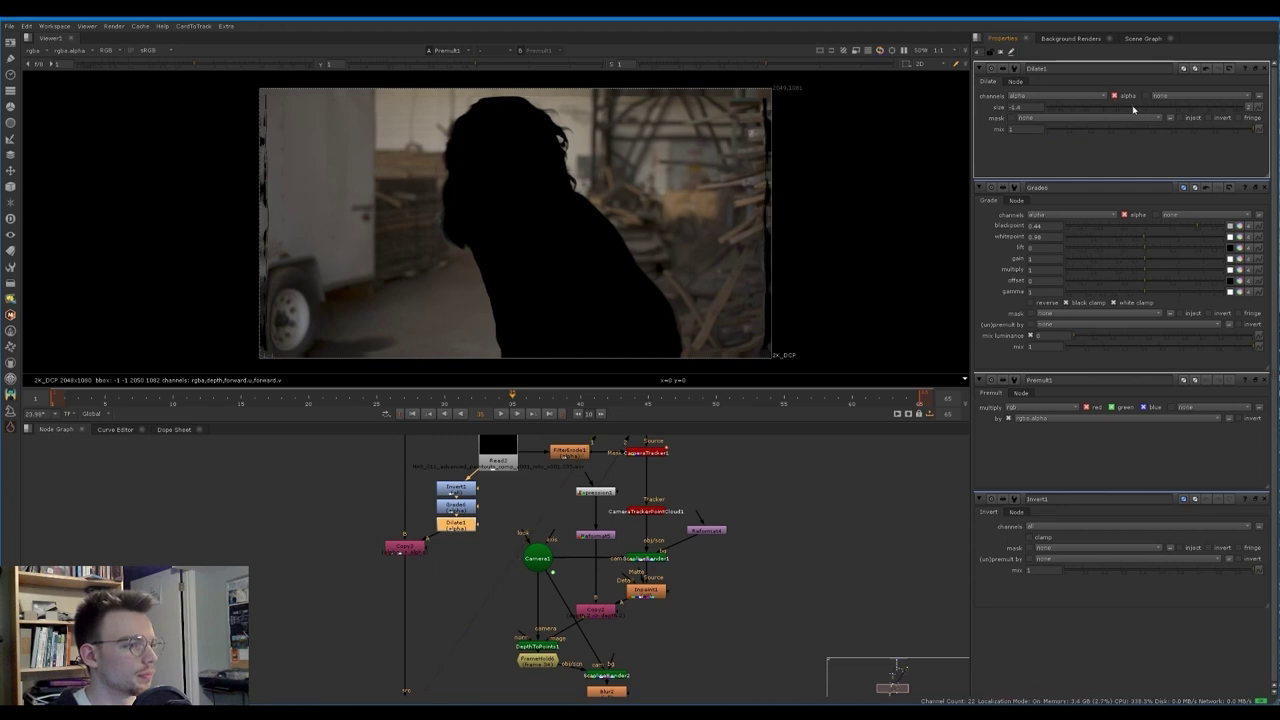
{"action": "left_click_drag", "start_coordinate": [1133, 110], "coordinate": [1071, 106]}
{"action": "left_click_drag", "start_coordinate": [1155, 115], "coordinate": [1117, 106]}
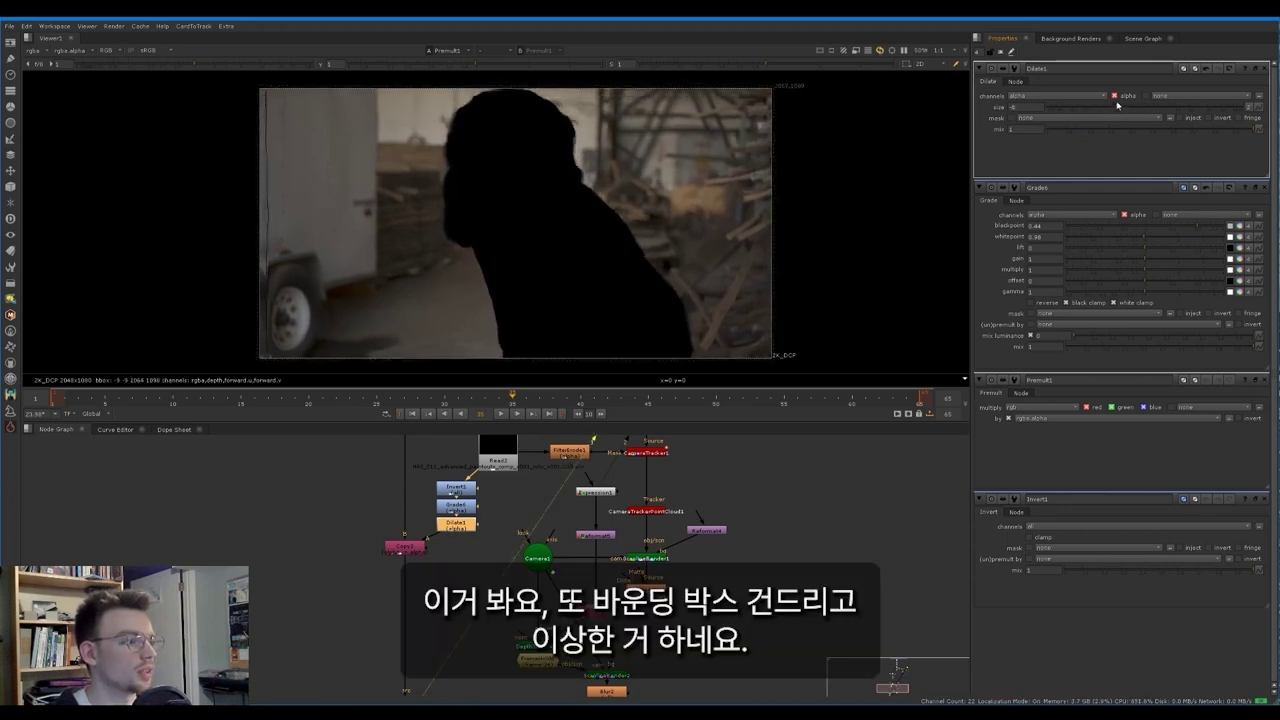
Step: Add a Crop node after the Dilate node to trim the roto's expanded bounding box
{"action": "key", "text": "Tab"}
{"action": "type", "text": "crop"}
{"action": "key", "text": "Return"}
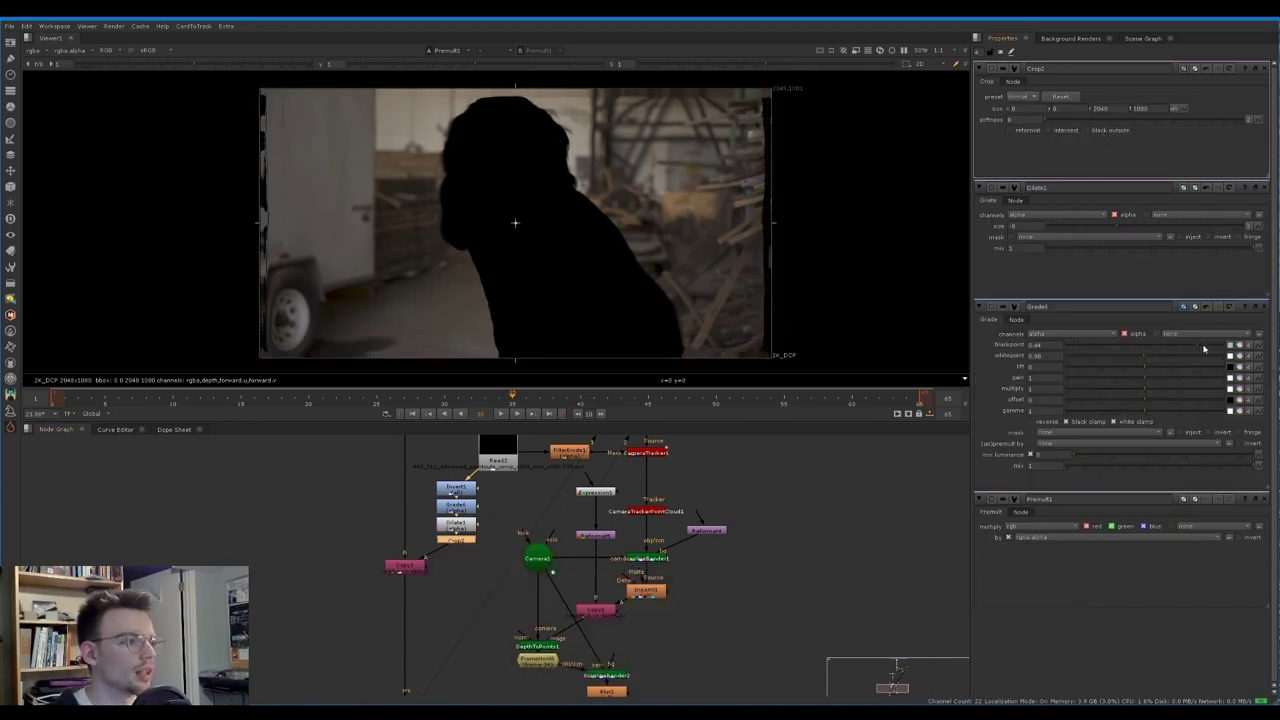
Step: Widen the subject's holdout by setting the Dilate size to about -17.5 and the roto Grade's blackpoint to 0.8
{"action": "left_click_drag", "start_coordinate": [1122, 227], "coordinate": [1104, 222]}
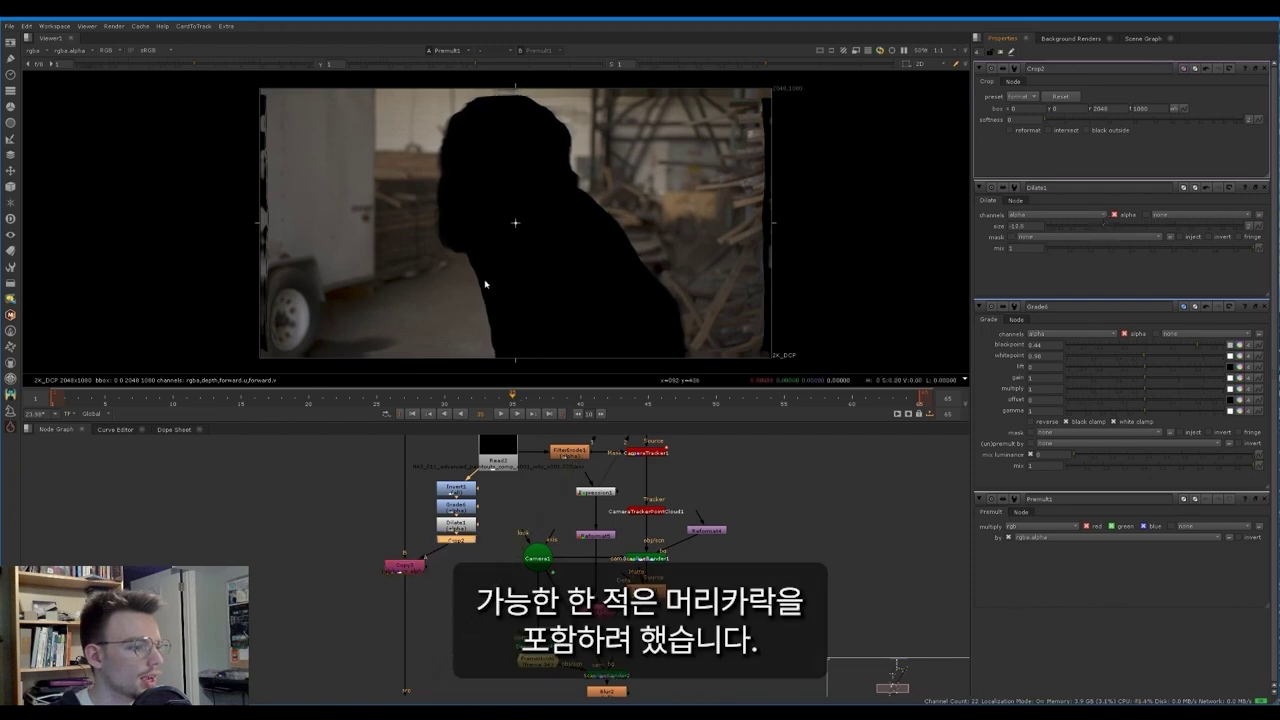
{"action": "double_click", "coordinate": [461, 508]}
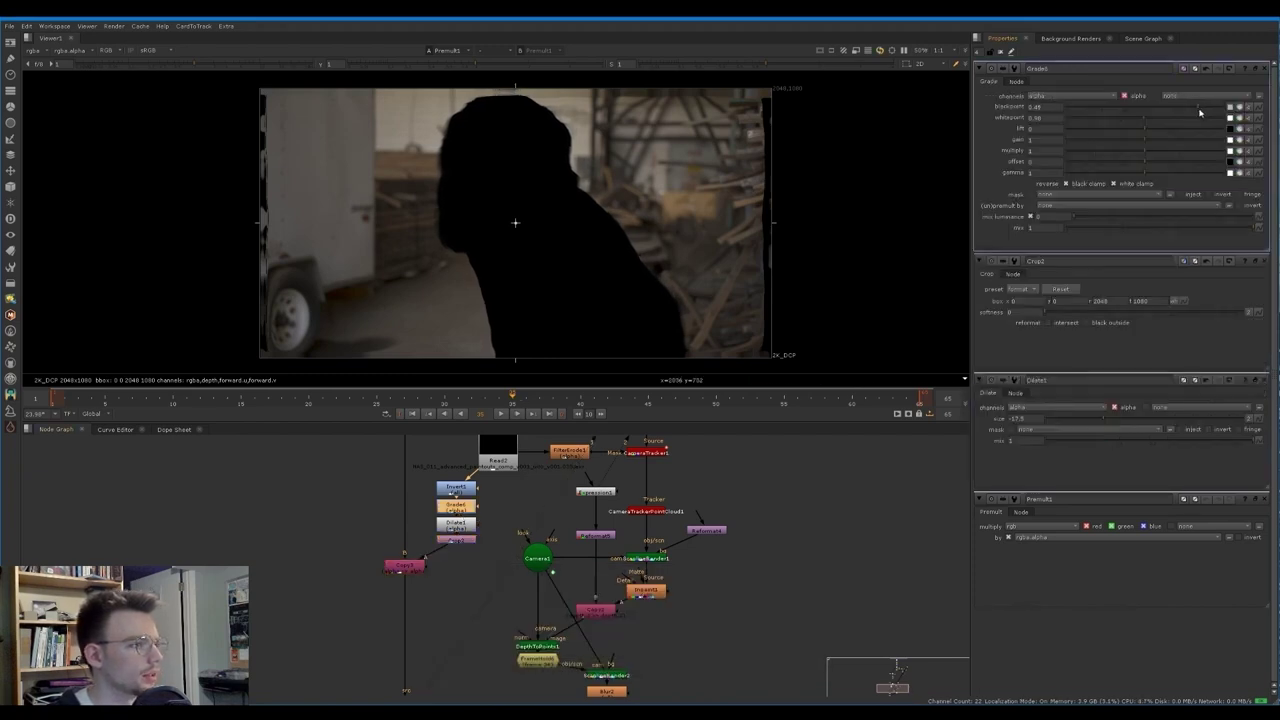
{"action": "left_click_drag", "start_coordinate": [1198, 108], "coordinate": [1219, 114]}
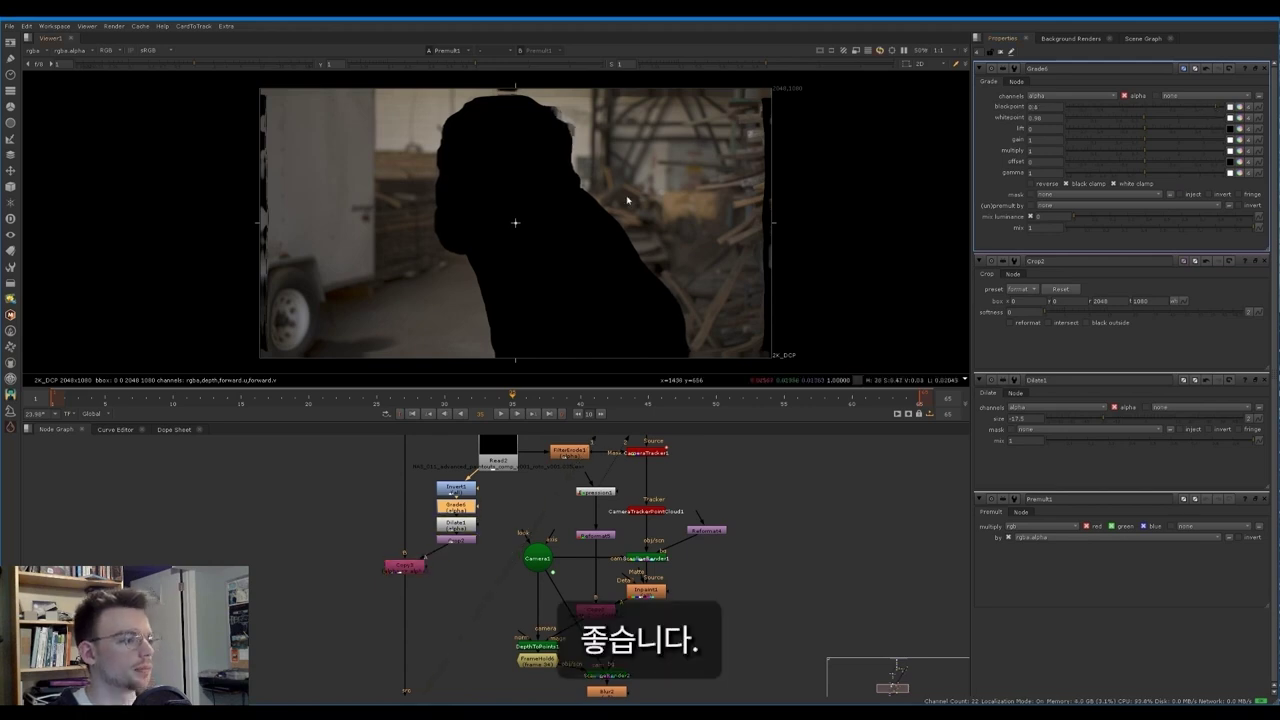
Step: Move C_STMap2 down and insert a TimeEcho node between the Premult and C_STMap2
{"action": "middle_click_drag", "start_coordinate": [376, 639], "coordinate": [450, 451]}
{"action": "scroll", "coordinate": [450, 451], "scroll_direction": "down", "scroll_amount": 1}
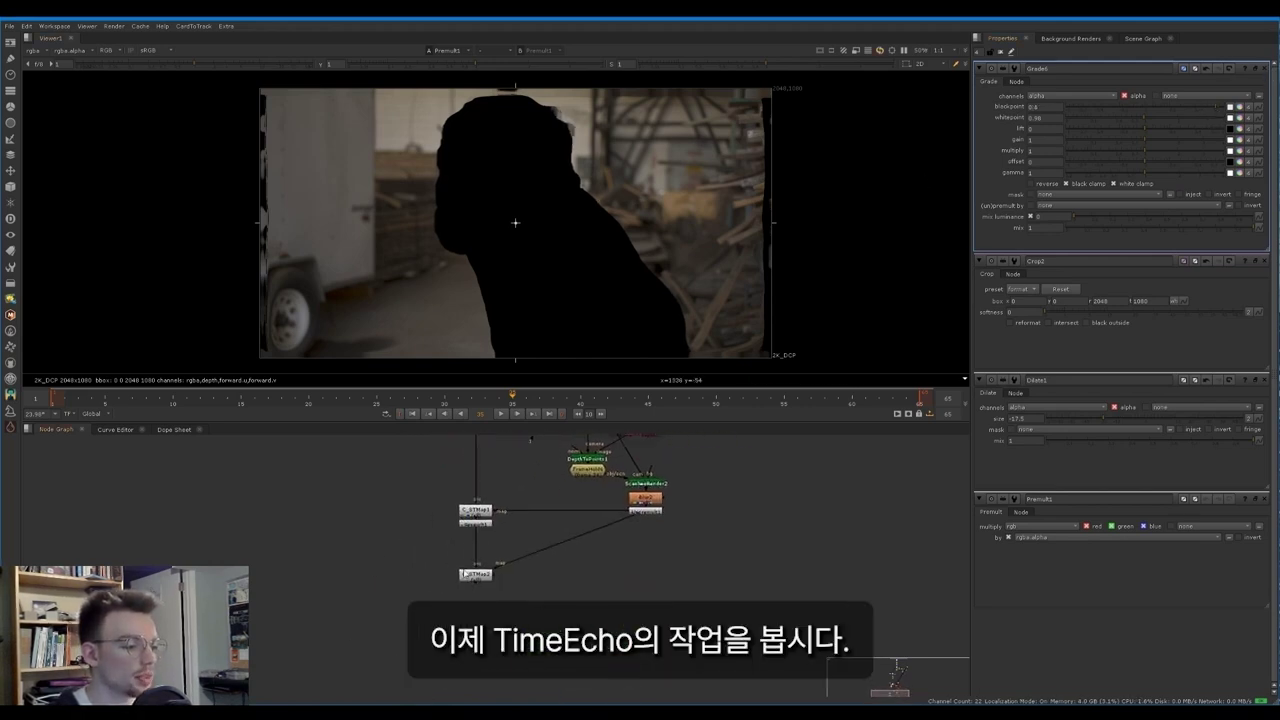
{"action": "left_click_drag", "start_coordinate": [465, 573], "coordinate": [465, 591]}
{"action": "left_click", "coordinate": [491, 552]}
{"action": "key", "text": "Tab"}
{"action": "type", "text": "TimeEcho"}
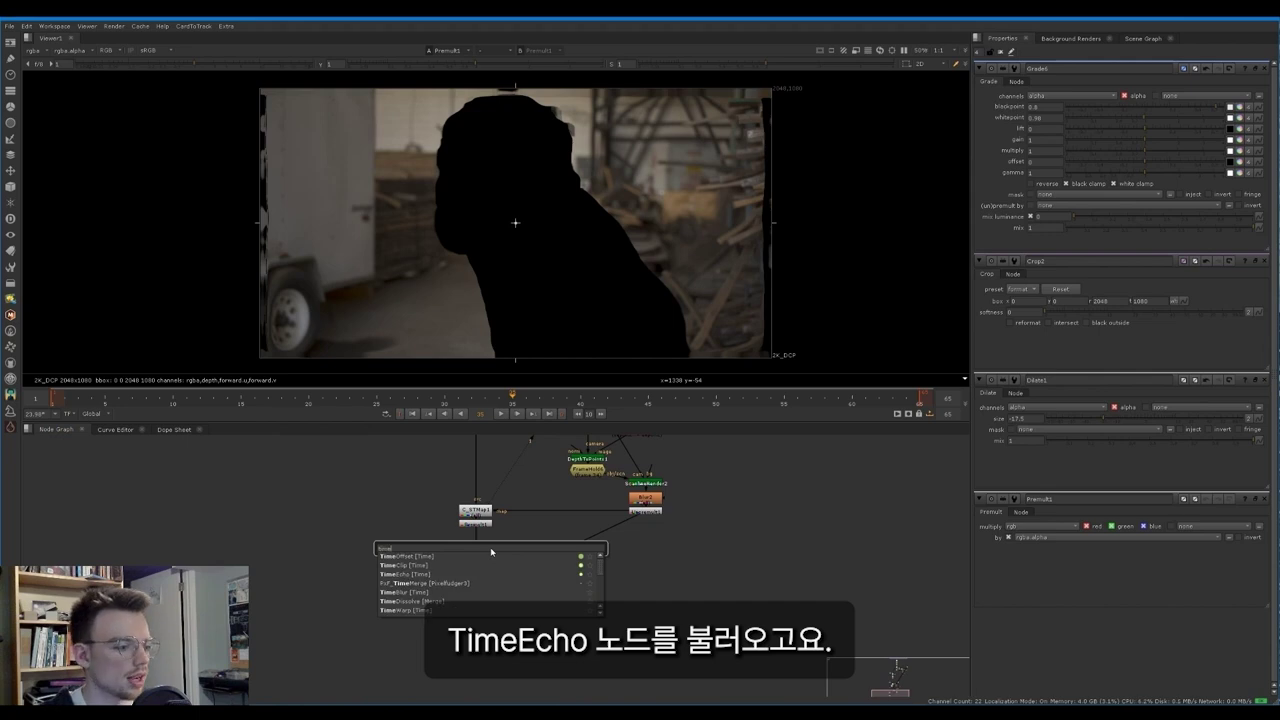
{"action": "key", "text": "Return"}
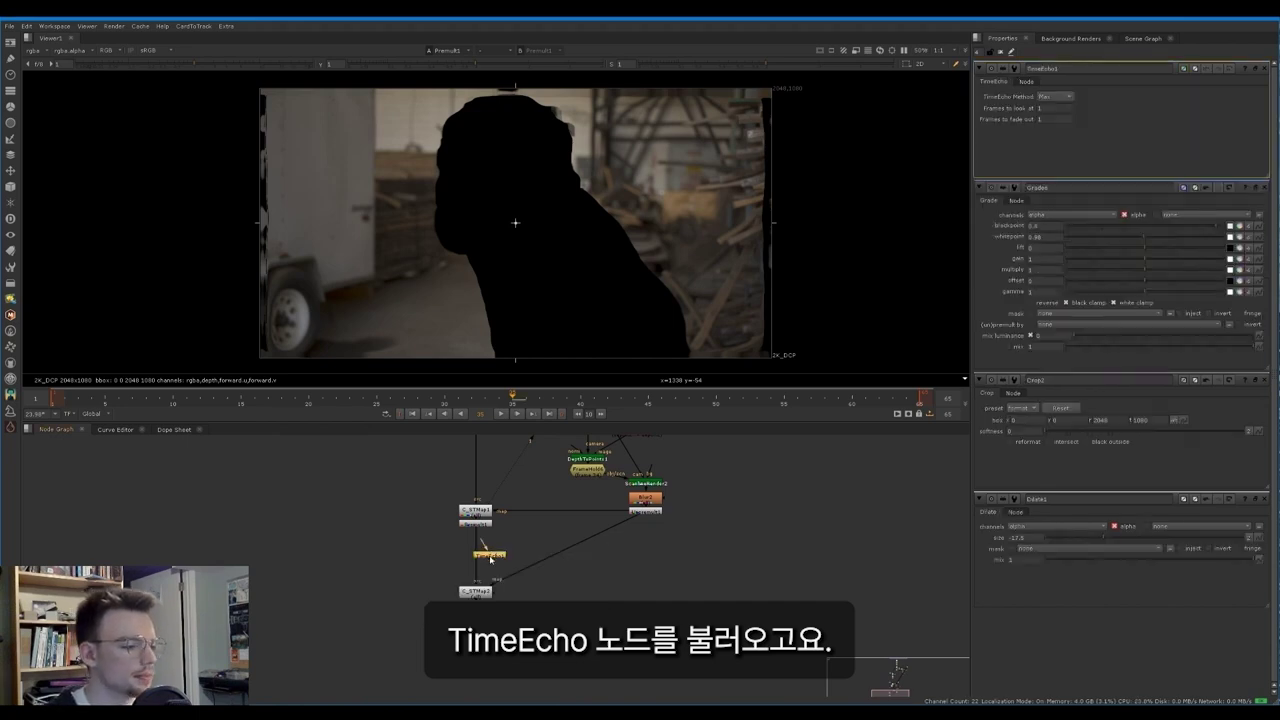
{"action": "left_click_drag", "start_coordinate": [490, 559], "coordinate": [475, 560]}
Step: At frame 65, set TimeEcho to look at 65 frames with the Average method and view its output
{"action": "left_click", "coordinate": [921, 399]}
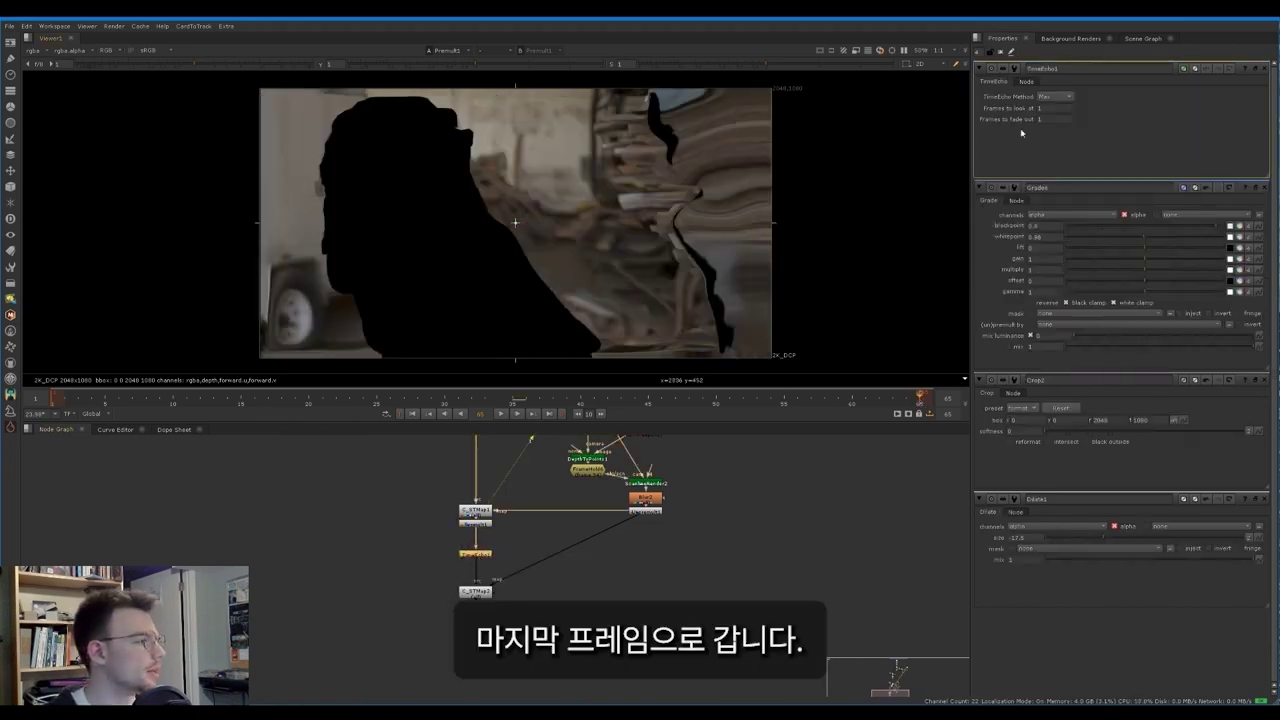
{"action": "left_click_drag", "start_coordinate": [1058, 108], "coordinate": [978, 113]}
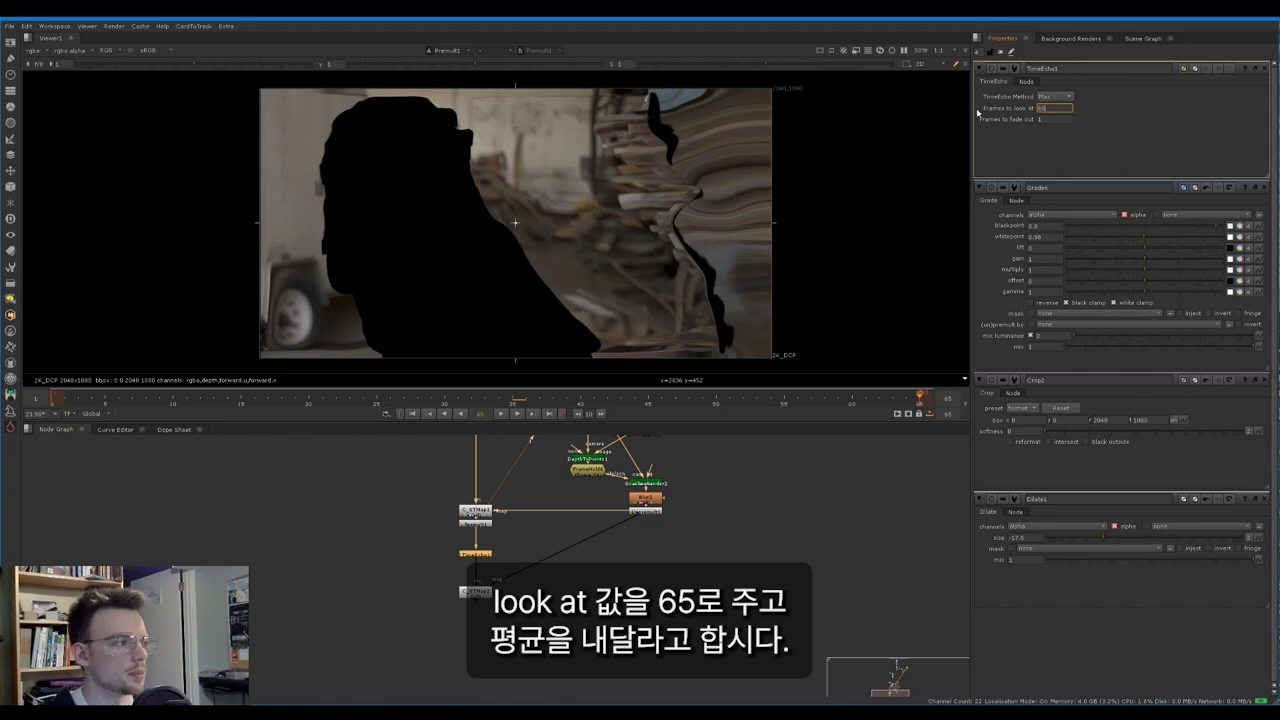
{"action": "left_click", "coordinate": [1052, 96]}
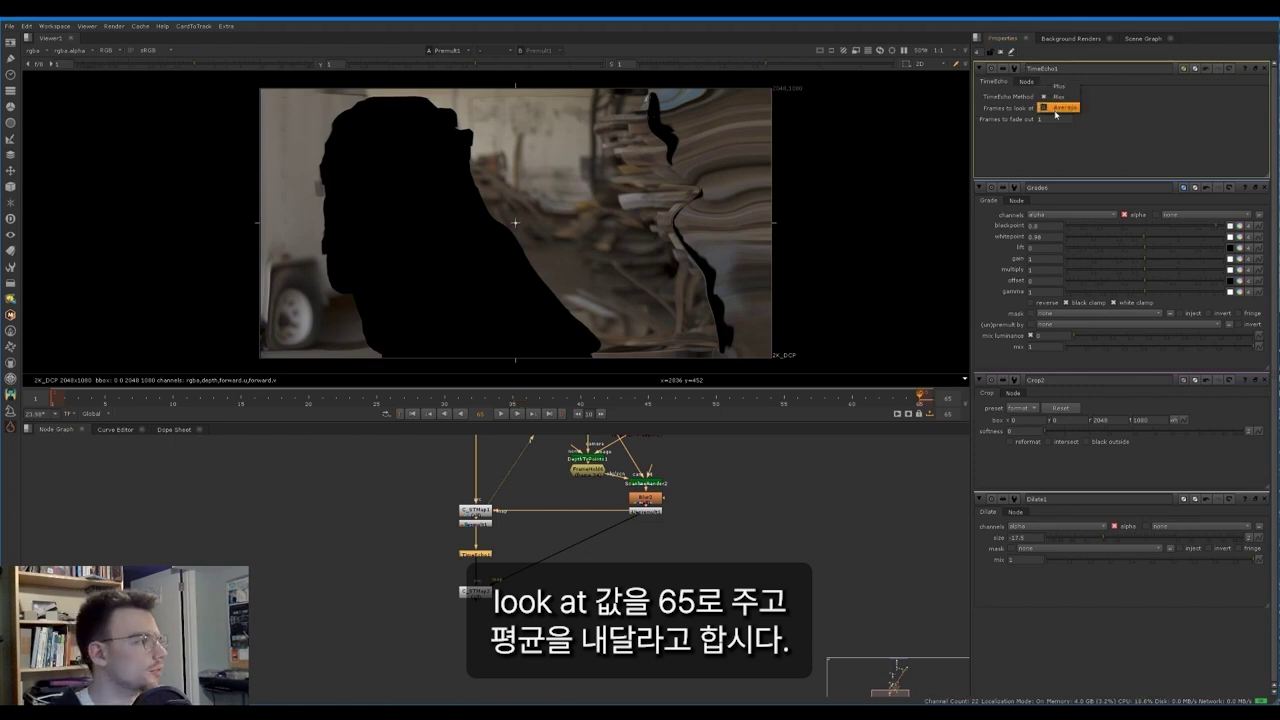
{"action": "left_click", "coordinate": [474, 553]}
{"action": "key", "text": "1"}
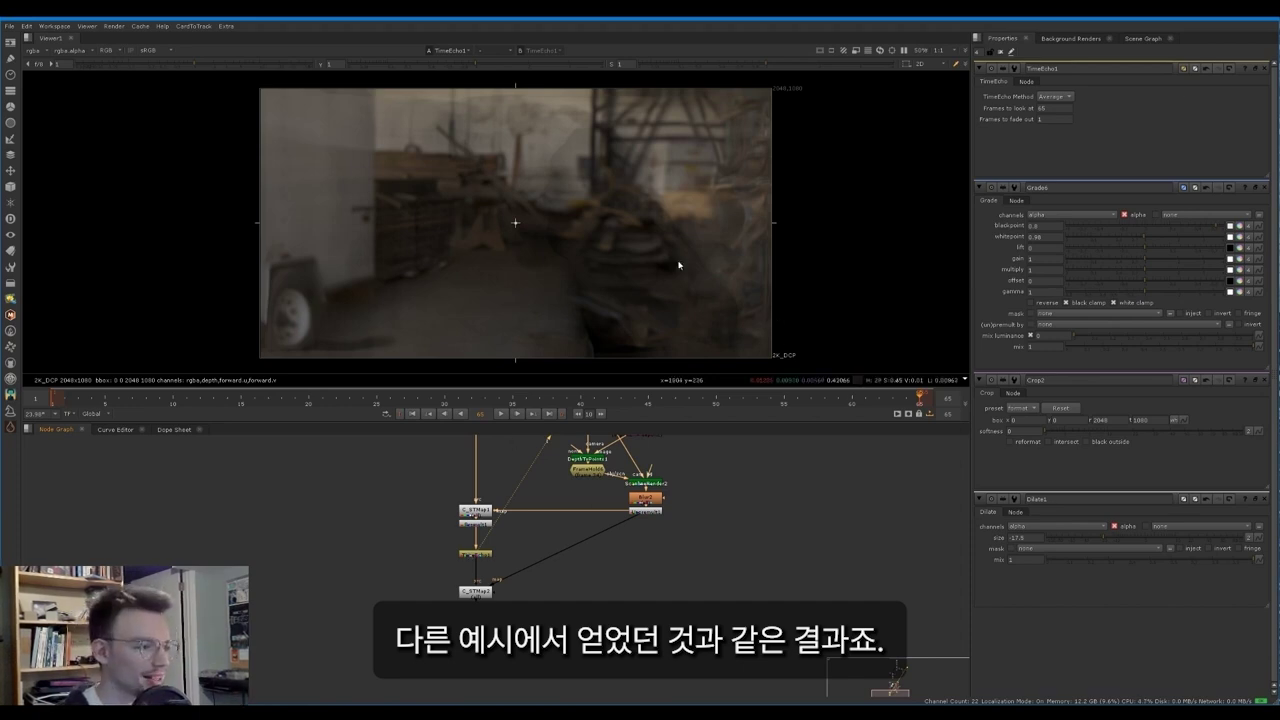
Step: Add an Unpremult node after TimeEcho and view the restored motion at C_STMap2
{"action": "left_click", "coordinate": [479, 556]}
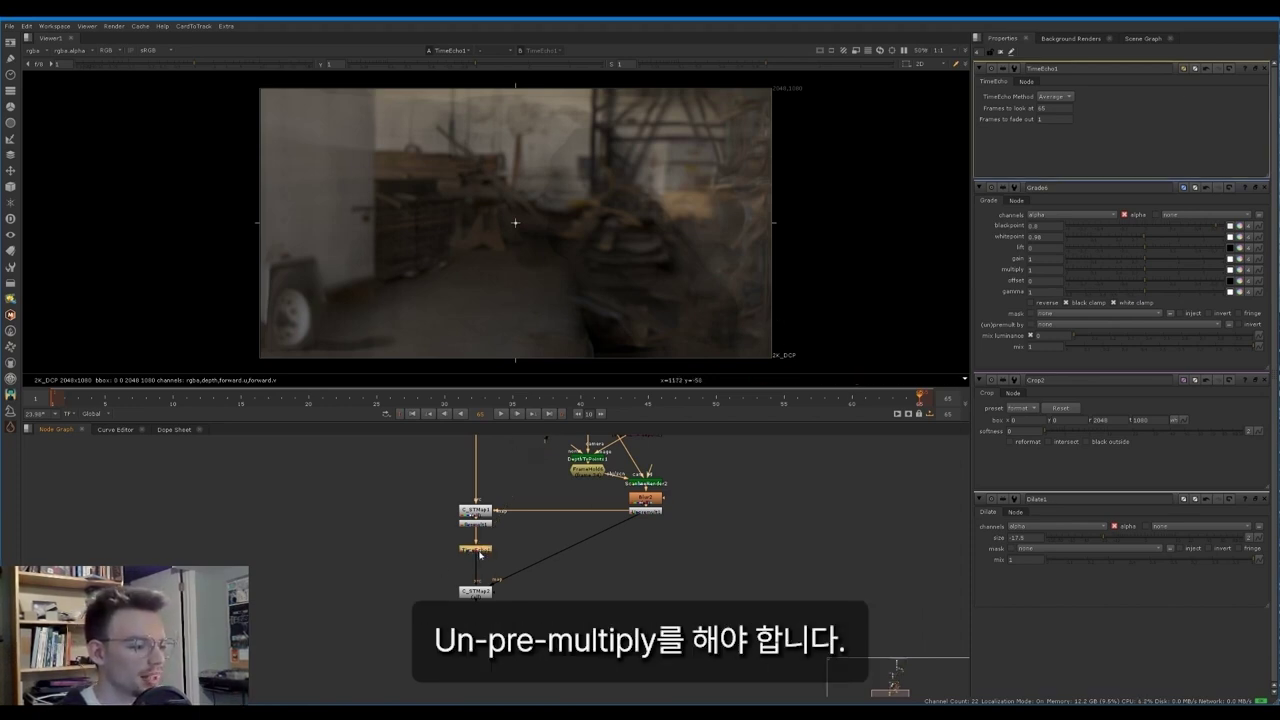
{"action": "key", "text": "Tab"}
{"action": "type", "text": "unpr"}
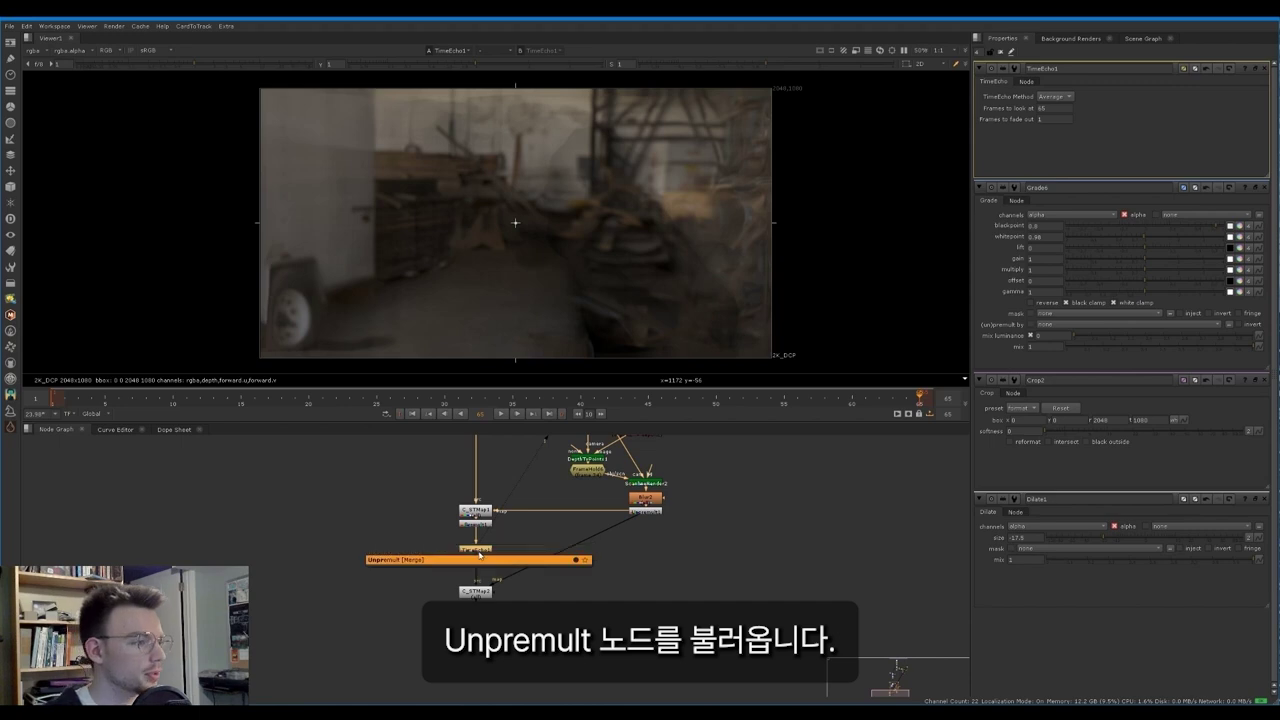
{"action": "key", "text": "Return"}
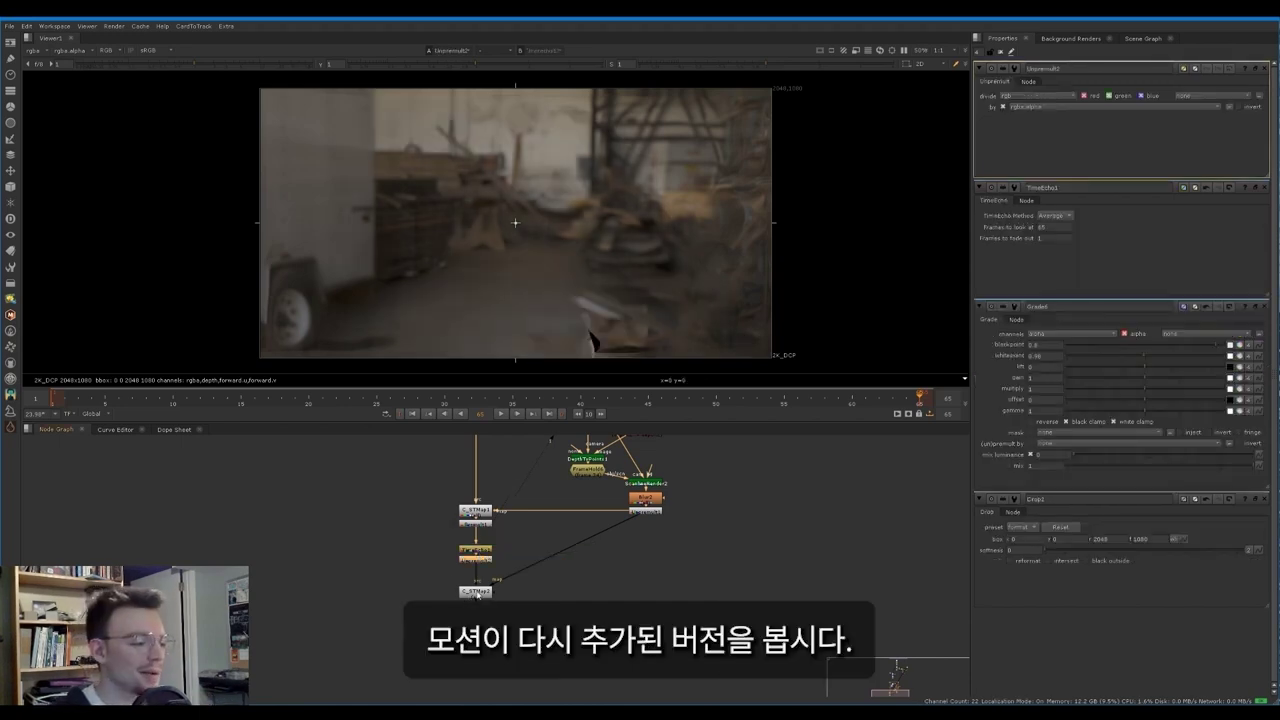
{"action": "left_click", "coordinate": [477, 593]}
{"action": "key", "text": "1"}
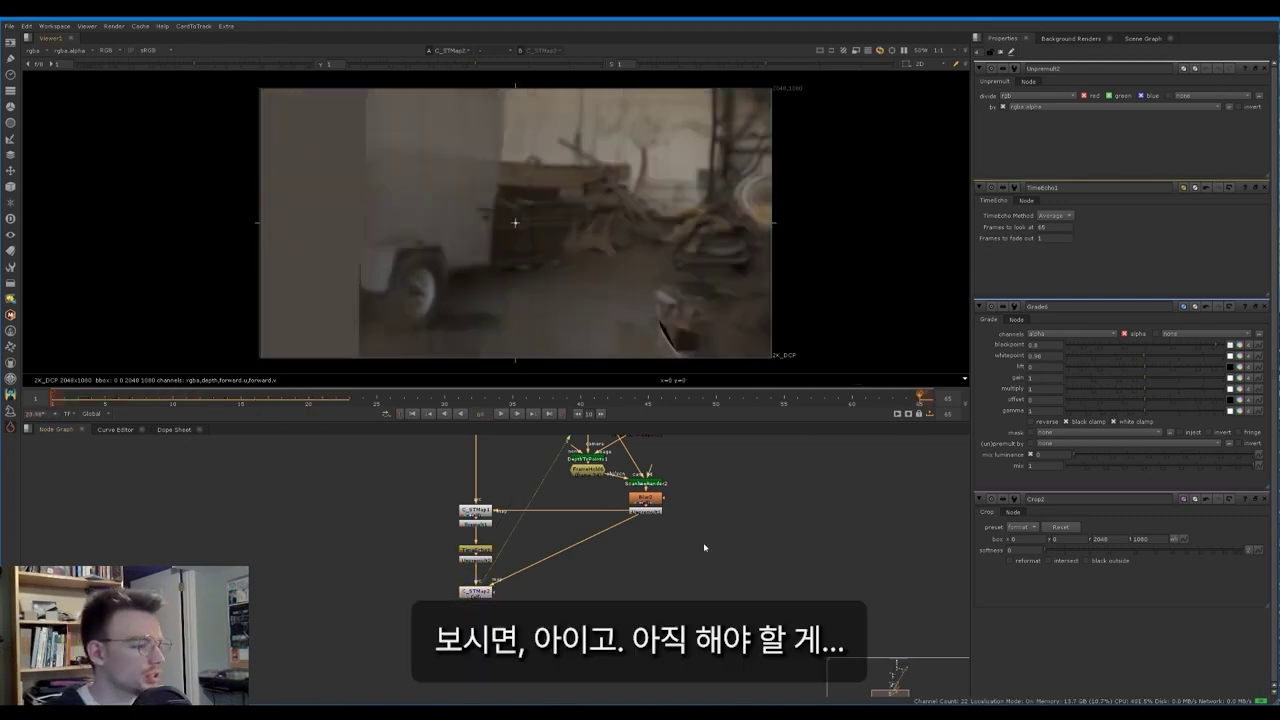
Step: Insert a FrameHold at frame 65 between the Unpremult and C_STMap2, and play back the result
{"action": "key", "text": "Tab"}
{"action": "key", "text": "Escape"}
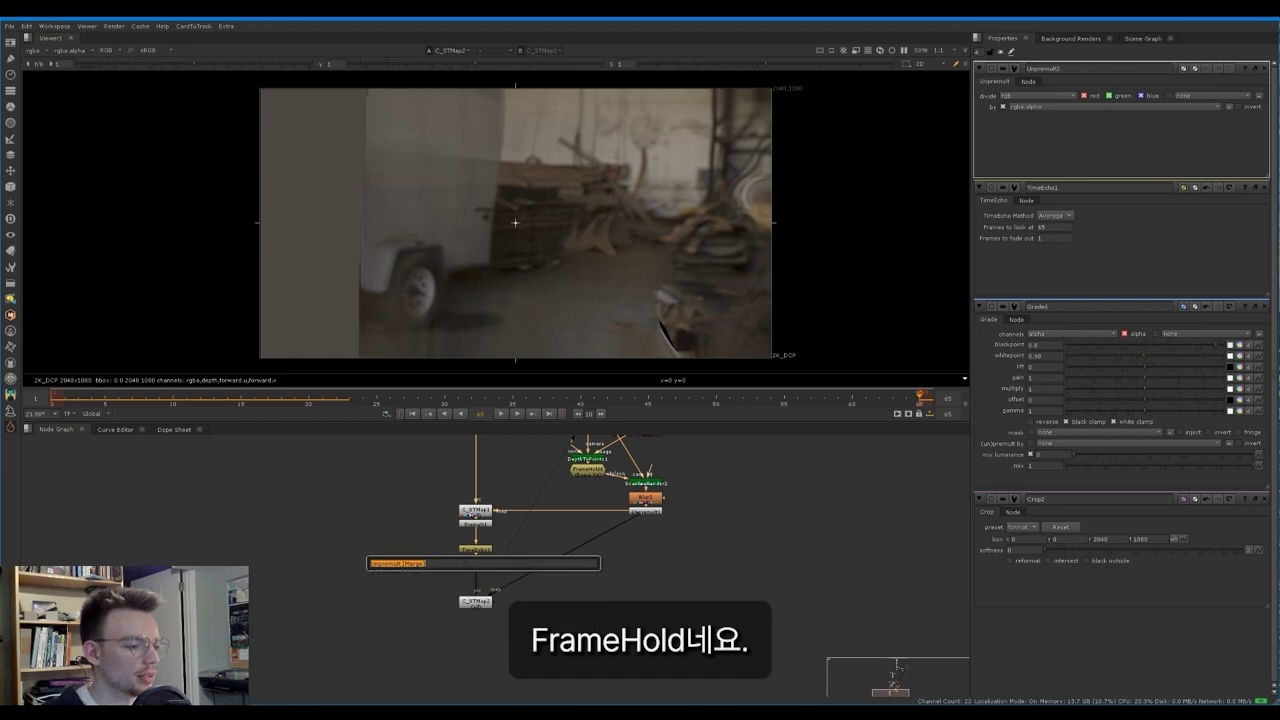
{"action": "key", "text": "Tab"}
{"action": "type", "text": "fra"}
{"action": "key", "text": "Return"}
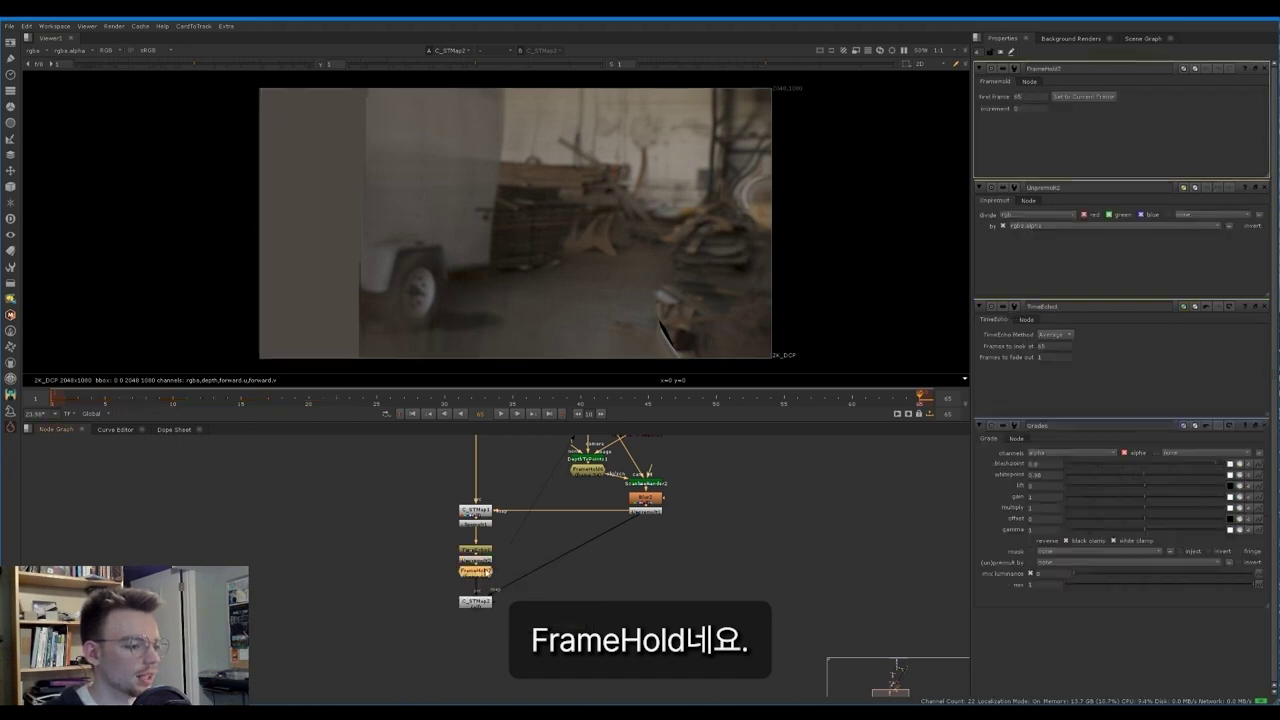
{"action": "key", "text": "l"}
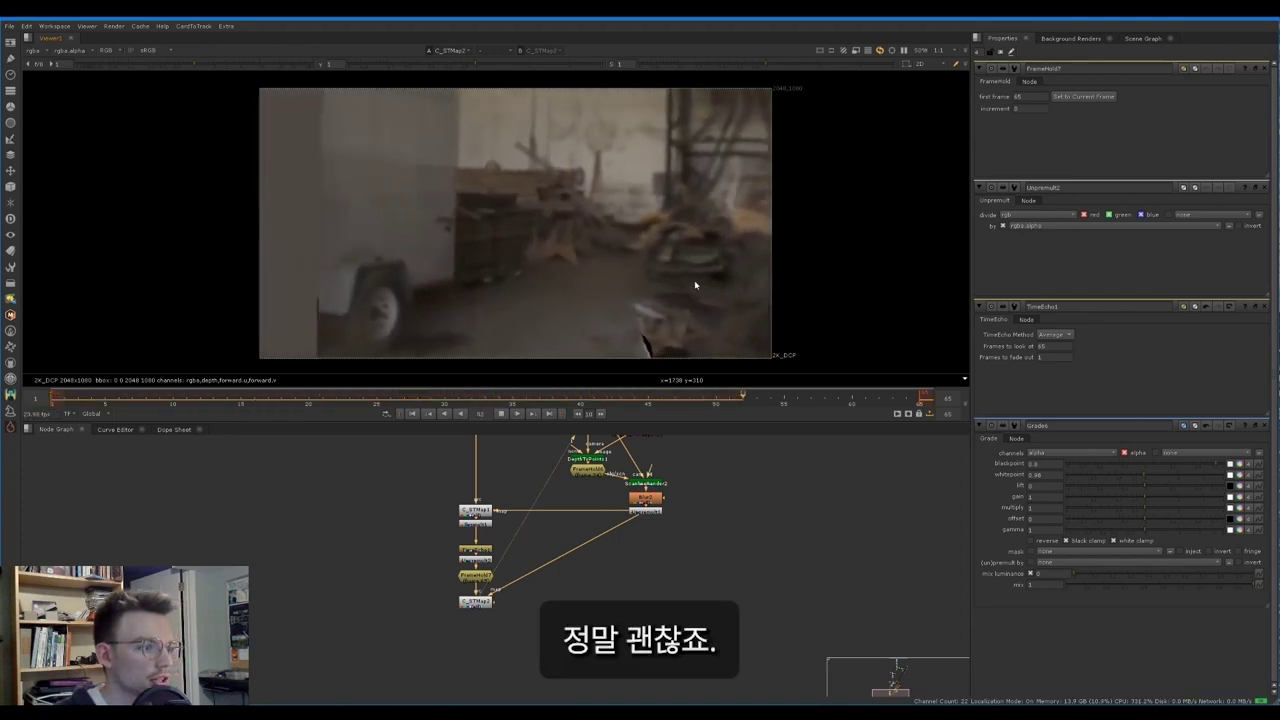
Step: Compare the paintout from C_STMap2 with the original plate in the viewer during playback
{"action": "scroll", "coordinate": [551, 591], "scroll_direction": "down", "scroll_amount": 5}
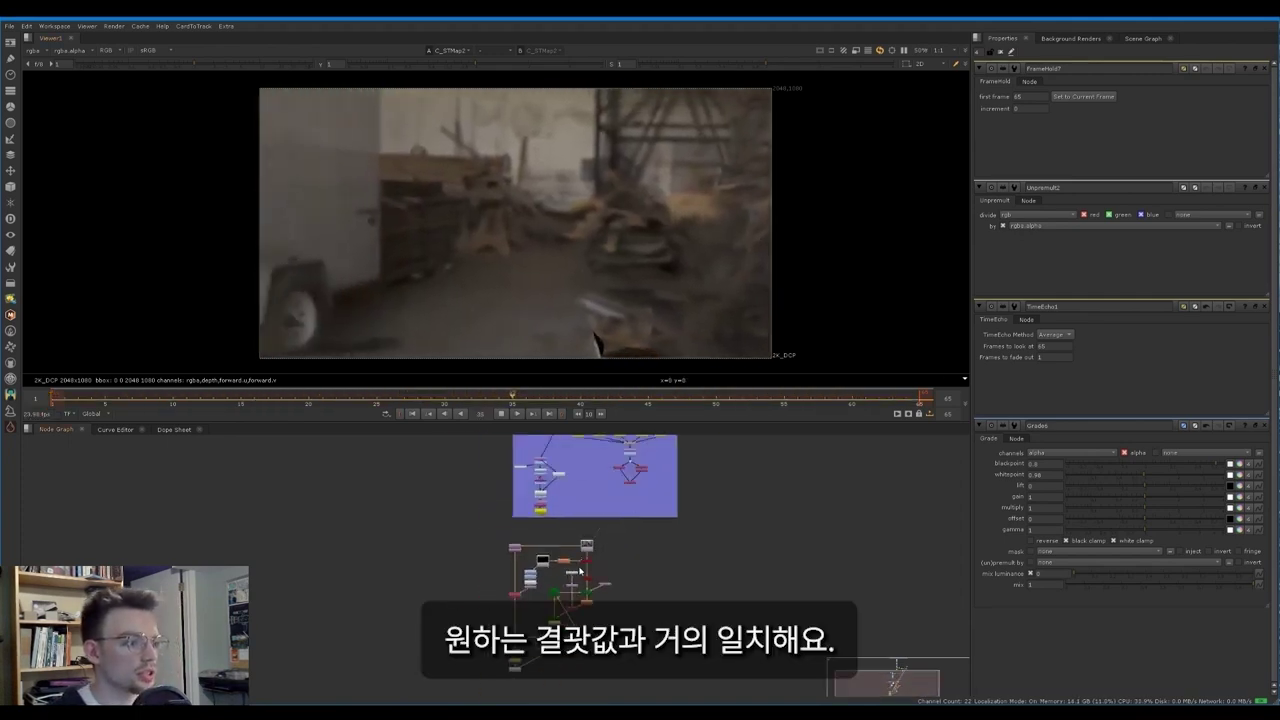
{"action": "middle_click_drag", "start_coordinate": [588, 477], "coordinate": [571, 574]}
{"action": "middle_click_drag", "start_coordinate": [571, 626], "coordinate": [545, 579]}
{"action": "scroll", "coordinate": [573, 512], "scroll_direction": "up", "scroll_amount": 3}
{"action": "scroll", "coordinate": [569, 530], "scroll_direction": "up", "scroll_amount": 1}
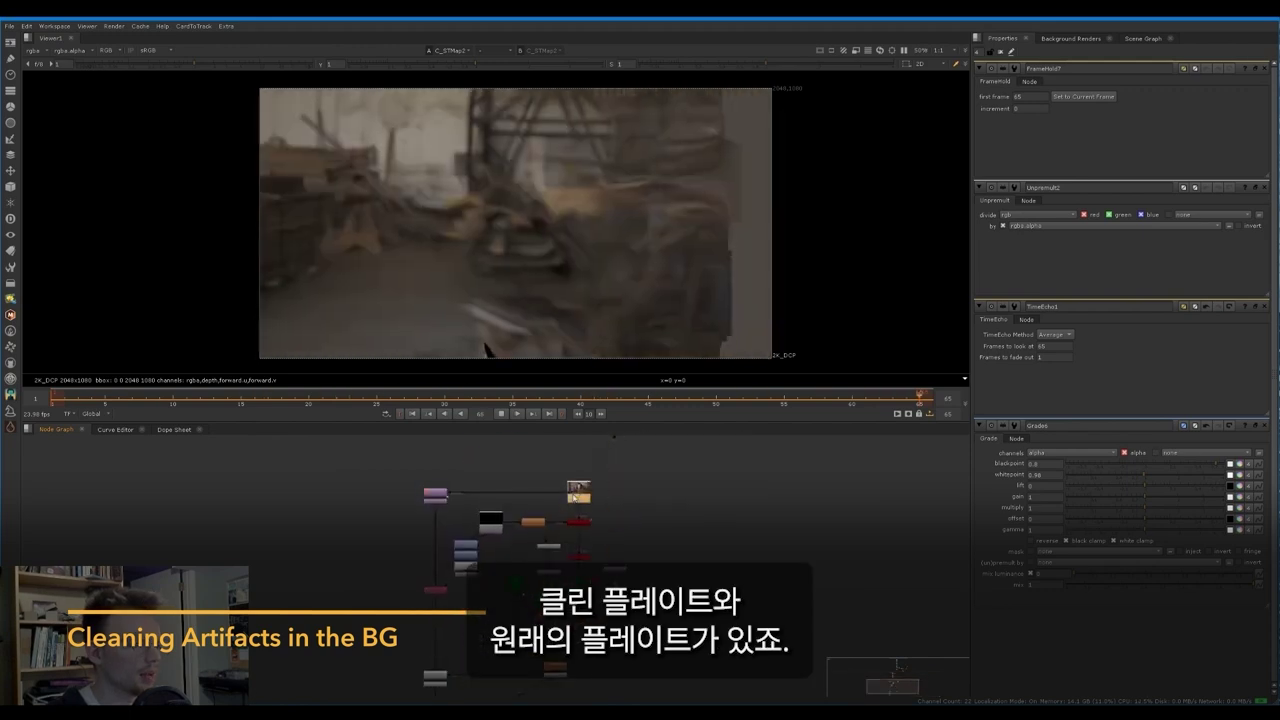
{"action": "left_click", "coordinate": [575, 497]}
{"action": "key", "text": "1"}
{"action": "key", "text": "2"}
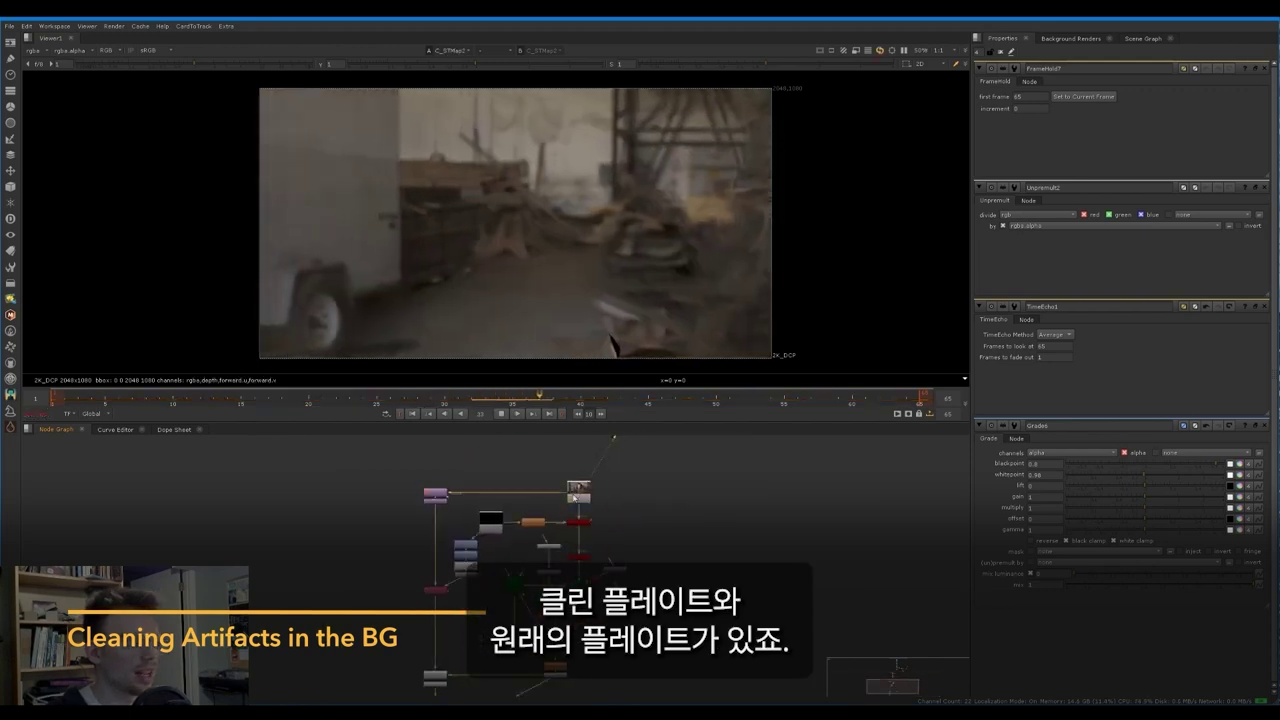
{"action": "key", "text": "1"}
{"action": "key", "text": "2"}
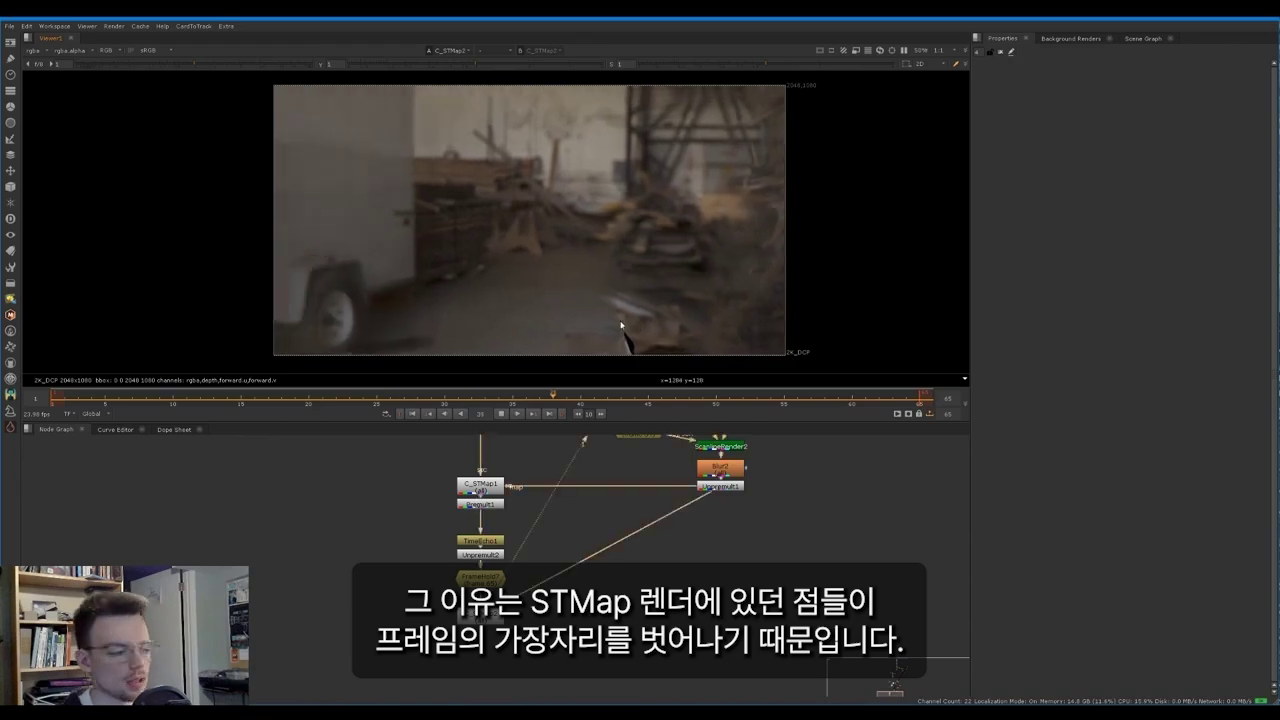
Step: View ScanlineRender2's output during playback and examine the STMap points along the frame's lower edge
{"action": "key", "text": "k"}
{"action": "middle_click_drag", "start_coordinate": [700, 534], "coordinate": [653, 652]}
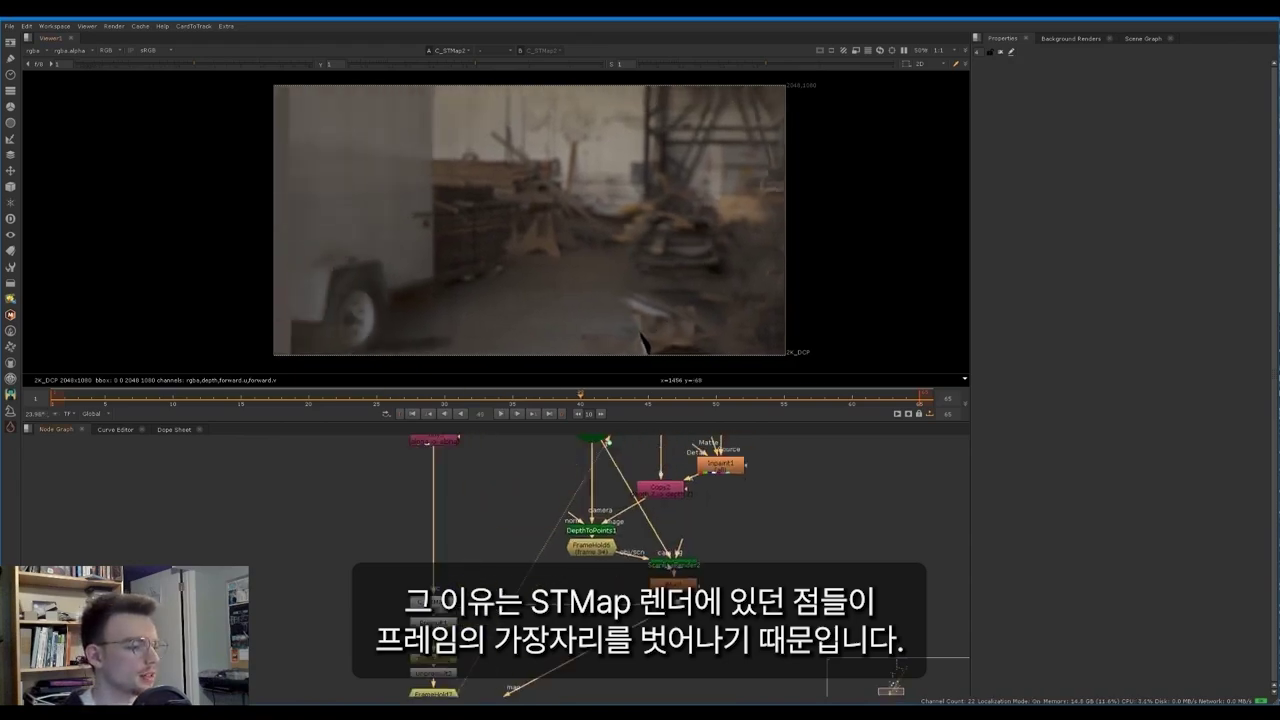
{"action": "key", "text": "1"}
{"action": "key", "text": "l"}
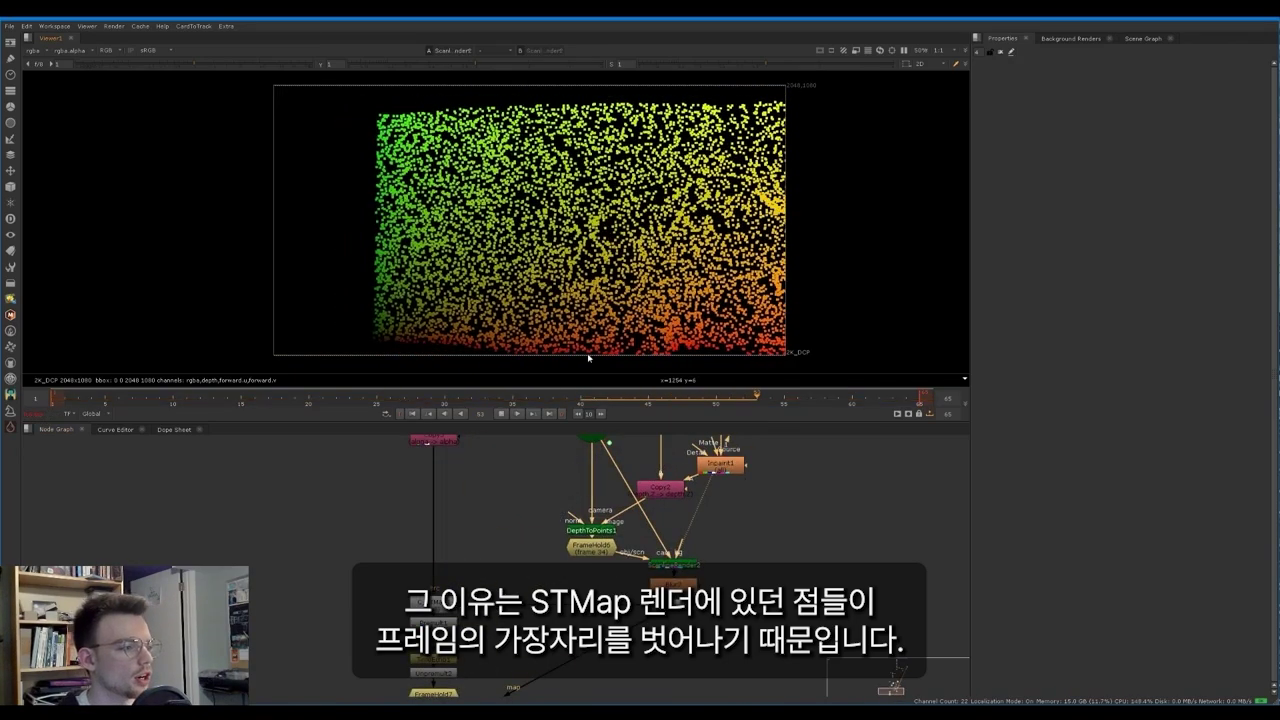
{"action": "key", "text": "k"}
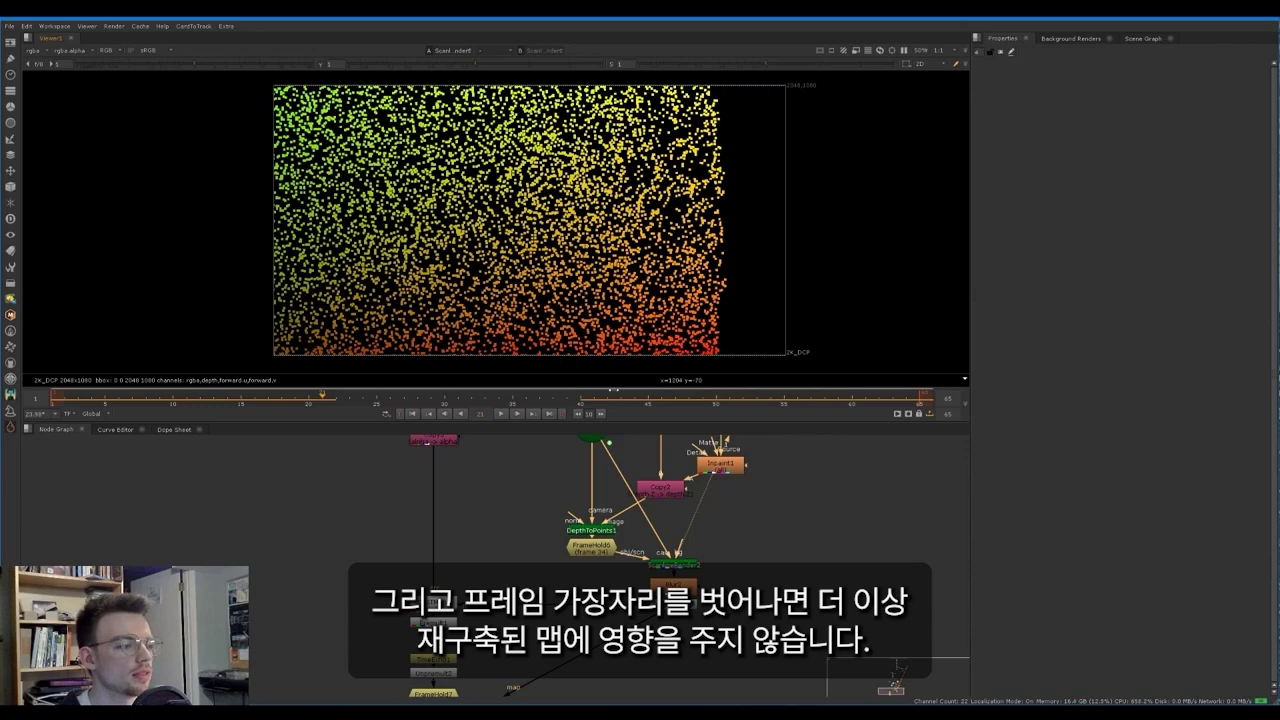
{"action": "scroll", "coordinate": [560, 352], "scroll_direction": "up", "scroll_amount": 5}
{"action": "scroll", "coordinate": [485, 352], "scroll_direction": "up", "scroll_amount": 2}
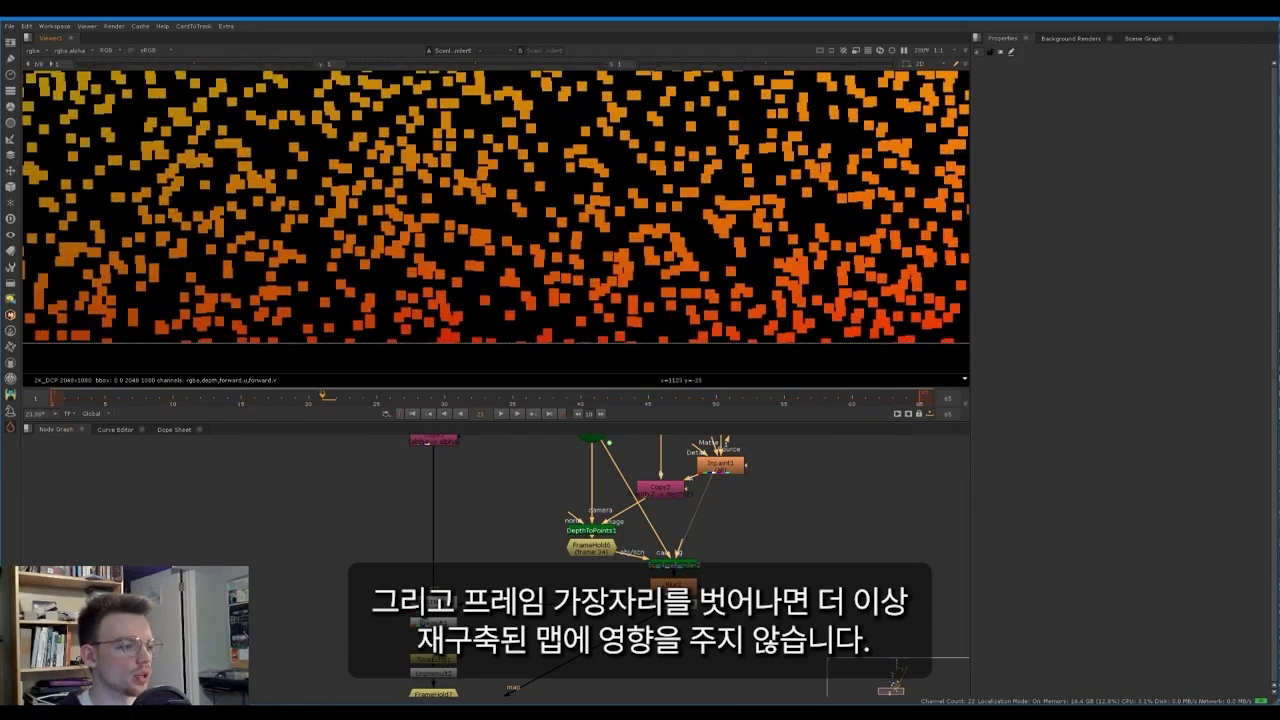
{"action": "key", "text": "2"}
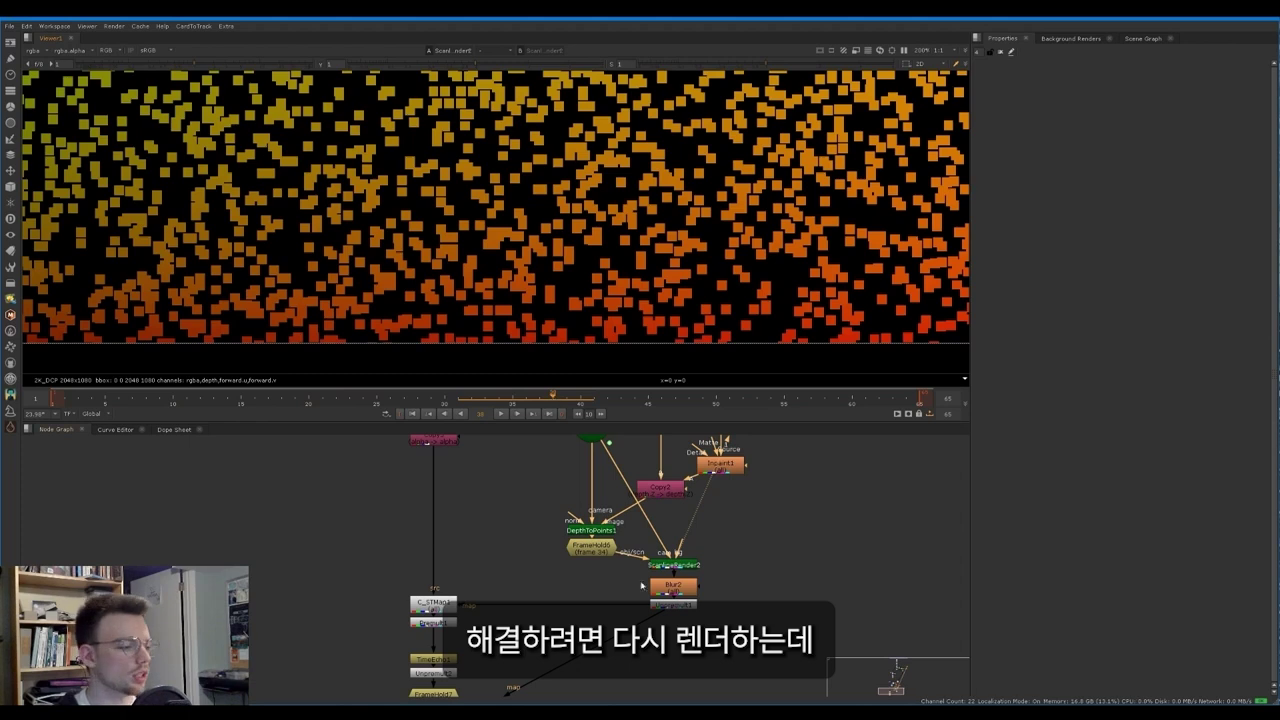
Step: Set ScanlineRender2's overscan to 50 pixels so points outside the frame are rendered too
{"action": "double_click", "coordinate": [668, 566]}
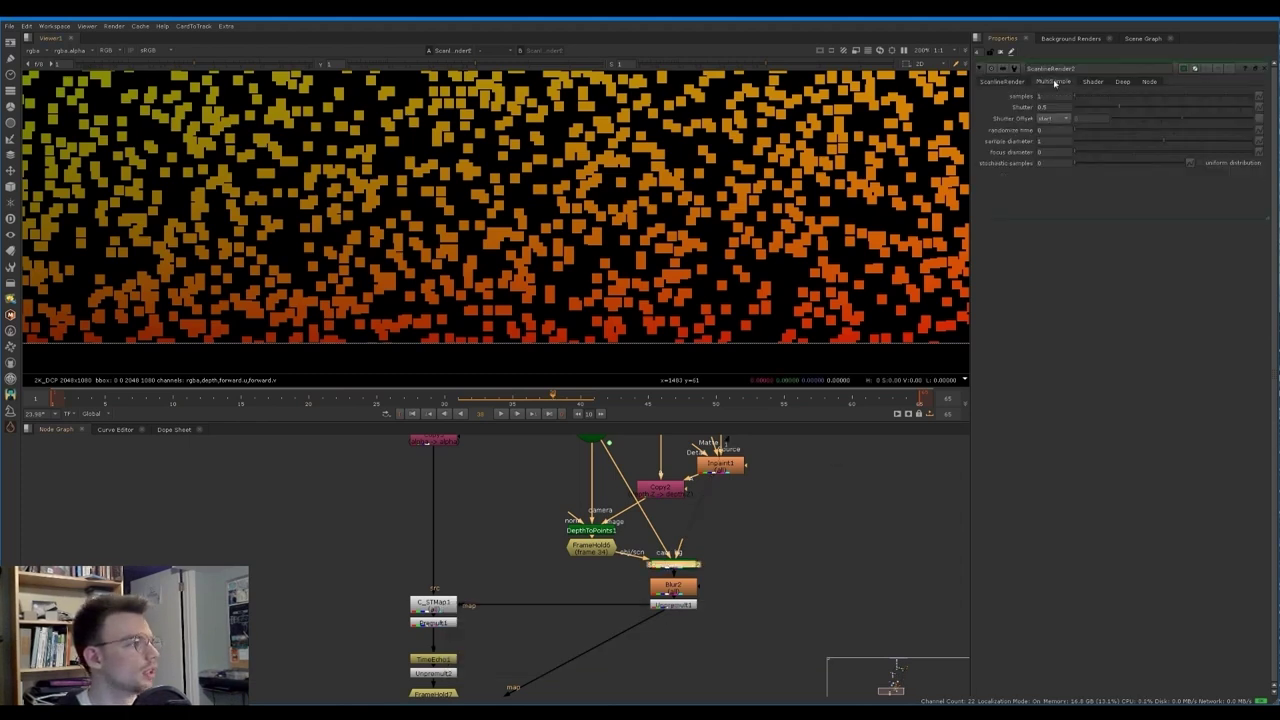
{"action": "left_click", "coordinate": [1108, 82]}
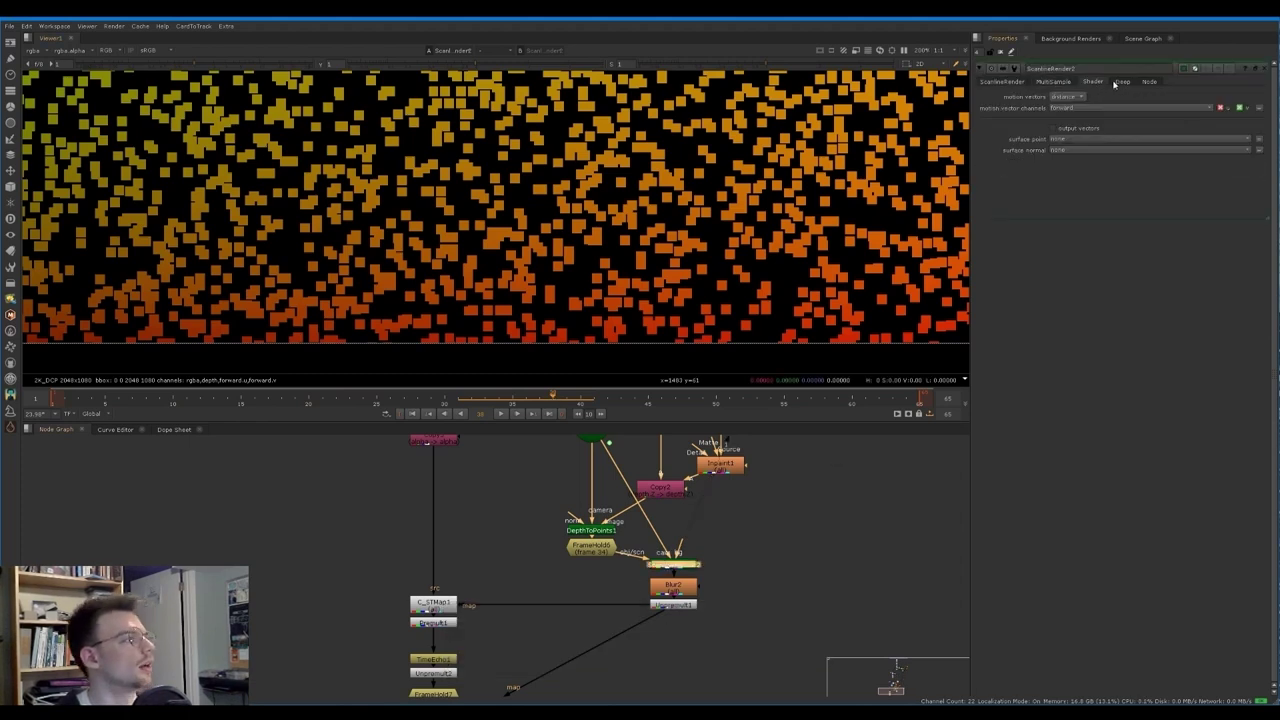
{"action": "left_click", "coordinate": [1004, 82]}
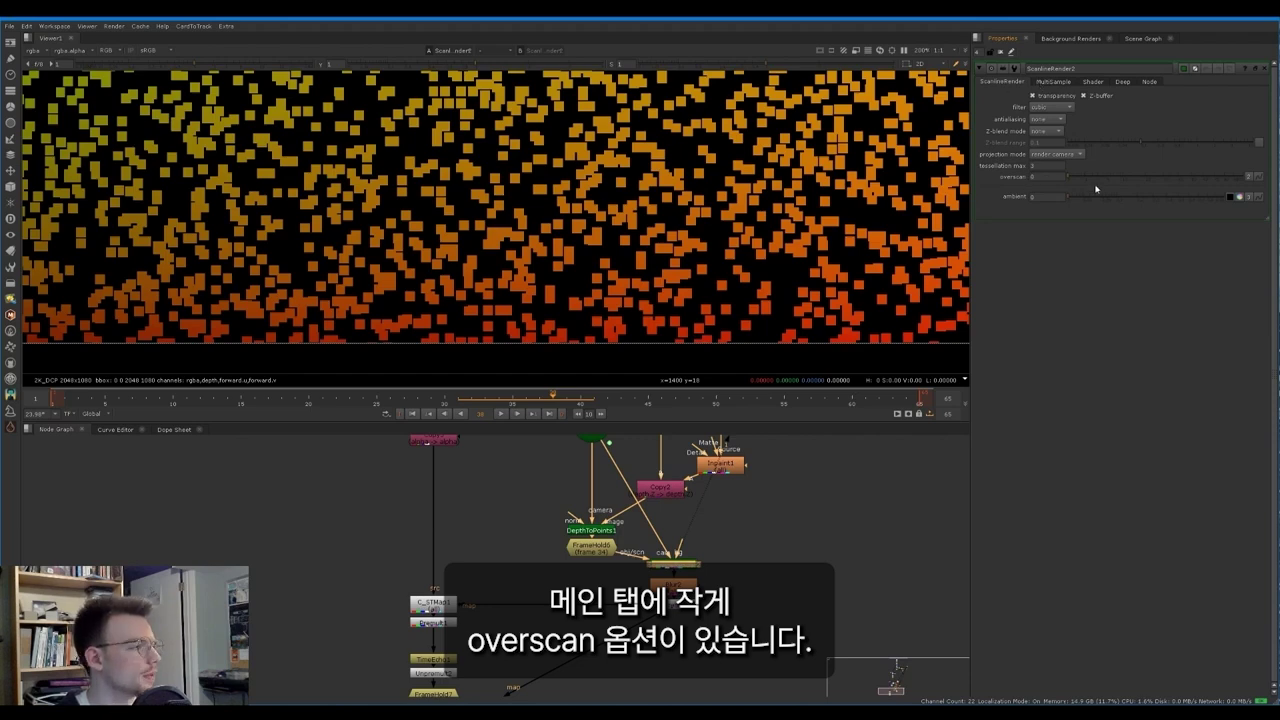
{"action": "left_click", "coordinate": [1115, 177]}
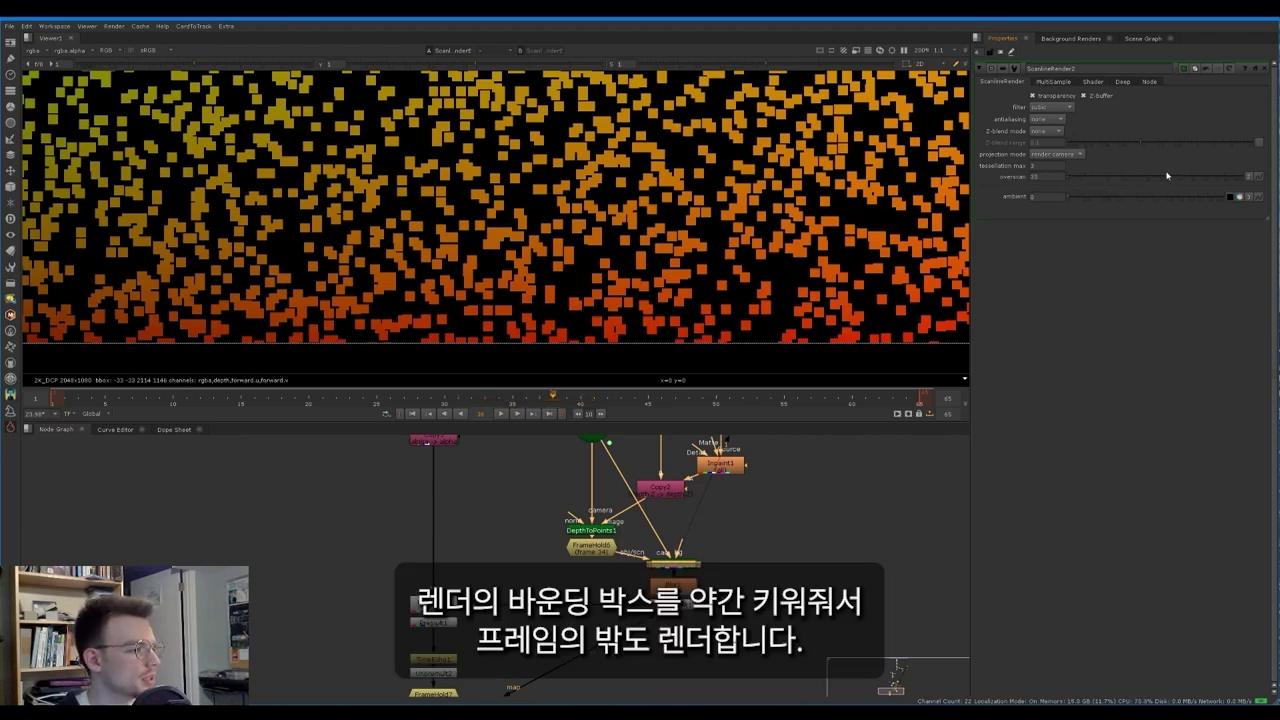
{"action": "scroll", "coordinate": [574, 318], "scroll_direction": "down", "scroll_amount": 4}
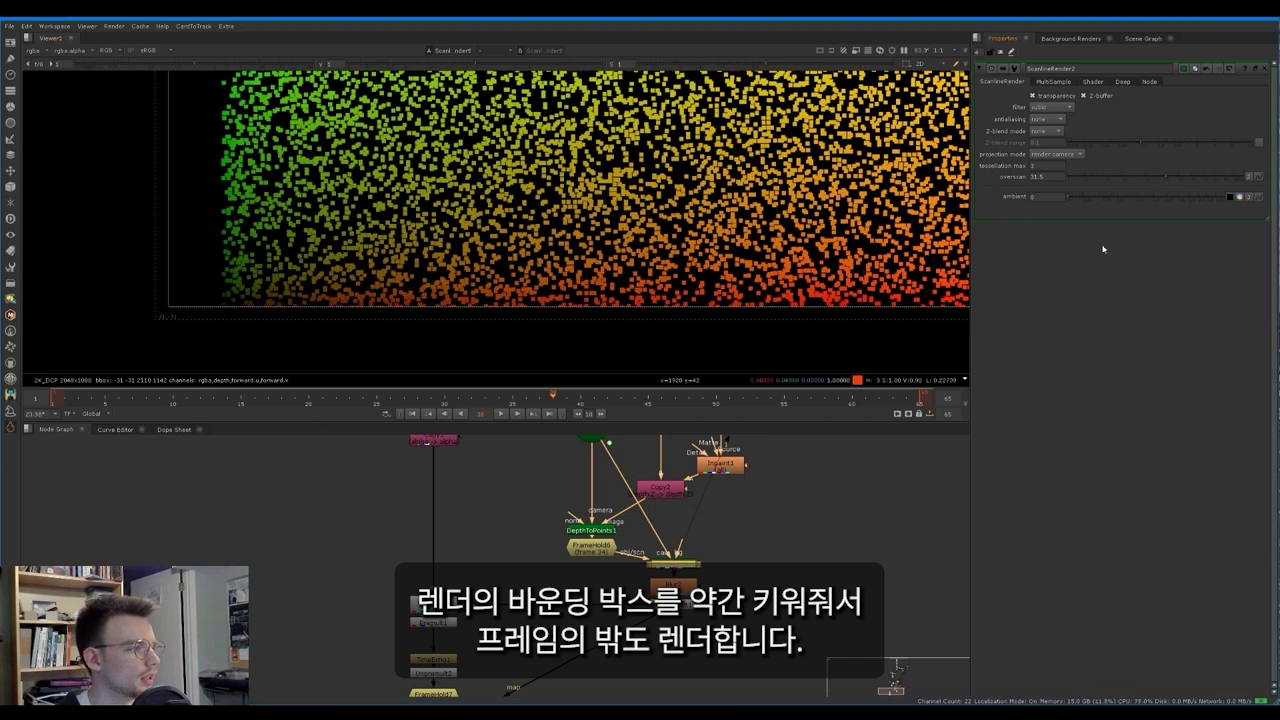
{"action": "left_click_drag", "start_coordinate": [1167, 176], "coordinate": [1175, 178]}
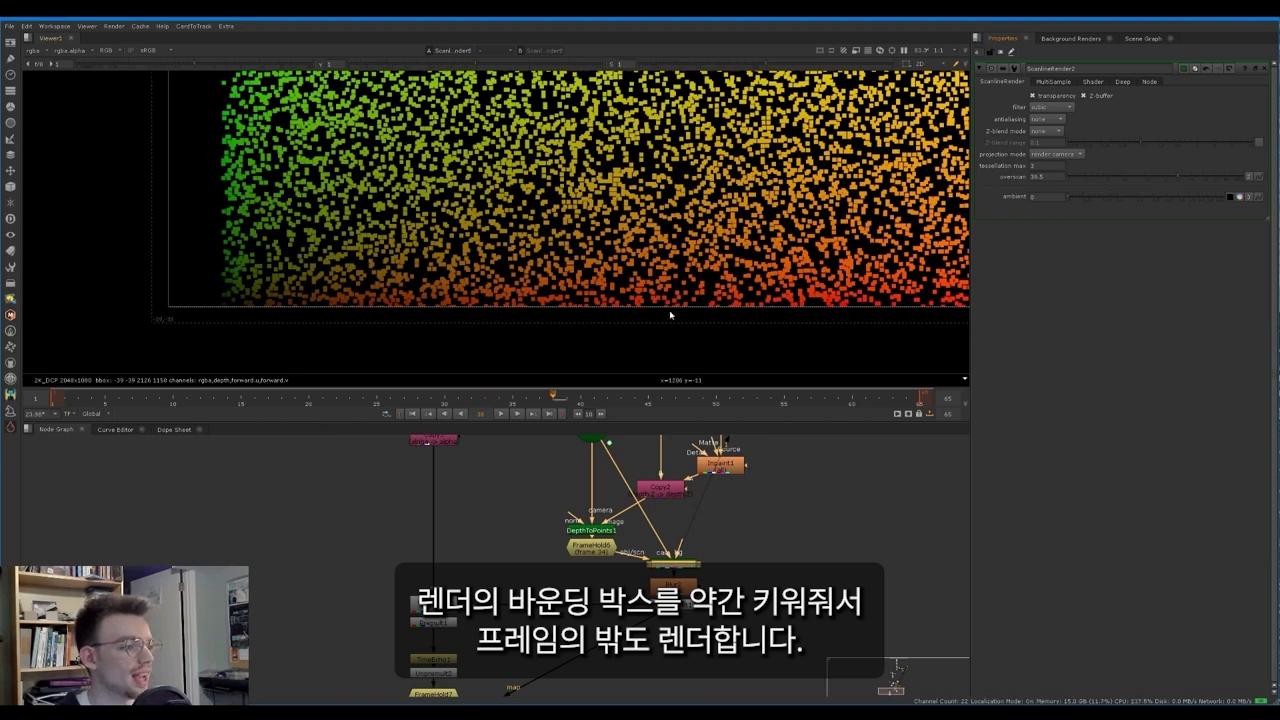
{"action": "left_click_drag", "start_coordinate": [1176, 178], "coordinate": [1181, 178]}
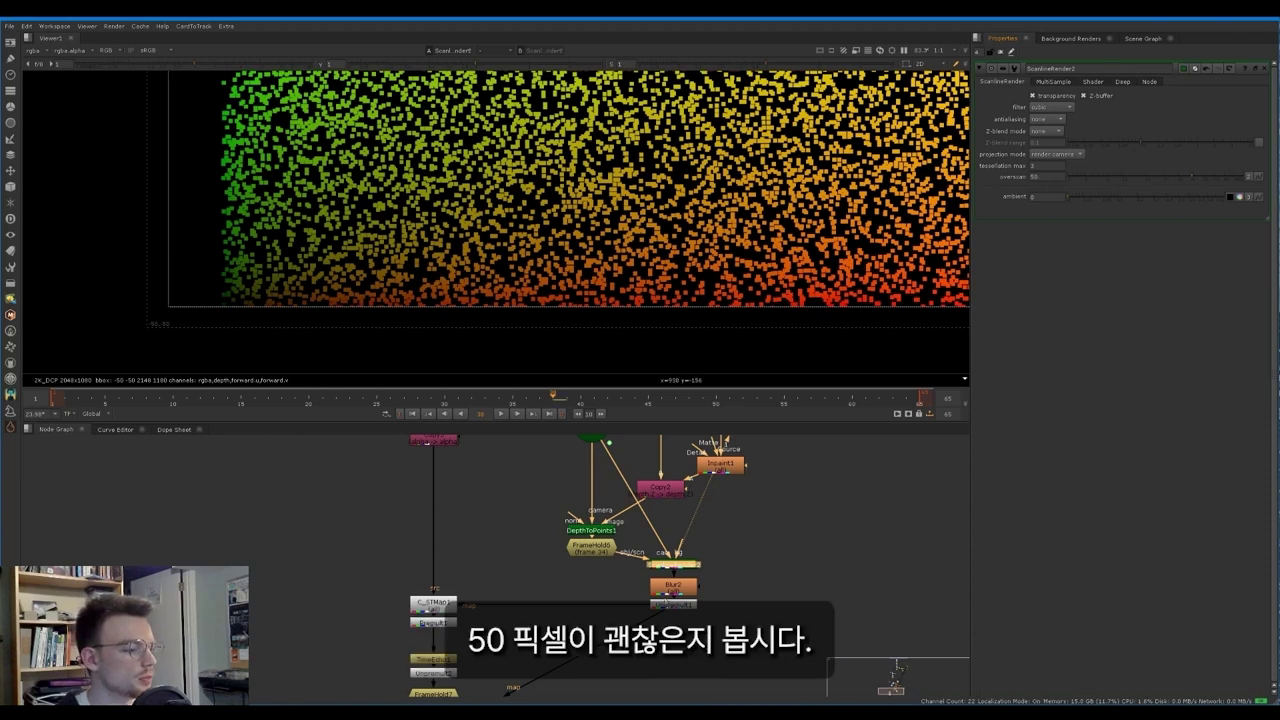
Step: View the Blur2 and Unpremult1 outputs, and add a Crop node after Unpremult1
{"action": "middle_click_drag", "start_coordinate": [684, 593], "coordinate": [676, 552]}
{"action": "left_click", "coordinate": [676, 550]}
{"action": "key", "text": "1"}
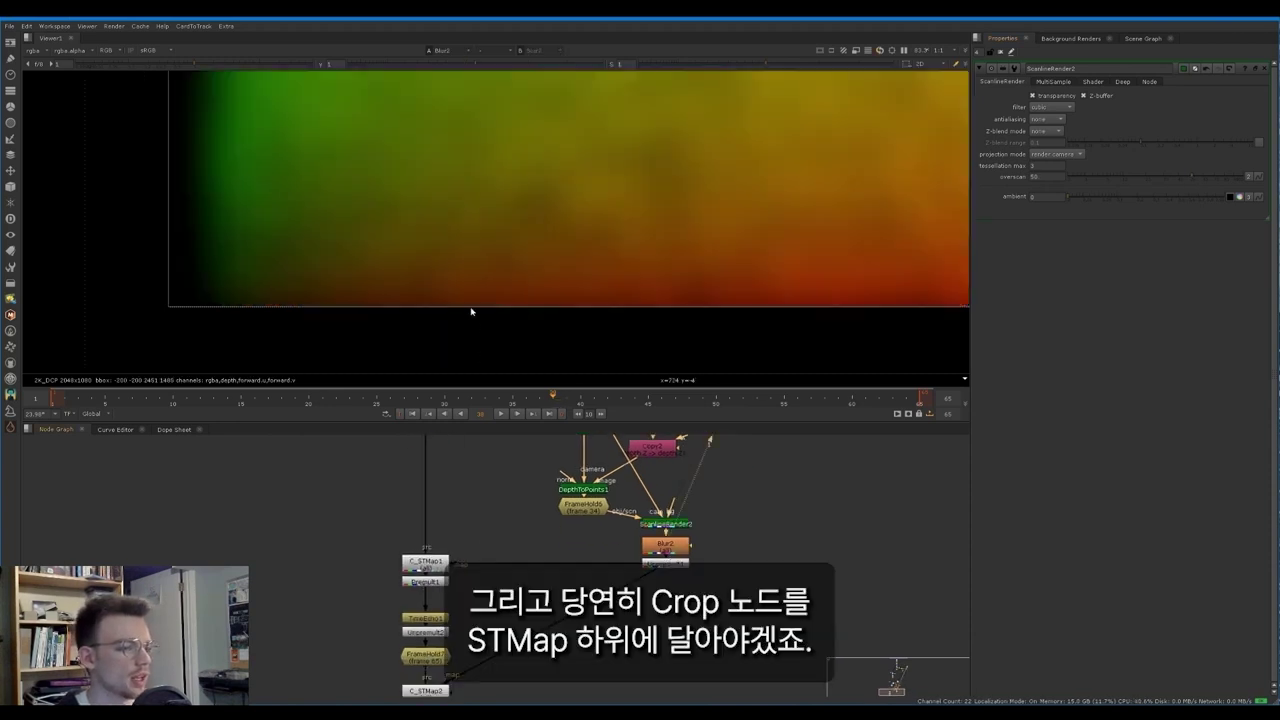
{"action": "scroll", "coordinate": [471, 311], "scroll_direction": "down", "scroll_amount": 3}
{"action": "left_click", "coordinate": [676, 566]}
{"action": "key", "text": "1"}
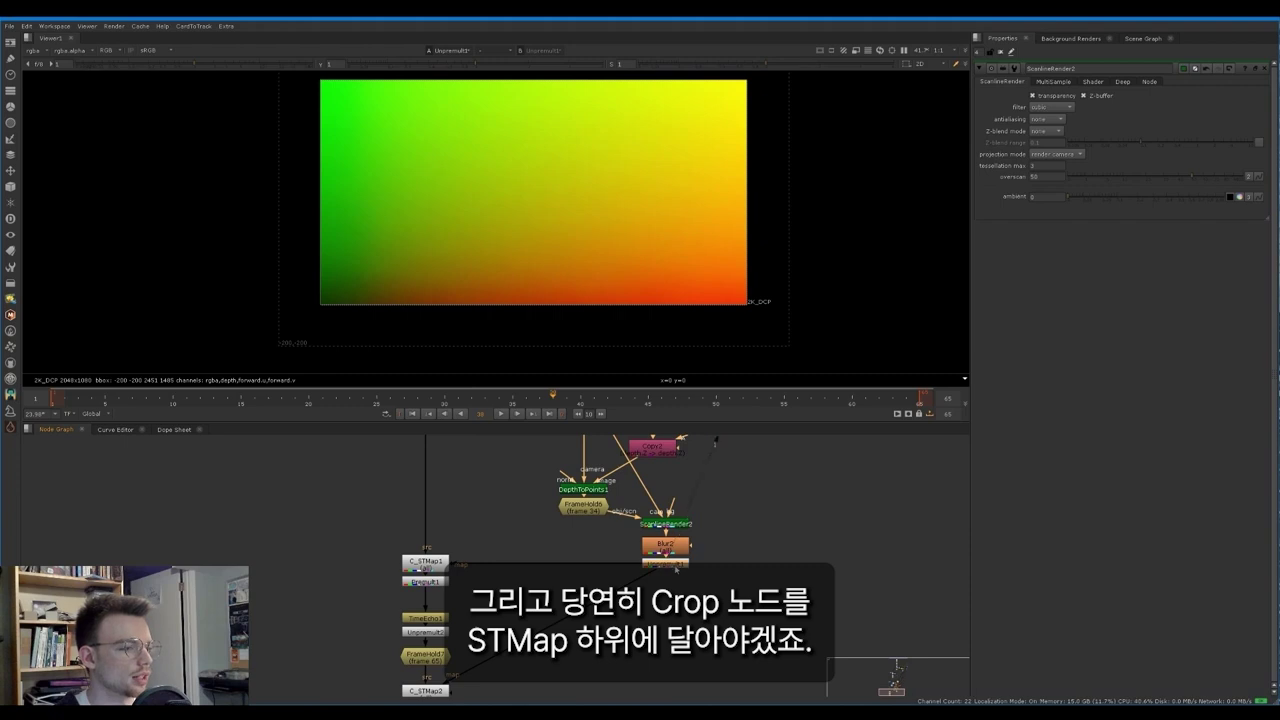
{"action": "key", "text": "Tab"}
{"action": "type", "text": "c"}
{"action": "key", "text": "Return"}
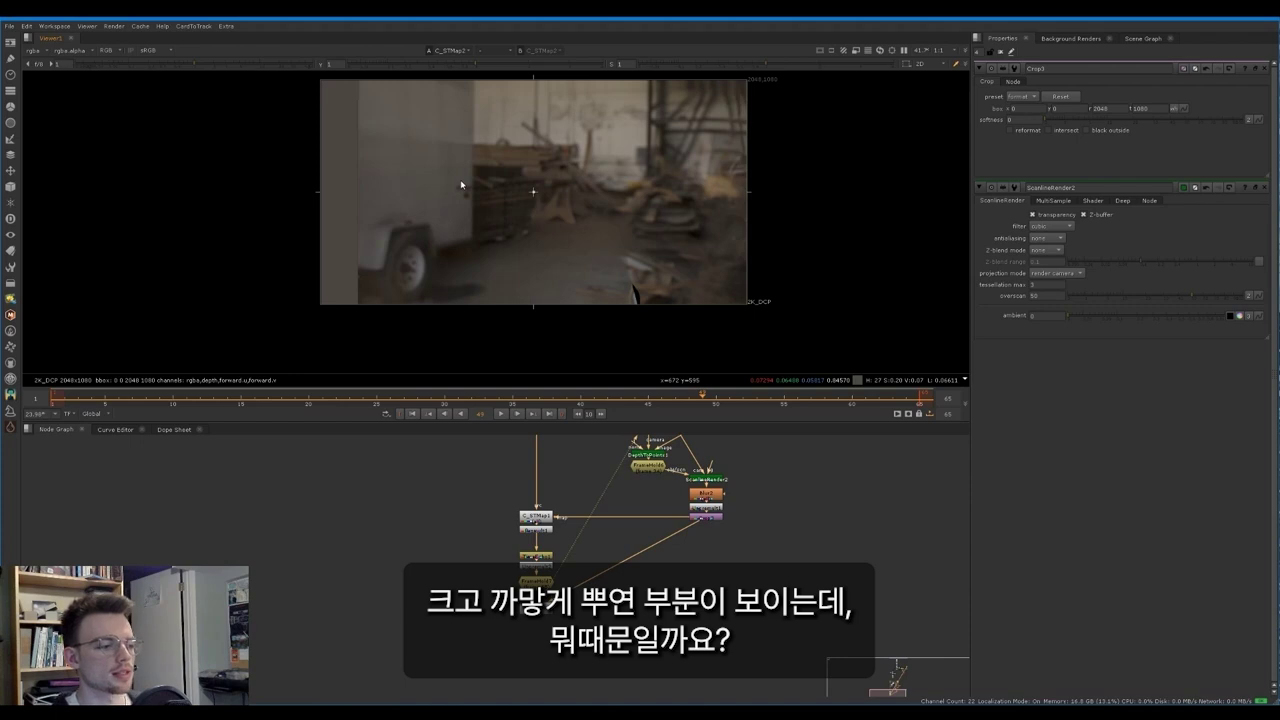
Step: View Premult1's output before TimeEcho and scrub back through the timeline to examine the black pillar
{"action": "scroll", "coordinate": [545, 535], "scroll_direction": "up", "scroll_amount": 3}
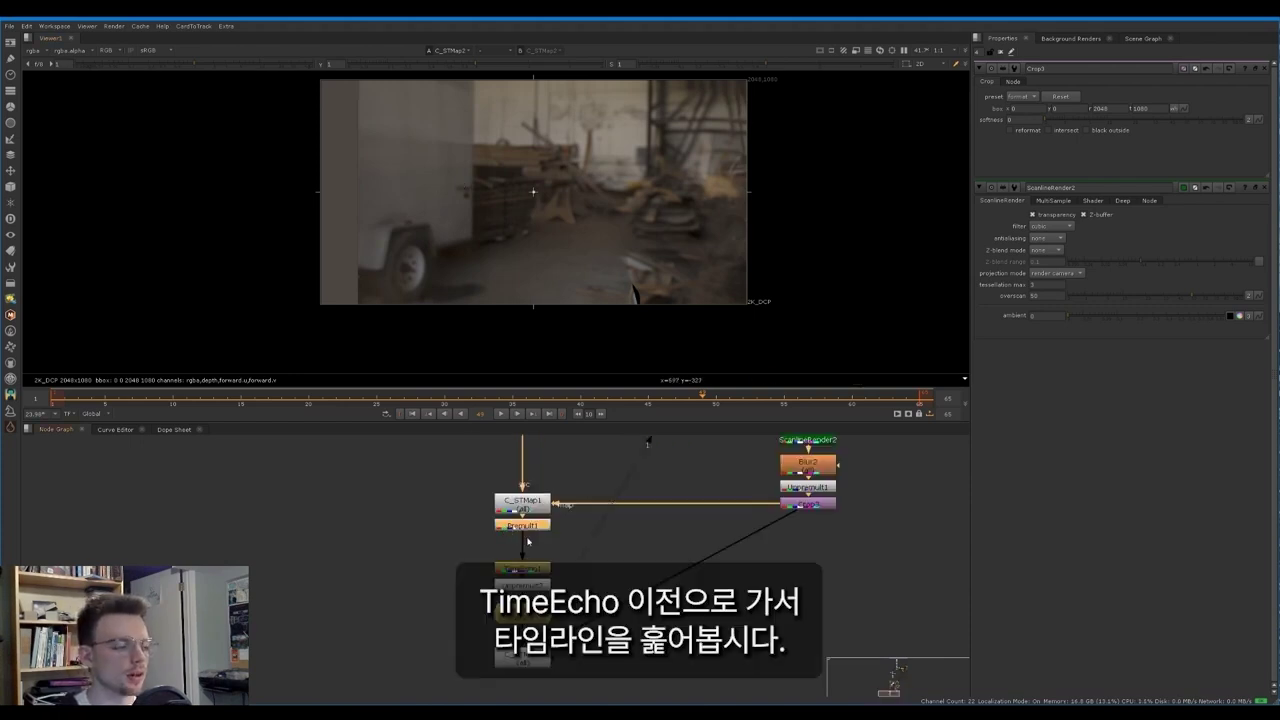
{"action": "key", "text": "1"}
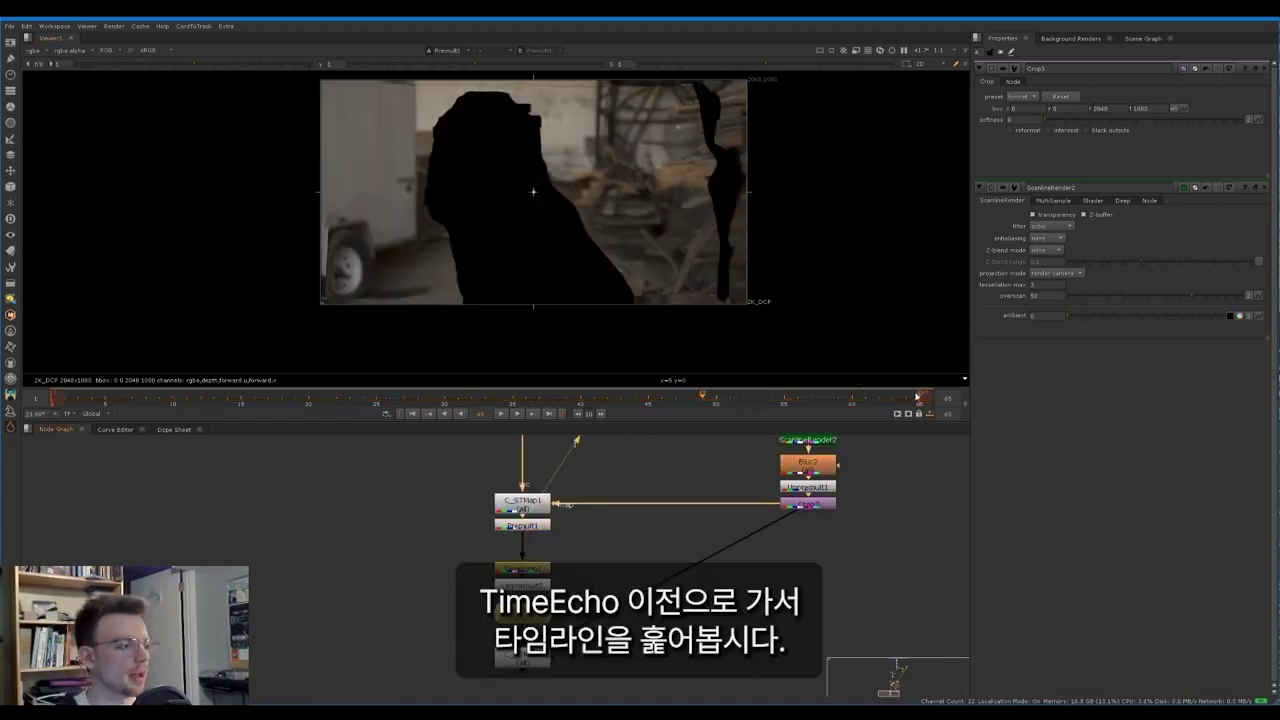
{"action": "left_click", "coordinate": [807, 399]}
{"action": "left_click_drag", "start_coordinate": [641, 387], "coordinate": [332, 346]}
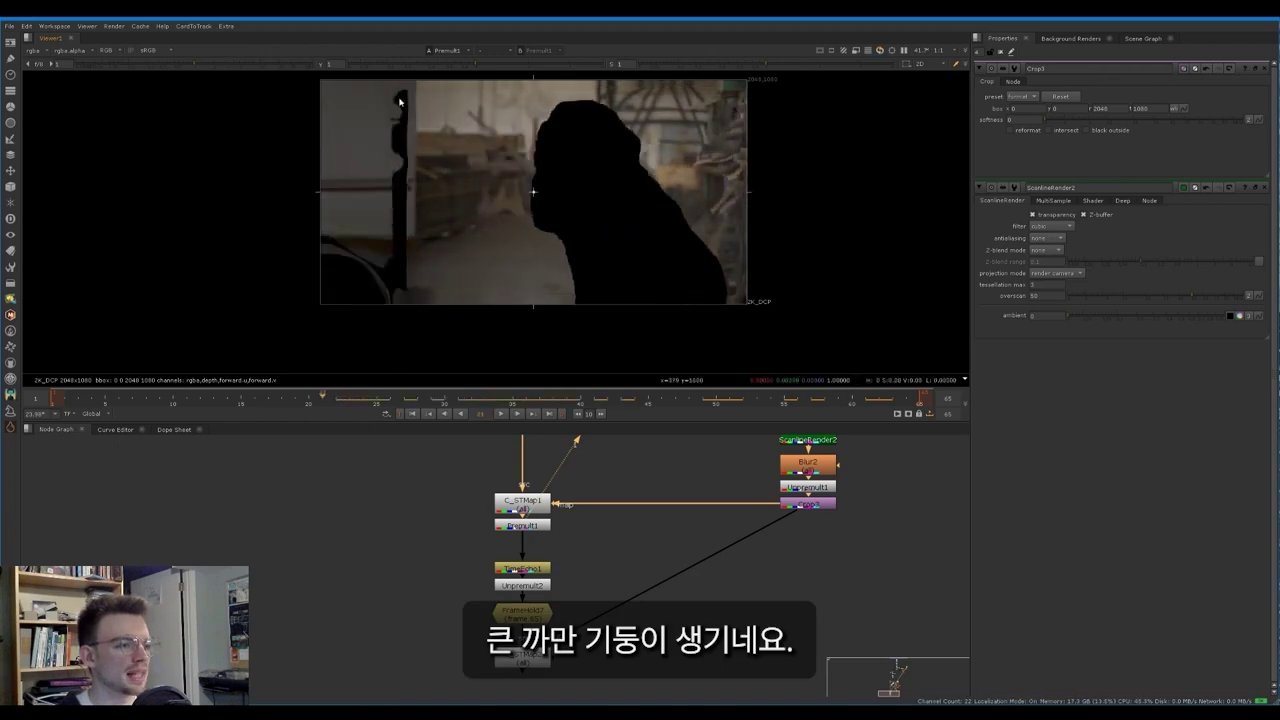
{"action": "left_click_drag", "start_coordinate": [308, 406], "coordinate": [200, 396]}
Step: Compare Premult1's alpha channel with its RGB image around the black pillar at frame 12
{"action": "key", "text": "a"}
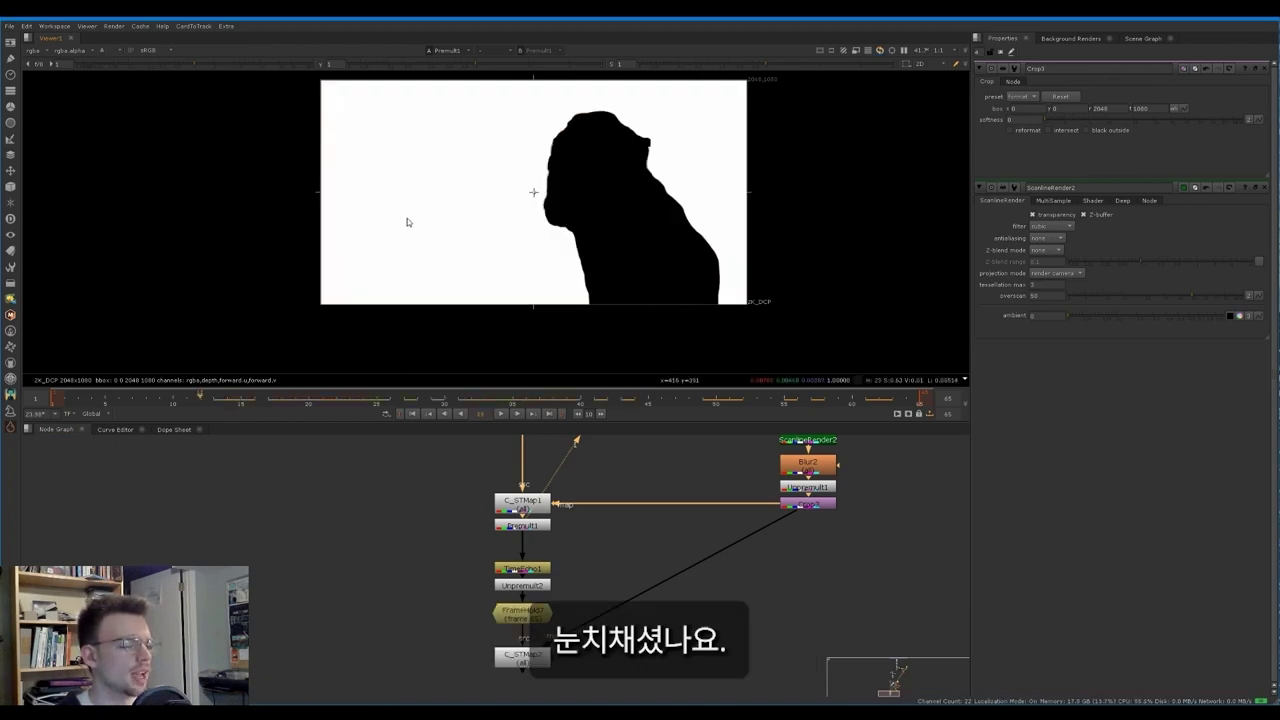
{"action": "key", "text": "a"}
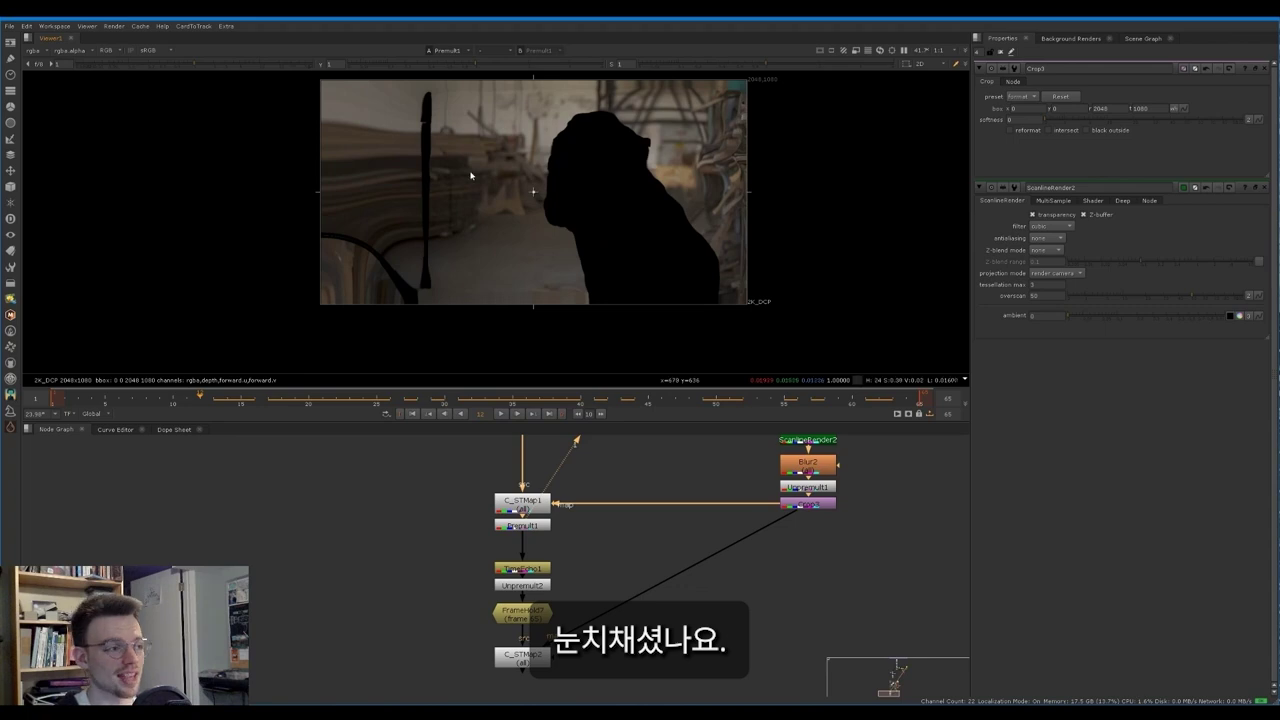
{"action": "scroll", "coordinate": [428, 110], "scroll_direction": "up", "scroll_amount": 1}
{"action": "key", "text": "a"}
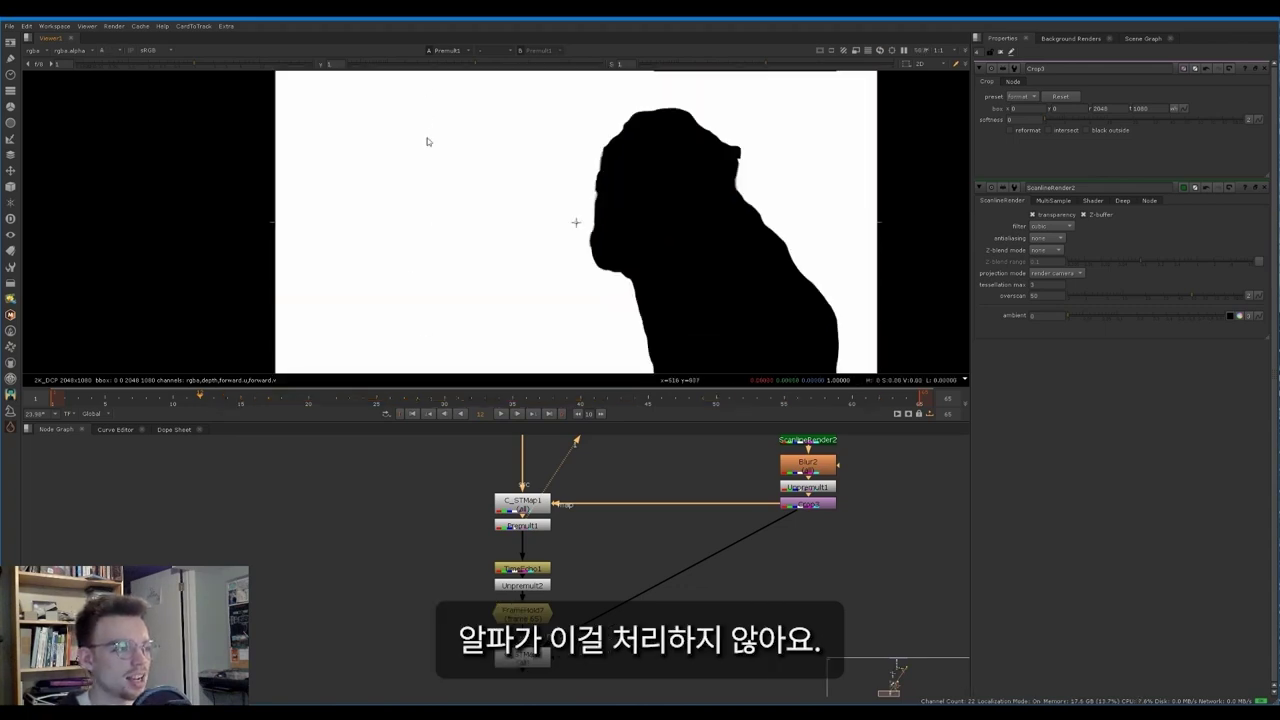
{"action": "key", "text": "a"}
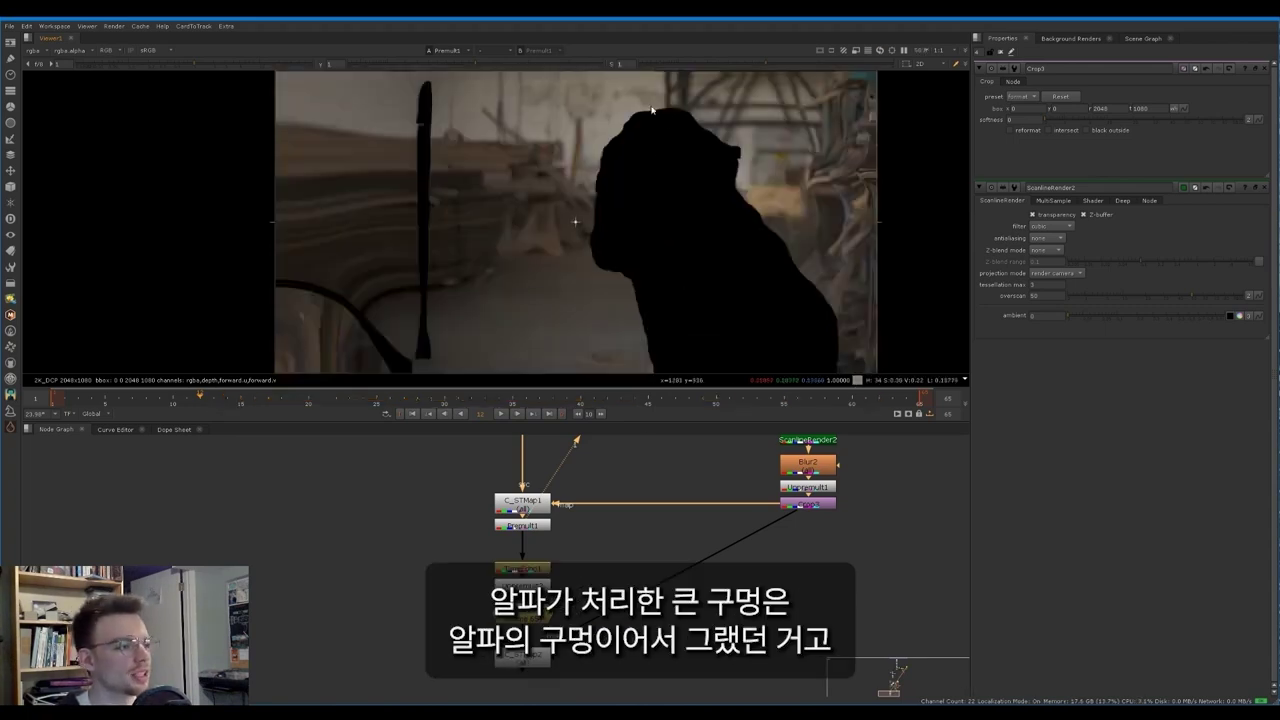
{"action": "key", "text": "a"}
{"action": "key", "text": "a"}
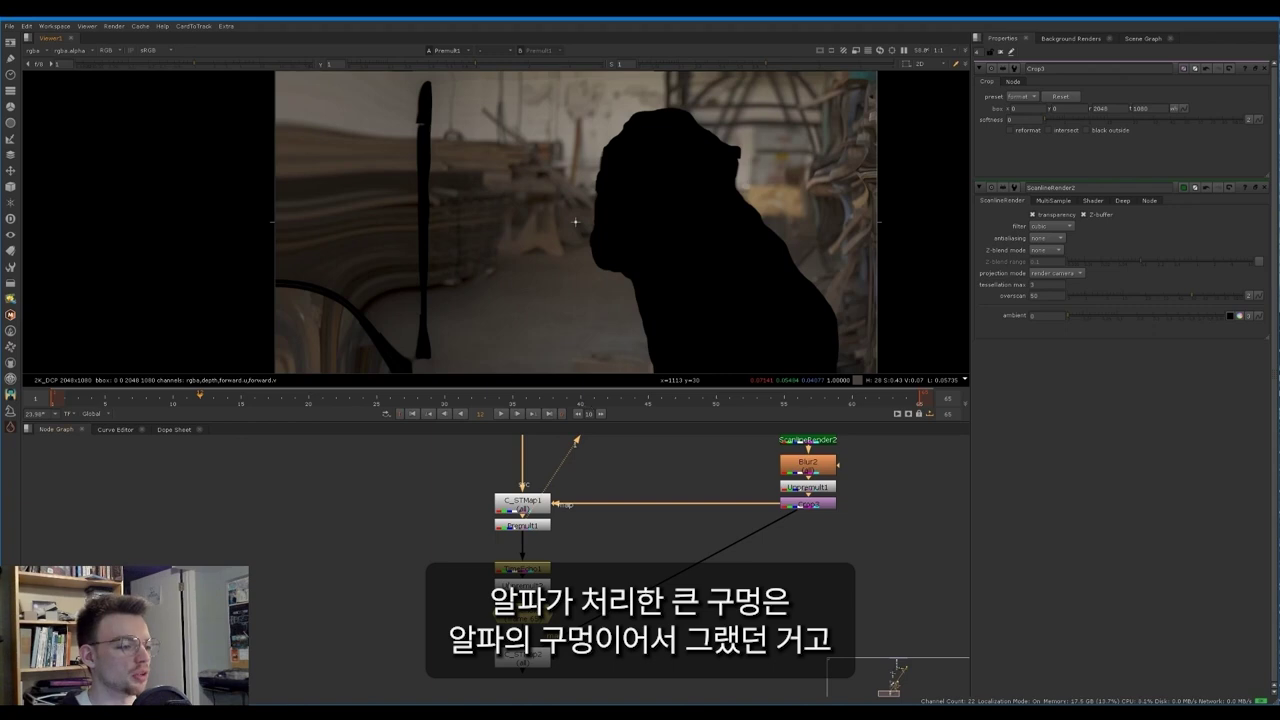
{"action": "left_click_drag", "start_coordinate": [470, 577], "coordinate": [558, 590]}
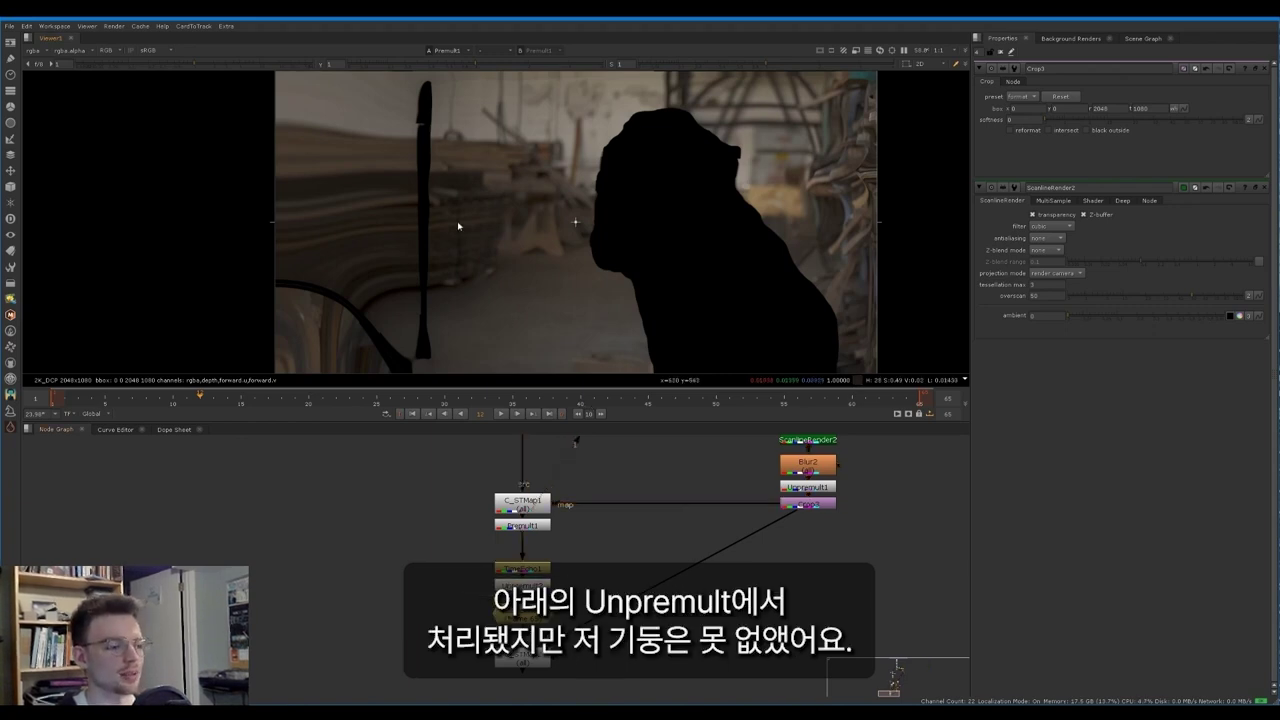
Step: Trace the pillar upstream by viewing LensDistortion1's edge up close and inspecting the Copy node that overrides the alpha
{"action": "middle_click_drag", "start_coordinate": [507, 486], "coordinate": [488, 576]}
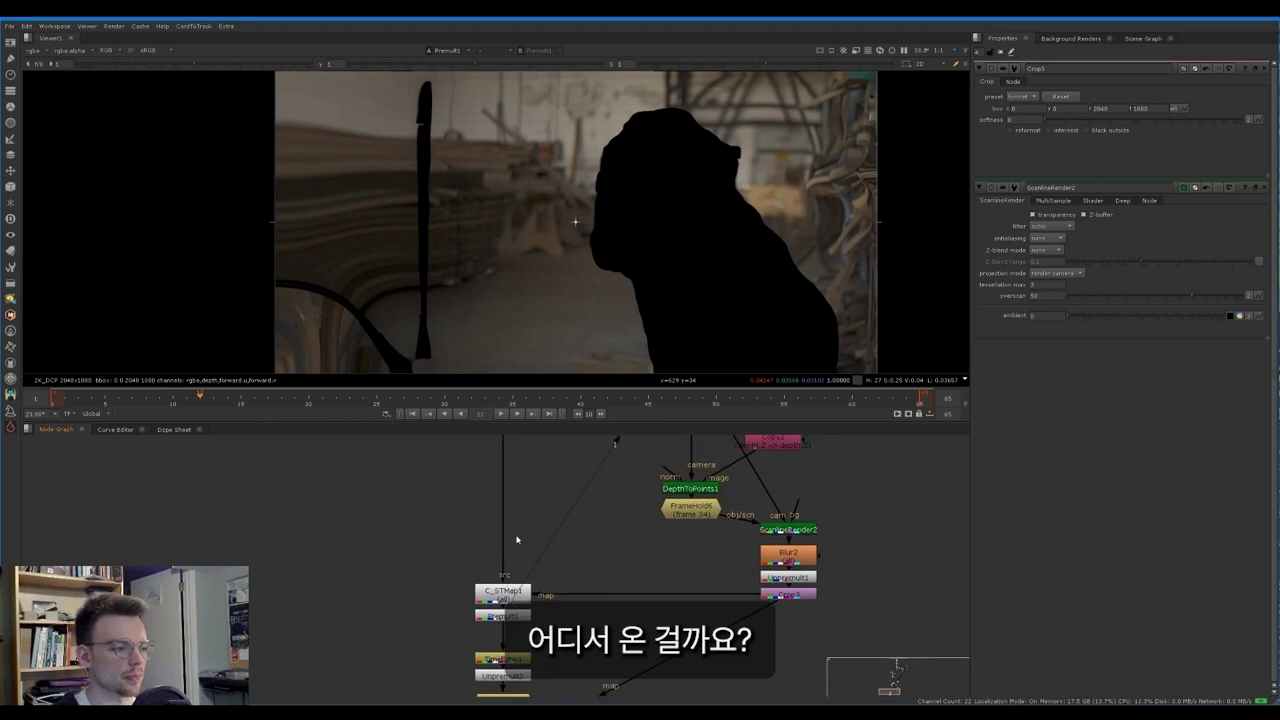
{"action": "left_click_drag", "start_coordinate": [523, 510], "coordinate": [501, 633]}
{"action": "scroll", "coordinate": [502, 505], "scroll_direction": "down", "scroll_amount": 2}
{"action": "middle_click_drag", "start_coordinate": [502, 505], "coordinate": [495, 643]}
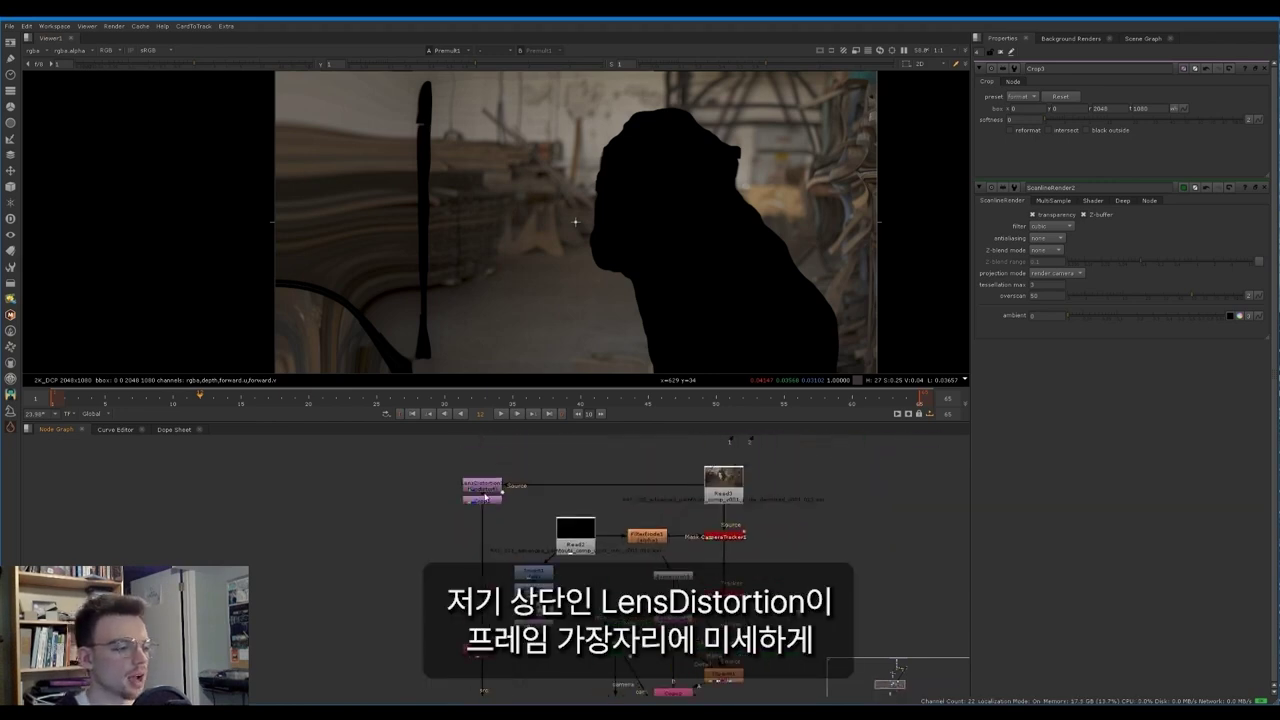
{"action": "scroll", "coordinate": [485, 490], "scroll_direction": "up", "scroll_amount": 1}
{"action": "key", "text": "1"}
{"action": "scroll", "coordinate": [429, 191], "scroll_direction": "up", "scroll_amount": 10}
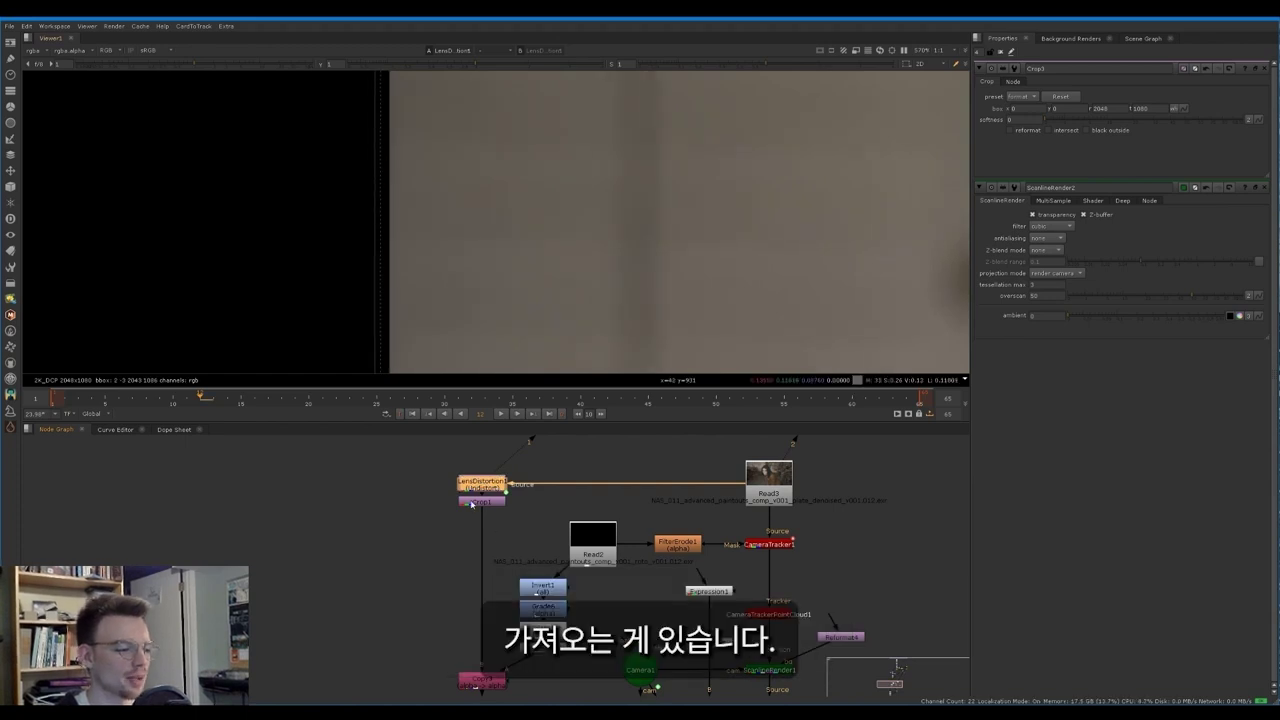
{"action": "middle_click_drag", "start_coordinate": [499, 572], "coordinate": [492, 551]}
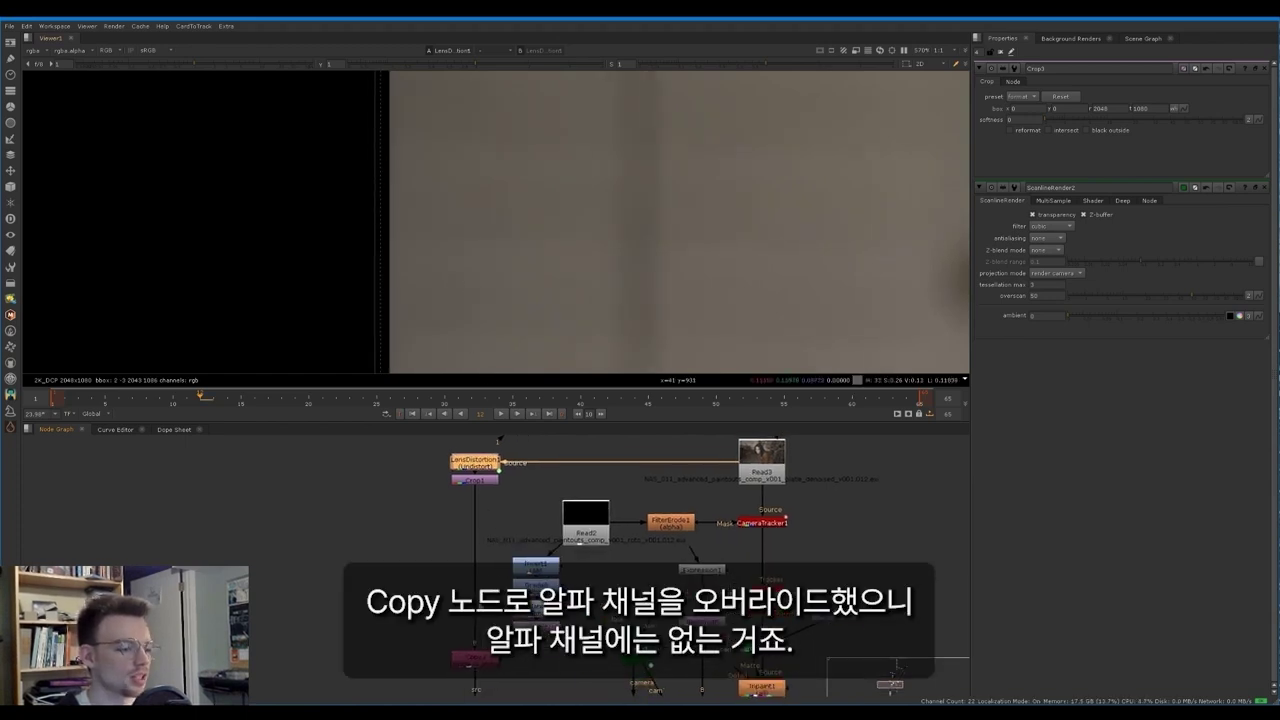
{"action": "middle_click_drag", "start_coordinate": [396, 617], "coordinate": [390, 577]}
{"action": "left_click_drag", "start_coordinate": [390, 577], "coordinate": [507, 647]}
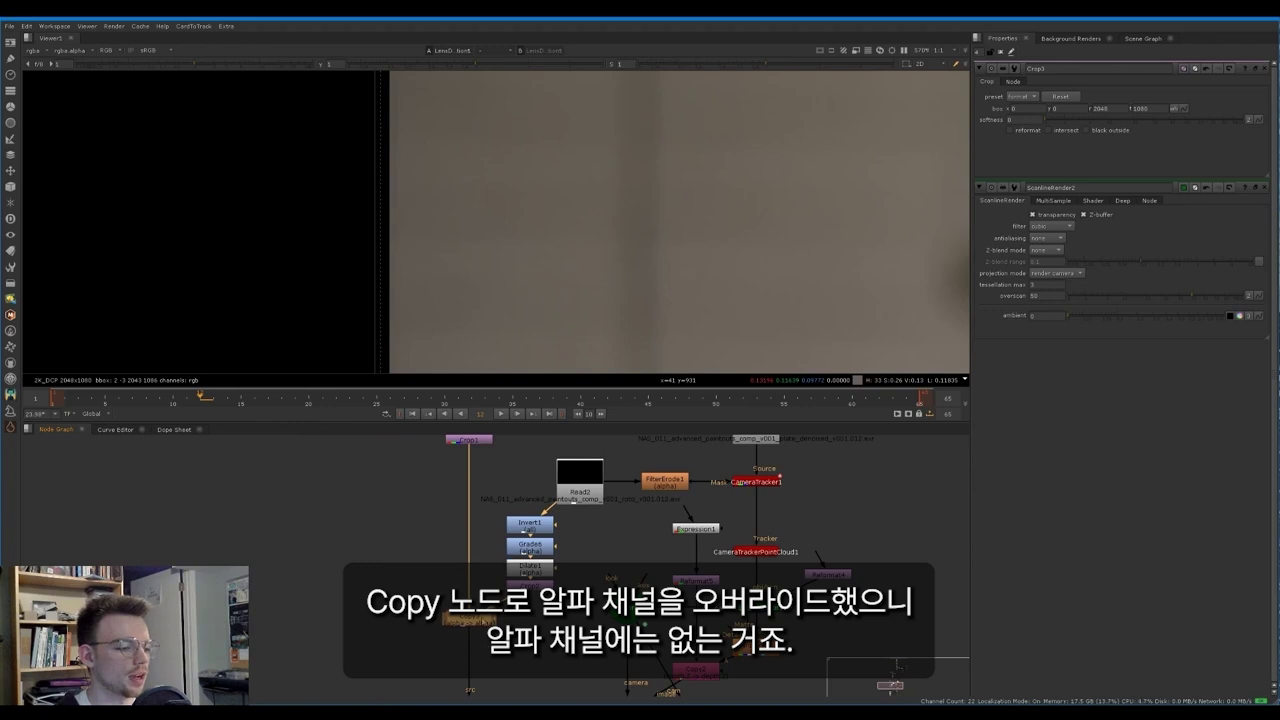
{"action": "middle_click_drag", "start_coordinate": [486, 541], "coordinate": [487, 621]}
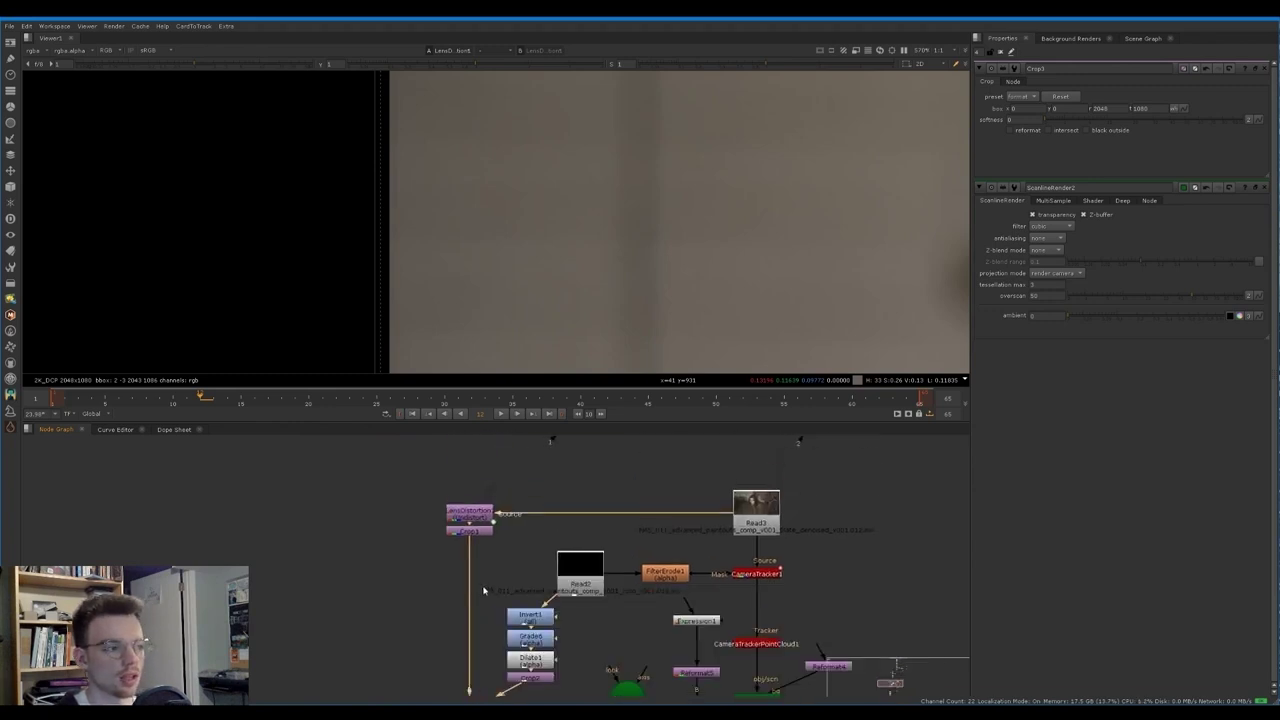
Step: Make room above LensDistortion1 and insert a Shuffle node between it and the Read3 plate
{"action": "left_click_drag", "start_coordinate": [403, 569], "coordinate": [472, 541]}
{"action": "left_click", "coordinate": [557, 514]}
{"action": "key", "text": "Tab"}
{"action": "type", "text": "s"}
{"action": "key", "text": "Return"}
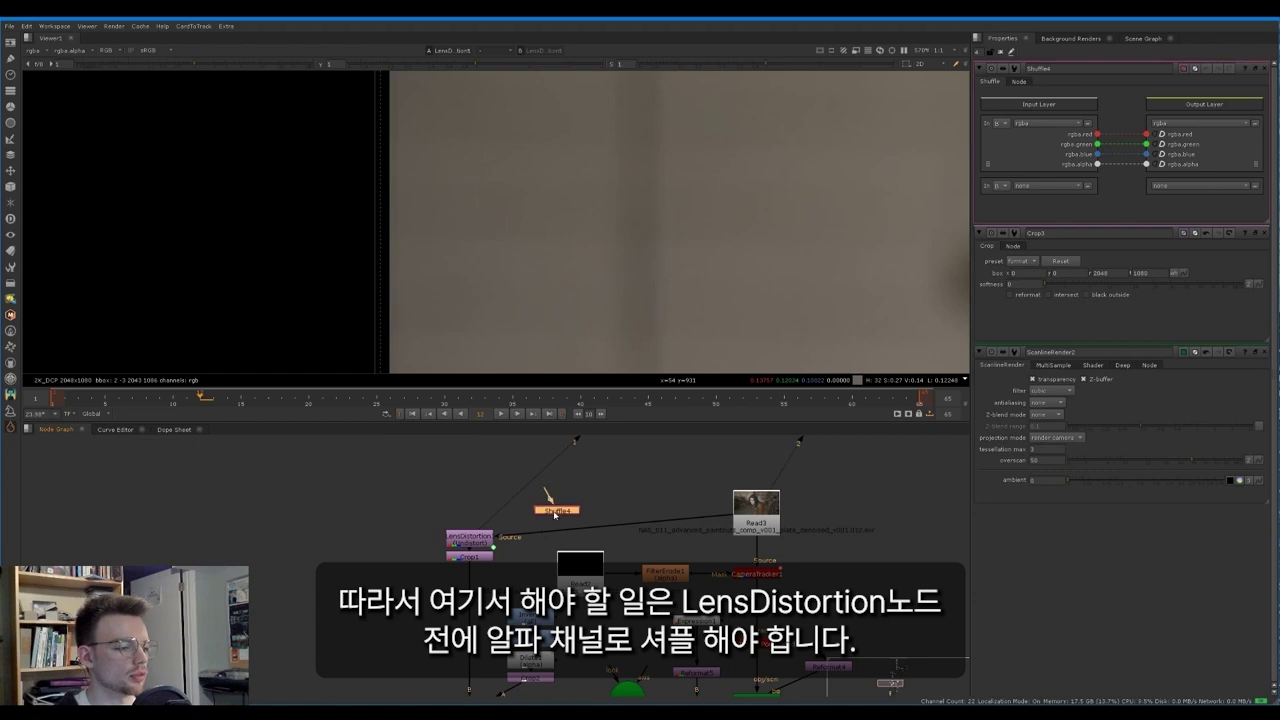
{"action": "left_click_drag", "start_coordinate": [555, 515], "coordinate": [470, 513]}
Step: Set the new Shuffle's output alpha to white and check the edge of LensDistortion1's alpha
{"action": "double_click", "coordinate": [472, 539]}
{"action": "key", "text": "a"}
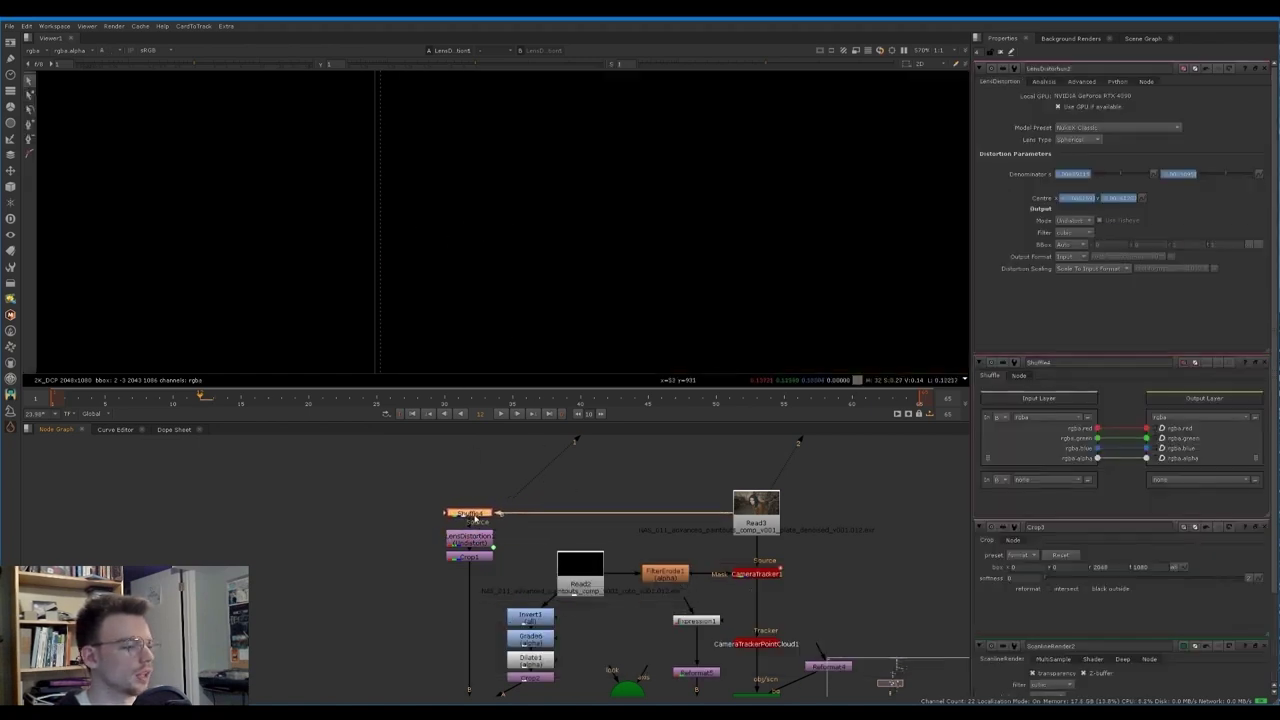
{"action": "double_click", "coordinate": [470, 513]}
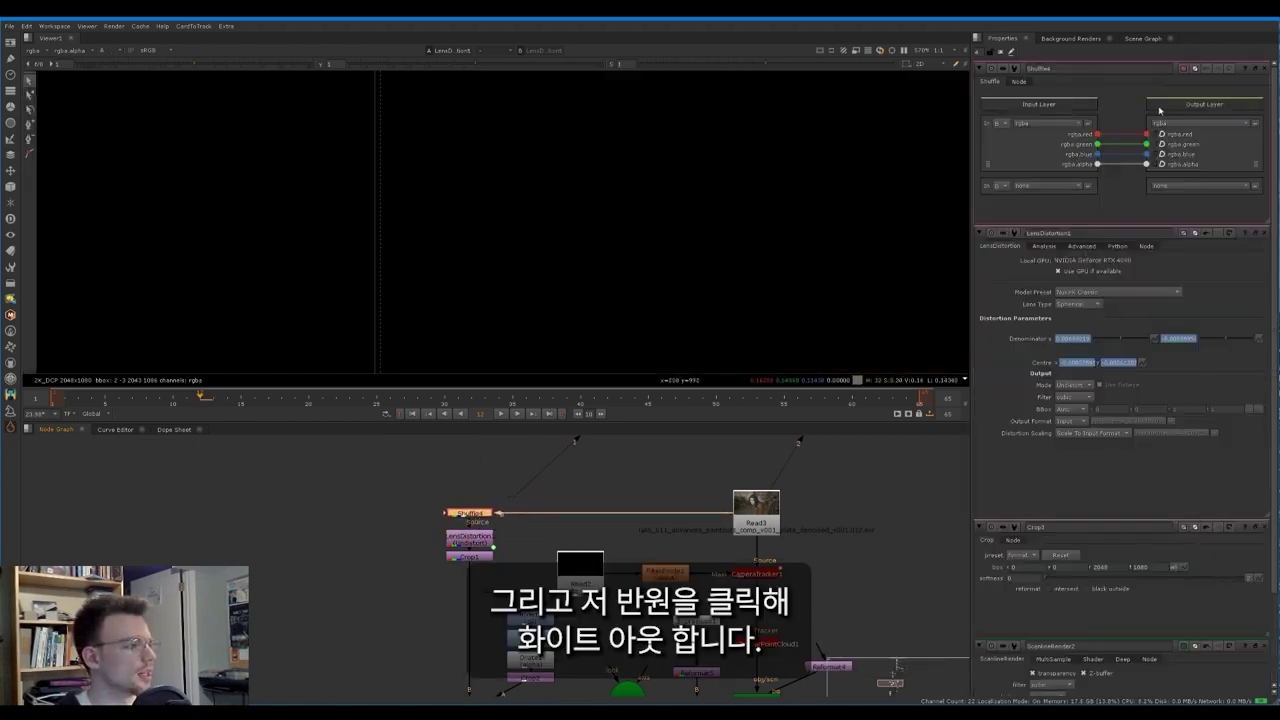
{"action": "left_click", "coordinate": [1162, 166]}
{"action": "key", "text": "f"}
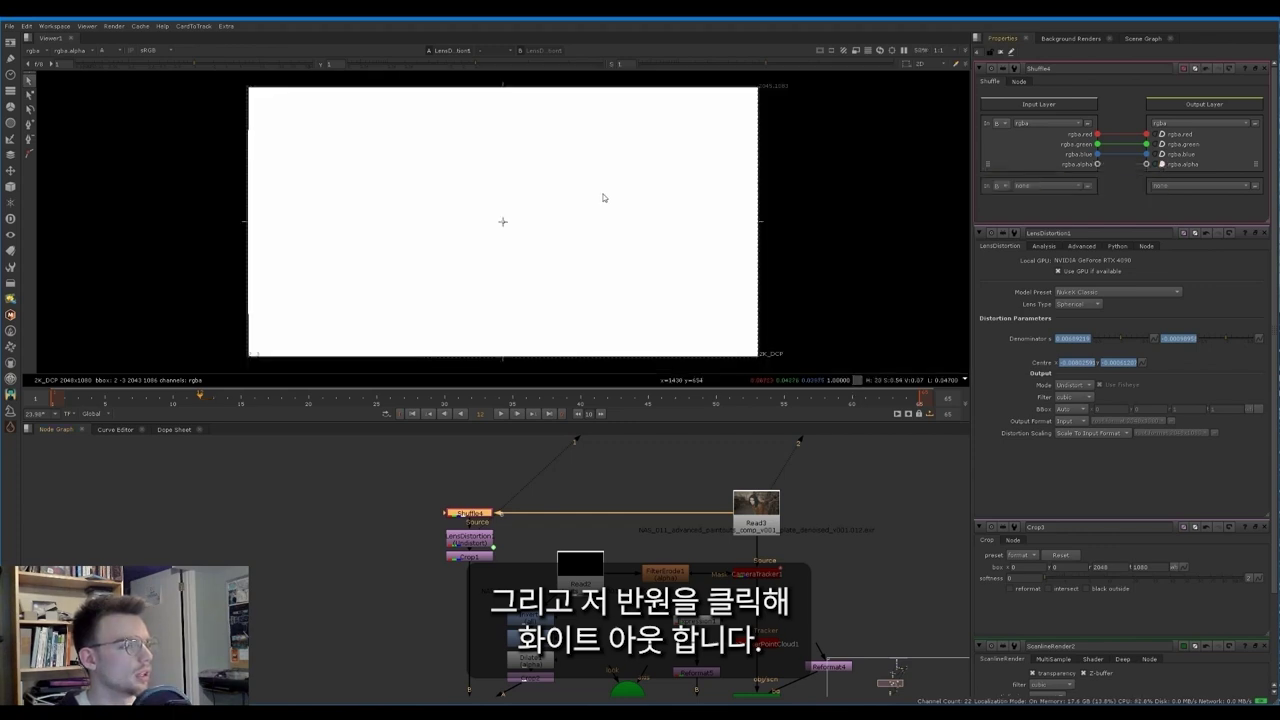
{"action": "scroll", "coordinate": [193, 77], "scroll_direction": "up", "scroll_amount": 4}
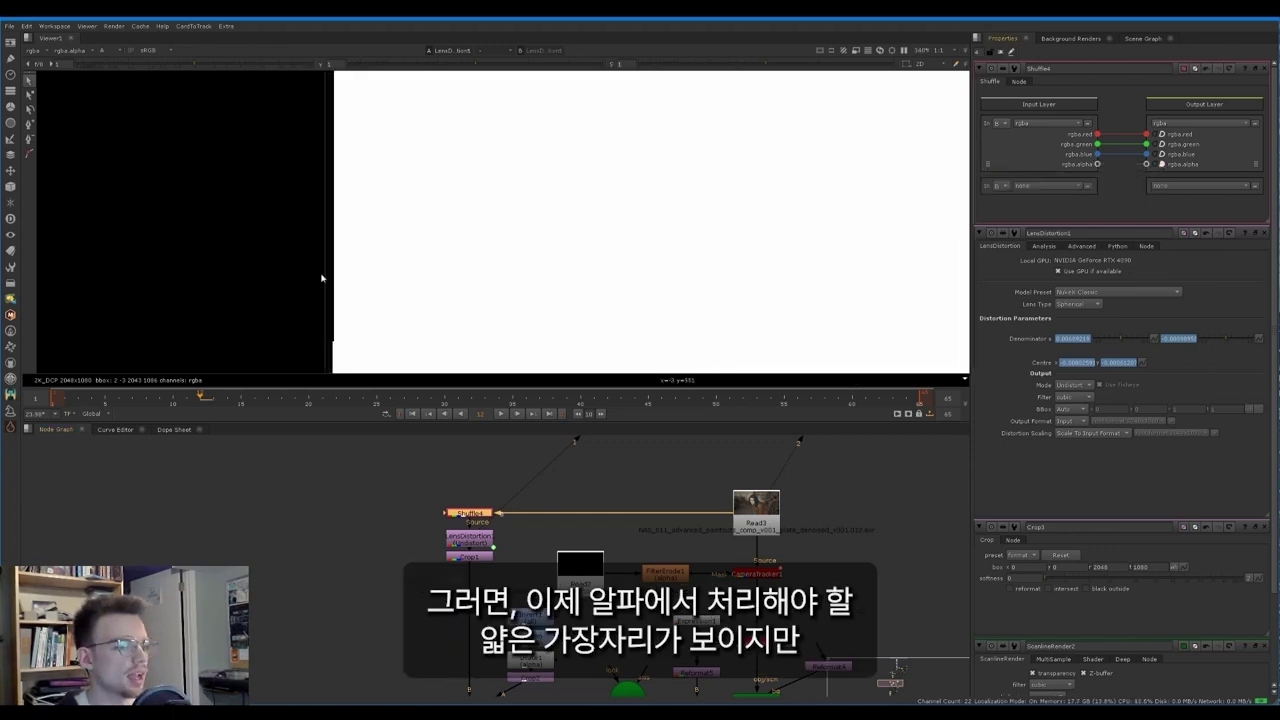
Step: Delete the Copy node that overrides the plate's alpha below the Crop1 node
{"action": "scroll", "coordinate": [355, 198], "scroll_direction": "down", "scroll_amount": 2}
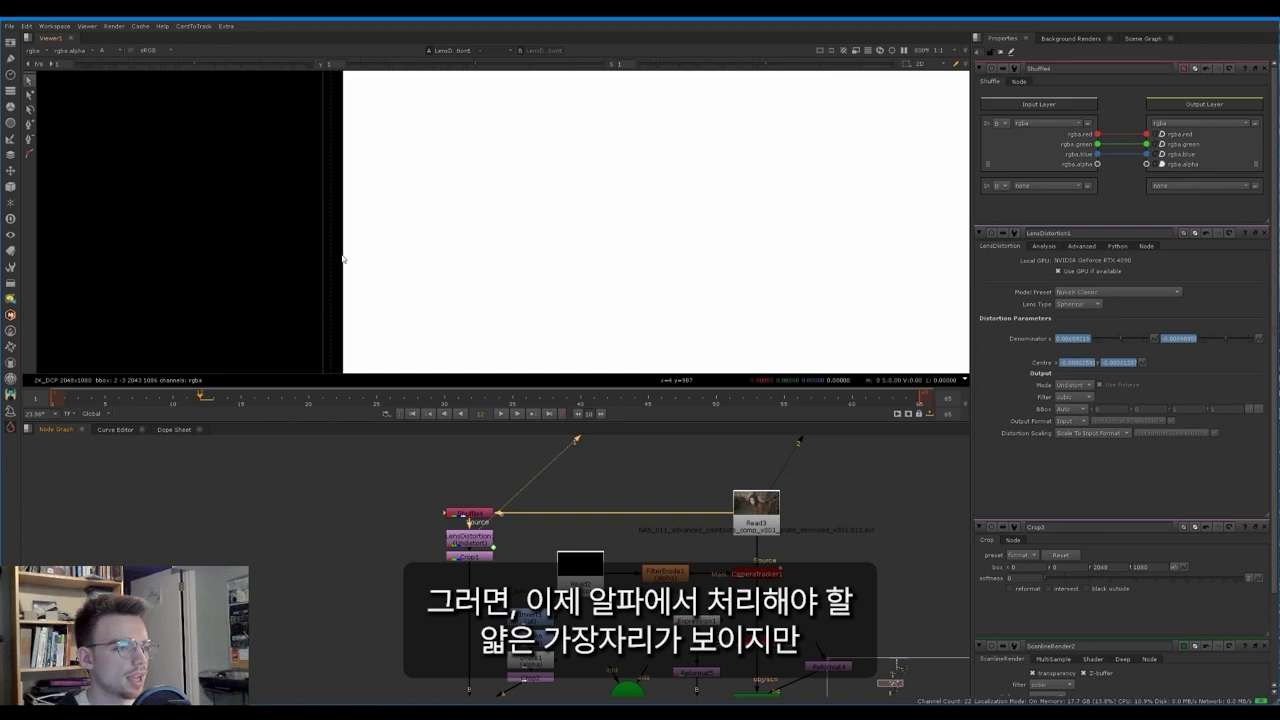
{"action": "middle_click_drag", "start_coordinate": [440, 640], "coordinate": [445, 532]}
{"action": "left_click", "coordinate": [473, 608]}
{"action": "key", "text": "1"}
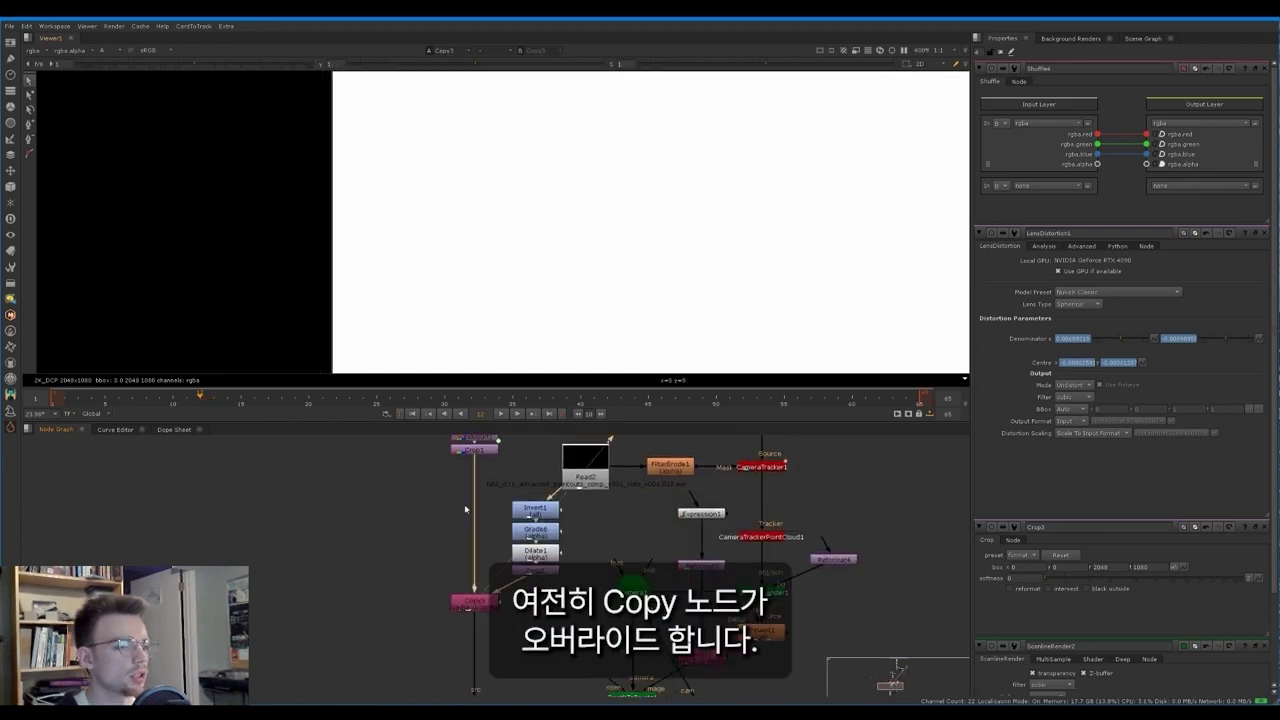
{"action": "key", "text": "Delete"}
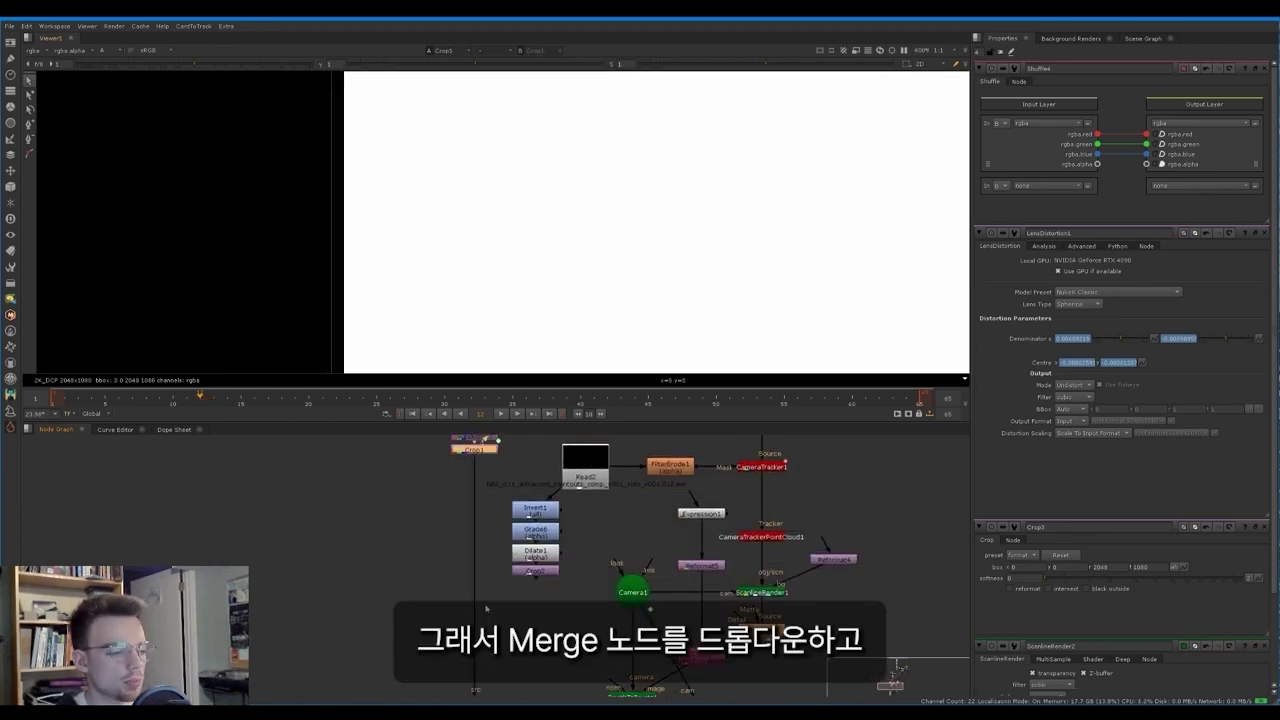
Step: Add a Merge node below Crop1 joined to the inverted roto branch, set its operation to multiply, and view its alpha
{"action": "key", "text": "m"}
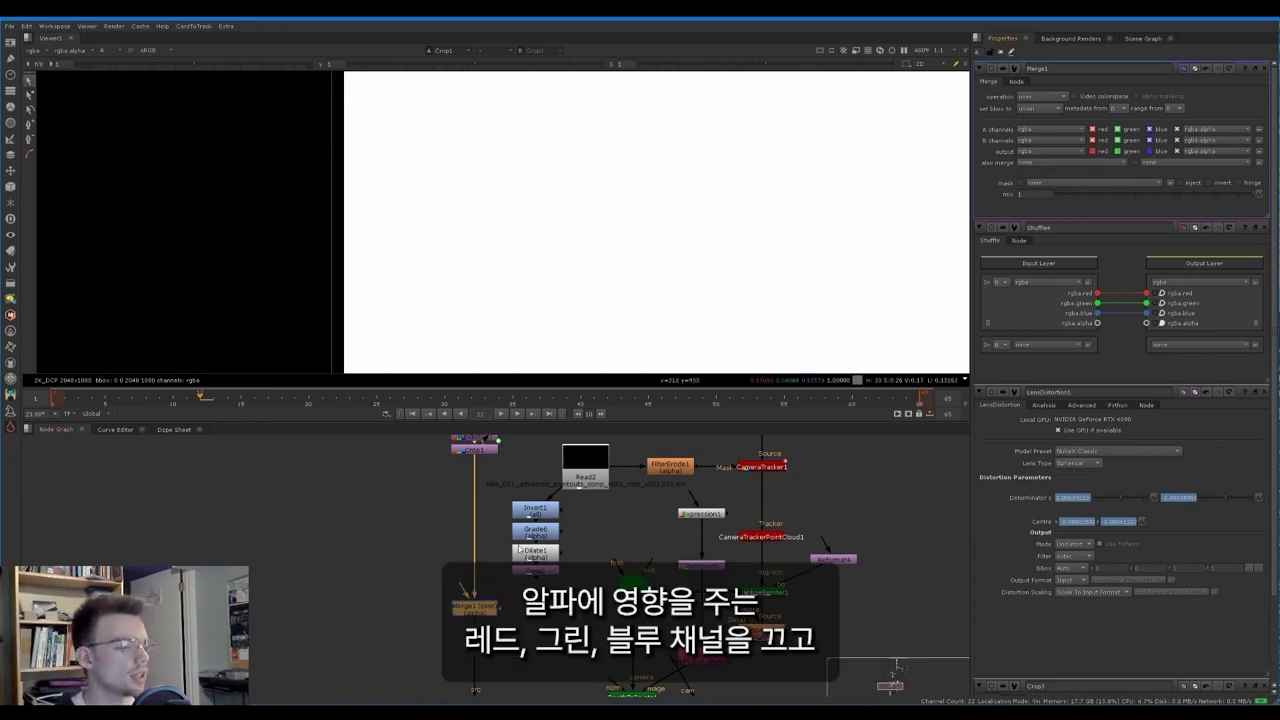
{"action": "left_click", "coordinate": [1042, 97]}
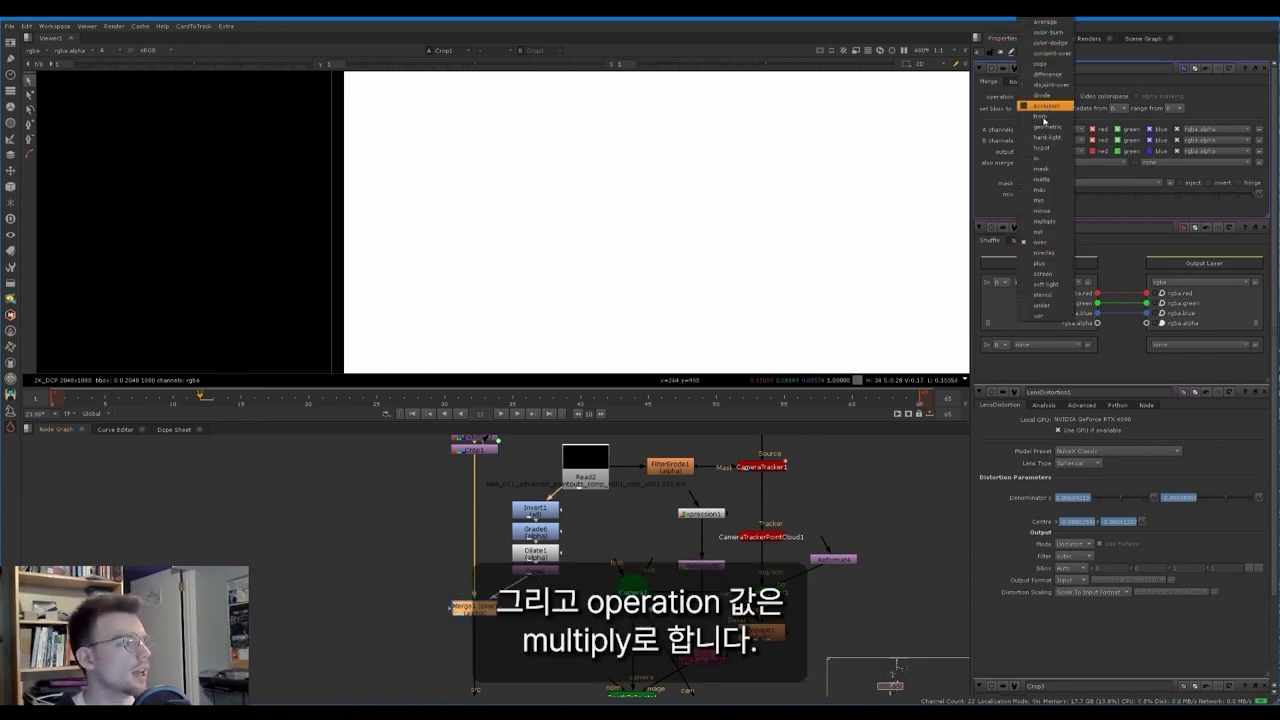
{"action": "left_click", "coordinate": [1046, 224]}
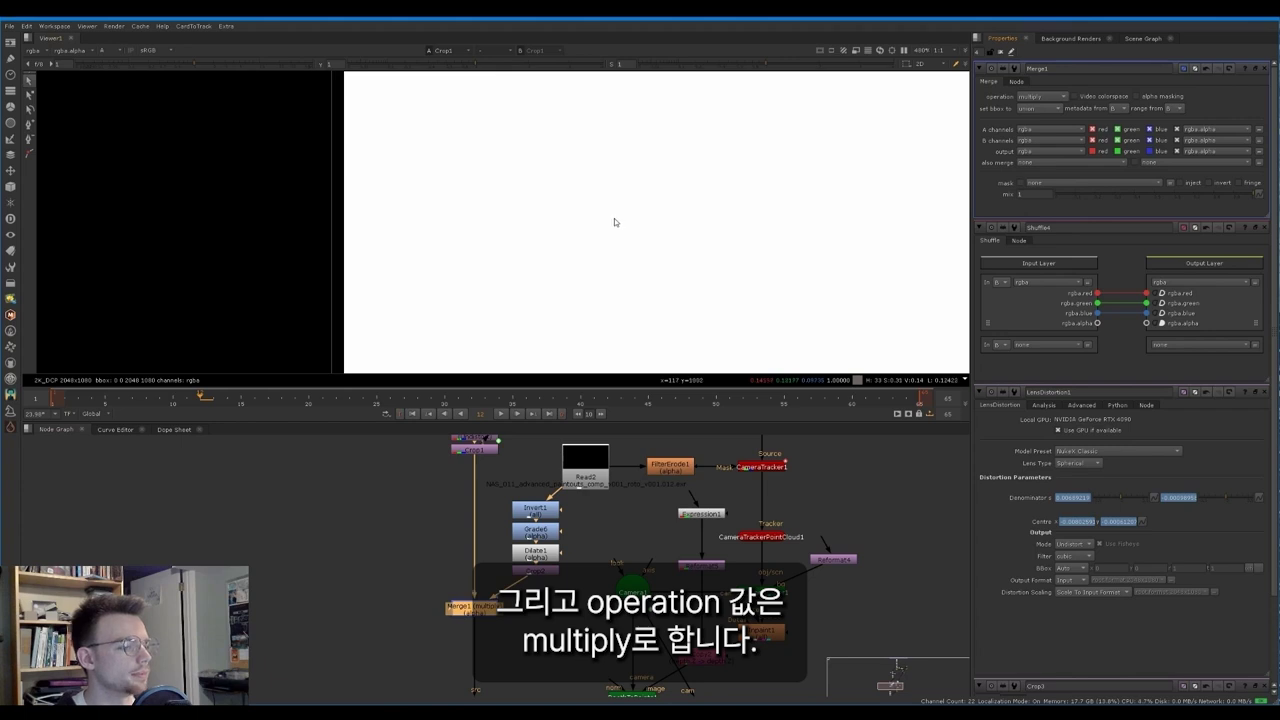
{"action": "key", "text": "1"}
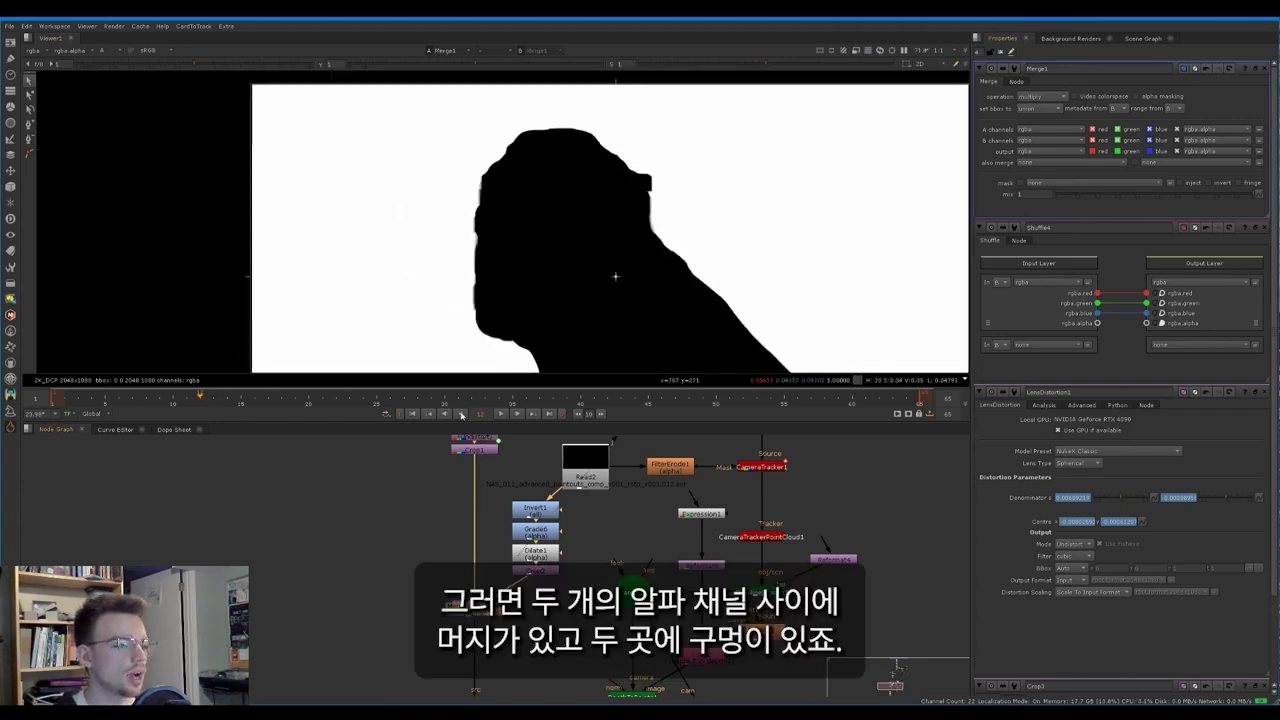
{"action": "scroll", "coordinate": [500, 208], "scroll_direction": "up", "scroll_amount": 1}
{"action": "left_click_drag", "start_coordinate": [450, 112], "coordinate": [676, 316]}
Step: Delete the disabled node directly below Crop1 and review the C_STMap1 output across the timeline
{"action": "scroll", "coordinate": [250, 104], "scroll_direction": "up", "scroll_amount": 5}
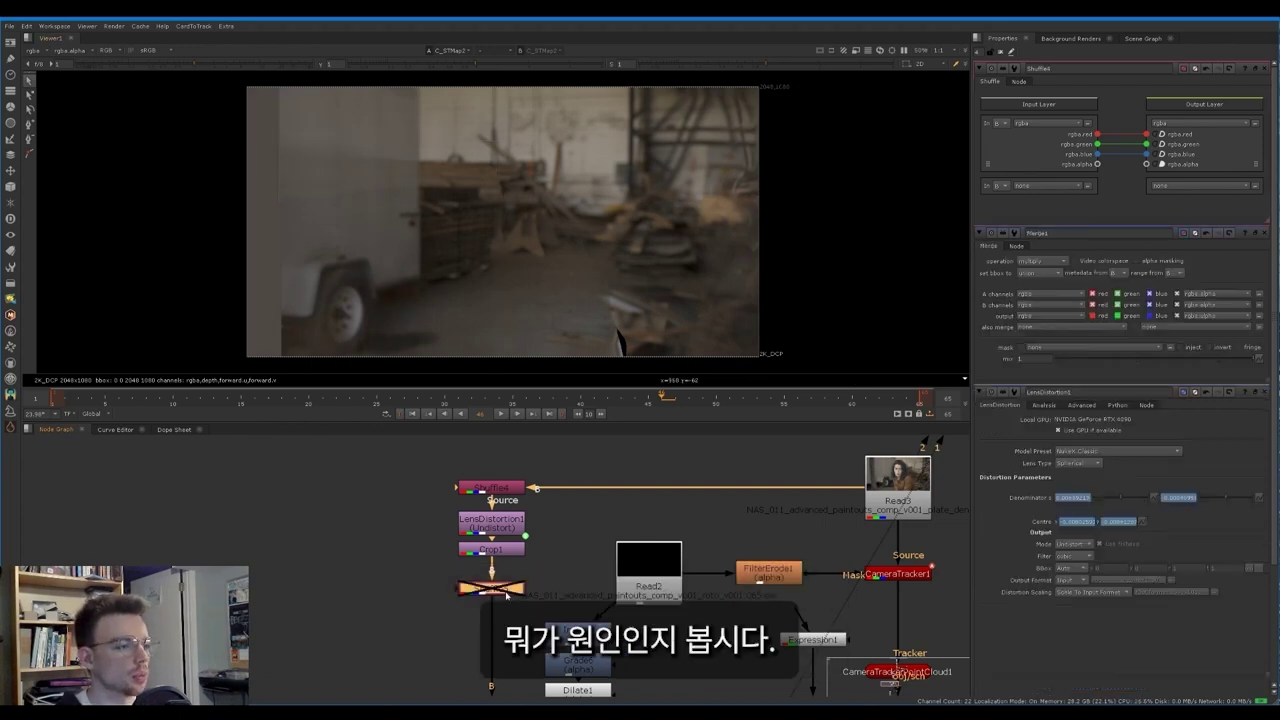
{"action": "key", "text": "Delete"}
{"action": "scroll", "coordinate": [513, 568], "scroll_direction": "down", "scroll_amount": 4}
{"action": "middle_click_drag", "start_coordinate": [514, 568], "coordinate": [524, 475]}
{"action": "middle_click_drag", "start_coordinate": [517, 650], "coordinate": [521, 527]}
{"action": "scroll", "coordinate": [521, 527], "scroll_direction": "up", "scroll_amount": 2}
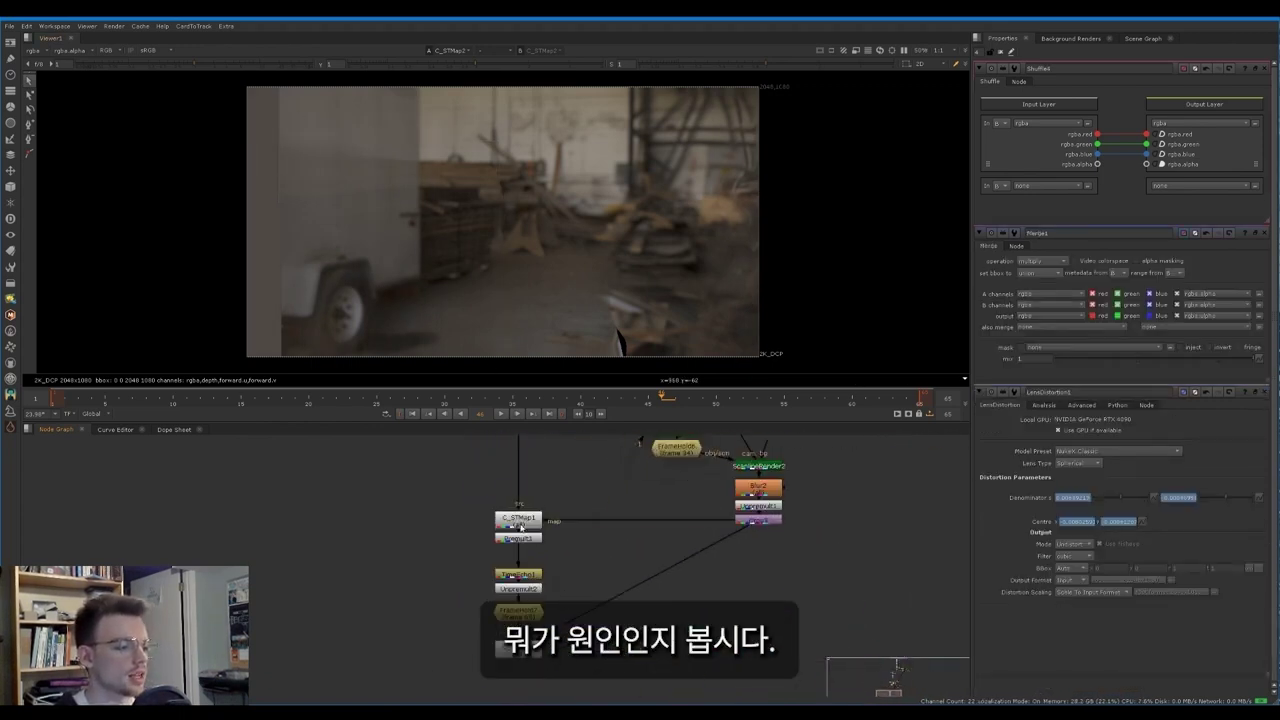
{"action": "left_click", "coordinate": [519, 527]}
{"action": "key", "text": "1"}
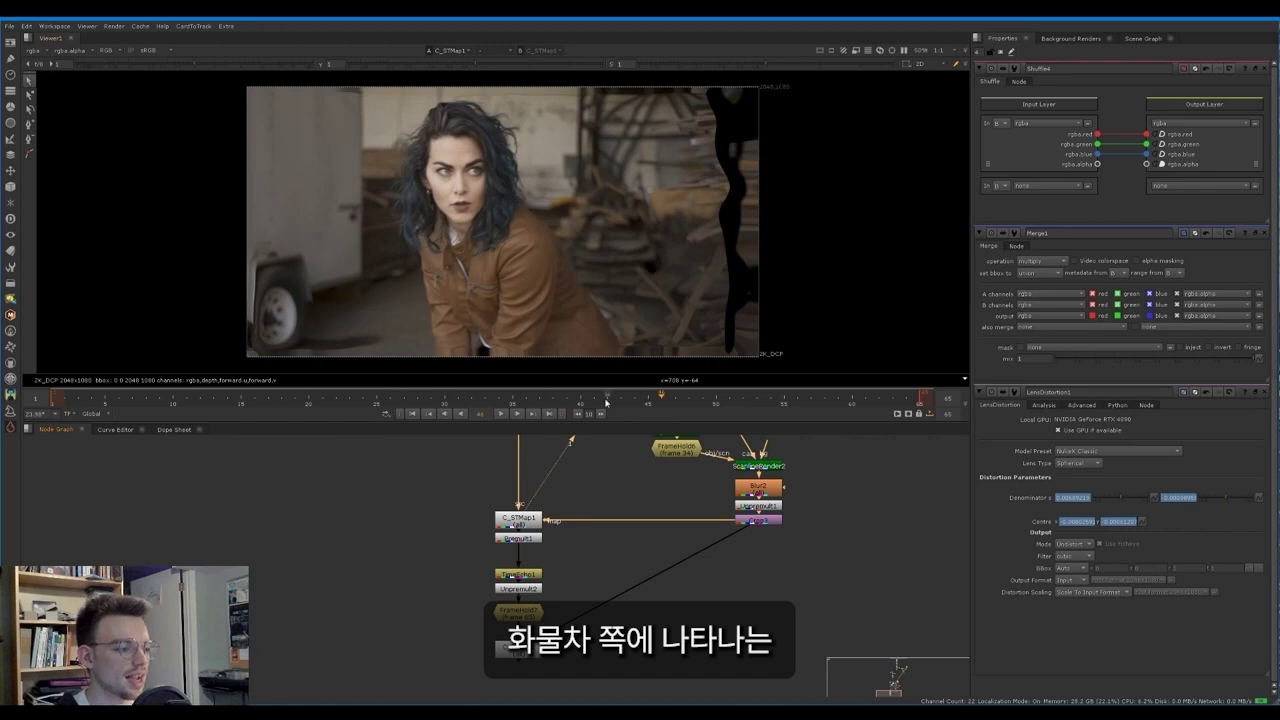
{"action": "left_click_drag", "start_coordinate": [715, 396], "coordinate": [270, 385]}
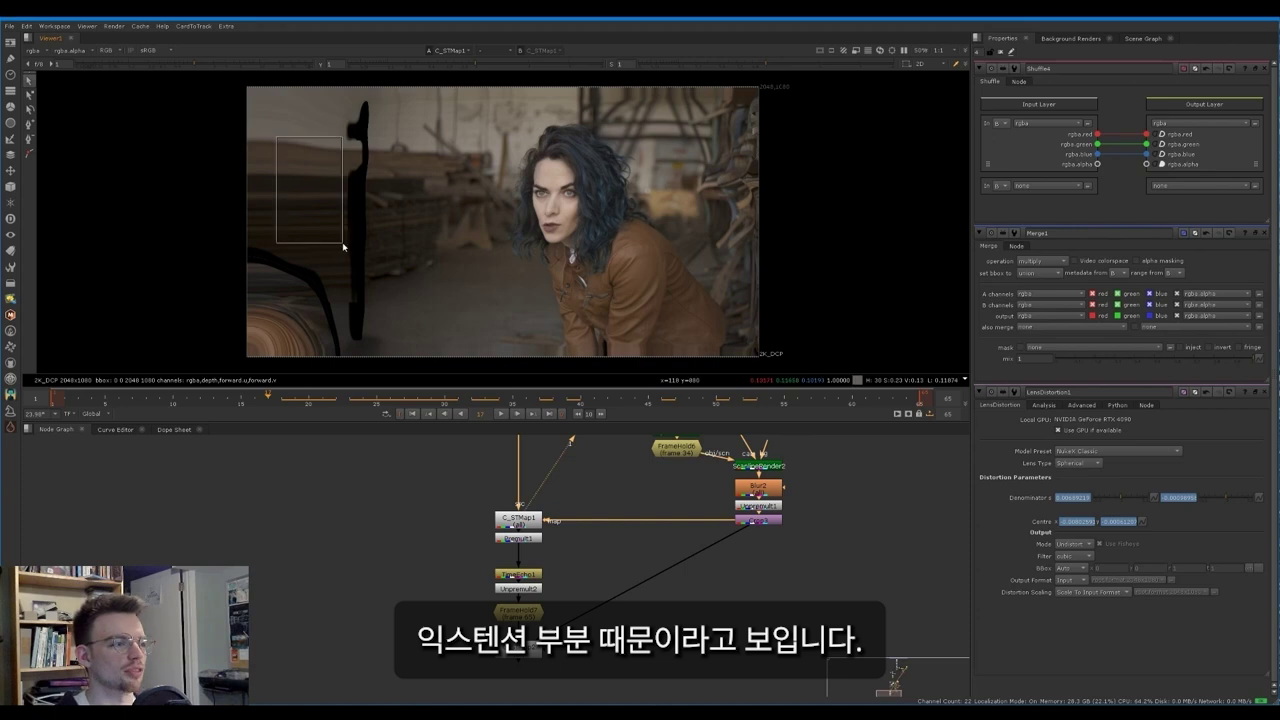
Step: Turn off Interpolate on C_STMap1, comparing the image with the option on and off
{"action": "double_click", "coordinate": [507, 518]}
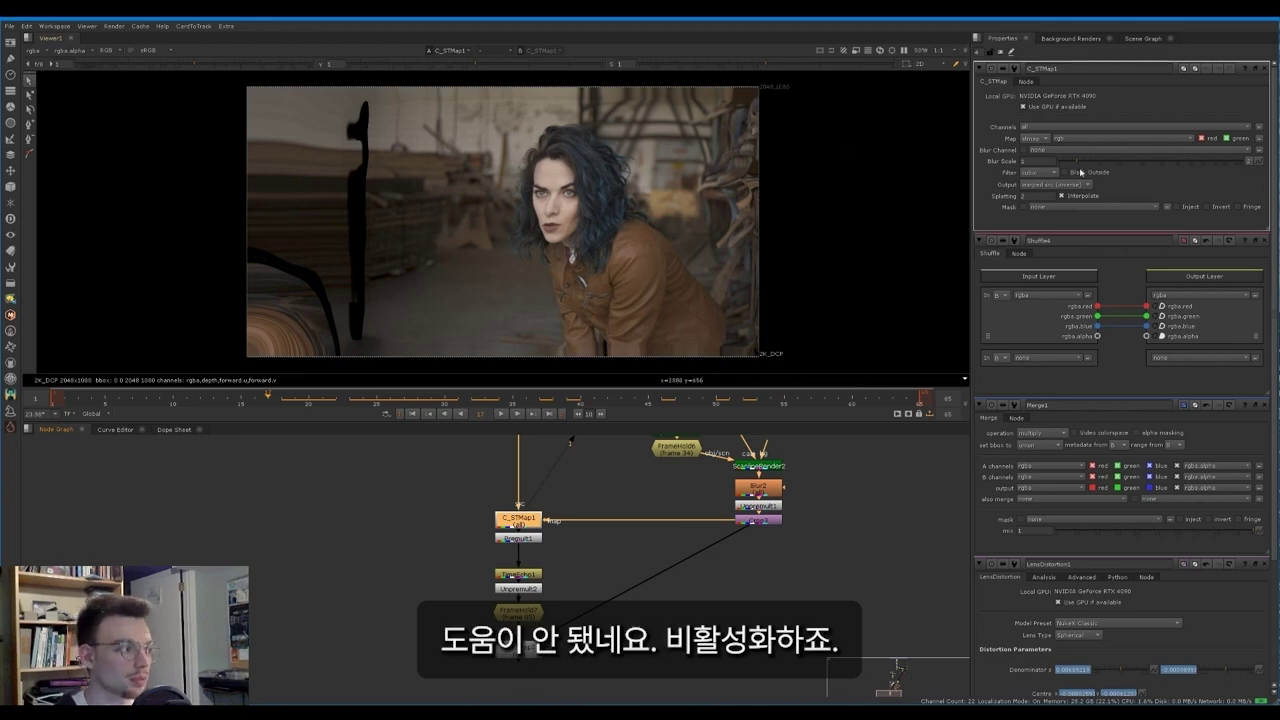
{"action": "left_click", "coordinate": [1079, 197]}
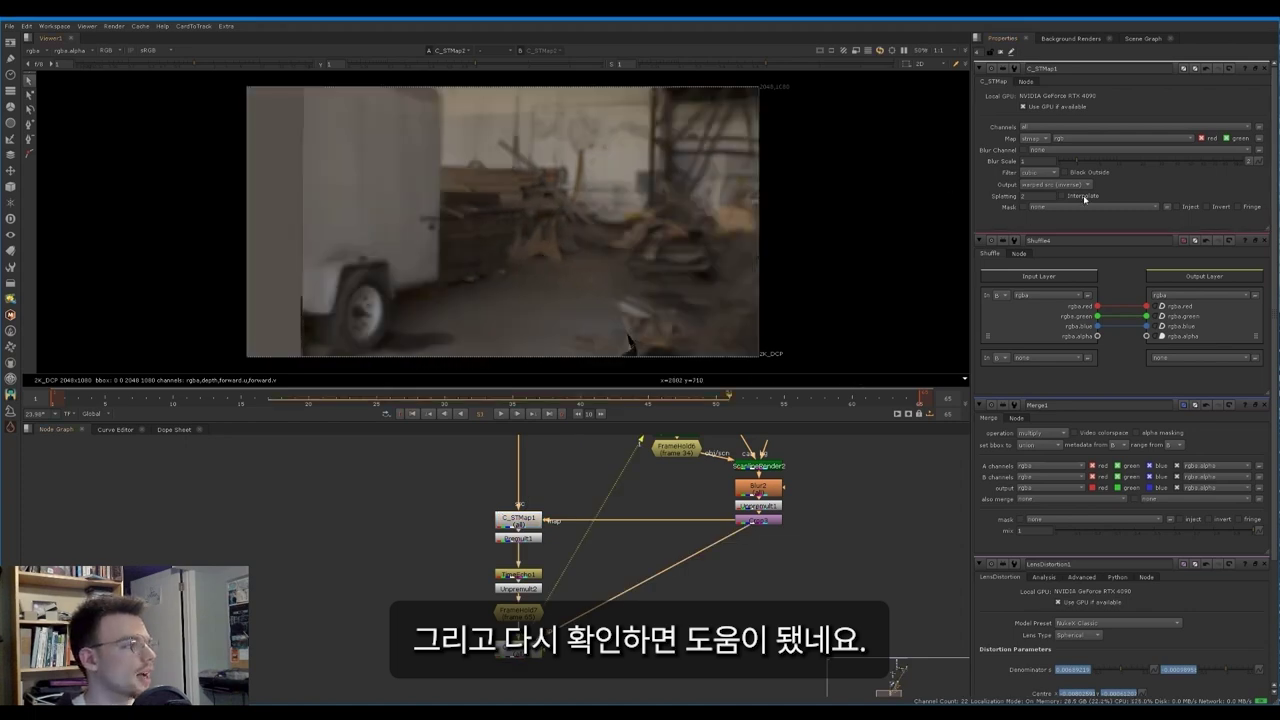
{"action": "left_click", "coordinate": [1085, 197]}
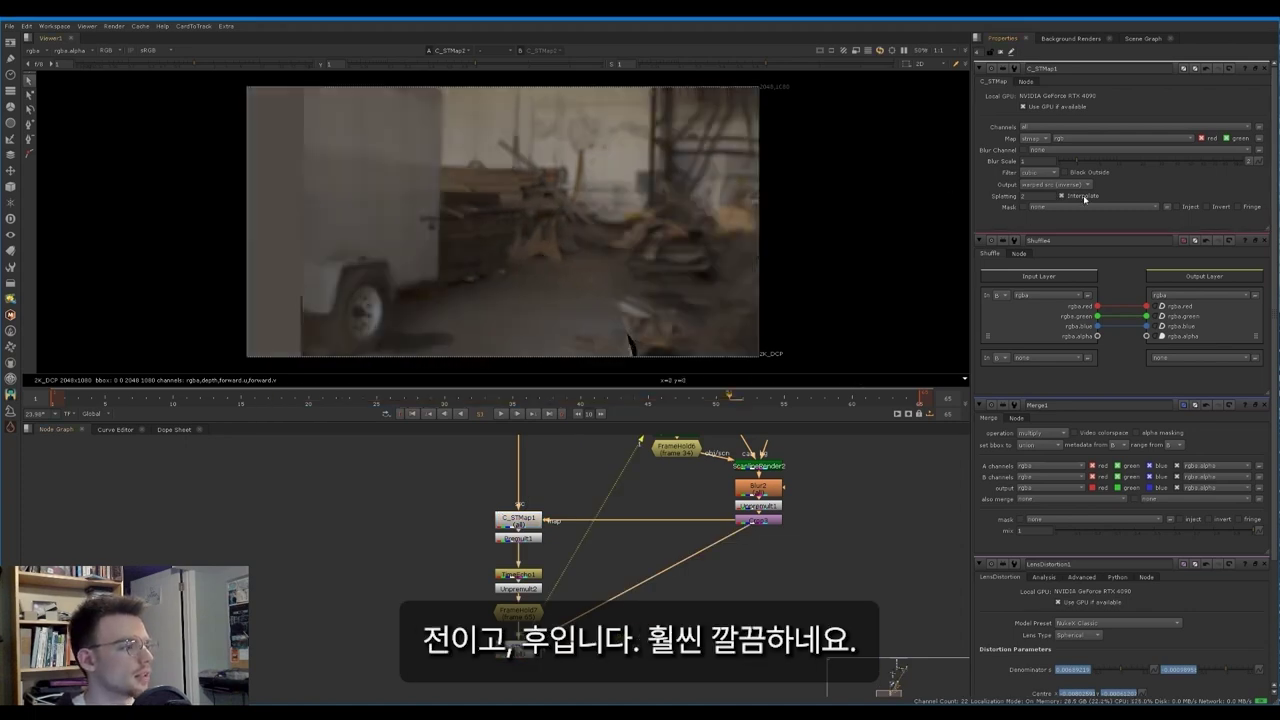
{"action": "left_click", "coordinate": [1085, 197]}
{"action": "left_click", "coordinate": [1085, 197]}
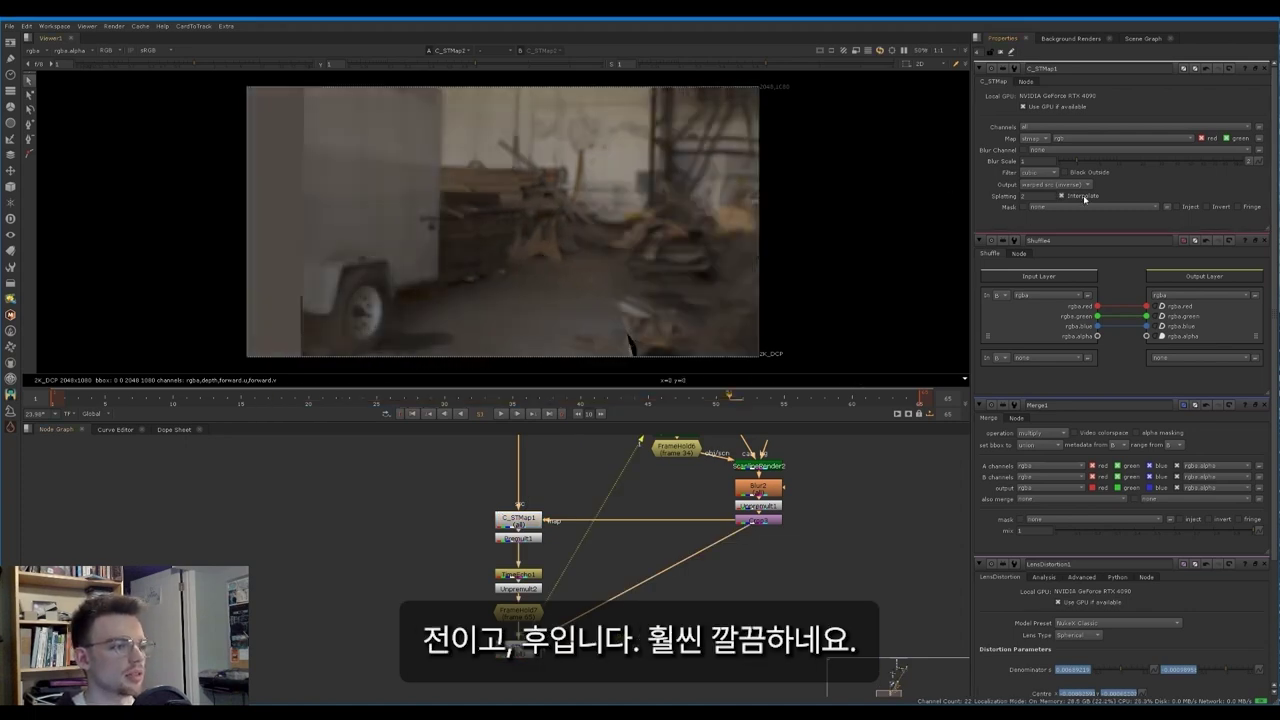
{"action": "left_click", "coordinate": [1085, 197]}
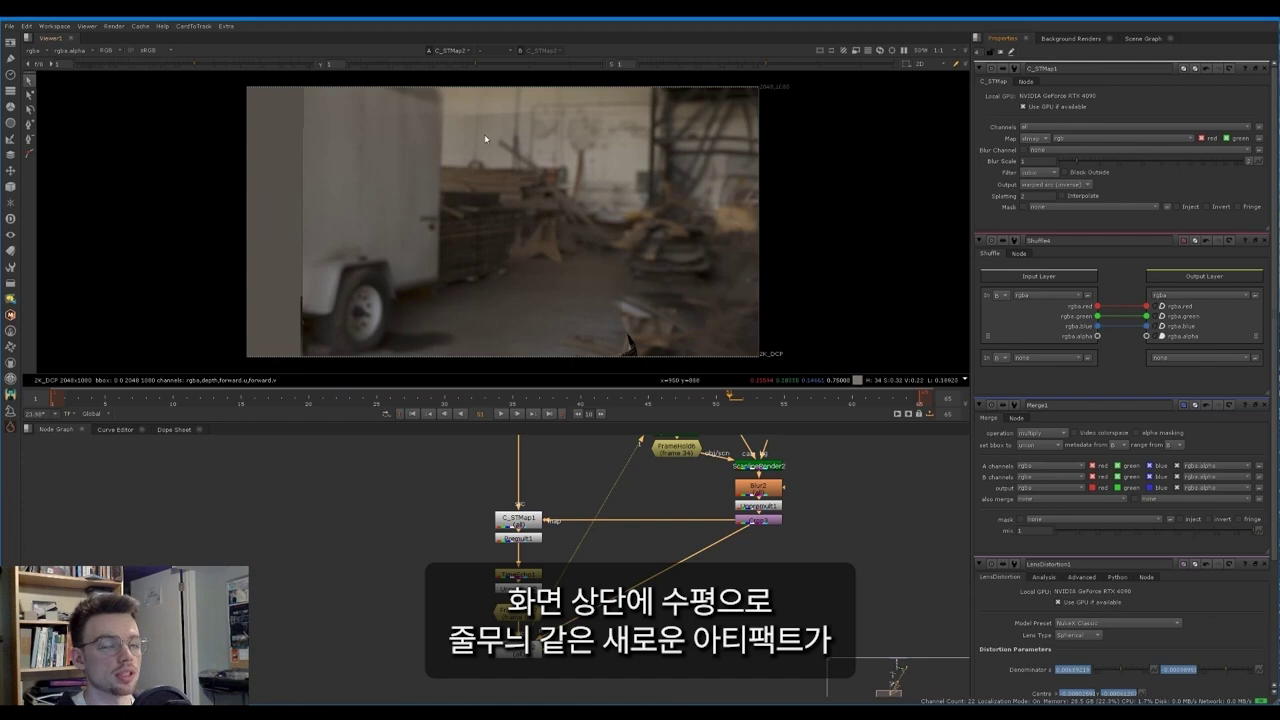
Step: Step back and forth through the frames to examine the horizontal streaks along the image's upper edge
{"action": "scroll", "coordinate": [449, 111], "scroll_direction": "up", "scroll_amount": 6}
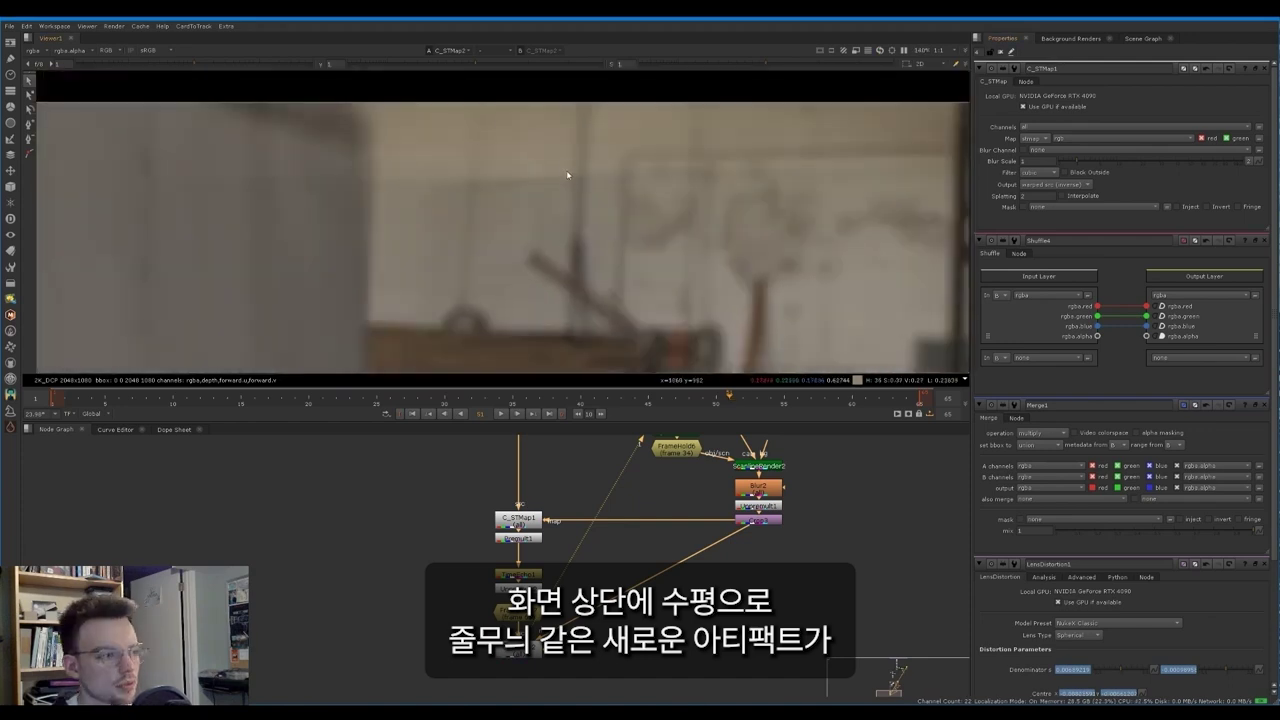
{"action": "key", "text": "Left"}
{"action": "key", "text": "Left"}
{"action": "key", "text": "Left"}
{"action": "key", "text": "Left"}
{"action": "key", "text": "Left"}
{"action": "key", "text": "Left"}
{"action": "key", "text": "Left"}
{"action": "key", "text": "Left"}
{"action": "key", "text": "Left"}
{"action": "key", "text": "Left"}
{"action": "key", "text": "Left"}
{"action": "key", "text": "Left"}
{"action": "key", "text": "Left"}
{"action": "key", "text": "Left"}
{"action": "key", "text": "Left"}
{"action": "key", "text": "Left"}
{"action": "key", "text": "Left"}
{"action": "key", "text": "Left"}
{"action": "key", "text": "Left"}
{"action": "key", "text": "Left"}
{"action": "key", "text": "Right"}
{"action": "key", "text": "Right"}
{"action": "key", "text": "Right"}
{"action": "key", "text": "Right"}
{"action": "key", "text": "Right"}
{"action": "key", "text": "Right"}
{"action": "key", "text": "Right"}
{"action": "key", "text": "Right"}
{"action": "key", "text": "Right"}
{"action": "key", "text": "Right"}
{"action": "key", "text": "Right"}
{"action": "key", "text": "Right"}
{"action": "key", "text": "Right"}
{"action": "key", "text": "Right"}
{"action": "key", "text": "Right"}
{"action": "key", "text": "Right"}
{"action": "key", "text": "Right"}
{"action": "key", "text": "Right"}
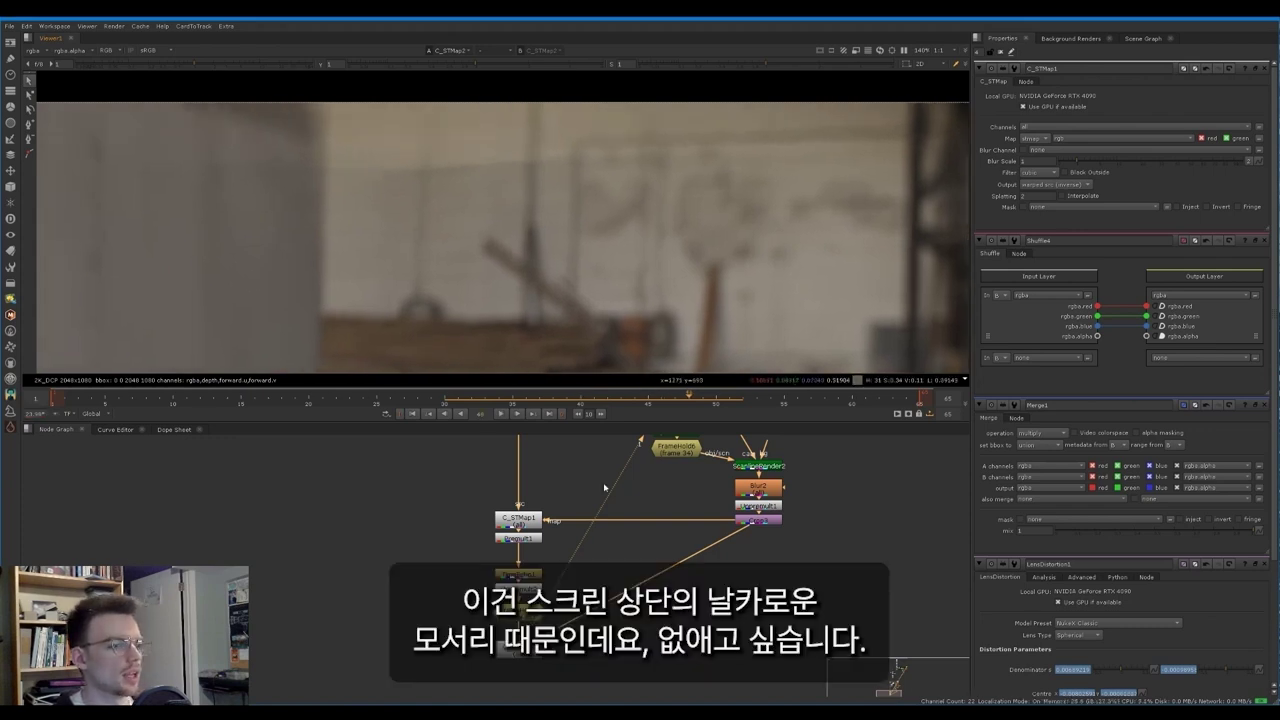
Step: View the C_STMap1 output and play the sequence to examine the sharp edges of the warped plate
{"action": "middle_click_drag", "start_coordinate": [548, 522], "coordinate": [540, 578]}
{"action": "left_click", "coordinate": [537, 545]}
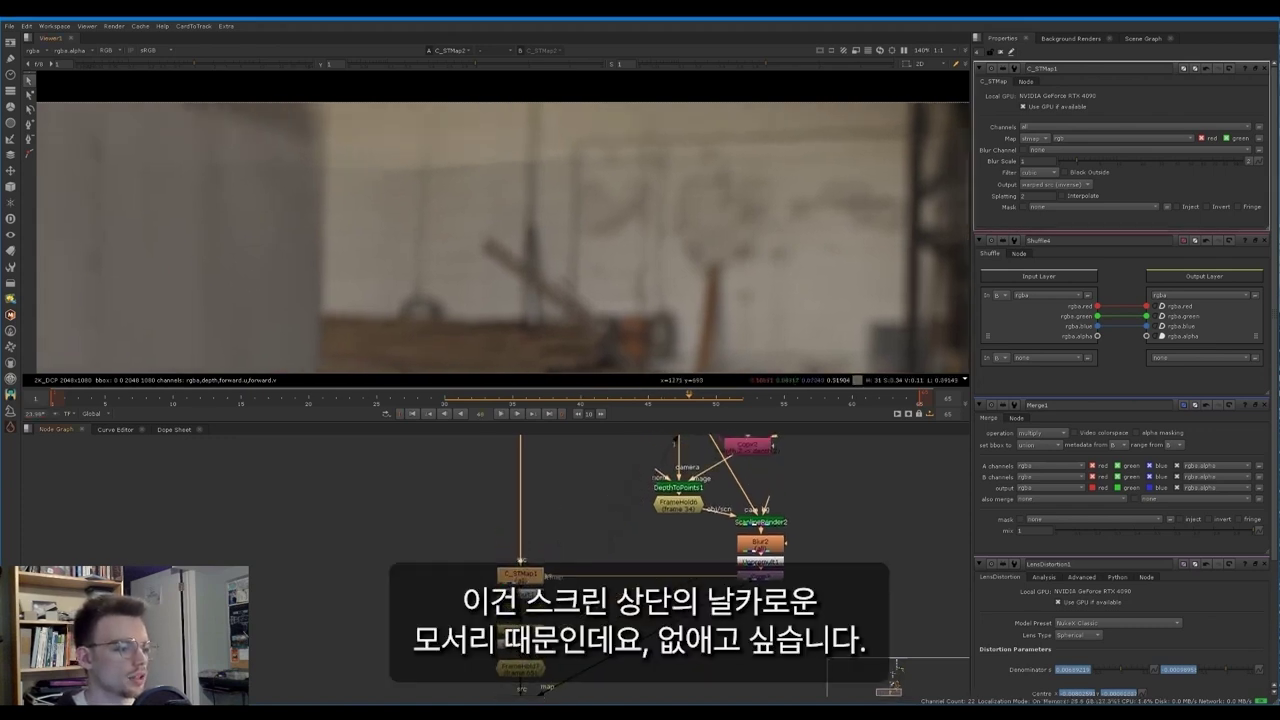
{"action": "key", "text": "1"}
{"action": "scroll", "coordinate": [437, 146], "scroll_direction": "down", "scroll_amount": 2}
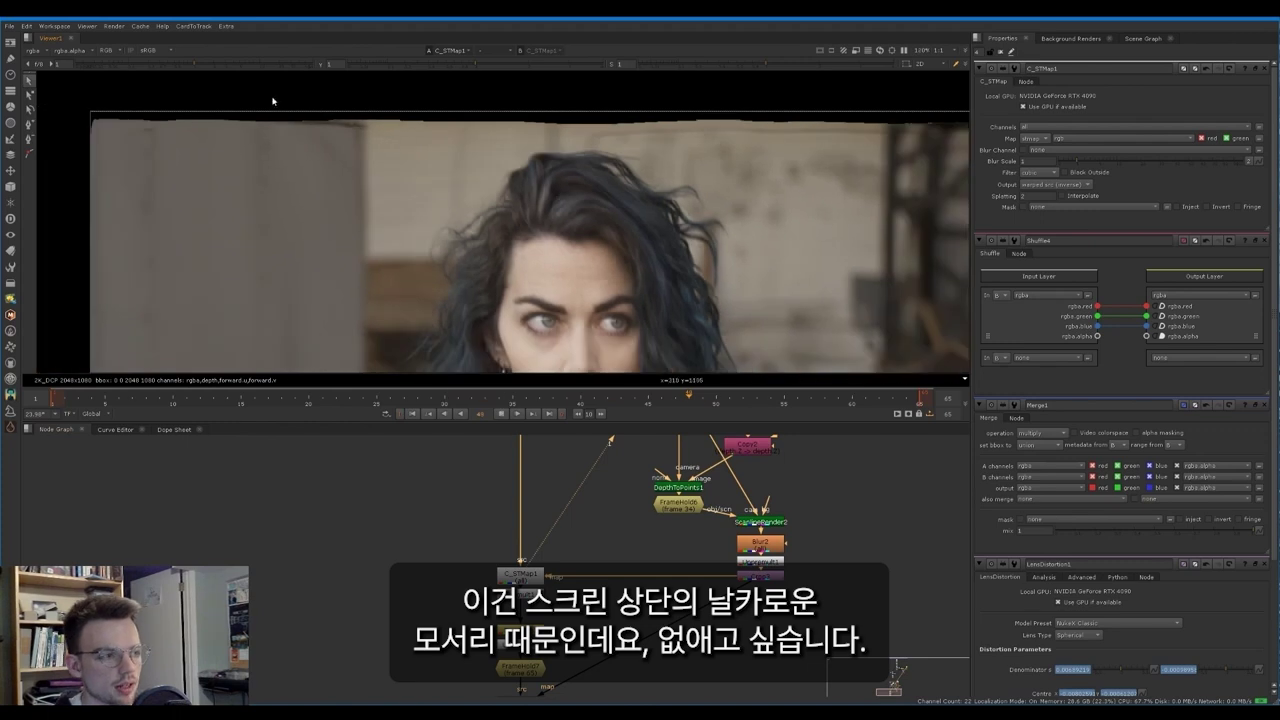
{"action": "key", "text": "l"}
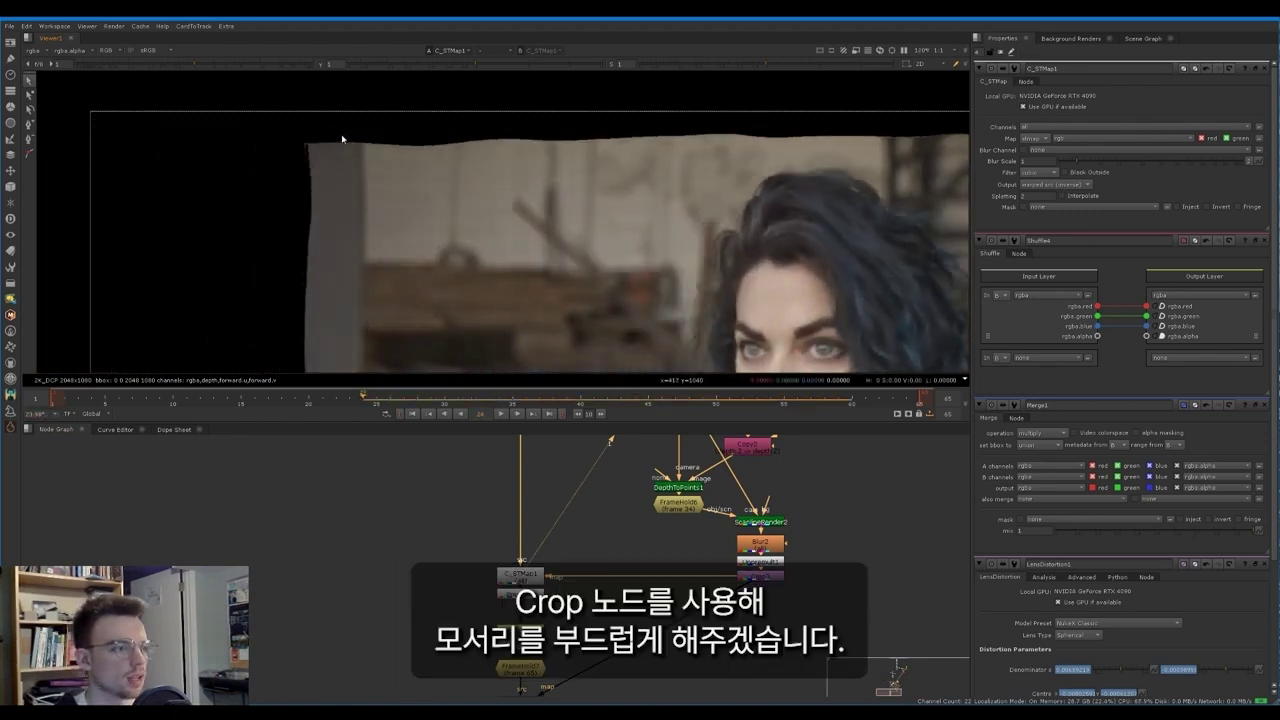
Step: Open Crop1's settings and move LensDistortion1 and Crop1 down to make room below Shuffle4
{"action": "scroll", "coordinate": [549, 496], "scroll_direction": "down", "scroll_amount": 5}
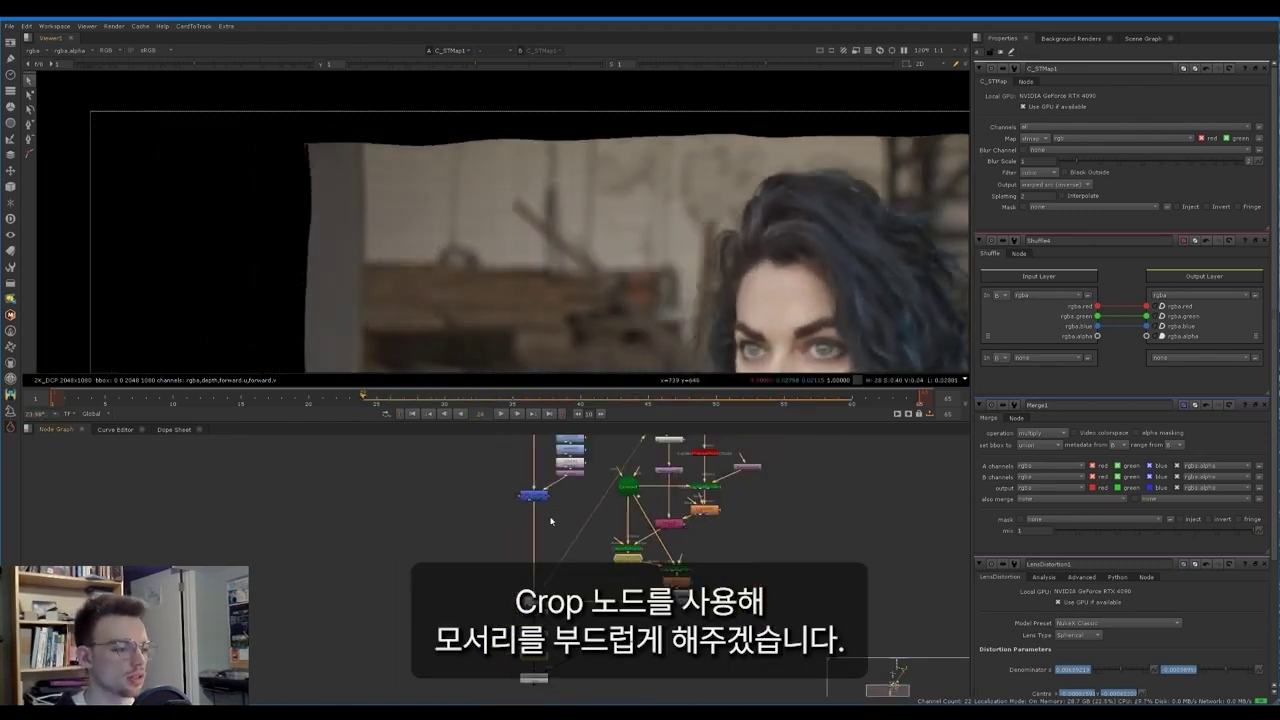
{"action": "scroll", "coordinate": [537, 473], "scroll_direction": "up", "scroll_amount": 4}
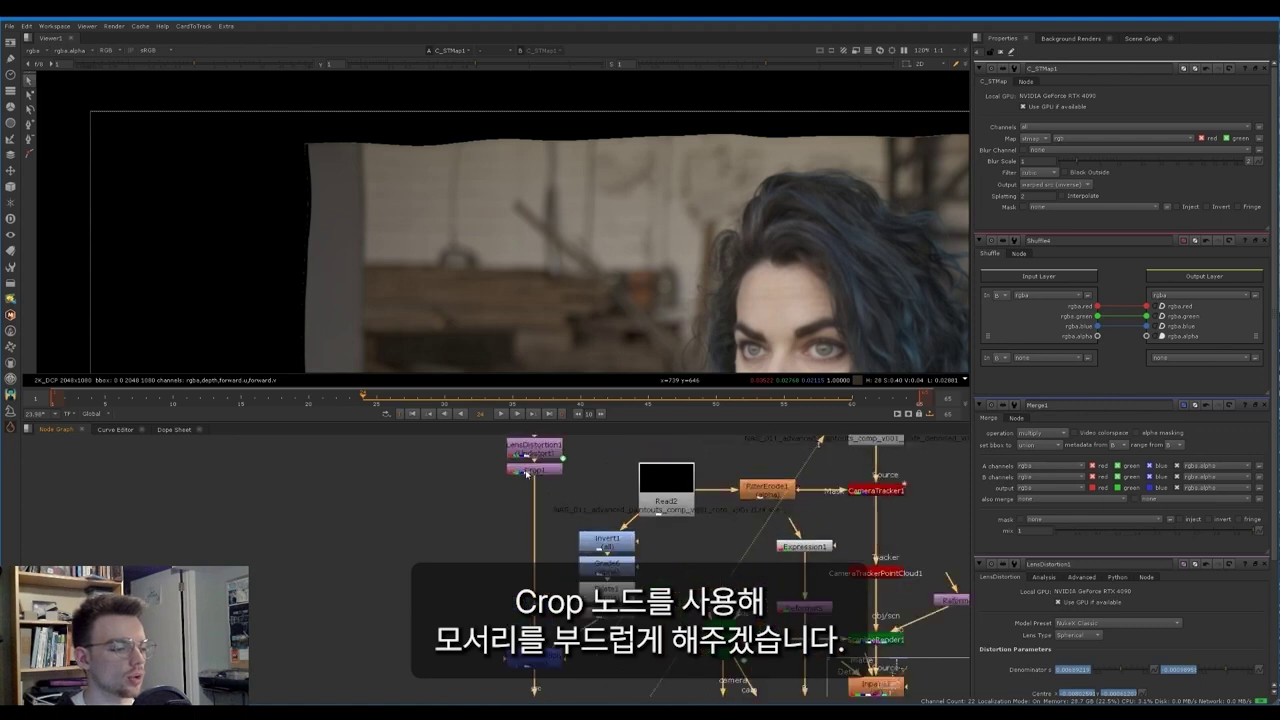
{"action": "double_click", "coordinate": [528, 471]}
{"action": "middle_click_drag", "start_coordinate": [498, 482], "coordinate": [495, 542]}
{"action": "left_click_drag", "start_coordinate": [457, 487], "coordinate": [537, 562]}
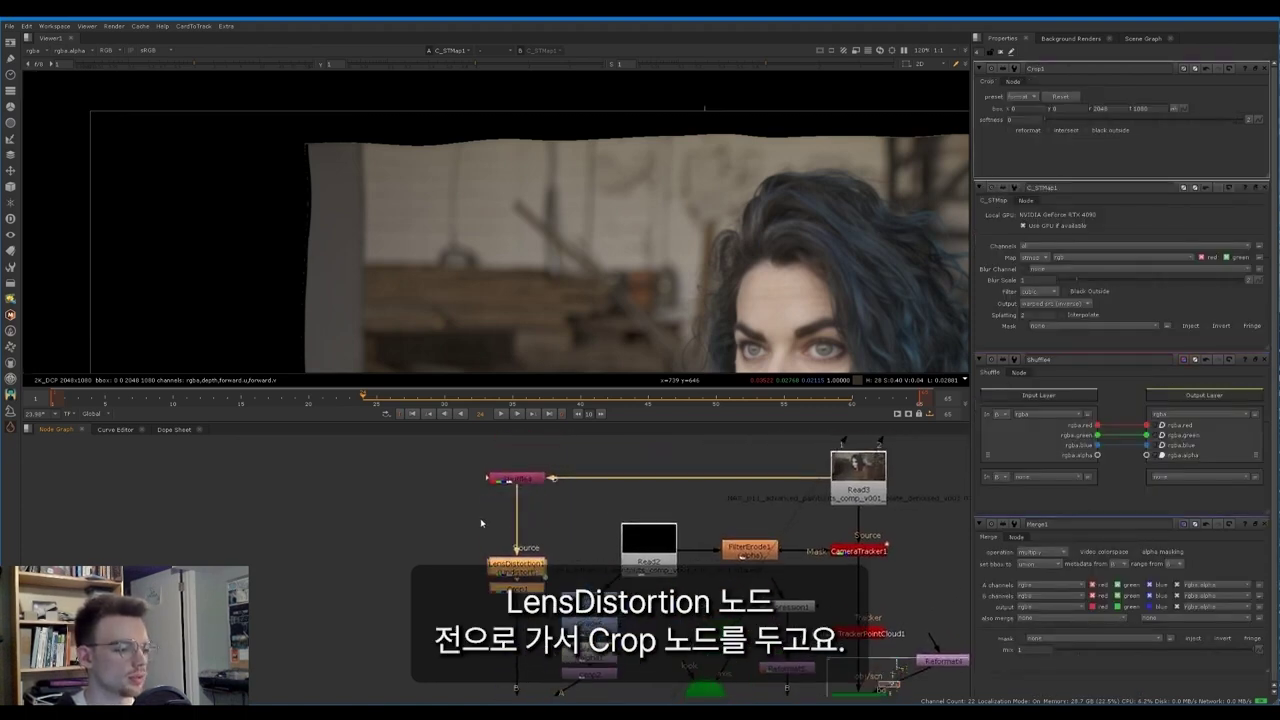
Step: Add a Crop node beside the main branch, fed by Shuffle4, view it and set its softness to 34.5
{"action": "key", "text": "Tab"}
{"action": "key", "text": "Return"}
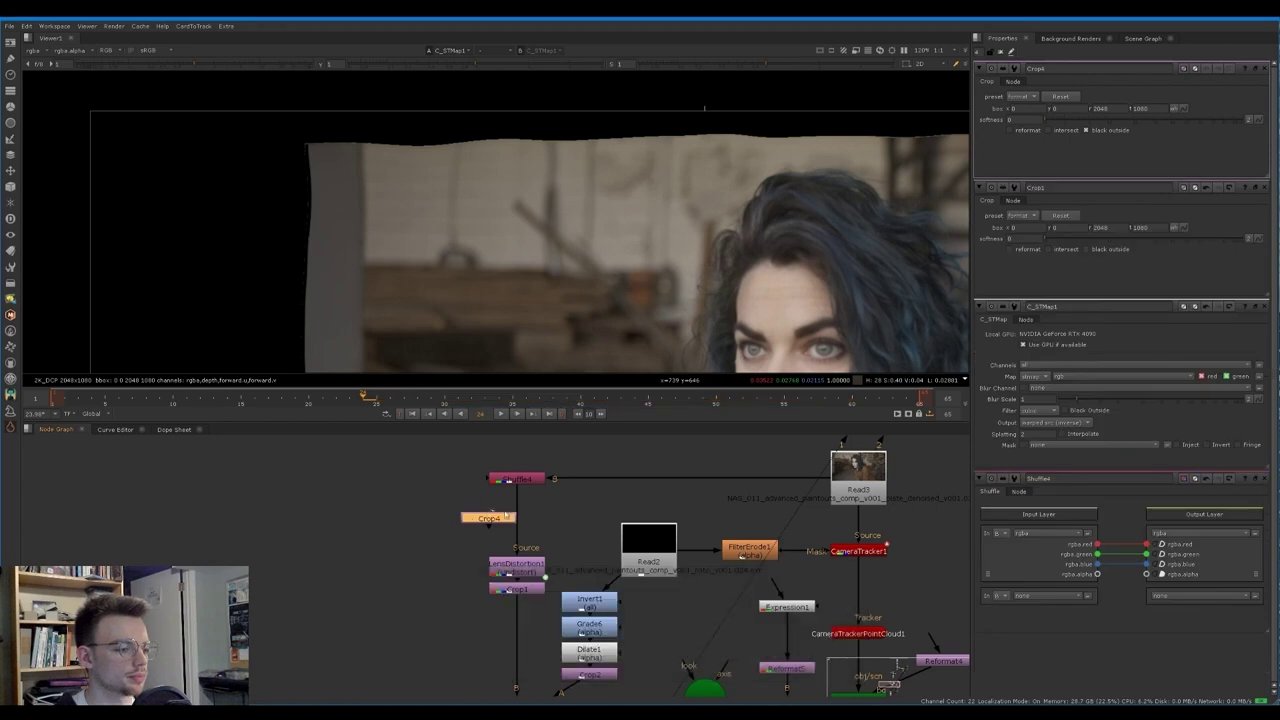
{"action": "mouse_move", "coordinate": [484, 506]}
{"action": "left_mouse_down"}
{"action": "mouse_move", "coordinate": [509, 482]}
{"action": "mouse_move", "coordinate": [466, 520]}
{"action": "left_mouse_up"}
{"action": "key", "text": "1"}
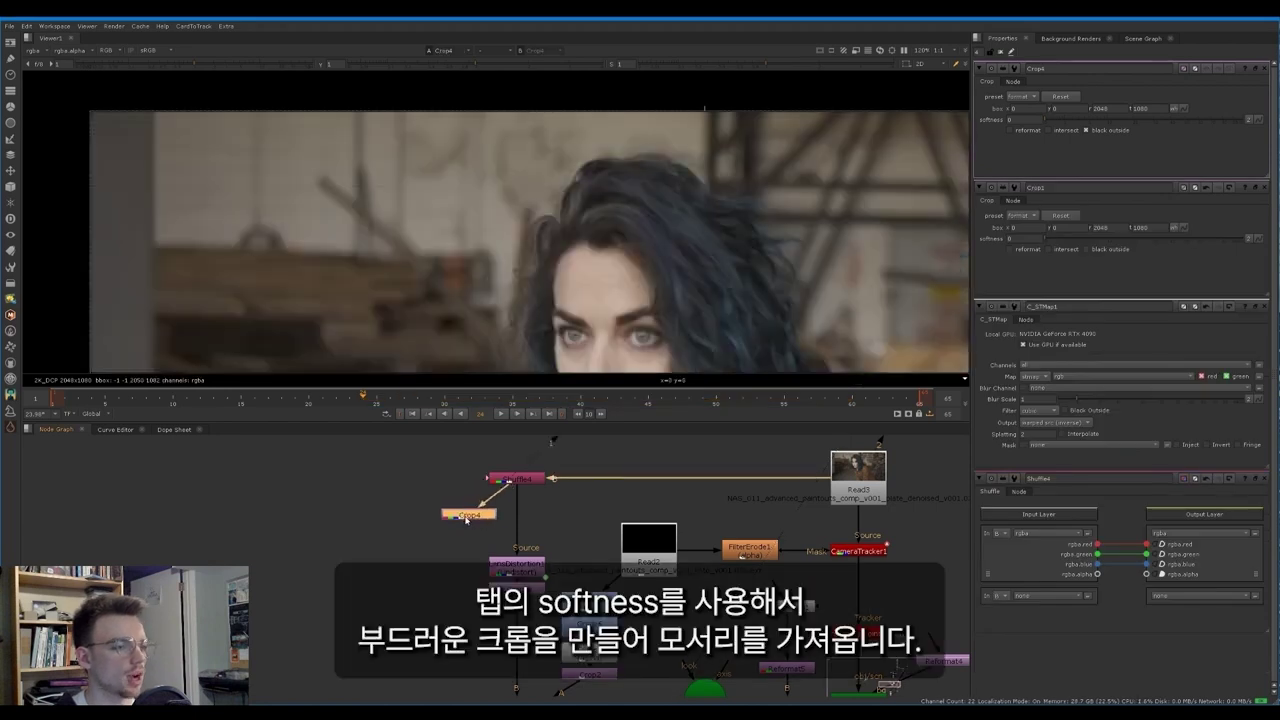
{"action": "left_click_drag", "start_coordinate": [1062, 123], "coordinate": [1161, 125]}
Step: Follow the branch down to the C_STMap1 node to check the premultiply after it
{"action": "scroll", "coordinate": [482, 523], "scroll_direction": "up", "scroll_amount": 1}
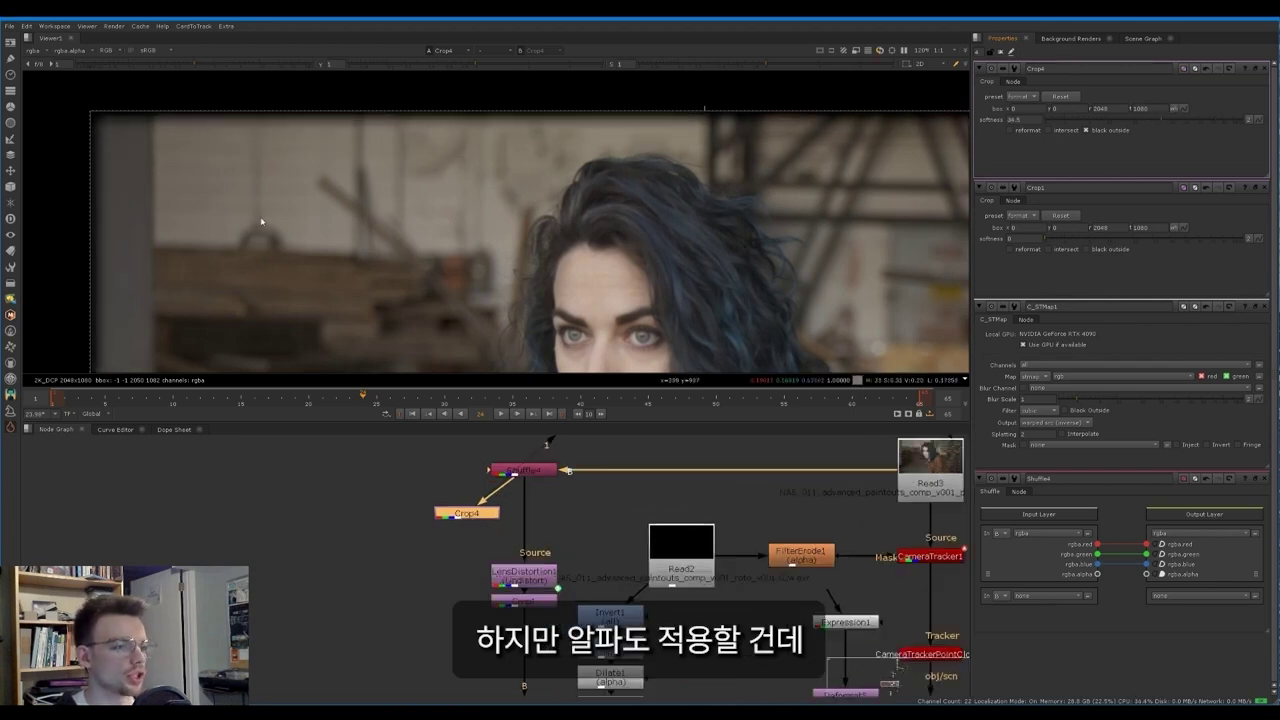
{"action": "scroll", "coordinate": [521, 530], "scroll_direction": "down", "scroll_amount": 2}
{"action": "middle_click_drag", "start_coordinate": [530, 595], "coordinate": [513, 500]}
{"action": "scroll", "coordinate": [513, 500], "scroll_direction": "down", "scroll_amount": 2}
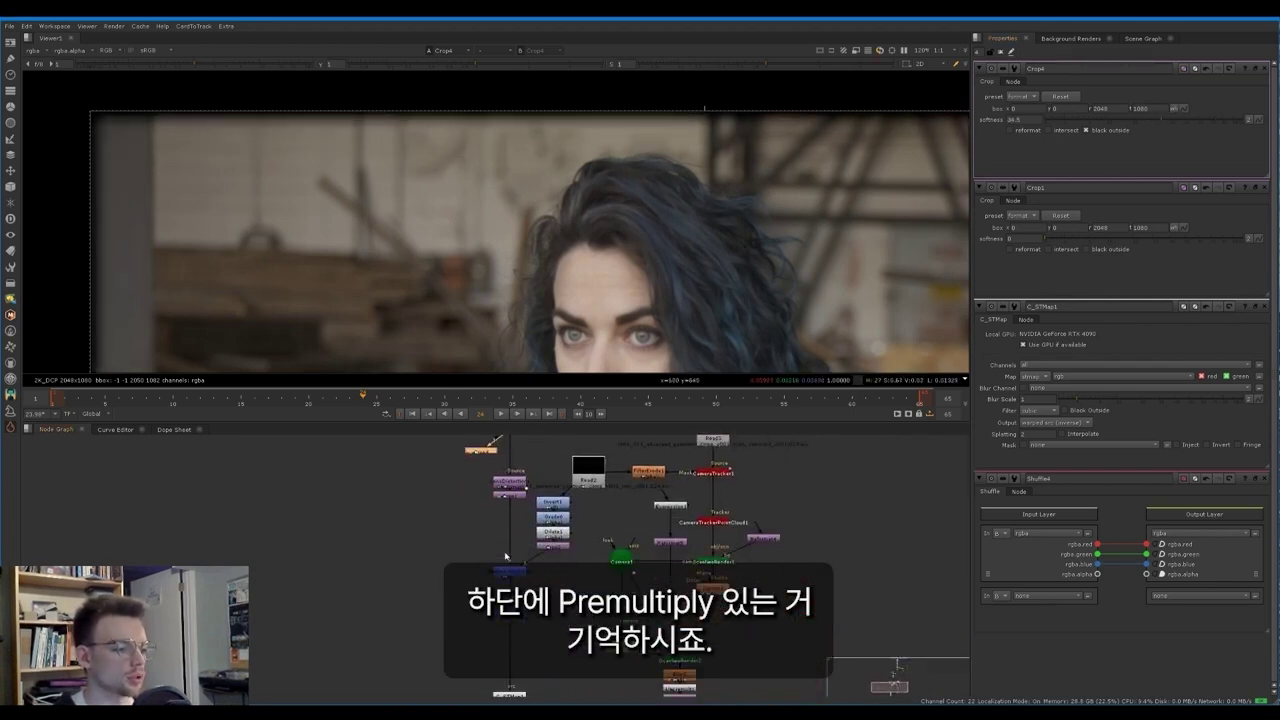
{"action": "middle_click_drag", "start_coordinate": [512, 641], "coordinate": [521, 476]}
{"action": "scroll", "coordinate": [520, 552], "scroll_direction": "up", "scroll_amount": 1}
{"action": "middle_click_drag", "start_coordinate": [487, 530], "coordinate": [478, 543]}
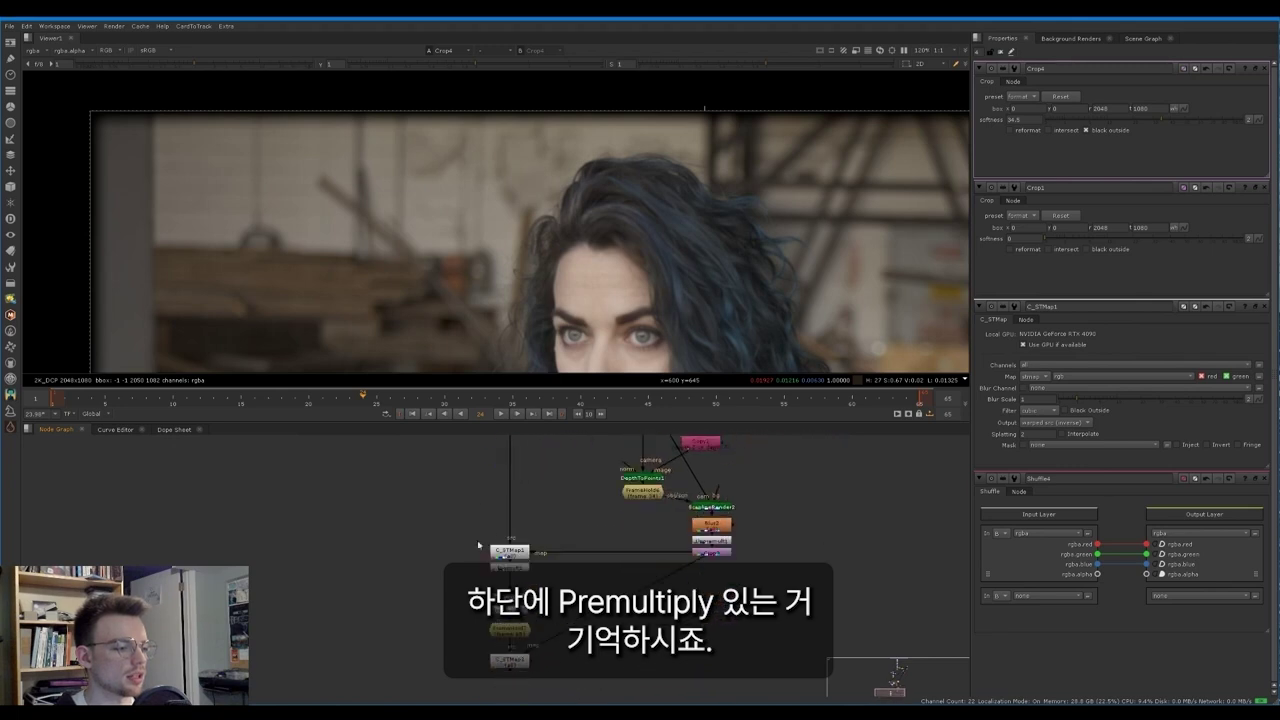
{"action": "middle_click_drag", "start_coordinate": [474, 462], "coordinate": [470, 612]}
{"action": "middle_click_drag", "start_coordinate": [468, 516], "coordinate": [459, 611]}
{"action": "scroll", "coordinate": [485, 499], "scroll_direction": "up", "scroll_amount": 4}
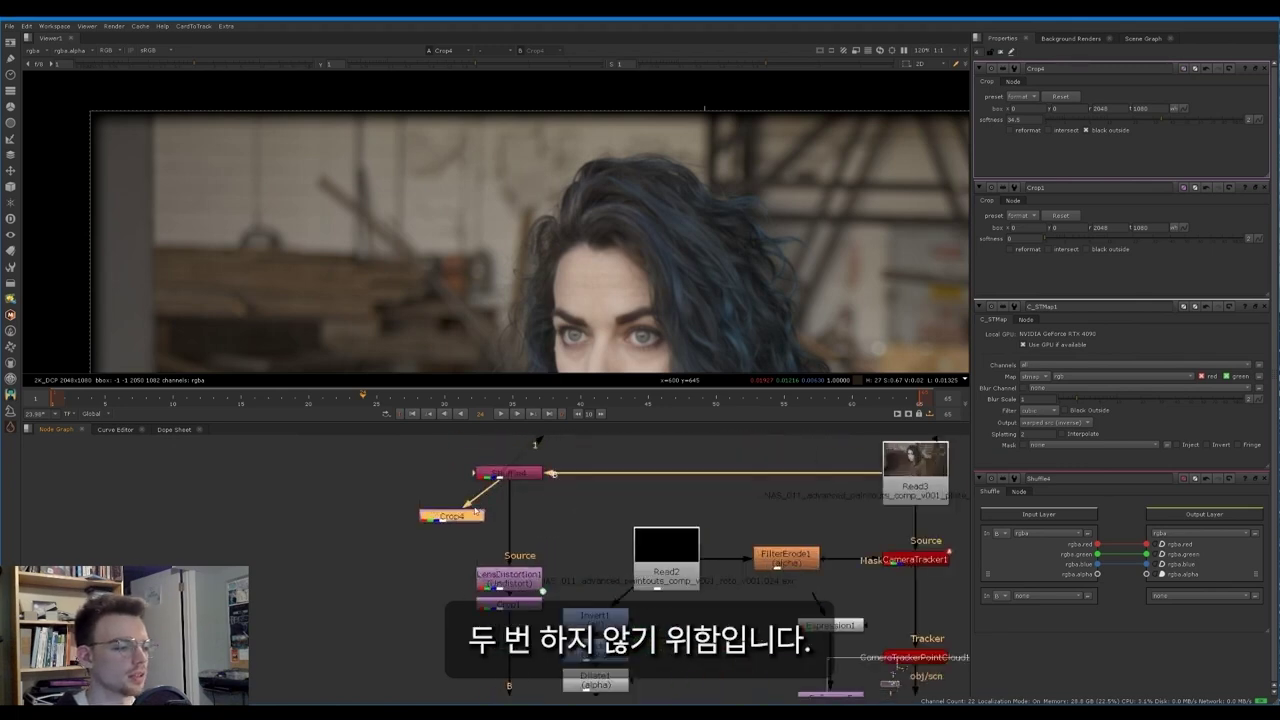
Step: Insert a Copy node between Shuffle4 and LensDistortion1 that takes its alpha from the softened Crop4, and view it
{"action": "left_click_drag", "start_coordinate": [424, 519], "coordinate": [404, 516]}
{"action": "left_click", "coordinate": [476, 521]}
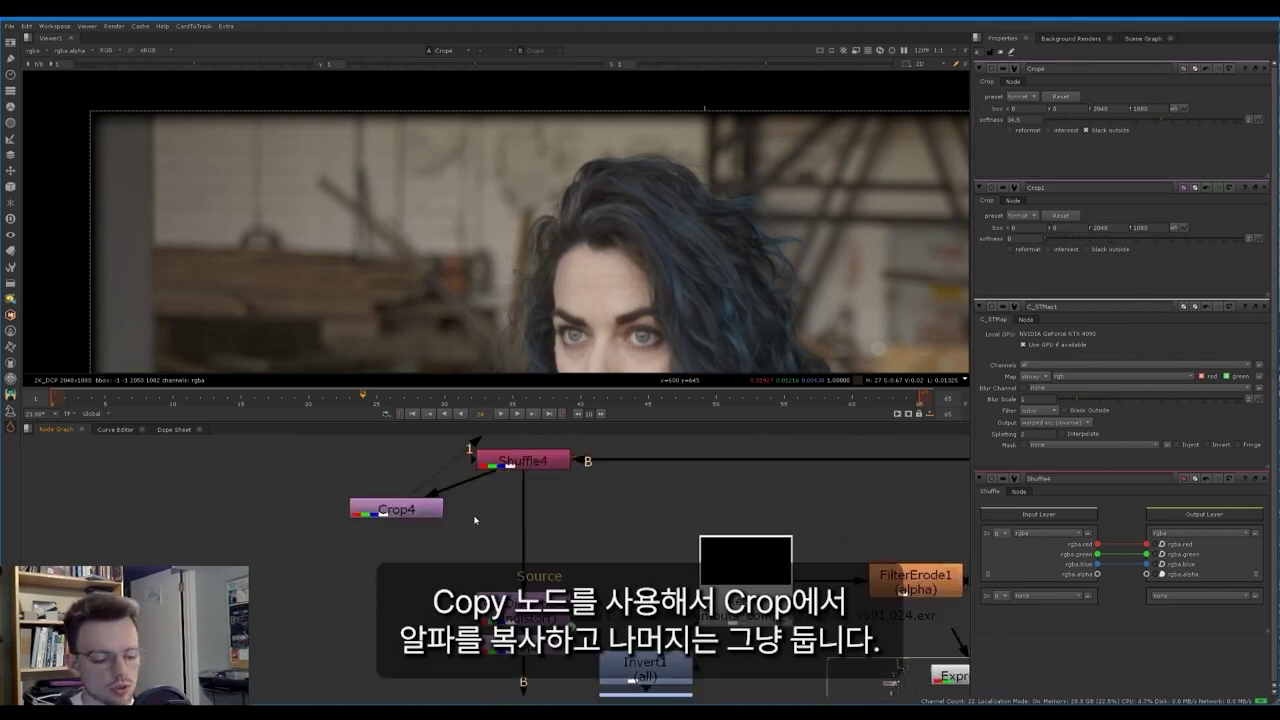
{"action": "key", "text": "k"}
{"action": "left_click_drag", "start_coordinate": [513, 514], "coordinate": [402, 527]}
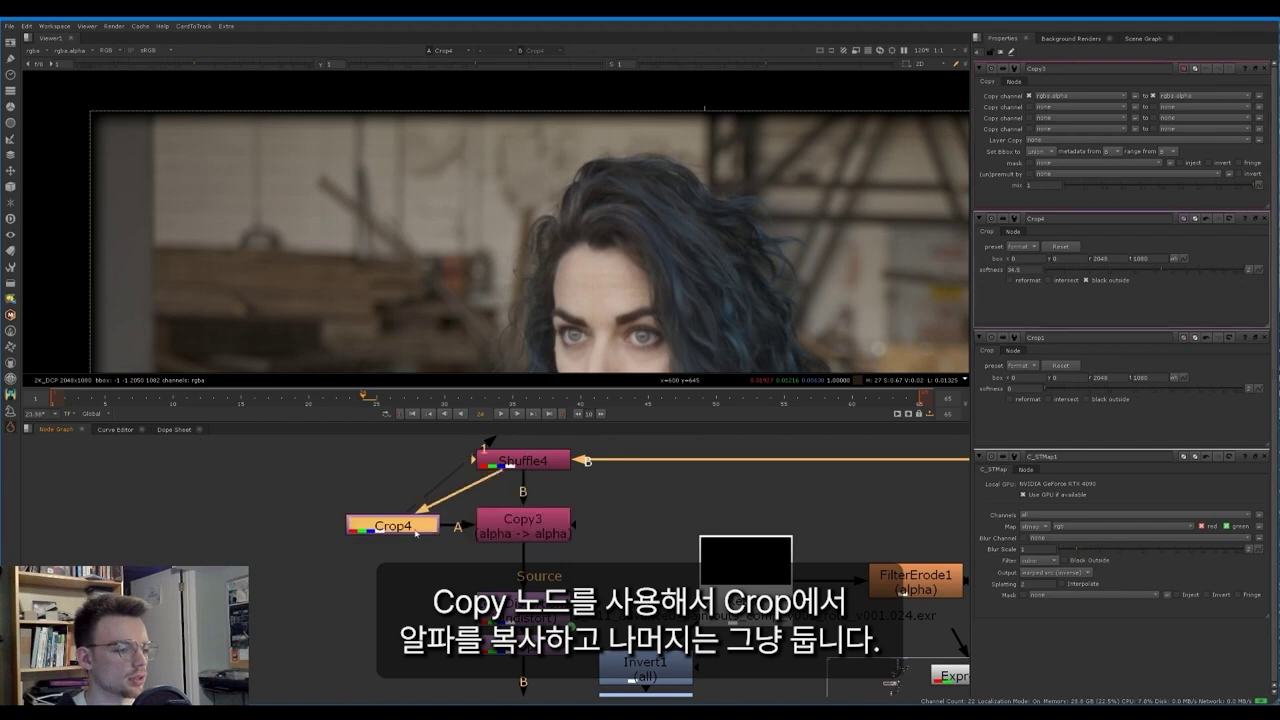
{"action": "left_click_drag", "start_coordinate": [509, 536], "coordinate": [509, 533]}
{"action": "key", "text": "1"}
Step: Compare the C_STMap1 result with the Copy3 node disabled and enabled, checking the lines near the plate's upper edge
{"action": "scroll", "coordinate": [510, 533], "scroll_direction": "down", "scroll_amount": 4}
{"action": "middle_click_drag", "start_coordinate": [510, 533], "coordinate": [523, 476]}
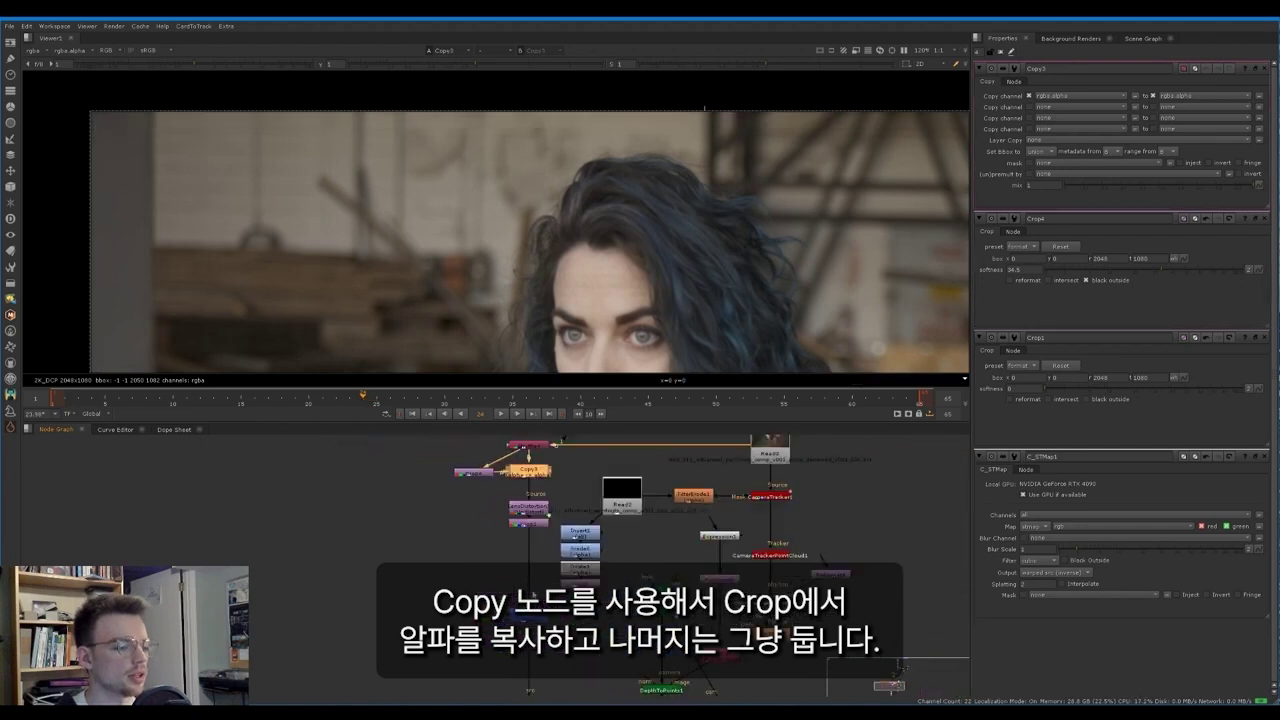
{"action": "middle_click_drag", "start_coordinate": [545, 640], "coordinate": [549, 385]}
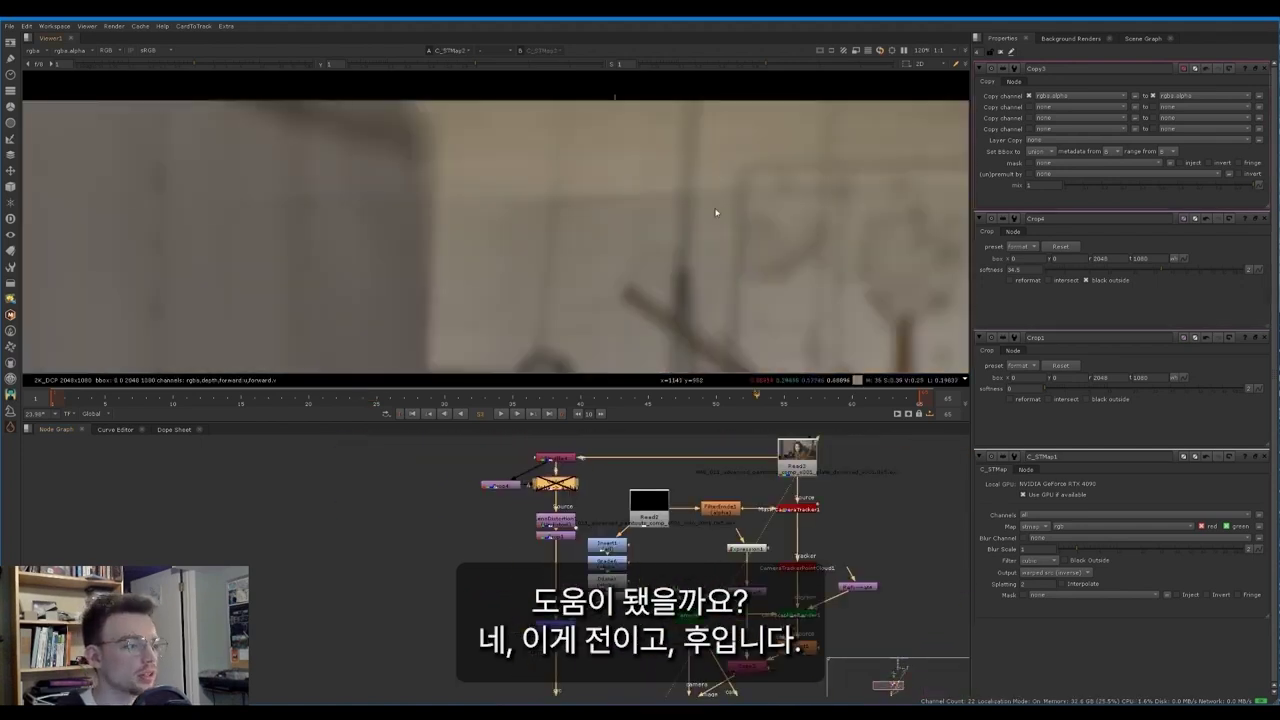
{"action": "key", "text": "d"}
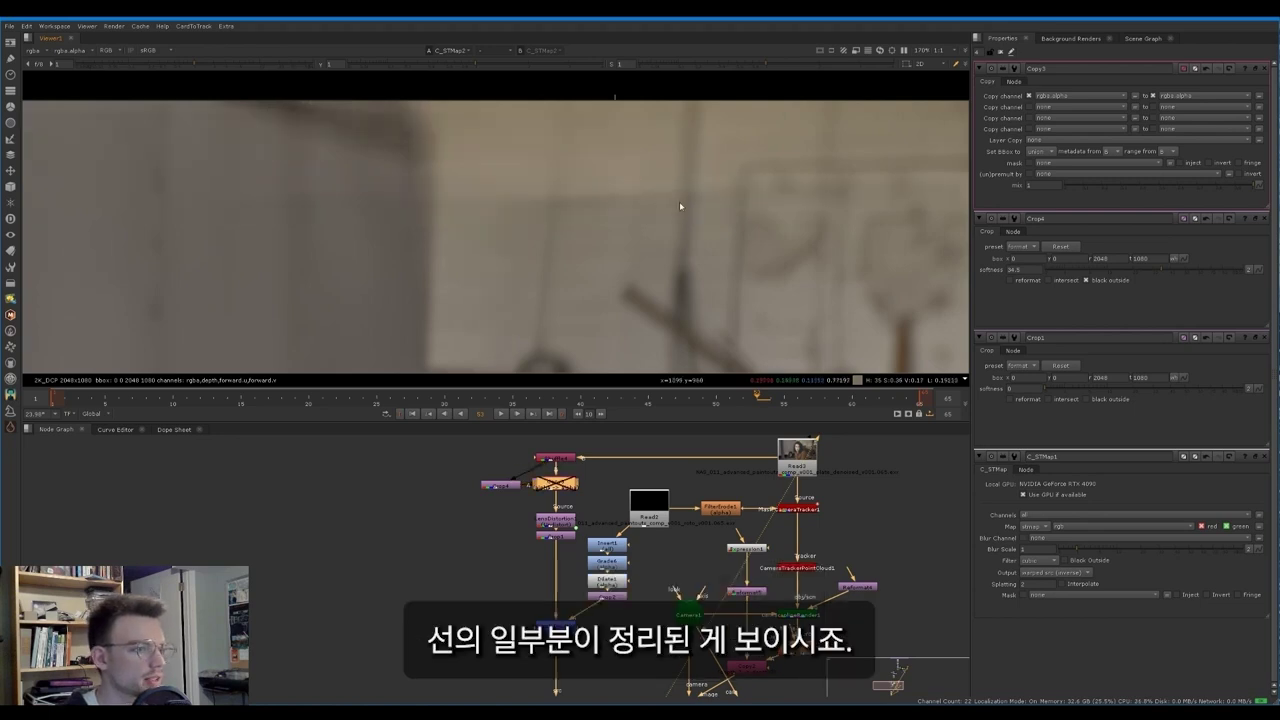
{"action": "scroll", "coordinate": [364, 113], "scroll_direction": "up", "scroll_amount": 1}
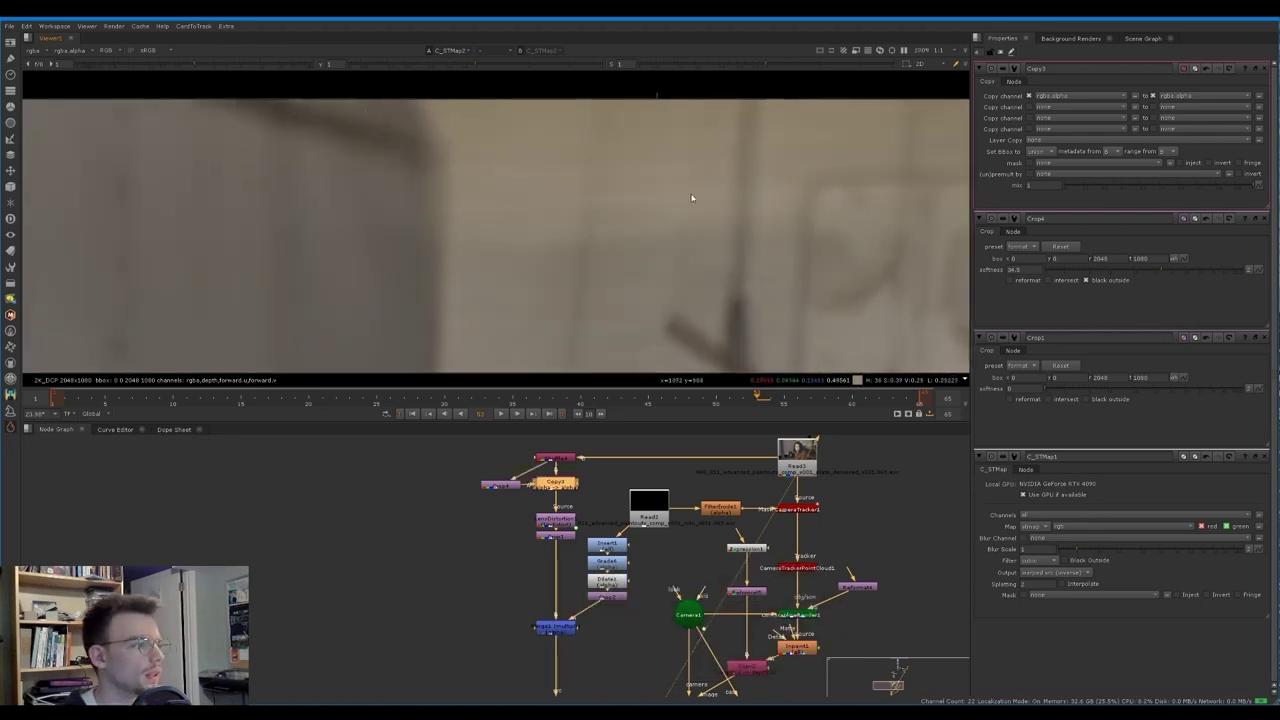
{"action": "scroll", "coordinate": [838, 144], "scroll_direction": "up", "scroll_amount": 2}
{"action": "middle_click_drag", "start_coordinate": [792, 140], "coordinate": [487, 137]}
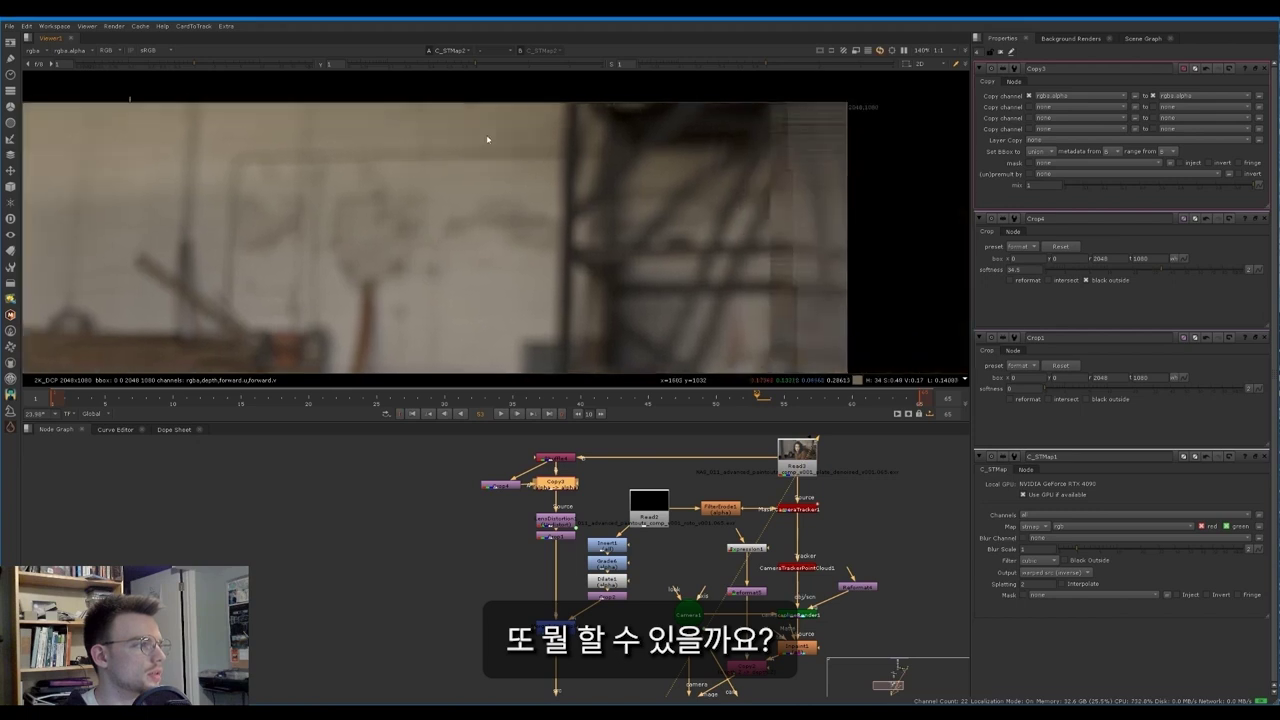
Step: Inspect the gap at the lower edge of the warped plate and check the original plate up to its last frame
{"action": "scroll", "coordinate": [673, 227], "scroll_direction": "down", "scroll_amount": 5}
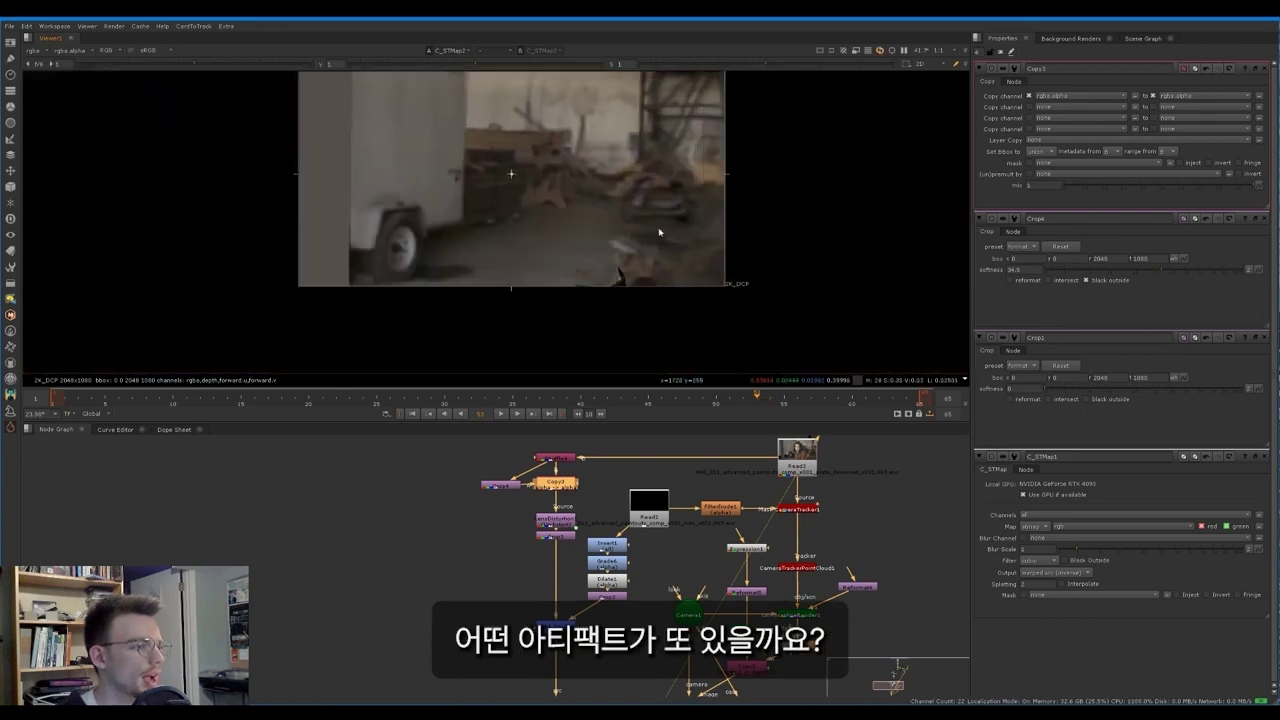
{"action": "scroll", "coordinate": [657, 232], "scroll_direction": "up", "scroll_amount": 8}
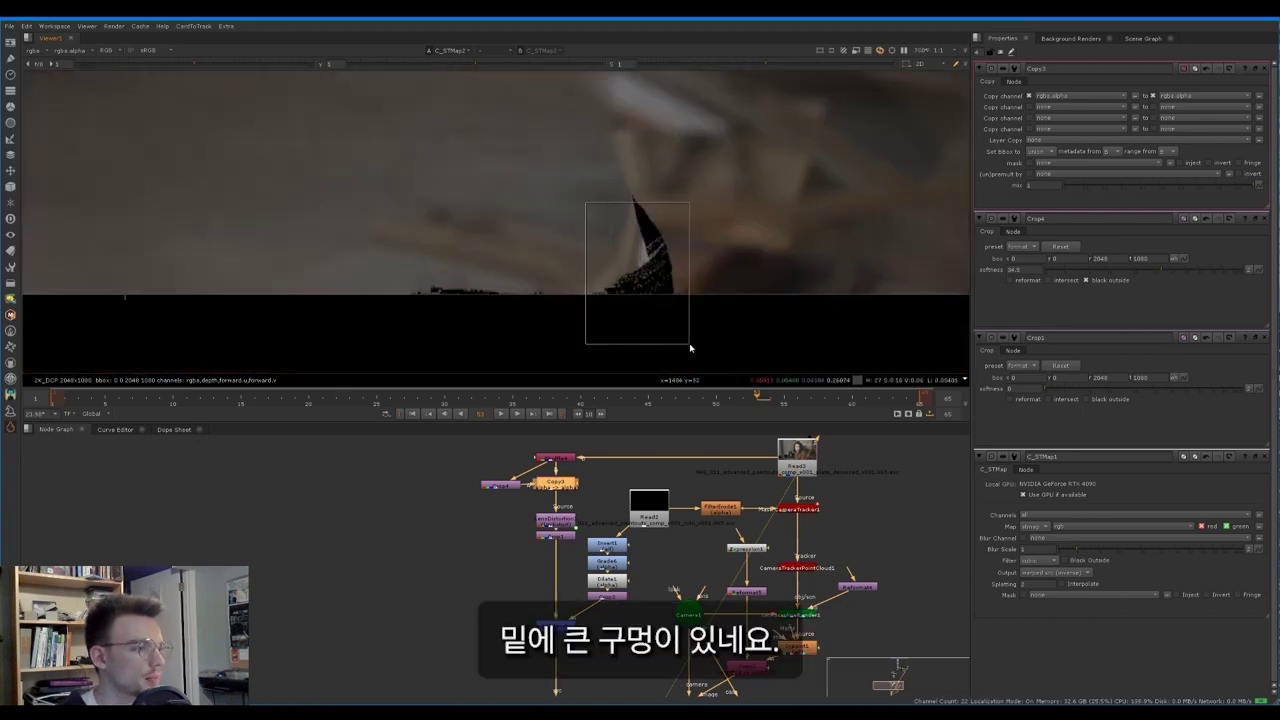
{"action": "left_click_drag", "start_coordinate": [690, 348], "coordinate": [690, 348]}
{"action": "middle_click_drag", "start_coordinate": [537, 290], "coordinate": [550, 306]}
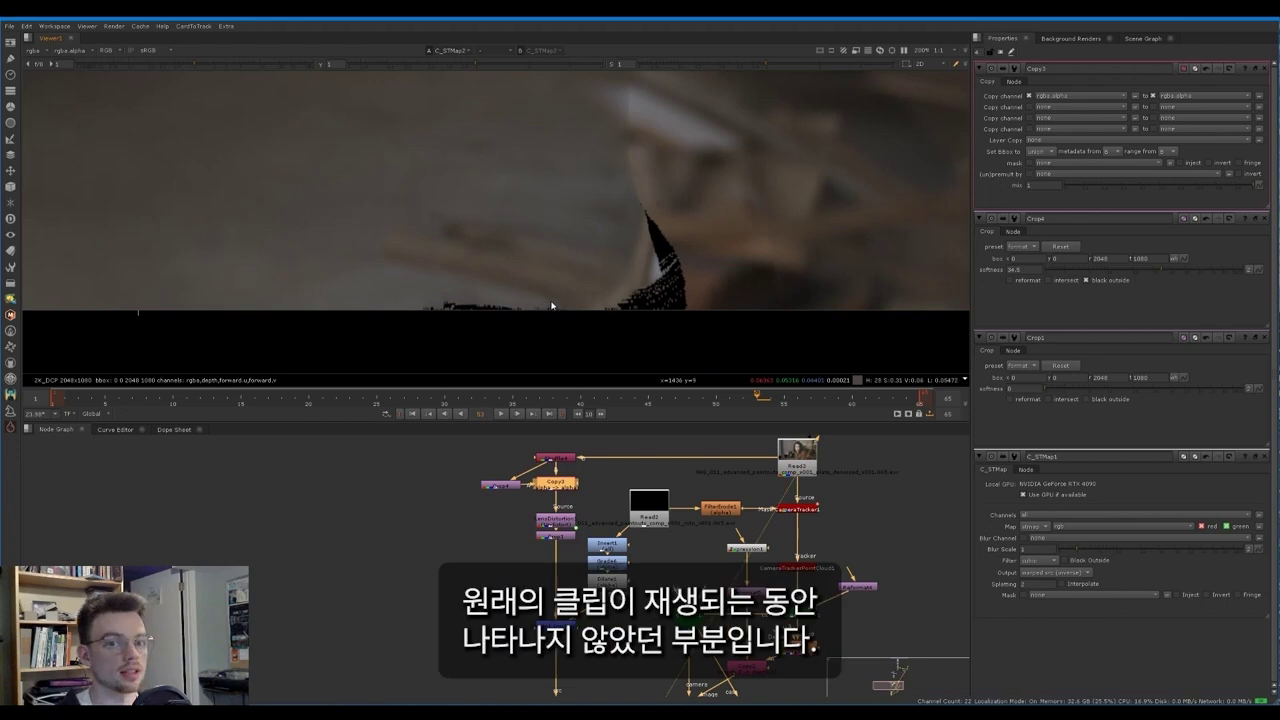
{"action": "middle_click_drag", "start_coordinate": [617, 516], "coordinate": [565, 541]}
{"action": "left_click", "coordinate": [738, 502]}
{"action": "key", "text": "1"}
{"action": "scroll", "coordinate": [570, 262], "scroll_direction": "down", "scroll_amount": 4}
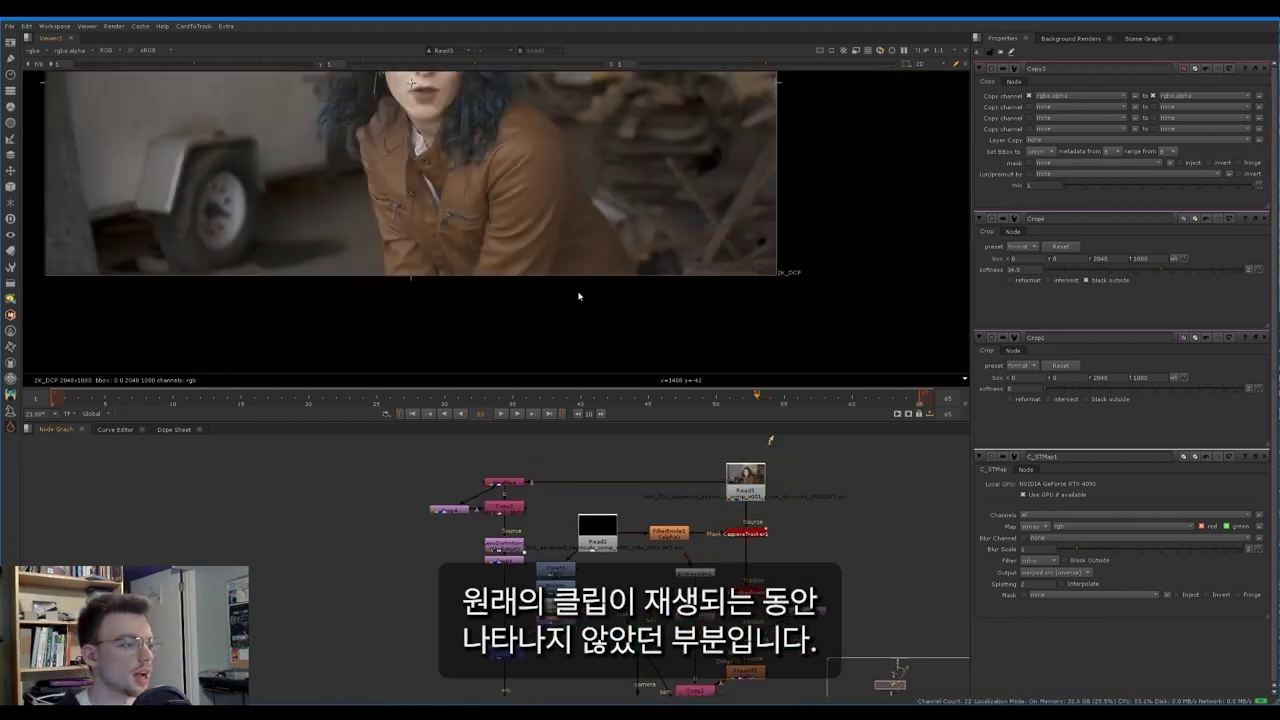
{"action": "left_click_drag", "start_coordinate": [827, 396], "coordinate": [922, 403]}
Step: View FrameHold7, move C_STMap2 down, insert an Inpaint node after FrameHold7 and choose which area it fills
{"action": "middle_click_drag", "start_coordinate": [560, 680], "coordinate": [576, 439]}
{"action": "left_click", "coordinate": [520, 547]}
{"action": "key", "text": "1"}
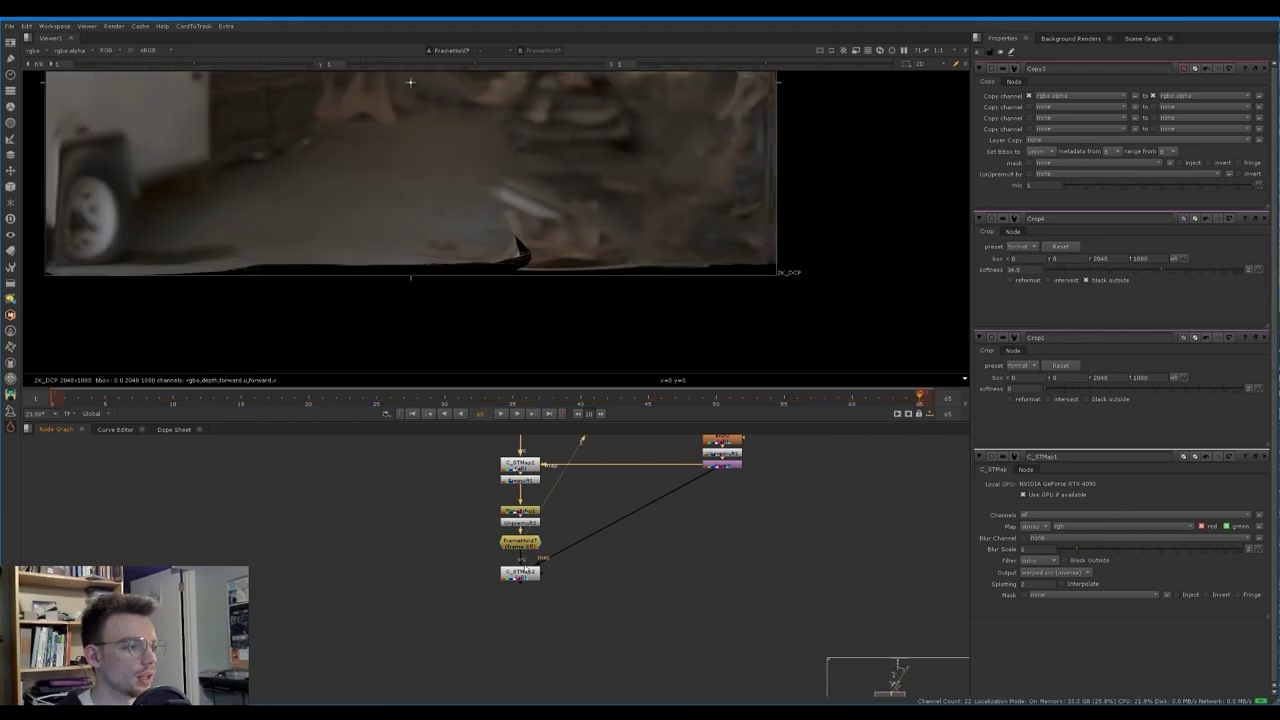
{"action": "left_click_drag", "start_coordinate": [520, 577], "coordinate": [520, 613]}
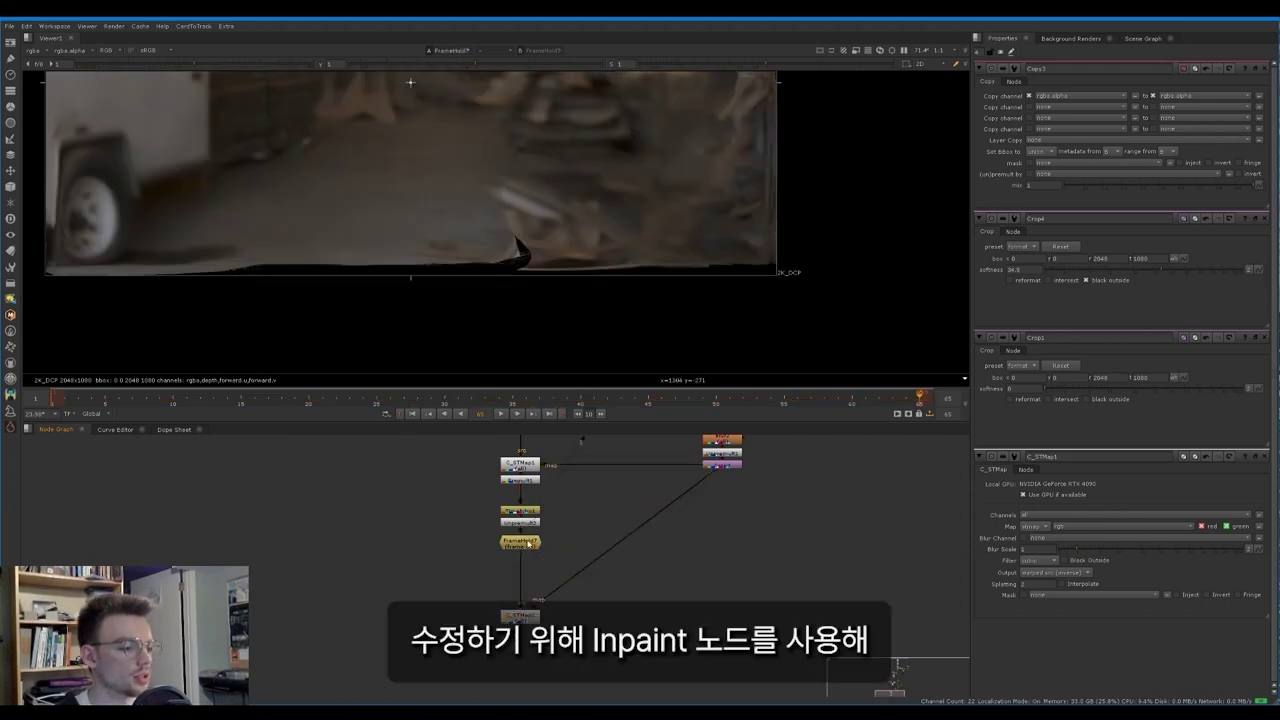
{"action": "left_click", "coordinate": [520, 543]}
{"action": "key", "text": "Tab"}
{"action": "type", "text": "inpaint"}
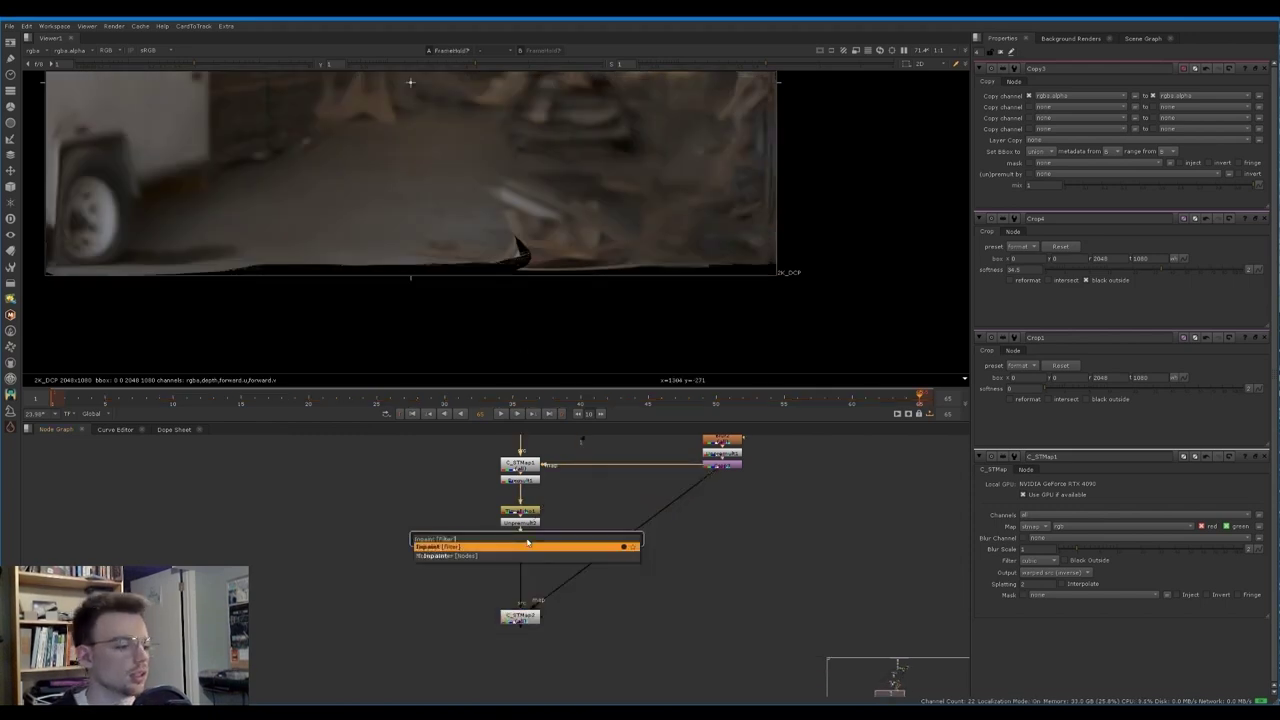
{"action": "key", "text": "Return"}
{"action": "left_click", "coordinate": [1045, 138]}
{"action": "left_click", "coordinate": [1060, 149]}
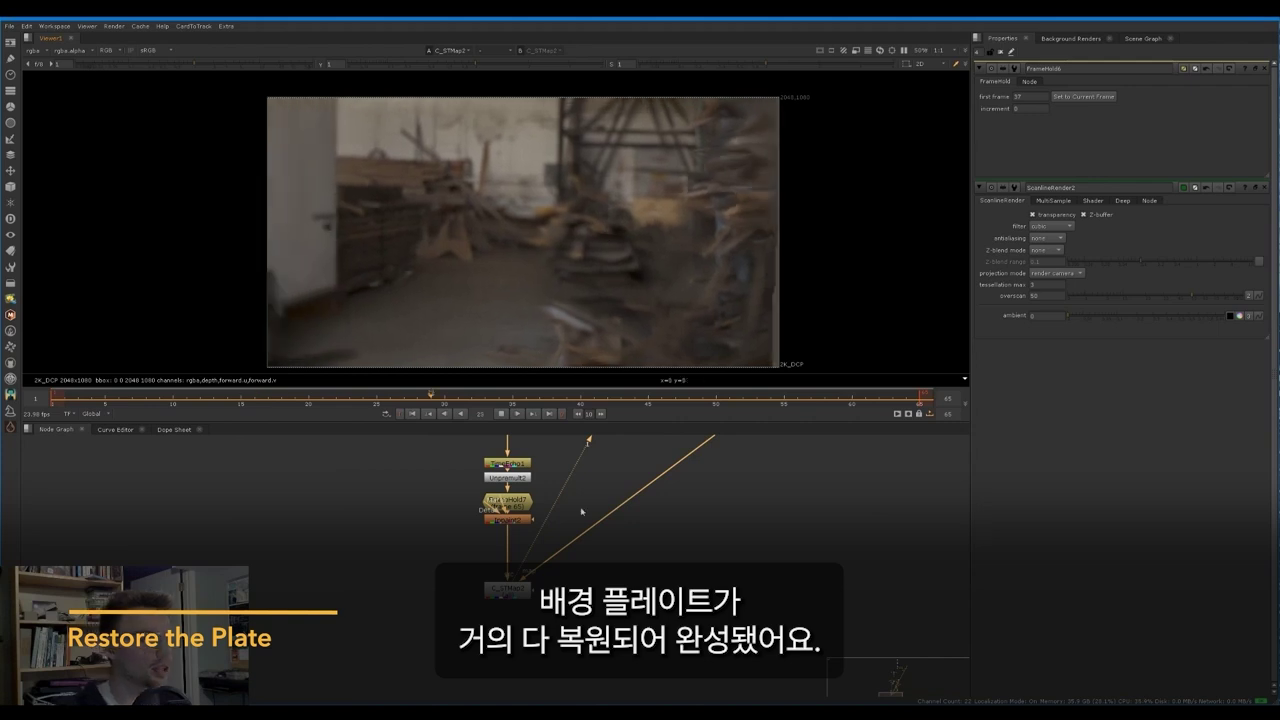
Step: Compare the restored C_STMap2 background with the original plate, checking the weak areas at the frame edges
{"action": "scroll", "coordinate": [598, 514], "scroll_direction": "down", "scroll_amount": 2}
{"action": "scroll", "coordinate": [638, 563], "scroll_direction": "down", "scroll_amount": 2}
{"action": "middle_click_drag", "start_coordinate": [658, 473], "coordinate": [594, 621]}
{"action": "scroll", "coordinate": [603, 598], "scroll_direction": "down", "scroll_amount": 2}
{"action": "left_click", "coordinate": [625, 486]}
{"action": "key", "text": "1"}
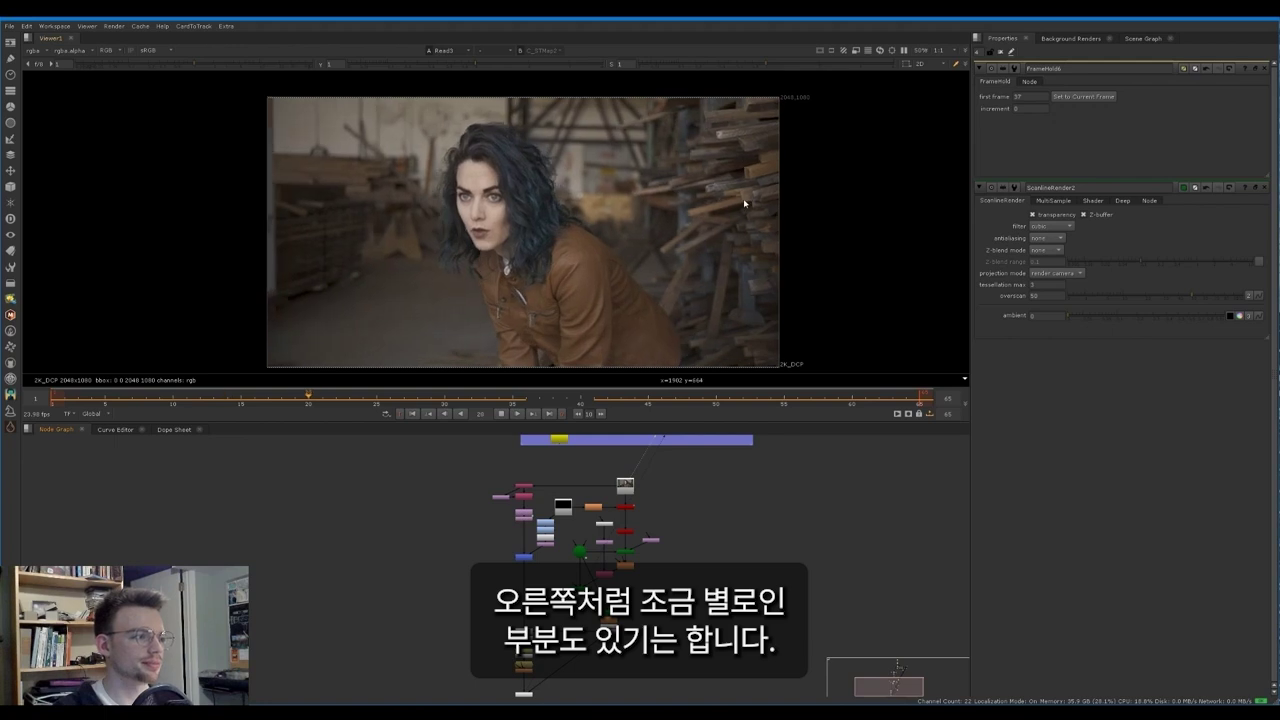
{"action": "key", "text": "1"}
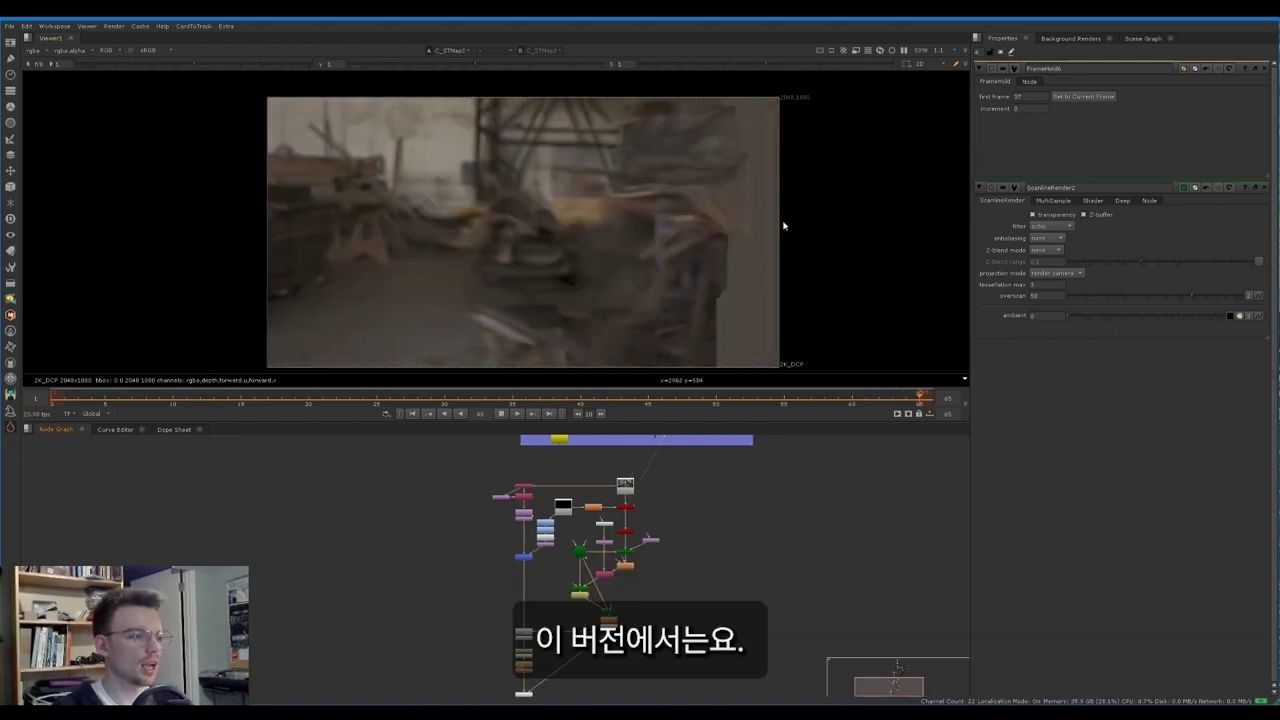
{"action": "key", "text": "2"}
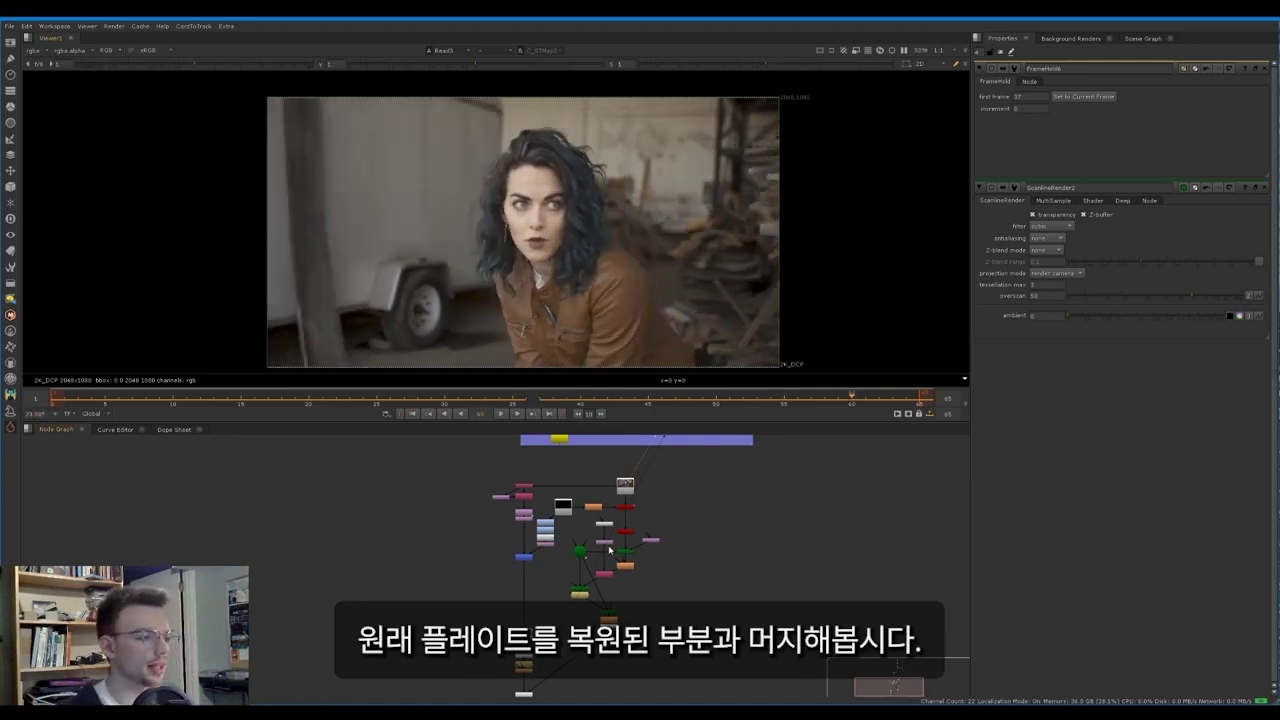
Step: View the C_STMap2 output, go to frame 36 and check it against the original plate there
{"action": "middle_click_drag", "start_coordinate": [522, 697], "coordinate": [552, 583]}
{"action": "scroll", "coordinate": [553, 583], "scroll_direction": "up", "scroll_amount": 1}
{"action": "left_click", "coordinate": [553, 583]}
{"action": "key", "text": "1"}
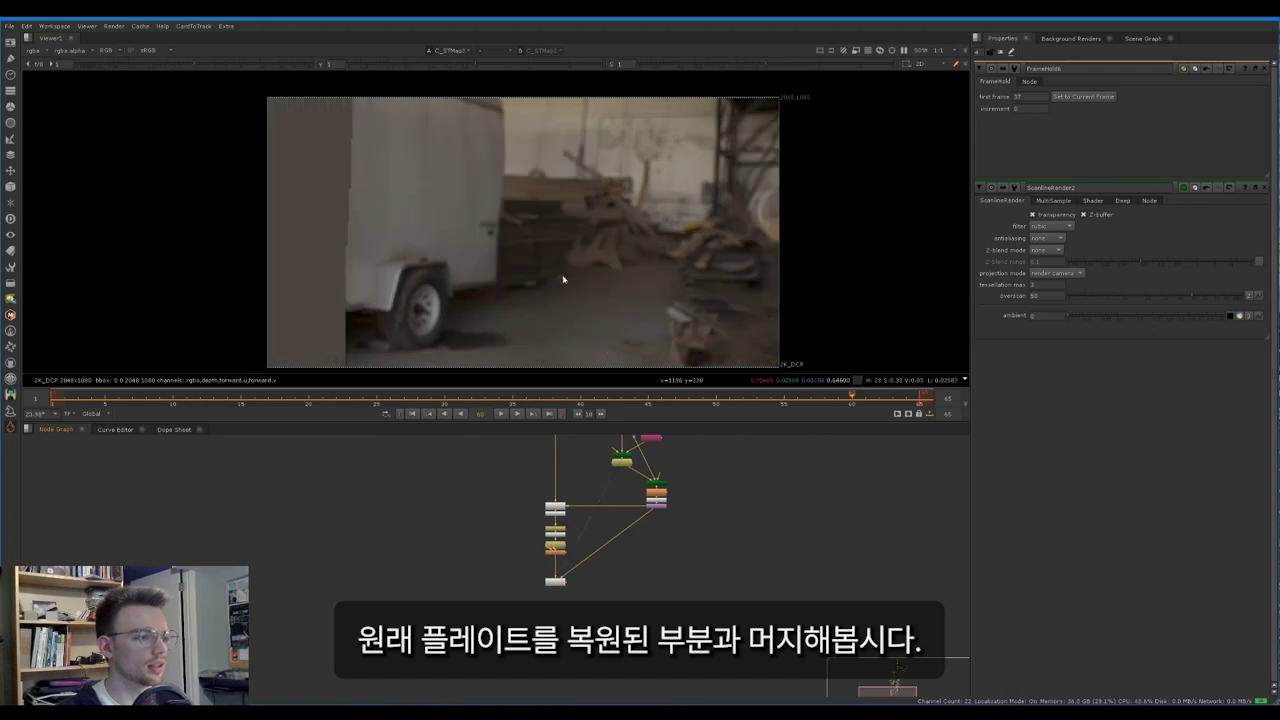
{"action": "left_click_drag", "start_coordinate": [794, 397], "coordinate": [526, 397]}
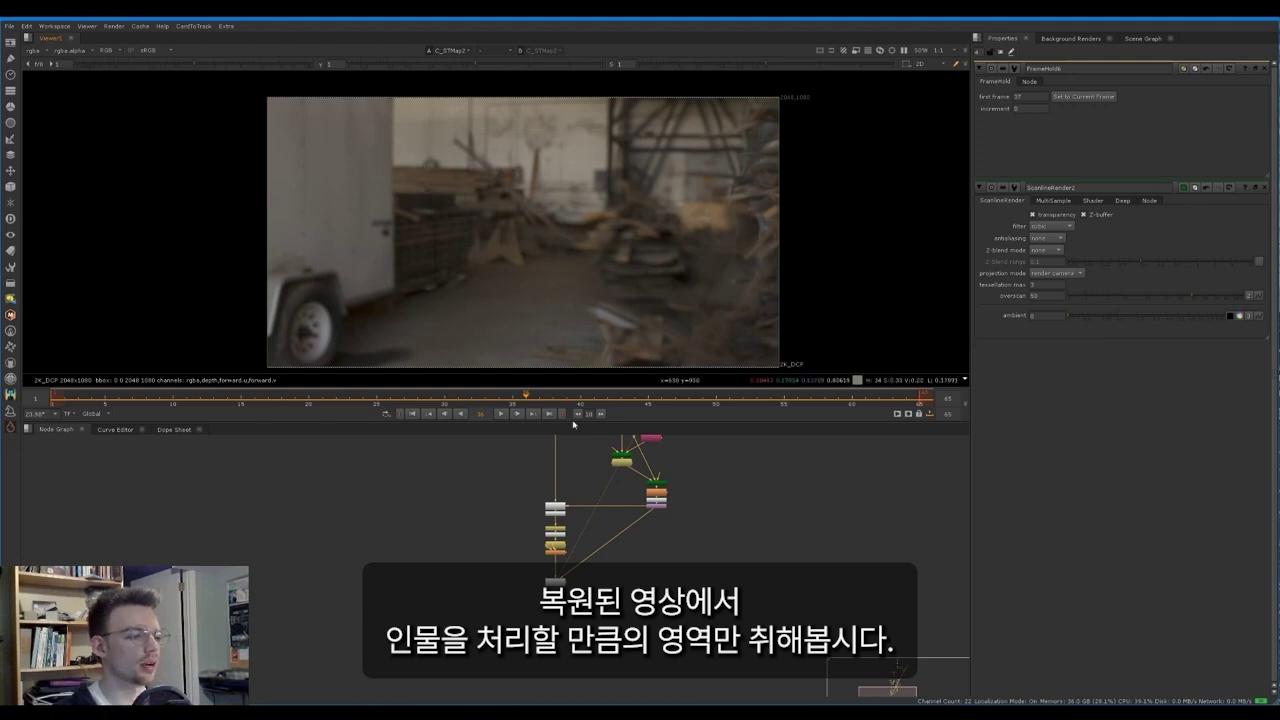
{"action": "key", "text": "2"}
{"action": "key", "text": "1"}
Step: Add a Copy node, connect its A input to the Crop below Dilate1 and view that matte branch
{"action": "scroll", "coordinate": [559, 611], "scroll_direction": "up", "scroll_amount": 3}
{"action": "middle_click_drag", "start_coordinate": [608, 563], "coordinate": [532, 656]}
{"action": "key", "text": "k"}
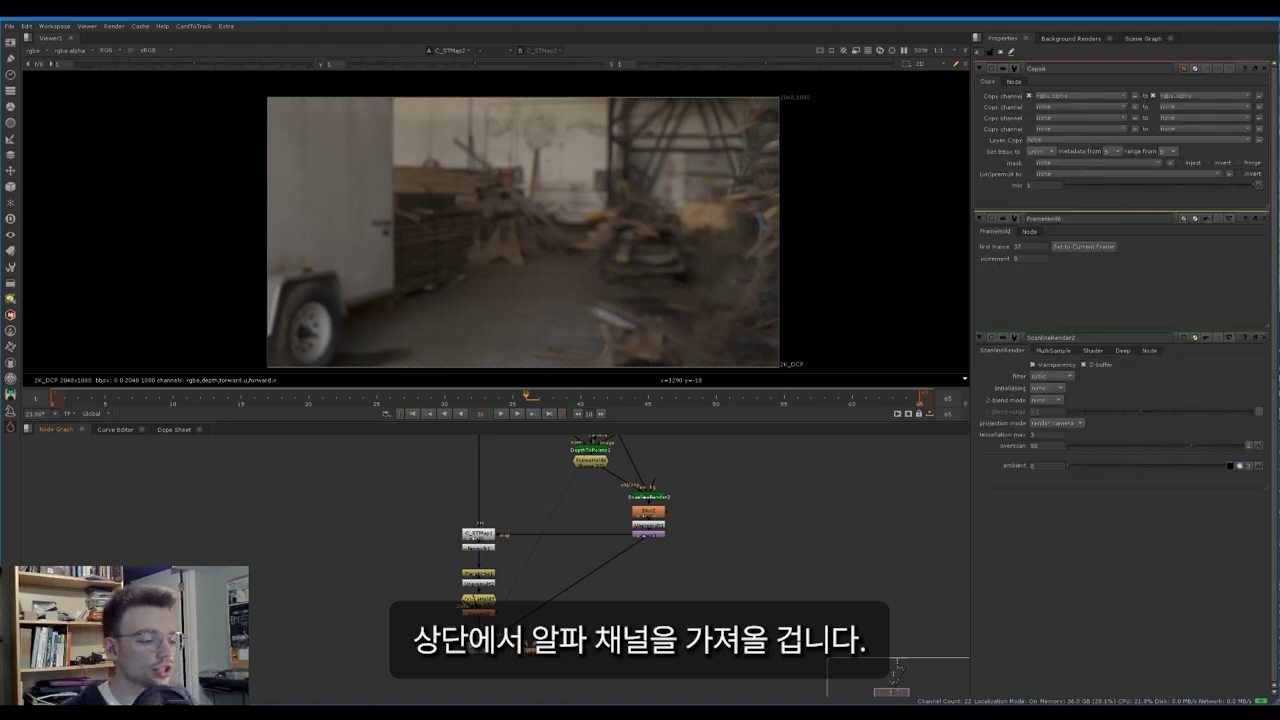
{"action": "scroll", "coordinate": [534, 656], "scroll_direction": "down", "scroll_amount": 2}
{"action": "left_click_drag", "start_coordinate": [536, 653], "coordinate": [542, 468]}
{"action": "middle_click_drag", "start_coordinate": [544, 470], "coordinate": [537, 522]}
{"action": "scroll", "coordinate": [537, 520], "scroll_direction": "up", "scroll_amount": 3}
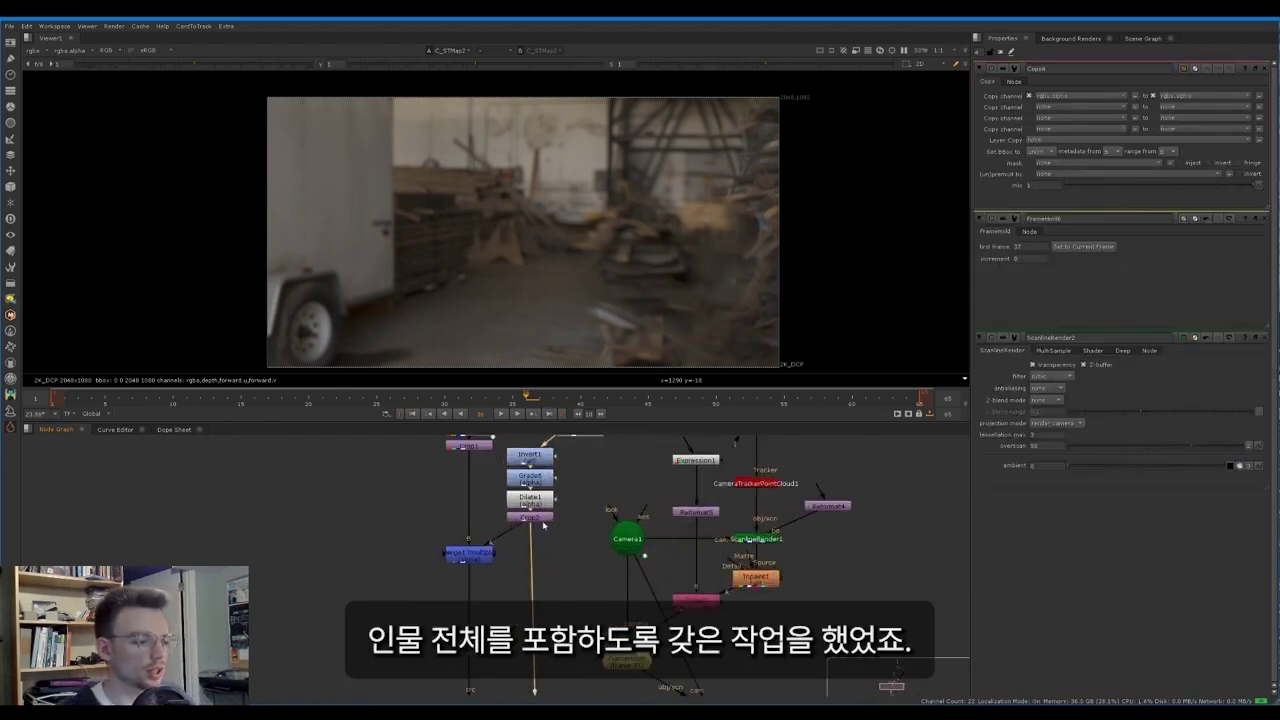
{"action": "left_click", "coordinate": [542, 520]}
{"action": "key", "text": "1"}
Step: Connect C_STMap2 to the B input of Copy4, view the Copy node and check its alpha over several frames
{"action": "middle_click_drag", "start_coordinate": [569, 571], "coordinate": [528, 440]}
{"action": "middle_click_drag", "start_coordinate": [568, 690], "coordinate": [560, 530]}
{"action": "left_click", "coordinate": [527, 606]}
{"action": "key", "text": "1"}
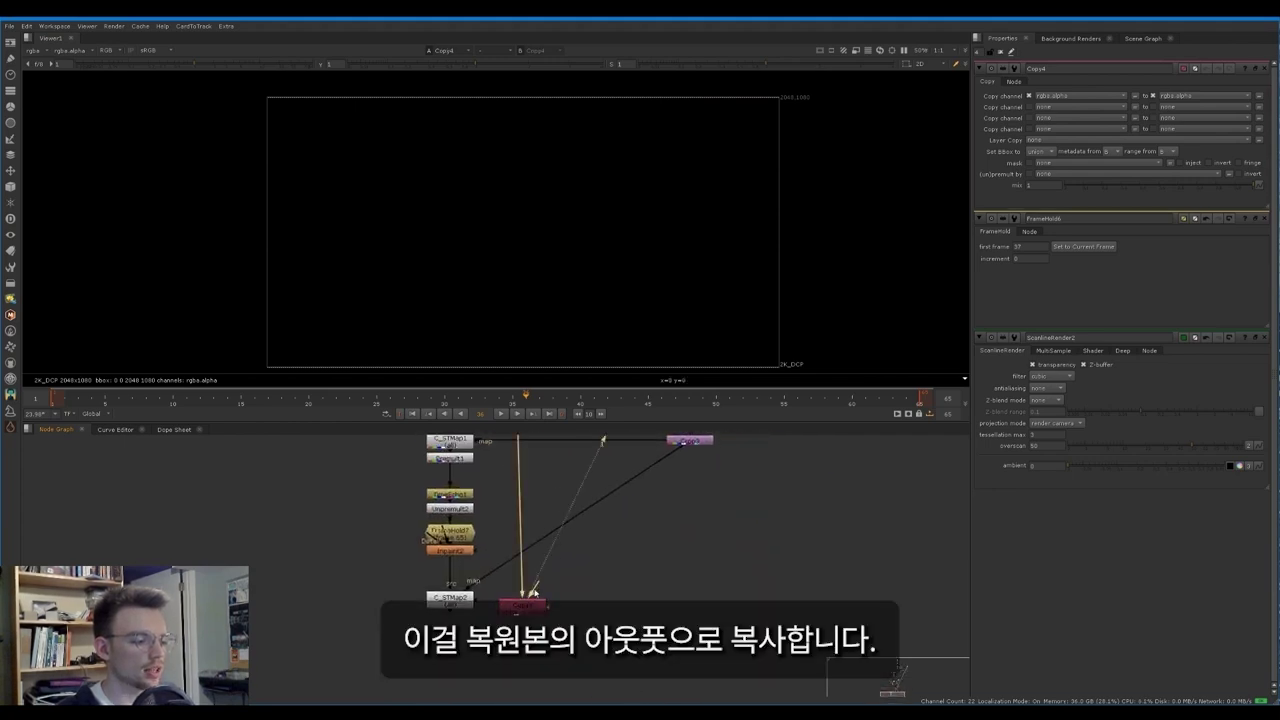
{"action": "left_click_drag", "start_coordinate": [452, 600], "coordinate": [517, 601]}
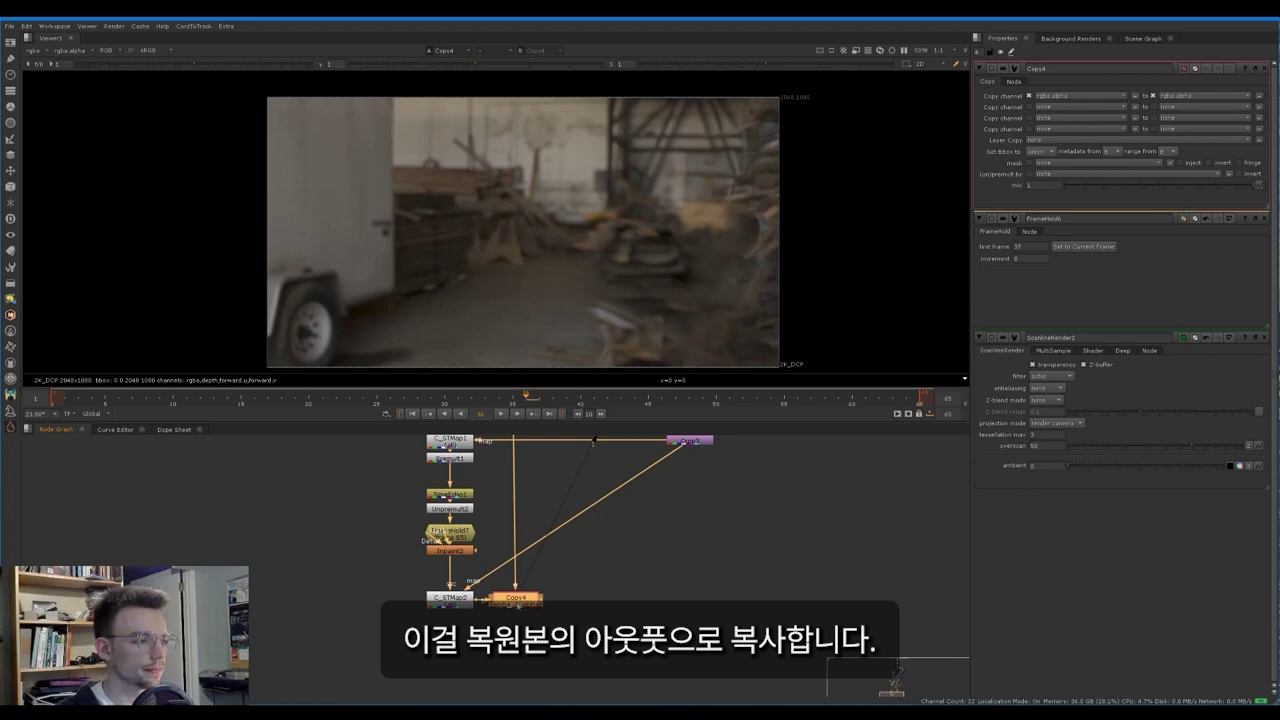
{"action": "key", "text": "l"}
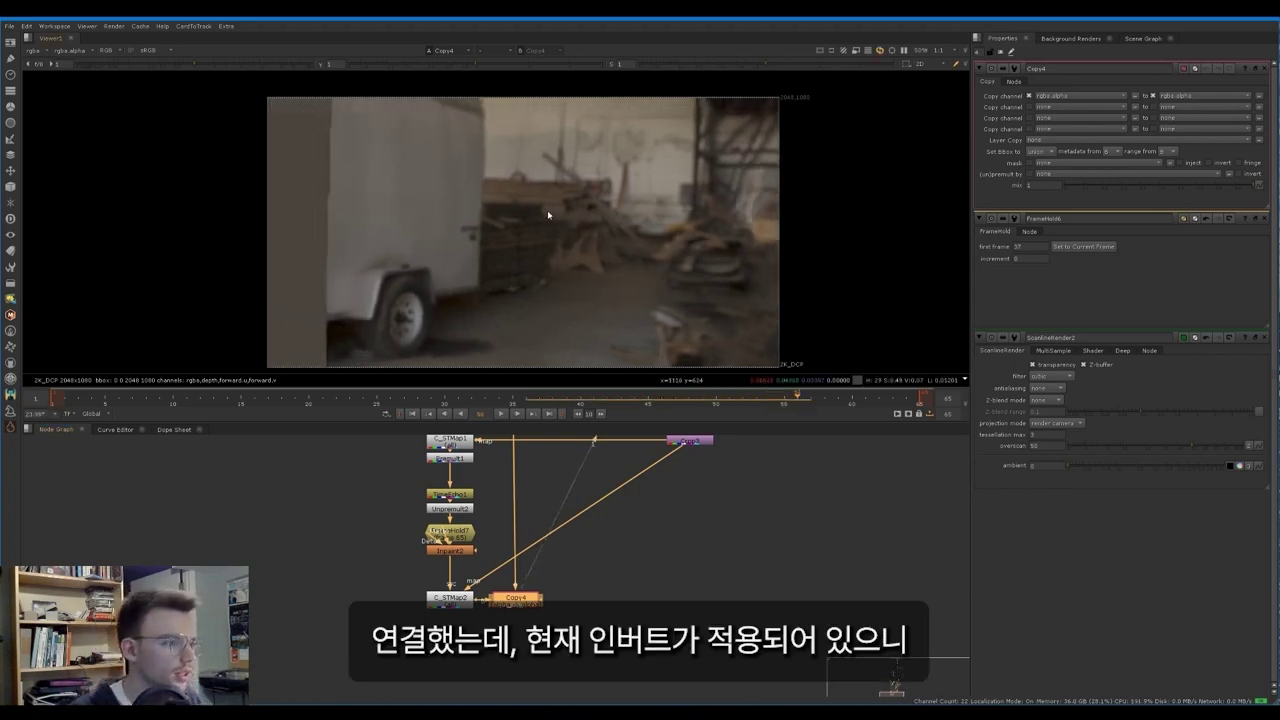
{"action": "key", "text": "a"}
{"action": "key", "text": "a"}
Step: Insert an Invert node directly below Copy4, view it and set its channels to alpha
{"action": "left_click_drag", "start_coordinate": [516, 597], "coordinate": [533, 623]}
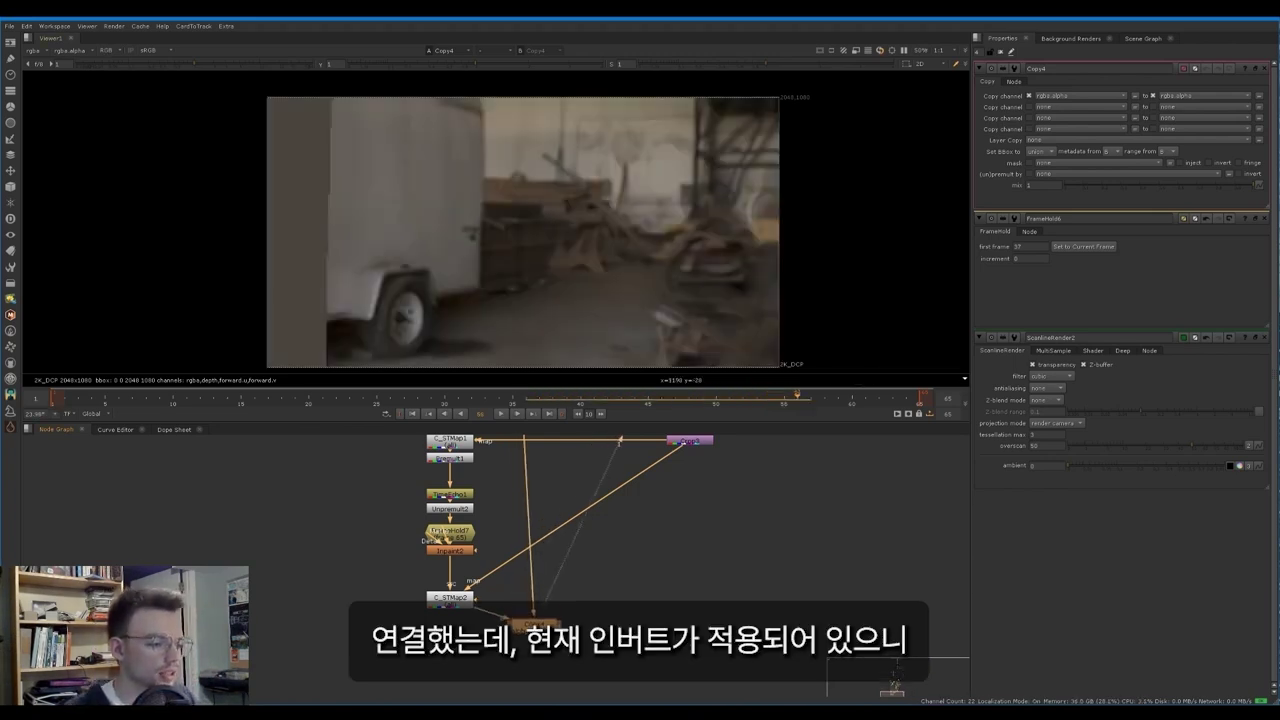
{"action": "left_click", "coordinate": [507, 587]}
{"action": "key", "text": "Tab"}
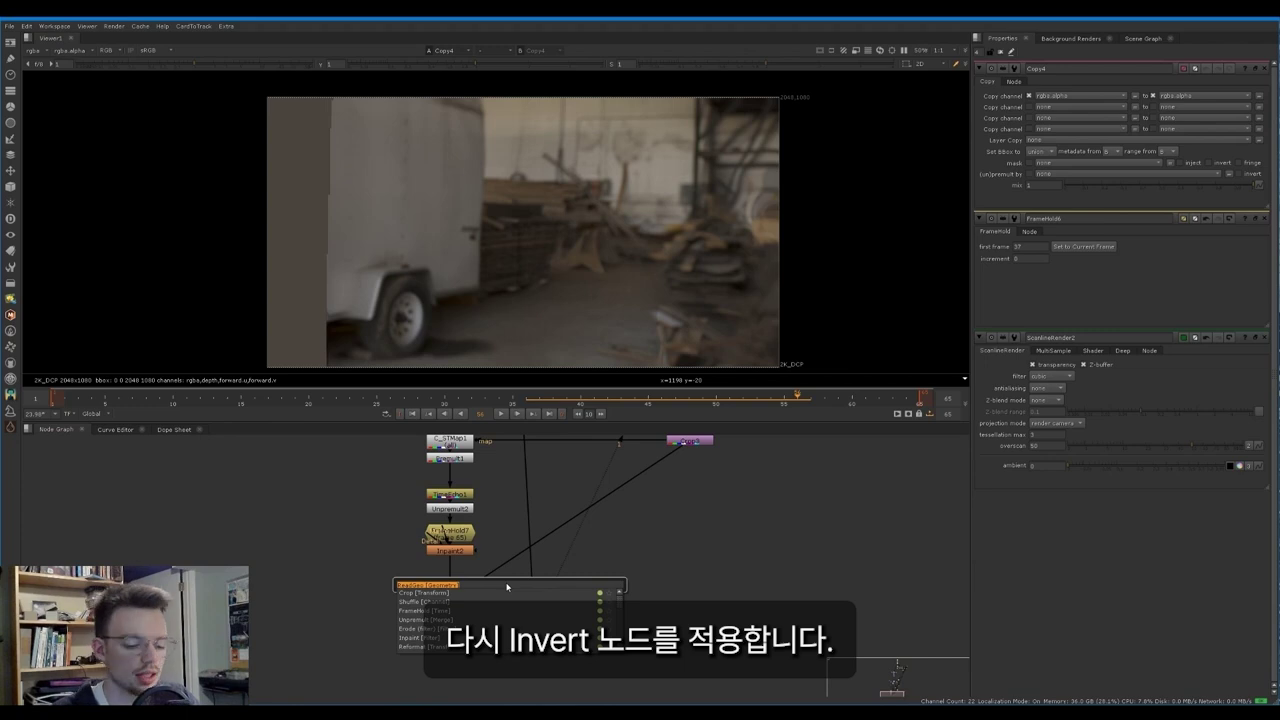
{"action": "type", "text": "inv"}
{"action": "key", "text": "Return"}
{"action": "left_click_drag", "start_coordinate": [500, 582], "coordinate": [544, 665]}
{"action": "left_click_drag", "start_coordinate": [537, 629], "coordinate": [534, 603]}
{"action": "left_click_drag", "start_coordinate": [546, 660], "coordinate": [530, 634]}
{"action": "key", "text": "1"}
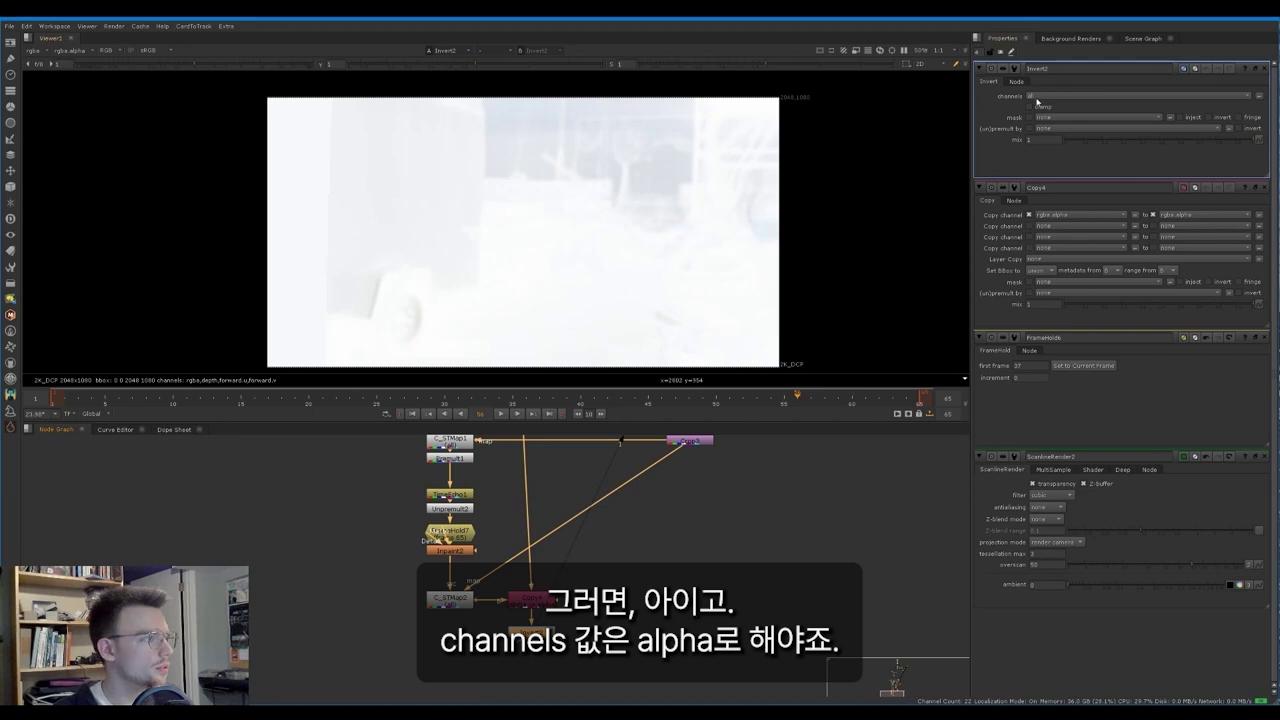
{"action": "left_click", "coordinate": [1037, 97]}
{"action": "left_click", "coordinate": [1054, 152]}
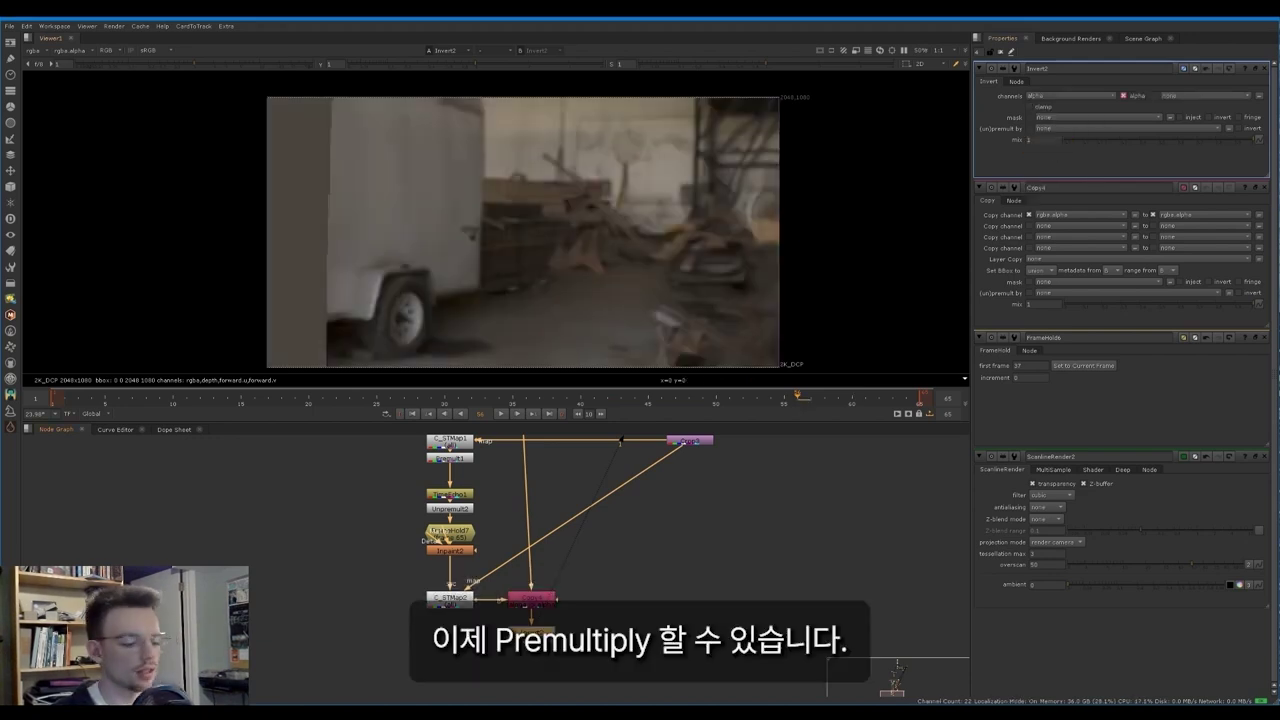
Step: Add a Premult node after the Invert and play back the resulting patch
{"action": "key", "text": "Tab"}
{"action": "type", "text": "pre"}
{"action": "key", "text": "Return"}
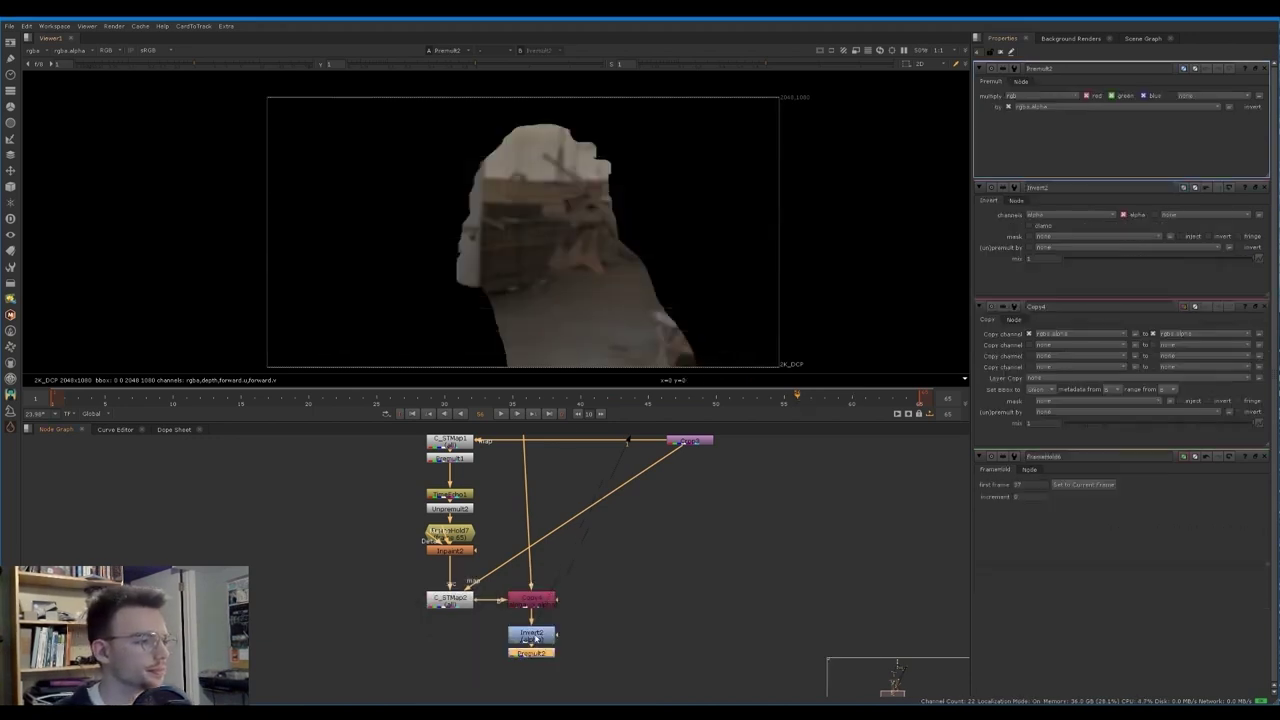
{"action": "key", "text": "l"}
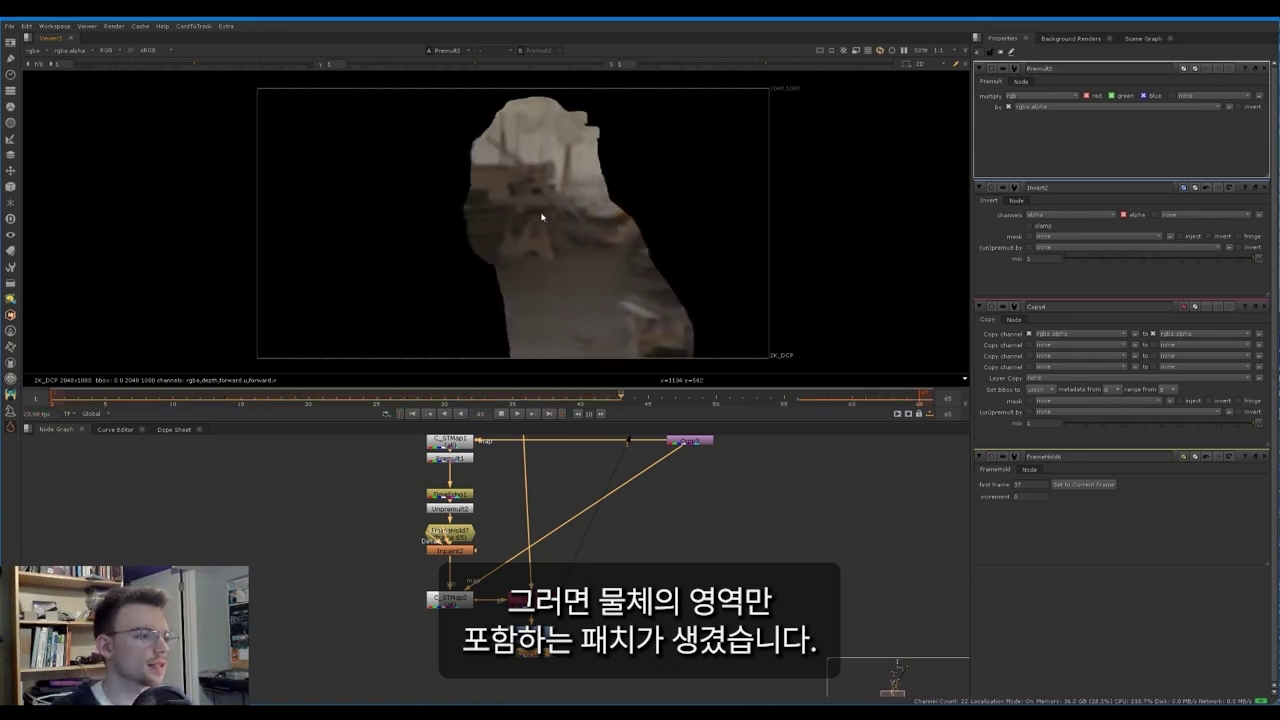
{"action": "key", "text": "k"}
Step: Add a Merge node for the premultiplied patch, connect its B input to the original plate and move it aside
{"action": "left_click", "coordinate": [607, 661]}
{"action": "key", "text": "m"}
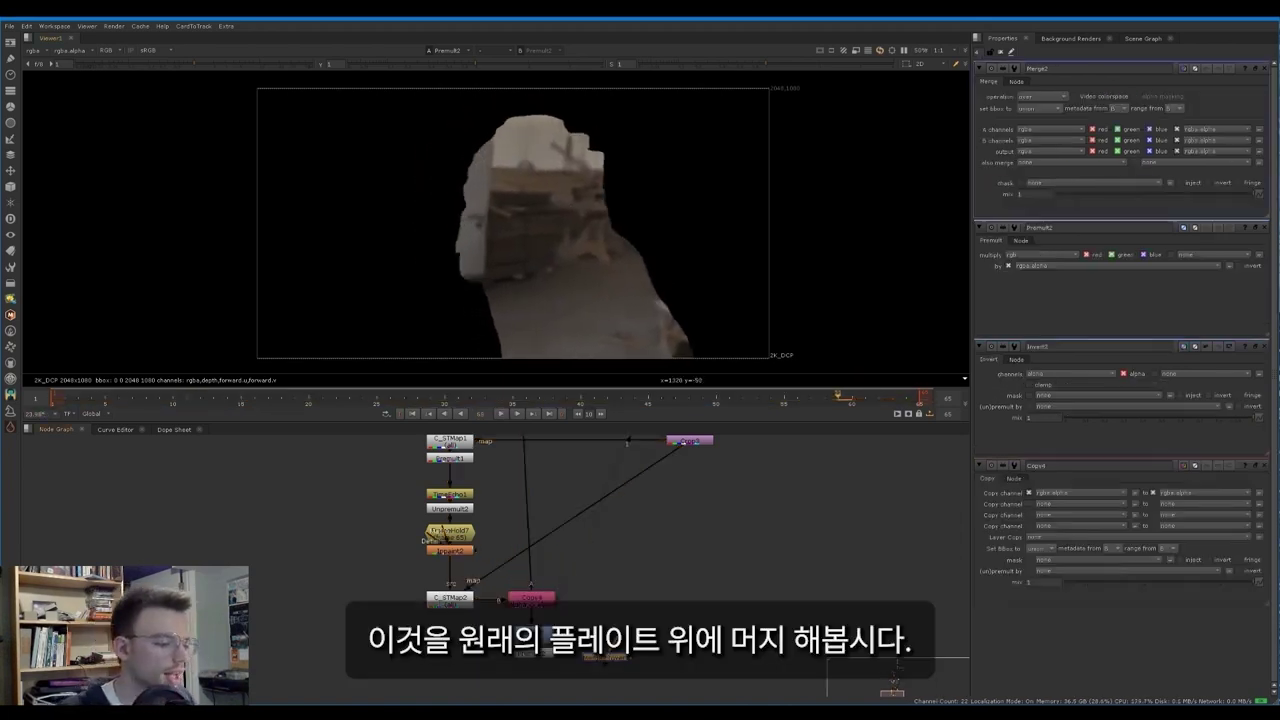
{"action": "scroll", "coordinate": [550, 665], "scroll_direction": "down", "scroll_amount": 5}
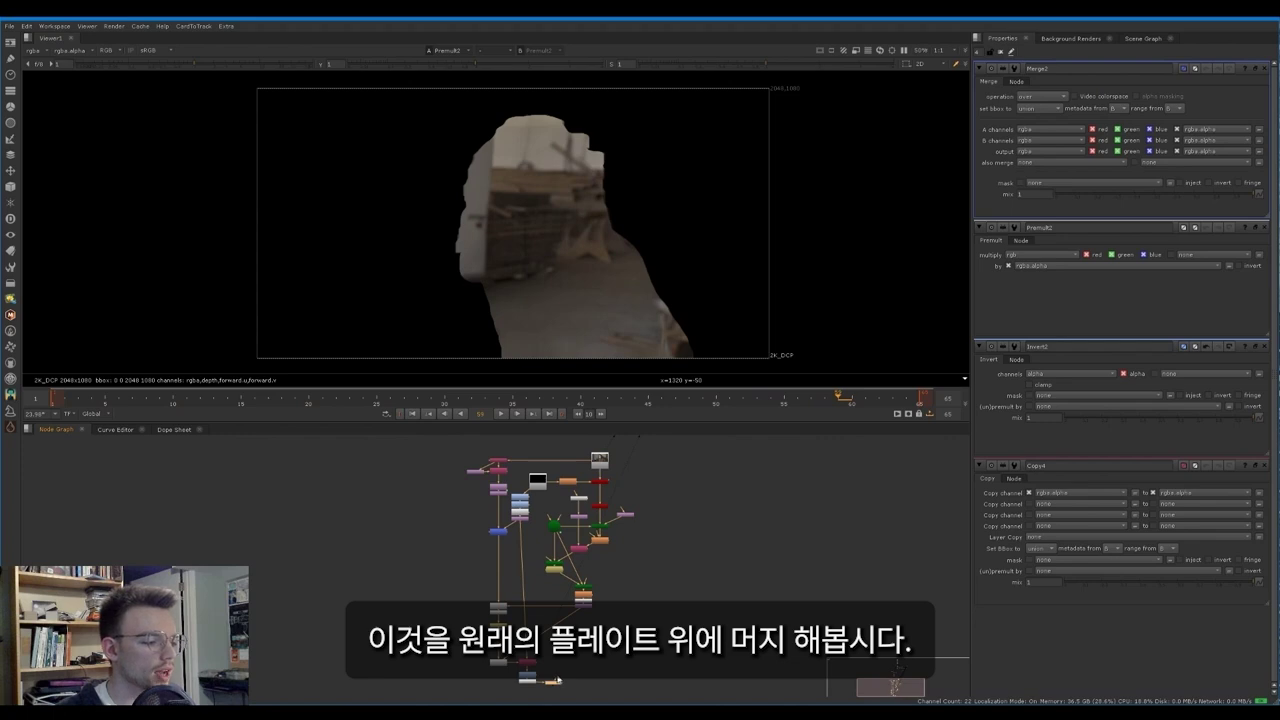
{"action": "left_click_drag", "start_coordinate": [557, 680], "coordinate": [597, 469]}
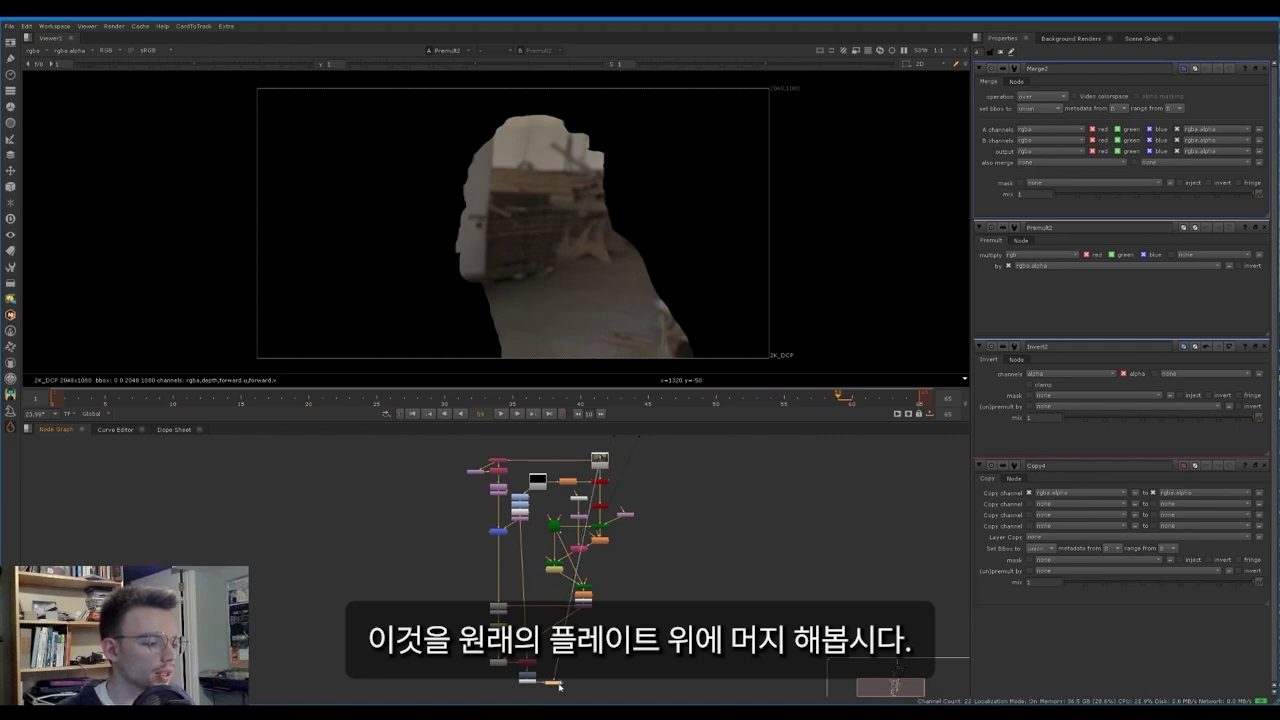
{"action": "left_click_drag", "start_coordinate": [556, 683], "coordinate": [708, 684]}
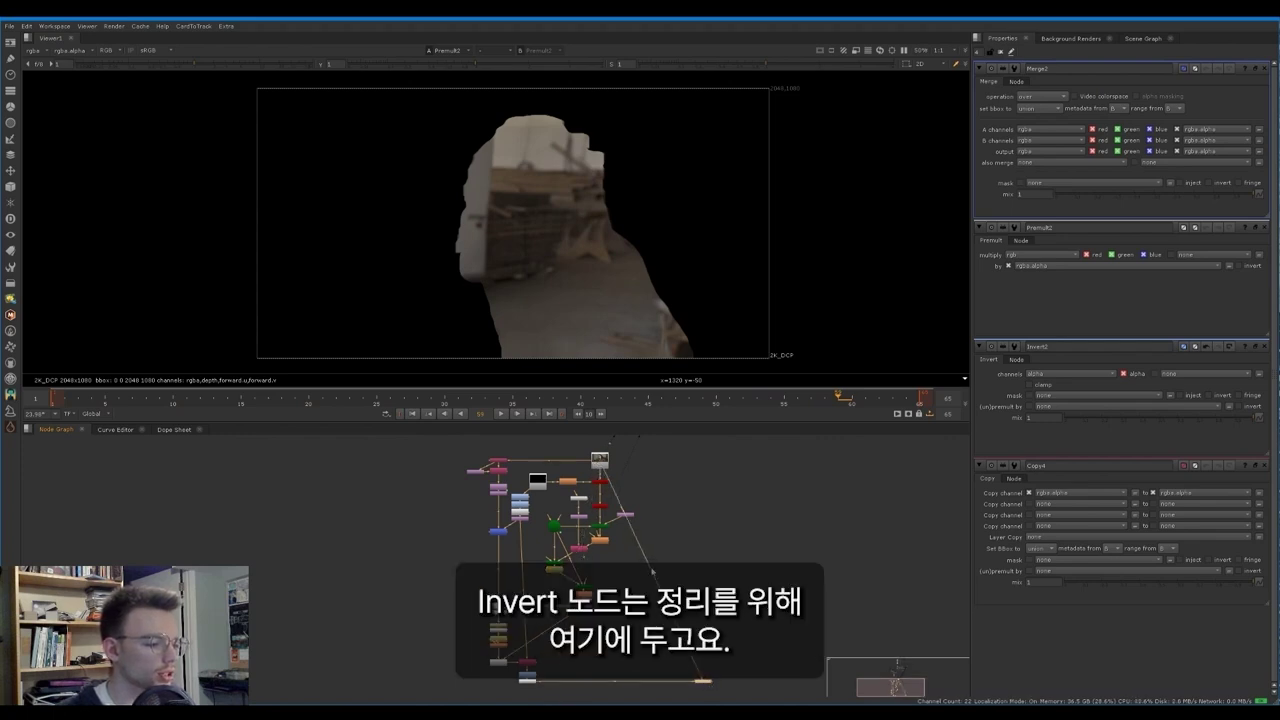
Step: Route the Merge's plate connection through a Dot beside the original plate, tidy the patch nodes, view Merge2 and play it
{"action": "left_click_drag", "start_coordinate": [654, 570], "coordinate": [700, 464], "text": "ctrl"}
{"action": "middle_click_drag", "start_coordinate": [541, 653], "coordinate": [544, 594]}
{"action": "mouse_move", "coordinate": [544, 594]}
{"action": "left_mouse_down"}
{"action": "mouse_move", "coordinate": [518, 630]}
{"action": "mouse_move", "coordinate": [524, 607]}
{"action": "left_mouse_up"}
{"action": "left_click", "coordinate": [705, 622]}
{"action": "key", "text": "1"}
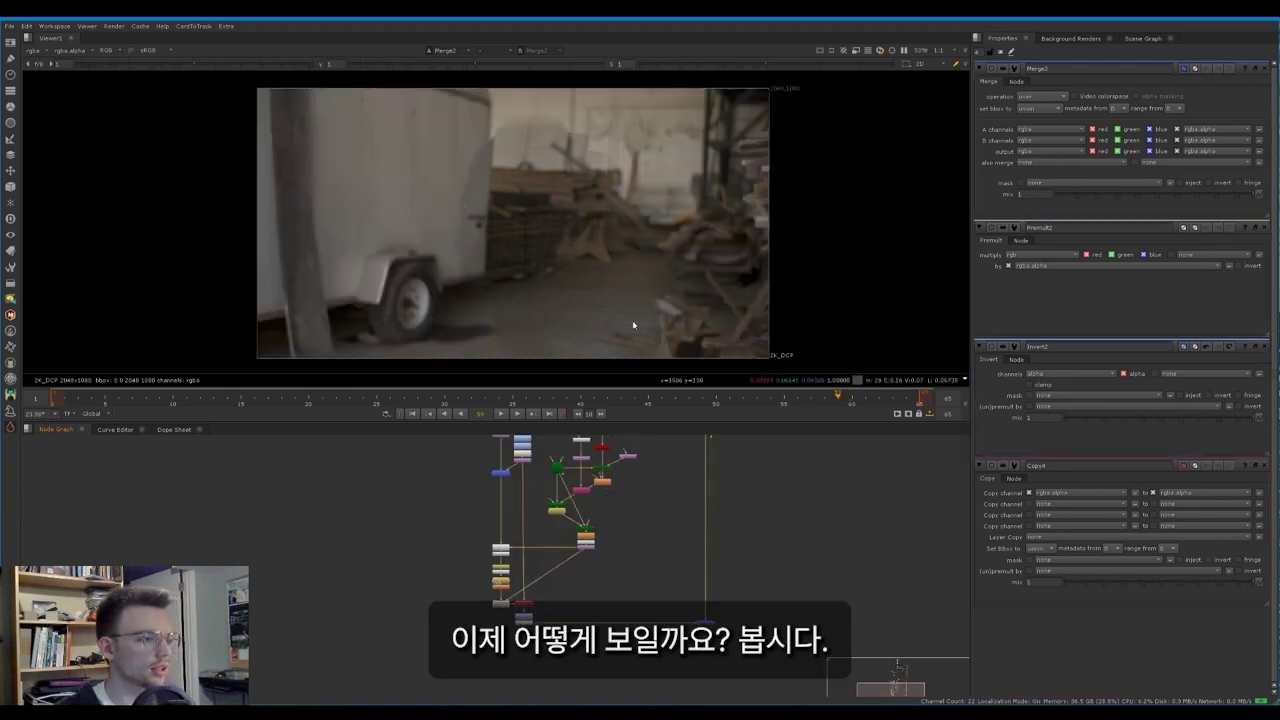
{"action": "key", "text": "l"}
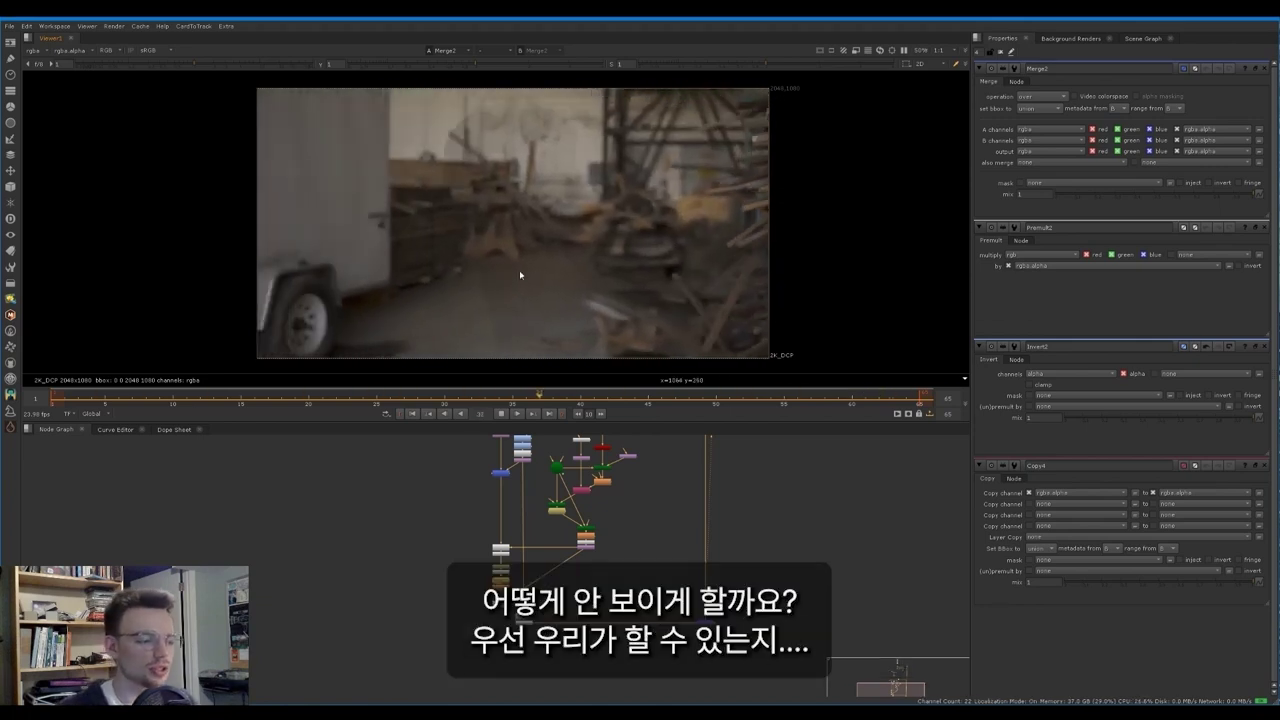
Step: Inspect the patch edge in the merged result and insert an Erode (filter) node between the Invert and the Premult
{"action": "scroll", "coordinate": [457, 202], "scroll_direction": "up", "scroll_amount": 5}
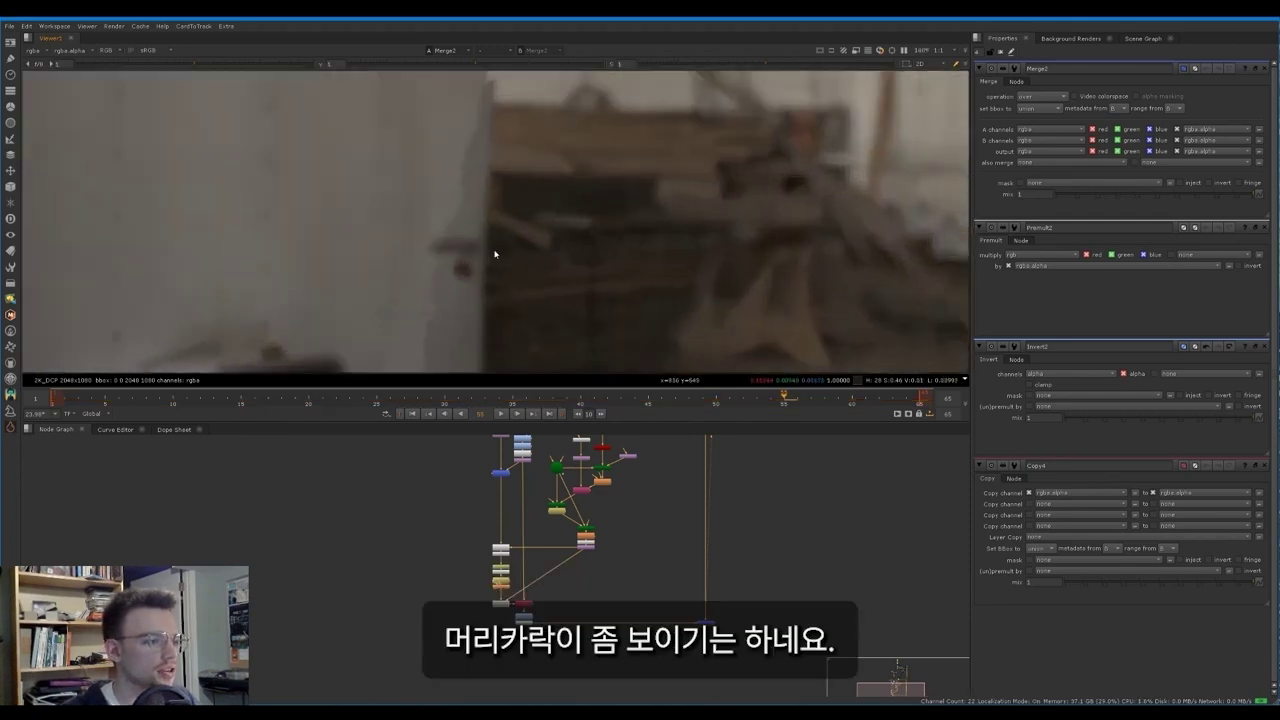
{"action": "scroll", "coordinate": [494, 254], "scroll_direction": "down", "scroll_amount": 4}
{"action": "scroll", "coordinate": [437, 533], "scroll_direction": "up", "scroll_amount": 3}
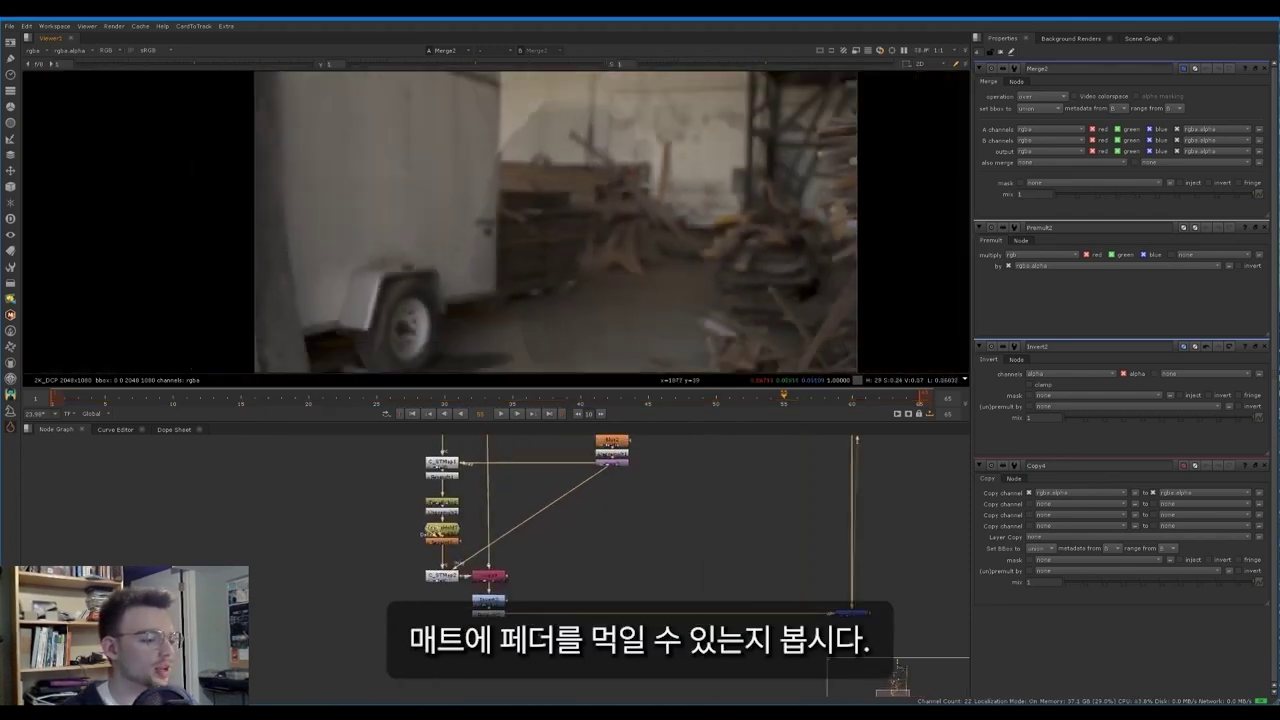
{"action": "middle_click_drag", "start_coordinate": [499, 617], "coordinate": [495, 596]}
{"action": "left_click", "coordinate": [494, 595]}
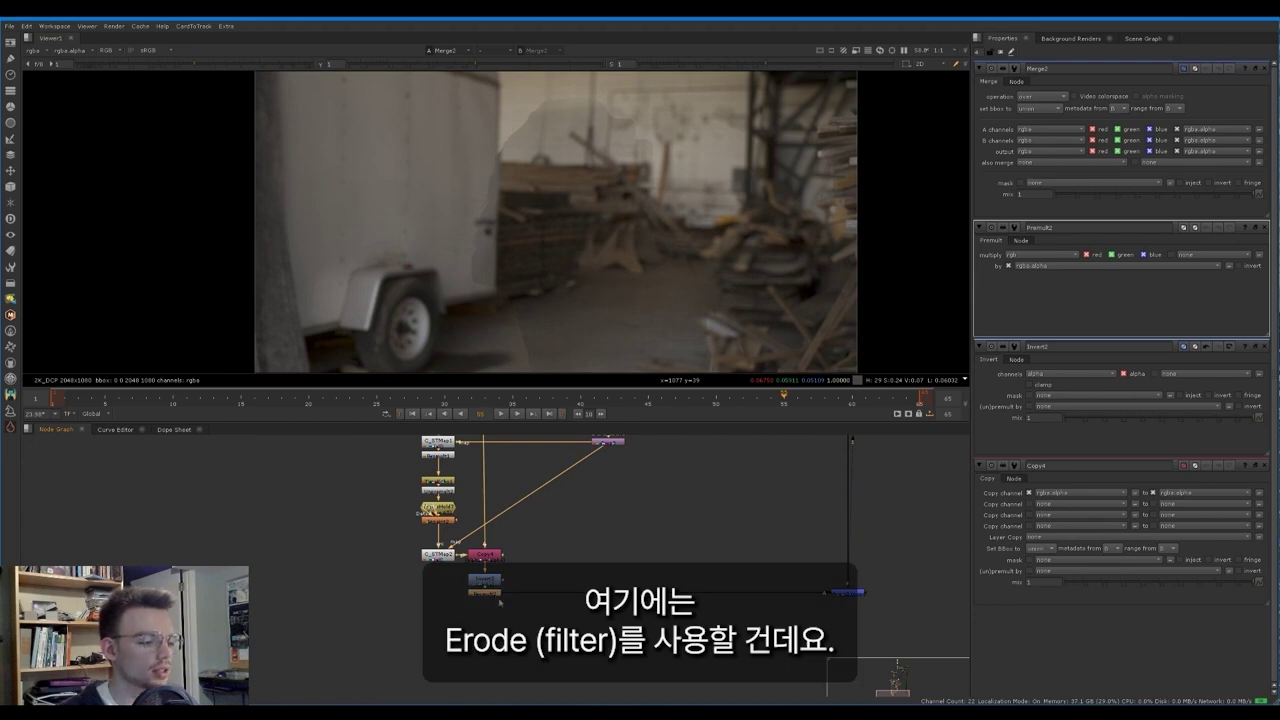
{"action": "left_click", "coordinate": [500, 600]}
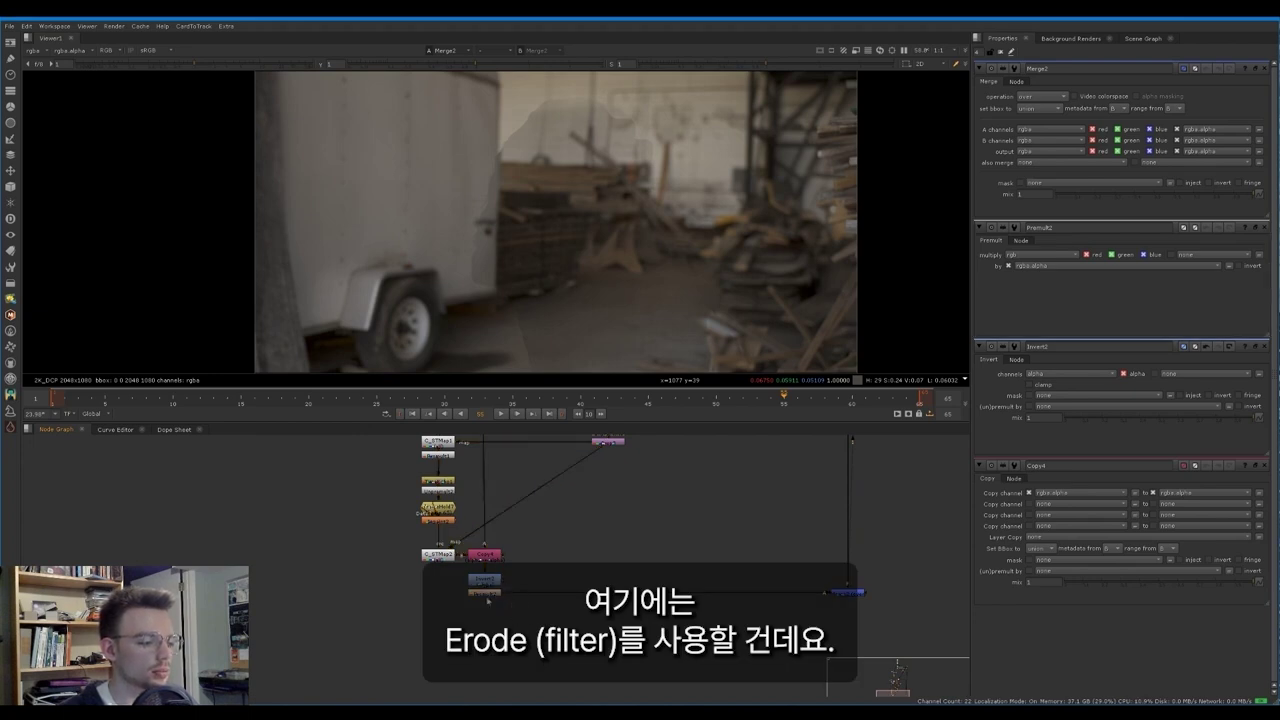
{"action": "left_click", "coordinate": [485, 579]}
{"action": "key", "text": "Tab"}
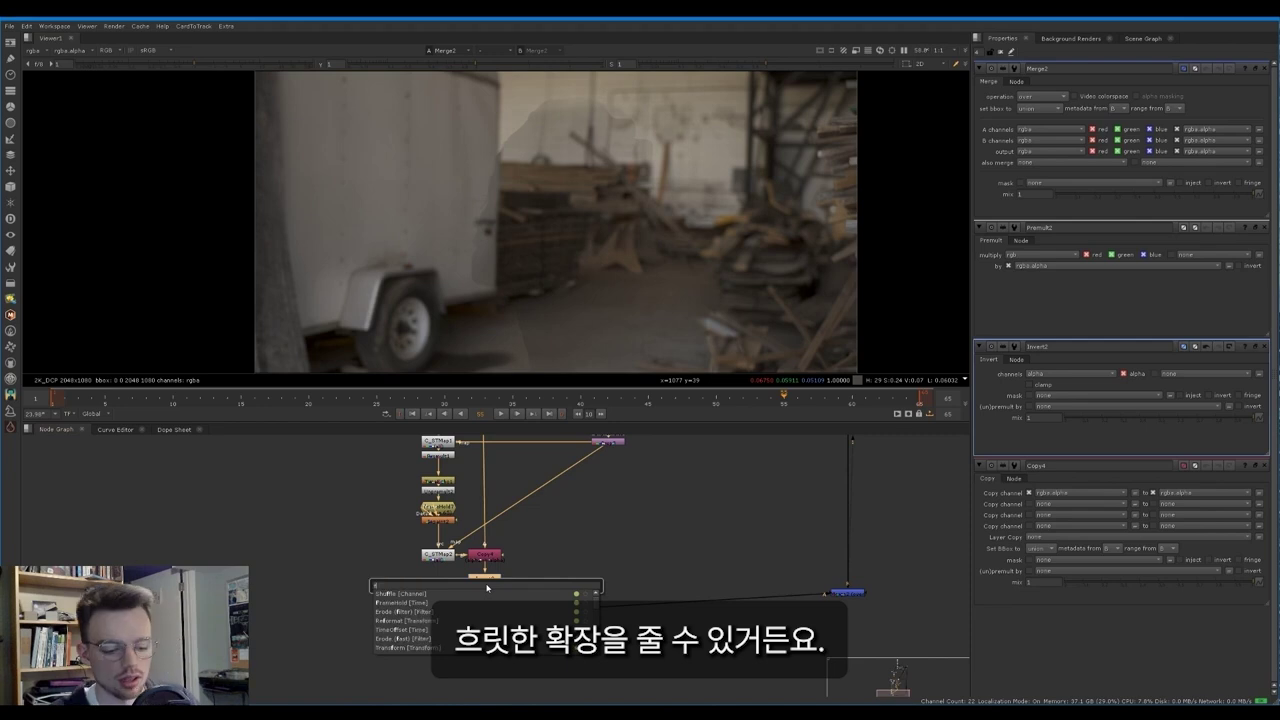
{"action": "type", "text": "erode"}
{"action": "key", "text": "Return"}
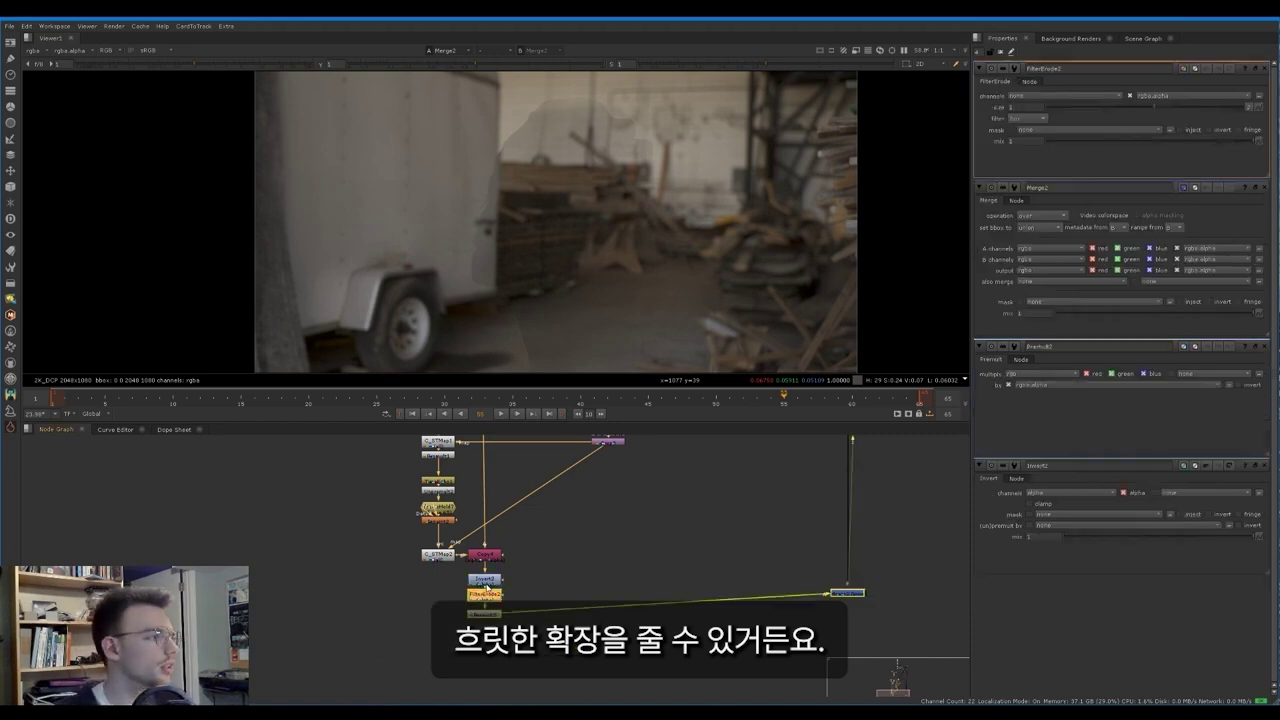
Step: Set the FilterErode's filter to gaussian and its size to -31 to expand the matte softly, and play the result
{"action": "left_click", "coordinate": [1030, 118]}
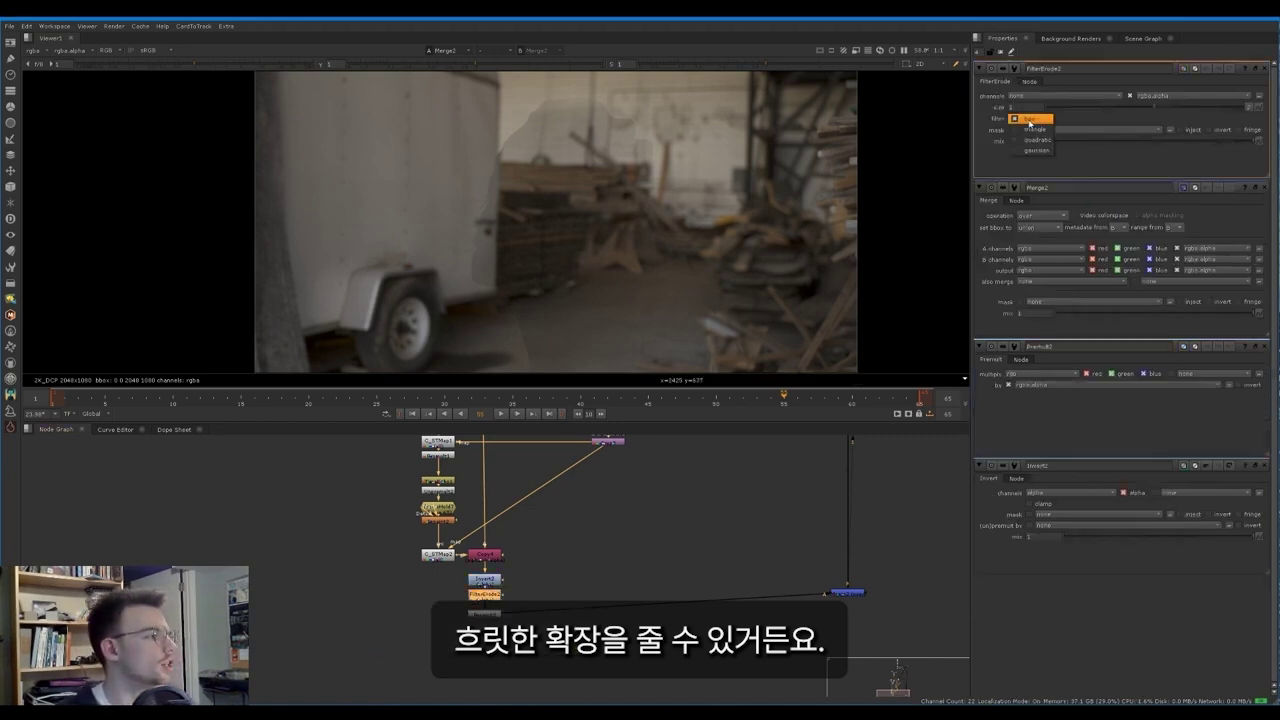
{"action": "left_click", "coordinate": [1033, 151]}
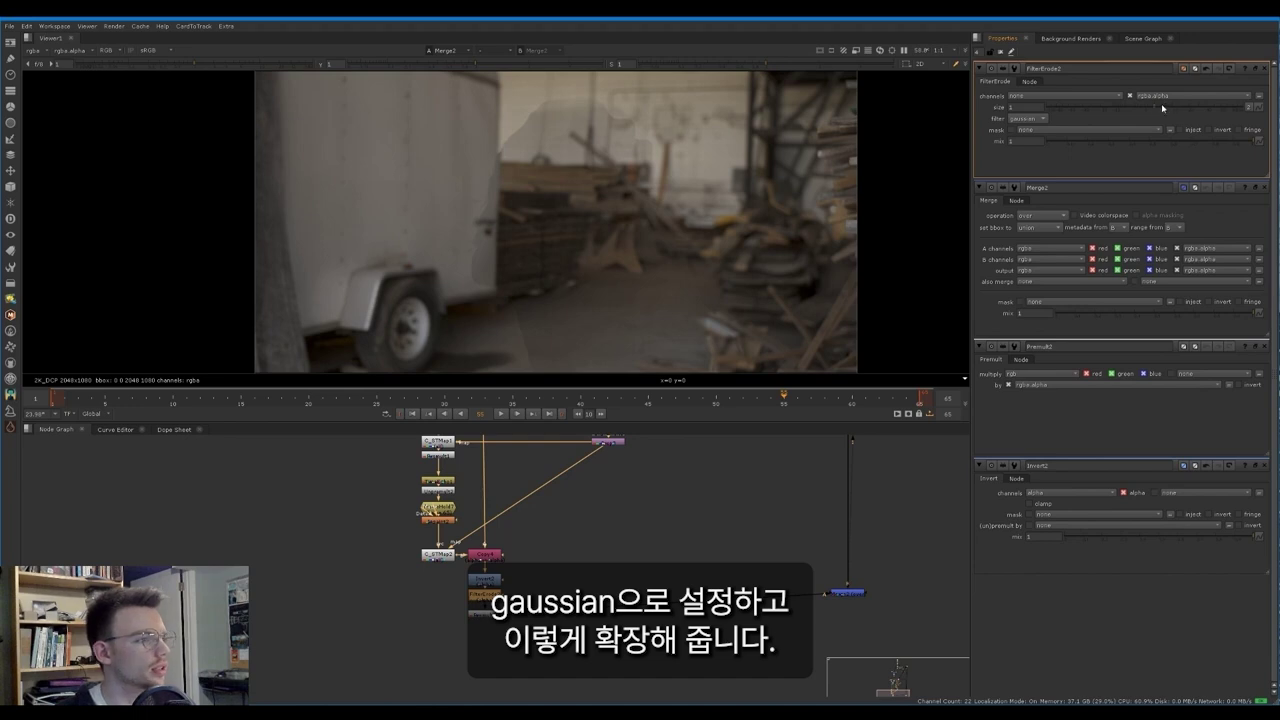
{"action": "left_click_drag", "start_coordinate": [1161, 103], "coordinate": [1093, 103]}
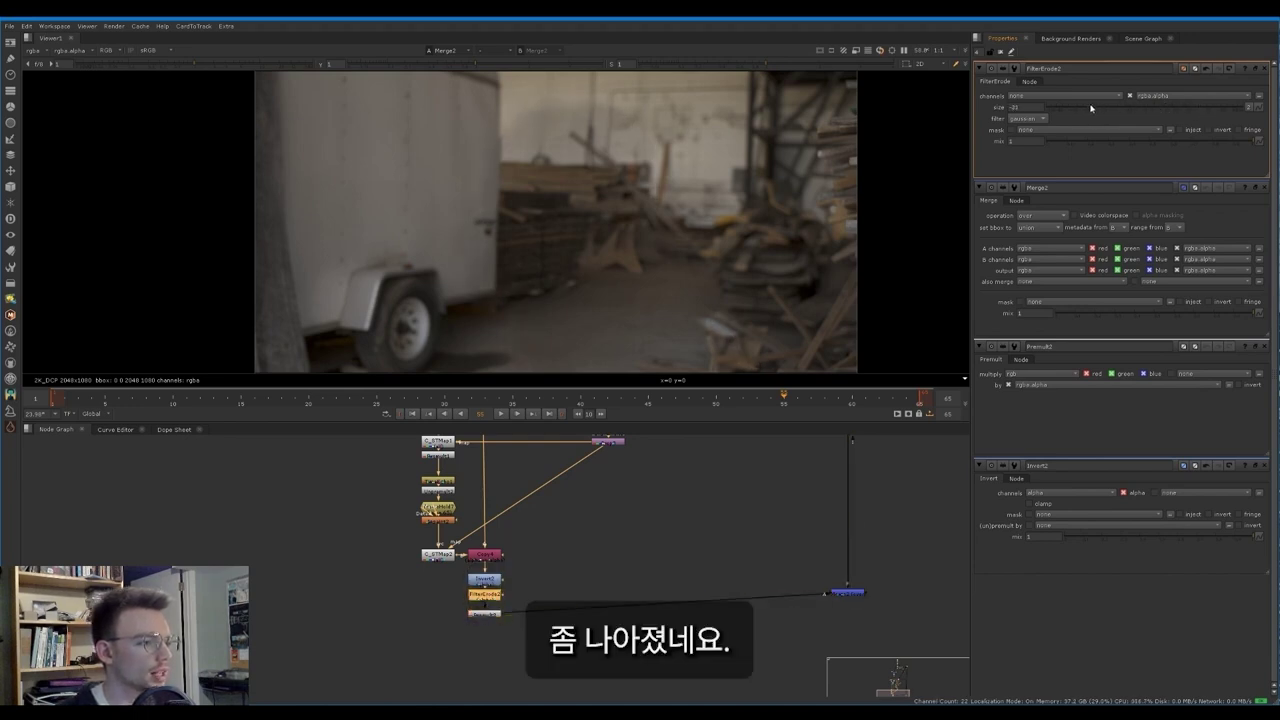
{"action": "scroll", "coordinate": [508, 229], "scroll_direction": "down", "scroll_amount": 2}
{"action": "key", "text": "l"}
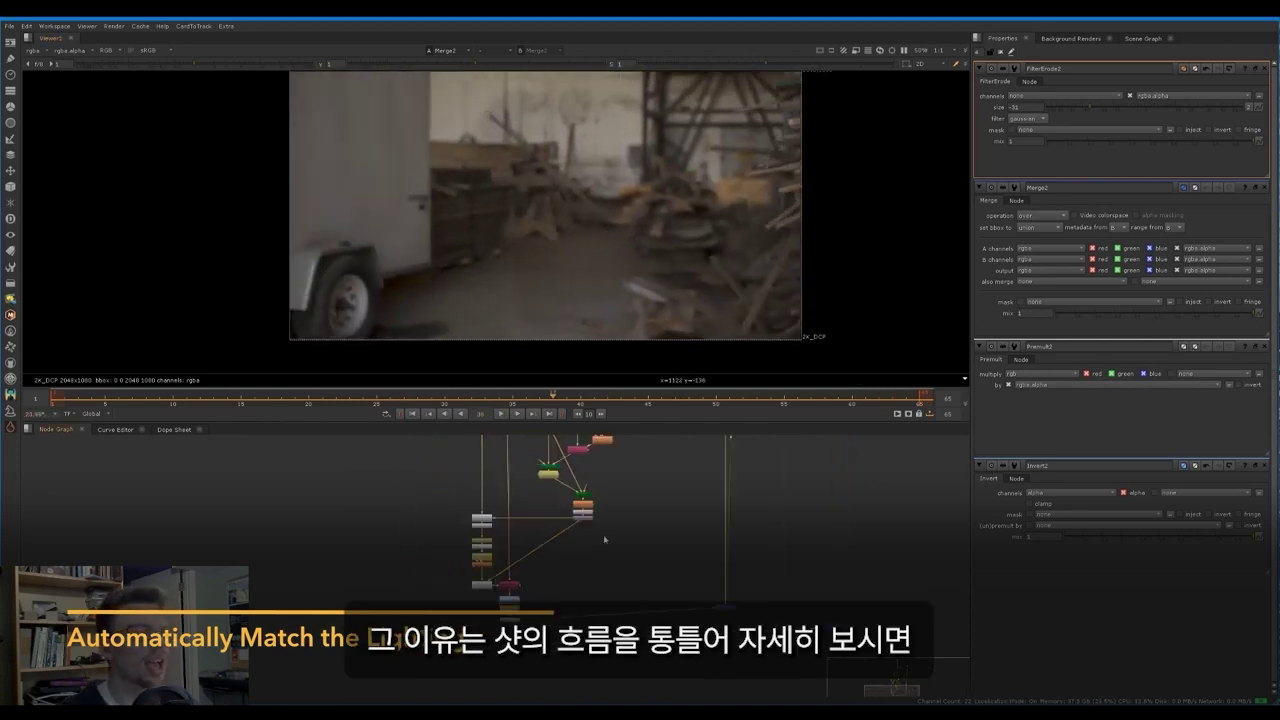
Step: Play the original plate and the Merge2 result to examine how the patch's lighting compares with the shot's changing colour
{"action": "scroll", "coordinate": [604, 539], "scroll_direction": "down", "scroll_amount": 2}
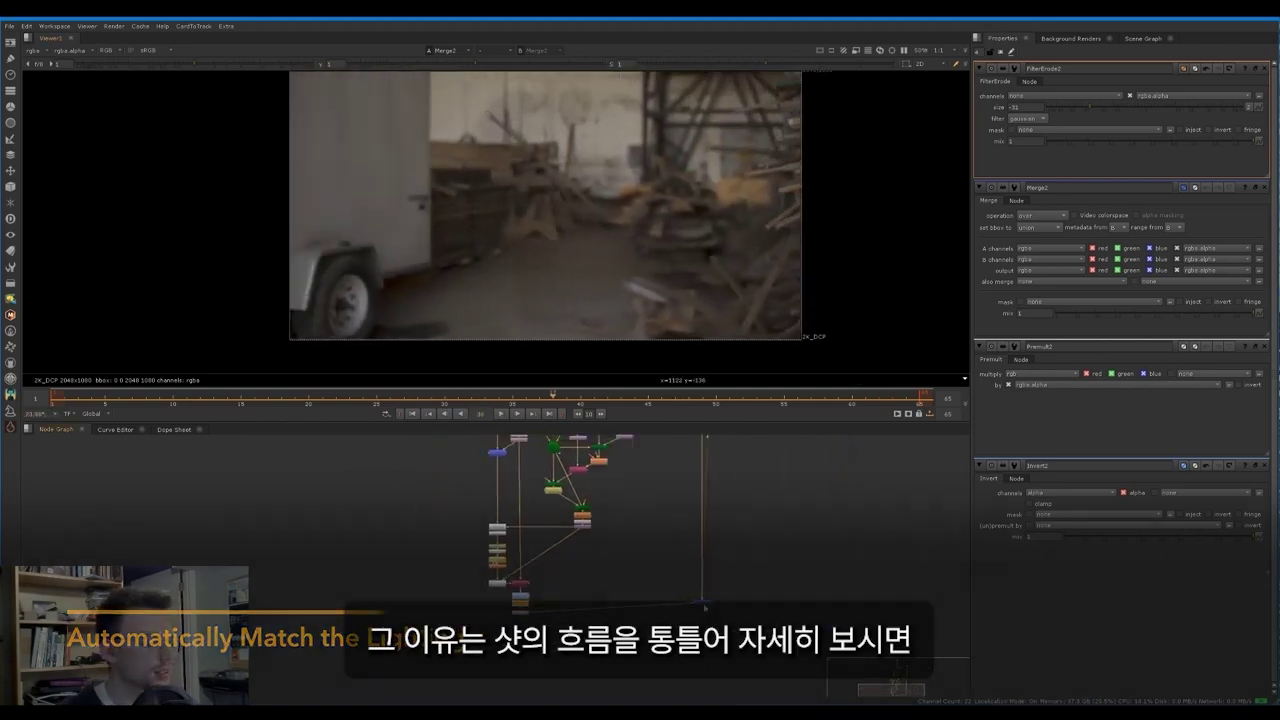
{"action": "left_click", "coordinate": [703, 608]}
{"action": "middle_click_drag", "start_coordinate": [648, 583], "coordinate": [638, 621]}
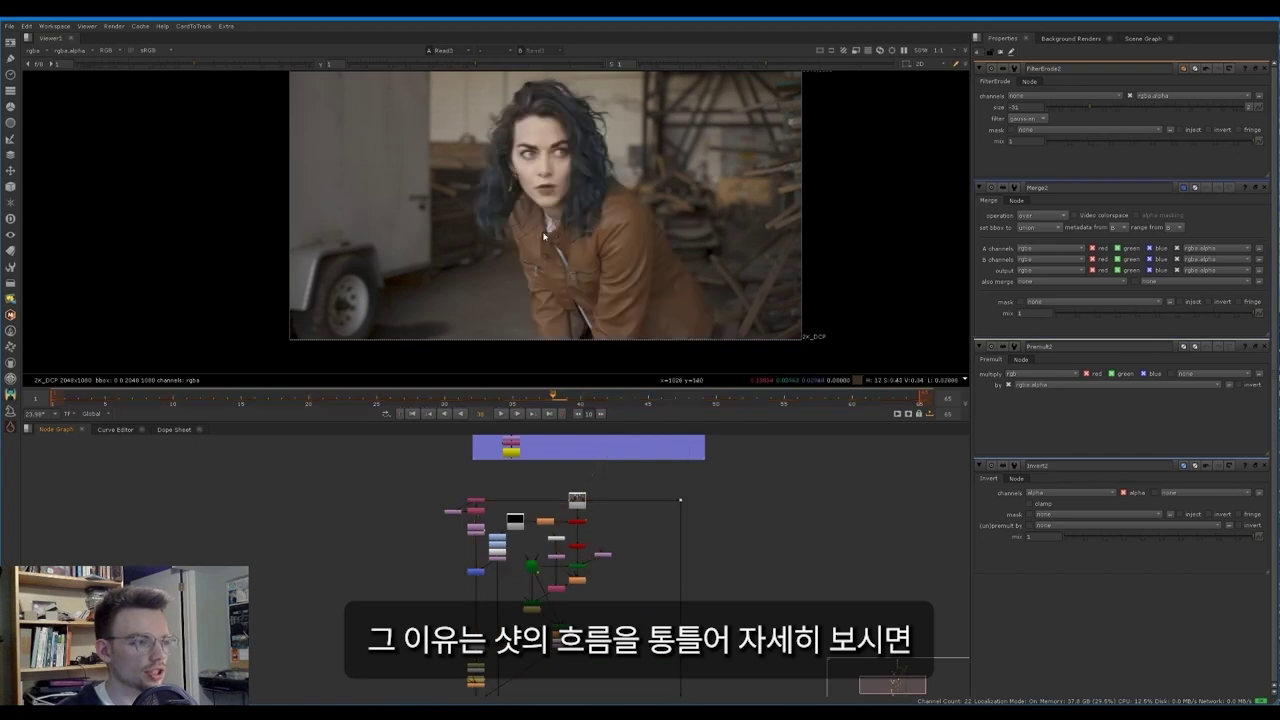
{"action": "middle_click_drag", "start_coordinate": [269, 382], "coordinate": [221, 400]}
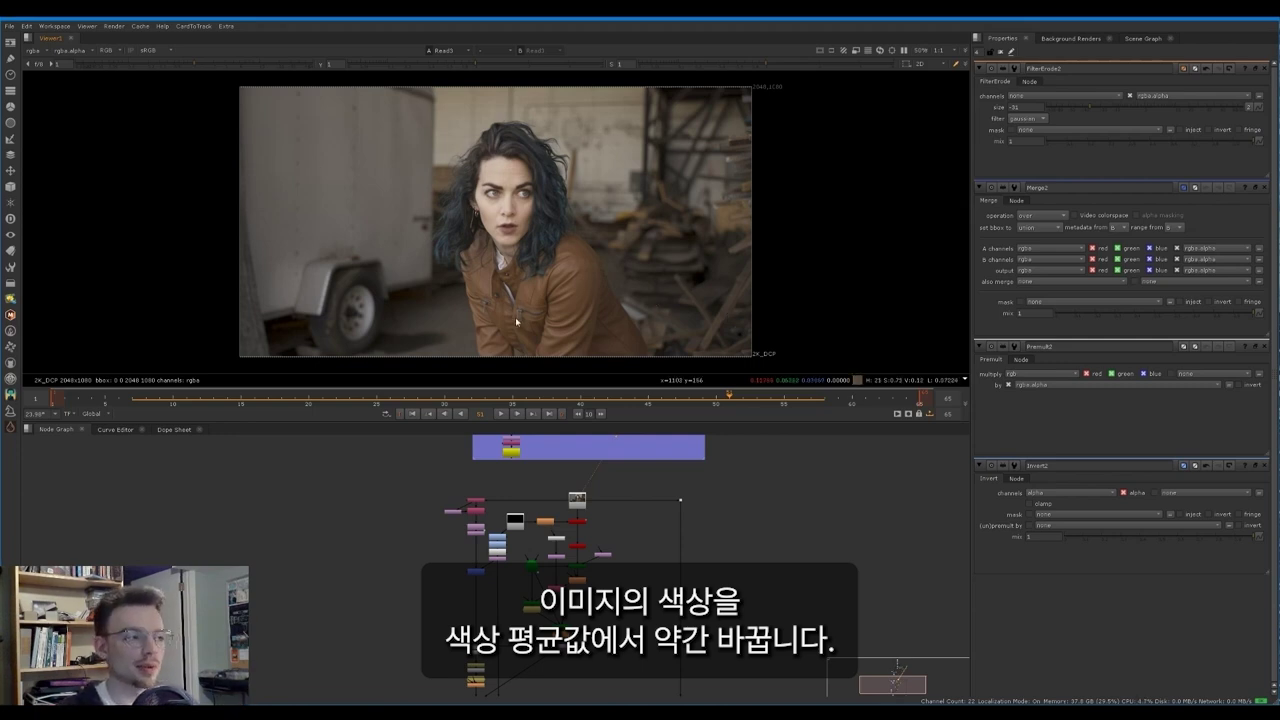
{"action": "middle_click_drag", "start_coordinate": [624, 629], "coordinate": [591, 414]}
{"action": "scroll", "coordinate": [653, 535], "scroll_direction": "up", "scroll_amount": 3}
{"action": "left_click", "coordinate": [656, 534]}
{"action": "key", "text": "1"}
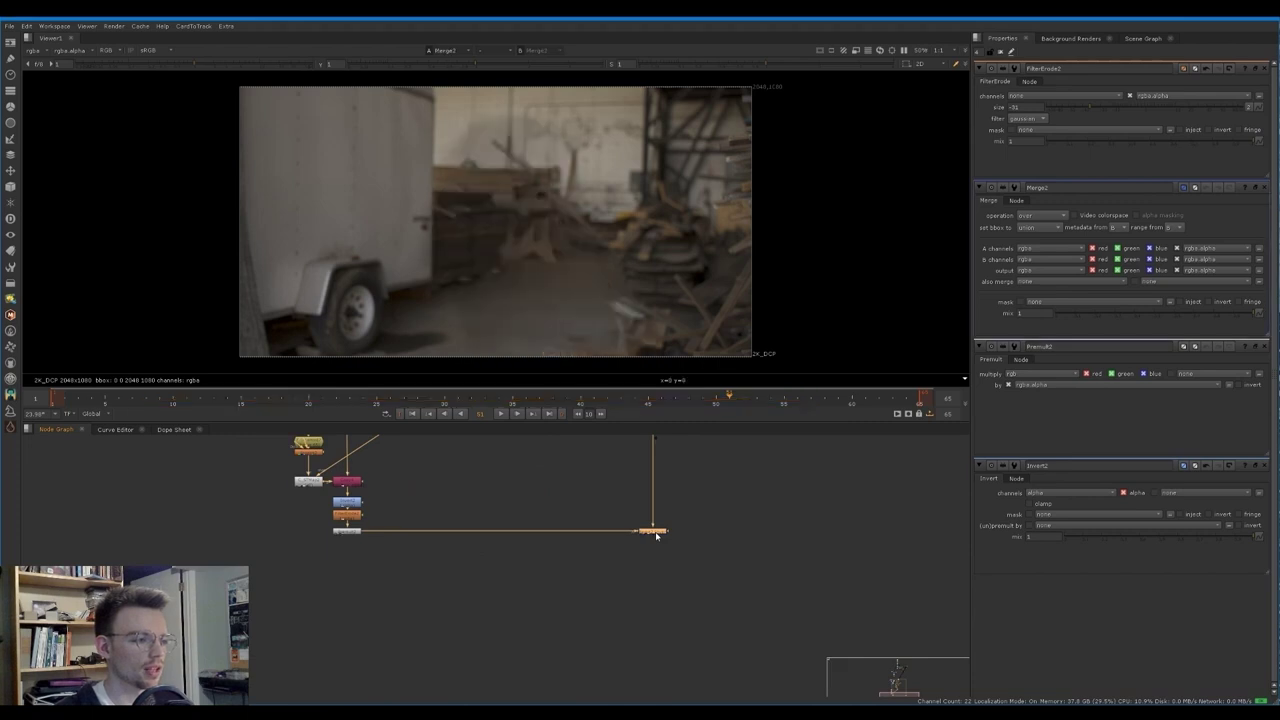
{"action": "double_click", "coordinate": [654, 532]}
{"action": "key", "text": "l"}
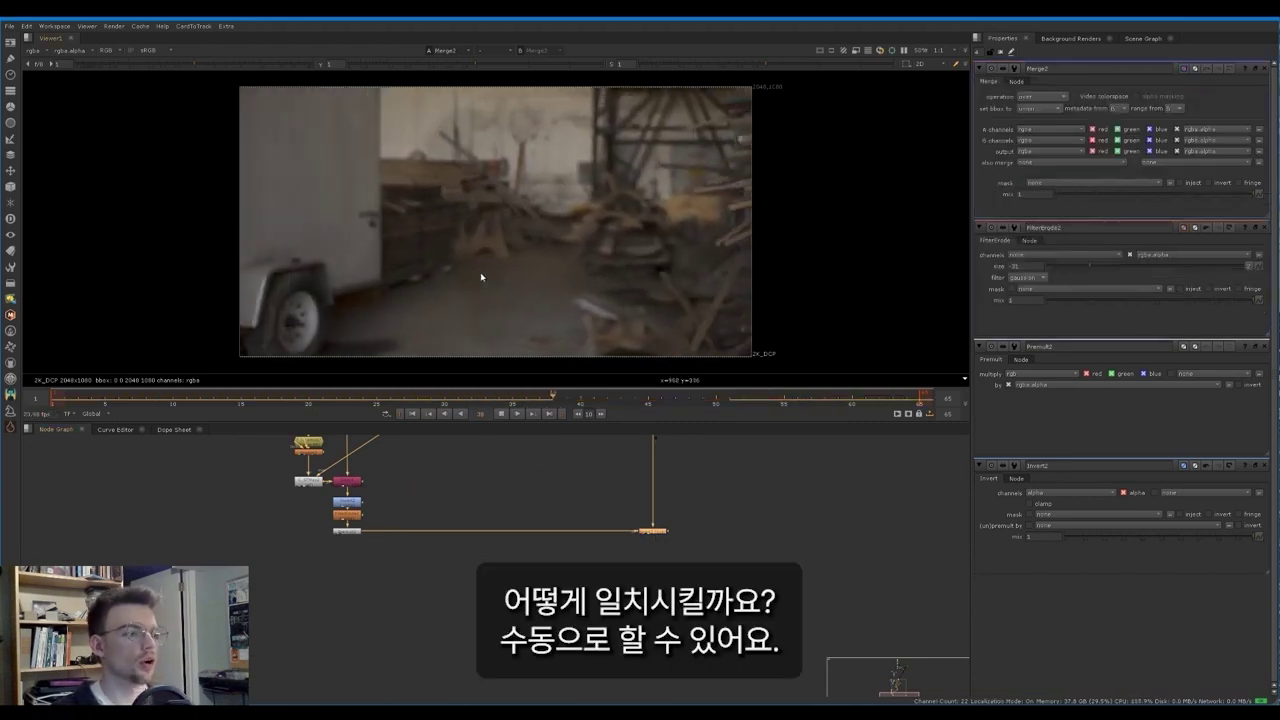
Step: Try matching the patch manually with a Grade before Merge2, raising gain to 1.2 and 1.42 at different frames, and delete the Grade
{"action": "left_click", "coordinate": [591, 521]}
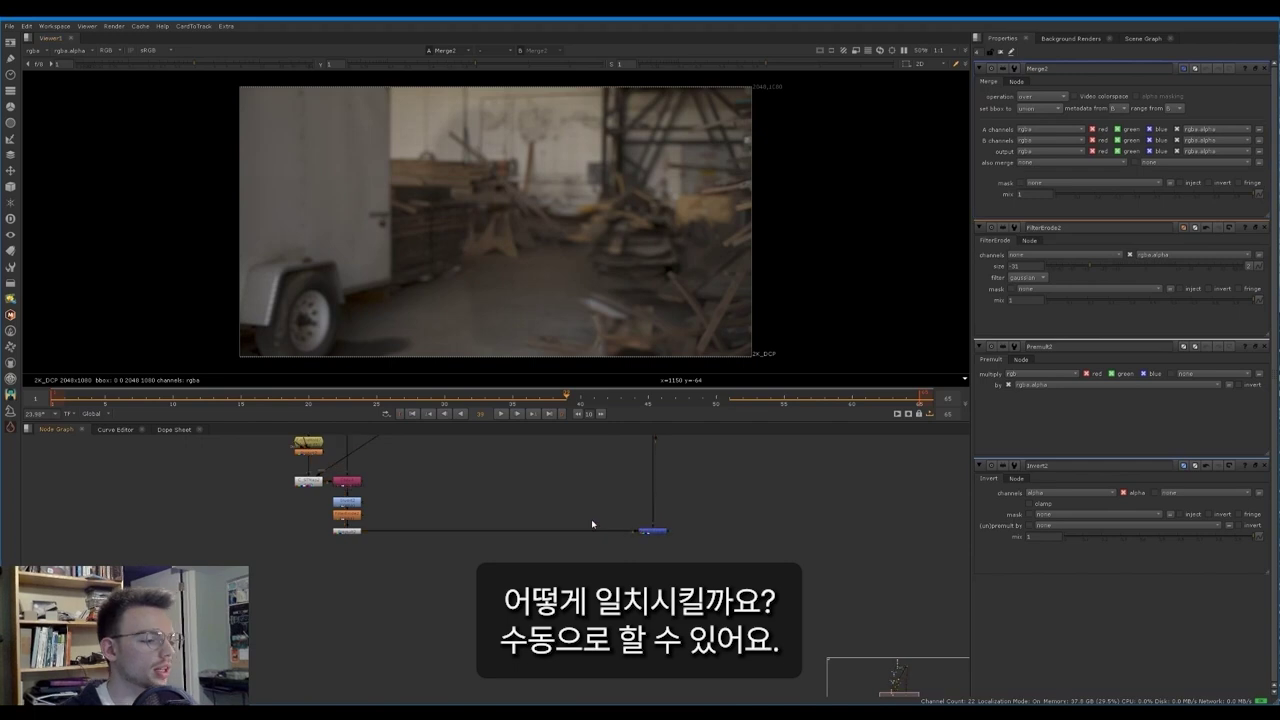
{"action": "key", "text": "g"}
{"action": "left_click_drag", "start_coordinate": [591, 519], "coordinate": [587, 530]}
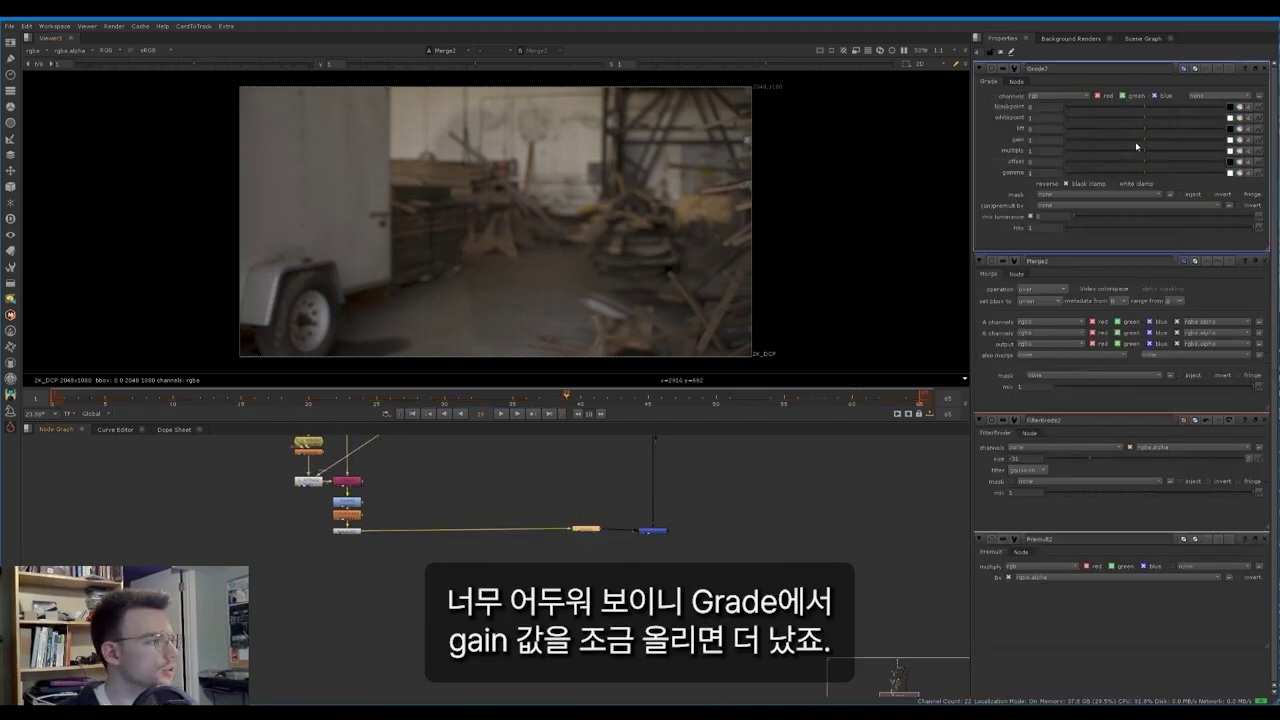
{"action": "left_click_drag", "start_coordinate": [1146, 144], "coordinate": [1151, 144]}
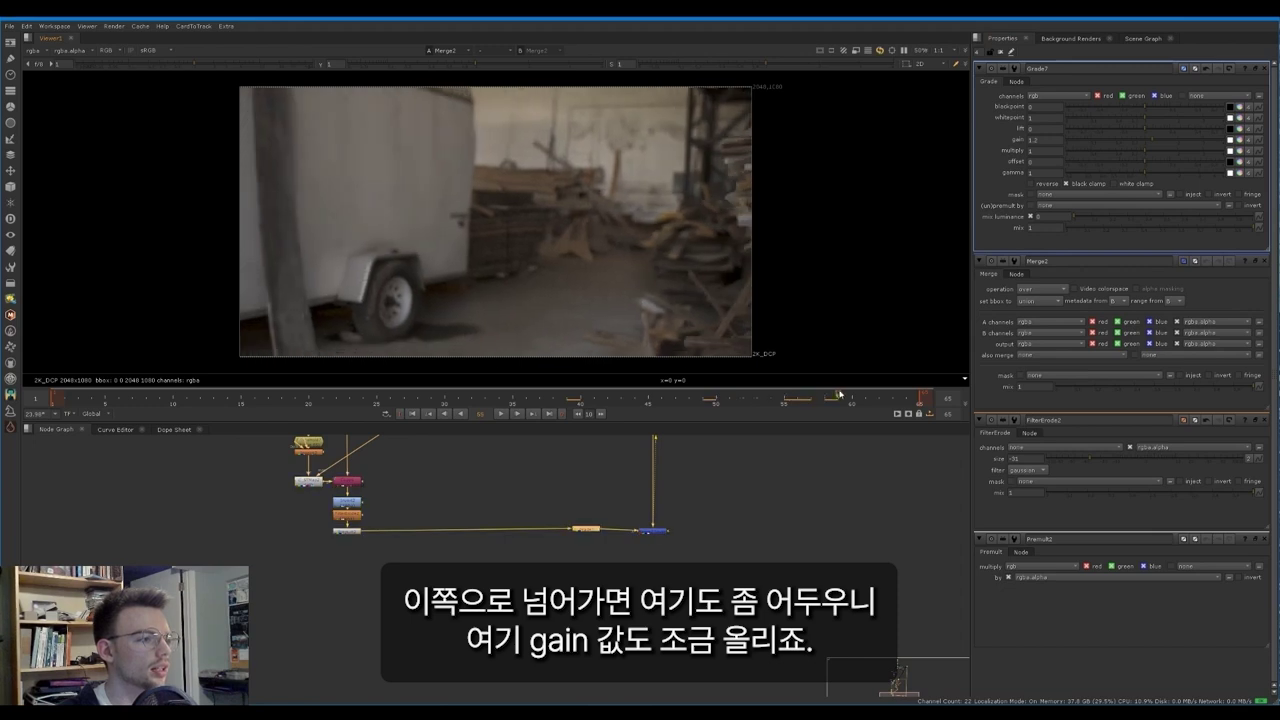
{"action": "left_click_drag", "start_coordinate": [851, 386], "coordinate": [810, 391]}
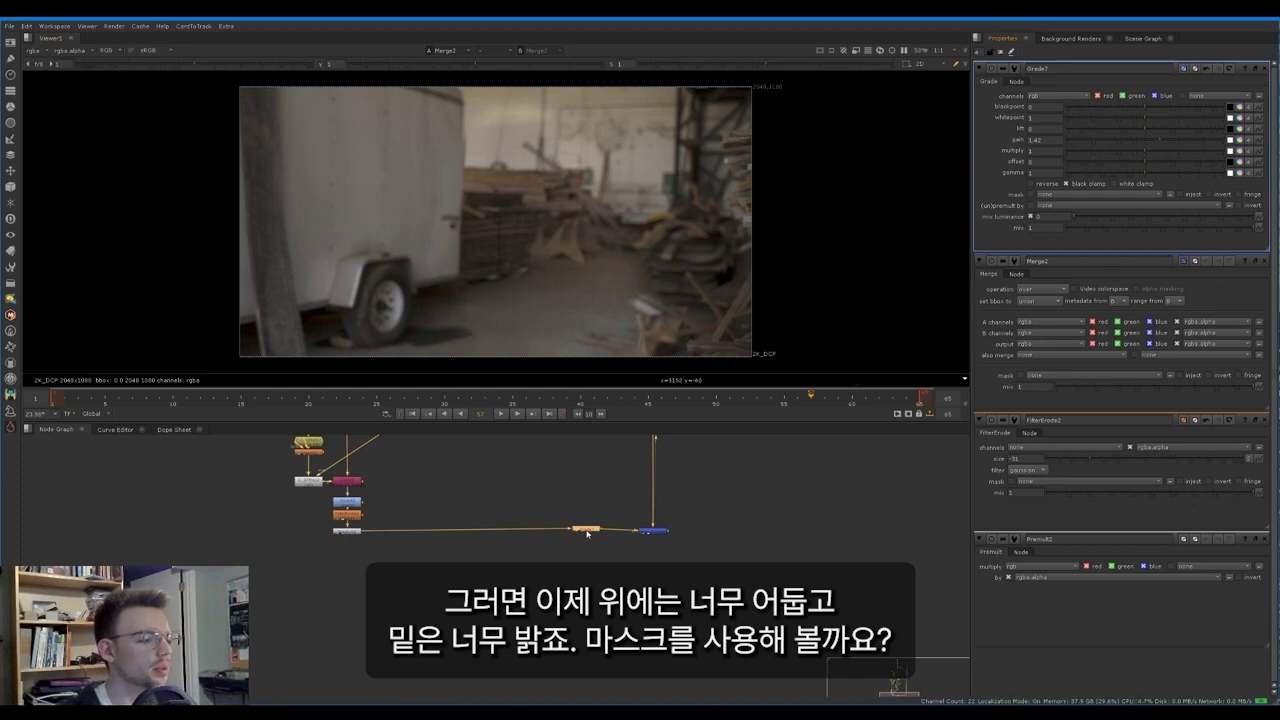
{"action": "key", "text": "Delete"}
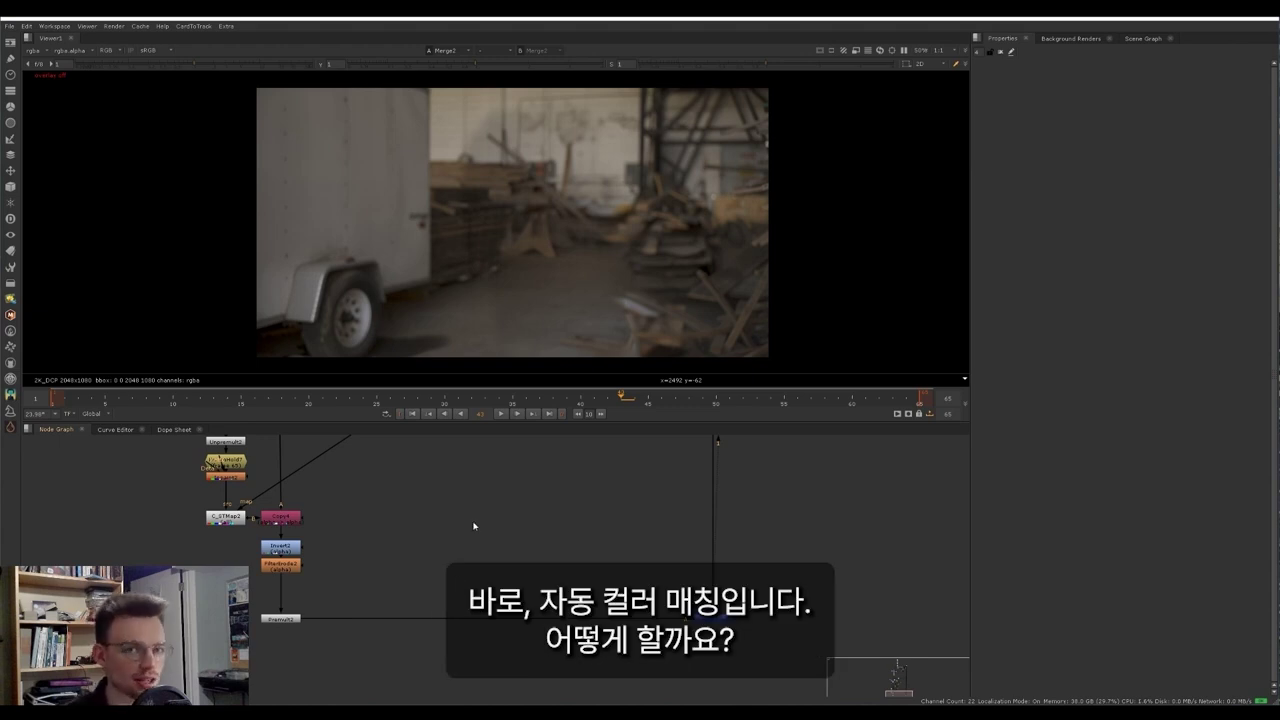
Step: Demonstrate a single-value correction with a Grade node by setting multiply to 1.3, and delete the Grade
{"action": "middle_click_drag", "start_coordinate": [474, 523], "coordinate": [410, 557]}
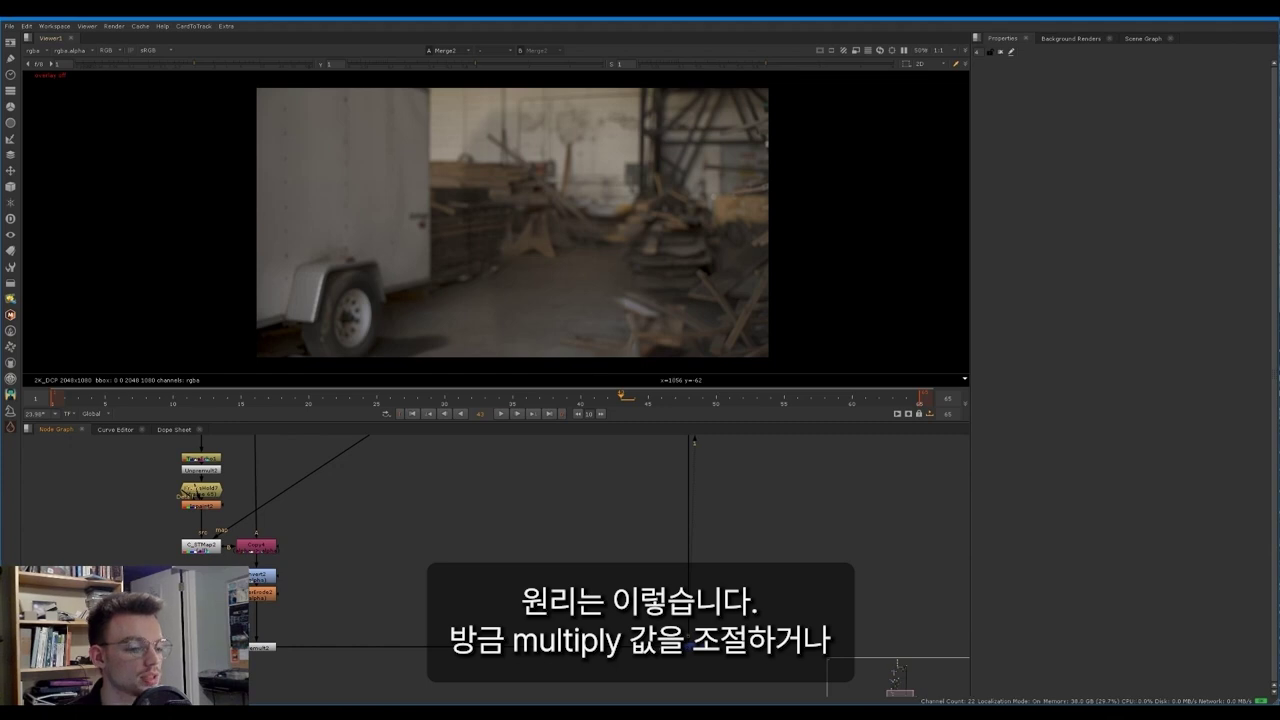
{"action": "double_click", "coordinate": [516, 579]}
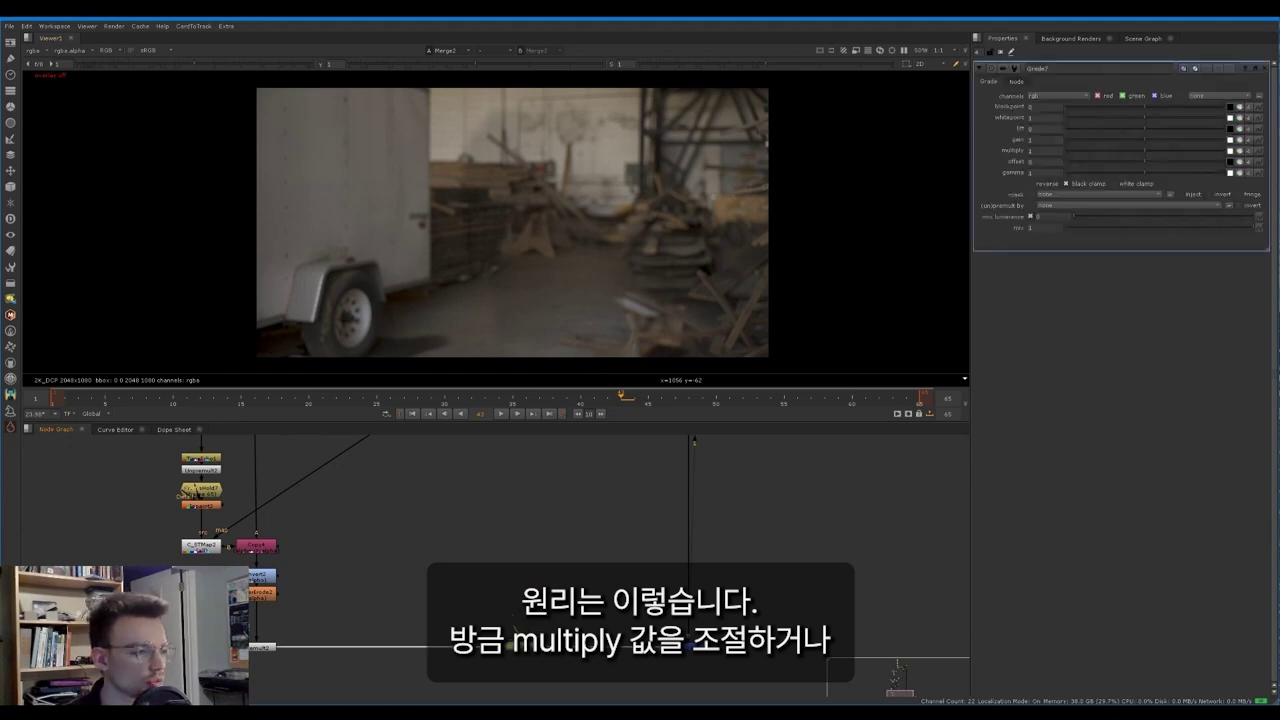
{"action": "left_click_drag", "start_coordinate": [1152, 157], "coordinate": [1157, 151]}
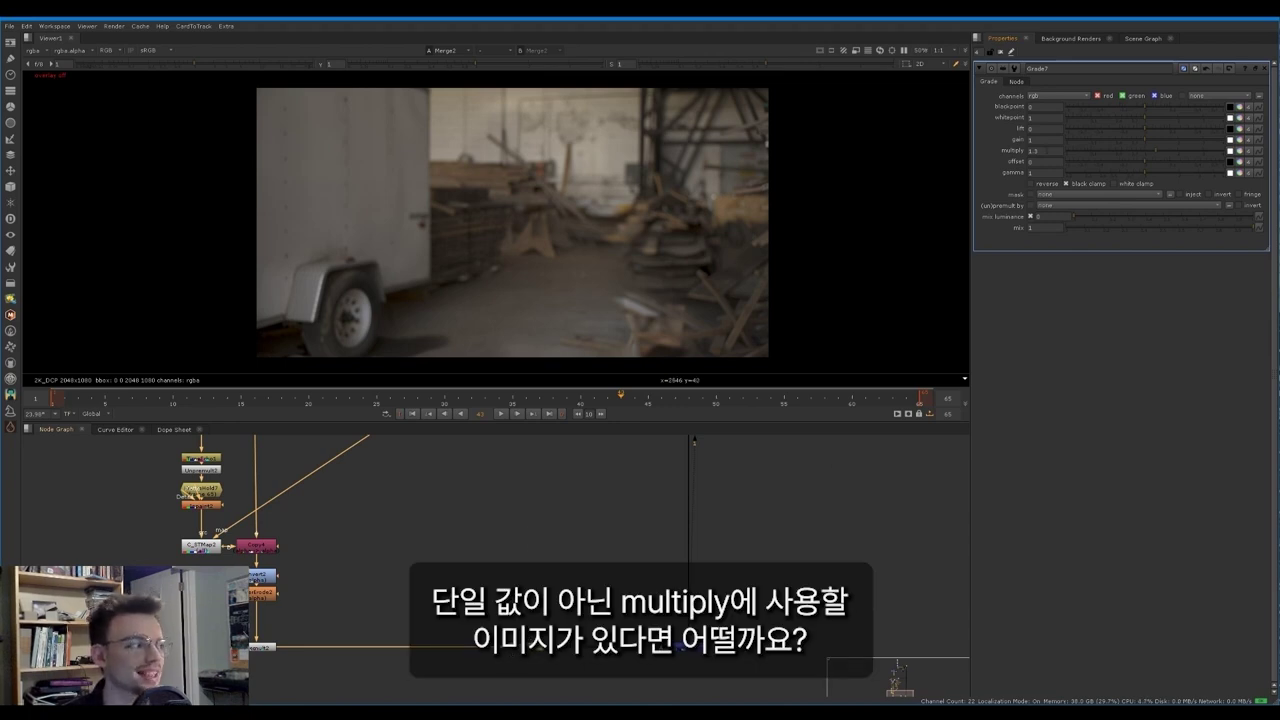
{"action": "left_click_drag", "start_coordinate": [1046, 151], "coordinate": [981, 160]}
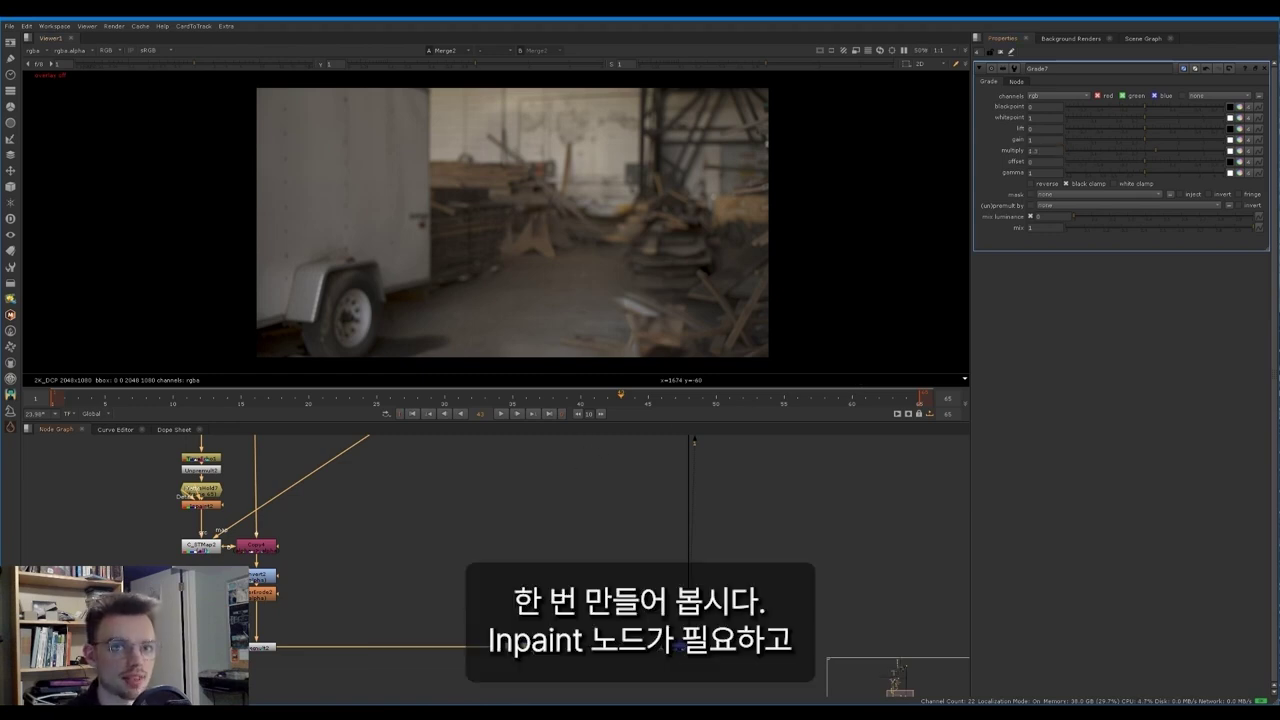
{"action": "key", "text": "Delete"}
Step: Add an unconnected Inpaint node beside the patch nodes, clone it and place the clone next to the original
{"action": "left_click", "coordinate": [349, 574]}
{"action": "key", "text": "Tab"}
{"action": "type", "text": "inp"}
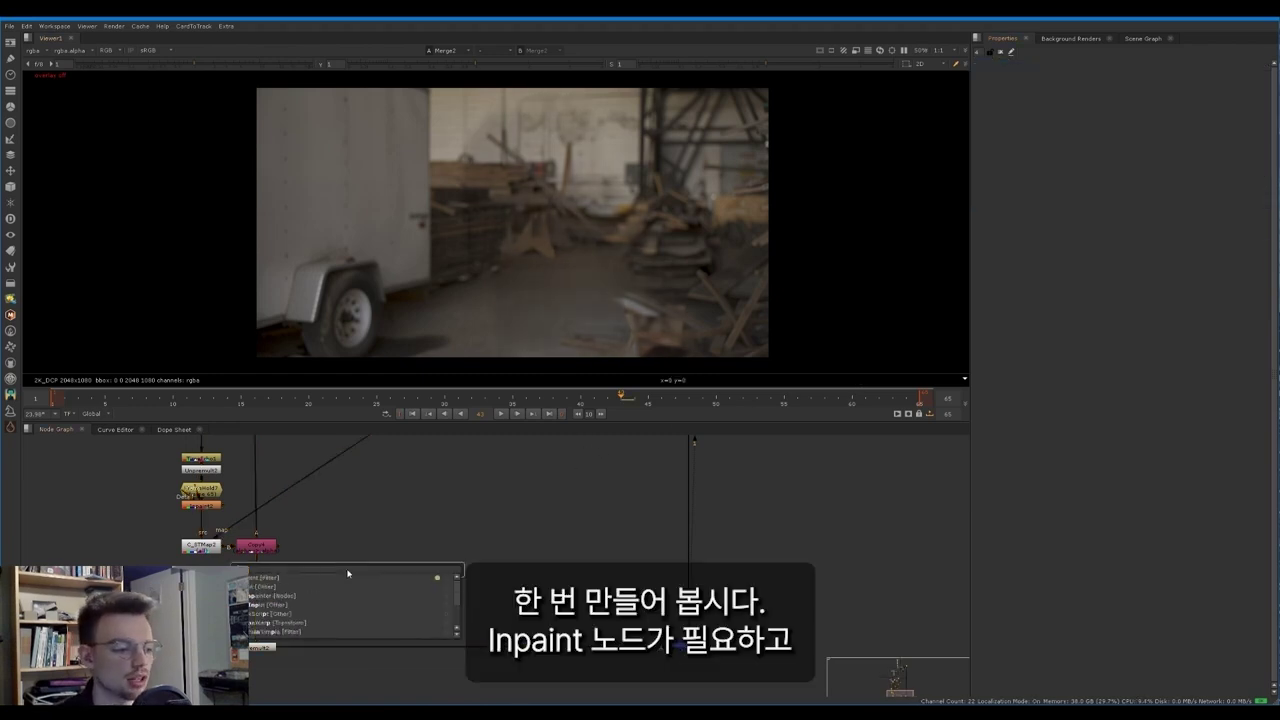
{"action": "key", "text": "Down"}
{"action": "key", "text": "Return"}
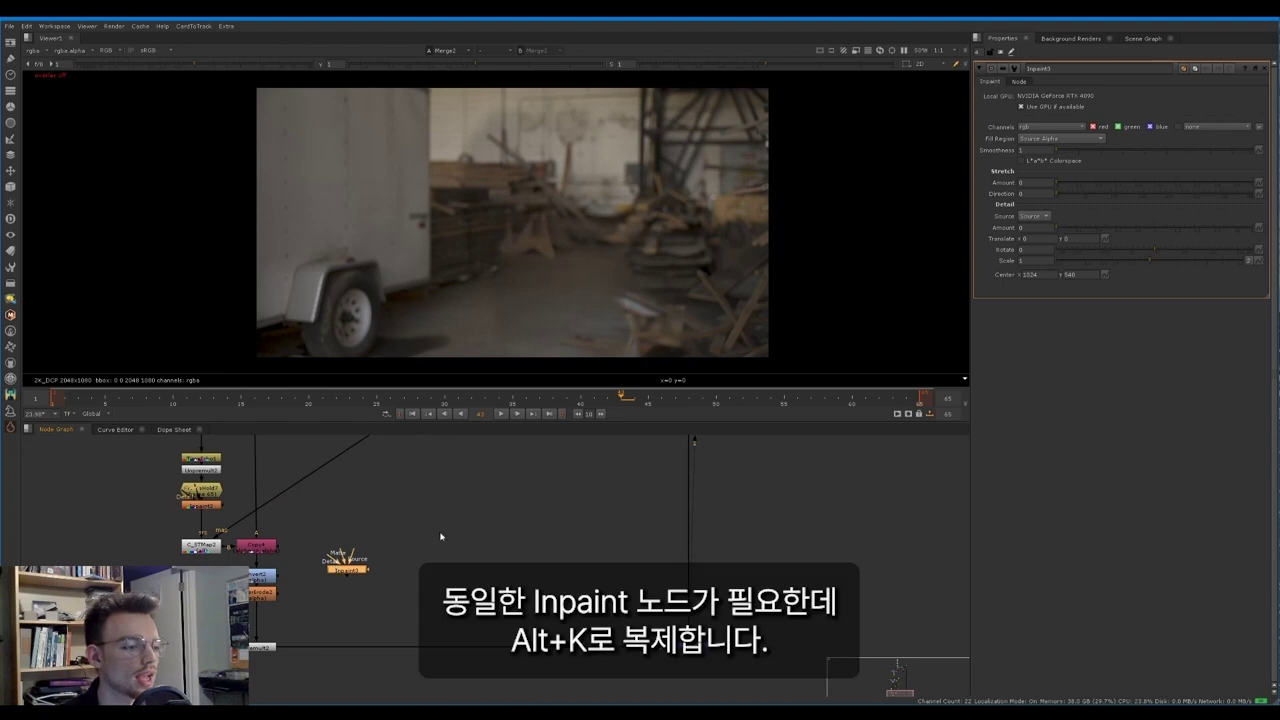
{"action": "middle_click_drag", "start_coordinate": [443, 537], "coordinate": [419, 557]}
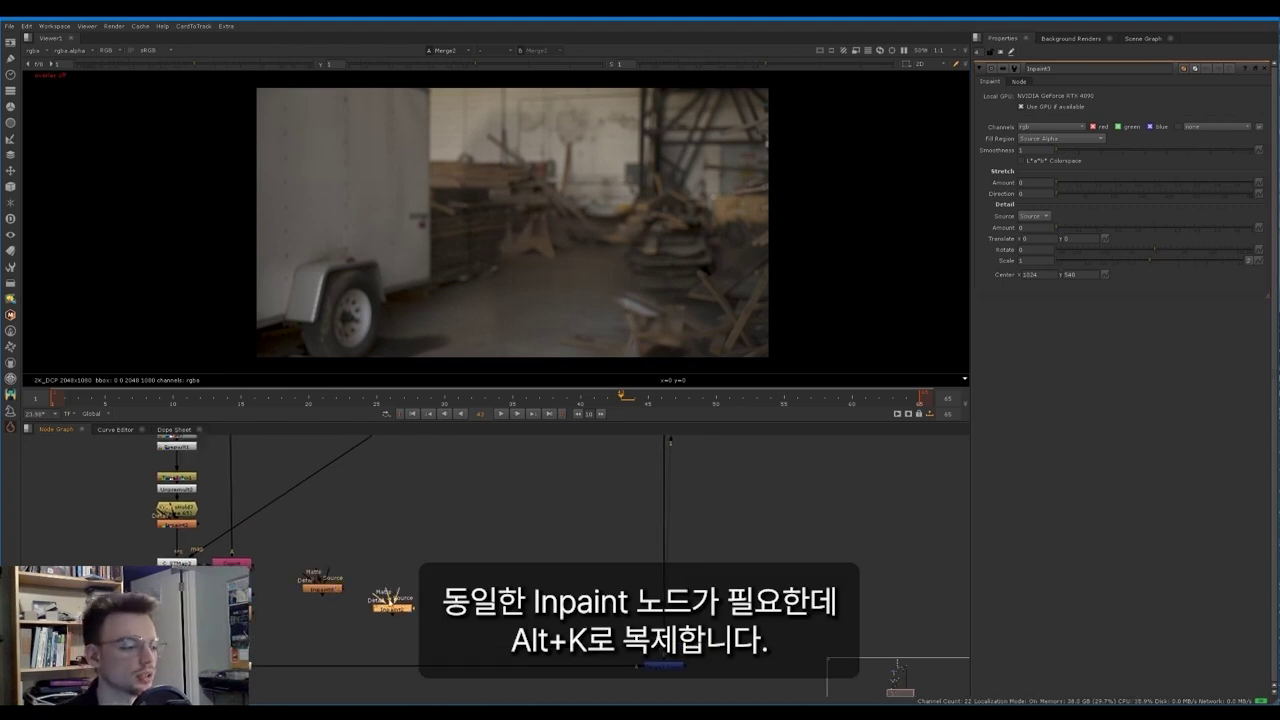
{"action": "key", "text": "alt+k"}
{"action": "left_click_drag", "start_coordinate": [452, 588], "coordinate": [455, 585]}
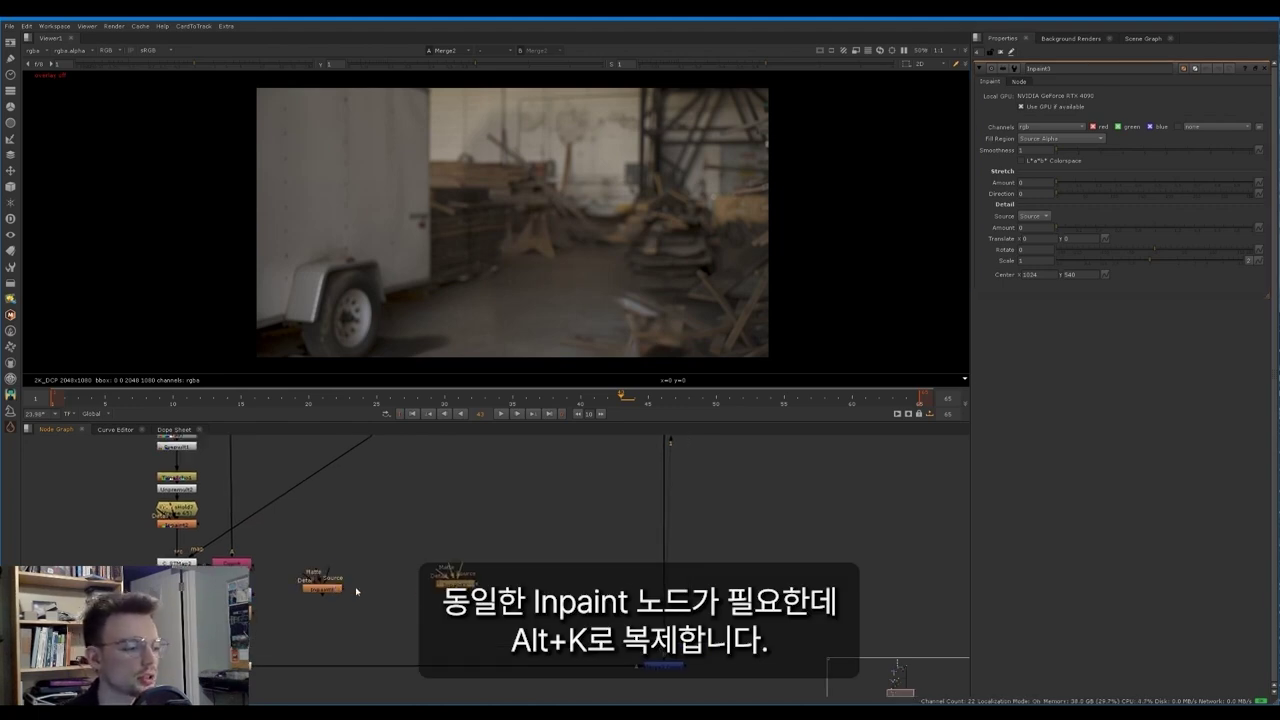
Step: Set the Fill Region of the cloned Inpaint pair to Matte Alpha
{"action": "left_click", "coordinate": [326, 589]}
{"action": "middle_click_drag", "start_coordinate": [566, 482], "coordinate": [590, 506]}
{"action": "left_click", "coordinate": [1054, 143]}
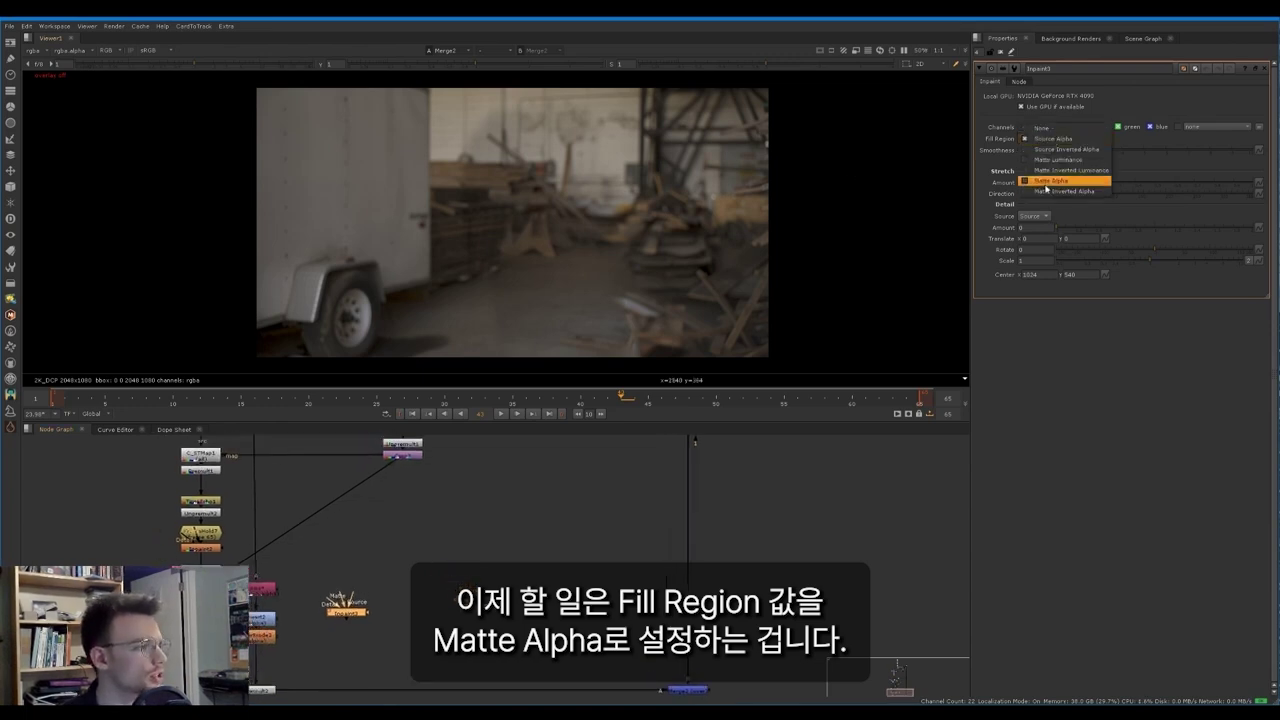
{"action": "left_click", "coordinate": [1046, 184]}
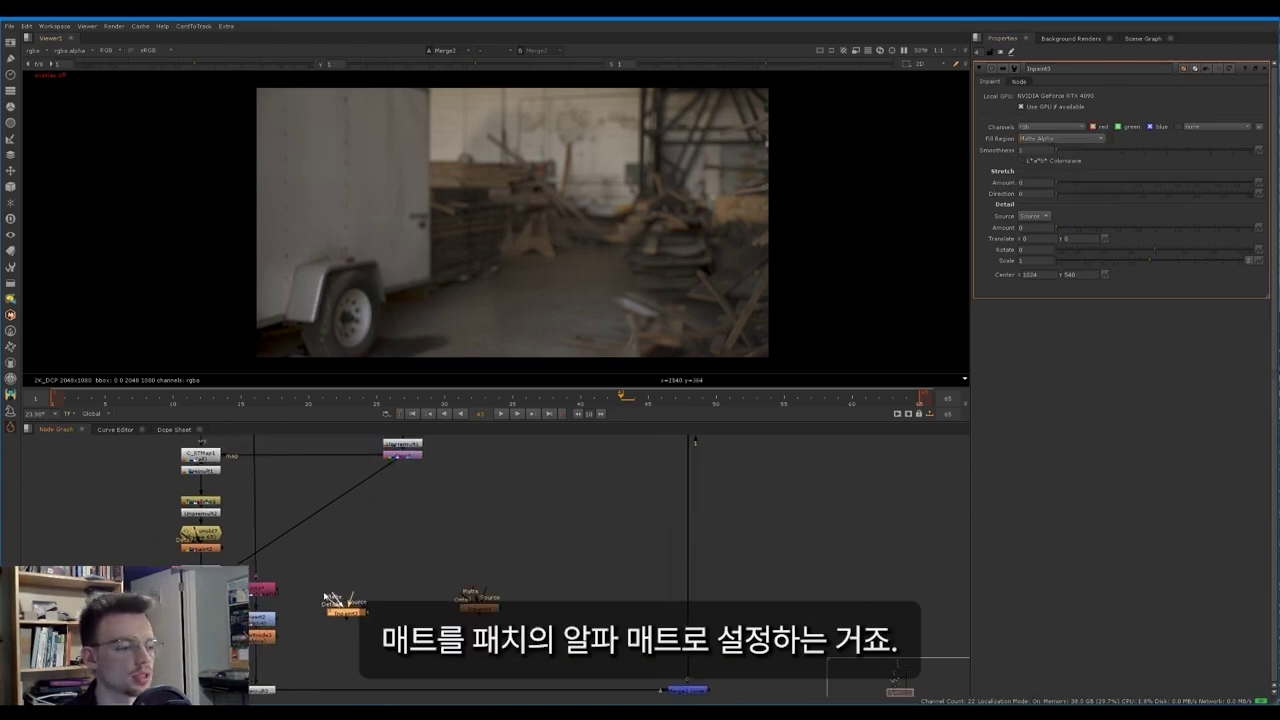
Step: Connect the first Inpaint's Matte and Source inputs to the FilterErode below the Invert, checking the FilterErode's alpha in the viewer
{"action": "left_click_drag", "start_coordinate": [334, 600], "coordinate": [264, 638]}
{"action": "left_click", "coordinate": [264, 638]}
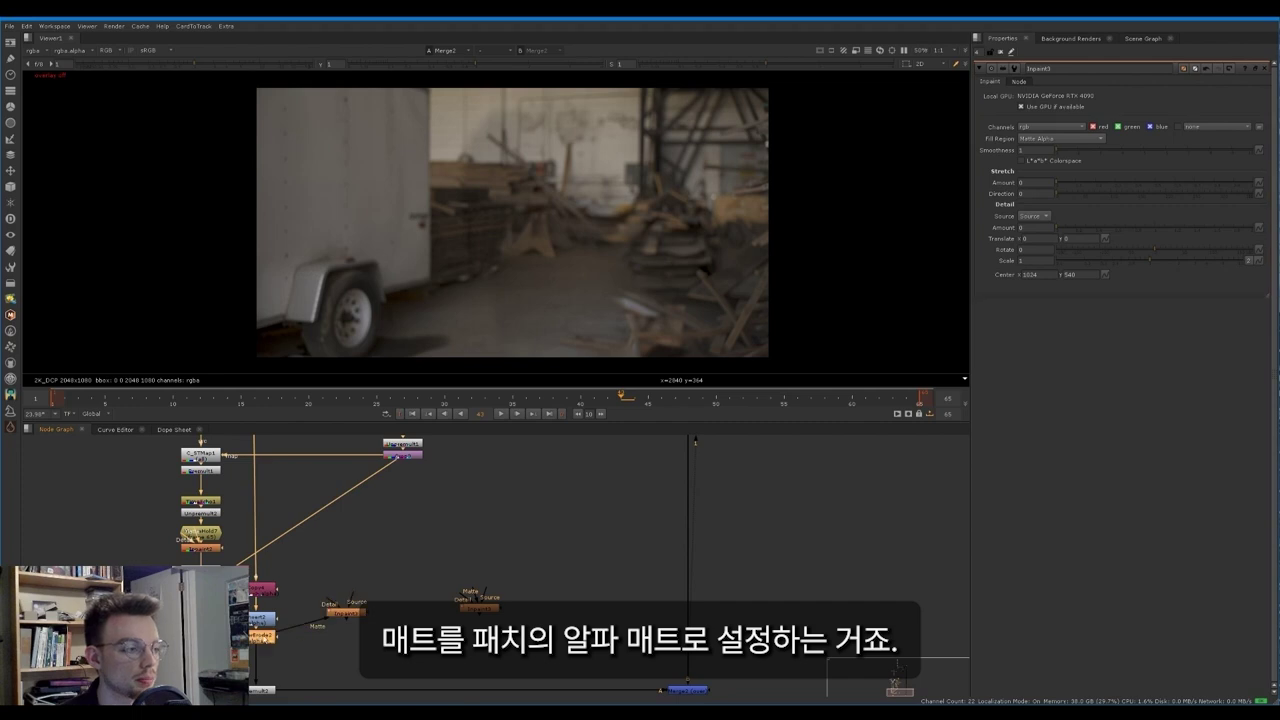
{"action": "key", "text": "1"}
{"action": "key", "text": "a"}
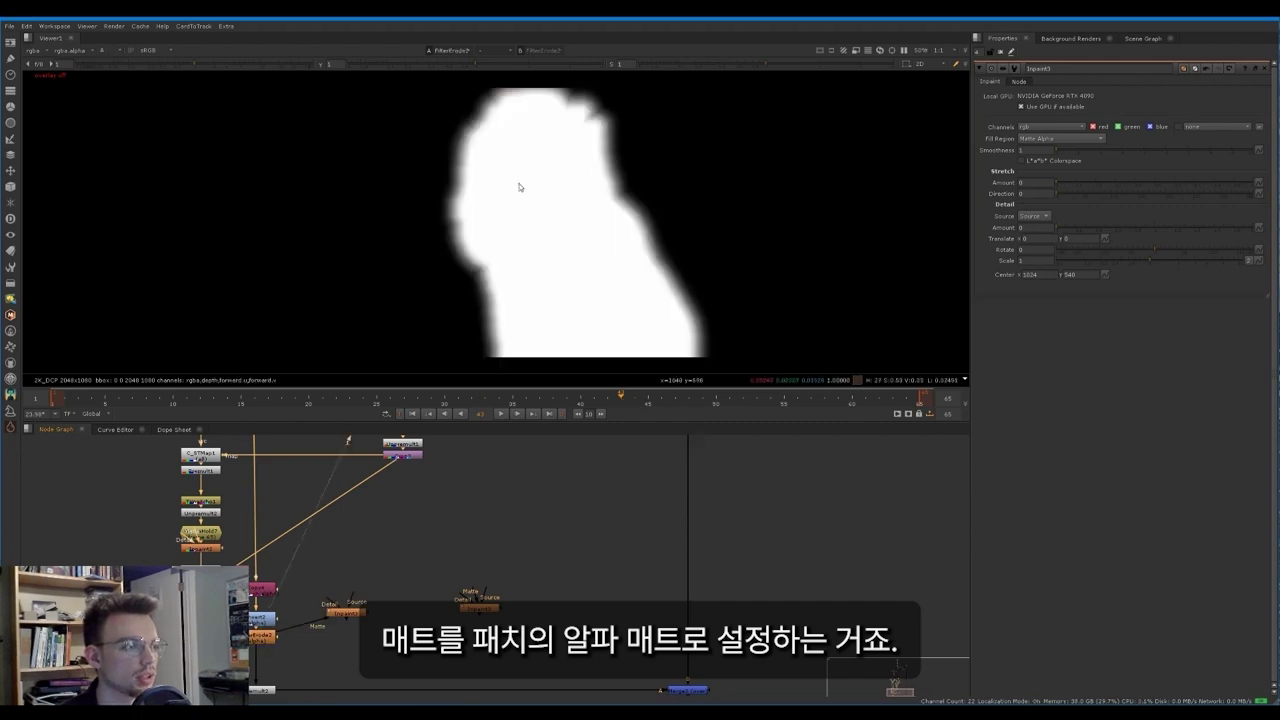
{"action": "key", "text": "a"}
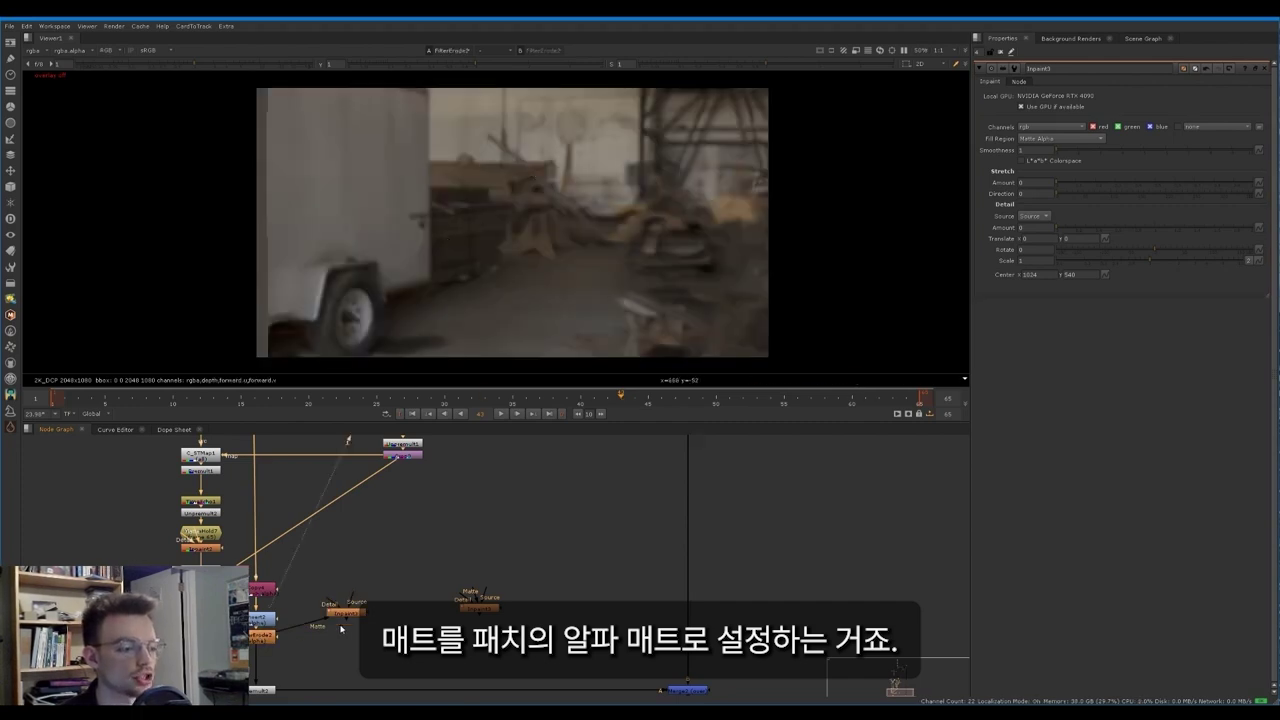
{"action": "left_click_drag", "start_coordinate": [349, 617], "coordinate": [266, 638]}
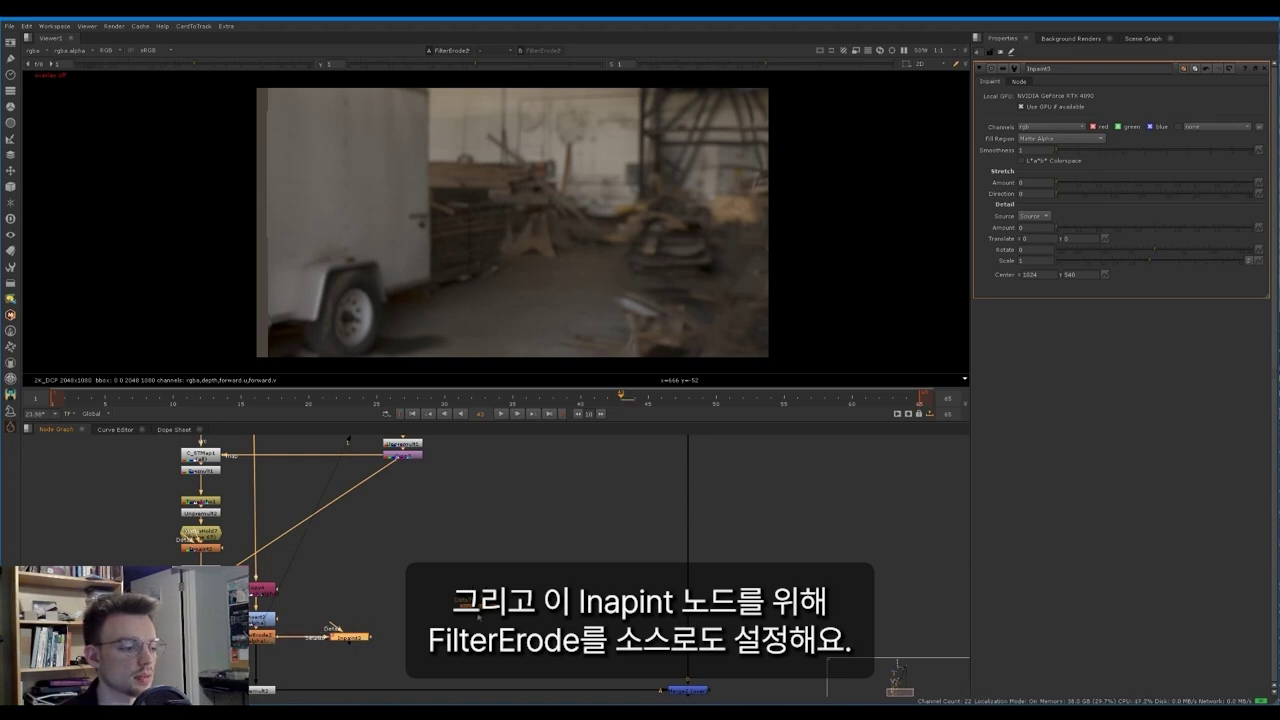
Step: Connect the second Inpaint's Matte input to the FilterErode and its Source input to the background plate pipe
{"action": "left_click_drag", "start_coordinate": [461, 606], "coordinate": [257, 640]}
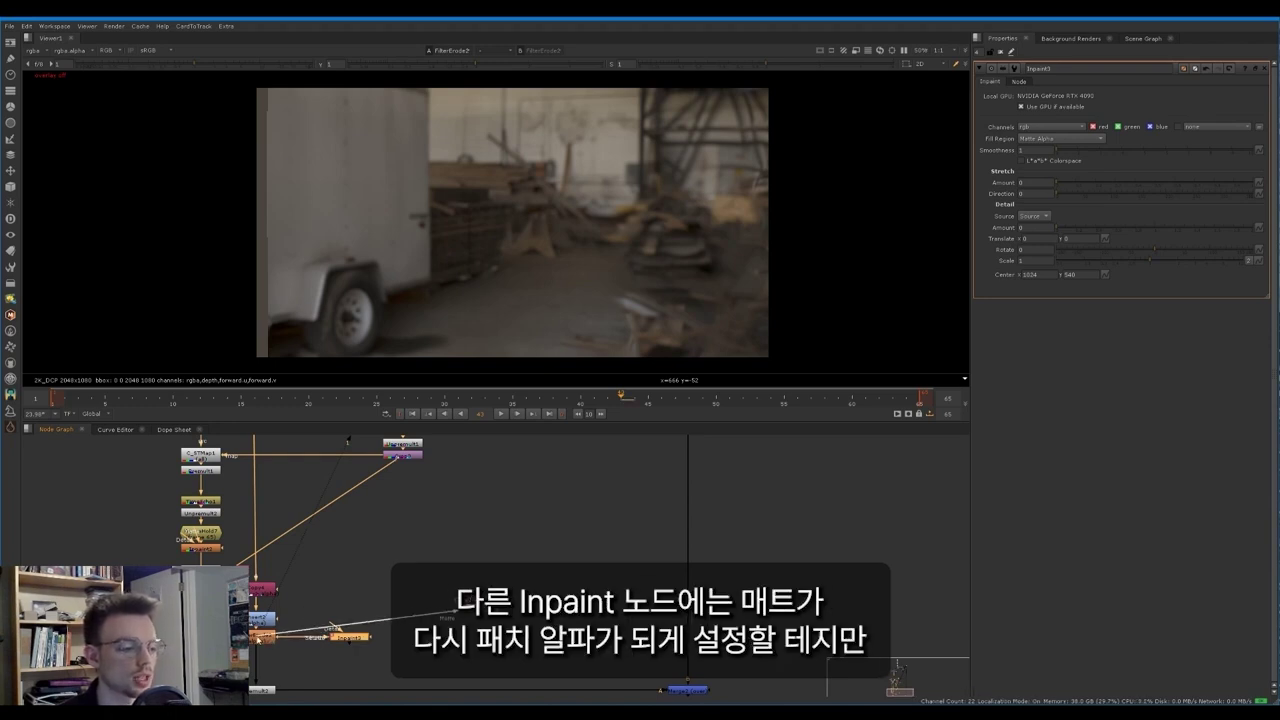
{"action": "left_click", "coordinate": [260, 636]}
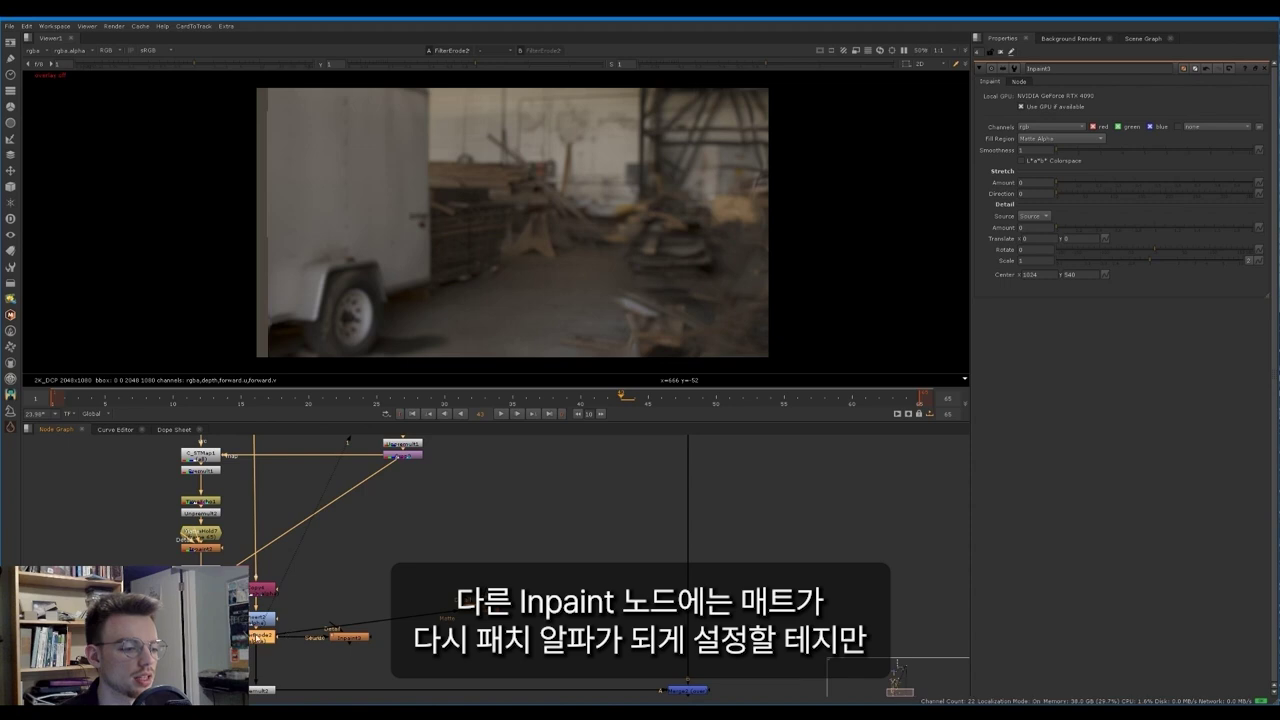
{"action": "scroll", "coordinate": [484, 604], "scroll_direction": "down", "scroll_amount": 3}
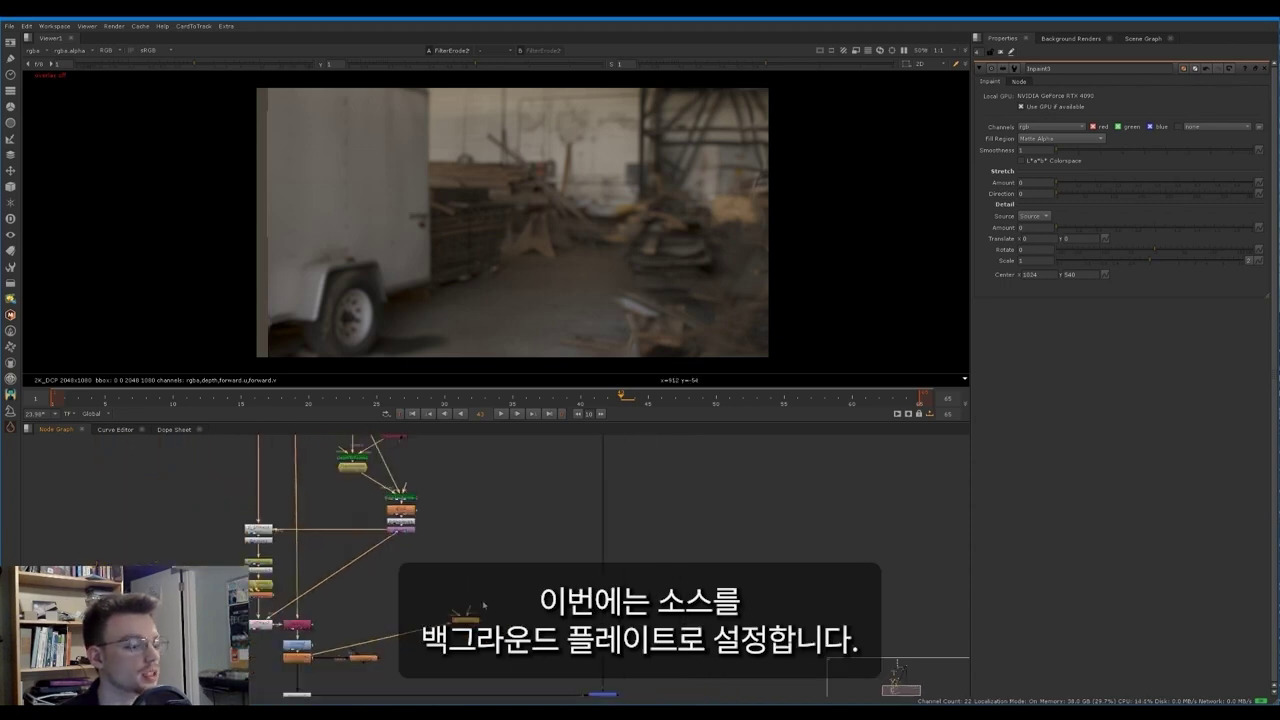
{"action": "left_click", "coordinate": [572, 587]}
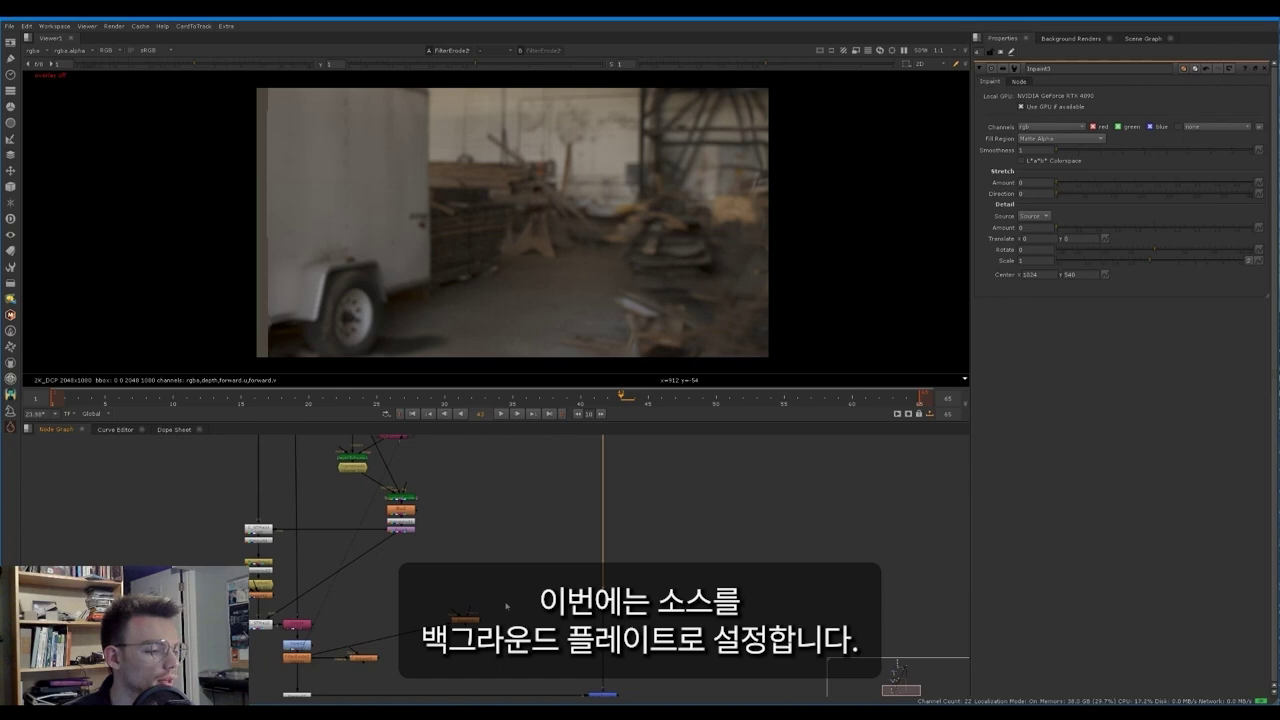
{"action": "left_click_drag", "start_coordinate": [477, 613], "coordinate": [604, 593]}
{"action": "middle_click_drag", "start_coordinate": [518, 611], "coordinate": [535, 542]}
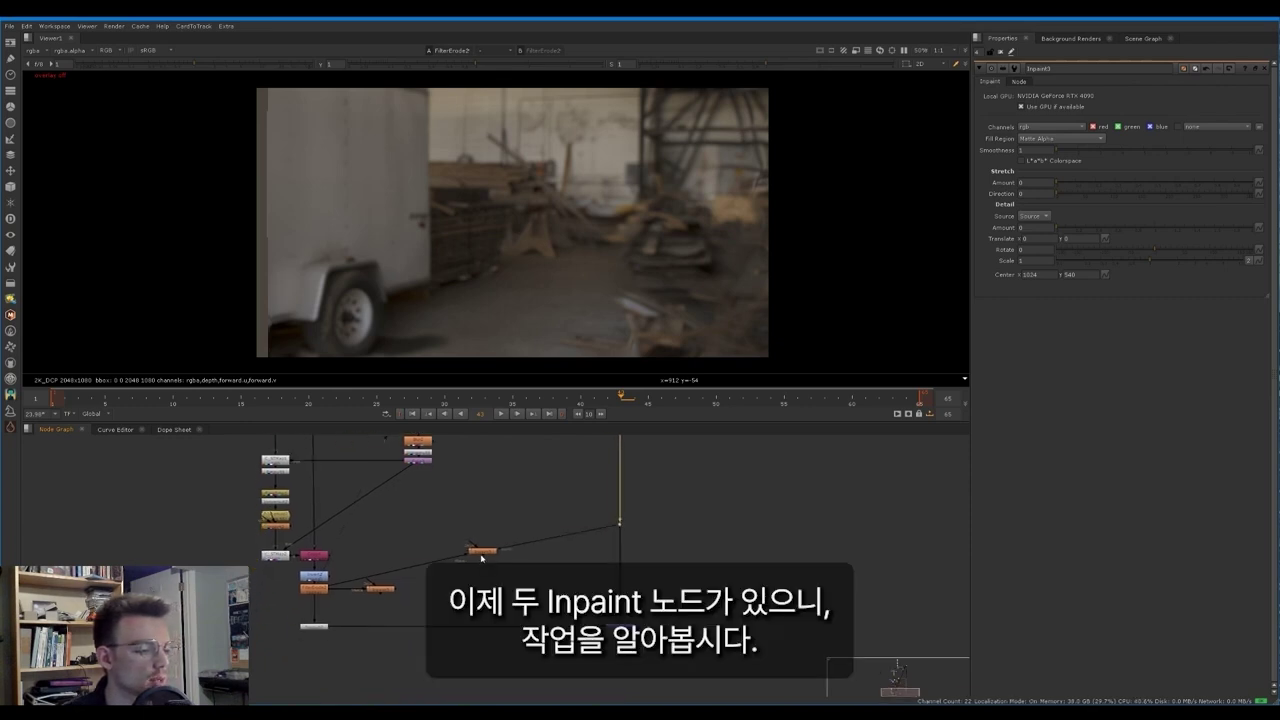
Step: Line up the two Inpaint nodes side by side, just below and beside the FilterErode
{"action": "left_click_drag", "start_coordinate": [484, 555], "coordinate": [506, 579]}
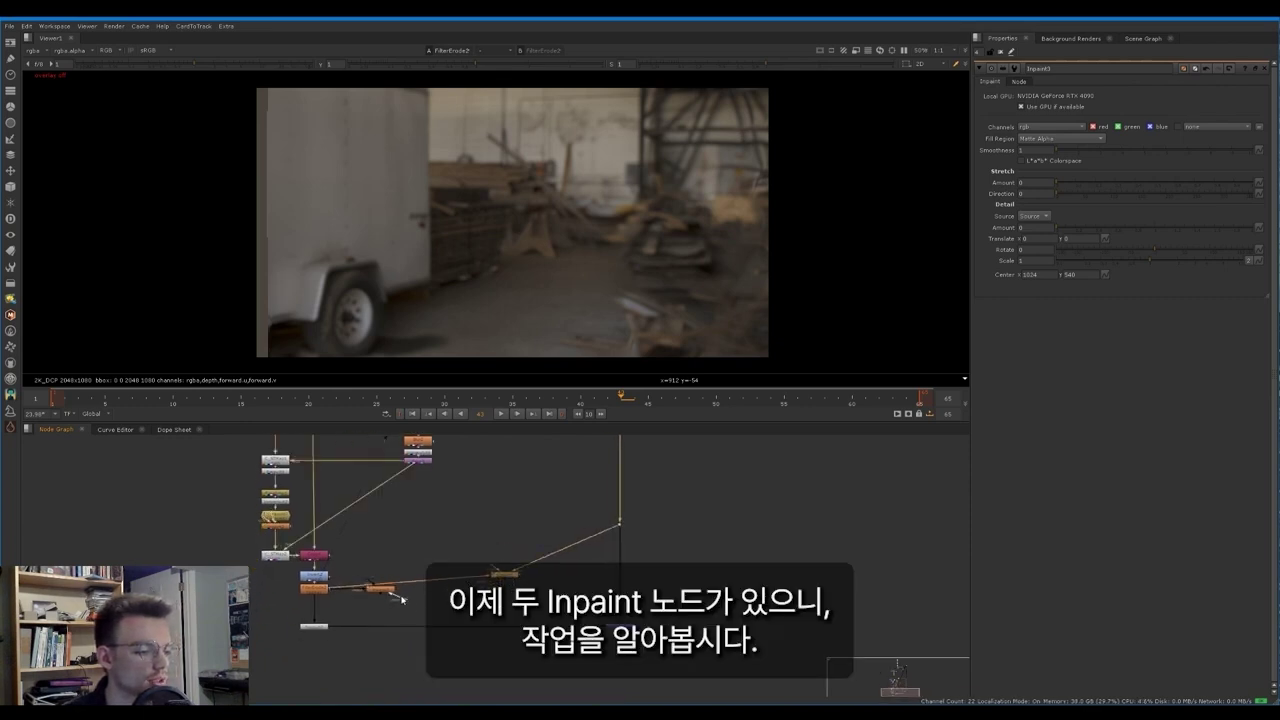
{"action": "left_click_drag", "start_coordinate": [389, 593], "coordinate": [410, 604]}
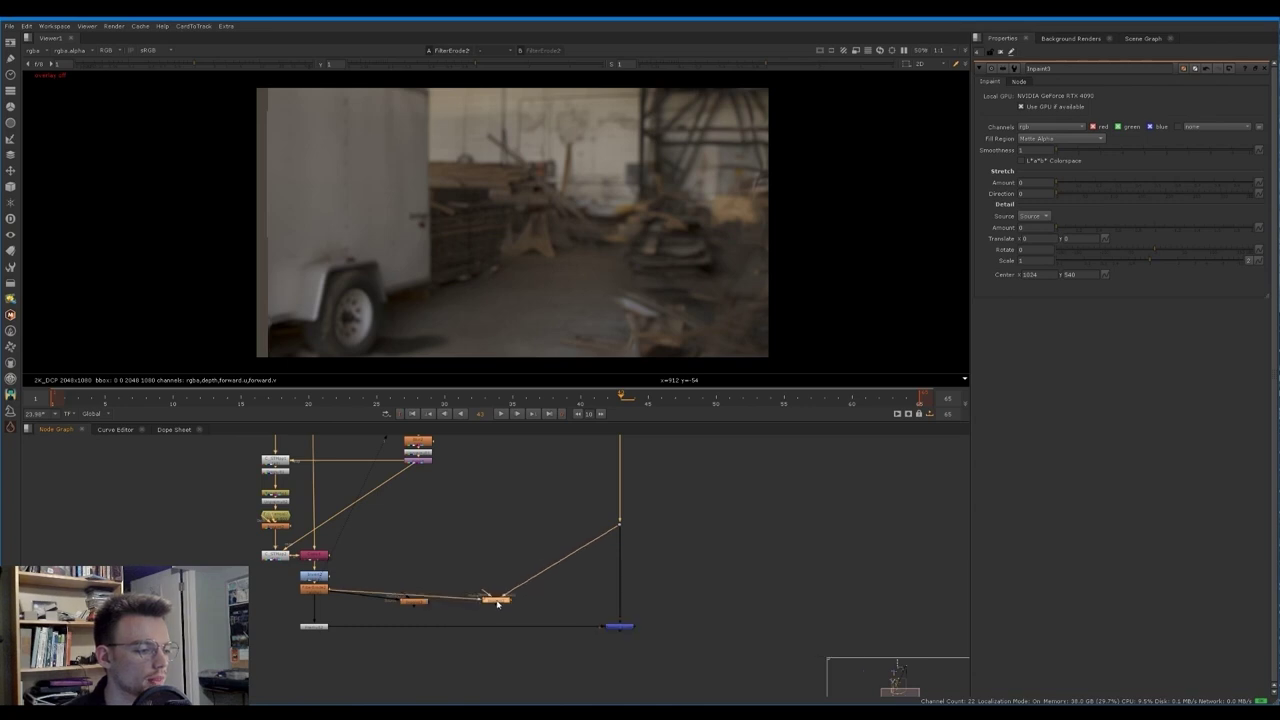
{"action": "scroll", "coordinate": [412, 604], "scroll_direction": "up", "scroll_amount": 2}
{"action": "scroll", "coordinate": [420, 607], "scroll_direction": "up", "scroll_amount": 1}
{"action": "middle_click_drag", "start_coordinate": [420, 607], "coordinate": [376, 593]}
{"action": "left_click", "coordinate": [376, 592]}
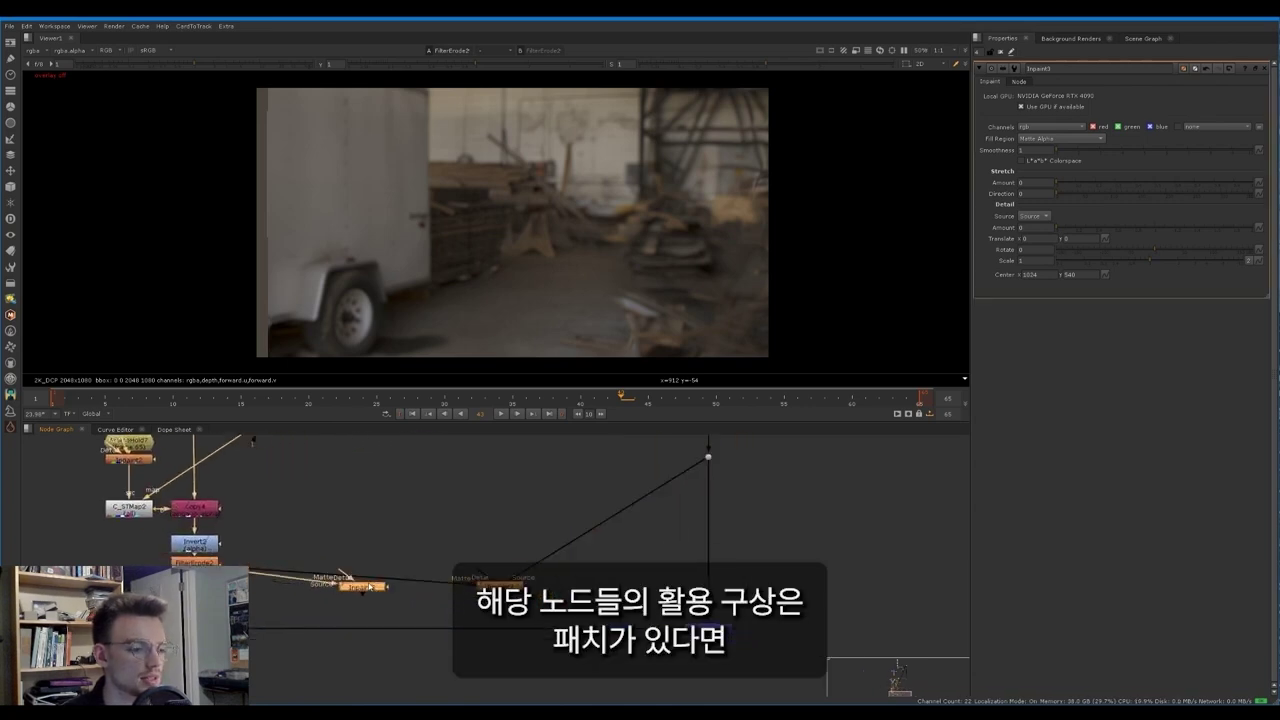
Step: Compare the clean patch at the Invert with the original plate at the Dot in the viewer
{"action": "left_click", "coordinate": [212, 541]}
{"action": "key", "text": "1"}
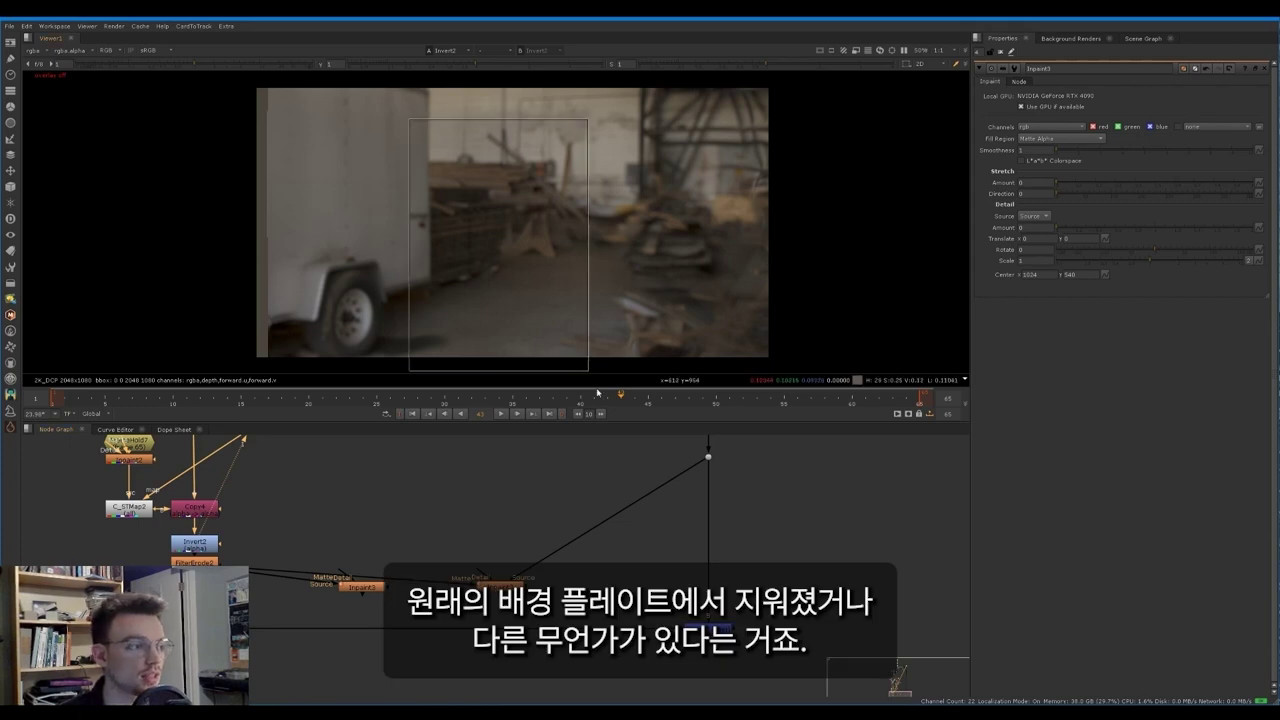
{"action": "left_click", "coordinate": [708, 456]}
{"action": "key", "text": "1"}
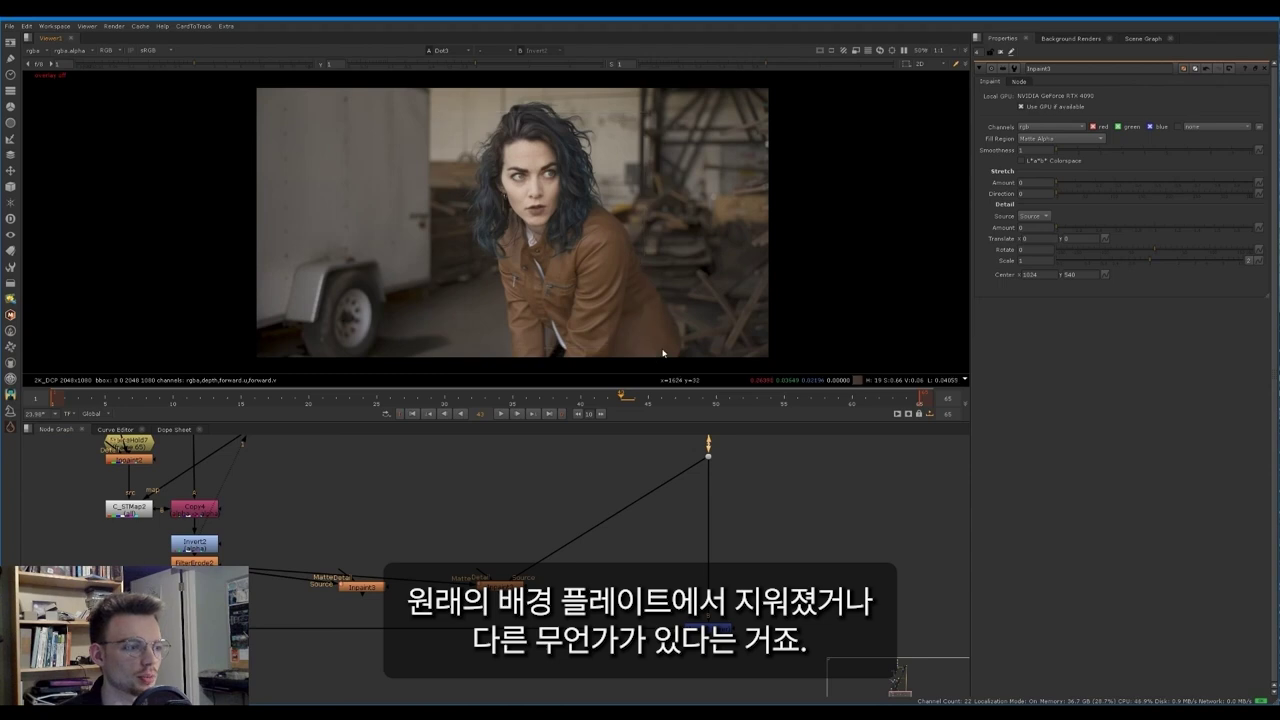
{"action": "key", "text": "2"}
{"action": "key", "text": "1"}
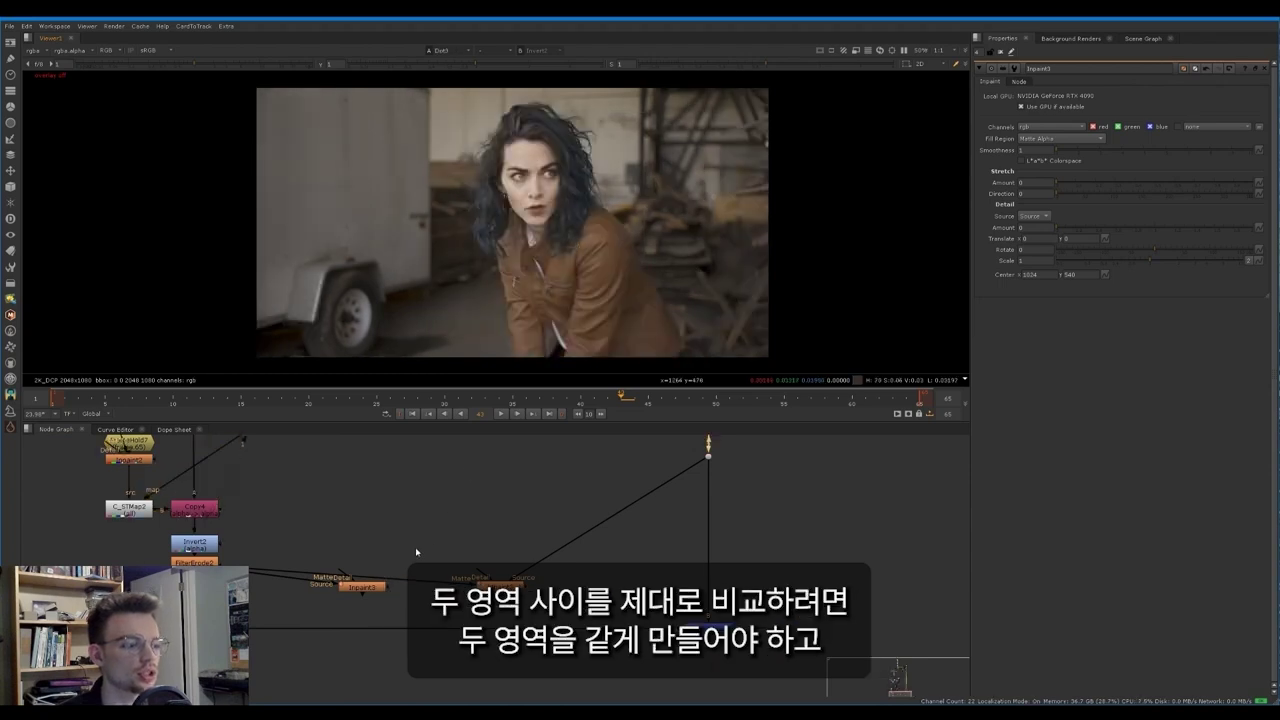
{"action": "key", "text": "2"}
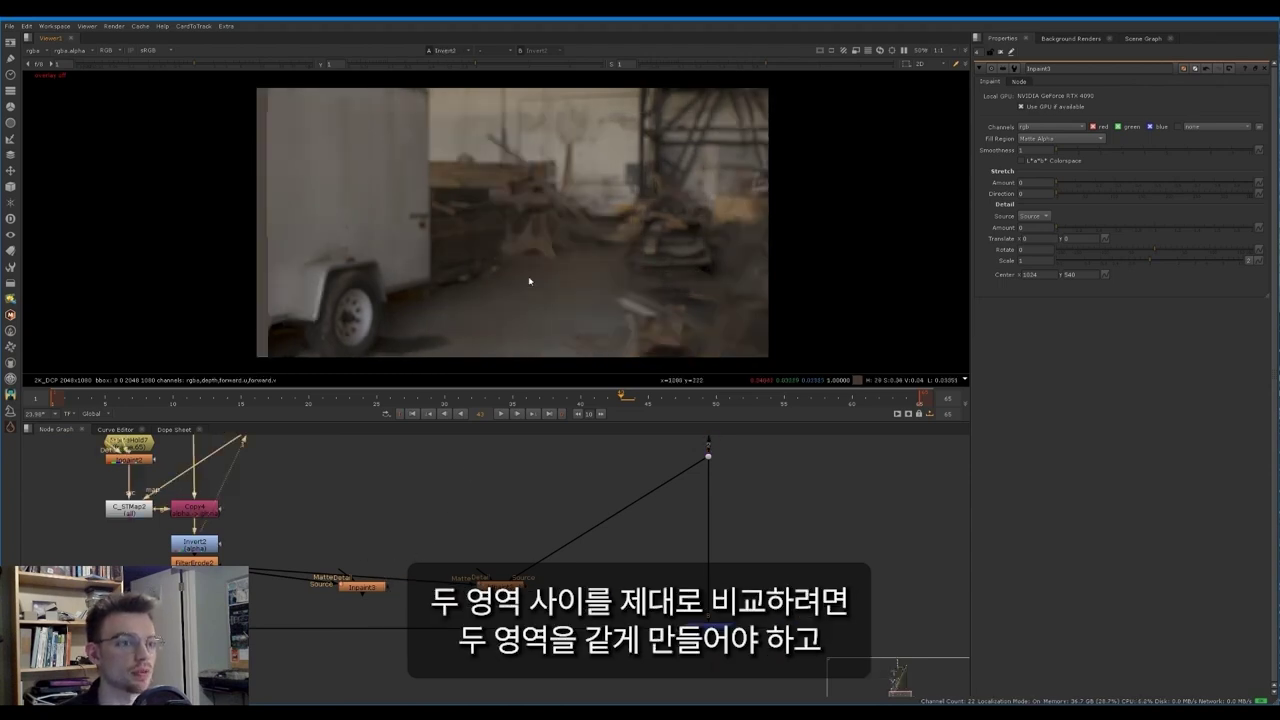
{"action": "key", "text": "1"}
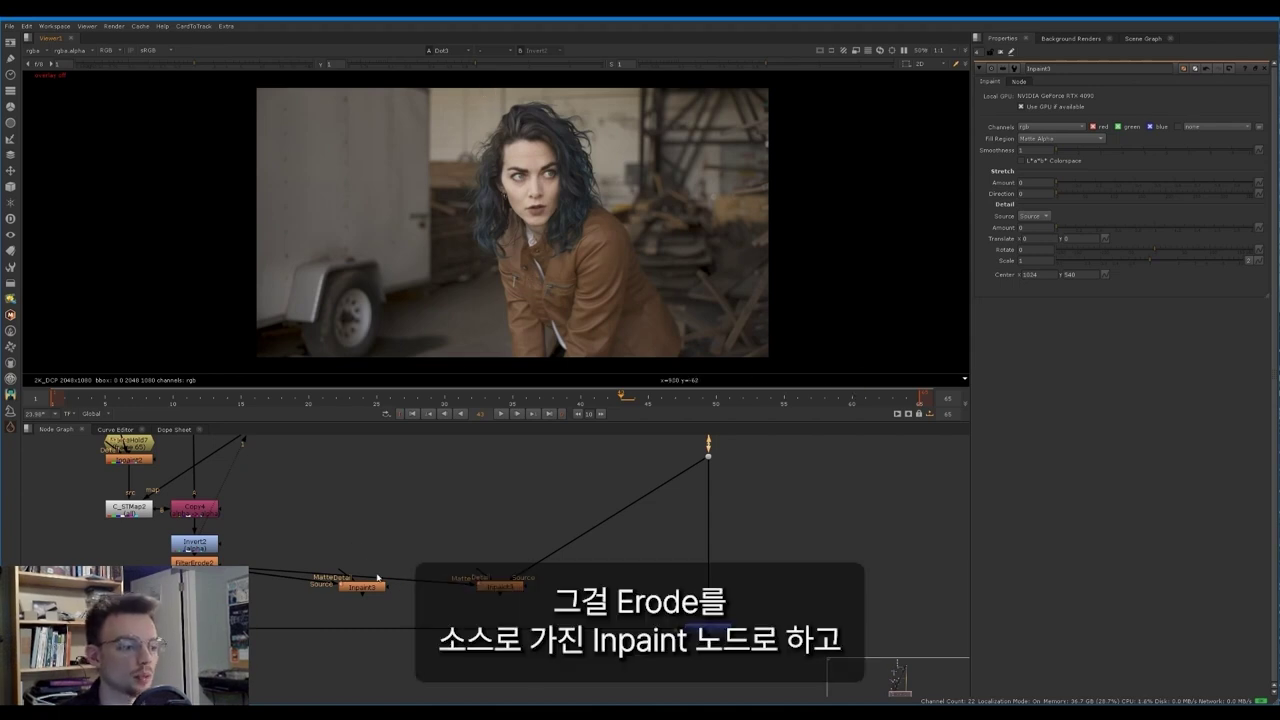
Step: Compare the two Inpaint outputs in the viewer, examining the brightness around the filled region
{"action": "key", "text": "1"}
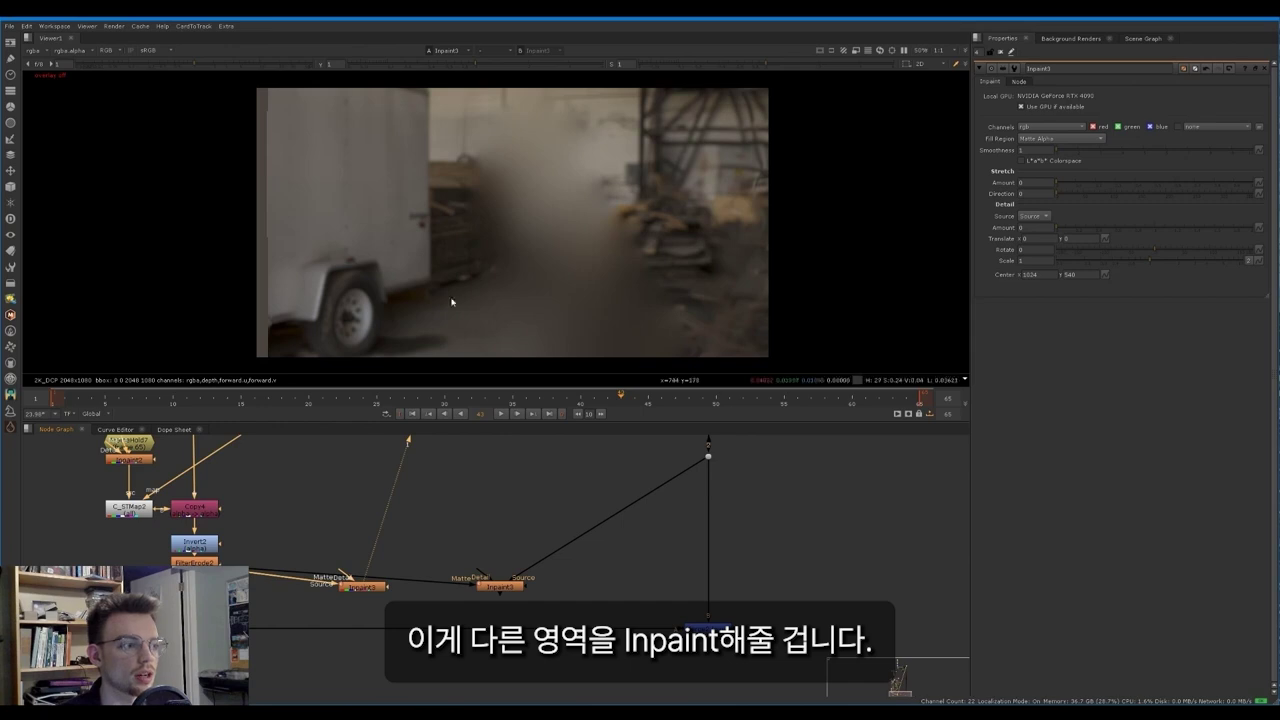
{"action": "left_click", "coordinate": [500, 586]}
{"action": "key", "text": "1"}
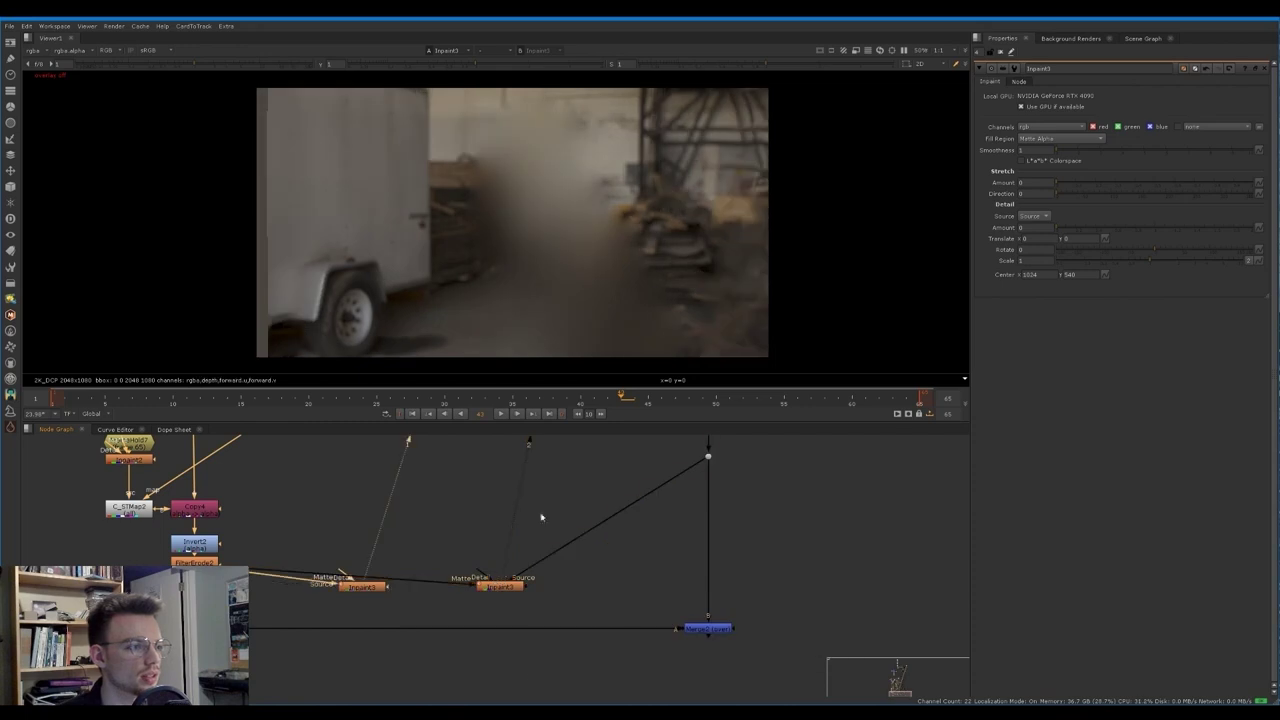
{"action": "key", "text": "1"}
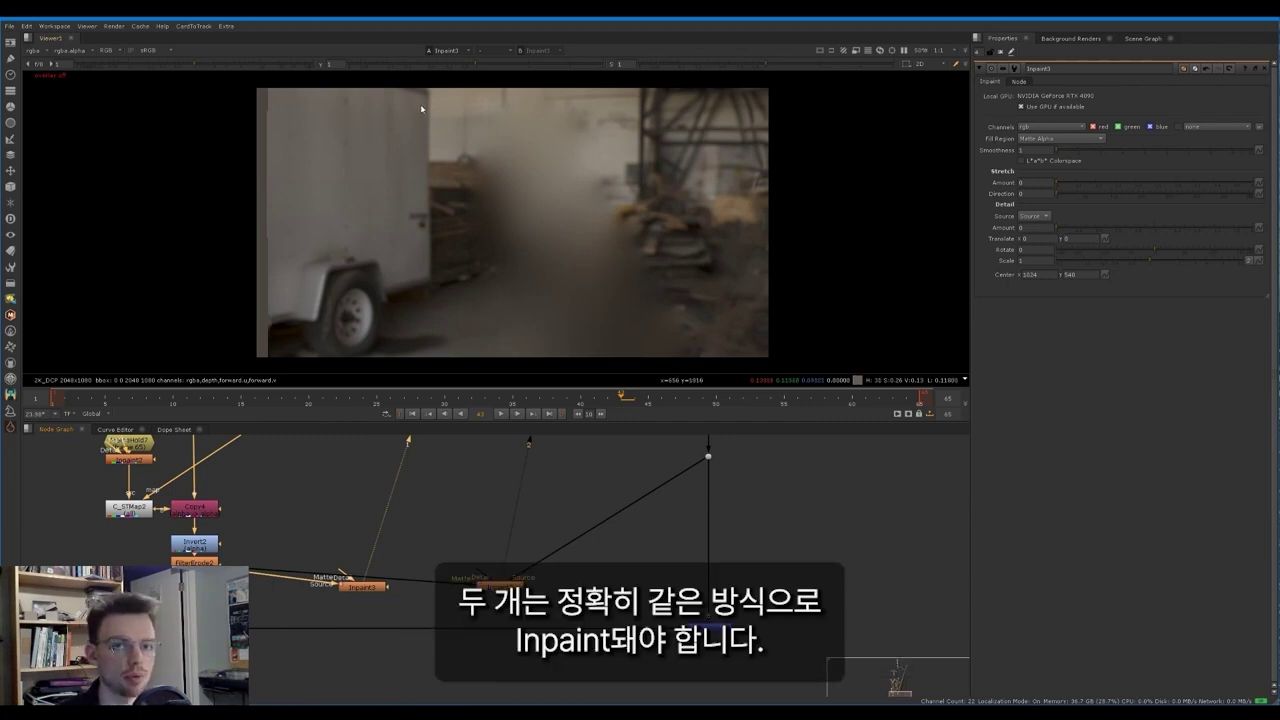
{"action": "key", "text": "2"}
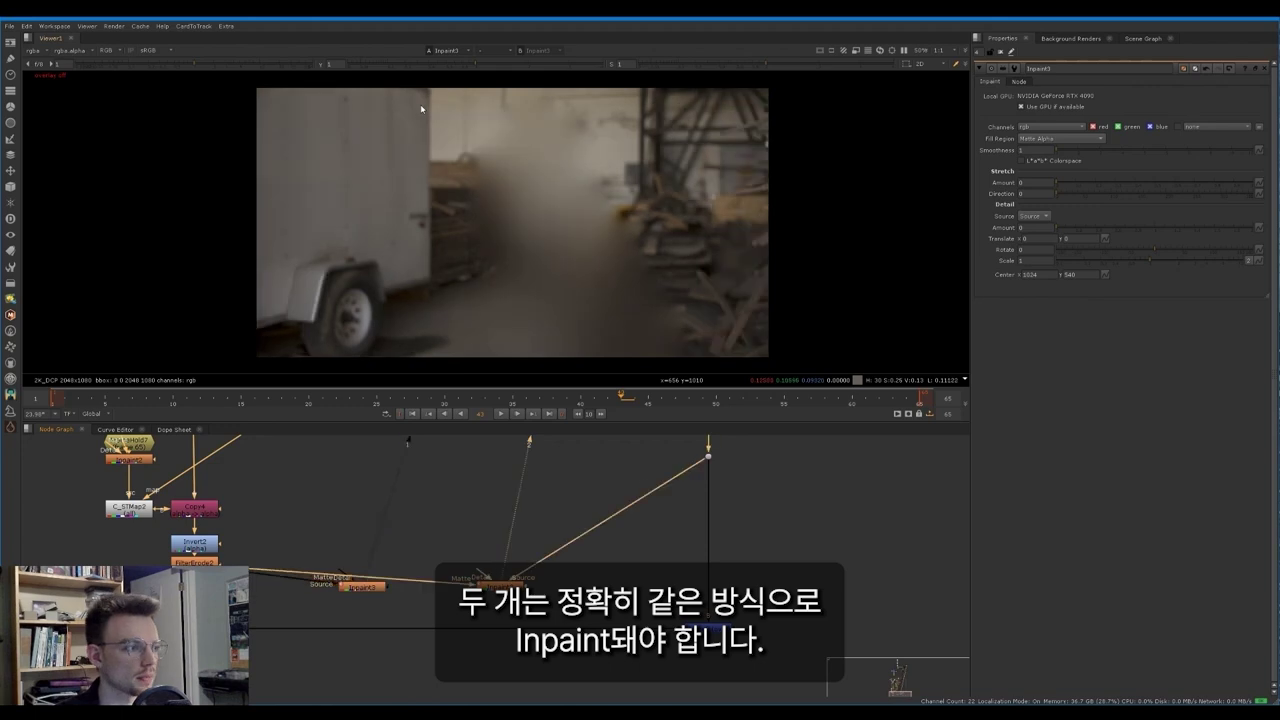
{"action": "key", "text": "1"}
{"action": "key", "text": "2"}
{"action": "key", "text": "1"}
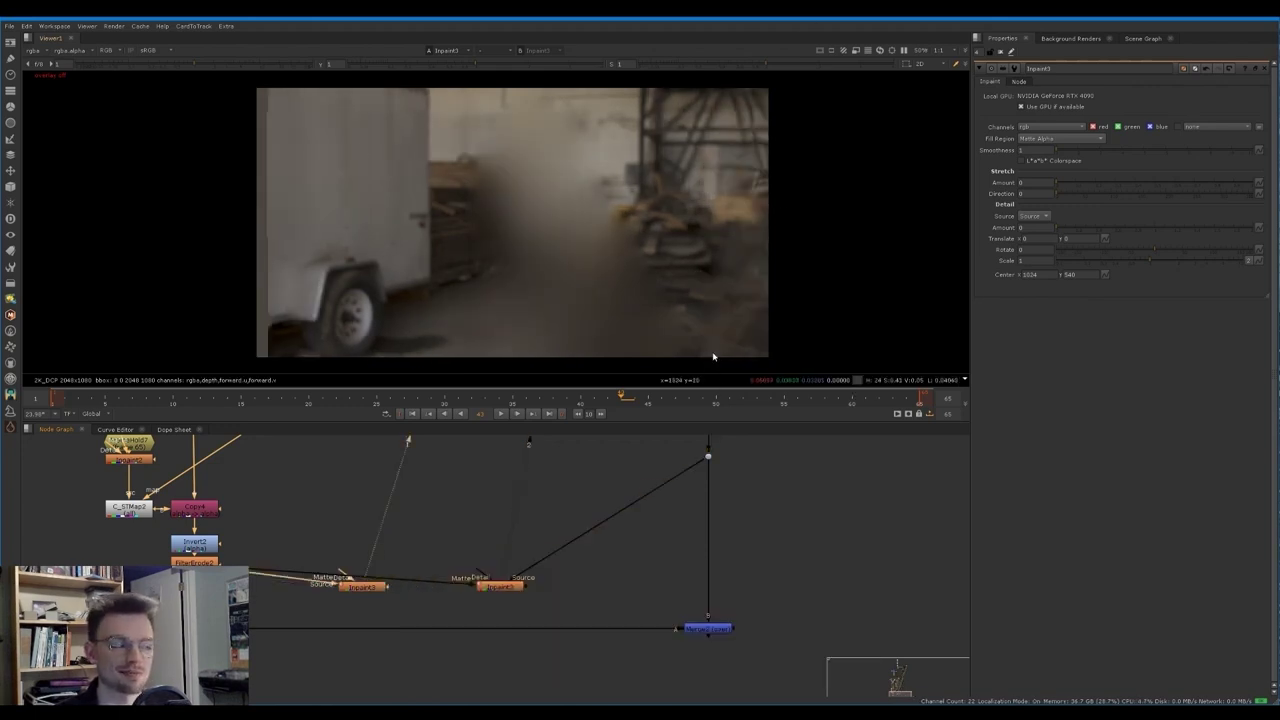
{"action": "key", "text": "2"}
{"action": "key", "text": "1"}
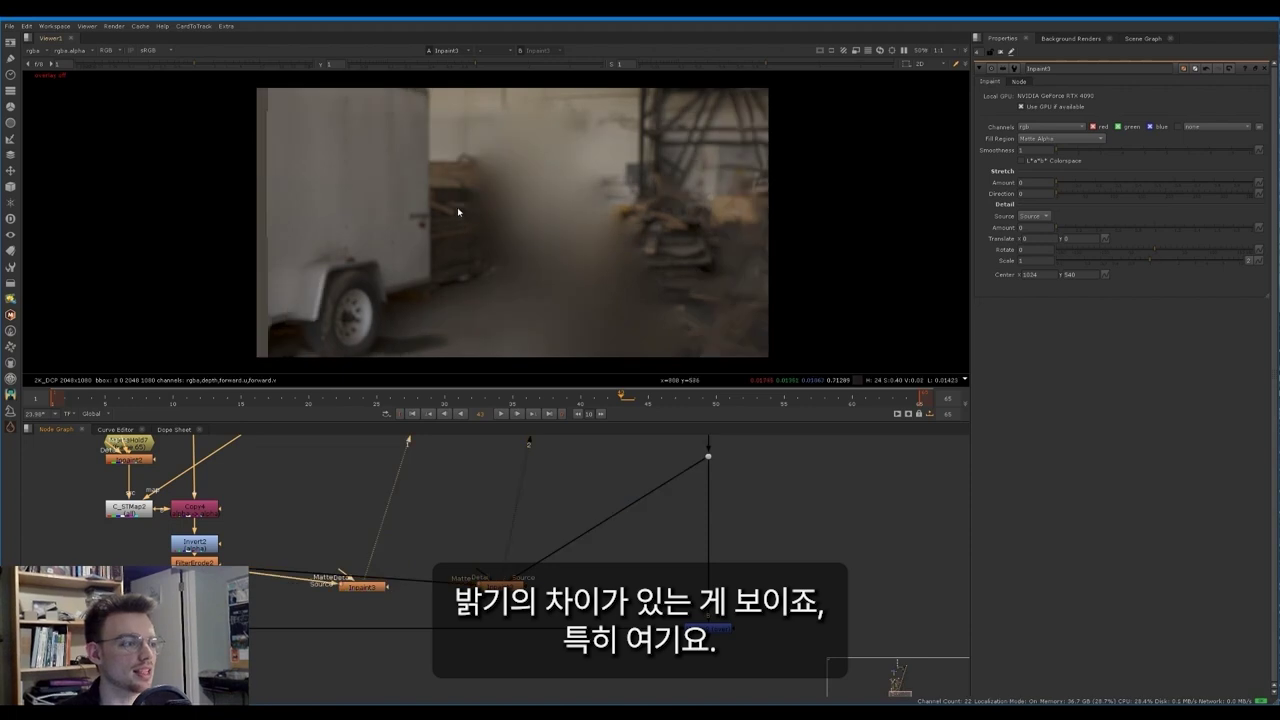
{"action": "key", "text": "2"}
{"action": "key", "text": "1"}
{"action": "key", "text": "2"}
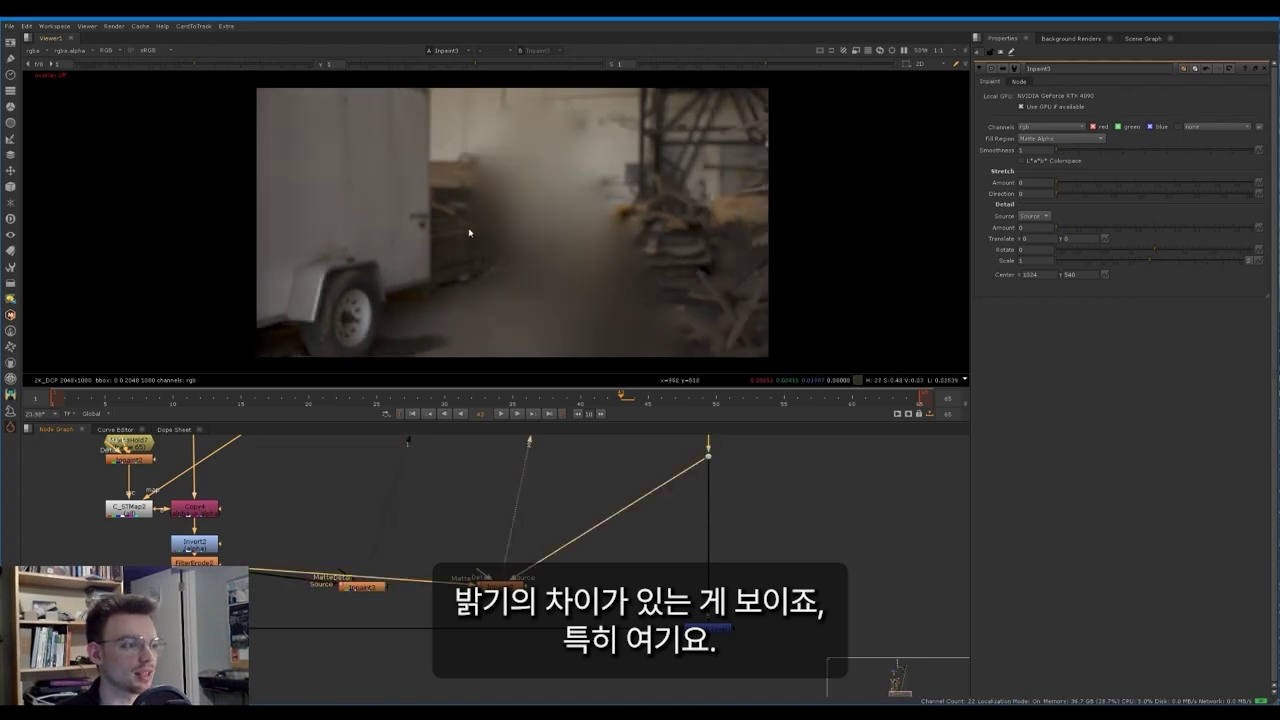
{"action": "key", "text": "1"}
{"action": "key", "text": "2"}
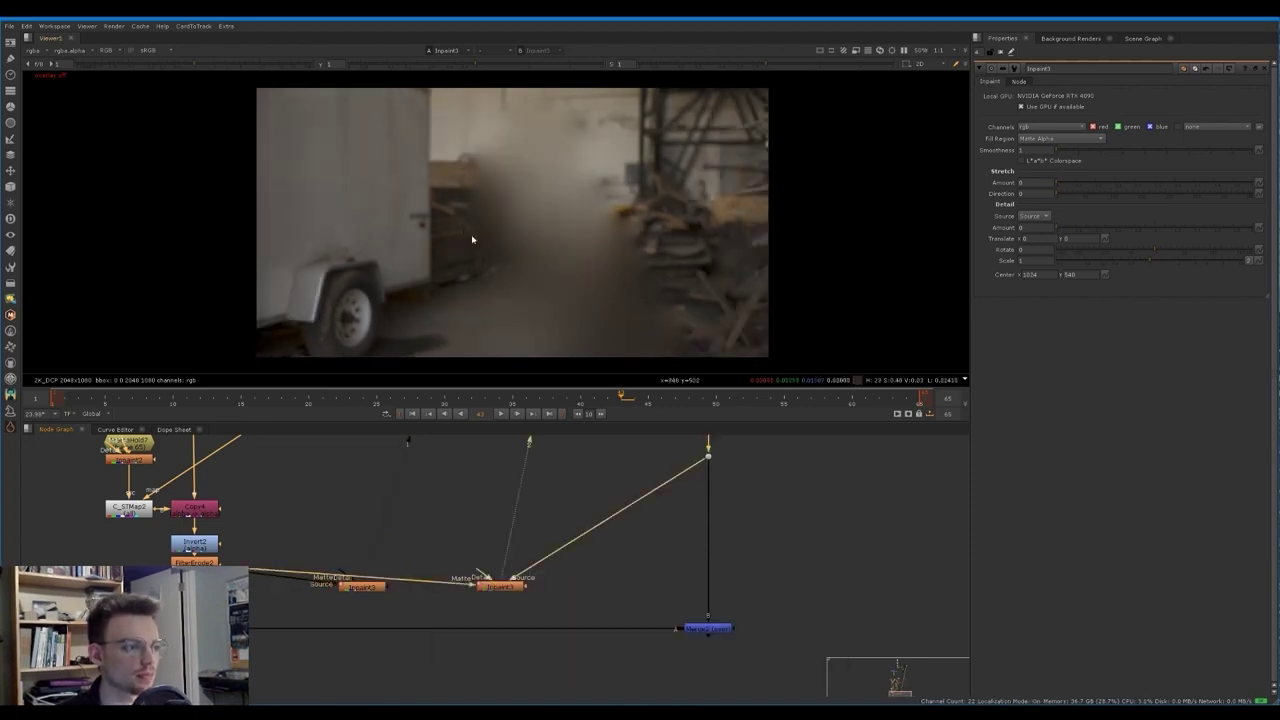
Step: Add a Merge below the Inpaints set to divide, with the plate Inpaint as A and the patch Inpaint as B, and view it
{"action": "middle_click_drag", "start_coordinate": [629, 600], "coordinate": [642, 544]}
{"action": "scroll", "coordinate": [642, 544], "scroll_direction": "down", "scroll_amount": 1}
{"action": "left_click_drag", "start_coordinate": [781, 599], "coordinate": [272, 614]}
{"action": "left_click", "coordinate": [475, 583]}
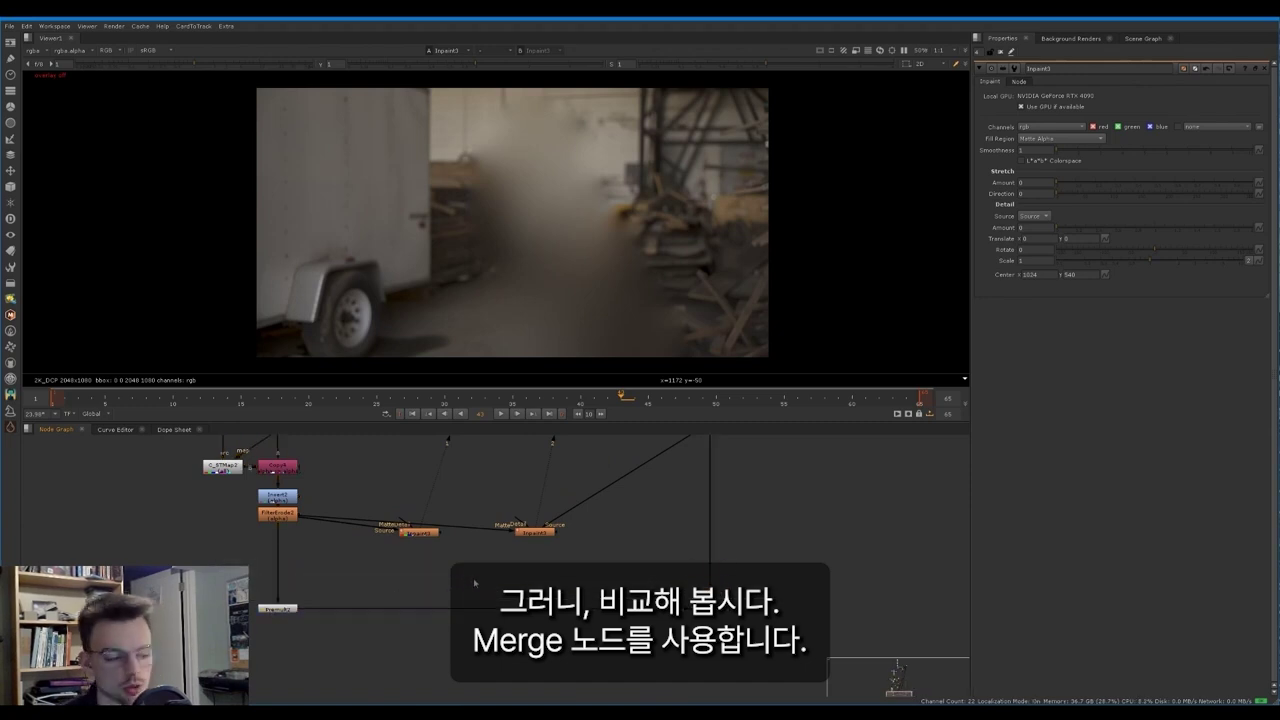
{"action": "key", "text": "m"}
{"action": "left_click", "coordinate": [1037, 96]}
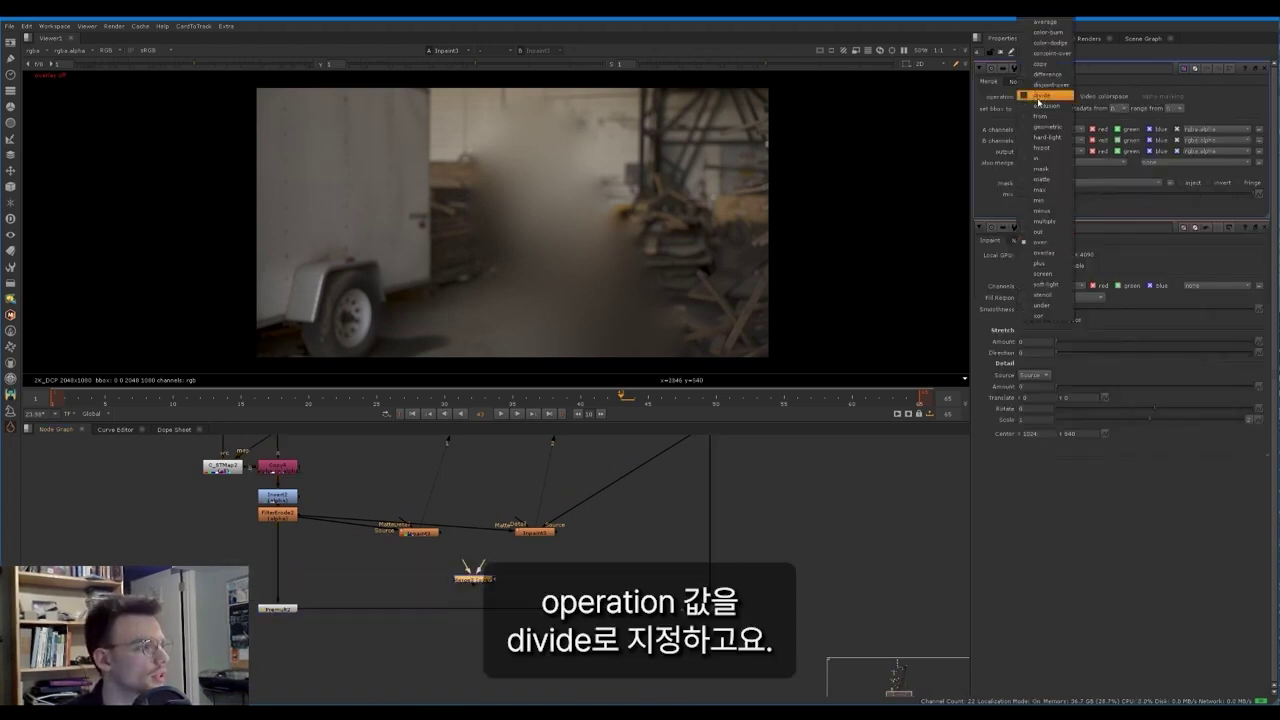
{"action": "left_click", "coordinate": [1045, 100]}
{"action": "scroll", "coordinate": [510, 555], "scroll_direction": "up", "scroll_amount": 2}
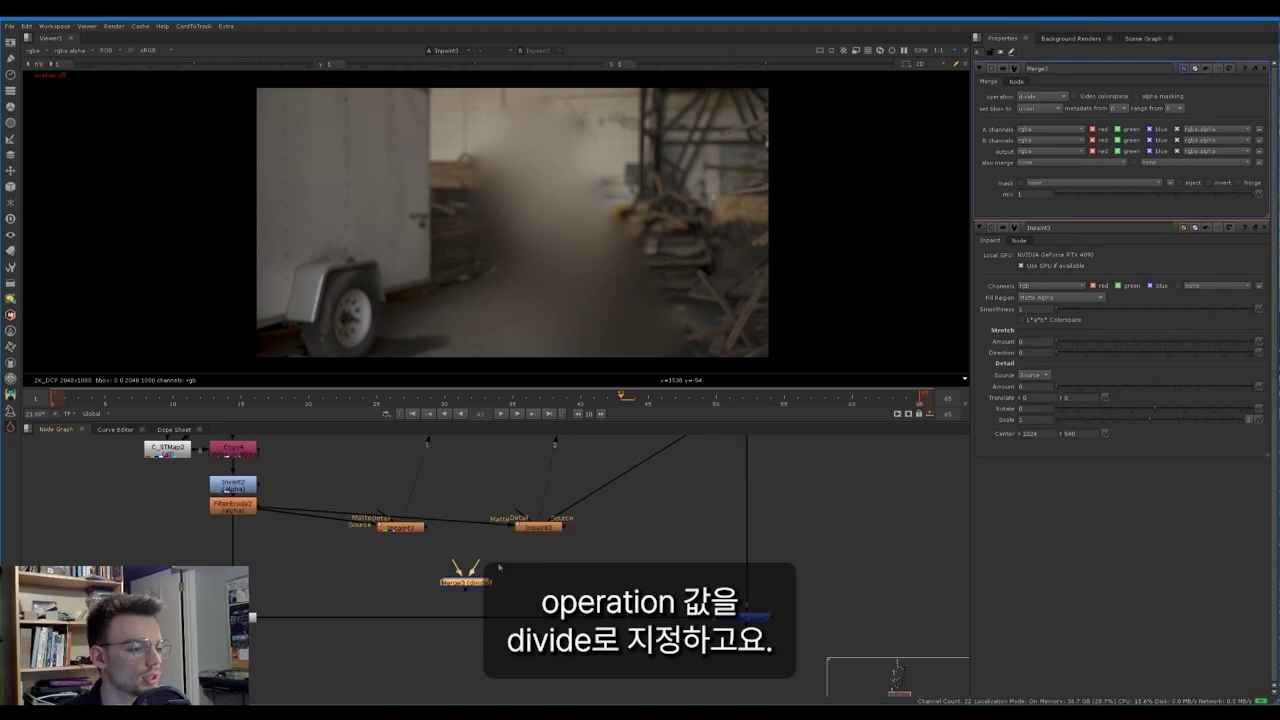
{"action": "left_click_drag", "start_coordinate": [479, 584], "coordinate": [540, 544]}
{"action": "key", "text": "1"}
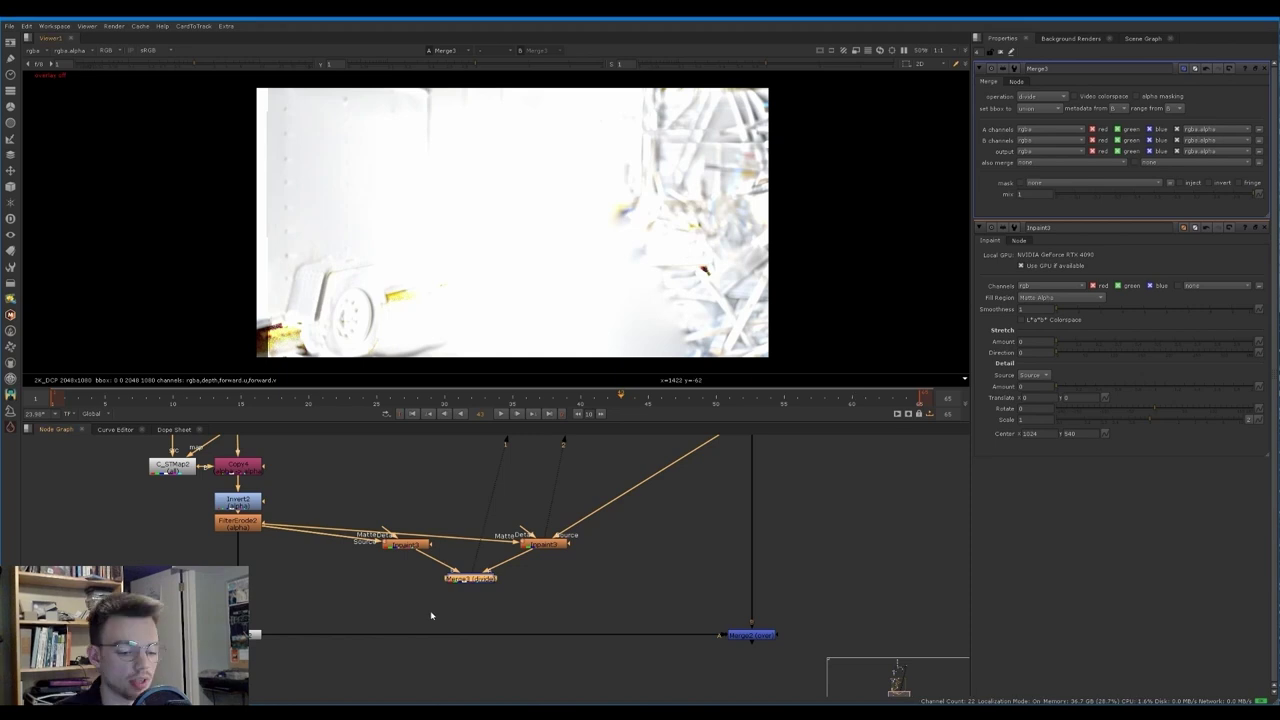
Step: Add a second Merge set to multiply, with B from the patch Inpaint and A from the divide Merge, and view it
{"action": "left_click", "coordinate": [431, 613]}
{"action": "key", "text": "m"}
{"action": "left_click", "coordinate": [407, 545]}
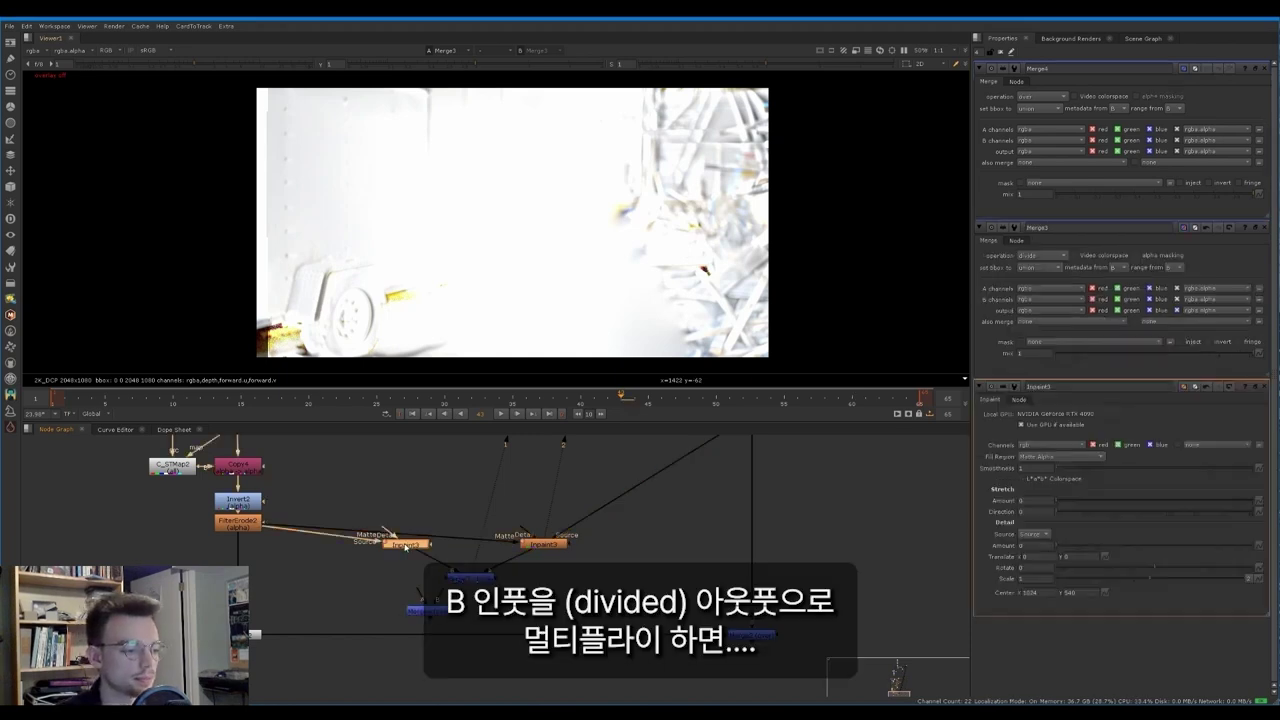
{"action": "key", "text": "1"}
{"action": "left_click_drag", "start_coordinate": [429, 616], "coordinate": [463, 579]}
{"action": "left_click", "coordinate": [472, 582]}
{"action": "left_click", "coordinate": [410, 610]}
{"action": "key", "text": "1"}
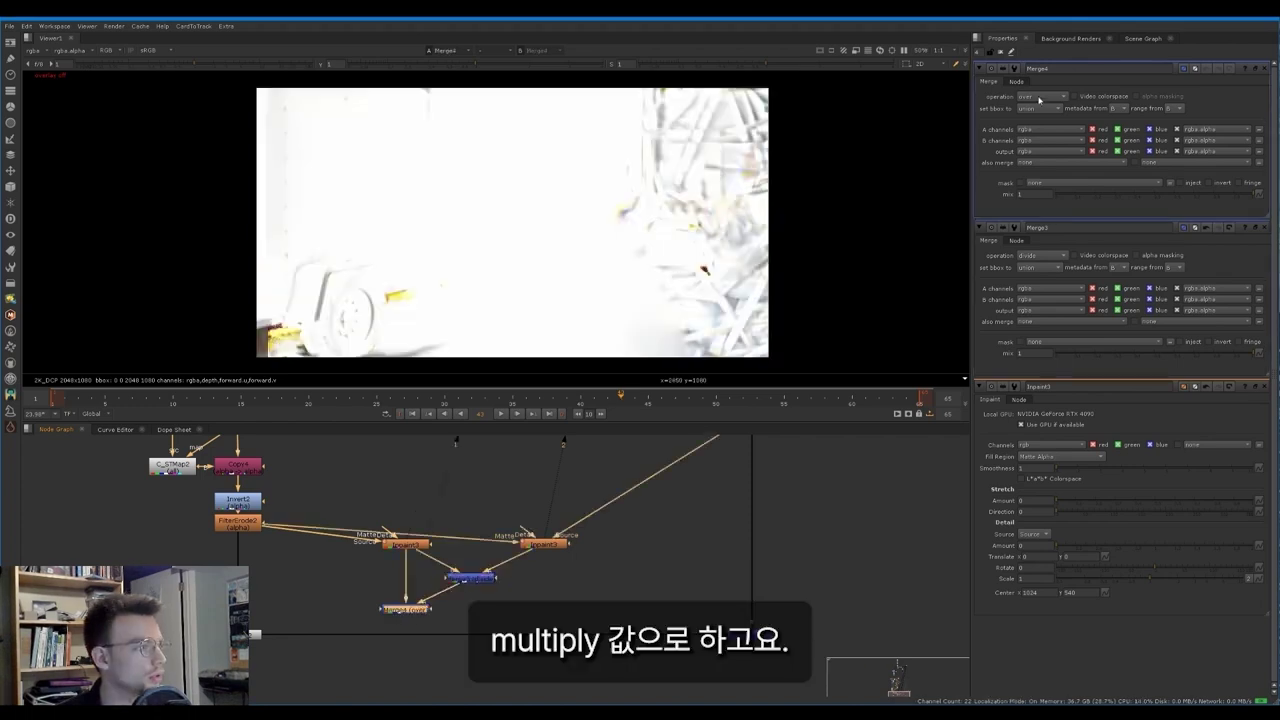
{"action": "left_click", "coordinate": [1041, 98]}
{"action": "left_click", "coordinate": [1045, 222]}
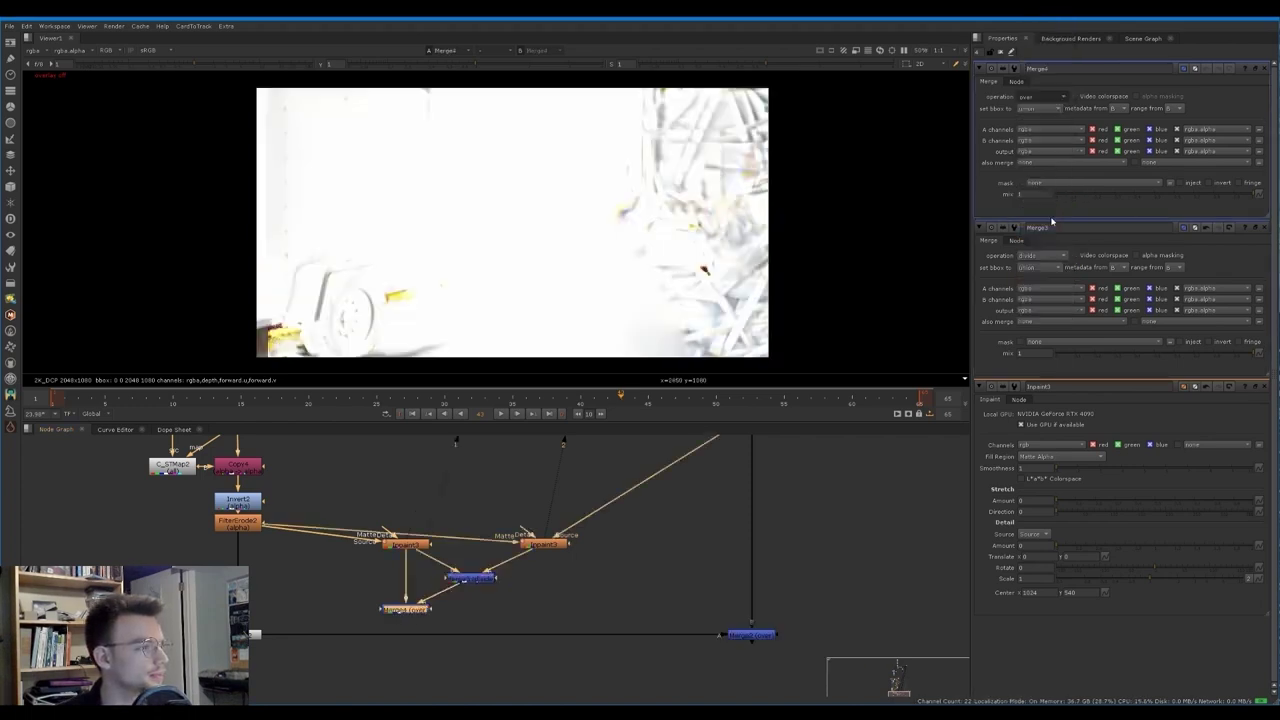
Step: Compare the multiply Merge's output with the plate Inpaint in the viewer
{"action": "left_click", "coordinate": [508, 572]}
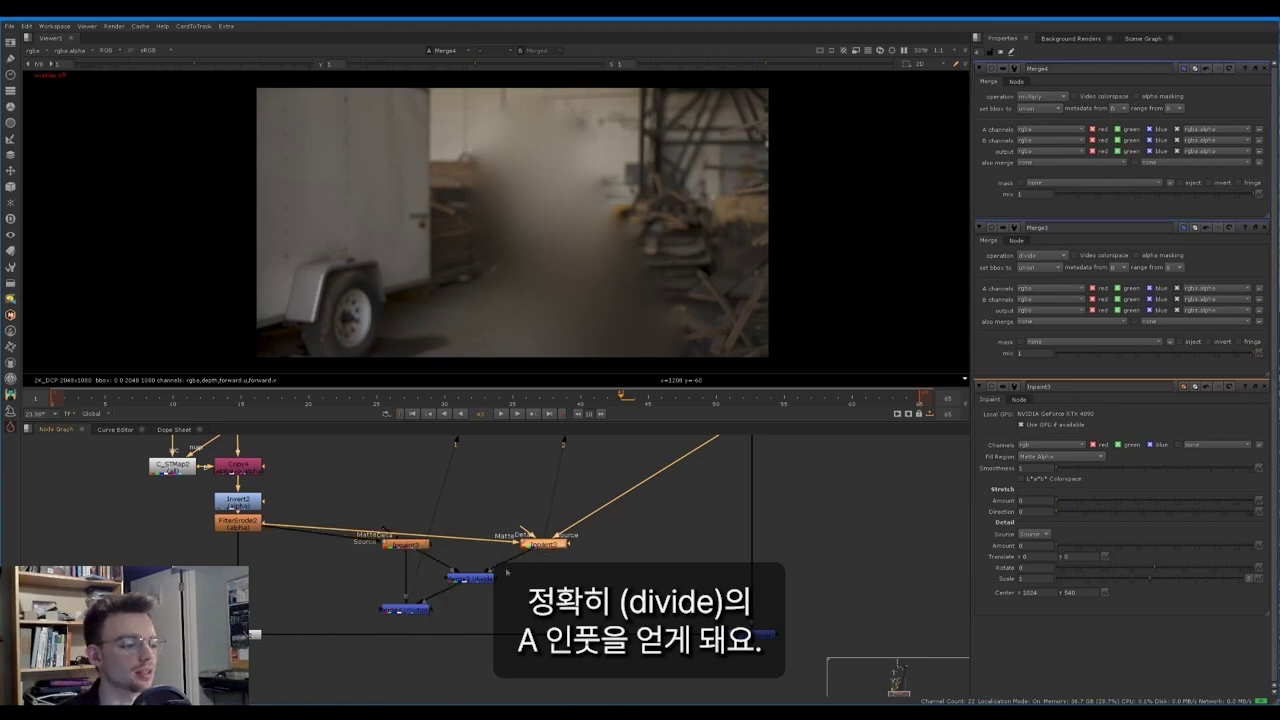
{"action": "left_click", "coordinate": [421, 611]}
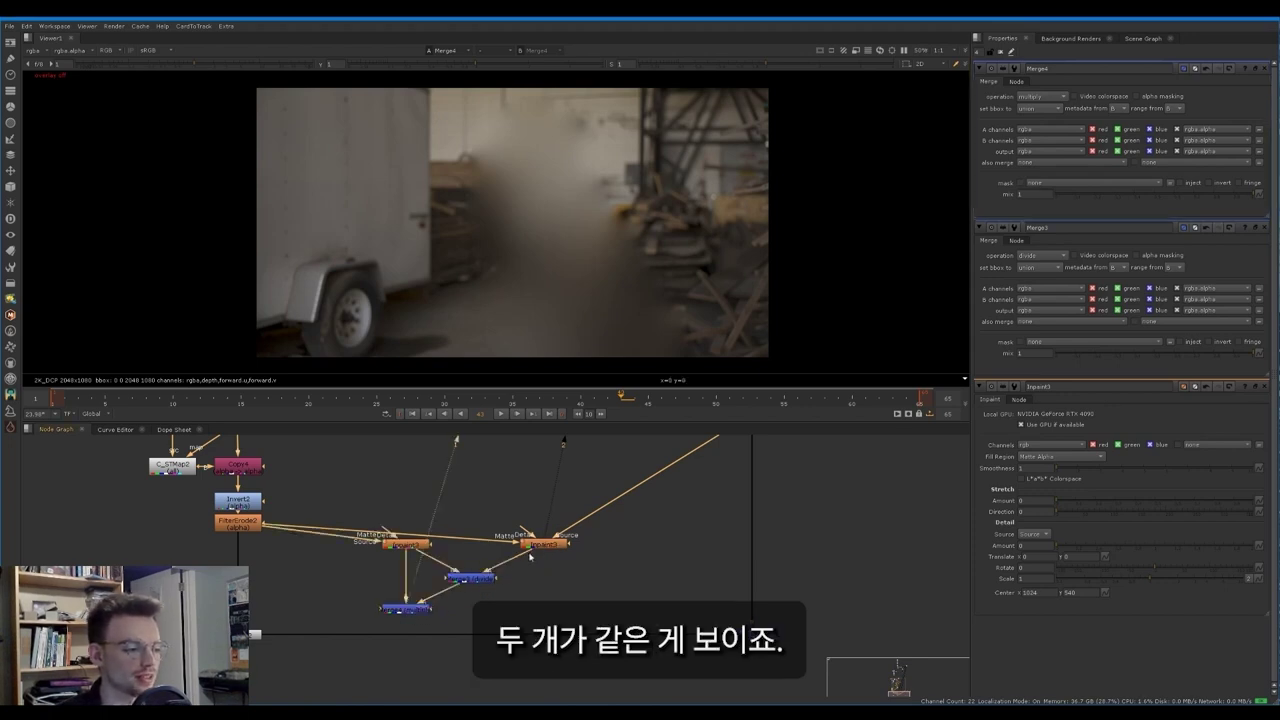
{"action": "left_click", "coordinate": [547, 548]}
{"action": "key", "text": "2"}
{"action": "key", "text": "1"}
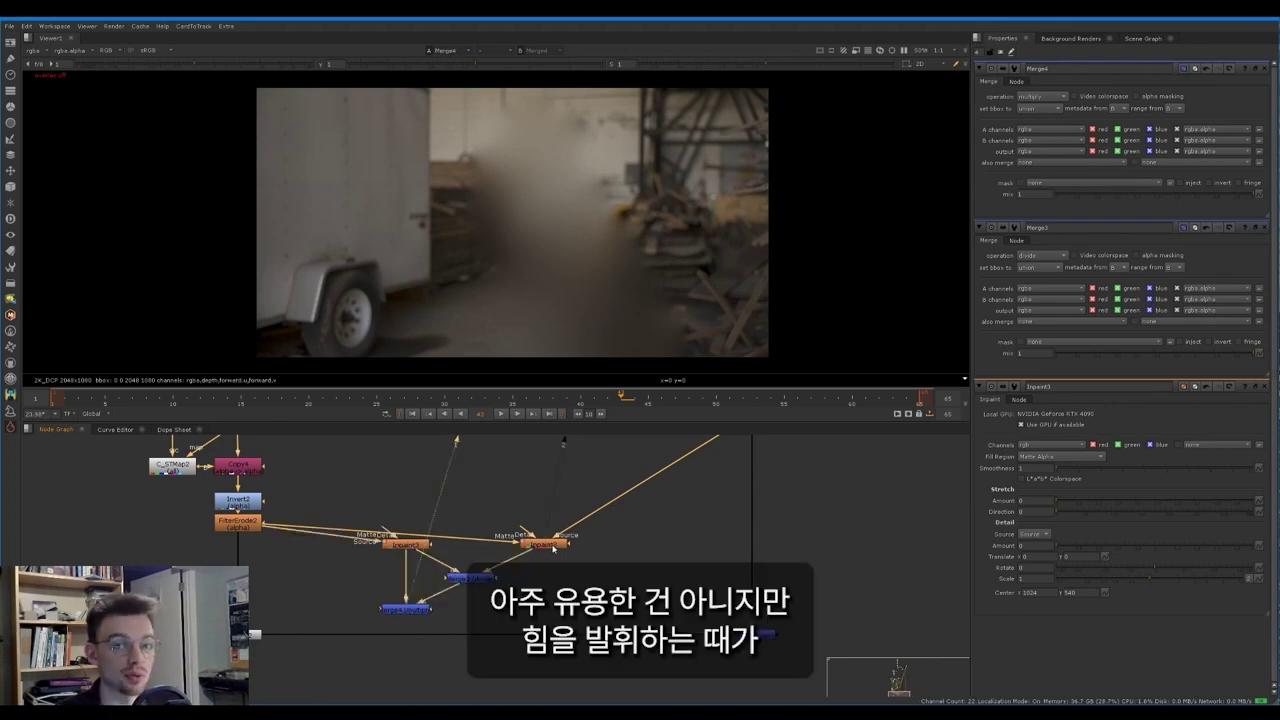
Step: Insert a Blur between the divide and multiply Merges, and examine the Blur and multiply outputs up close at the trailer wheel
{"action": "left_click_drag", "start_coordinate": [476, 581], "coordinate": [487, 577]}
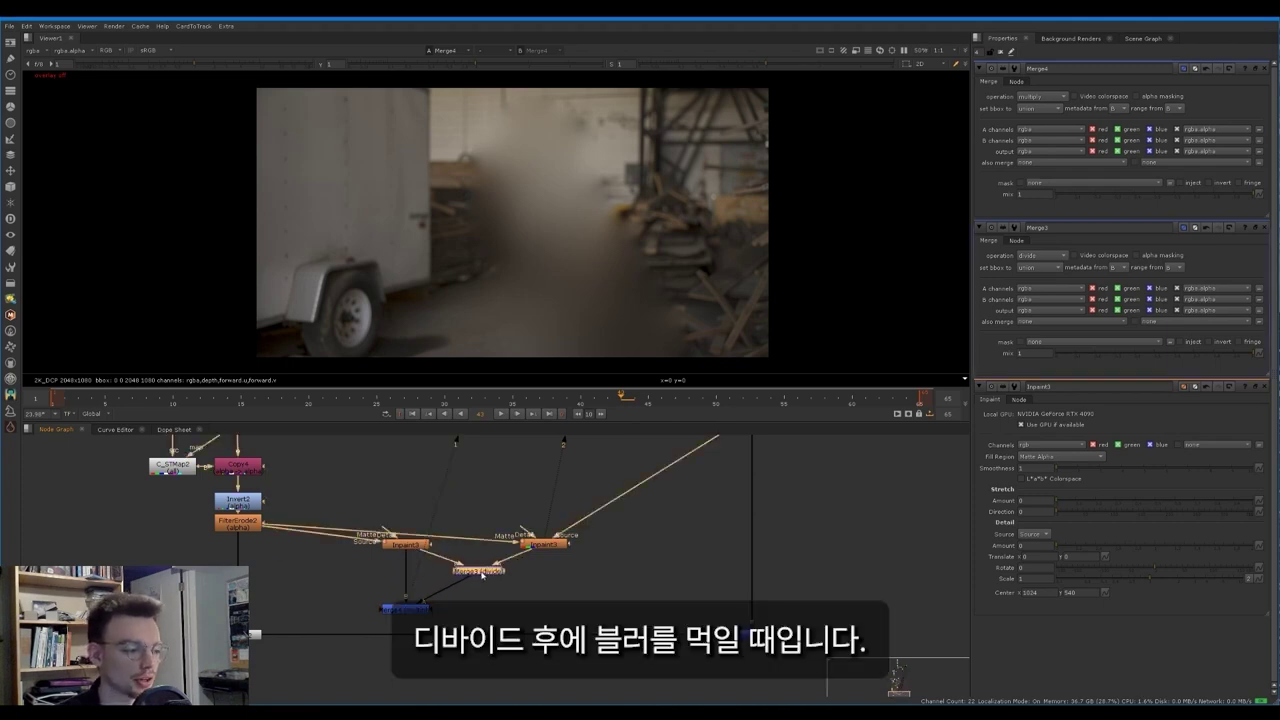
{"action": "key", "text": "b"}
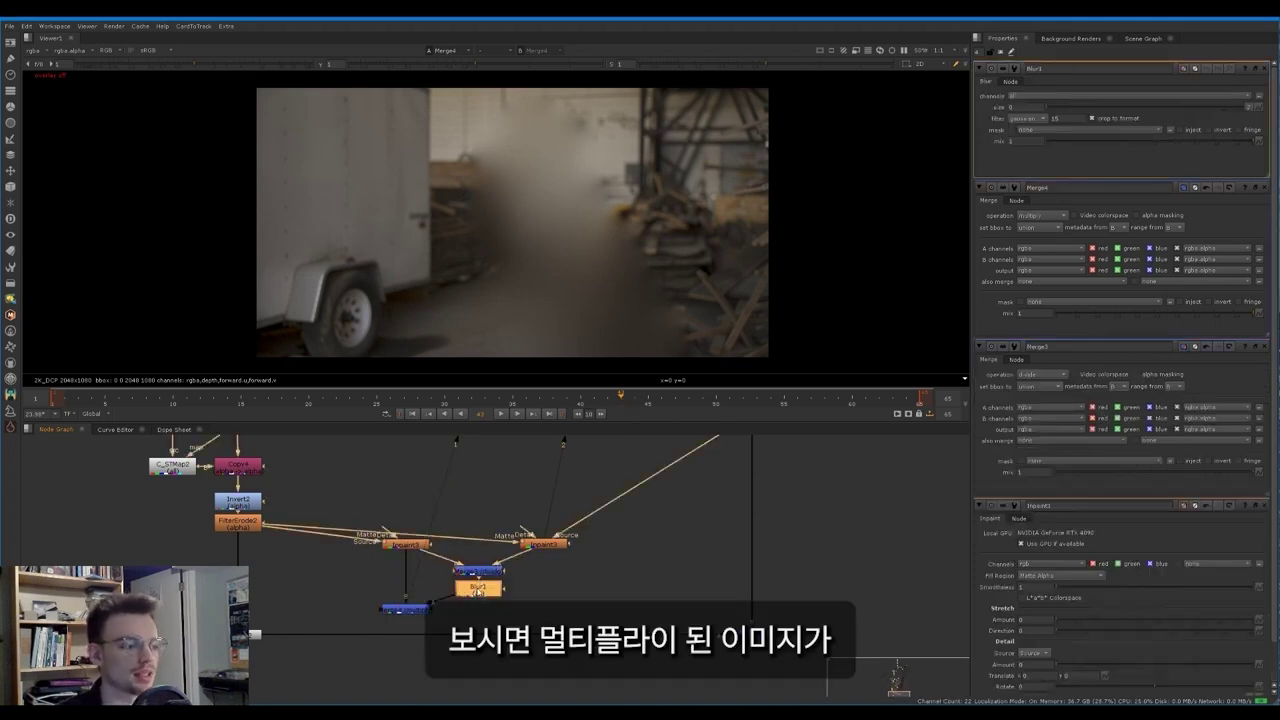
{"action": "key", "text": "1"}
{"action": "scroll", "coordinate": [250, 330], "scroll_direction": "up", "scroll_amount": 5}
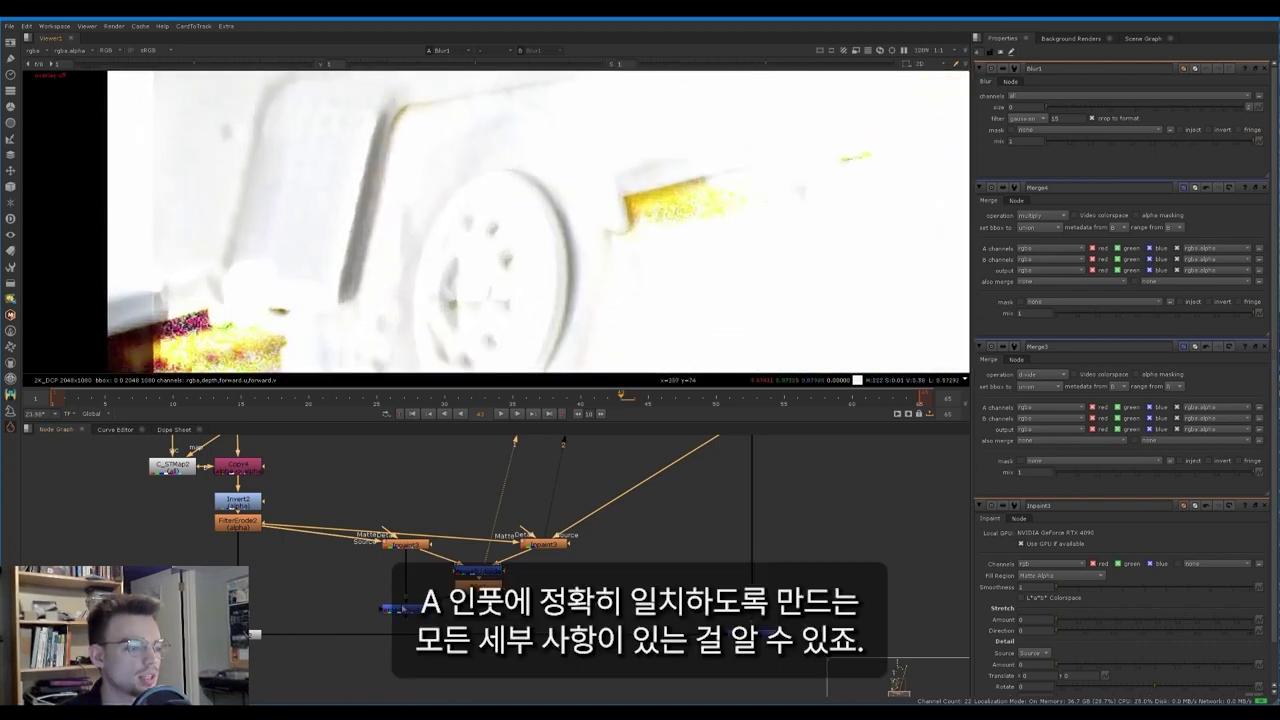
{"action": "left_click", "coordinate": [400, 608]}
{"action": "key", "text": "1"}
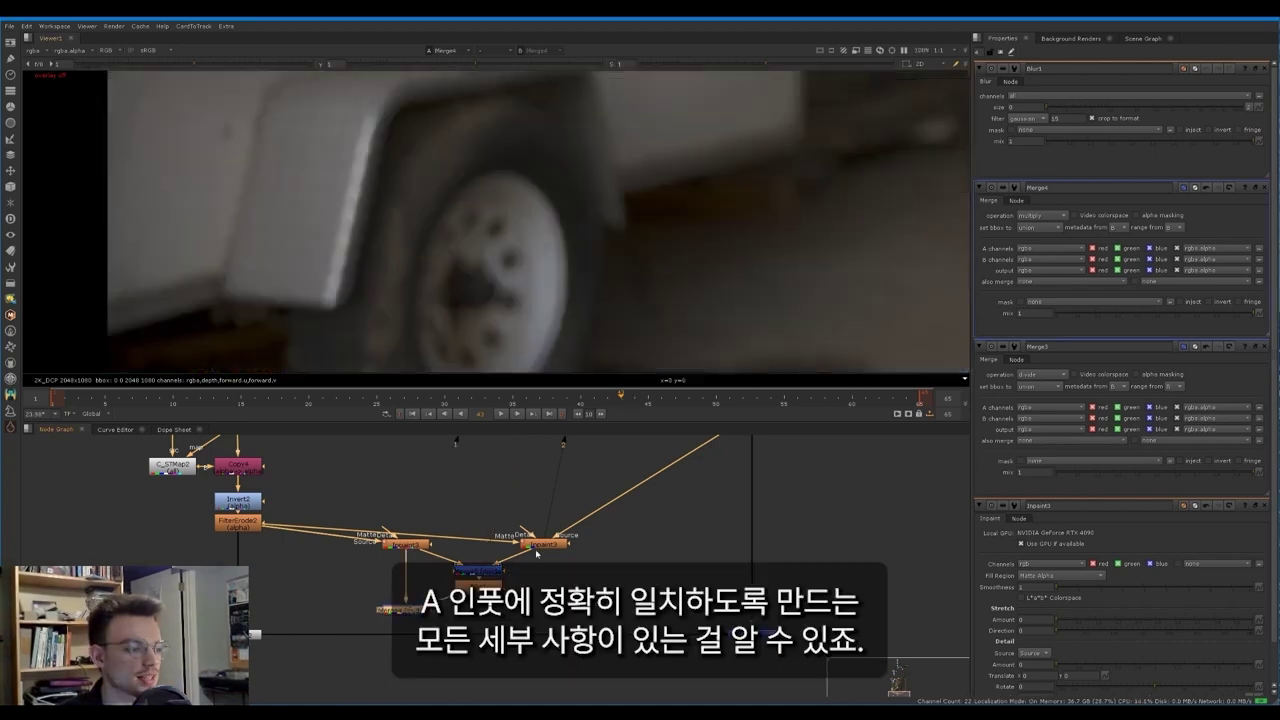
Step: Compare the plate Inpaint with the multiply Merge, and raise the Blur size to about 48.5
{"action": "left_click", "coordinate": [538, 545]}
{"action": "key", "text": "2"}
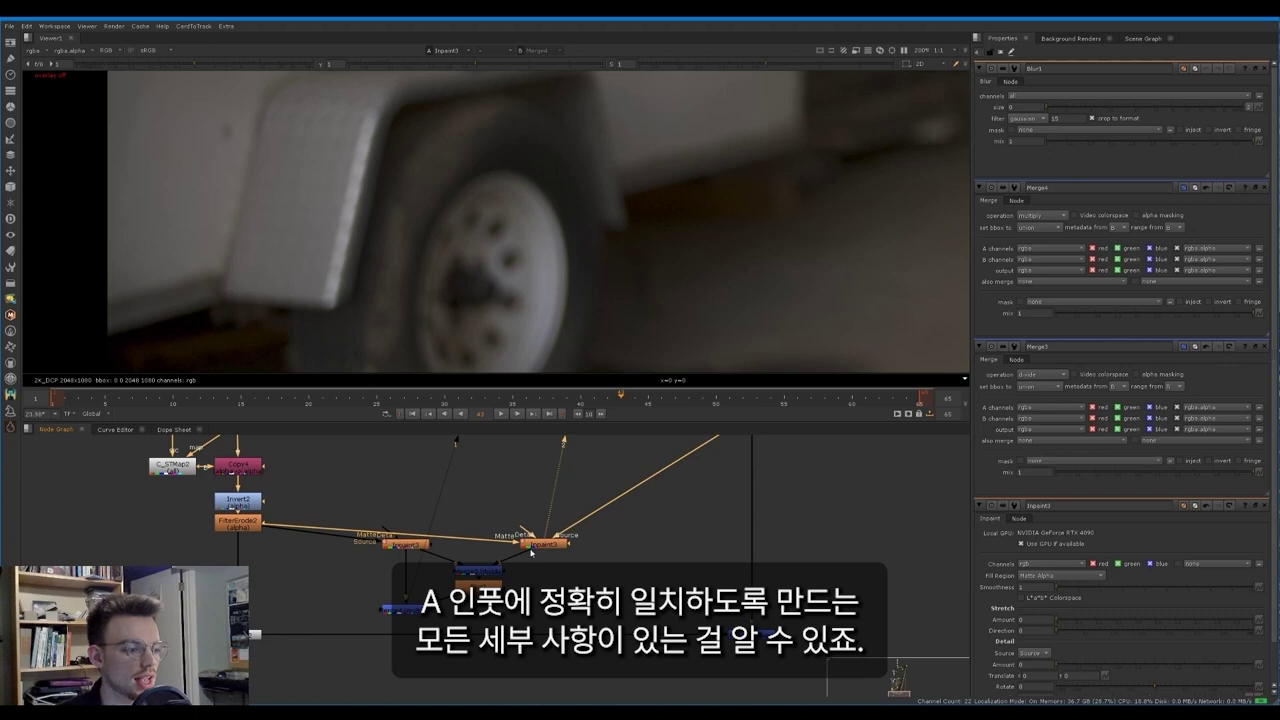
{"action": "key", "text": "1"}
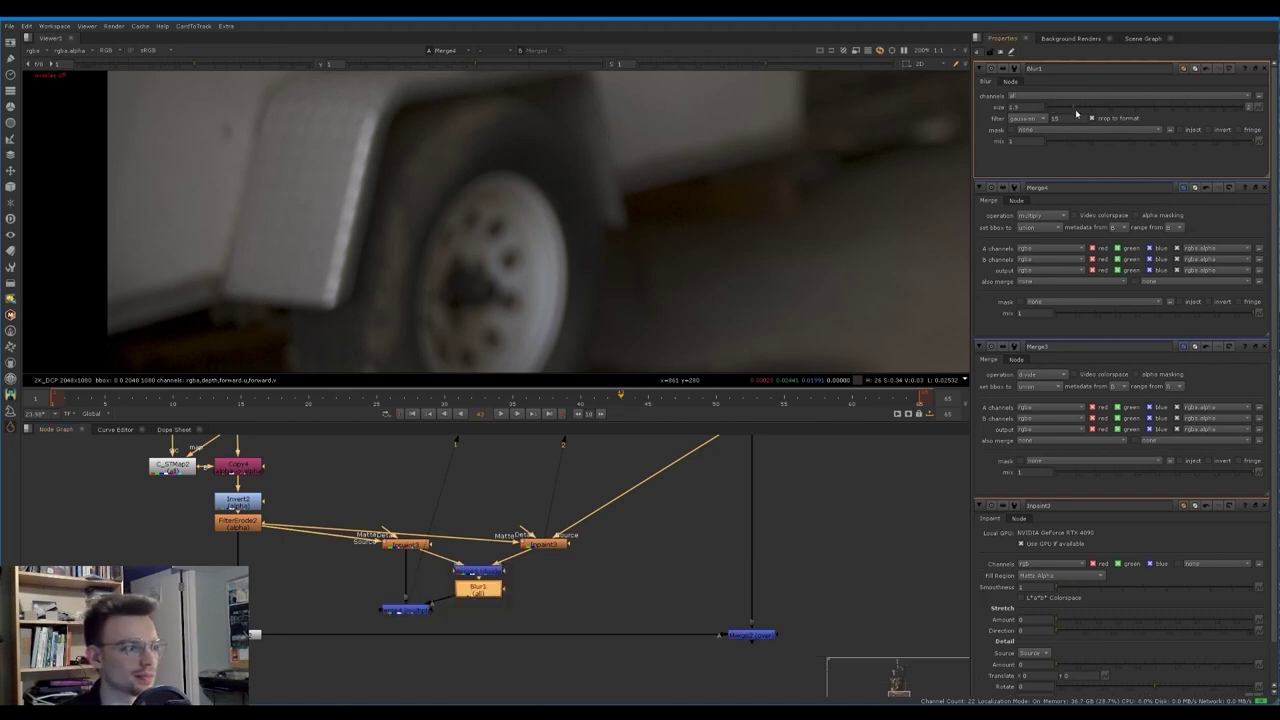
{"action": "left_click_drag", "start_coordinate": [1052, 108], "coordinate": [1183, 103]}
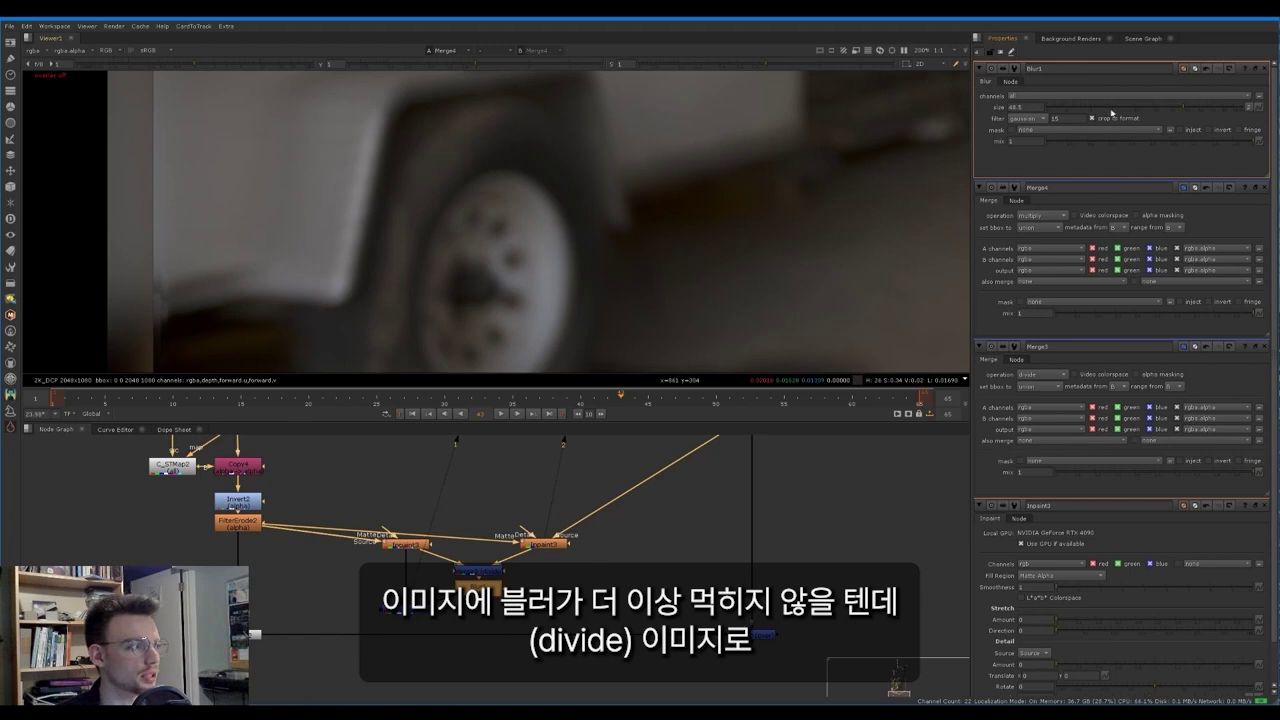
Step: Compare the patch Inpaint with the multiply Merge up close at the trailer wheel
{"action": "left_click", "coordinate": [409, 546]}
{"action": "key", "text": "2"}
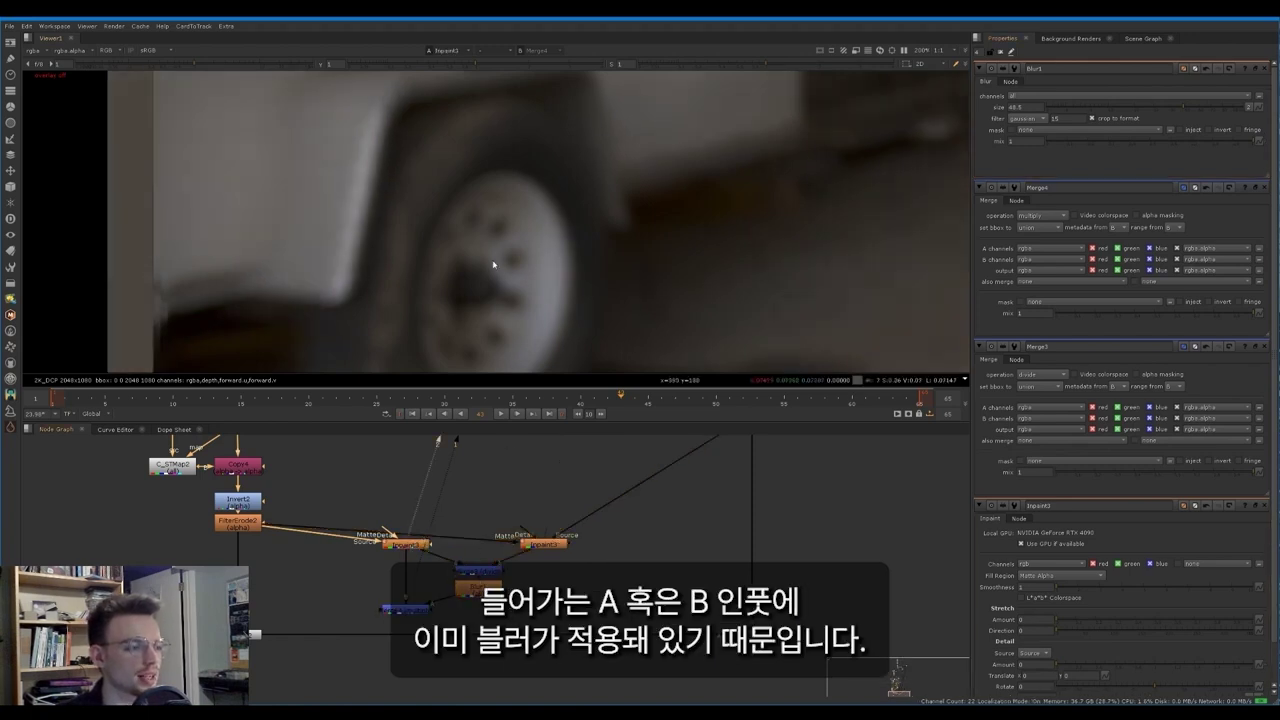
{"action": "double_click", "coordinate": [406, 609]}
{"action": "key", "text": "1"}
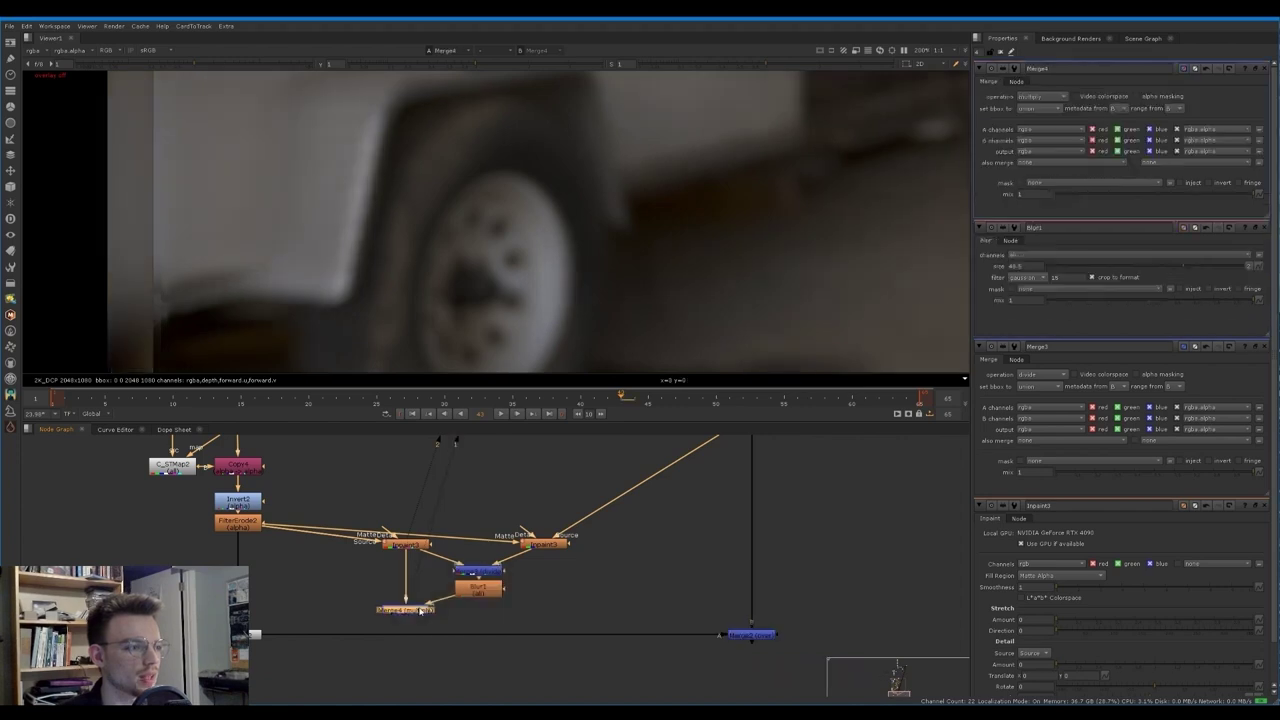
Step: Disable and re-enable the multiply Merge repeatedly to examine its brightness change across the whole frame
{"action": "scroll", "coordinate": [612, 277], "scroll_direction": "down", "scroll_amount": 6}
{"action": "middle_click_drag", "start_coordinate": [670, 261], "coordinate": [516, 294]}
{"action": "scroll", "coordinate": [516, 294], "scroll_direction": "down", "scroll_amount": 1}
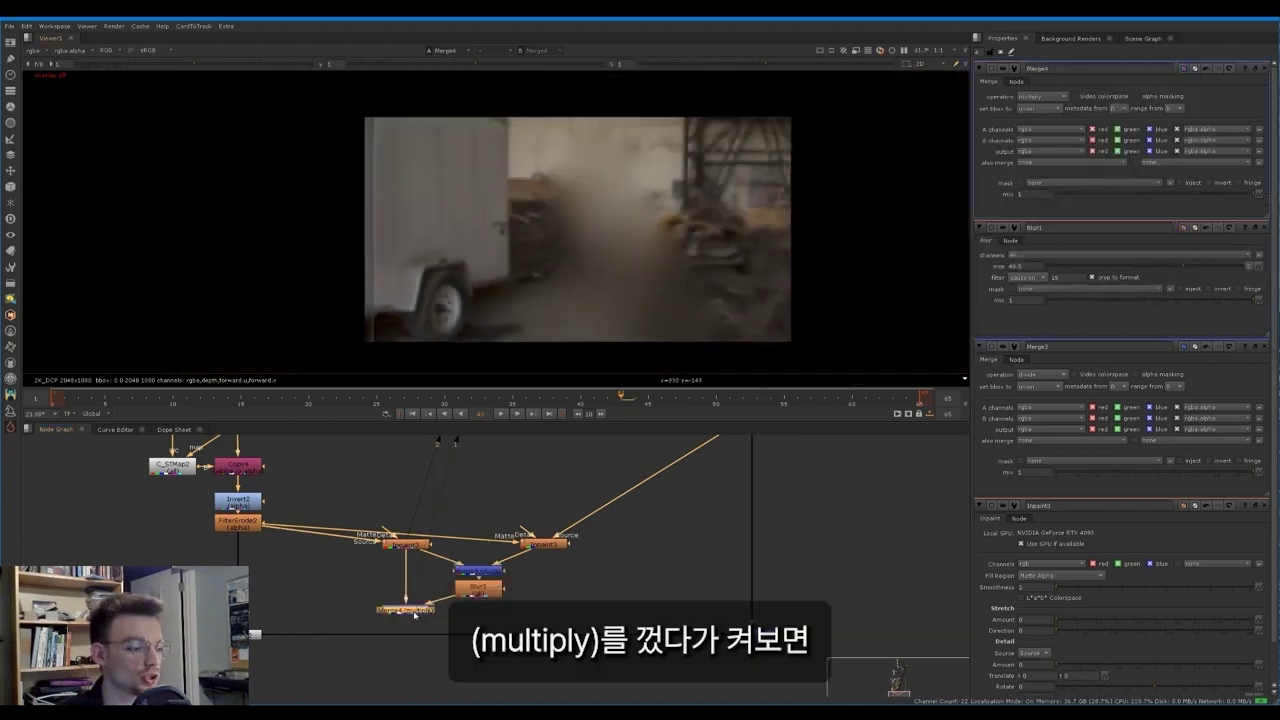
{"action": "key", "text": "d"}
{"action": "key", "text": "d"}
{"action": "key", "text": "d"}
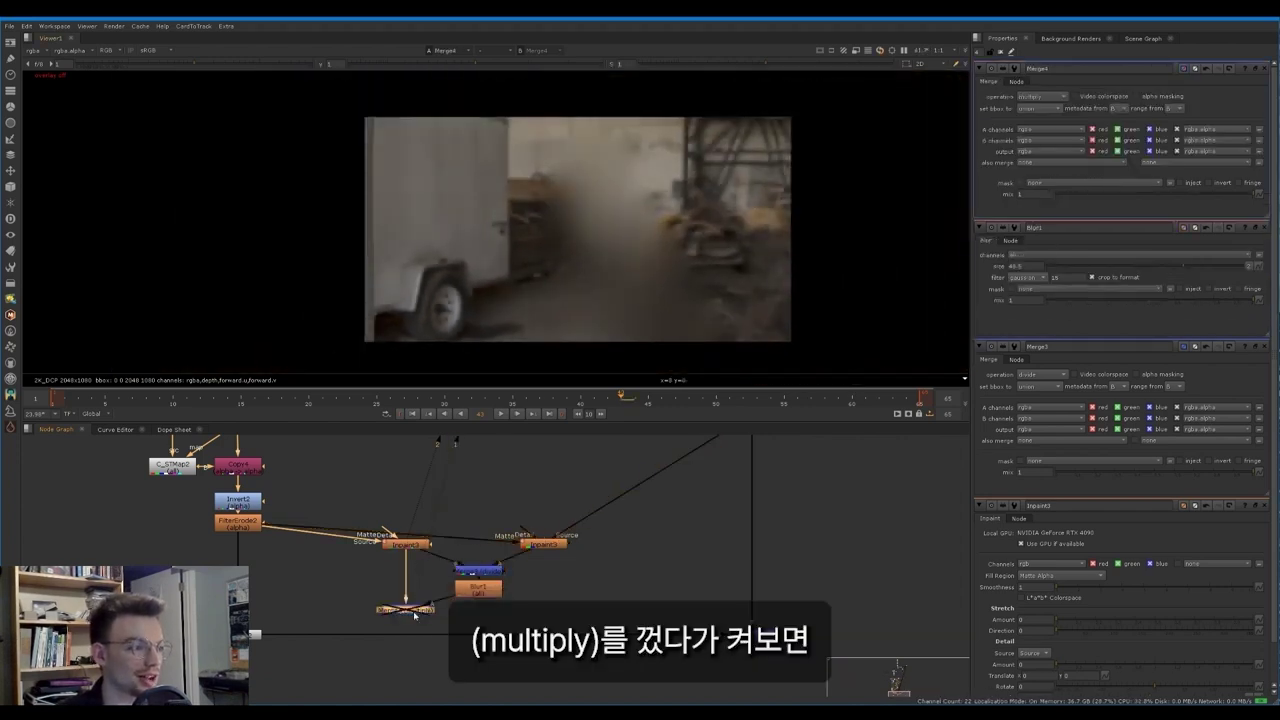
{"action": "key", "text": "d"}
{"action": "key", "text": "d"}
{"action": "key", "text": "d"}
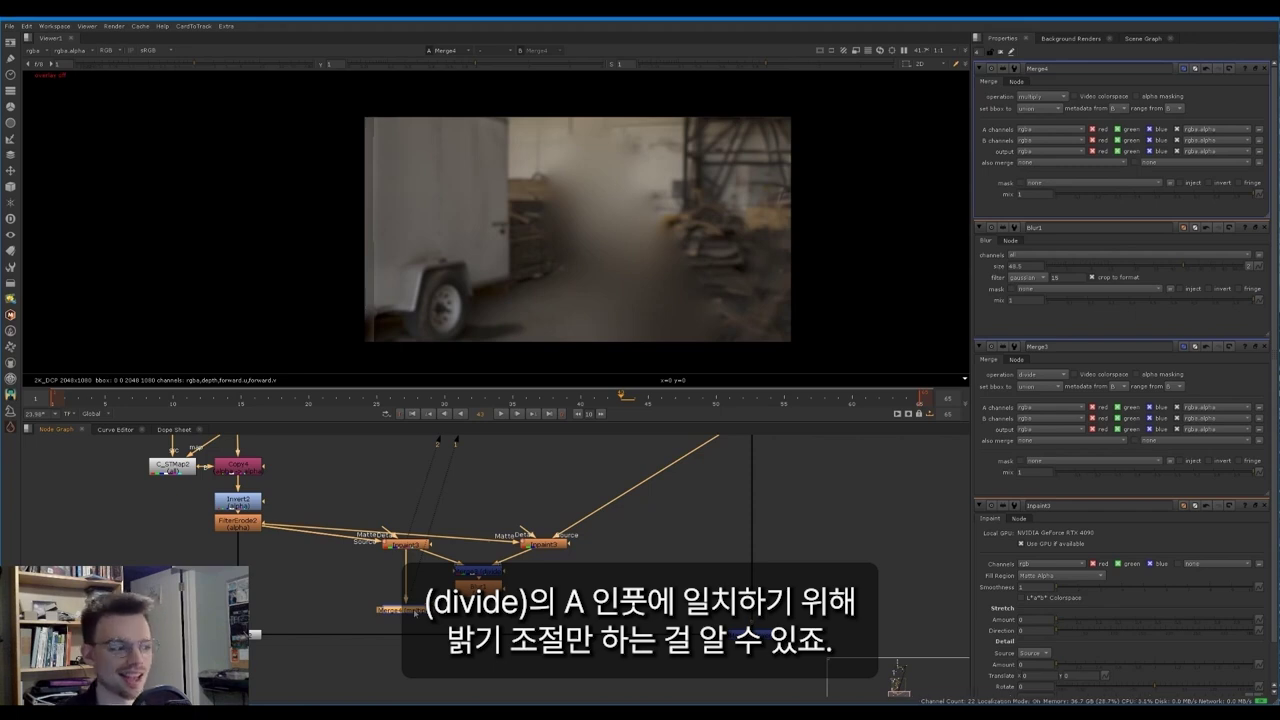
Step: Compare the plate Inpaint's full frame with the multiply Merge's output
{"action": "left_click", "coordinate": [395, 609]}
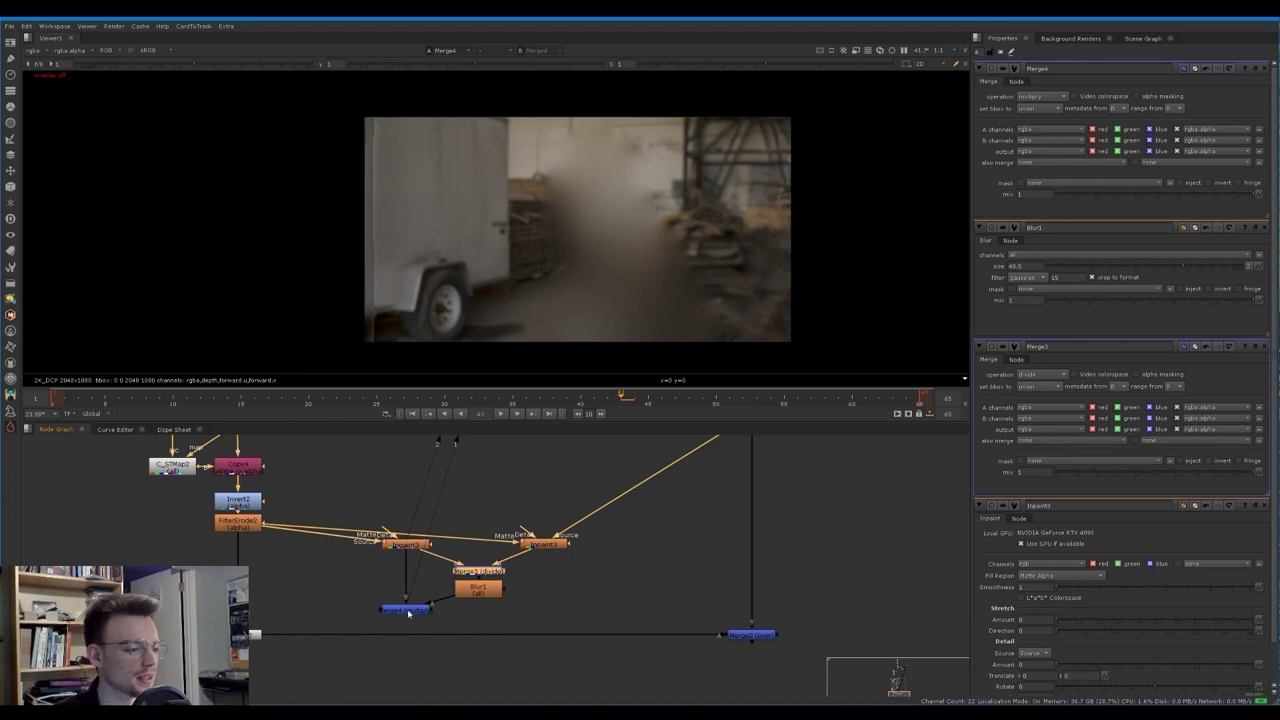
{"action": "left_click", "coordinate": [535, 546]}
{"action": "key", "text": "1"}
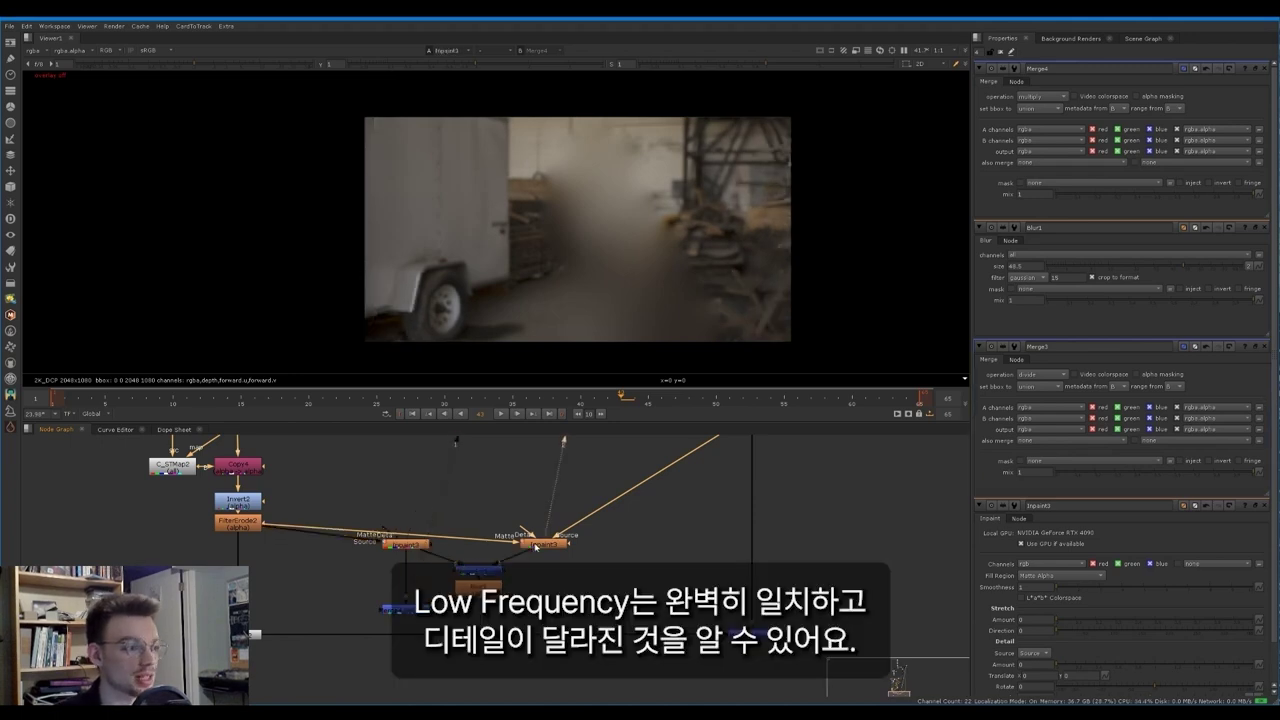
{"action": "key", "text": "1"}
{"action": "key", "text": "1"}
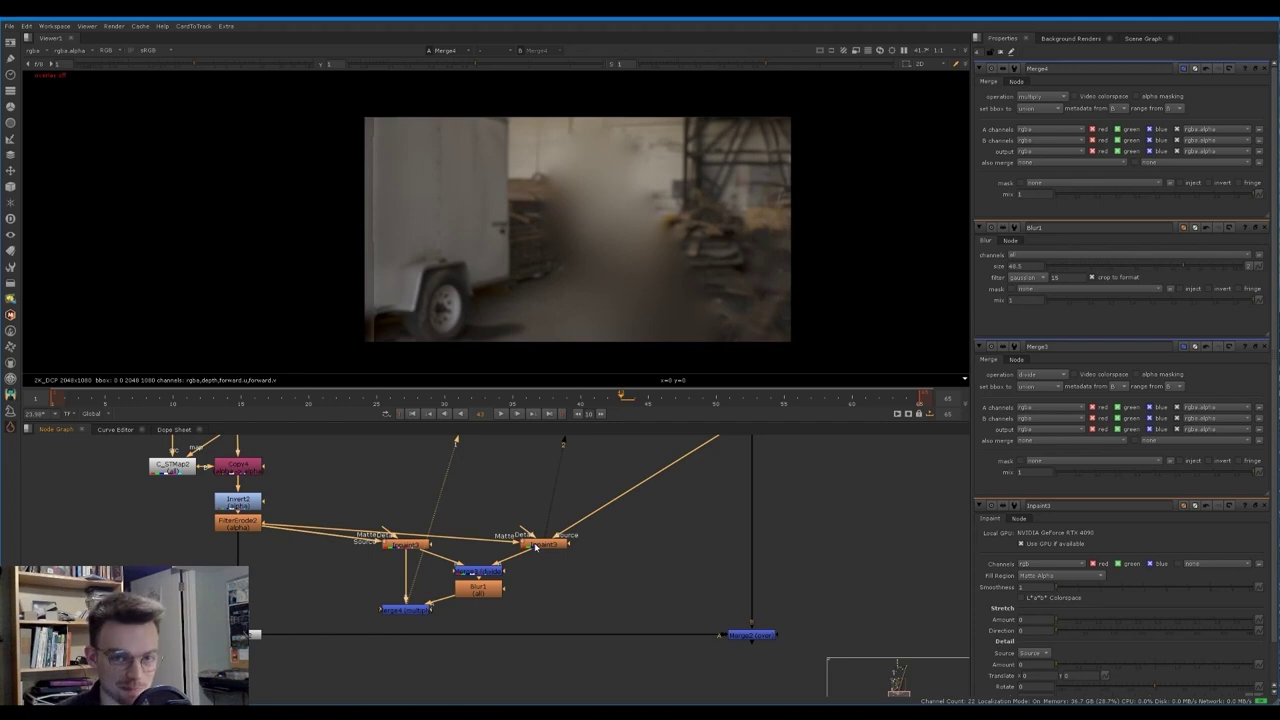
Step: Move the multiply Merge into the main patch branch above the Premult, keeping the Blur as its A input
{"action": "left_click_drag", "start_coordinate": [424, 609], "coordinate": [478, 588]}
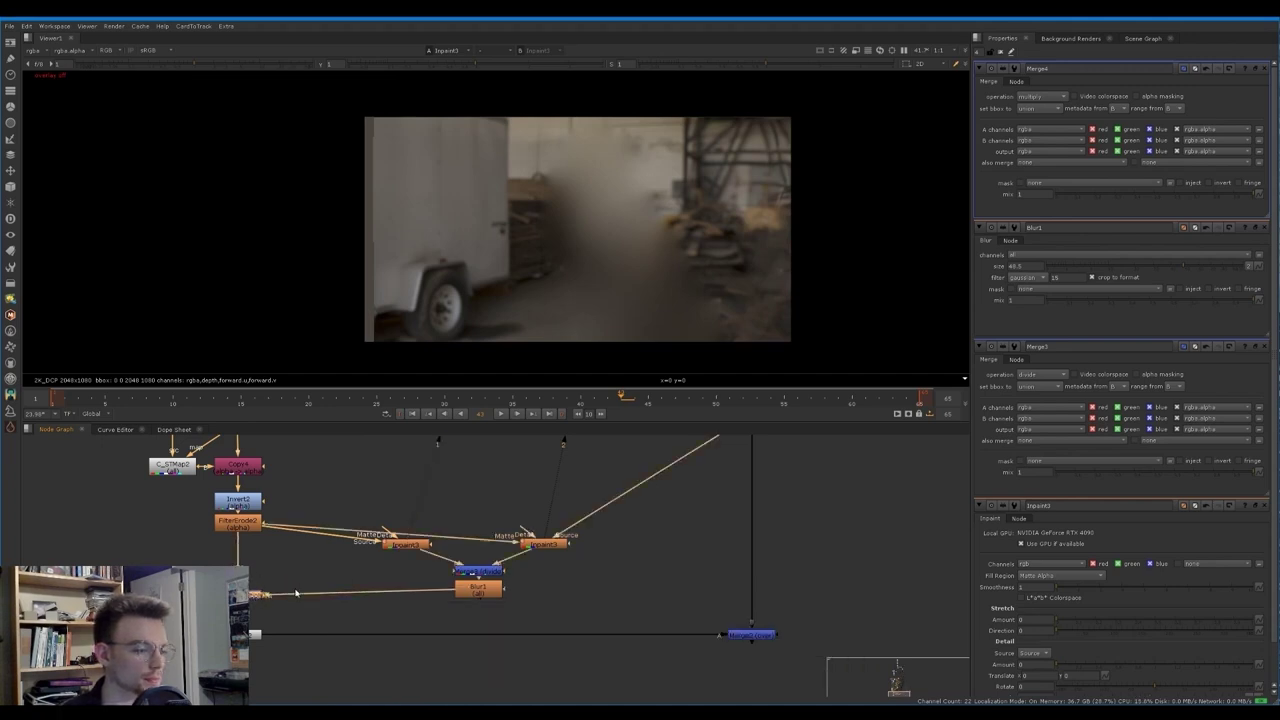
{"action": "left_click_drag", "start_coordinate": [245, 607], "coordinate": [343, 668]}
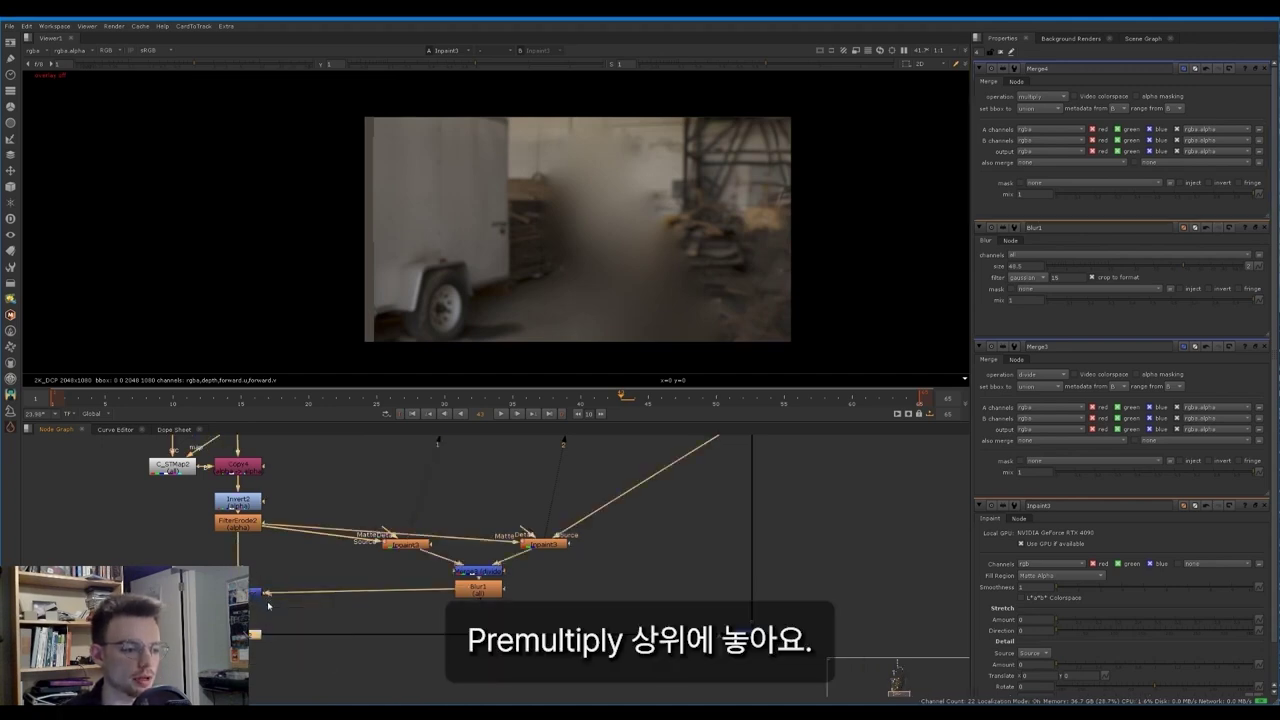
{"action": "key", "text": "3"}
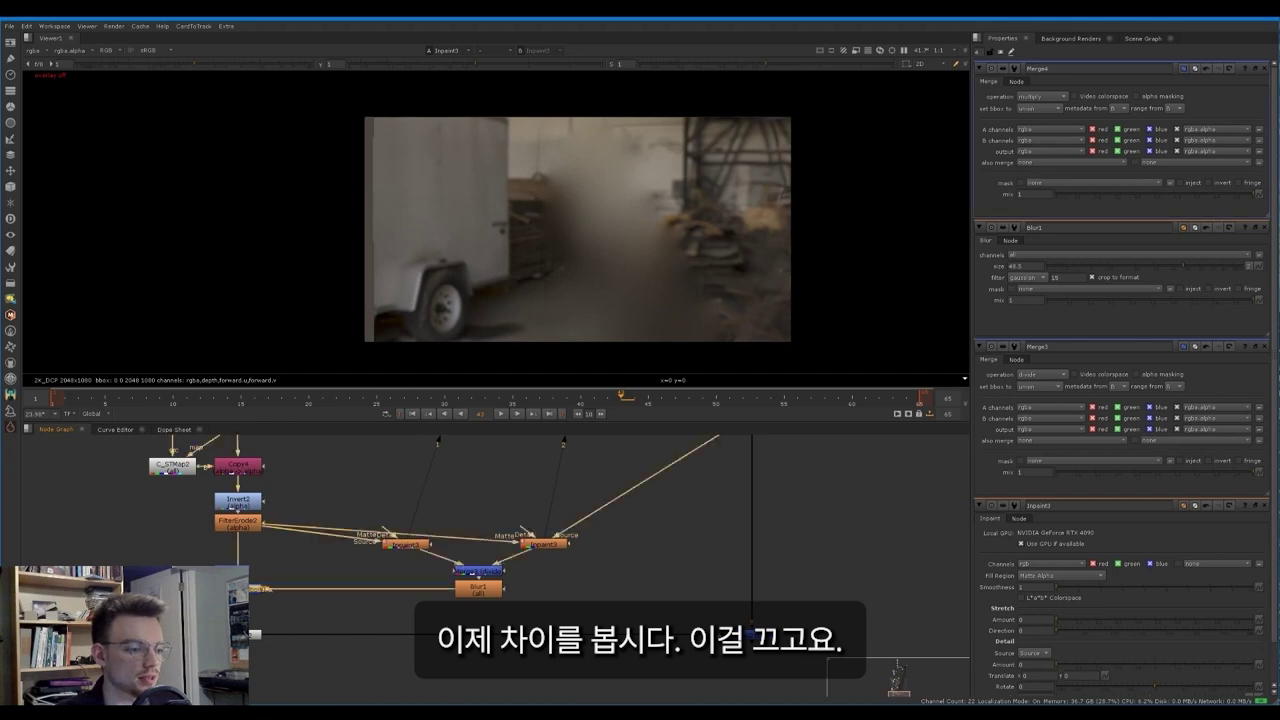
Step: View the final over Merge and examine the patch for visible edges and mismatched brightness
{"action": "left_click", "coordinate": [752, 630]}
{"action": "key", "text": "1"}
{"action": "double_click", "coordinate": [752, 630]}
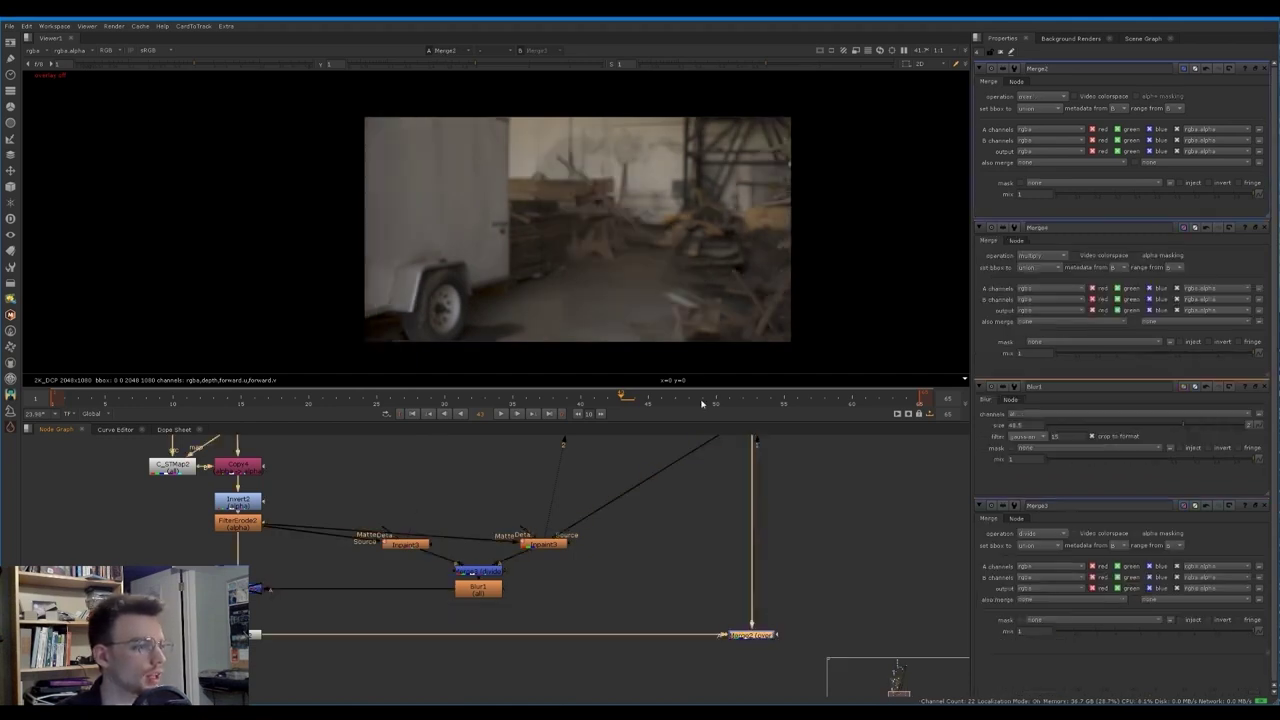
{"action": "scroll", "coordinate": [600, 228], "scroll_direction": "up", "scroll_amount": 2}
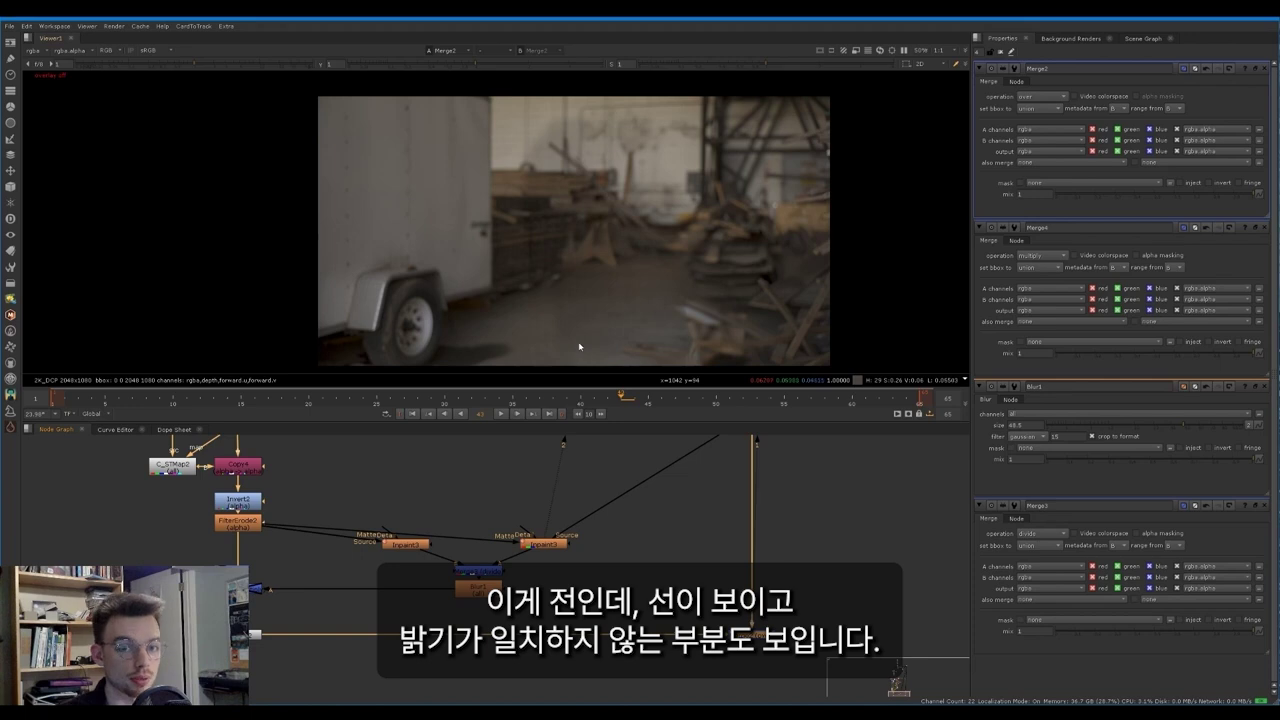
Step: Re-enable the multiply Merge and turn off the alpha channel in its output
{"action": "key", "text": "d"}
{"action": "double_click", "coordinate": [252, 597]}
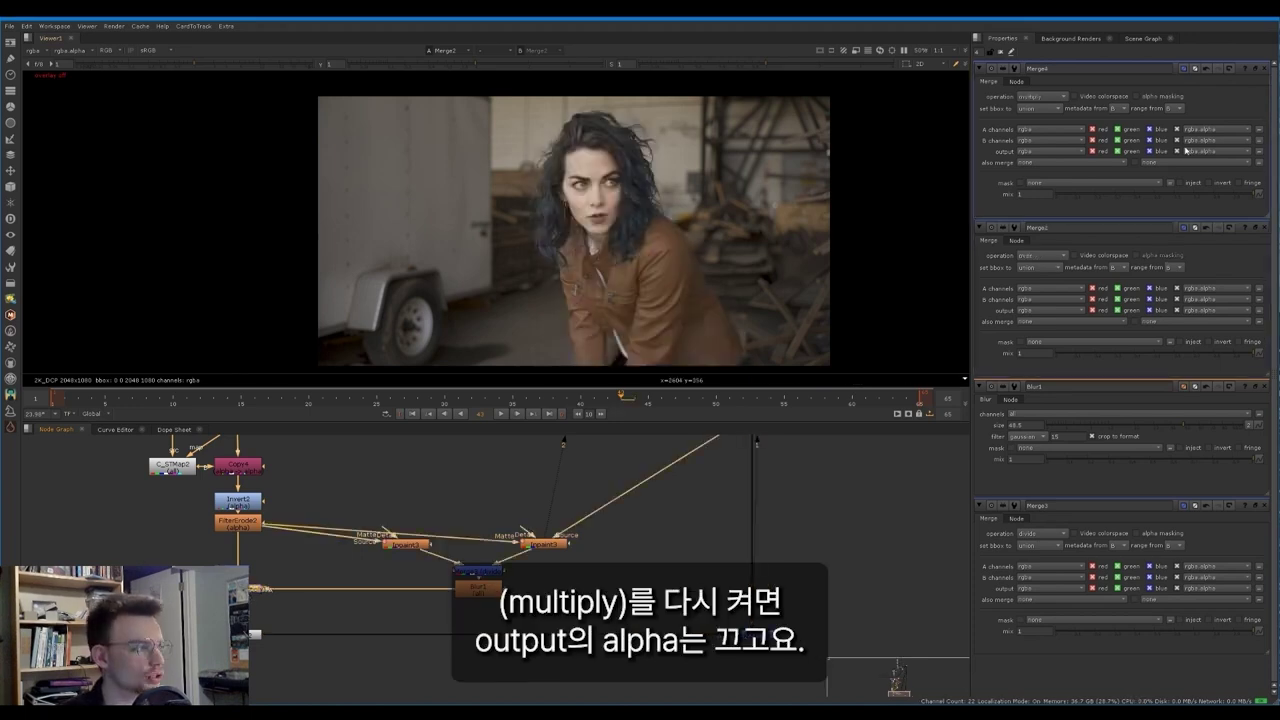
{"action": "left_click", "coordinate": [1177, 151]}
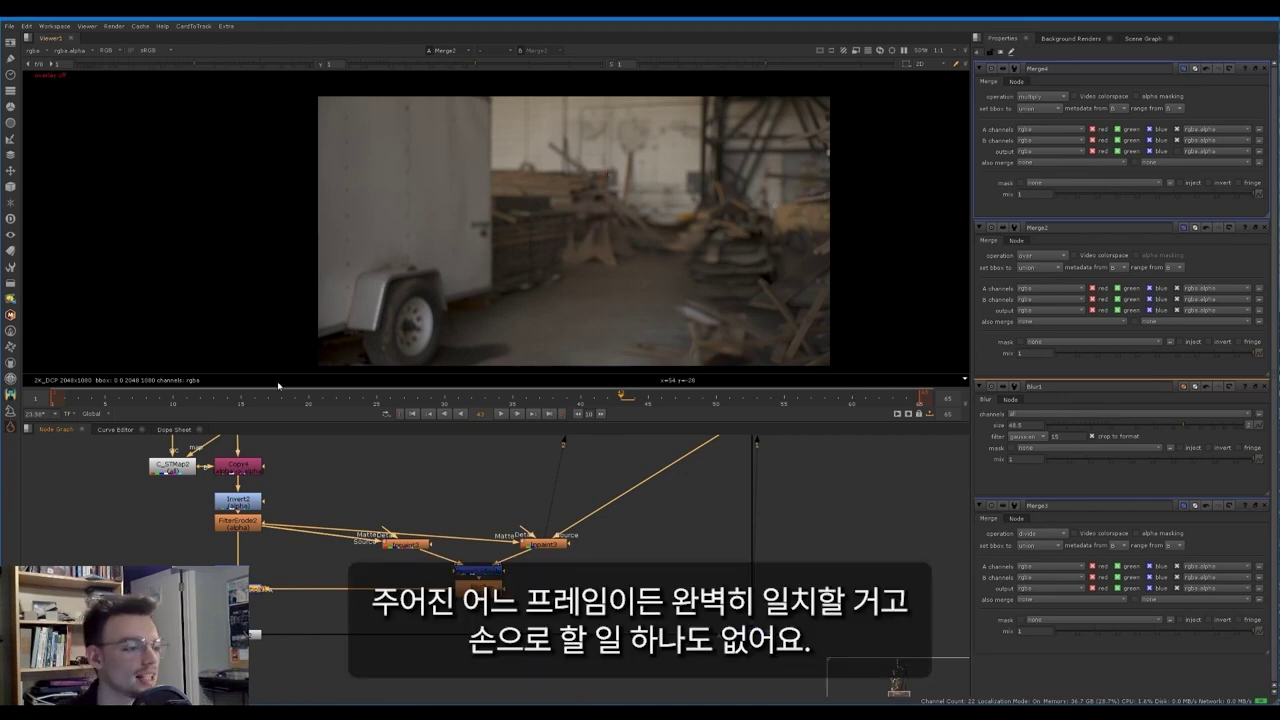
Step: Play the lighting-matched composite from frame 17 to check it over time
{"action": "left_click", "coordinate": [269, 396]}
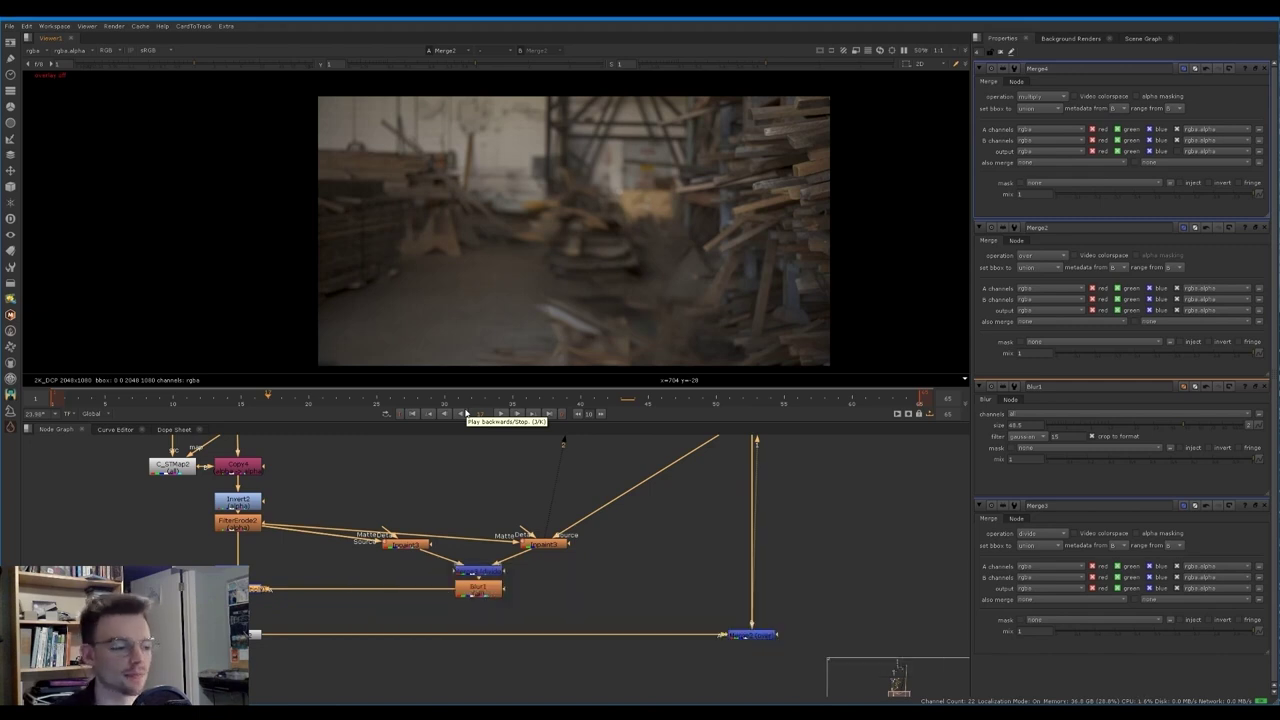
{"action": "left_click", "coordinate": [501, 413]}
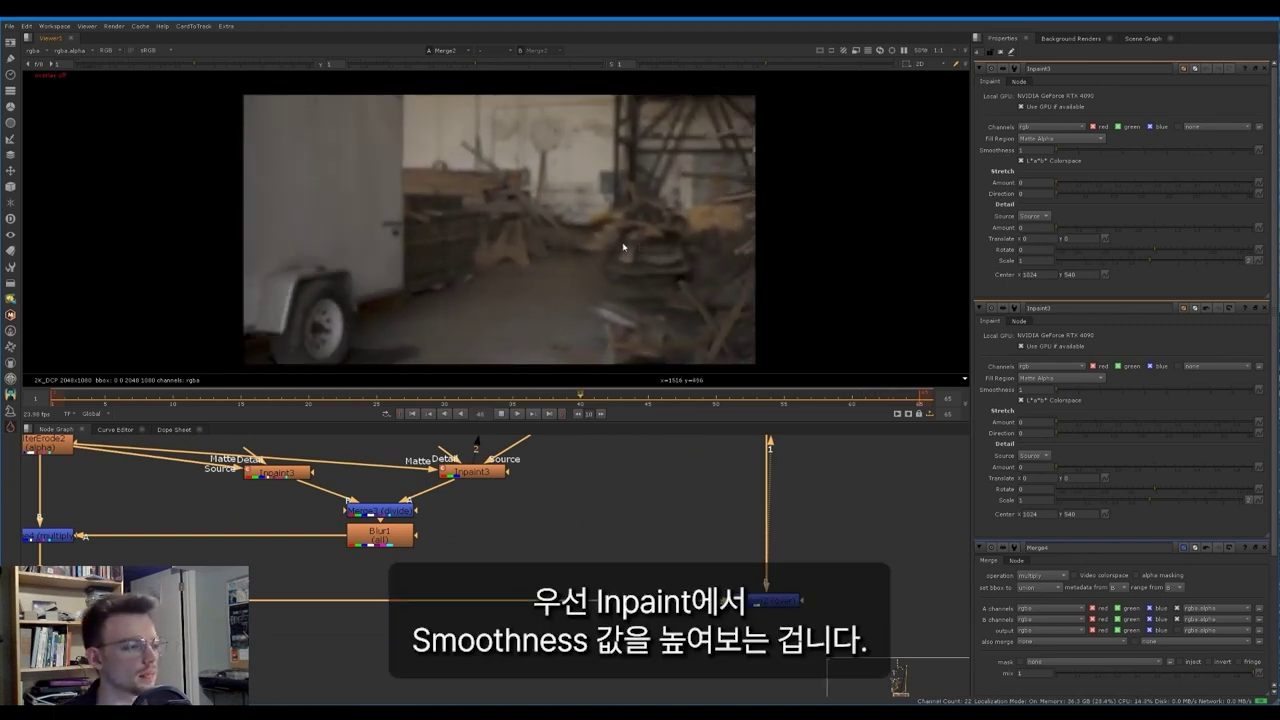
{"action": "left_click", "coordinate": [502, 413]}
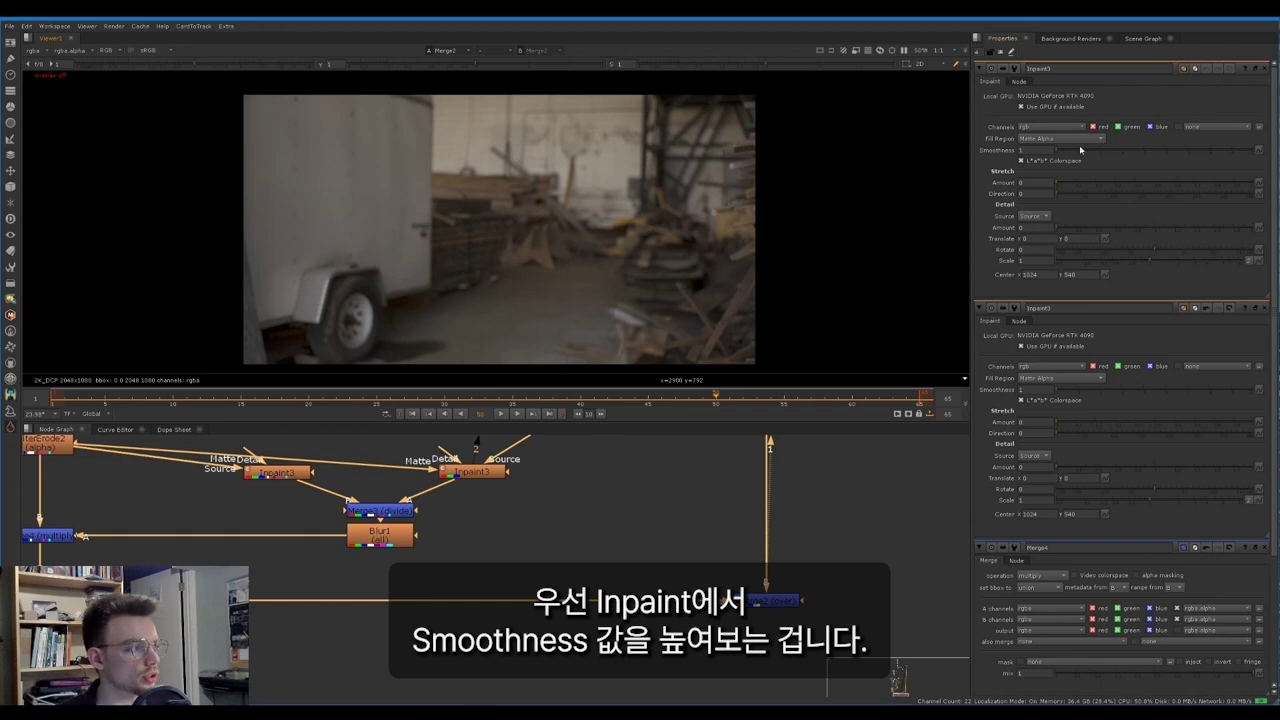
Step: Raise the cloned Inpaints' Smoothness to 10 and play the composite to check for flicker
{"action": "left_click_drag", "start_coordinate": [1170, 152], "coordinate": [1187, 153]}
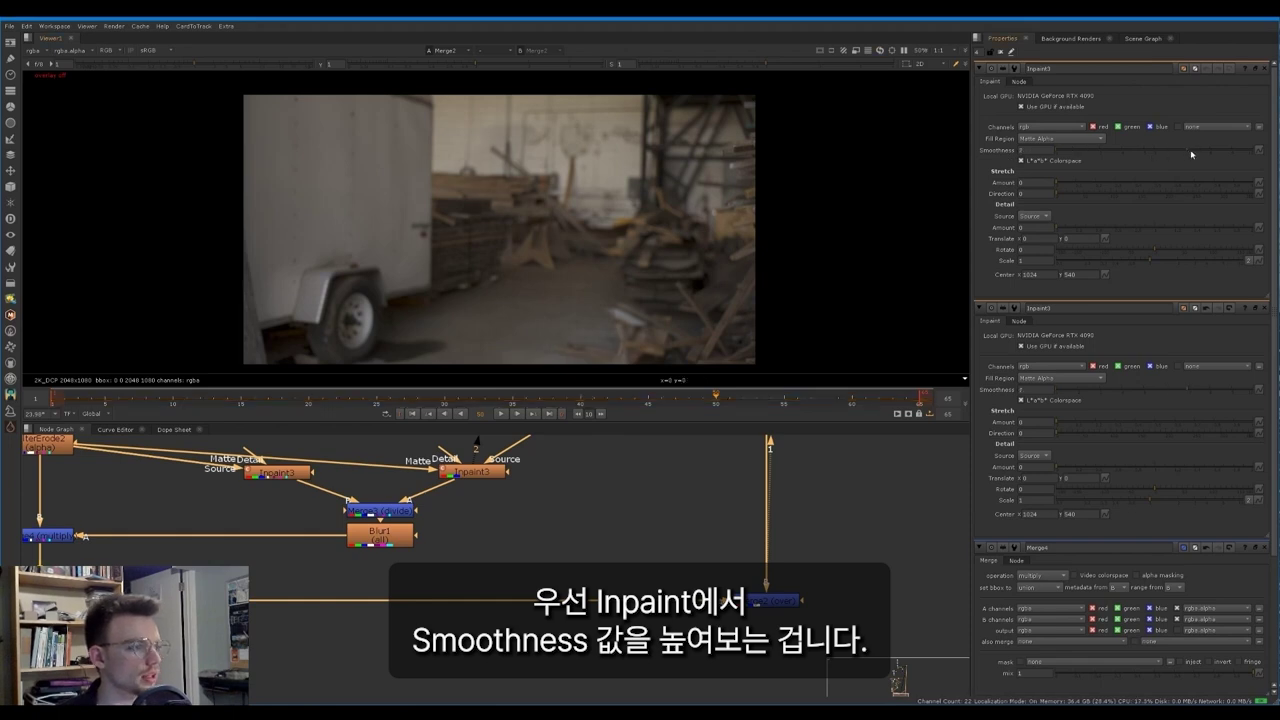
{"action": "left_click", "coordinate": [1191, 153]}
{"action": "key", "text": "l"}
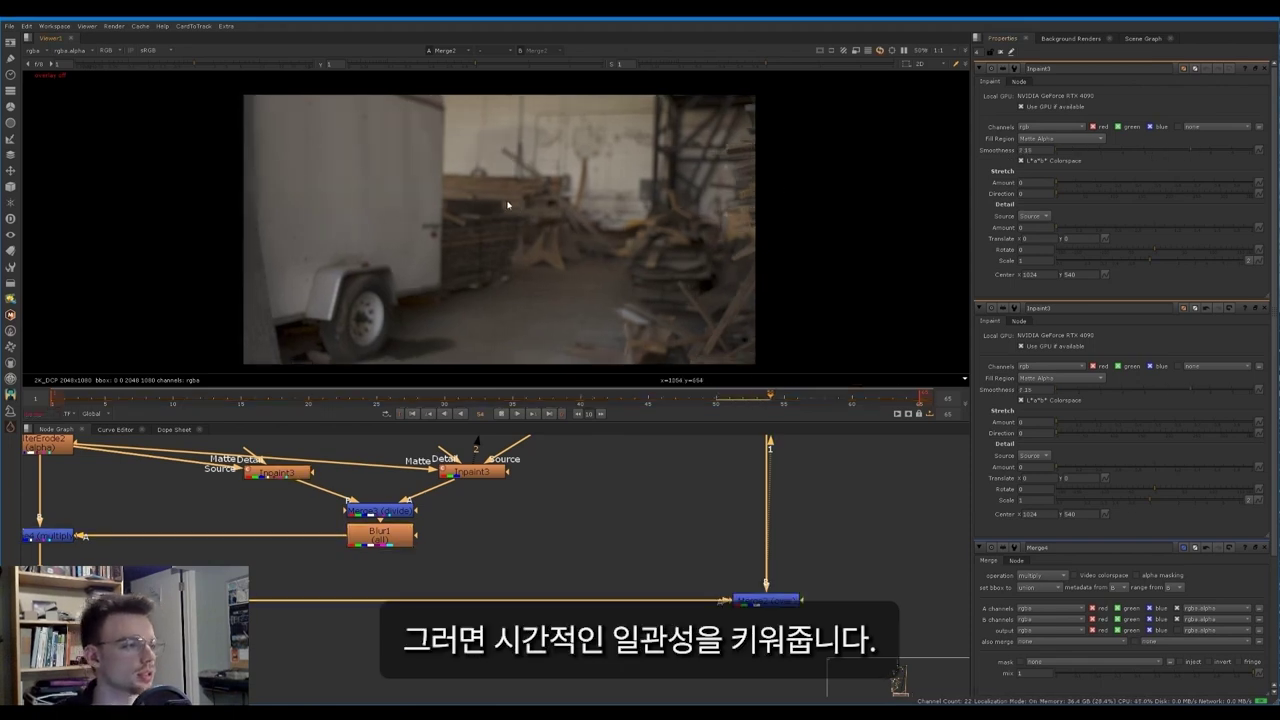
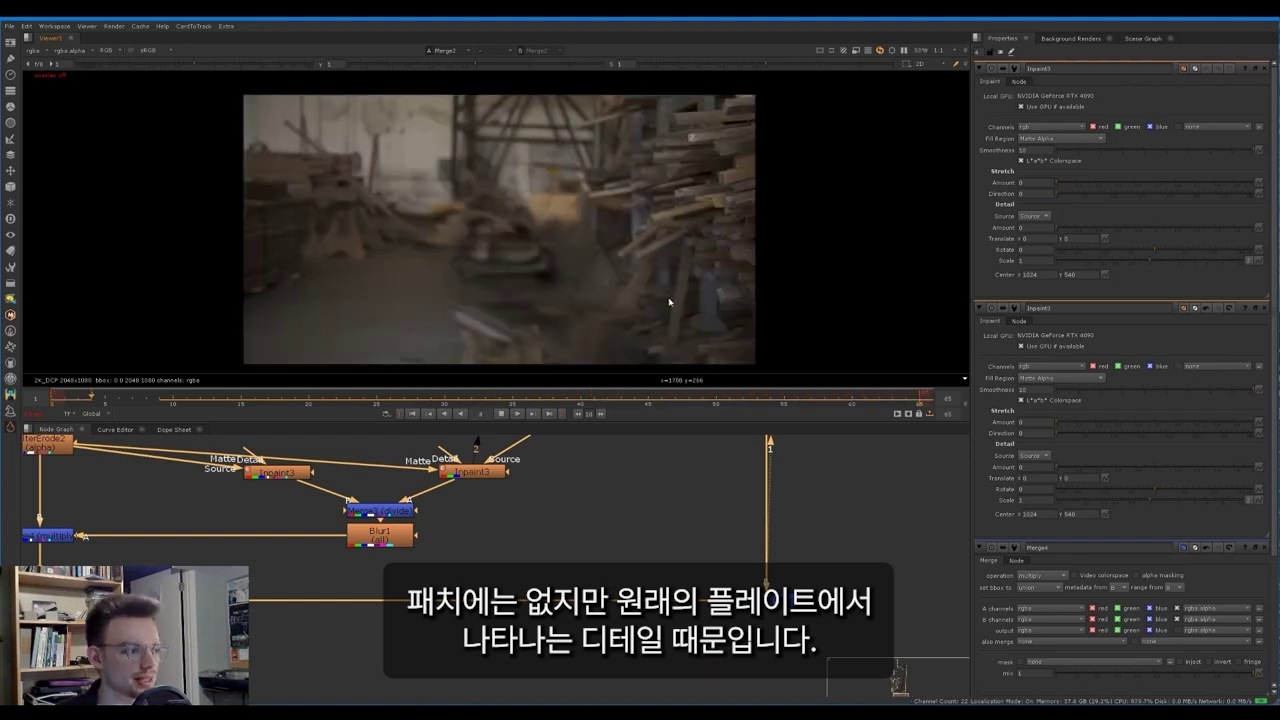
{"action": "key", "text": "k"}
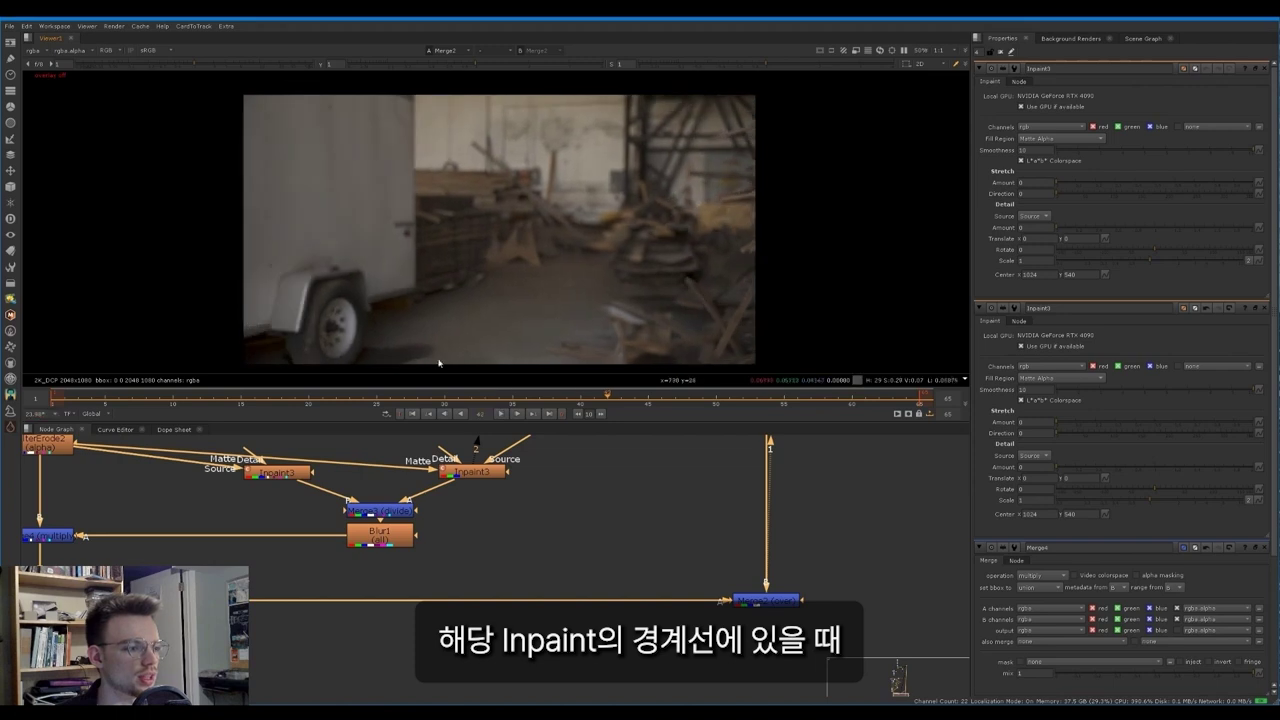
Step: Go to about frame 33 and examine the plate Inpaint up close around the wooden beams
{"action": "left_click", "coordinate": [482, 398]}
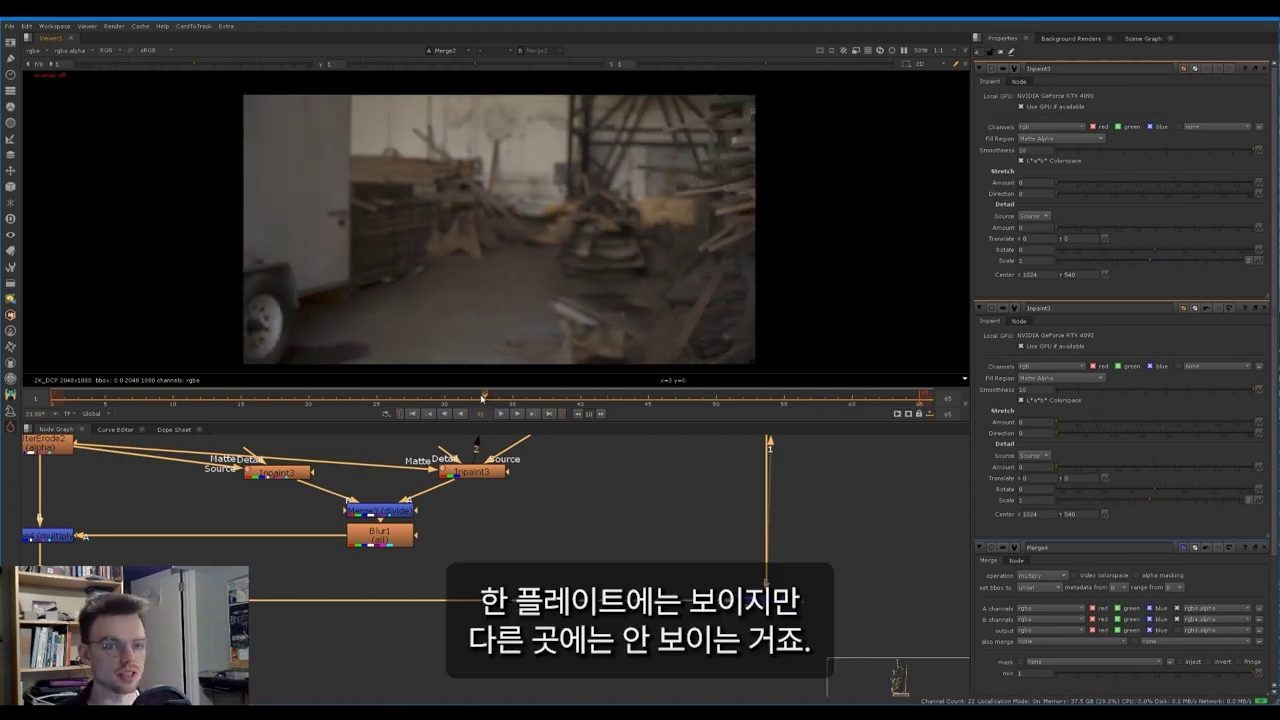
{"action": "left_click", "coordinate": [467, 475]}
{"action": "key", "text": "2"}
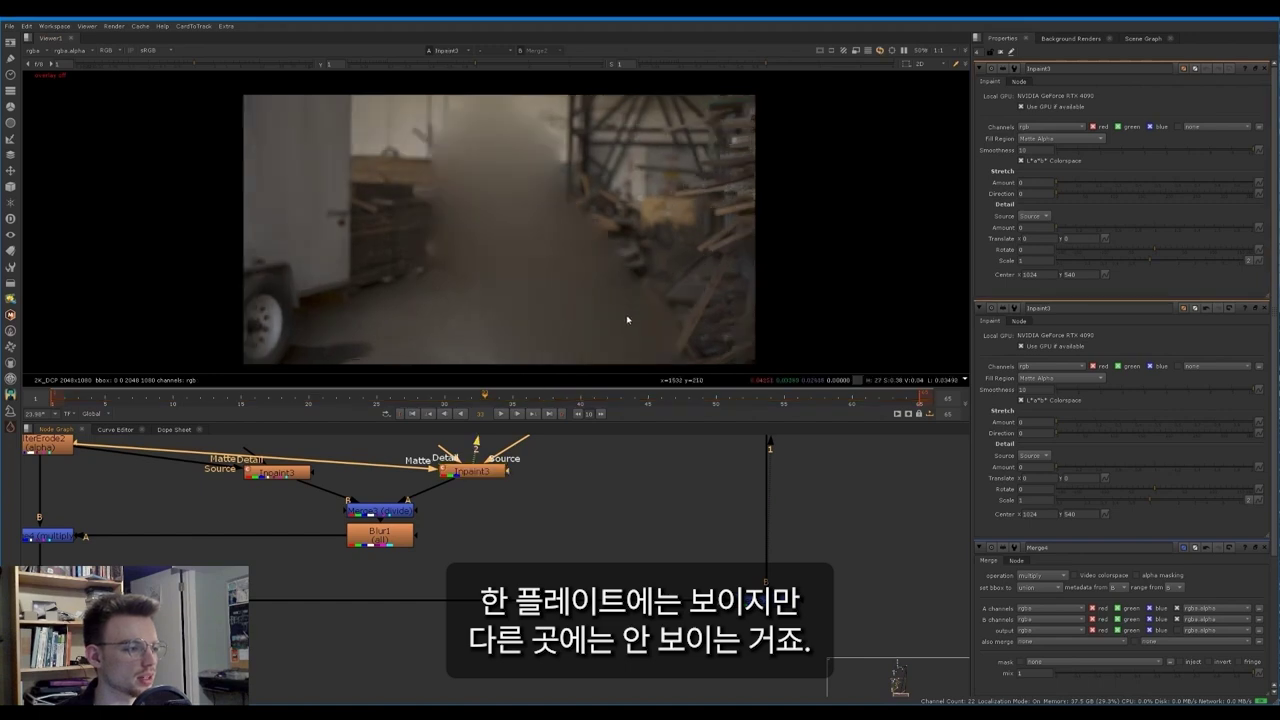
{"action": "scroll", "coordinate": [629, 320], "scroll_direction": "up", "scroll_amount": 3}
{"action": "middle_click_drag", "start_coordinate": [678, 300], "coordinate": [645, 281]}
{"action": "scroll", "coordinate": [645, 281], "scroll_direction": "up", "scroll_amount": 1}
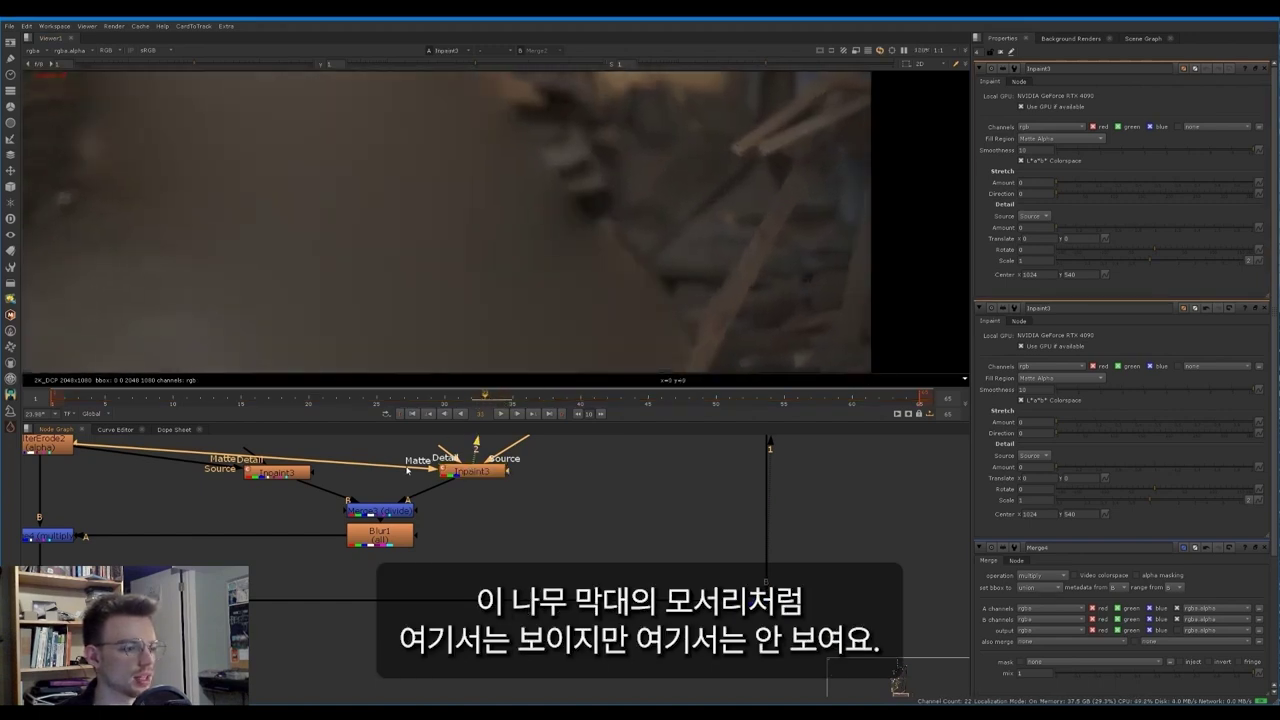
Step: Compare the patch and plate Inpaints at the fill boundary beside the wooden beams
{"action": "left_click", "coordinate": [282, 473]}
{"action": "key", "text": "1"}
{"action": "key", "text": "2"}
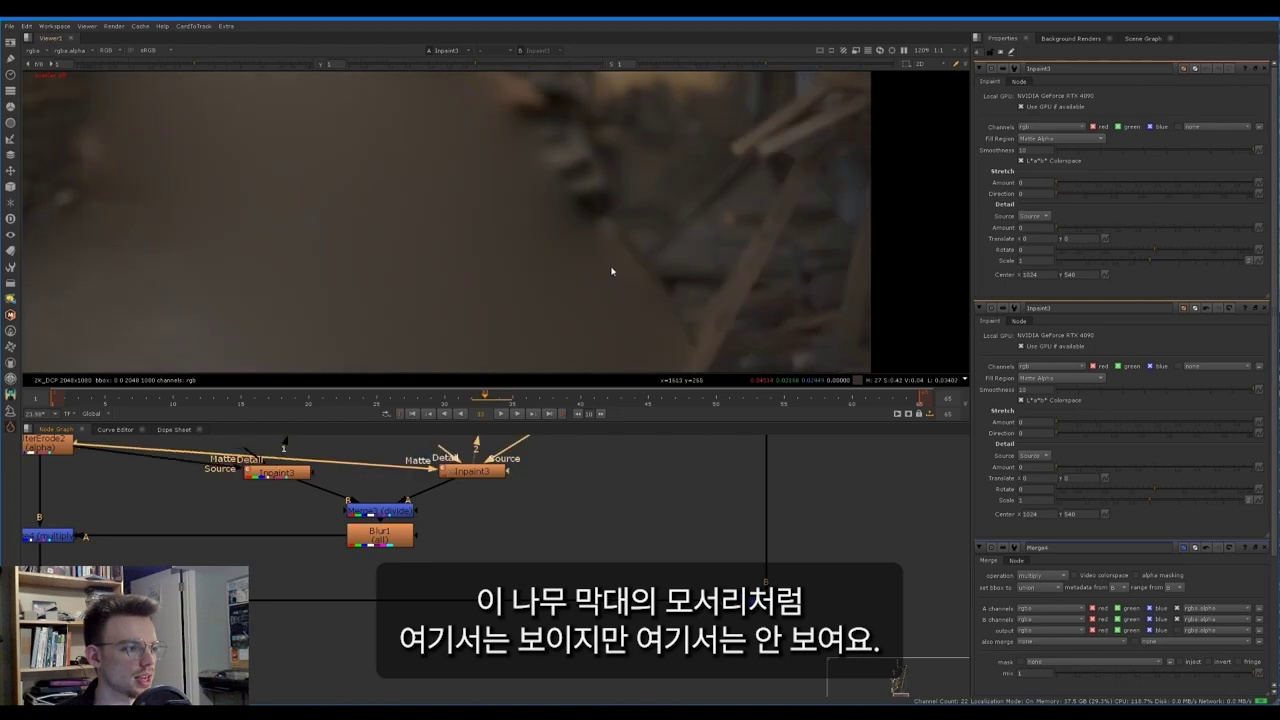
{"action": "key", "text": "2"}
{"action": "key", "text": "1"}
{"action": "key", "text": "2"}
{"action": "key", "text": "1"}
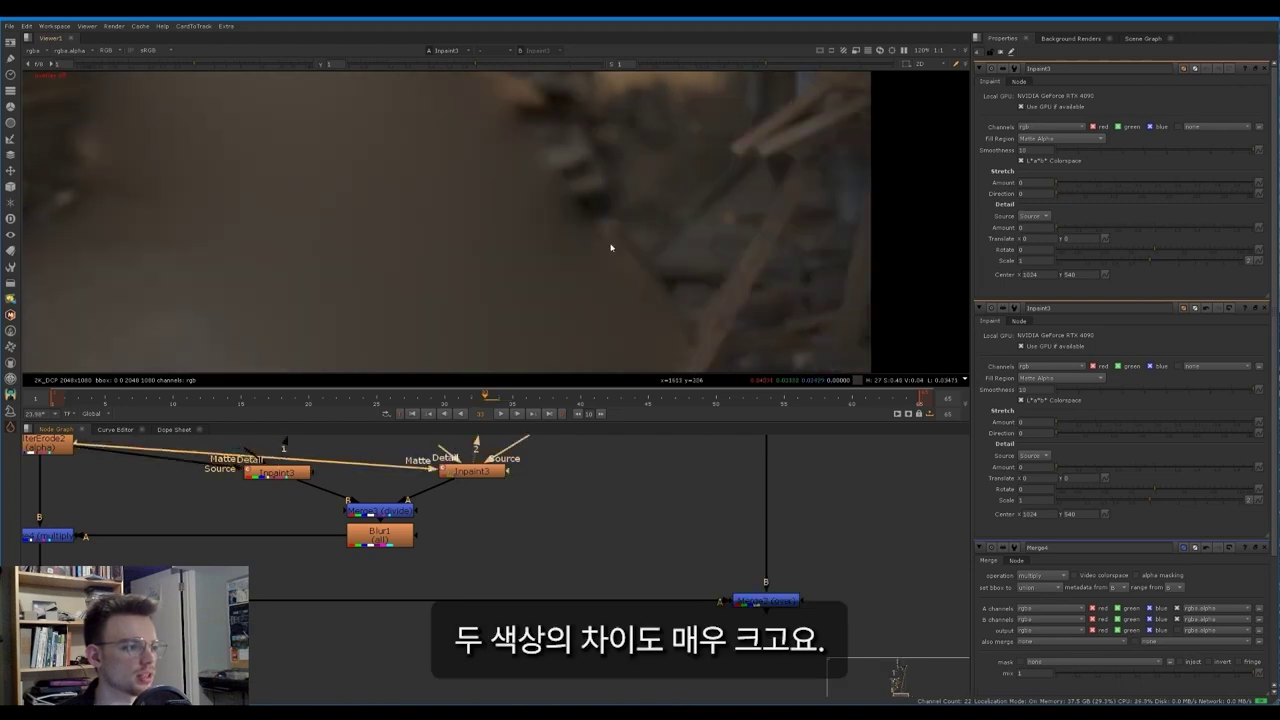
{"action": "key", "text": "2"}
{"action": "key", "text": "1"}
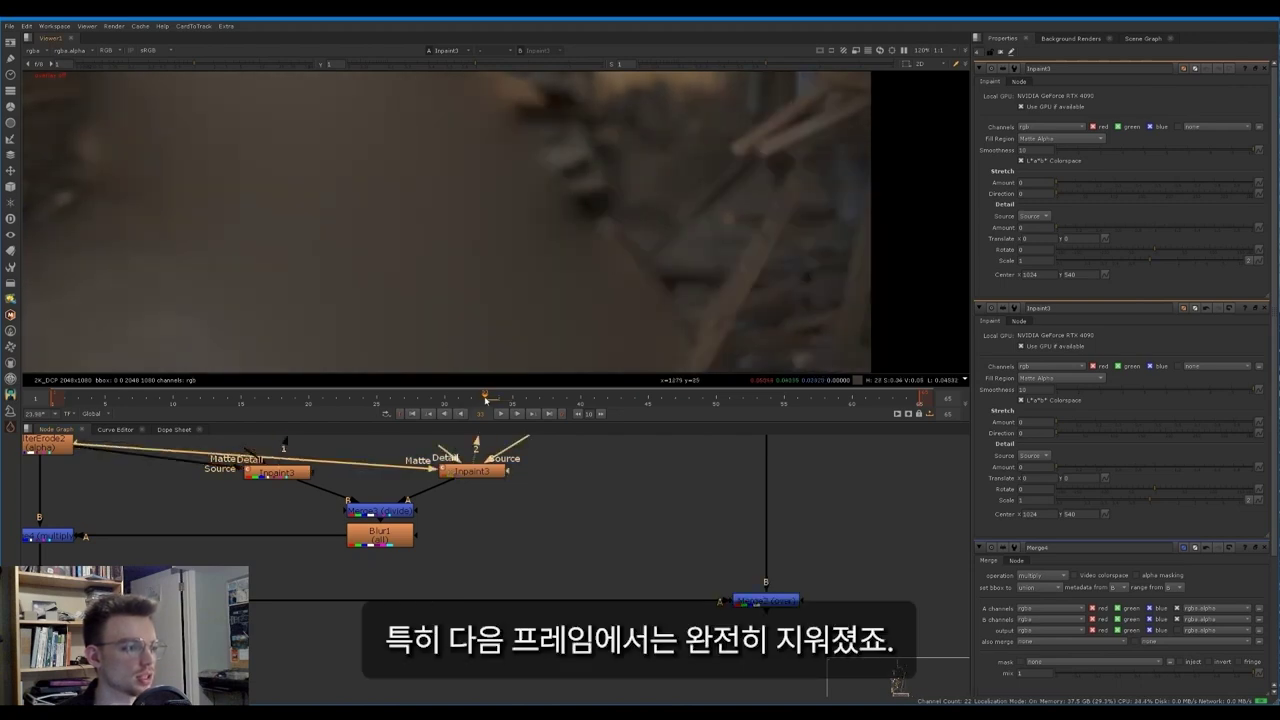
Step: Compare both Inpaints one frame earlier to find the flicker's cause, and return to the previously checked frame
{"action": "left_click_drag", "start_coordinate": [485, 398], "coordinate": [471, 398]}
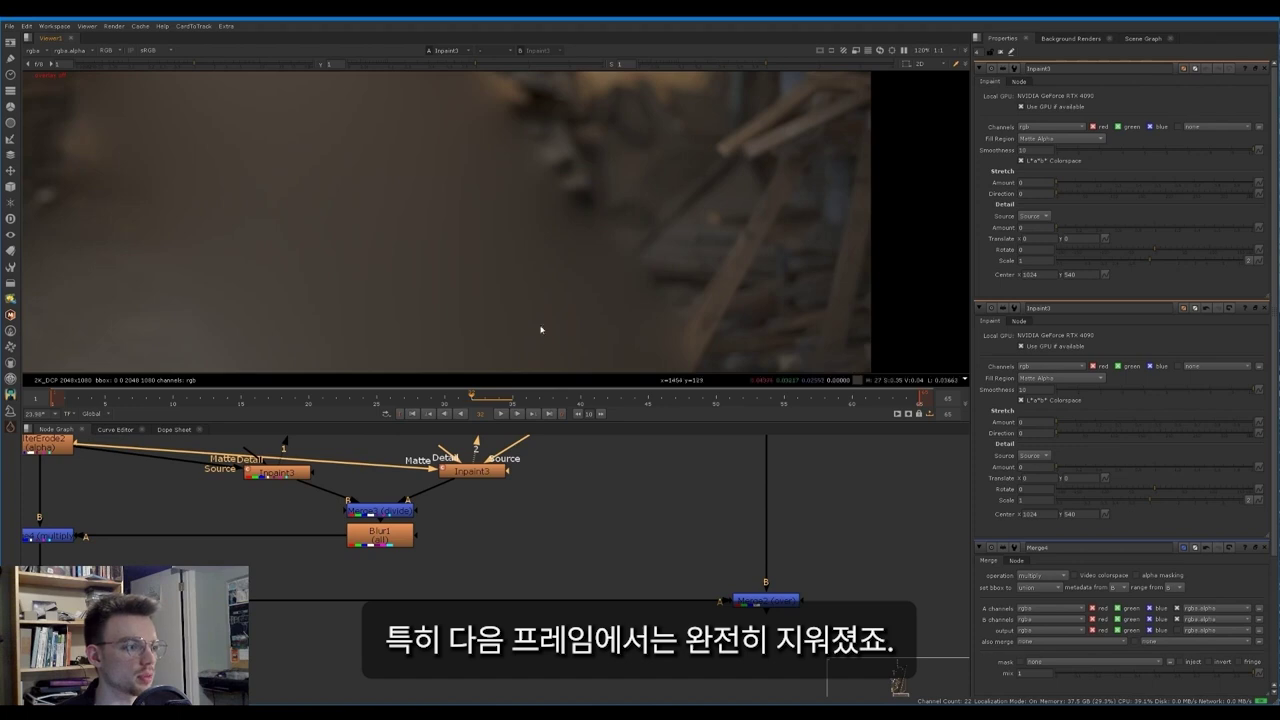
{"action": "key", "text": "2"}
{"action": "key", "text": "1"}
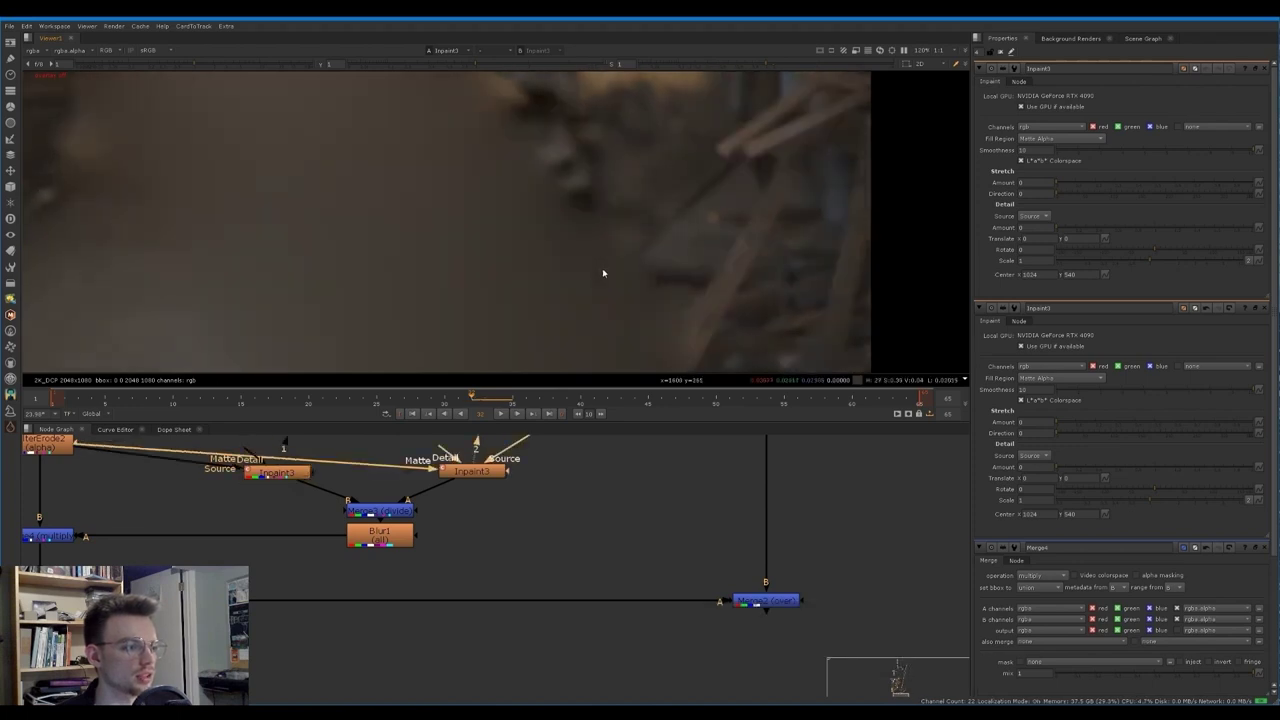
{"action": "key", "text": "2"}
{"action": "key", "text": "1"}
{"action": "left_click_drag", "start_coordinate": [481, 402], "coordinate": [484, 400]}
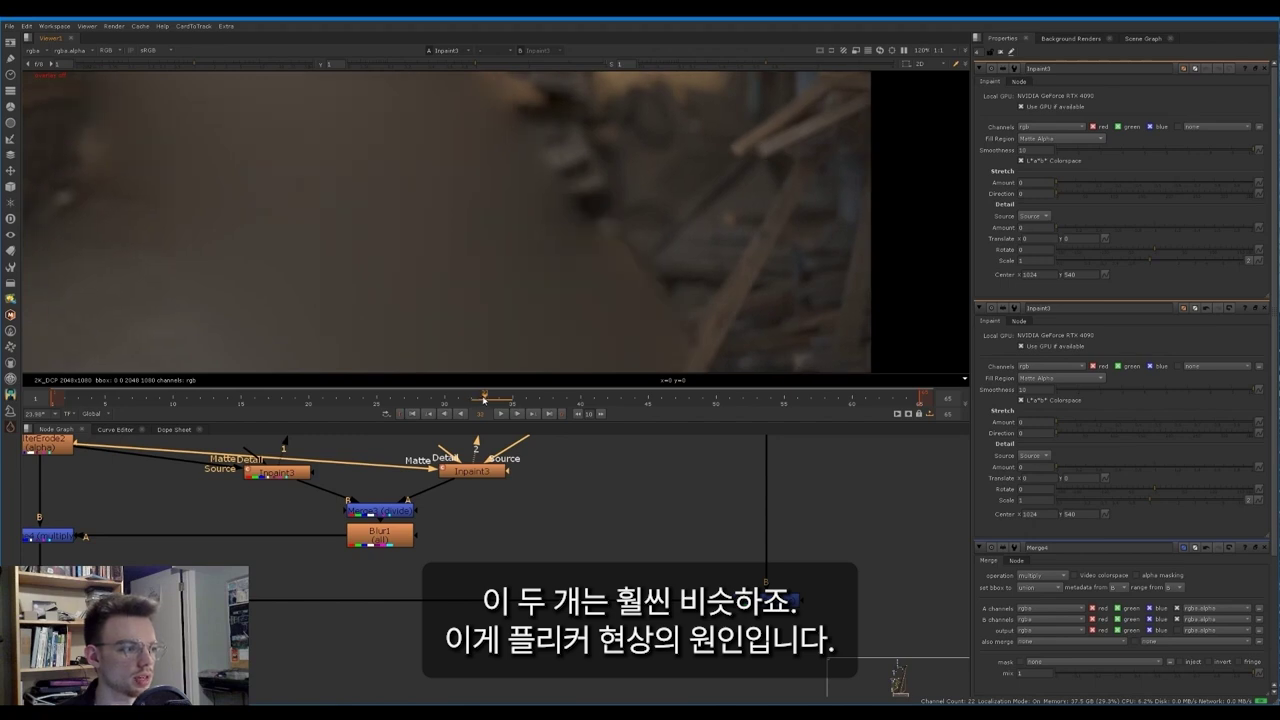
{"action": "scroll", "coordinate": [557, 300], "scroll_direction": "down", "scroll_amount": 2}
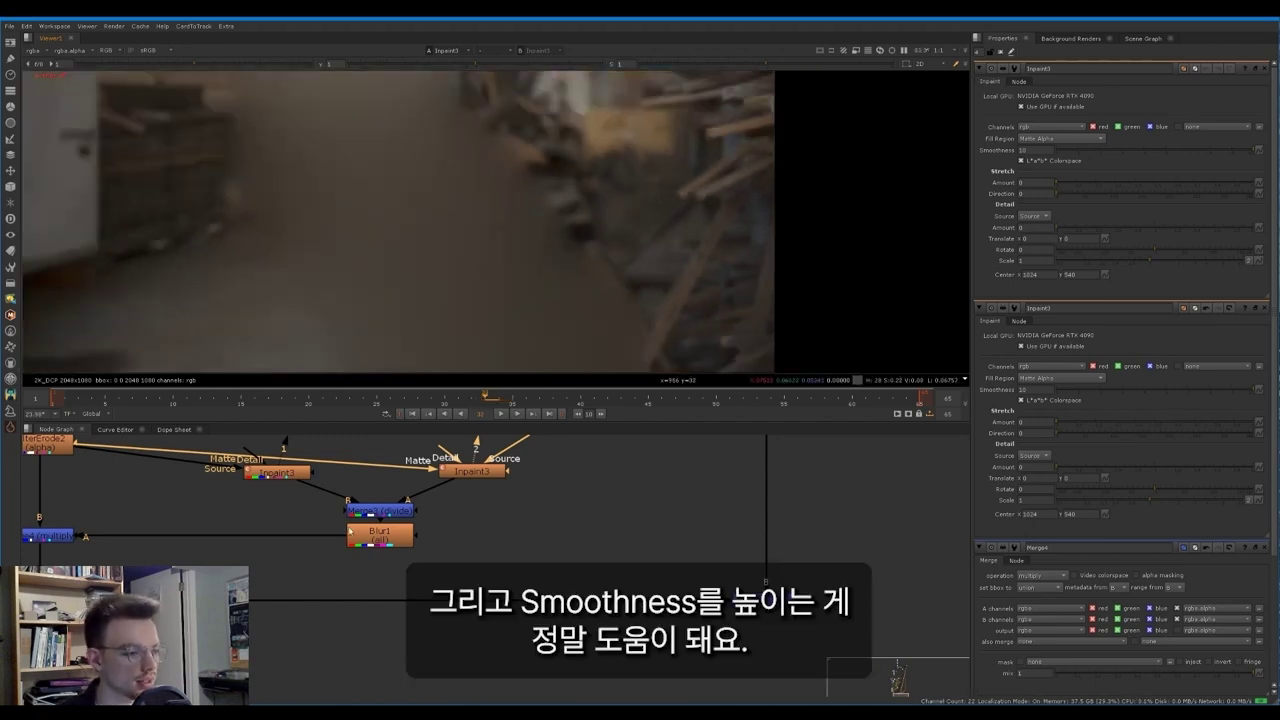
Step: Move the multiply Merge and the output node below it further down to make room under the Blur
{"action": "middle_click_drag", "start_coordinate": [297, 560], "coordinate": [440, 536]}
{"action": "scroll", "coordinate": [440, 536], "scroll_direction": "down", "scroll_amount": 2}
{"action": "key", "text": "3"}
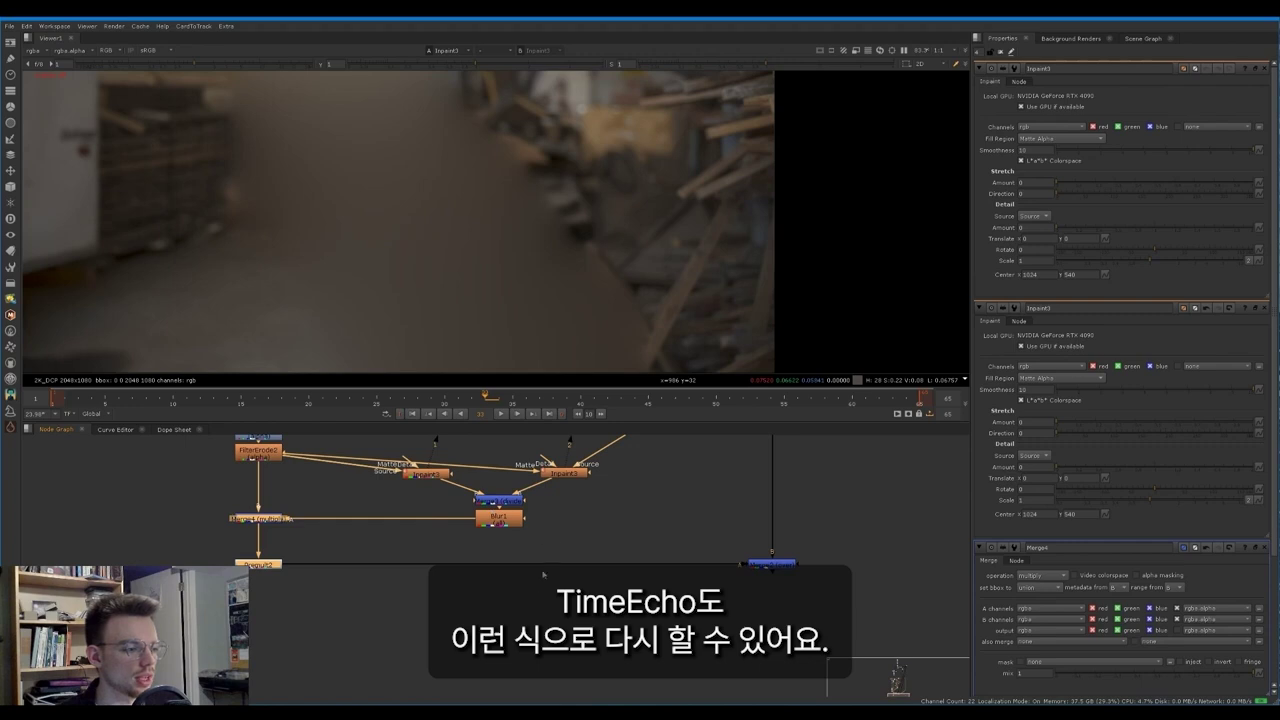
{"action": "left_click_drag", "start_coordinate": [588, 618], "coordinate": [198, 515]}
{"action": "left_click", "coordinate": [262, 521]}
{"action": "mouse_move", "coordinate": [803, 602]}
{"action": "left_mouse_down"}
{"action": "mouse_move", "coordinate": [211, 527]}
{"action": "mouse_move", "coordinate": [211, 510]}
{"action": "mouse_move", "coordinate": [238, 546]}
{"action": "left_mouse_up"}
Step: Insert a TimeEcho after the Blur on the divide branch, using the Average method and 3 frames to look at
{"action": "left_click", "coordinate": [490, 522]}
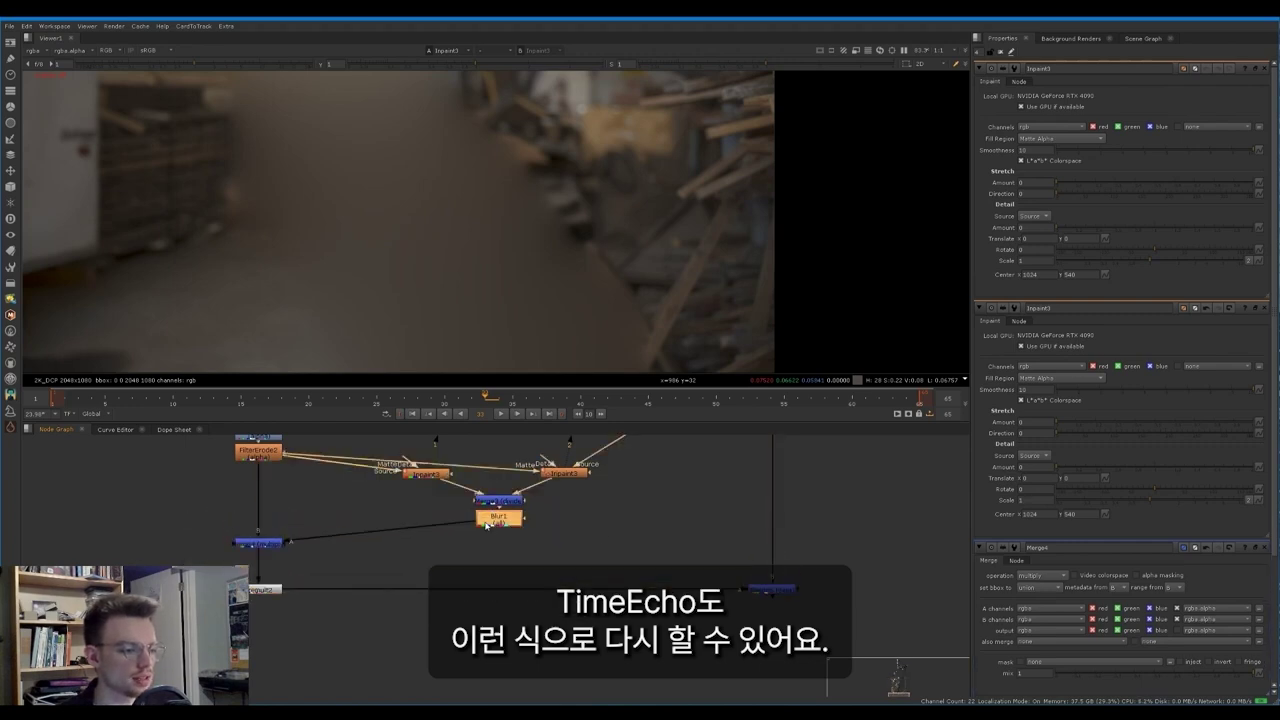
{"action": "key", "text": "Tab"}
{"action": "type", "text": "time"}
{"action": "key", "text": "Down"}
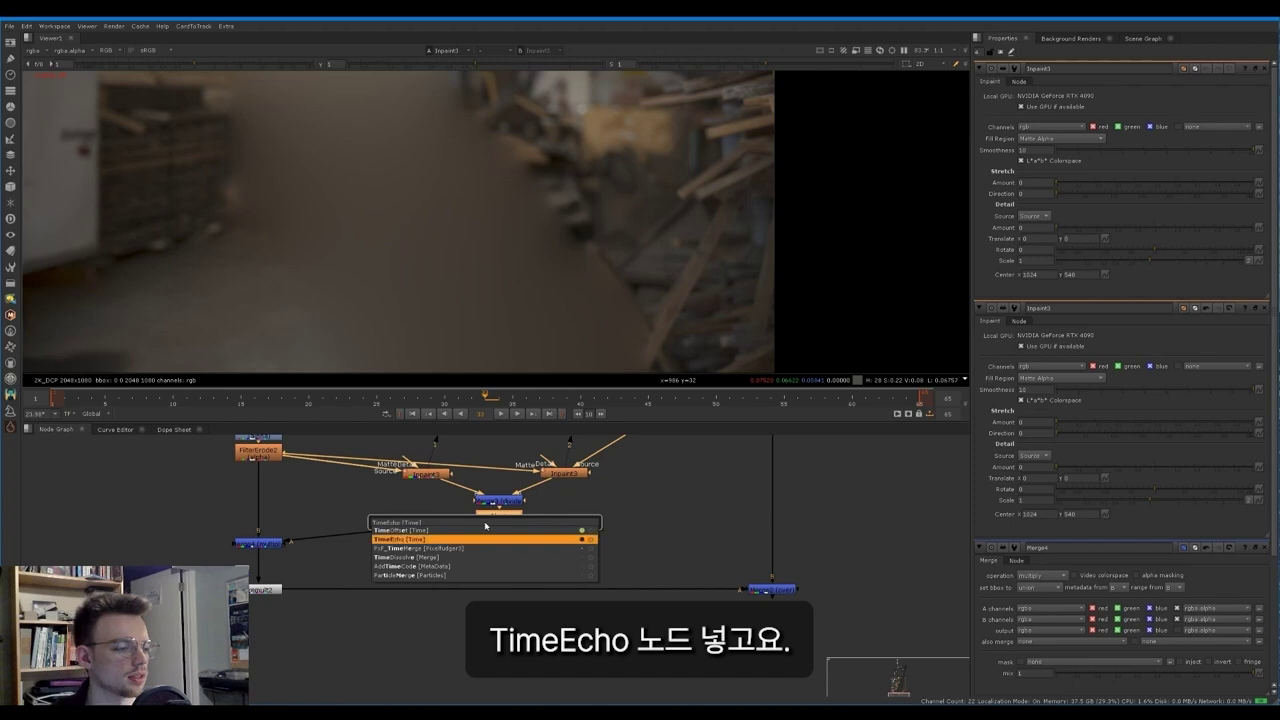
{"action": "key", "text": "Return"}
{"action": "left_click", "coordinate": [1058, 97]}
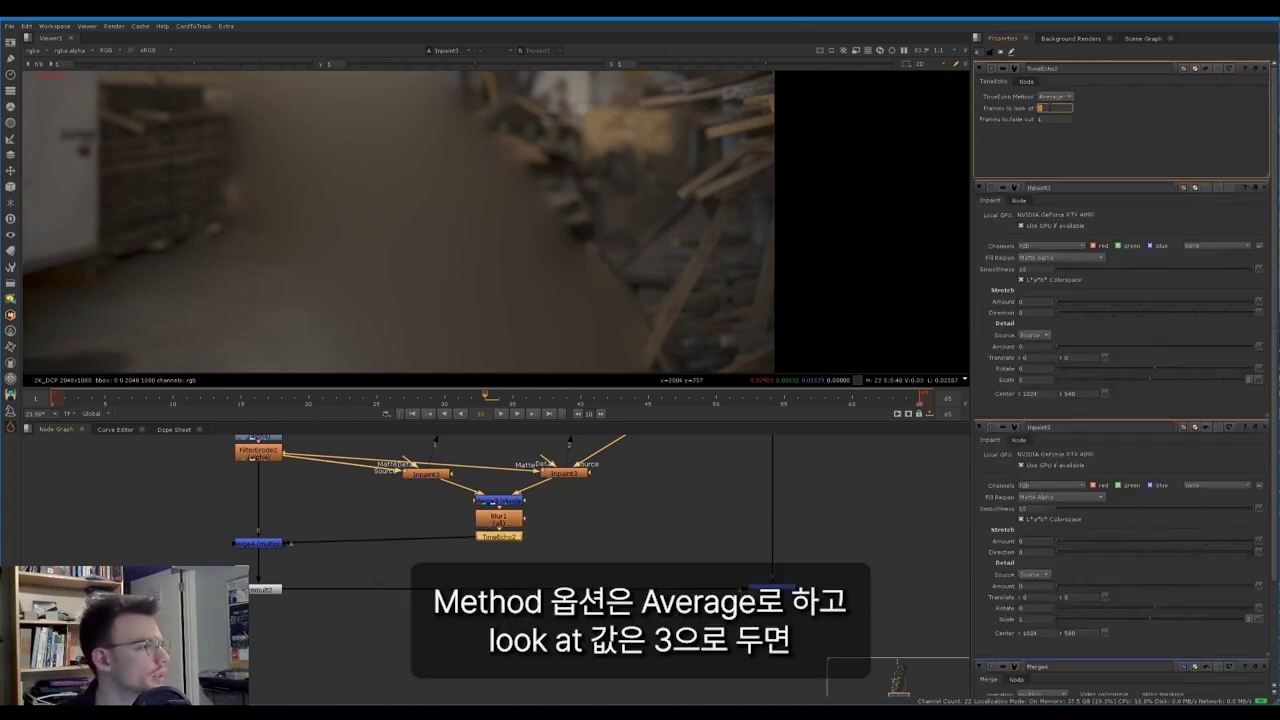
{"action": "type", "text": "3"}
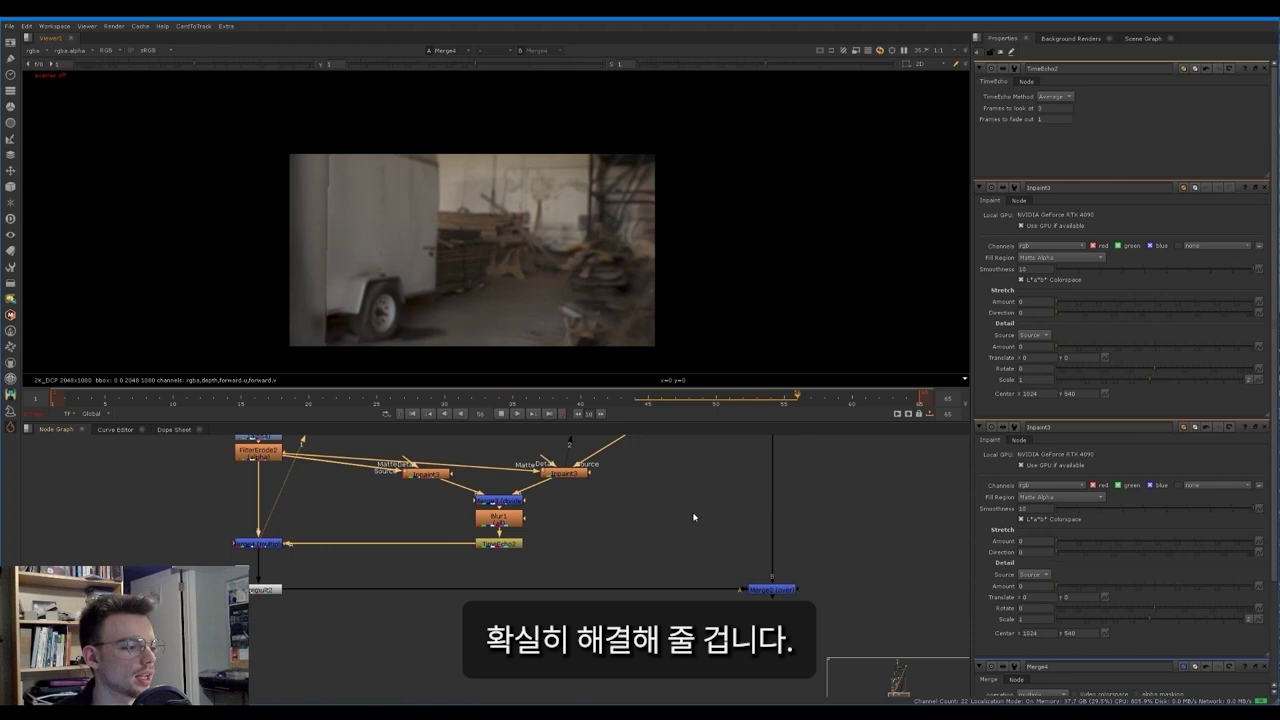
Step: View the final composite Merge and play it back up close to check flicker and blurriness
{"action": "left_click", "coordinate": [770, 590]}
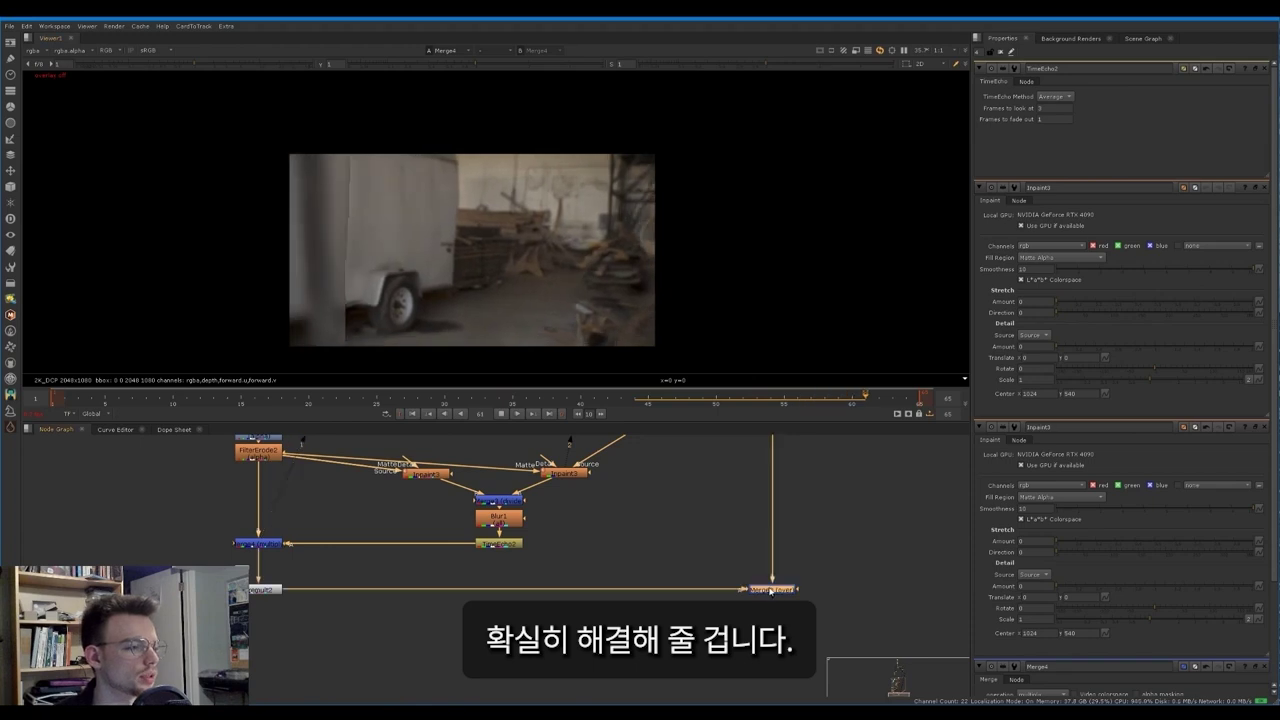
{"action": "key", "text": "1"}
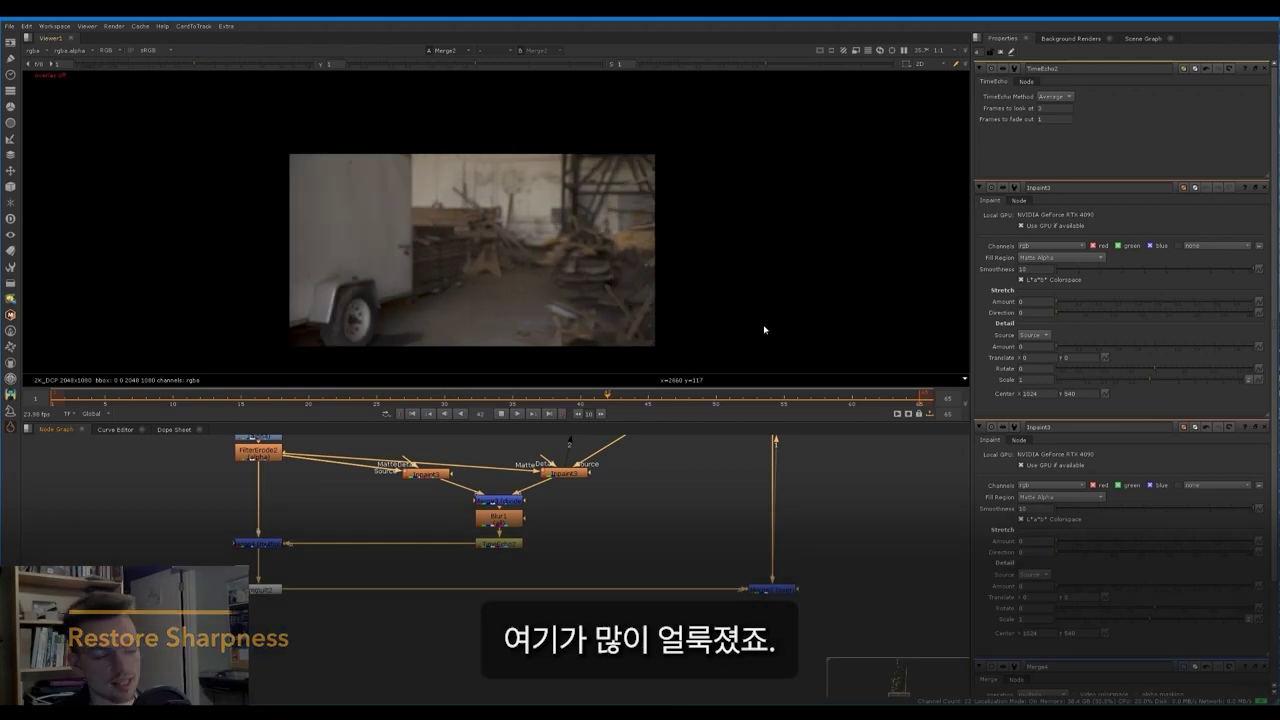
{"action": "scroll", "coordinate": [517, 277], "scroll_direction": "up", "scroll_amount": 3}
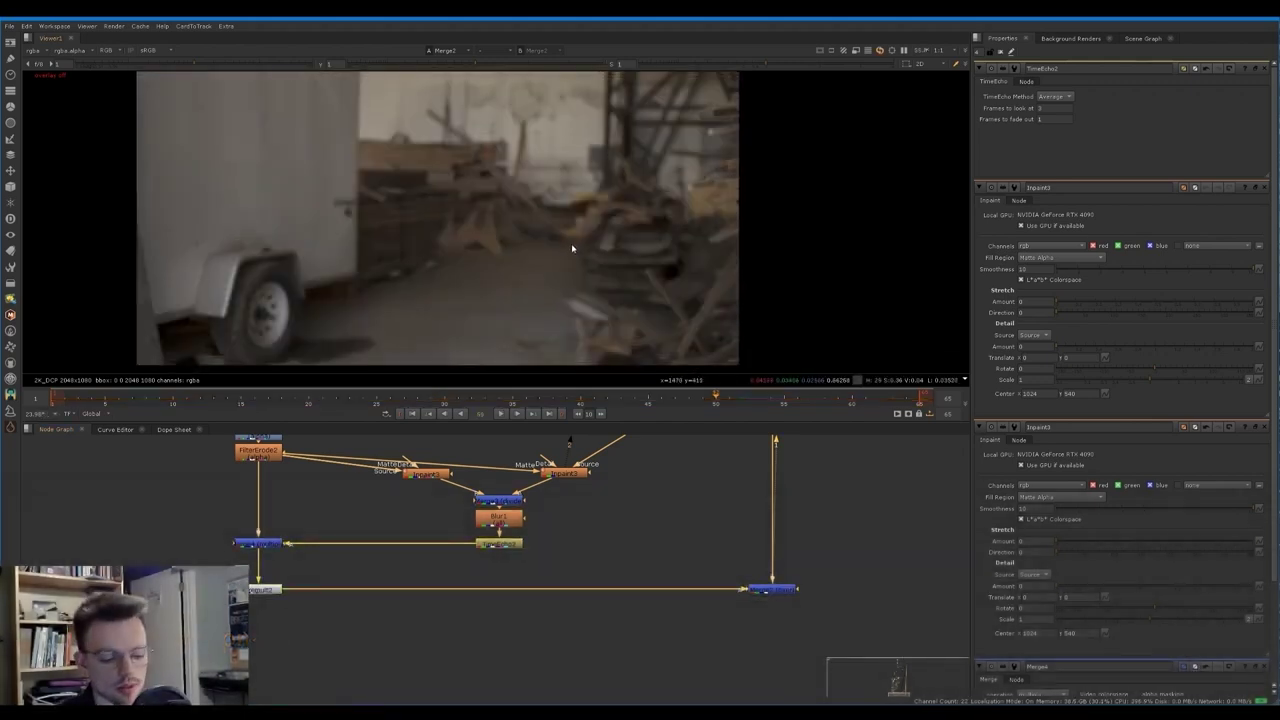
{"action": "key", "text": "l"}
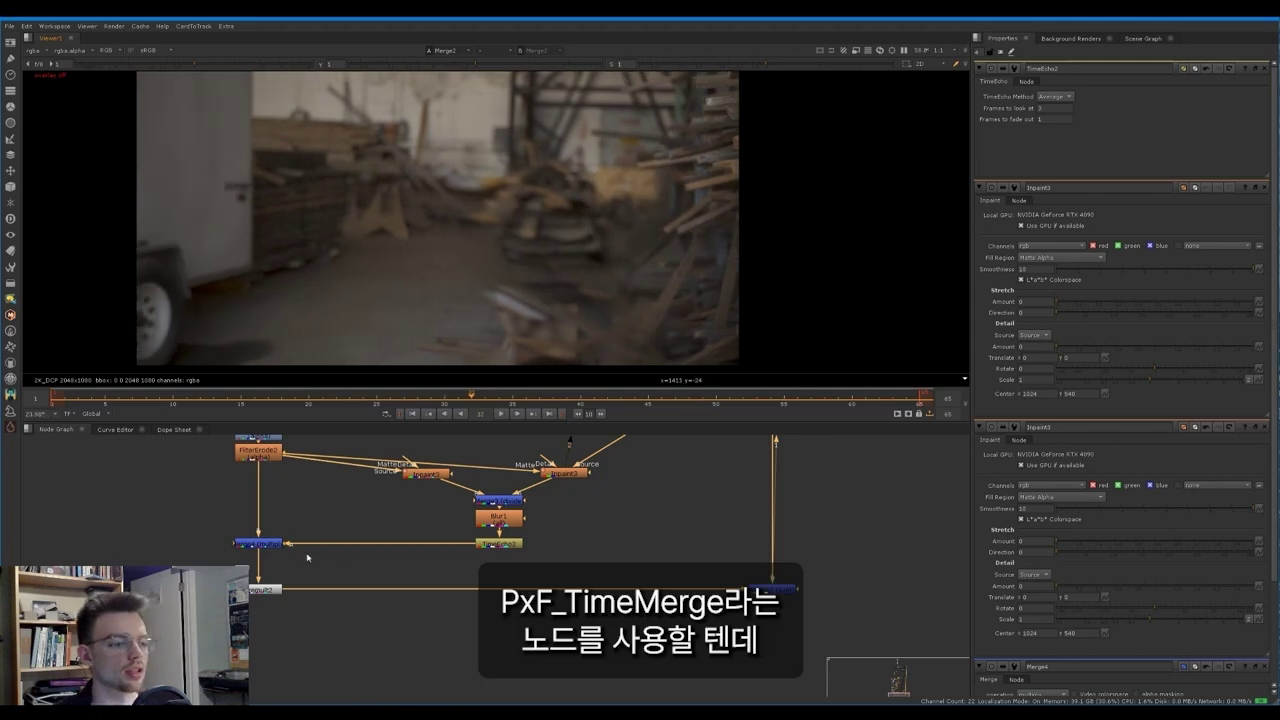
Step: Add a PxF_TimeMerge beside the upstream TimeEcho and review its operation options against the TimeEcho methods
{"action": "scroll", "coordinate": [307, 557], "scroll_direction": "down", "scroll_amount": 5}
{"action": "left_click_drag", "start_coordinate": [641, 614], "coordinate": [214, 519]}
{"action": "middle_click_drag", "start_coordinate": [220, 529], "coordinate": [258, 570]}
{"action": "left_click_drag", "start_coordinate": [668, 654], "coordinate": [305, 550]}
{"action": "scroll", "coordinate": [306, 513], "scroll_direction": "up", "scroll_amount": 4}
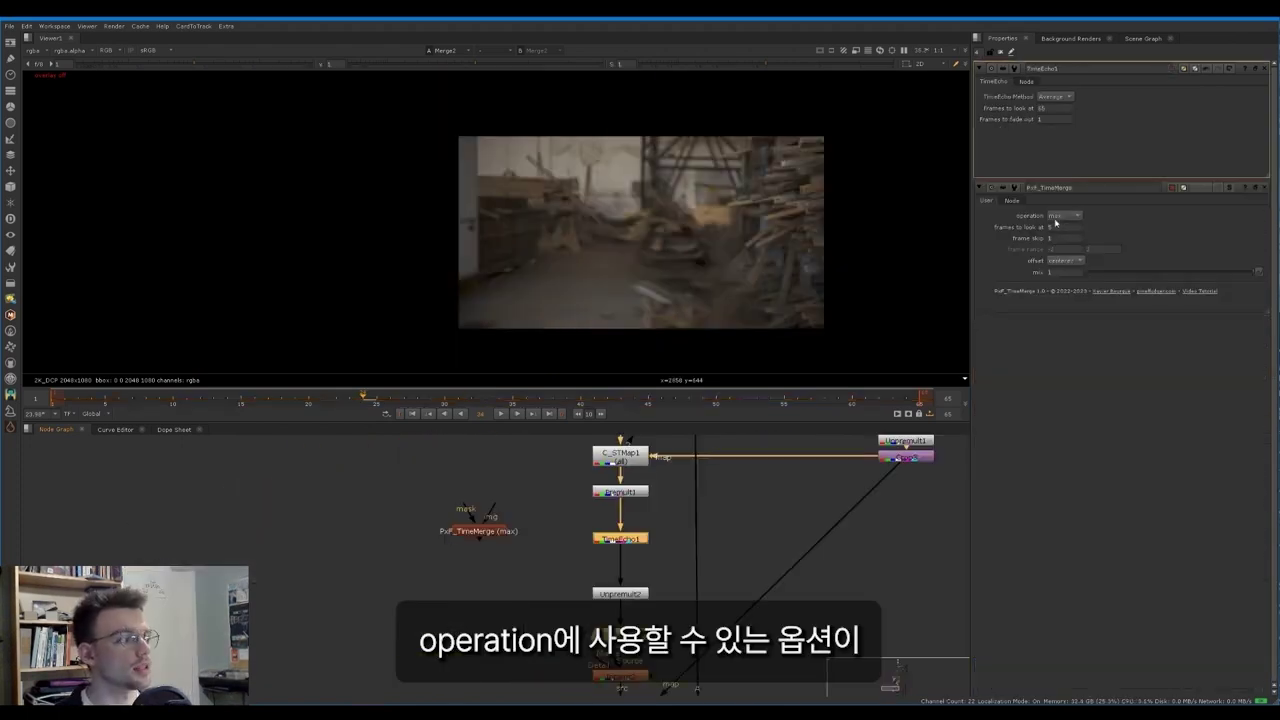
{"action": "left_click", "coordinate": [1055, 217]}
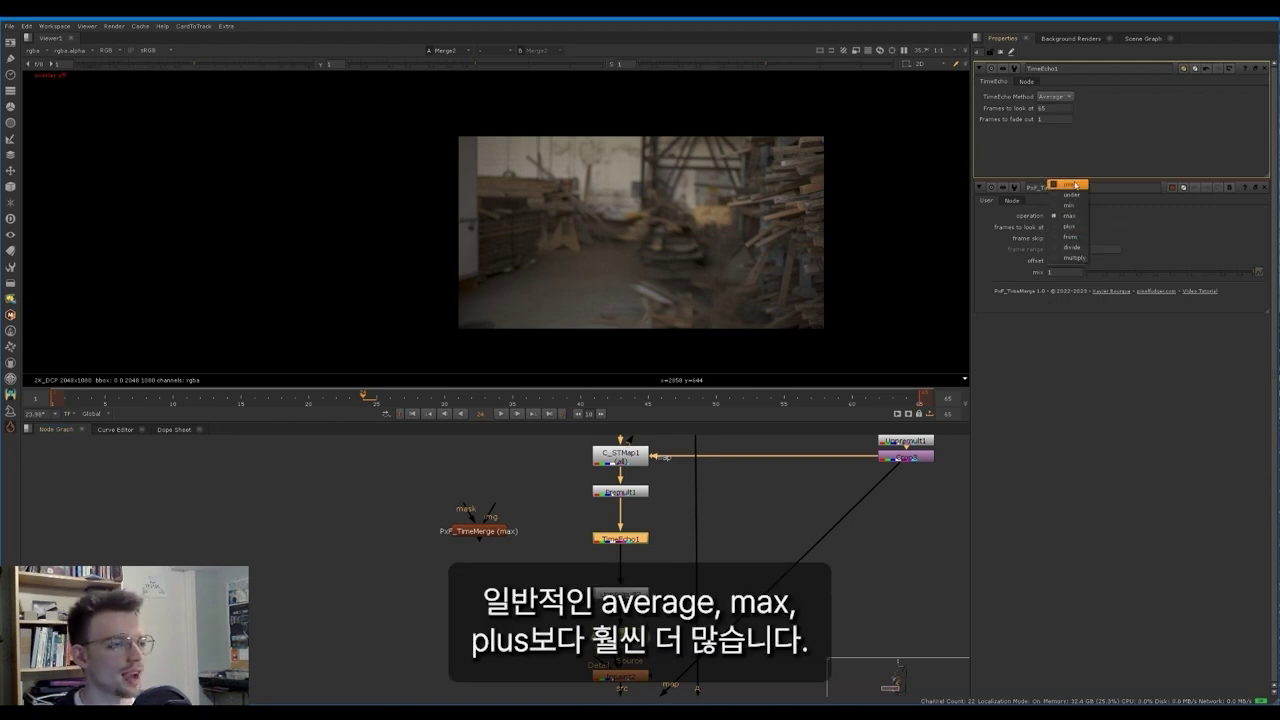
{"action": "left_click", "coordinate": [1059, 97]}
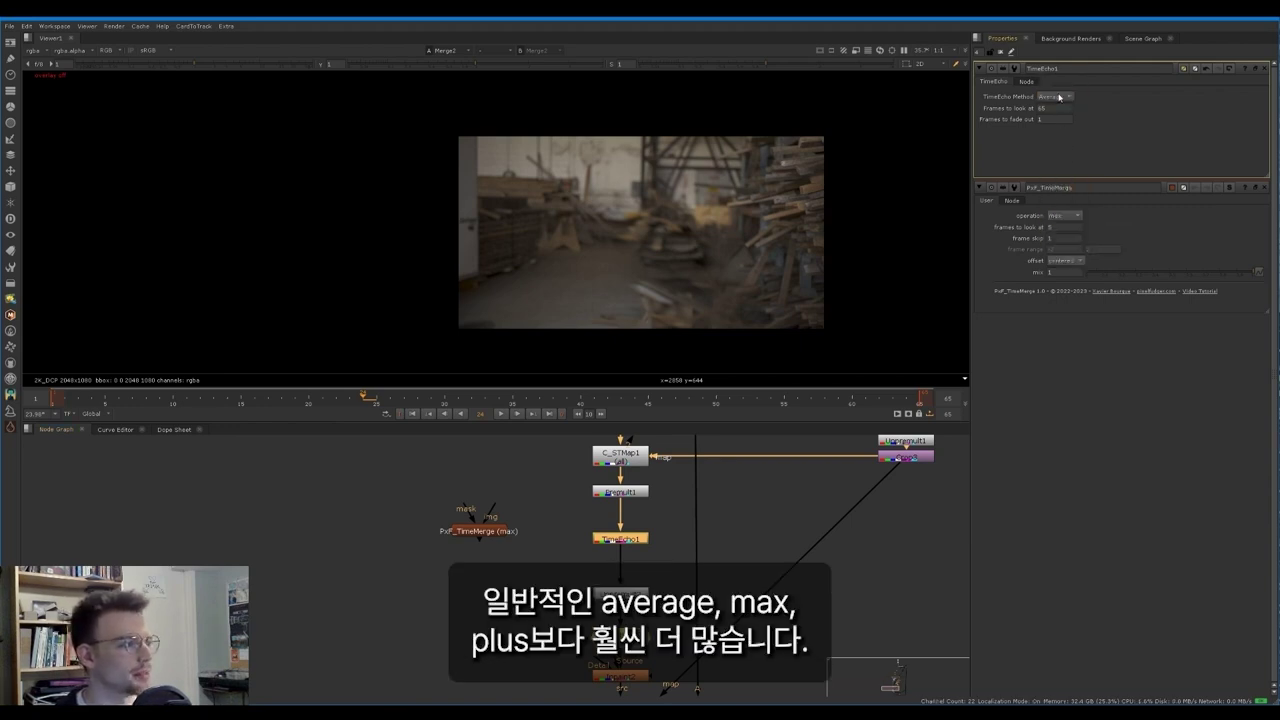
{"action": "left_click", "coordinate": [1062, 215]}
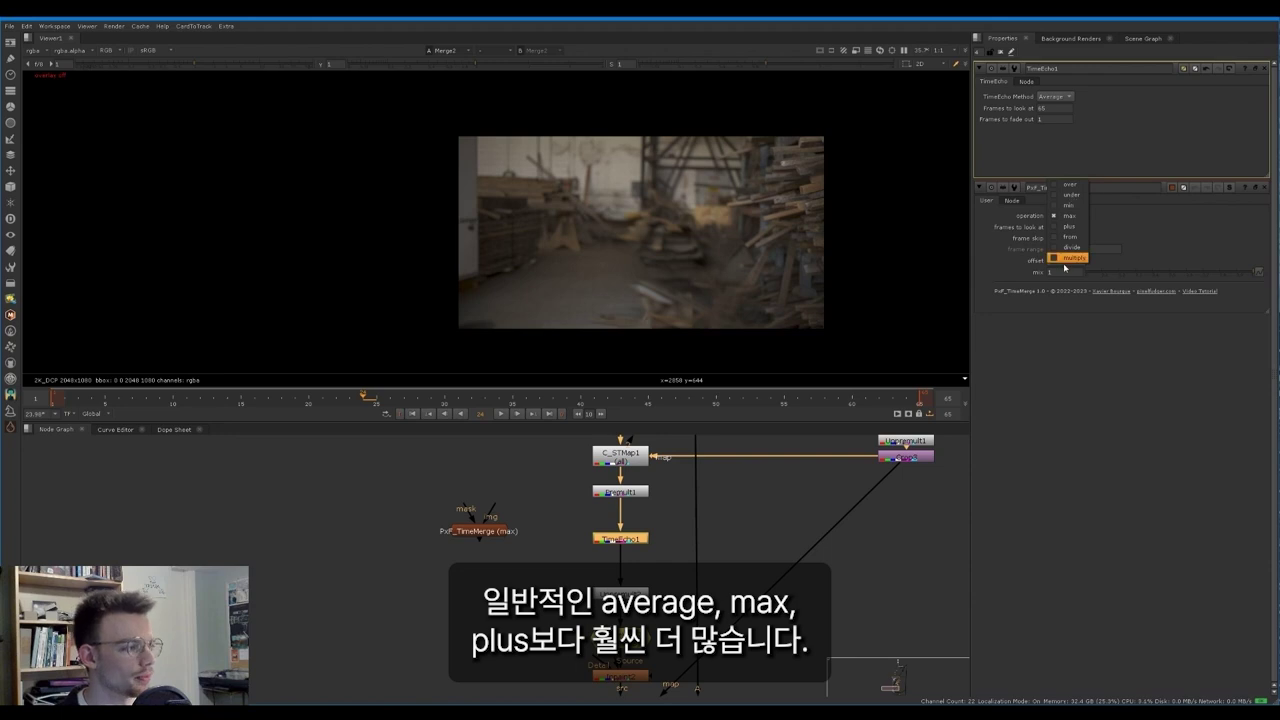
{"action": "left_click", "coordinate": [1157, 235]}
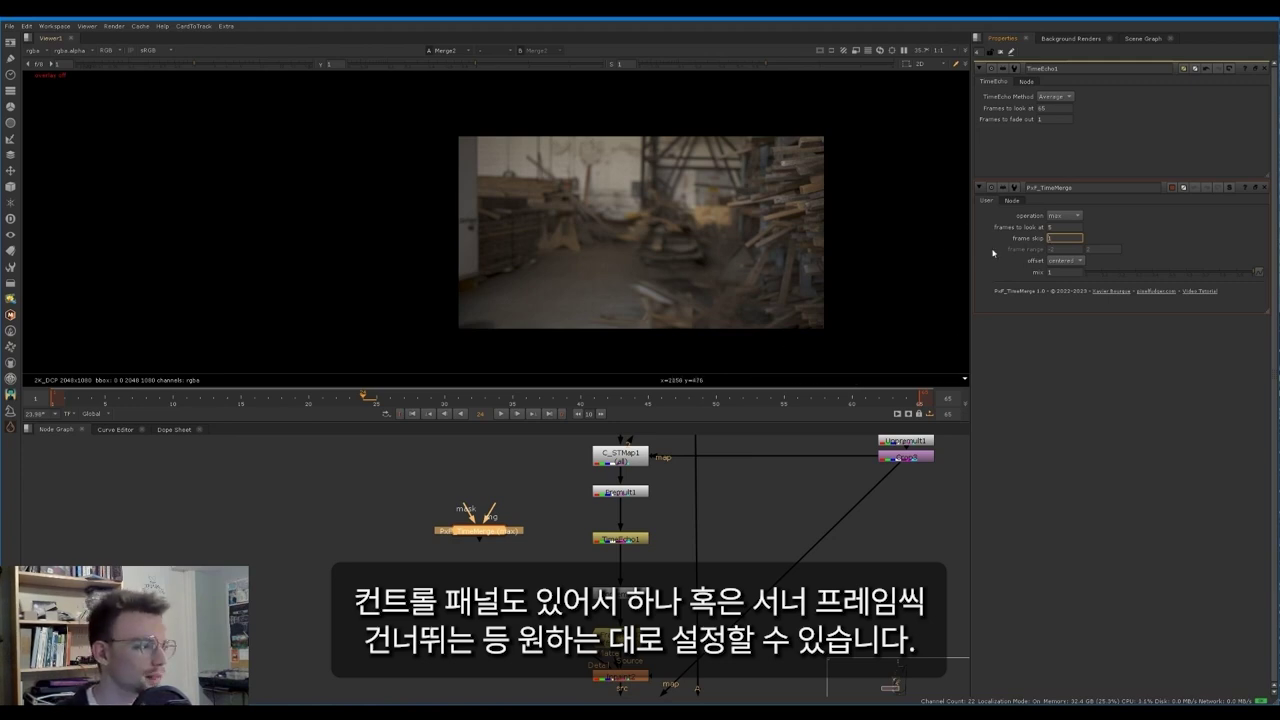
Step: View the Premult at frame 65, and set the PxF_TimeMerge offset to start and its operation to over
{"action": "left_click", "coordinate": [620, 491]}
{"action": "key", "text": "1"}
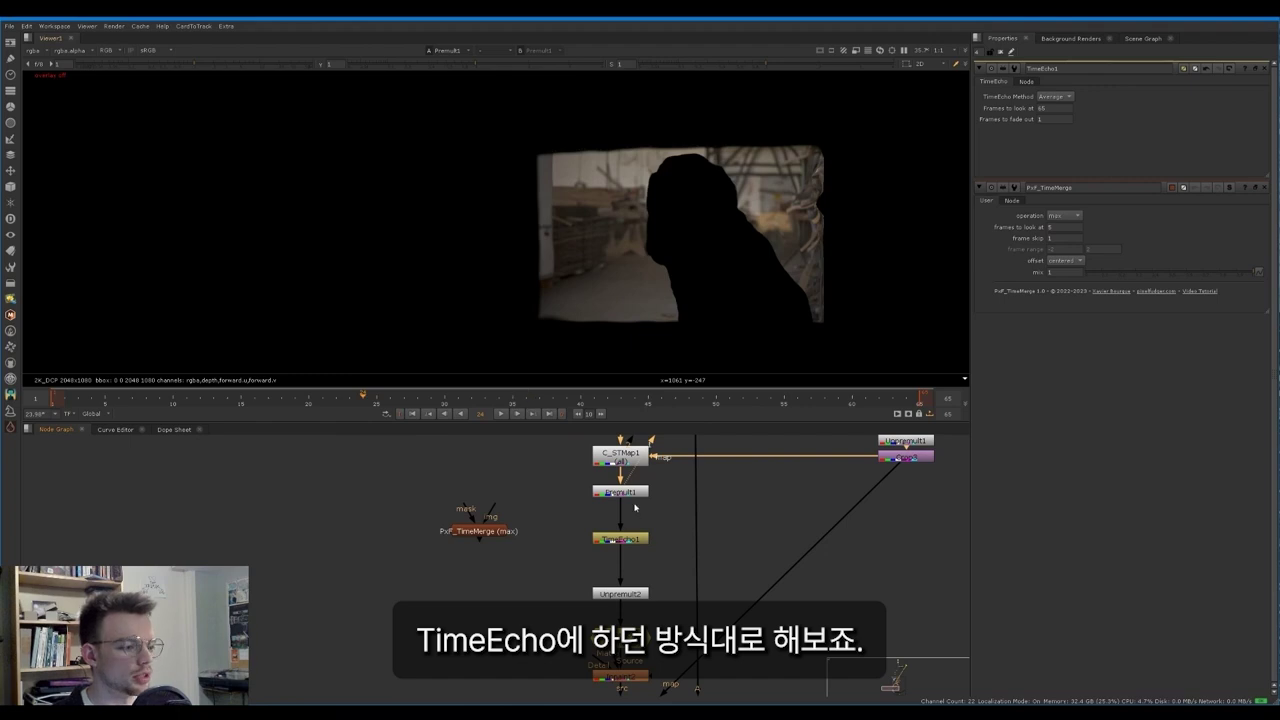
{"action": "left_click", "coordinate": [921, 399]}
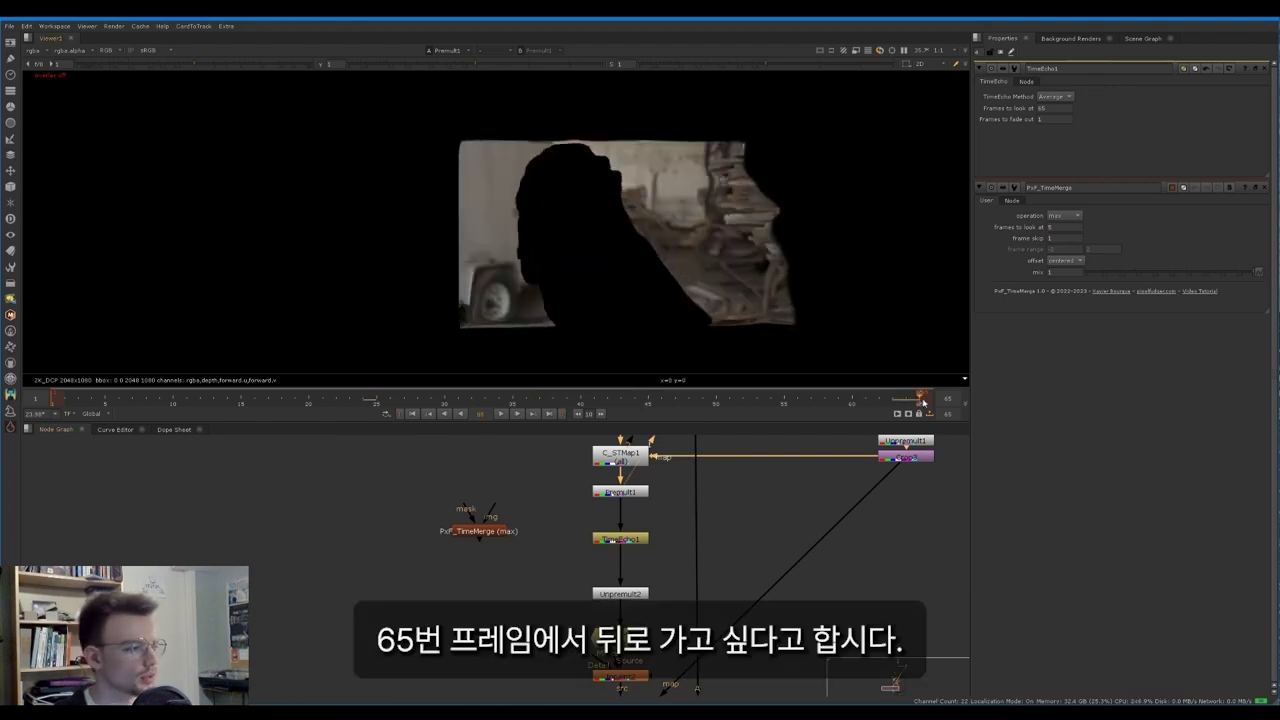
{"action": "left_click", "coordinate": [1070, 260]}
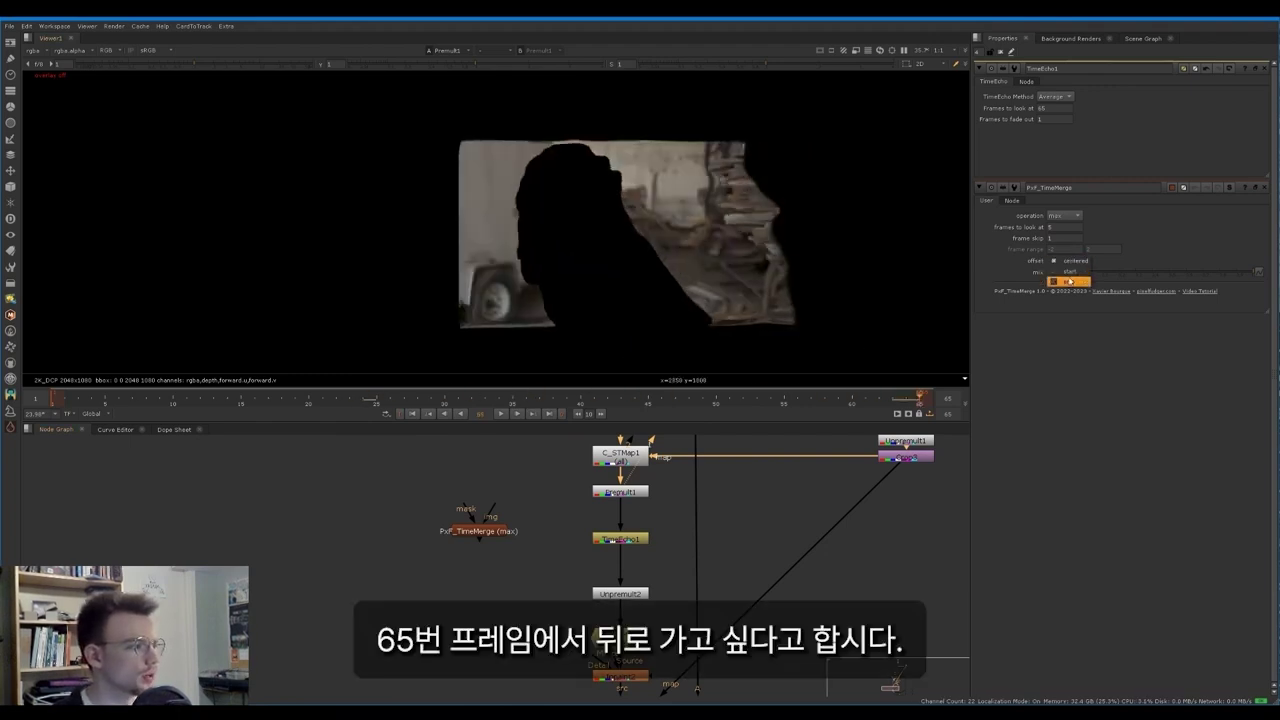
{"action": "left_click", "coordinate": [1070, 272]}
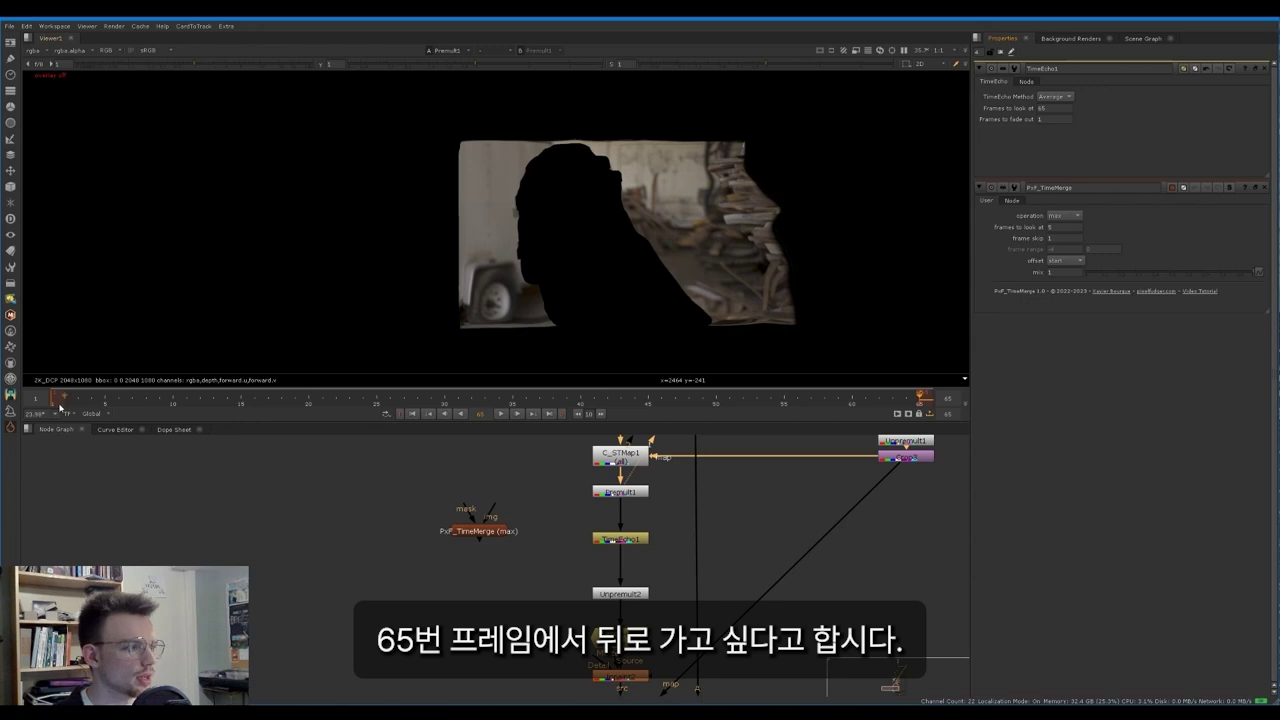
{"action": "left_click", "coordinate": [1067, 218]}
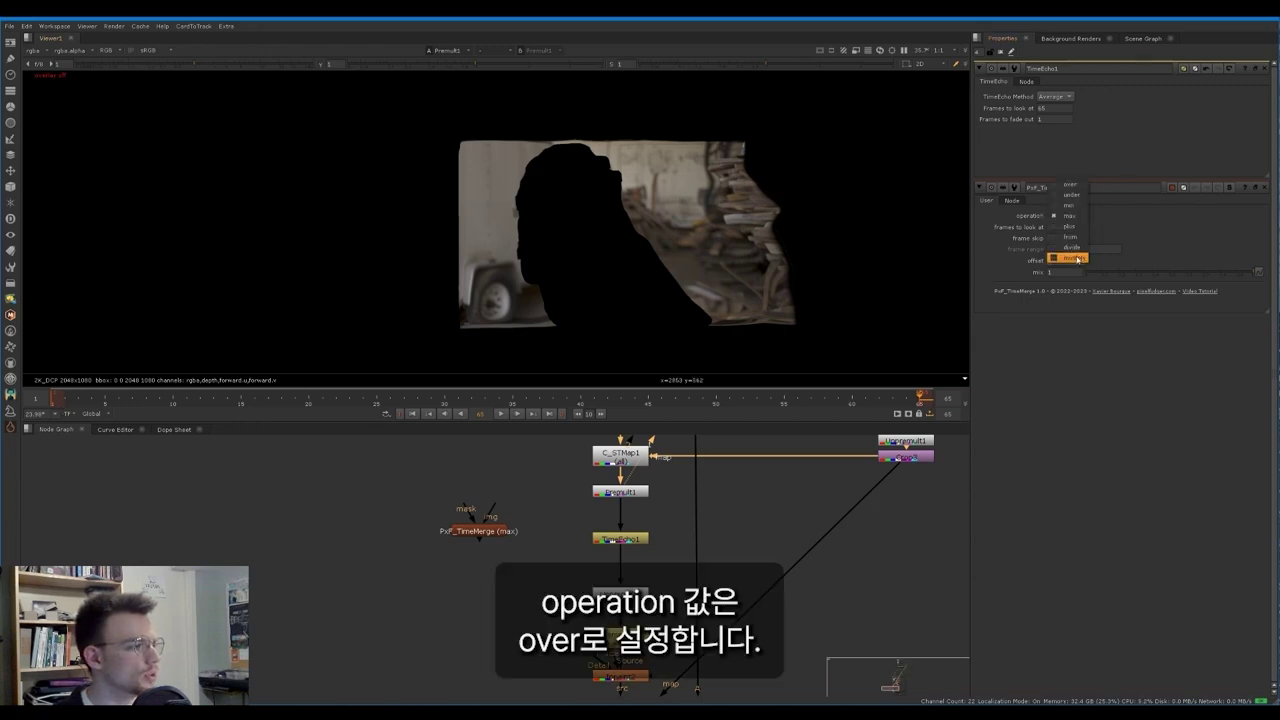
{"action": "left_click", "coordinate": [1078, 187]}
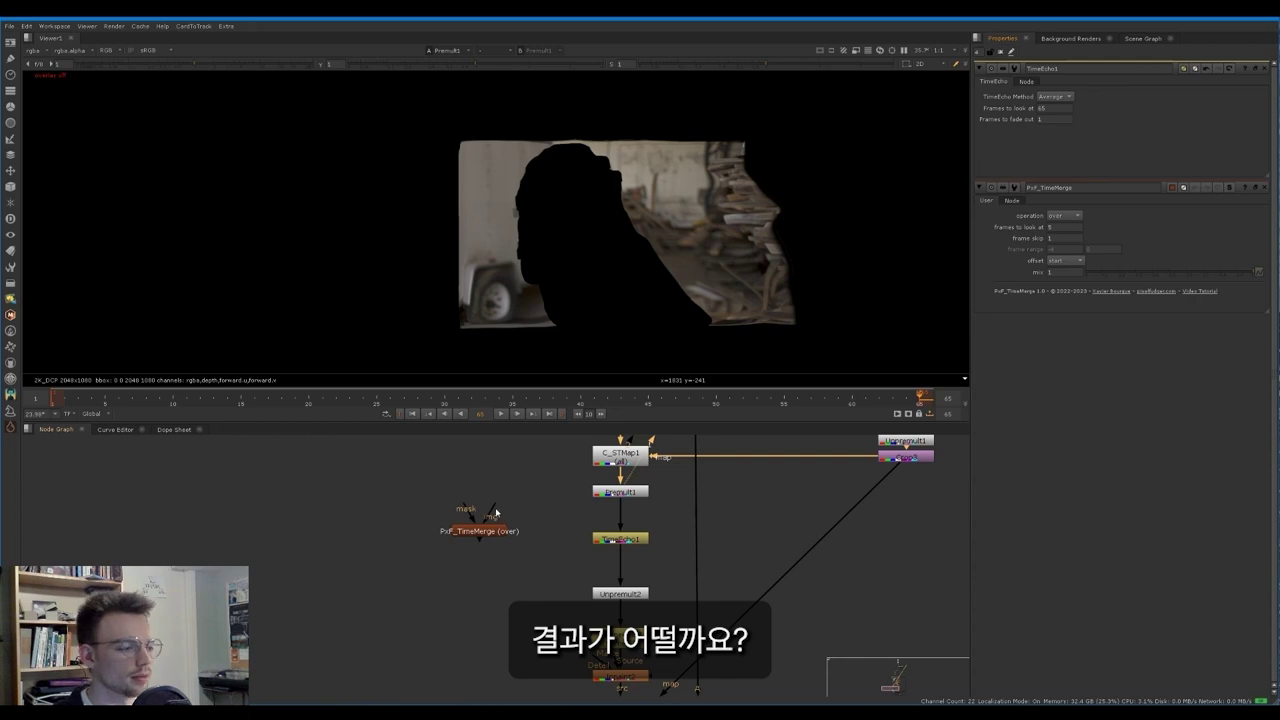
Step: Connect the PxF_TimeMerge img input to the Premult above the TimeEcho and view its result
{"action": "left_click_drag", "start_coordinate": [496, 511], "coordinate": [617, 493]}
{"action": "left_click", "coordinate": [490, 531]}
{"action": "key", "text": "1"}
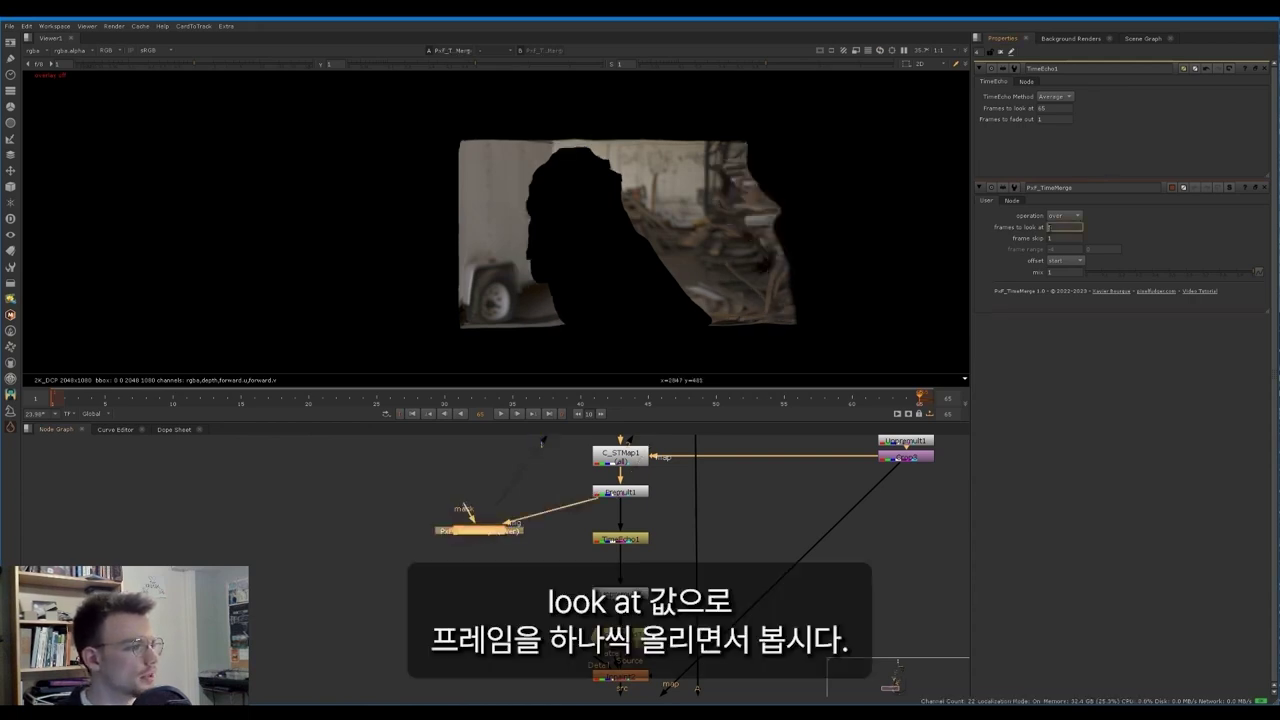
Step: Raise the PxF_TimeMerge frames to look at step by step and set its frame skip to 2
{"action": "key", "text": "Up"}
{"action": "key", "text": "Up"}
{"action": "key", "text": "Up"}
{"action": "key", "text": "Up"}
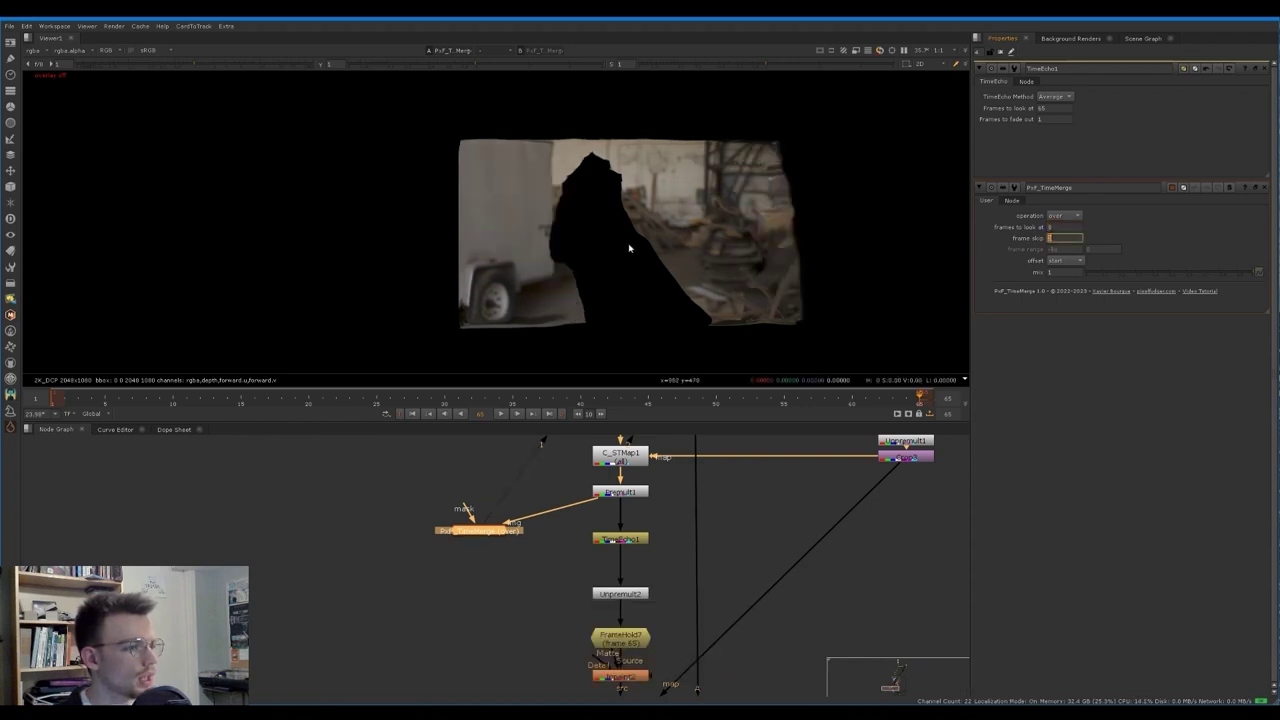
{"action": "type", "text": "2"}
{"action": "key", "text": "Return"}
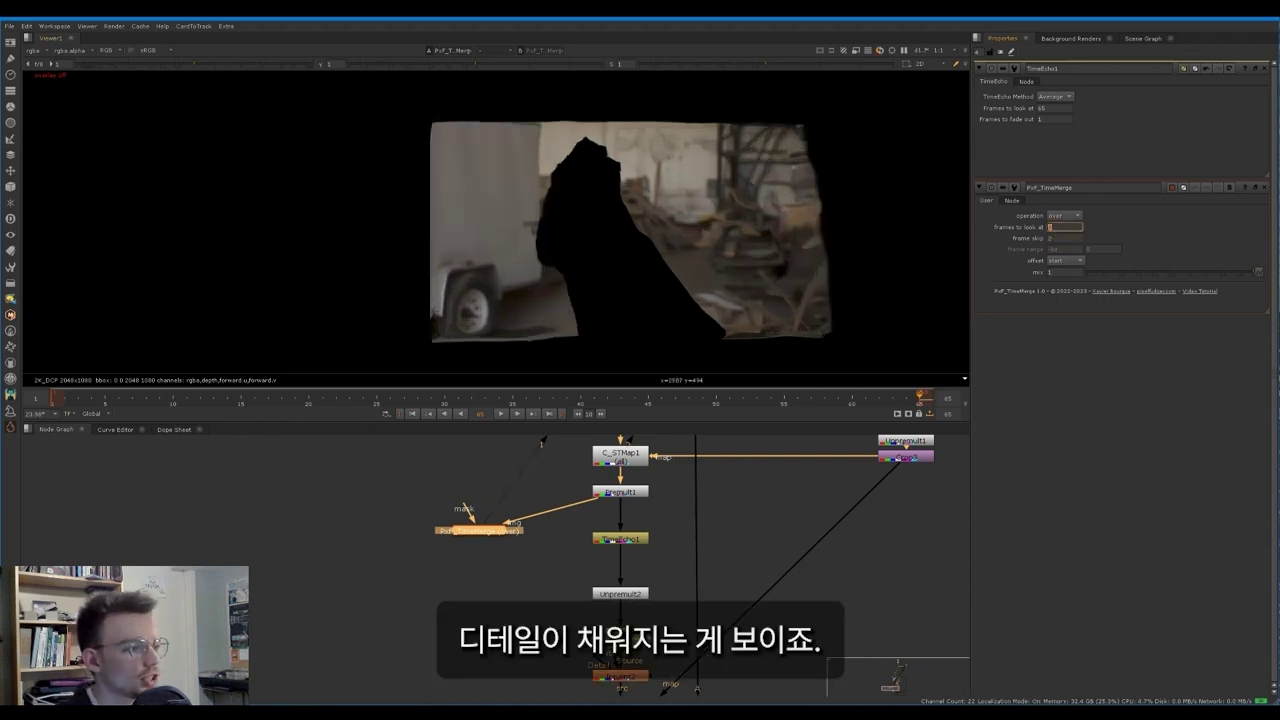
Step: Increase the PxF_TimeMerge frames to look at to 32 to fill in the masked figure
{"action": "key", "text": "Up"}
{"action": "key", "text": "Up"}
{"action": "key", "text": "Up"}
{"action": "key", "text": "Up"}
{"action": "key", "text": "Up"}
{"action": "key", "text": "Up"}
{"action": "key", "text": "Up"}
{"action": "key", "text": "Up"}
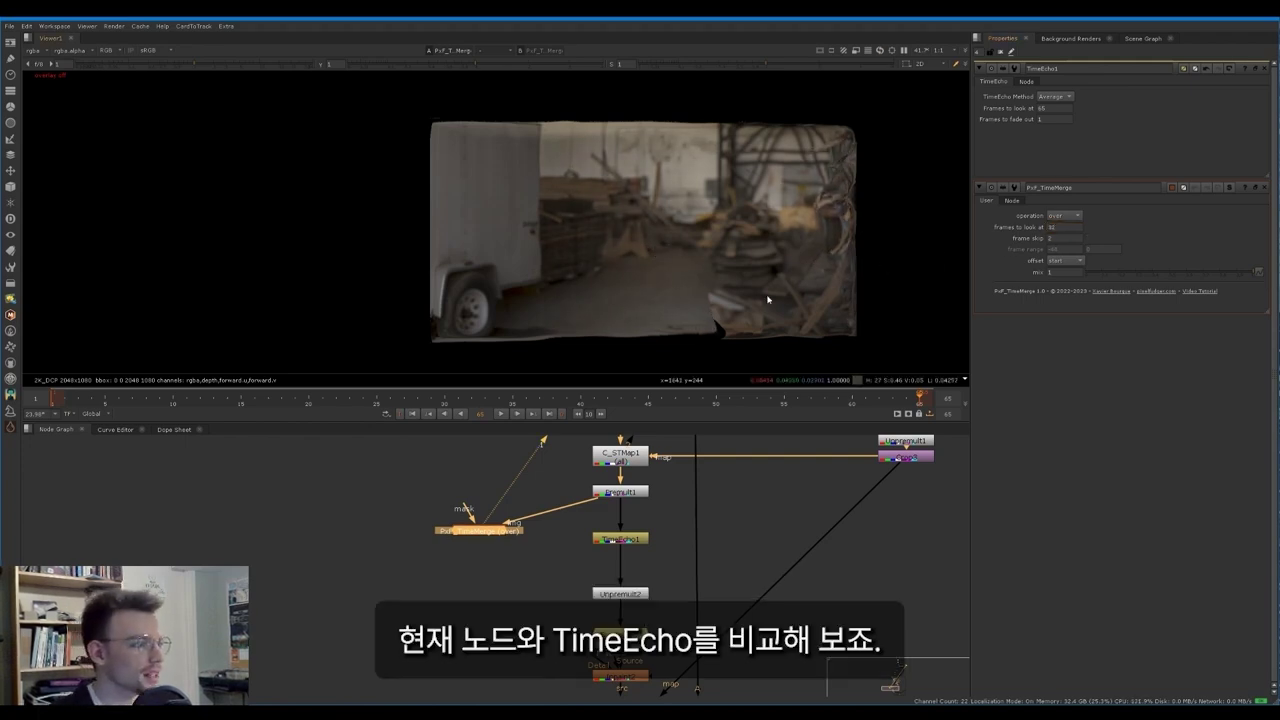
Step: Load the Unpremult after the TimeEcho in the viewer and compare it with the PxF_TimeMerge result
{"action": "left_click", "coordinate": [609, 562]}
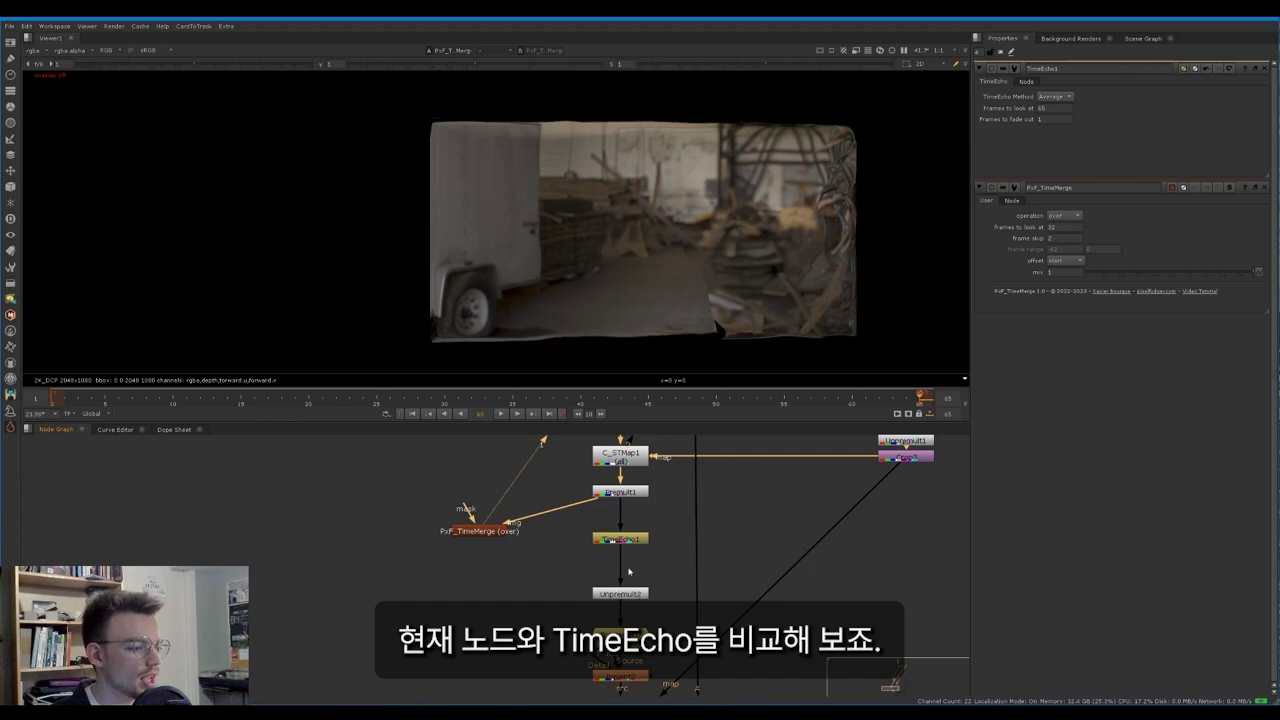
{"action": "left_click", "coordinate": [641, 592]}
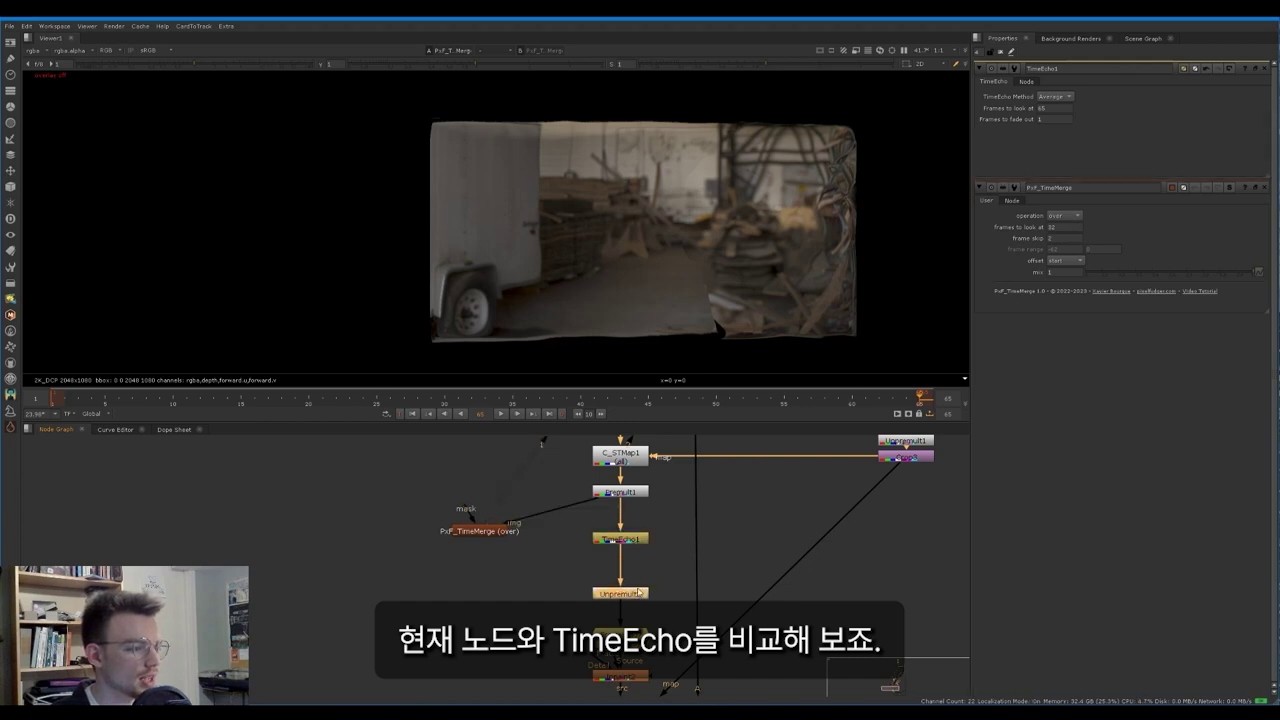
{"action": "key", "text": "1"}
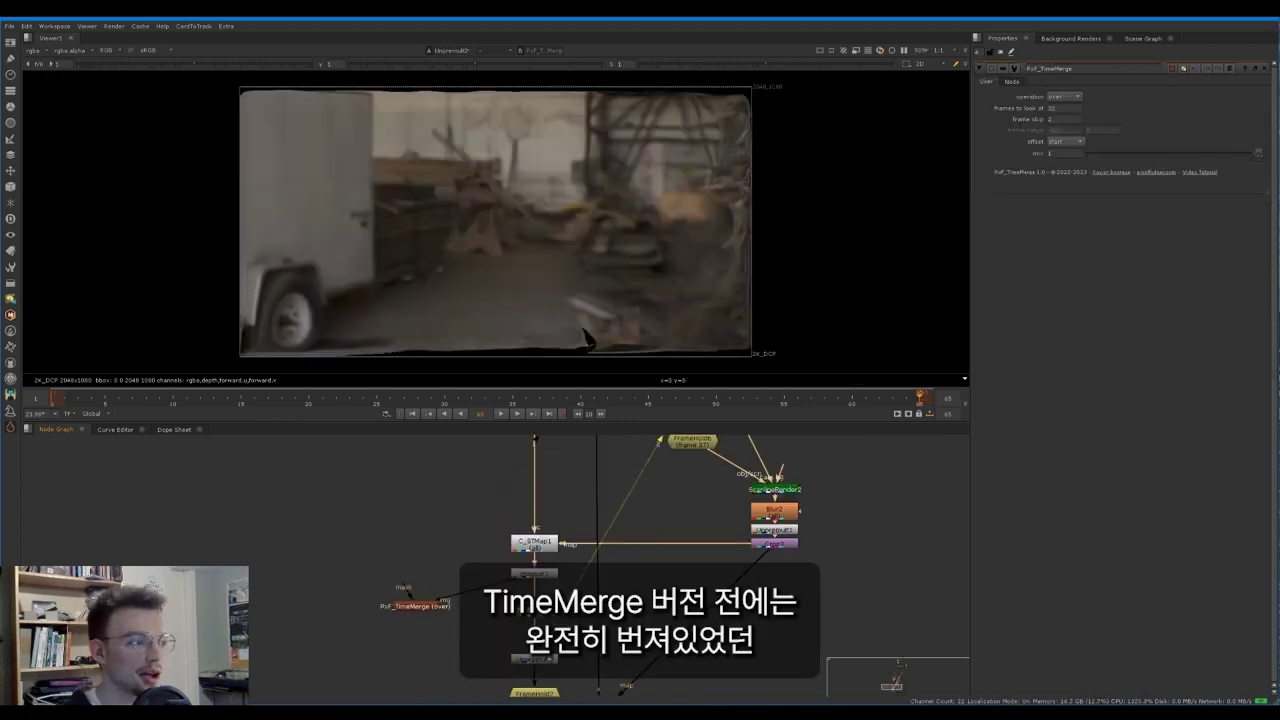
{"action": "key", "text": "1"}
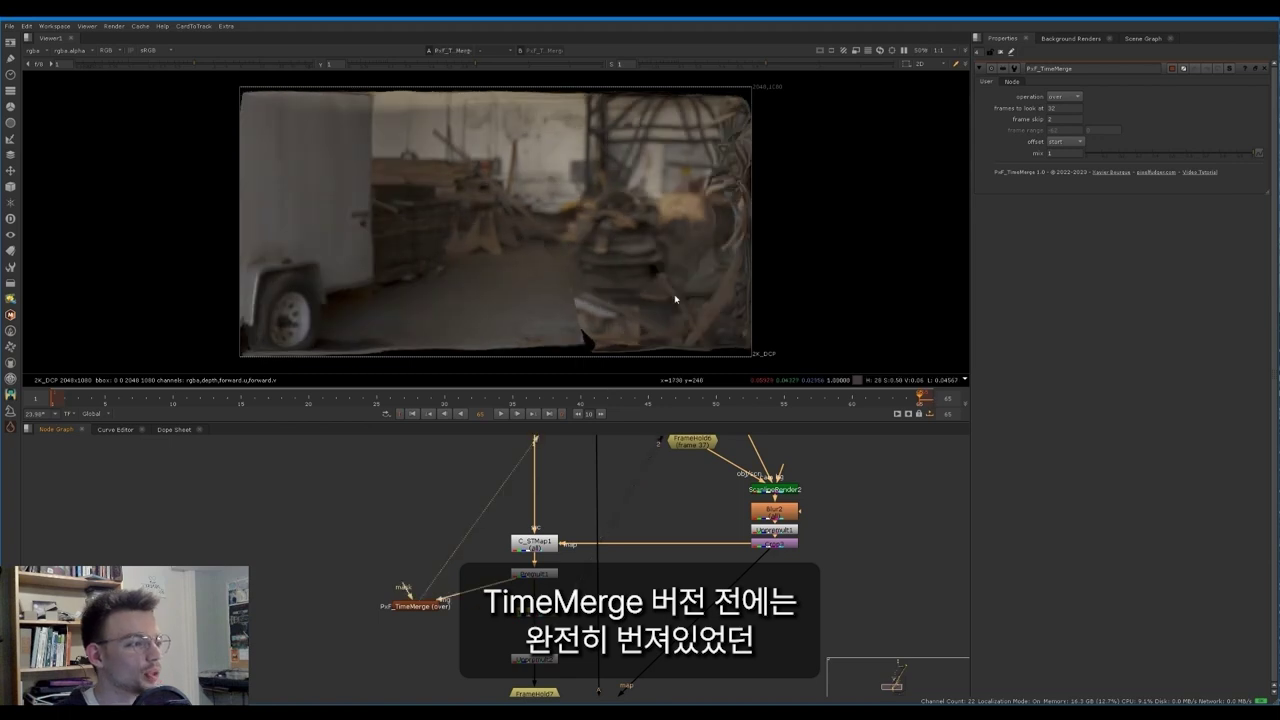
Step: Compare the TimeEcho and PxF_TimeMerge versions up close around the sticks, planks and the seam mid-floor
{"action": "scroll", "coordinate": [688, 302], "scroll_direction": "up", "scroll_amount": 3}
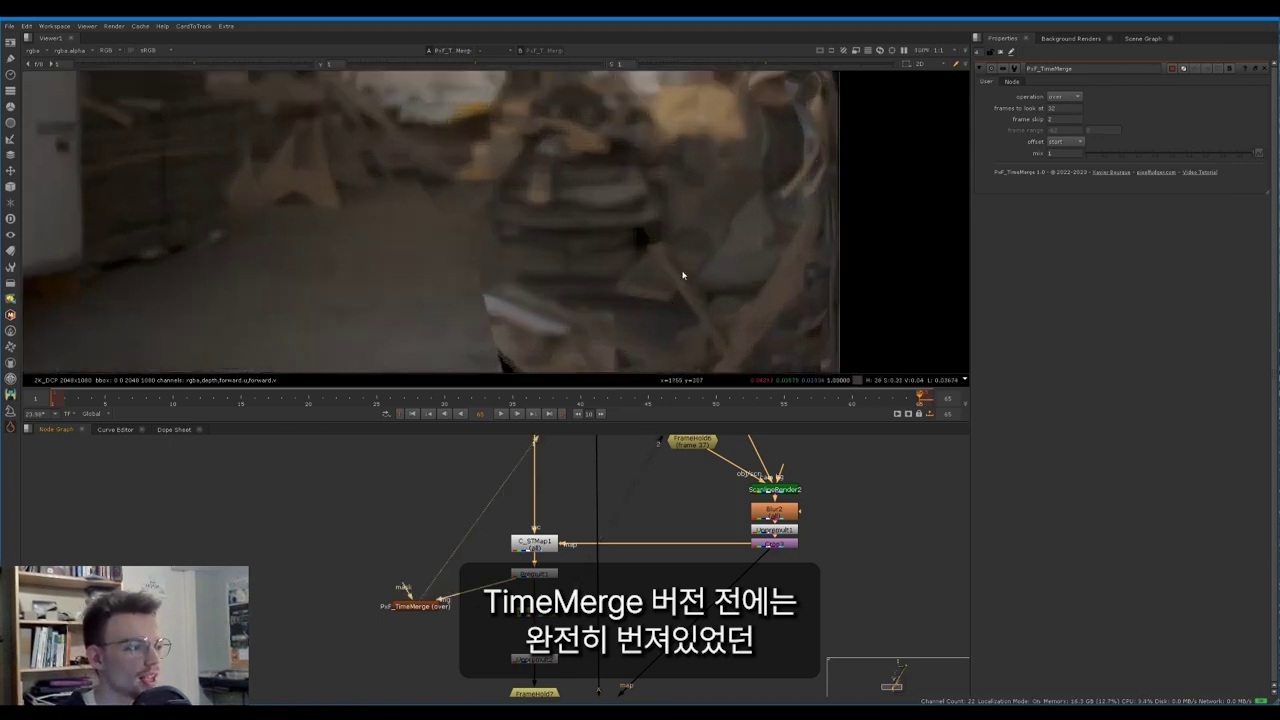
{"action": "middle_click_drag", "start_coordinate": [709, 222], "coordinate": [677, 252]}
{"action": "scroll", "coordinate": [674, 248], "scroll_direction": "down", "scroll_amount": 2}
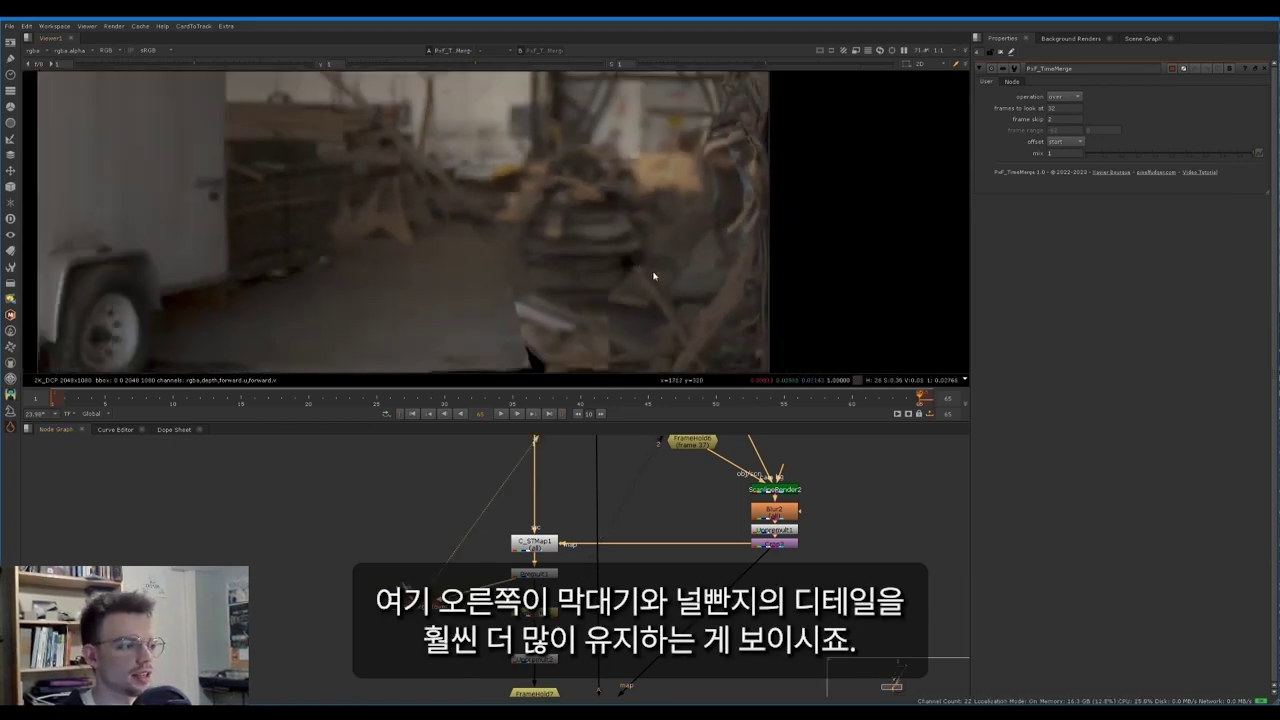
{"action": "key", "text": "2"}
{"action": "key", "text": "1"}
{"action": "key", "text": "2"}
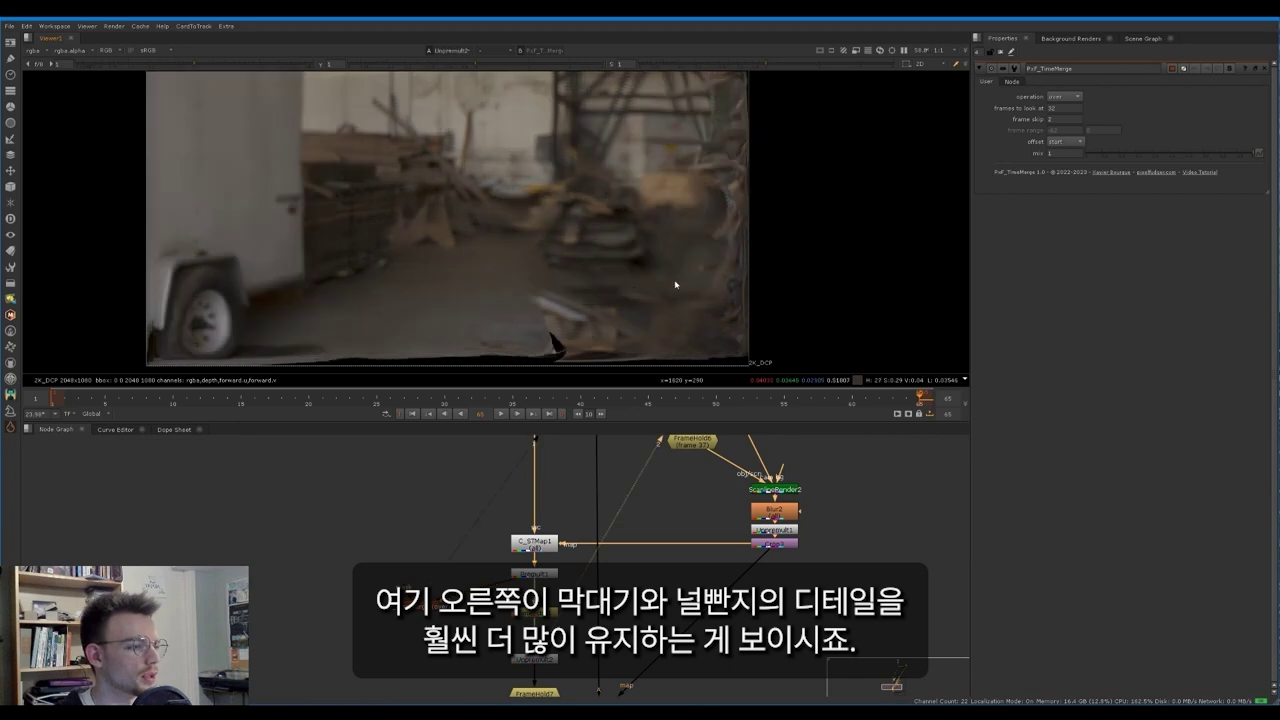
{"action": "key", "text": "1"}
{"action": "key", "text": "2"}
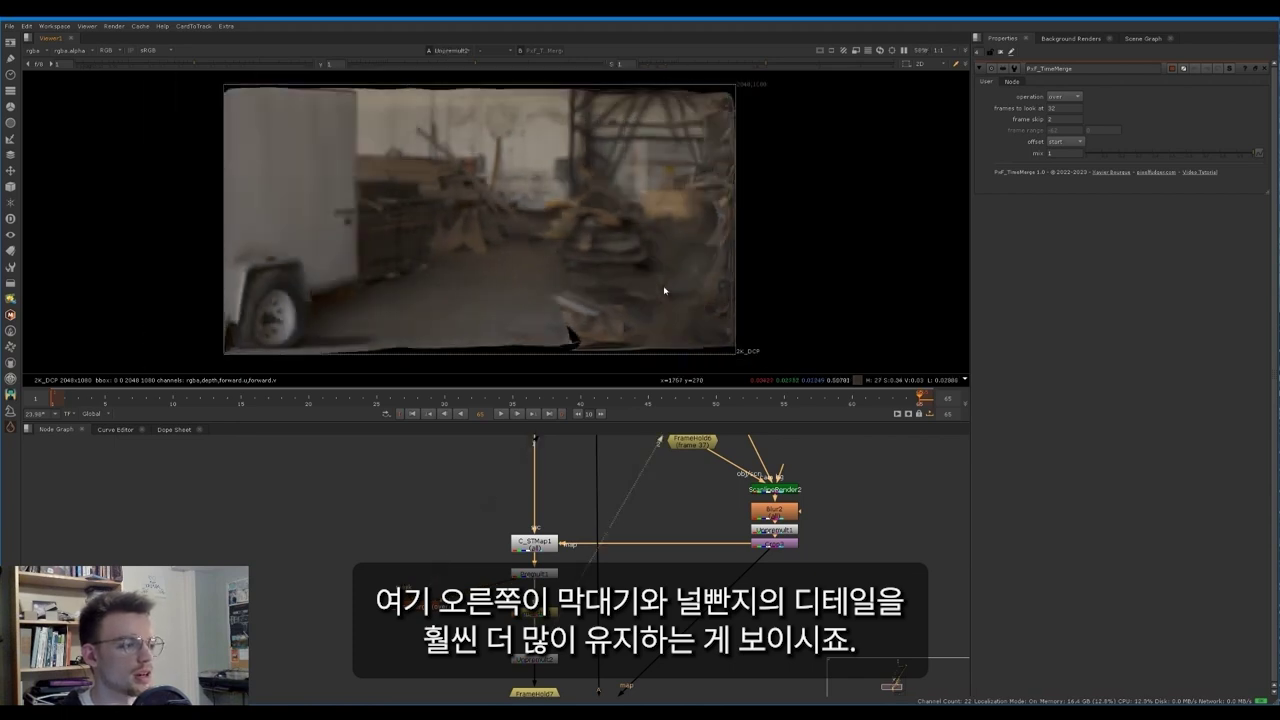
{"action": "key", "text": "1"}
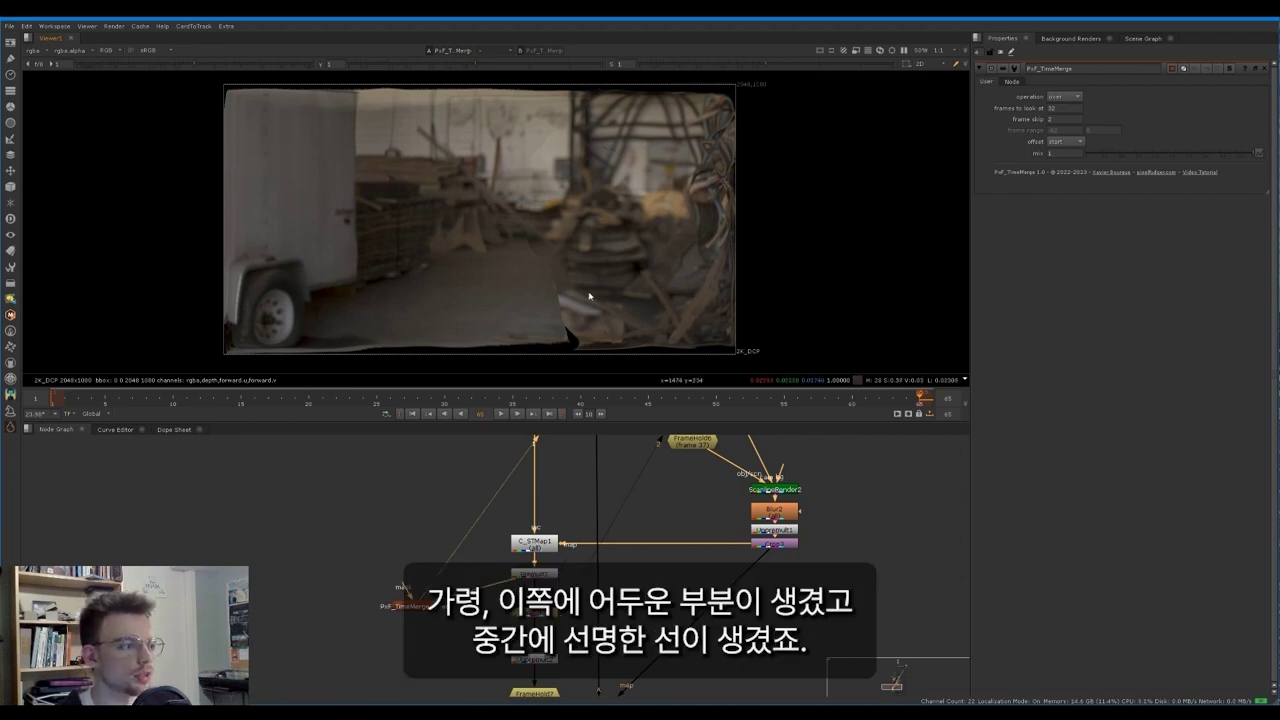
{"action": "left_click_drag", "start_coordinate": [593, 318], "coordinate": [595, 317]}
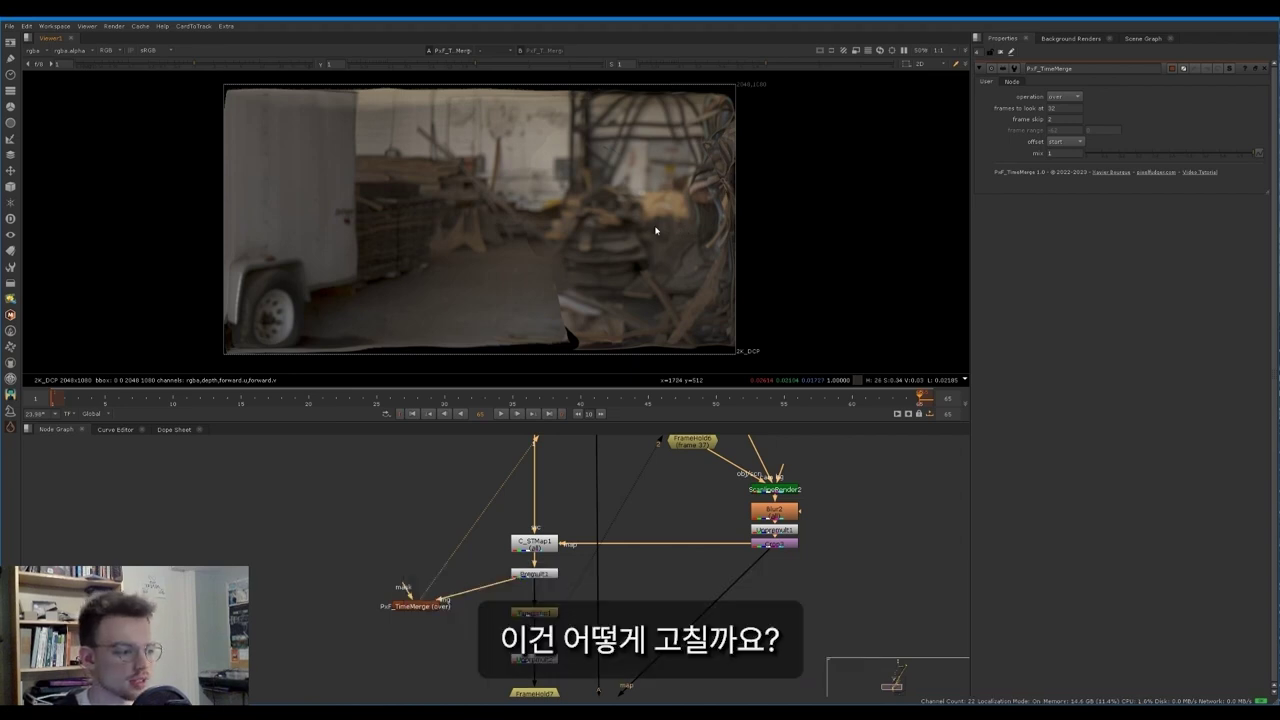
Step: Insert an Erode (filter) ahead of PxF_TimeMerge, set to the alpha channel with a gaussian filter and size -19.5
{"action": "middle_click_drag", "start_coordinate": [336, 528], "coordinate": [425, 504]}
{"action": "left_click", "coordinate": [425, 504]}
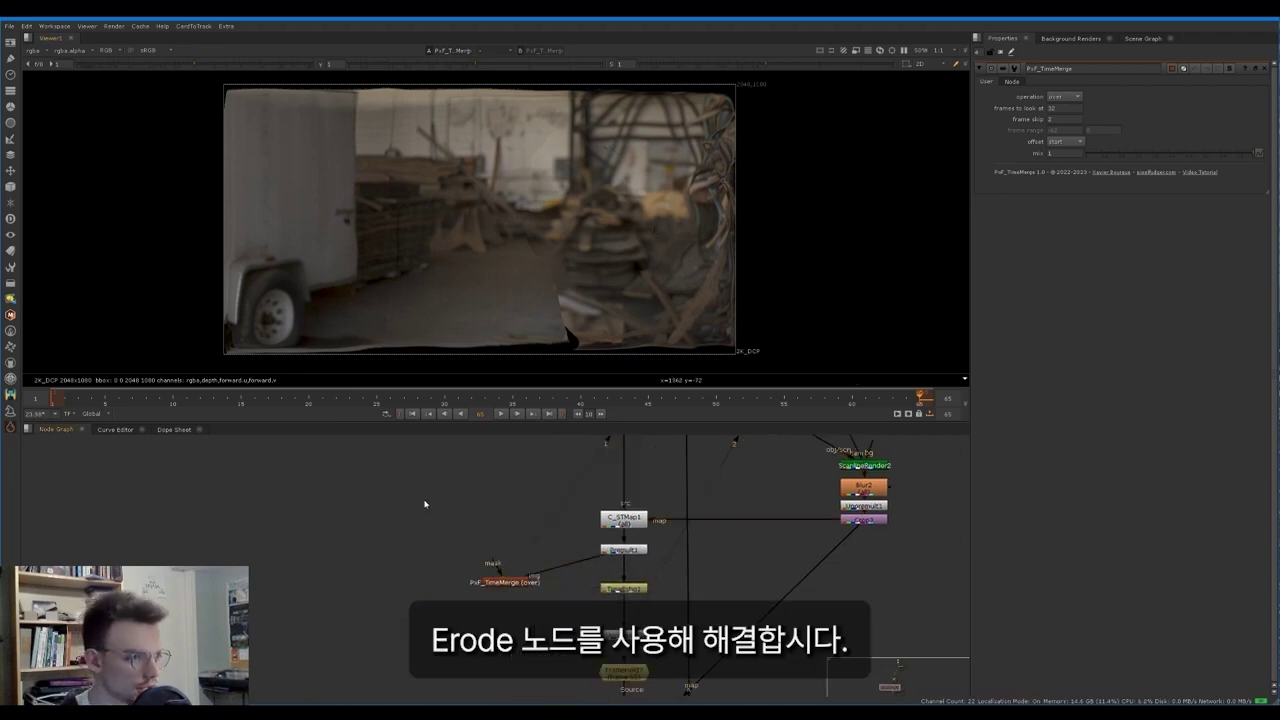
{"action": "left_click_drag", "start_coordinate": [516, 586], "coordinate": [414, 592]}
{"action": "key", "text": "Tab"}
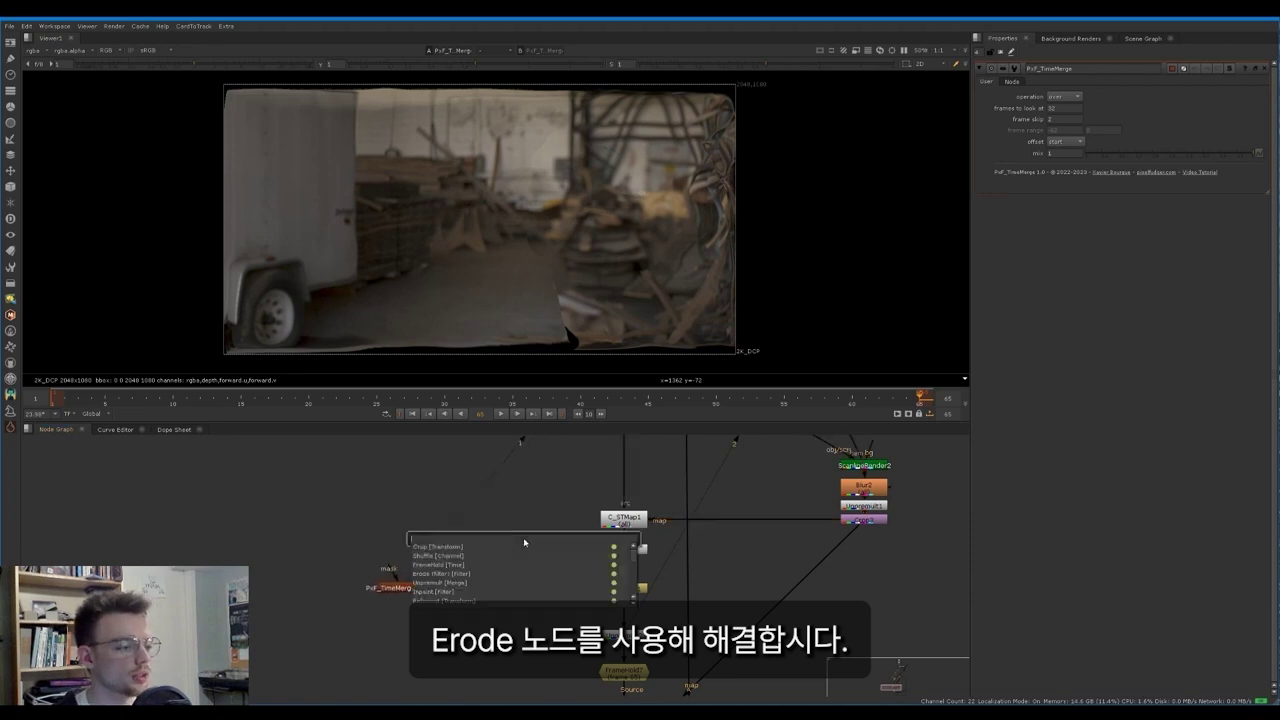
{"action": "type", "text": "er"}
{"action": "left_click", "coordinate": [456, 551]}
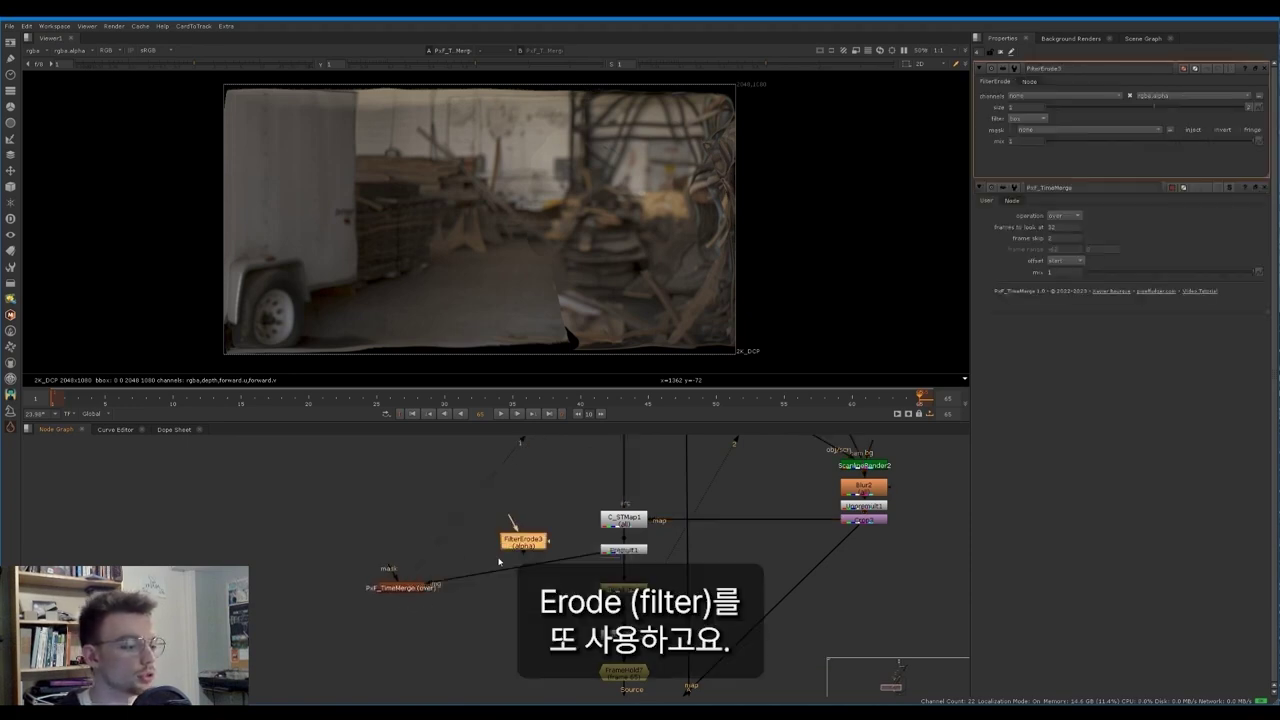
{"action": "left_click_drag", "start_coordinate": [534, 543], "coordinate": [552, 566]}
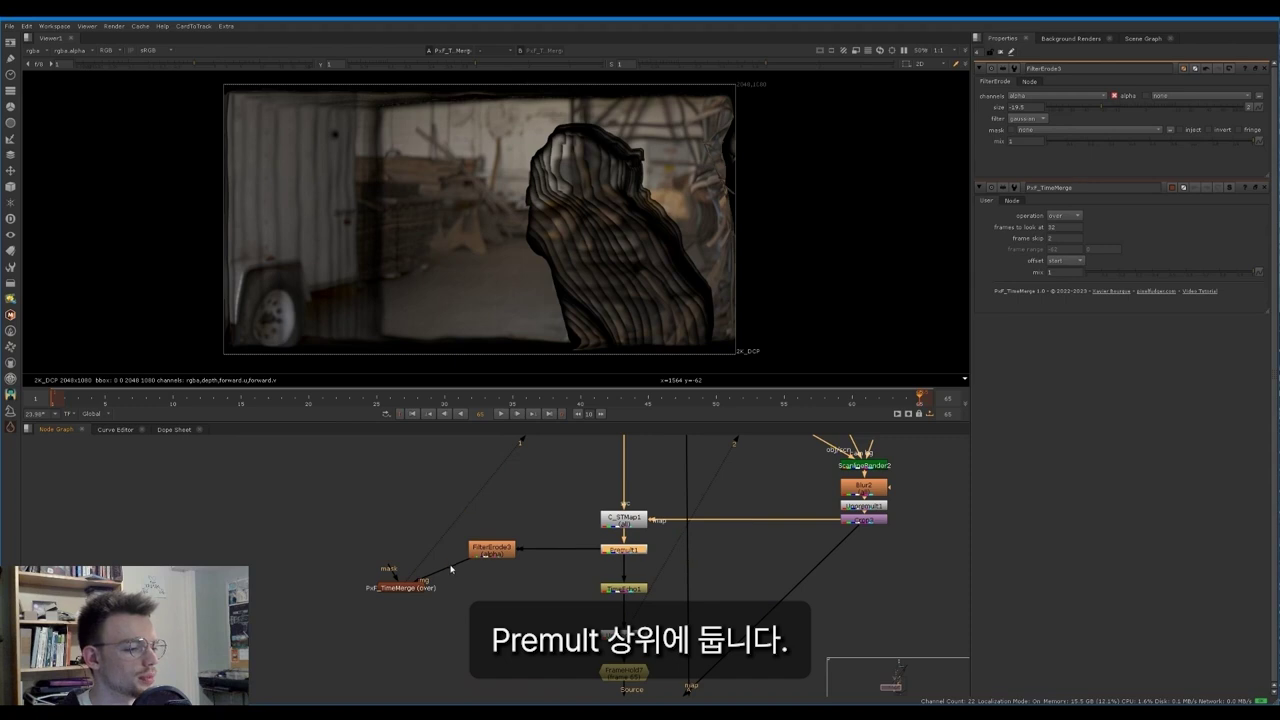
Step: Paste a Premult between the FilterErode and PxF_TimeMerge, and feed the FilterErode directly from C_STMap1
{"action": "left_click", "coordinate": [451, 568]}
{"action": "key", "text": "ctrl+v"}
{"action": "left_click_drag", "start_coordinate": [481, 578], "coordinate": [459, 567]}
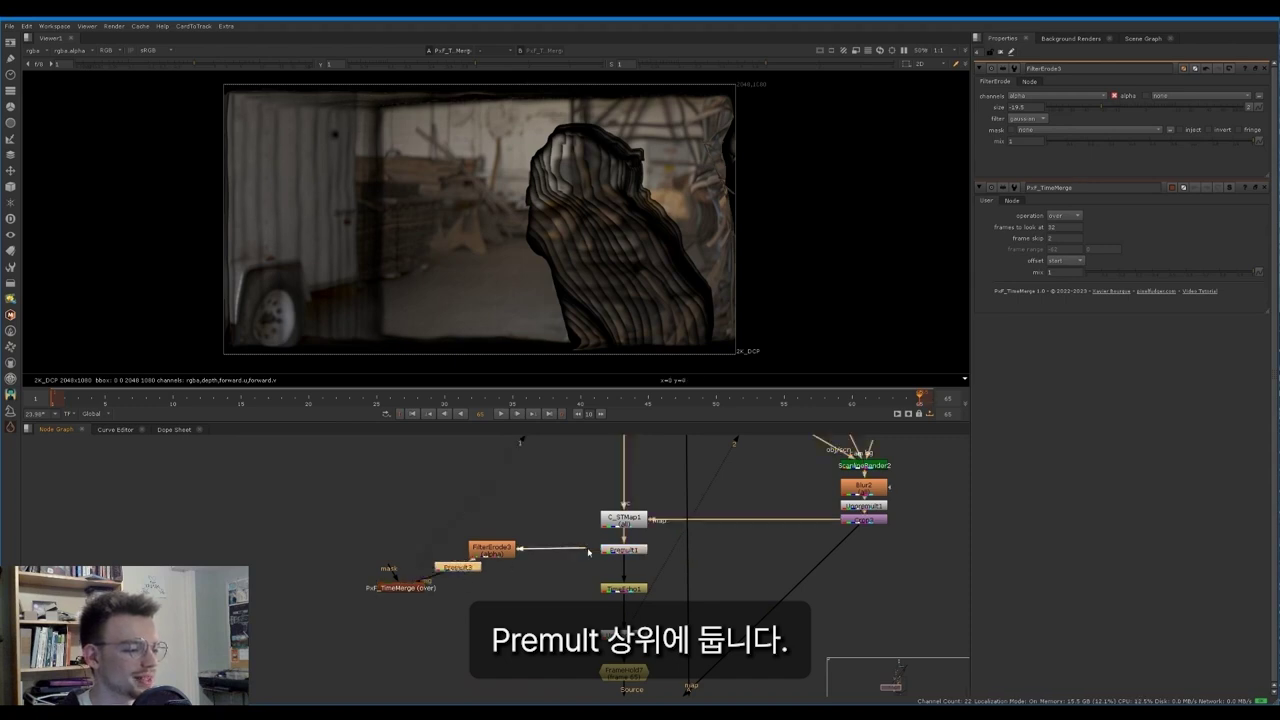
{"action": "left_click_drag", "start_coordinate": [586, 550], "coordinate": [612, 522]}
{"action": "left_click_drag", "start_coordinate": [491, 555], "coordinate": [492, 552]}
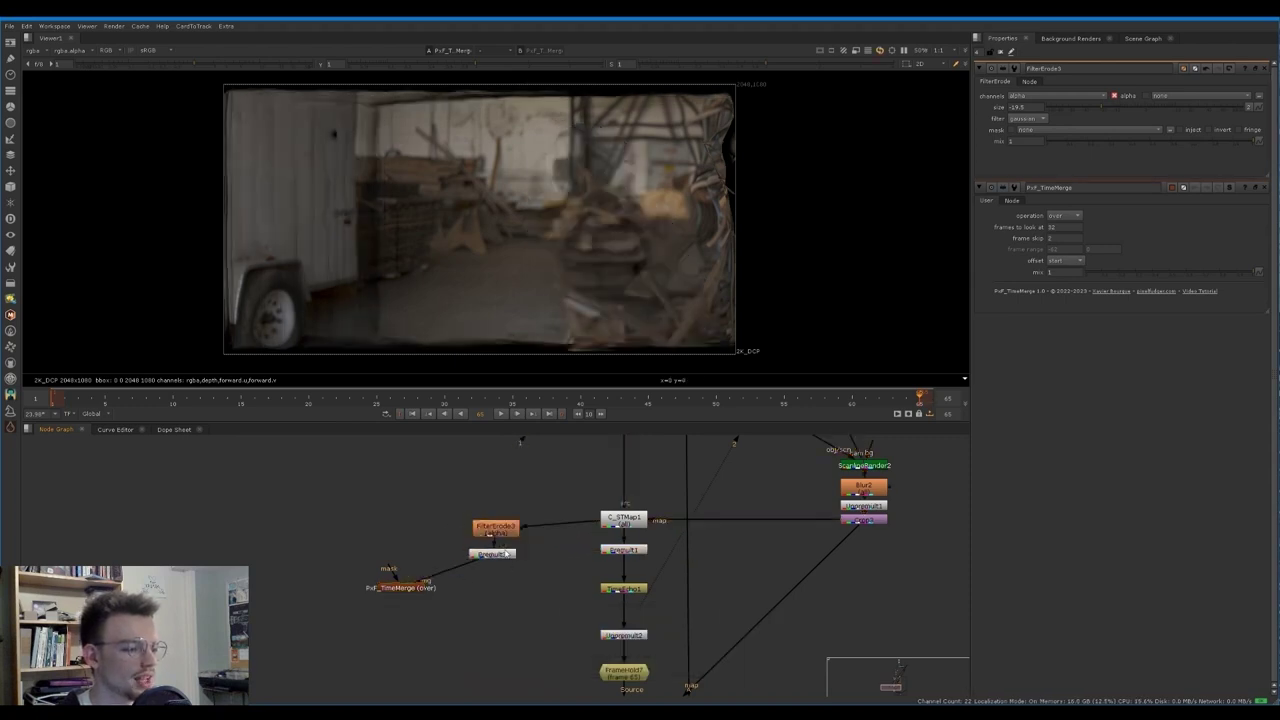
Step: Set the new FilterErode's size to 51 to soften the seam mid-floor
{"action": "left_click", "coordinate": [505, 531]}
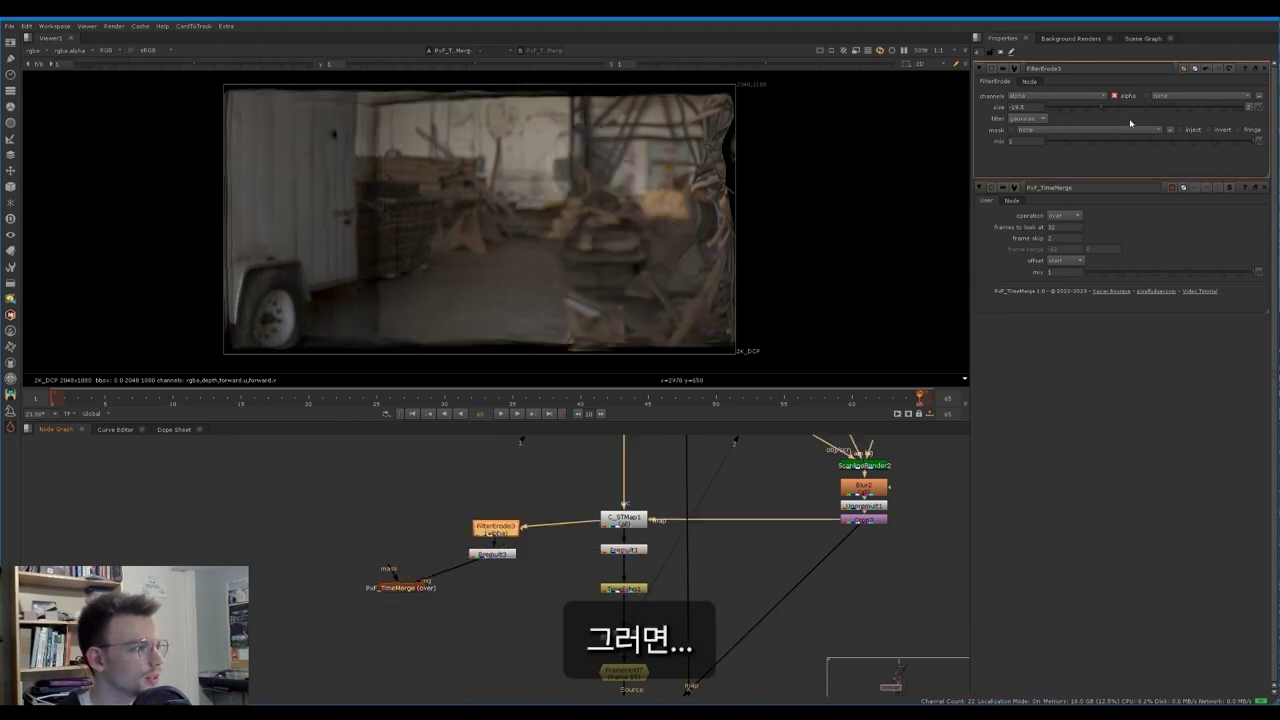
{"action": "left_click_drag", "start_coordinate": [1145, 109], "coordinate": [1210, 112]}
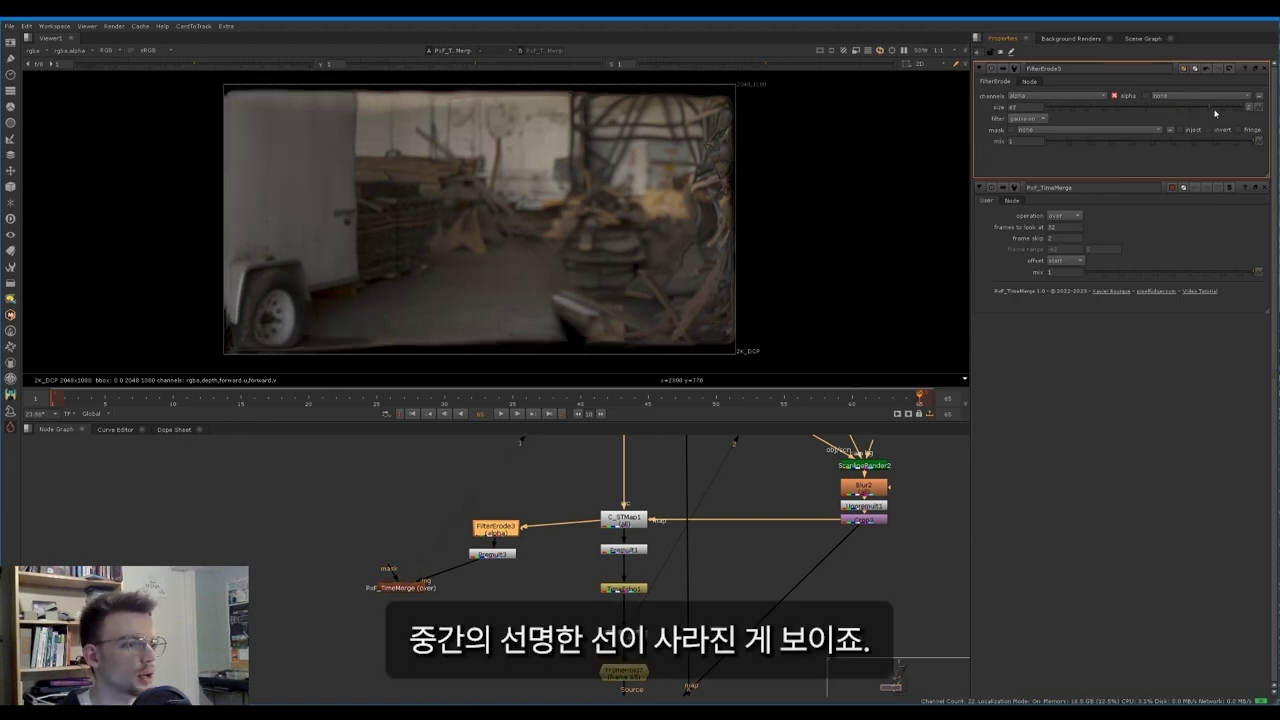
{"action": "left_click_drag", "start_coordinate": [1211, 108], "coordinate": [1218, 108]}
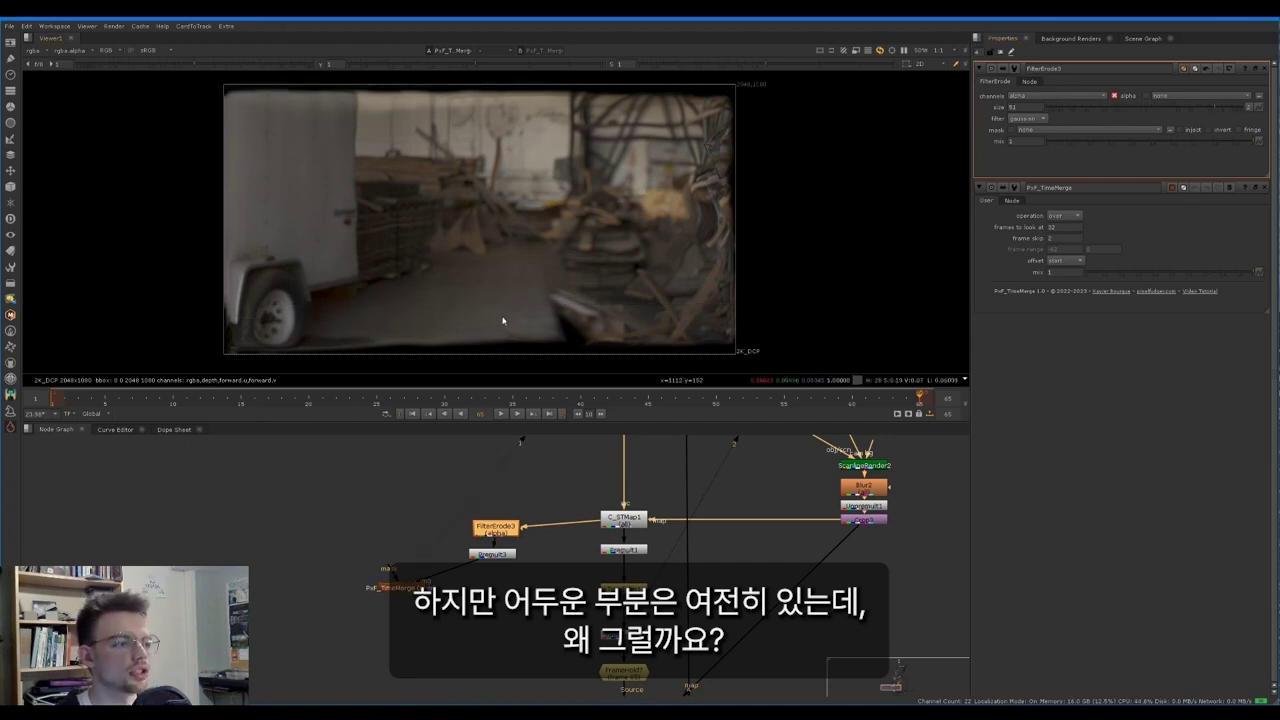
Step: Load C_STMap1 in the viewer and scrub through the shot to check how its brightness changes
{"action": "left_click", "coordinate": [528, 502]}
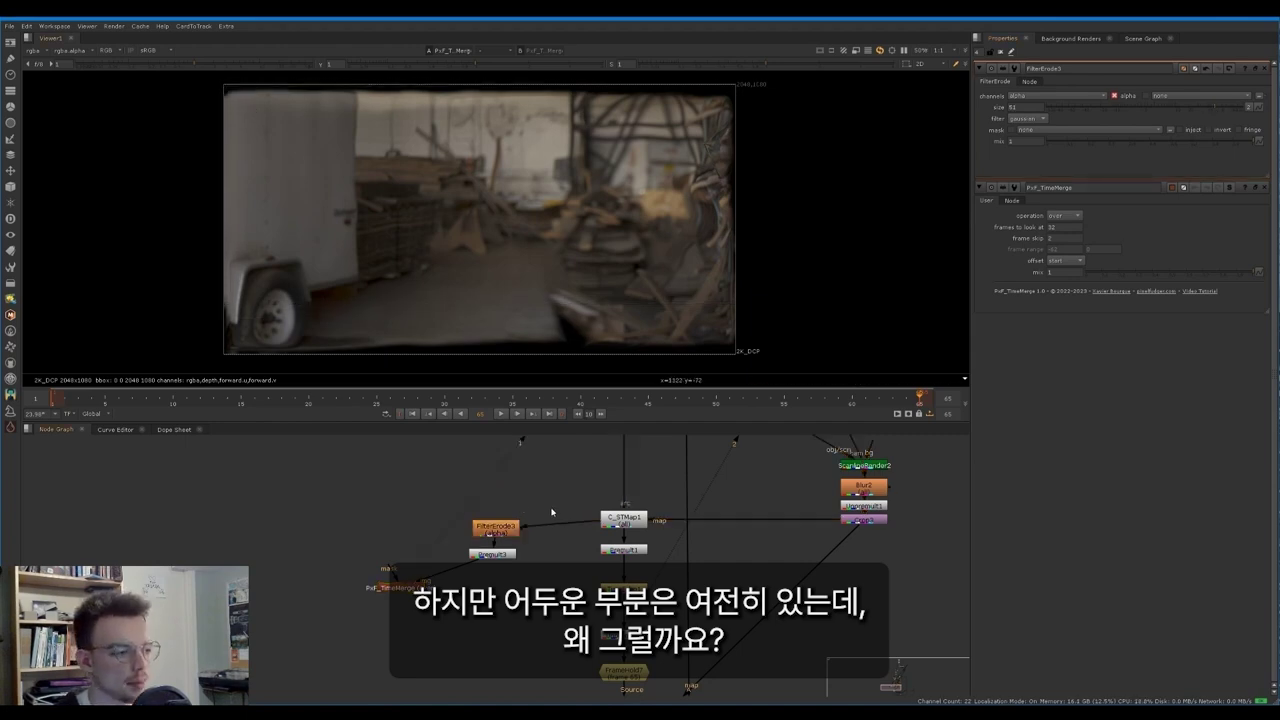
{"action": "left_click_drag", "start_coordinate": [548, 560], "coordinate": [470, 519]}
{"action": "middle_click_drag", "start_coordinate": [514, 494], "coordinate": [474, 543]}
{"action": "scroll", "coordinate": [474, 543], "scroll_direction": "down", "scroll_amount": 3}
{"action": "middle_click_drag", "start_coordinate": [555, 456], "coordinate": [550, 485]}
{"action": "scroll", "coordinate": [538, 594], "scroll_direction": "up", "scroll_amount": 2}
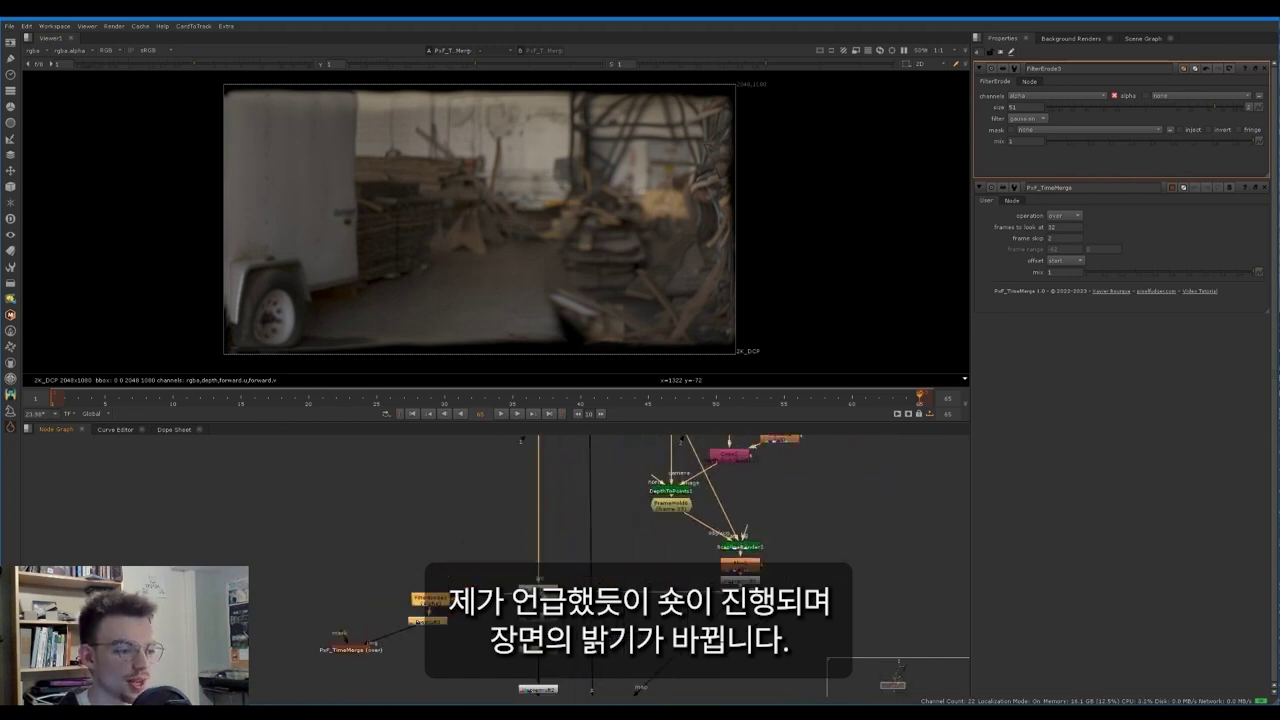
{"action": "left_click", "coordinate": [538, 589]}
{"action": "key", "text": "1"}
{"action": "left_click_drag", "start_coordinate": [132, 405], "coordinate": [349, 372]}
{"action": "mouse_move", "coordinate": [280, 397]}
{"action": "left_mouse_down"}
{"action": "mouse_move", "coordinate": [140, 402]}
{"action": "mouse_move", "coordinate": [561, 384]}
{"action": "mouse_move", "coordinate": [272, 366]}
{"action": "mouse_move", "coordinate": [520, 363]}
{"action": "mouse_move", "coordinate": [557, 363]}
{"action": "mouse_move", "coordinate": [551, 377]}
{"action": "mouse_move", "coordinate": [268, 386]}
{"action": "left_mouse_up"}
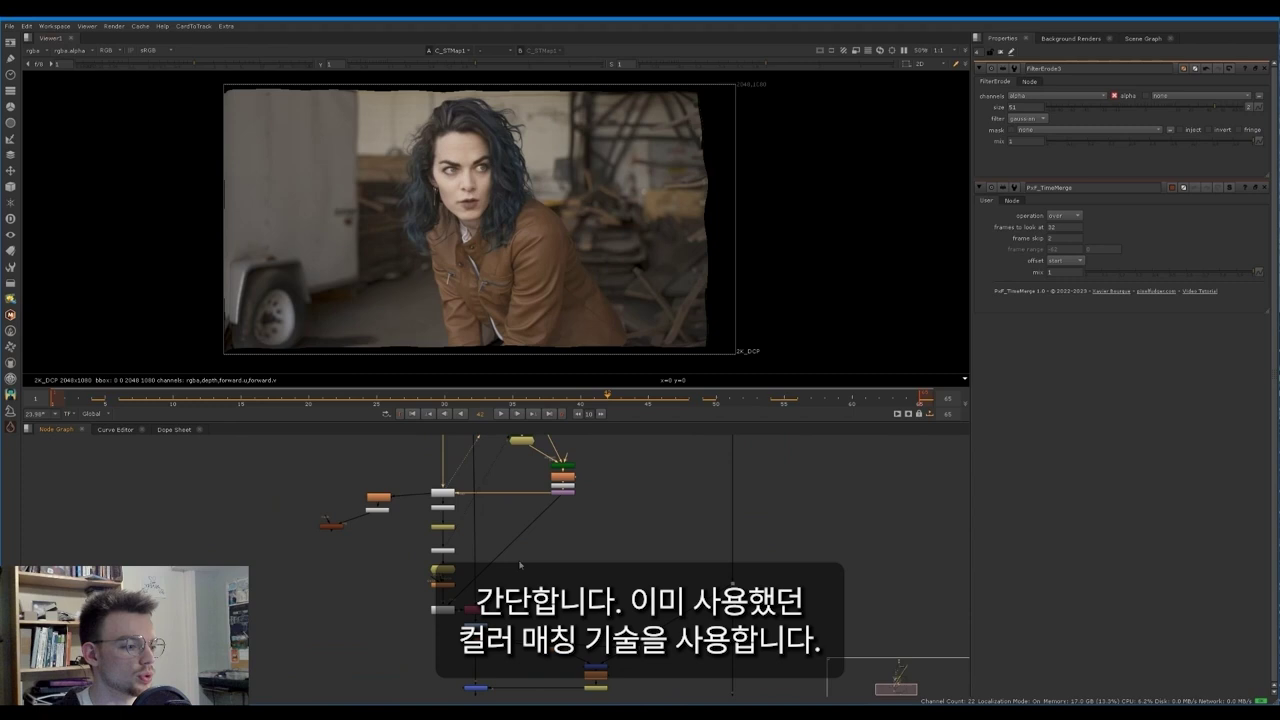
Step: Copy the existing colour-matching setup of two Inpaints and a divide Merge, and paste it beside the PxF_TimeMerge branch
{"action": "middle_click_drag", "start_coordinate": [520, 565], "coordinate": [407, 450]}
{"action": "scroll", "coordinate": [440, 522], "scroll_direction": "up", "scroll_amount": 3}
{"action": "middle_click_drag", "start_coordinate": [464, 524], "coordinate": [511, 589]}
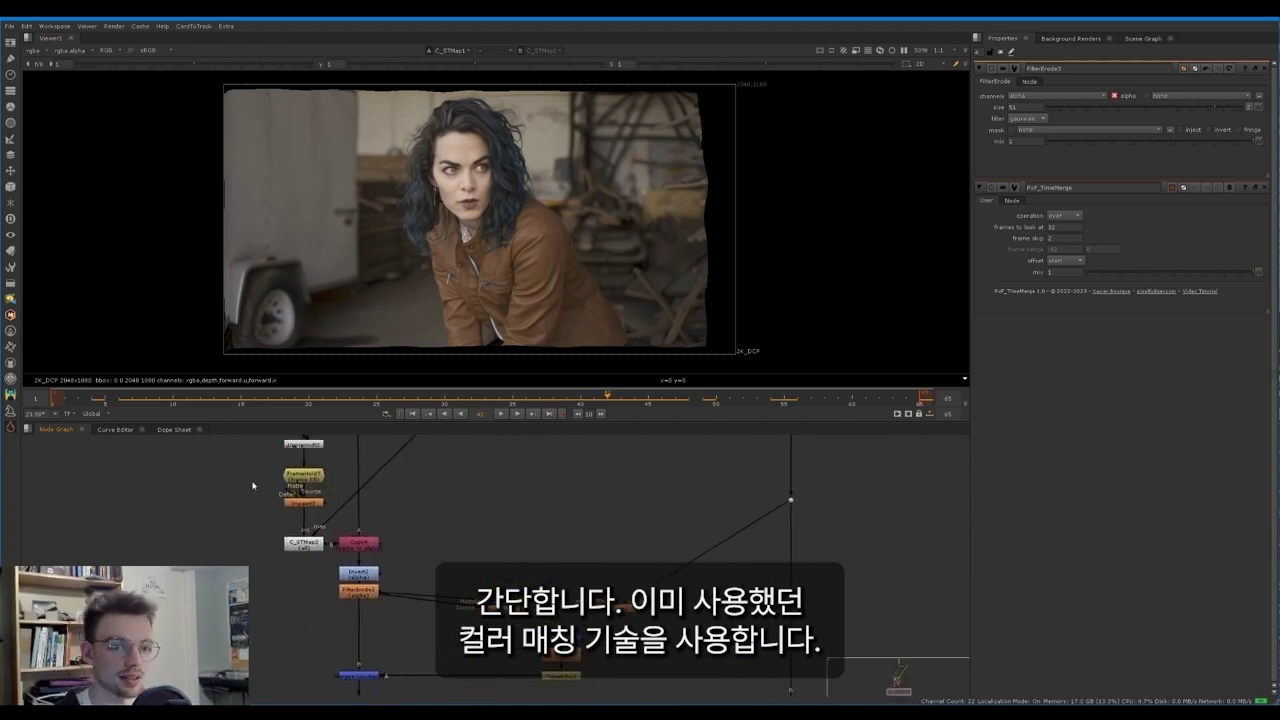
{"action": "middle_click_drag", "start_coordinate": [251, 486], "coordinate": [401, 581]}
{"action": "scroll", "coordinate": [390, 570], "scroll_direction": "down", "scroll_amount": 2}
{"action": "middle_click_drag", "start_coordinate": [591, 654], "coordinate": [622, 647]}
{"action": "key", "text": "ctrl+v"}
{"action": "scroll", "coordinate": [622, 647], "scroll_direction": "down", "scroll_amount": 2}
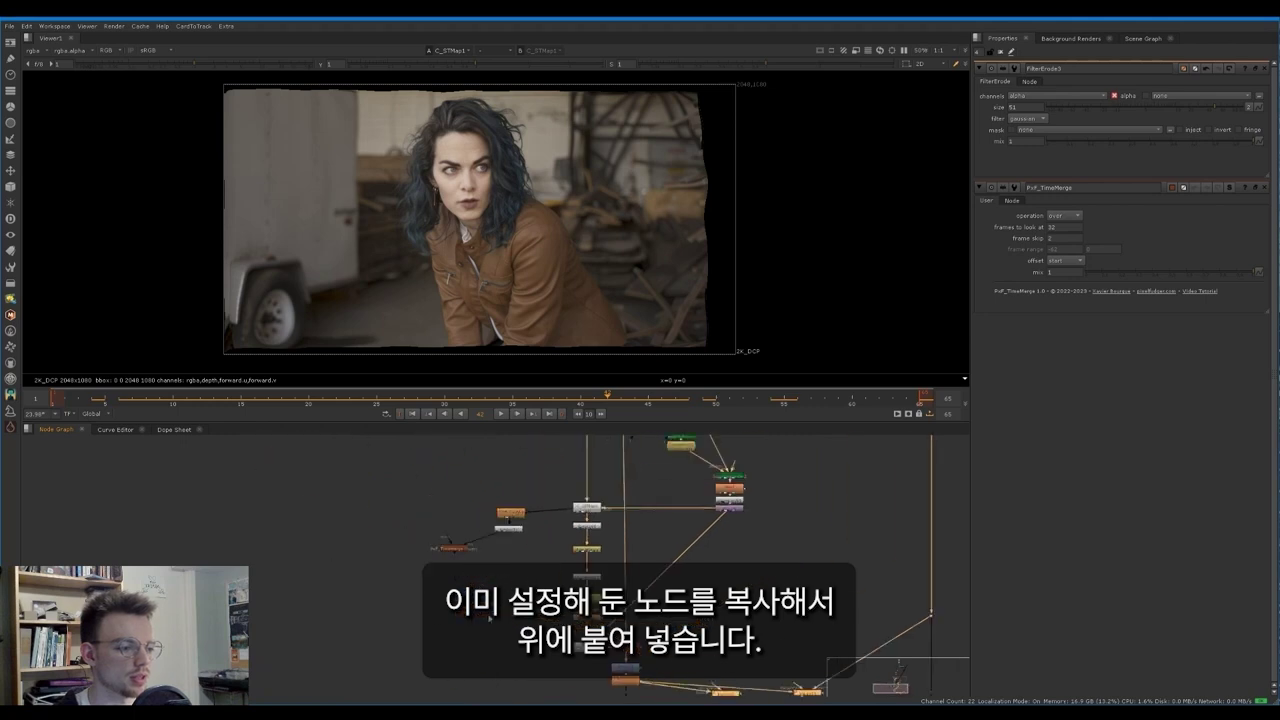
{"action": "left_click", "coordinate": [402, 528]}
{"action": "key", "text": "ctrl+v"}
{"action": "scroll", "coordinate": [357, 525], "scroll_direction": "up", "scroll_amount": 3}
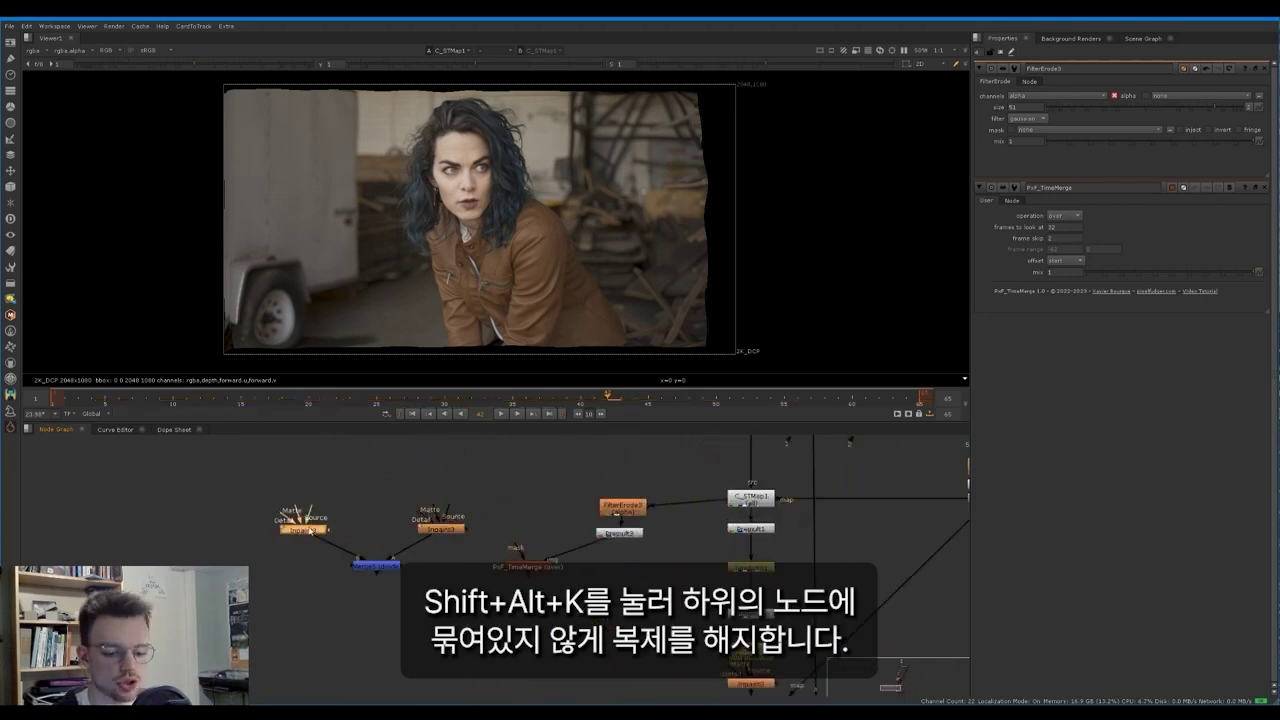
Step: Declone the pasted Inpaint, delete its partner, and clone it again so a matching pair feeds the divide Merge
{"action": "double_click", "coordinate": [311, 530]}
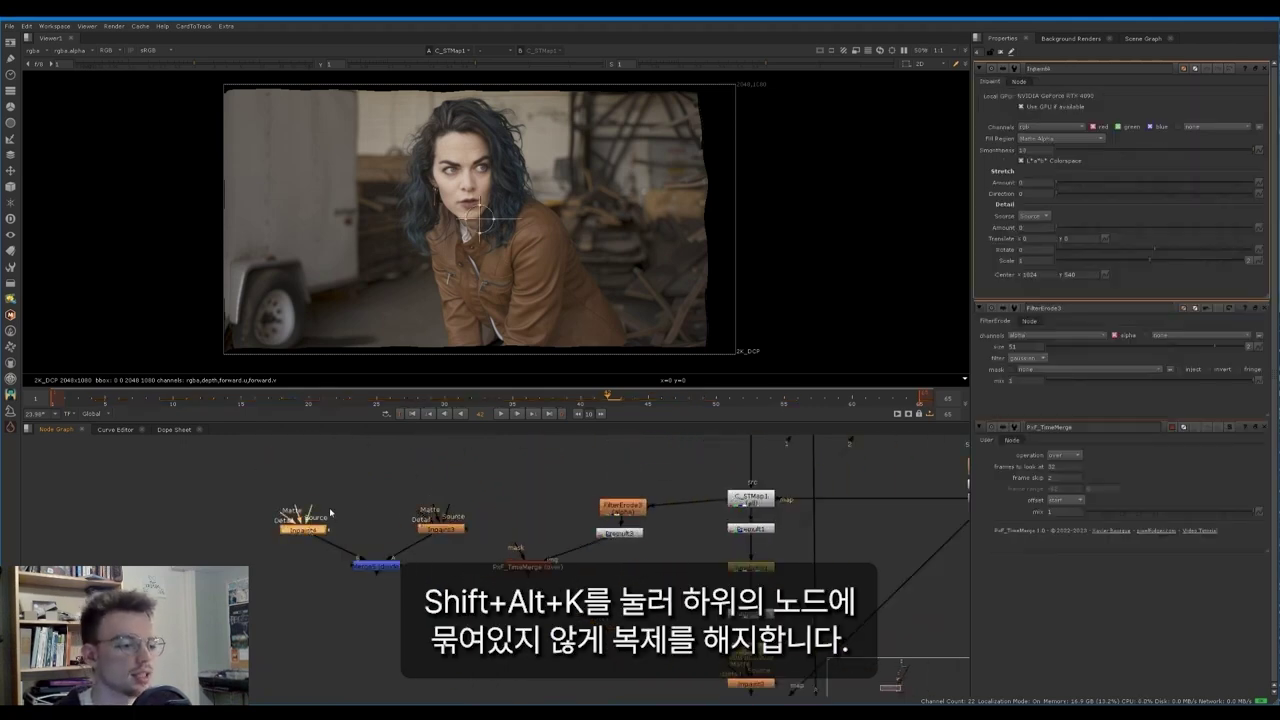
{"action": "key", "text": "shift+alt+k"}
{"action": "scroll", "coordinate": [367, 528], "scroll_direction": "down", "scroll_amount": 3}
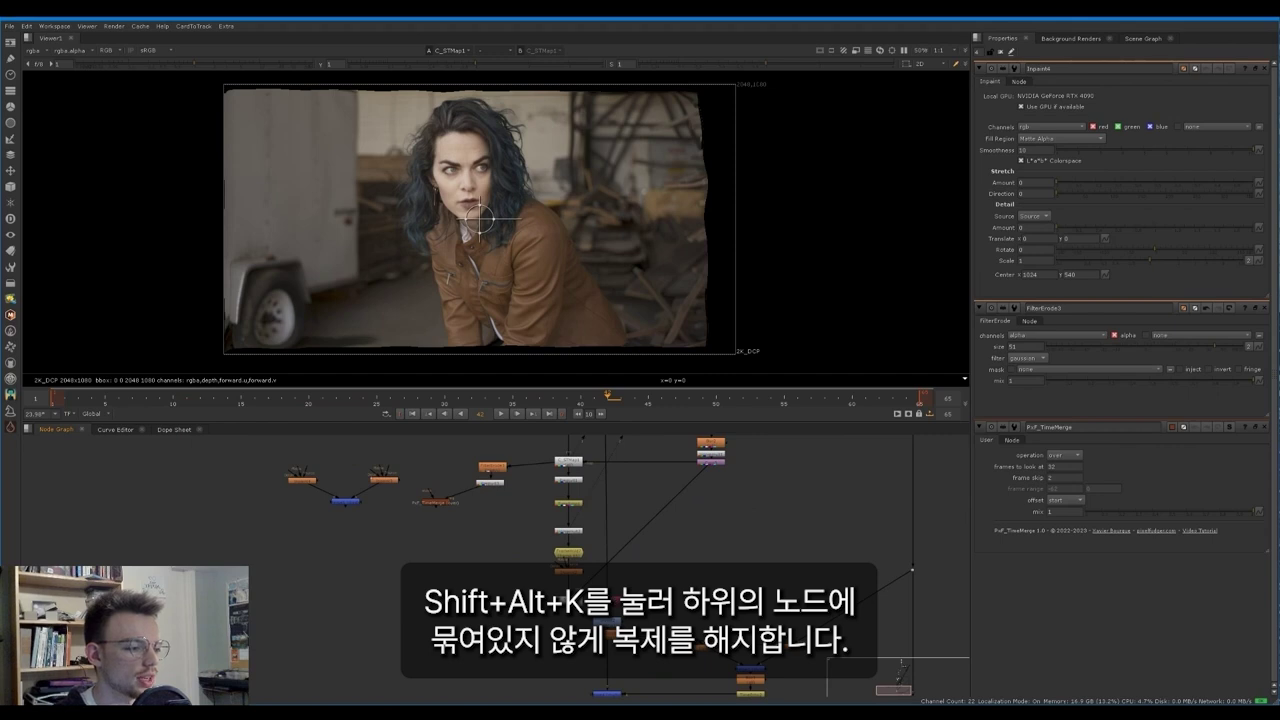
{"action": "middle_click_drag", "start_coordinate": [382, 489], "coordinate": [462, 545]}
{"action": "scroll", "coordinate": [462, 545], "scroll_direction": "up", "scroll_amount": 3}
{"action": "left_click", "coordinate": [464, 535]}
{"action": "key", "text": "Delete"}
{"action": "left_click", "coordinate": [310, 531]}
{"action": "key", "text": "alt+k"}
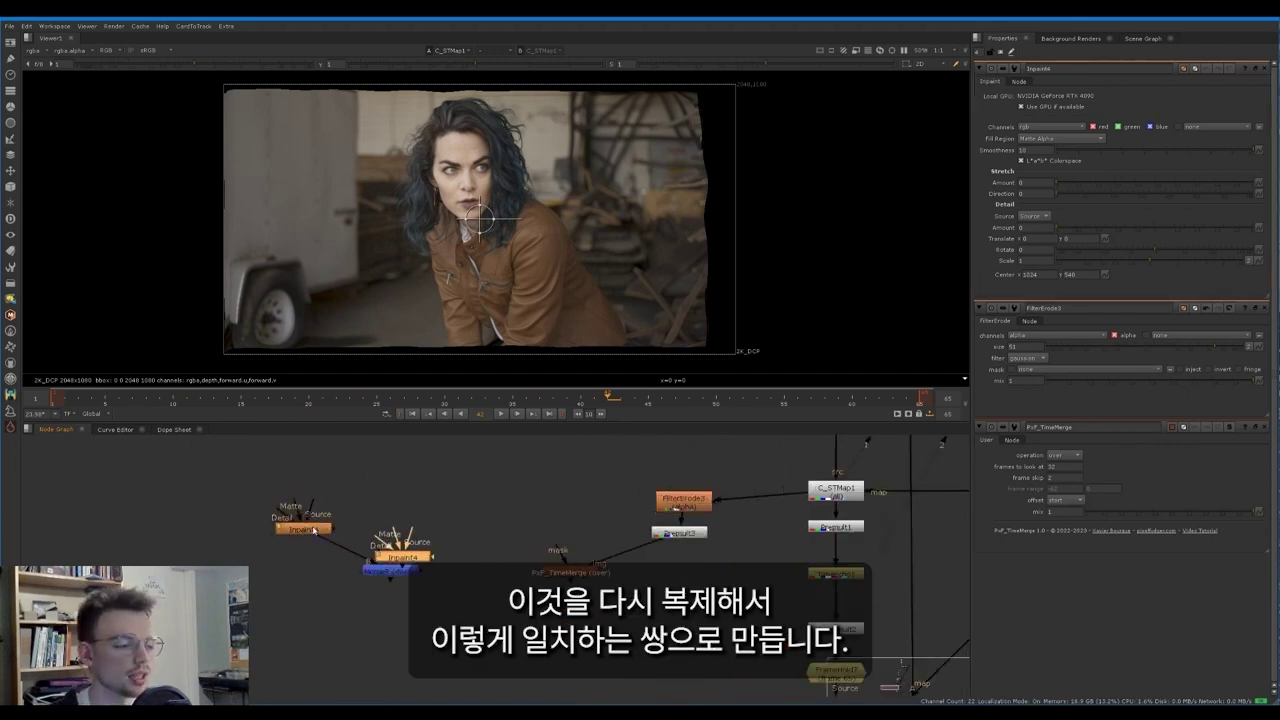
{"action": "mouse_move", "coordinate": [403, 556]}
{"action": "left_mouse_down"}
{"action": "mouse_move", "coordinate": [448, 516]}
{"action": "mouse_move", "coordinate": [457, 523]}
{"action": "left_mouse_up"}
{"action": "left_click_drag", "start_coordinate": [306, 530], "coordinate": [339, 524]}
{"action": "middle_click_drag", "start_coordinate": [652, 542], "coordinate": [634, 554]}
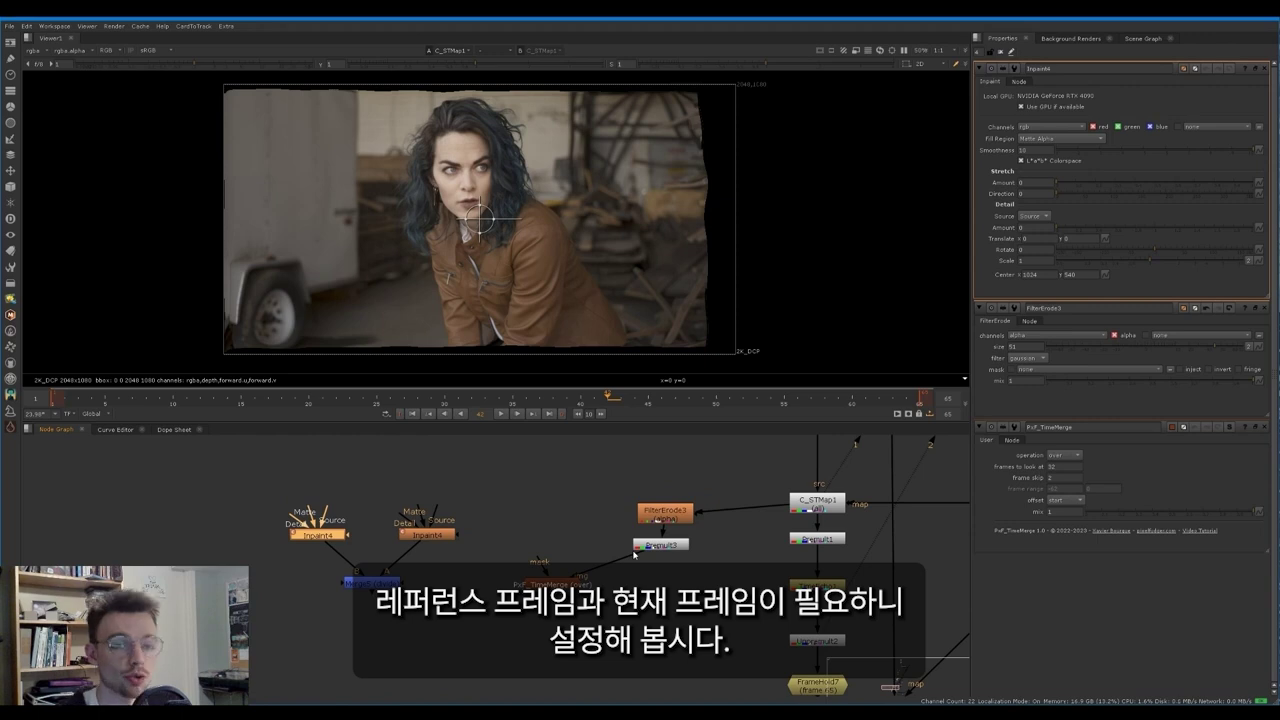
Step: Make room beside the Inpaint pair by moving PxF_TimeMerge aside, and level the FilterErode with C_STMap1
{"action": "left_click", "coordinate": [383, 492]}
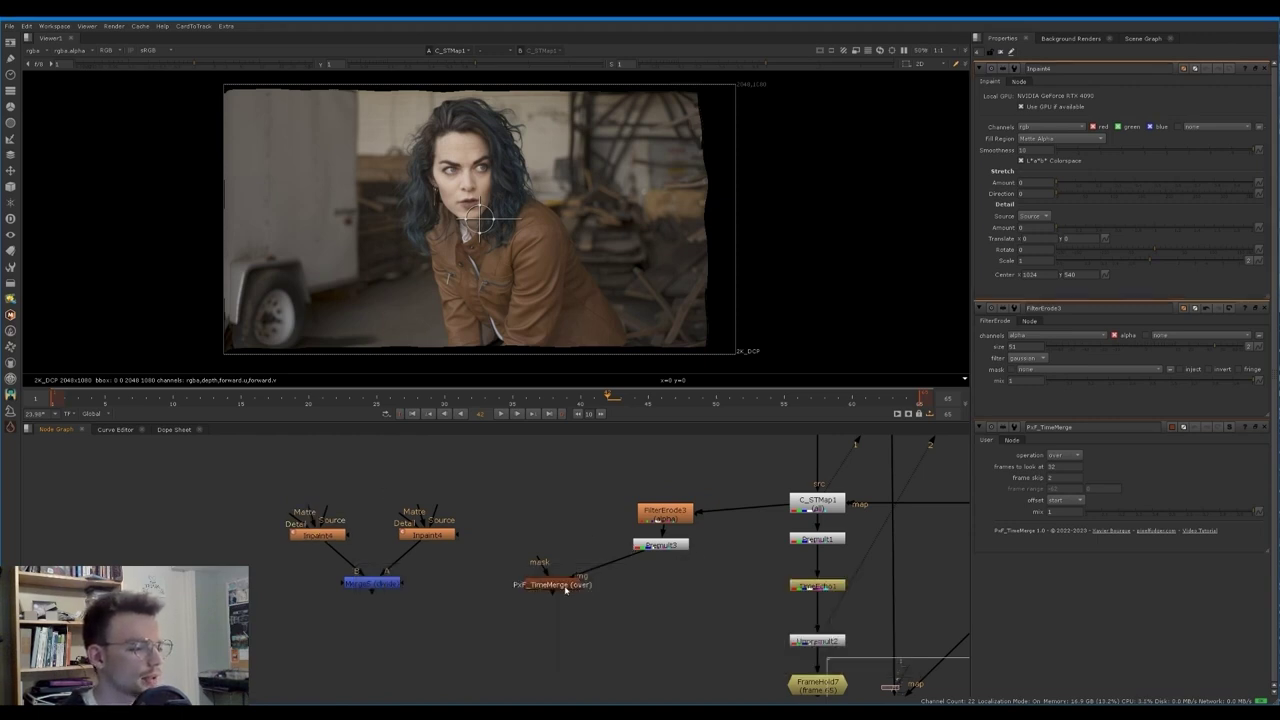
{"action": "left_click_drag", "start_coordinate": [563, 588], "coordinate": [666, 606]}
{"action": "middle_click_drag", "start_coordinate": [603, 538], "coordinate": [510, 523]}
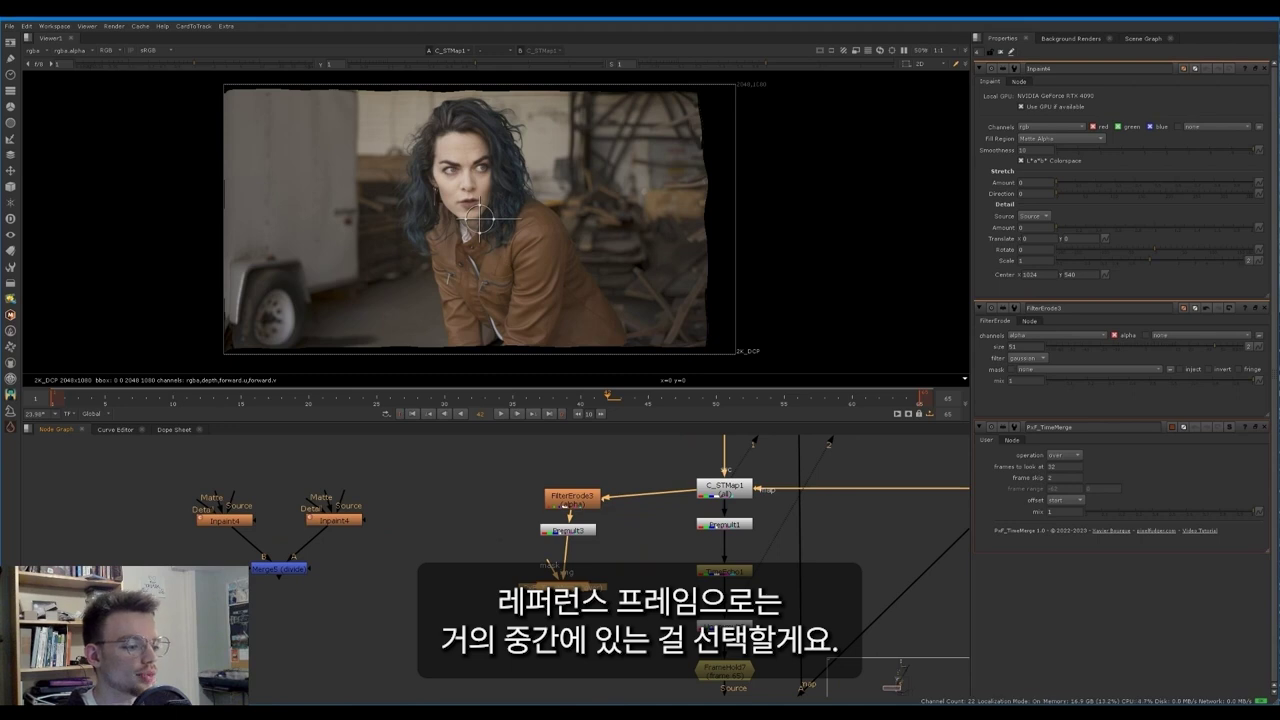
{"action": "left_click_drag", "start_coordinate": [578, 500], "coordinate": [583, 486]}
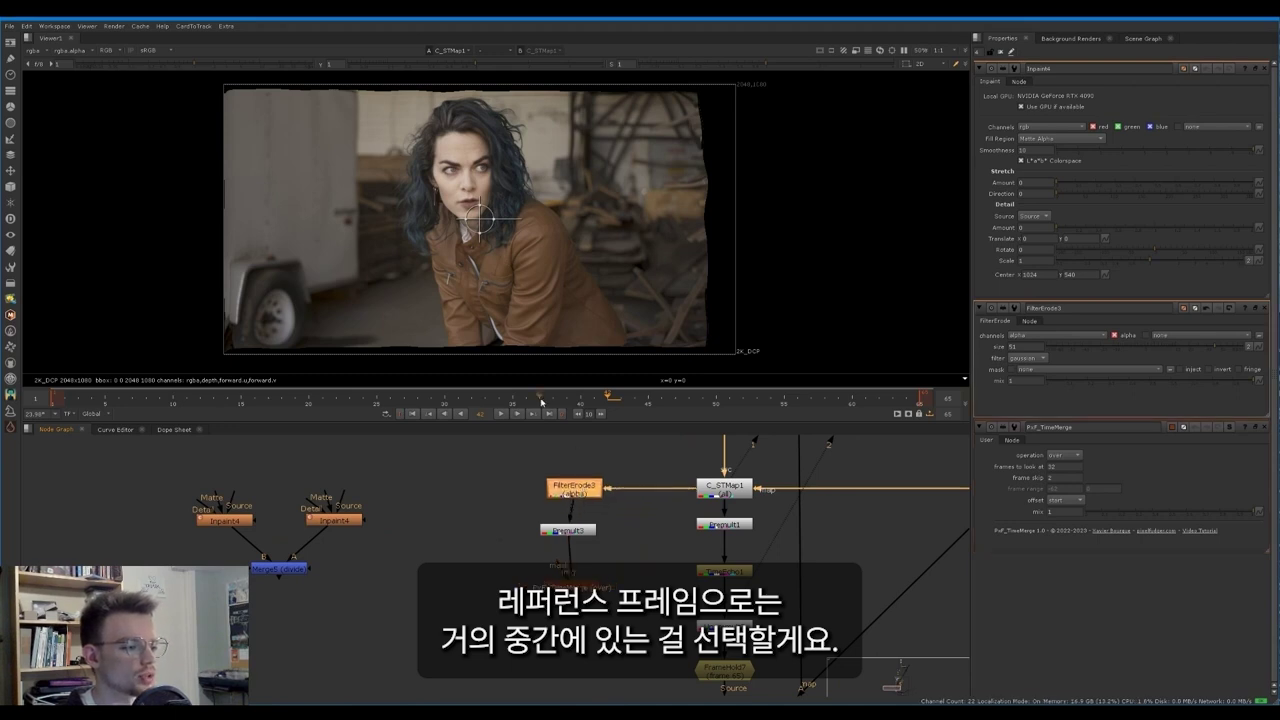
Step: Choose frame 35 as the reference and add a FrameHold at that frame fed by the FilterErode, ahead of the Premult
{"action": "left_click", "coordinate": [510, 398]}
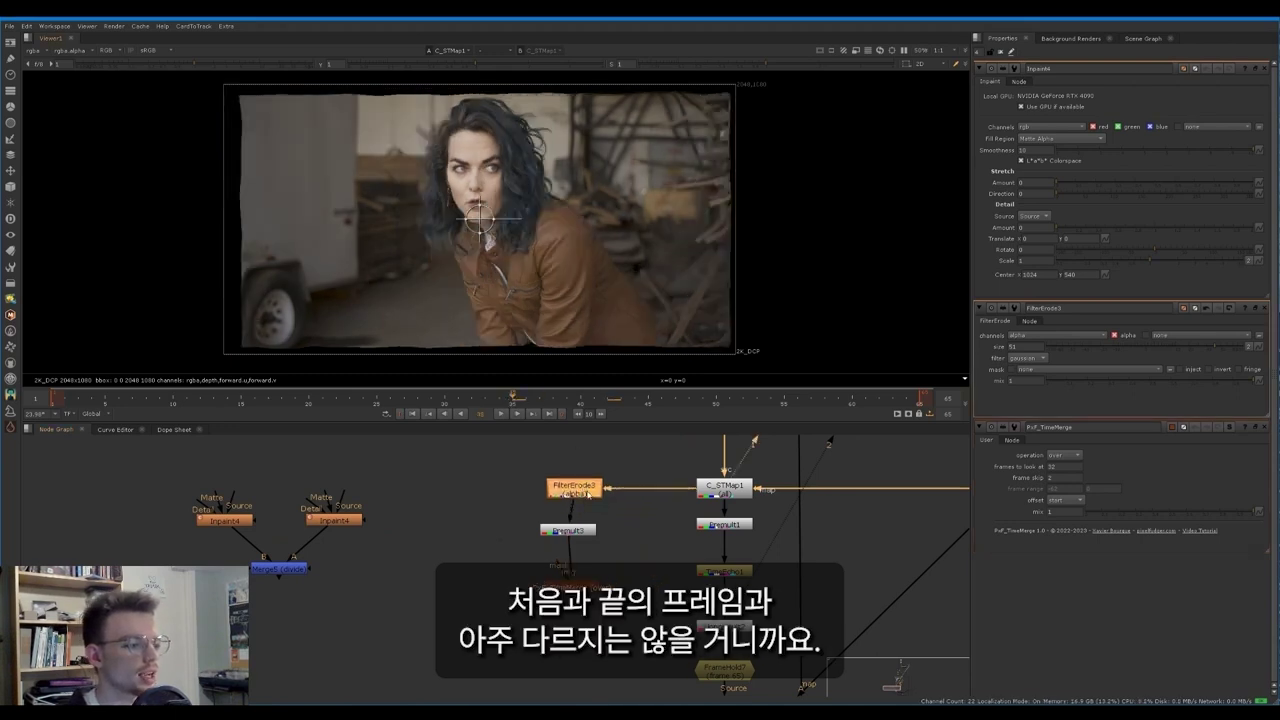
{"action": "left_click_drag", "start_coordinate": [355, 396], "coordinate": [899, 389]}
{"action": "left_click", "coordinate": [512, 397]}
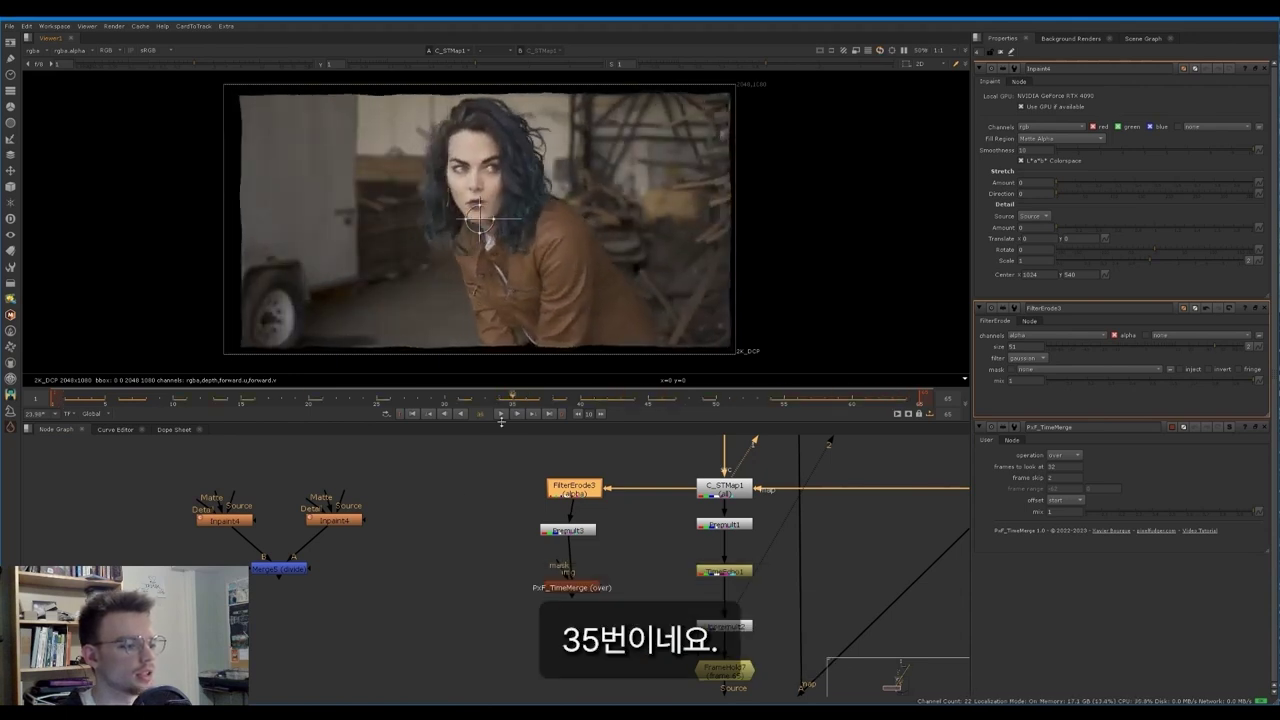
{"action": "left_click", "coordinate": [476, 520]}
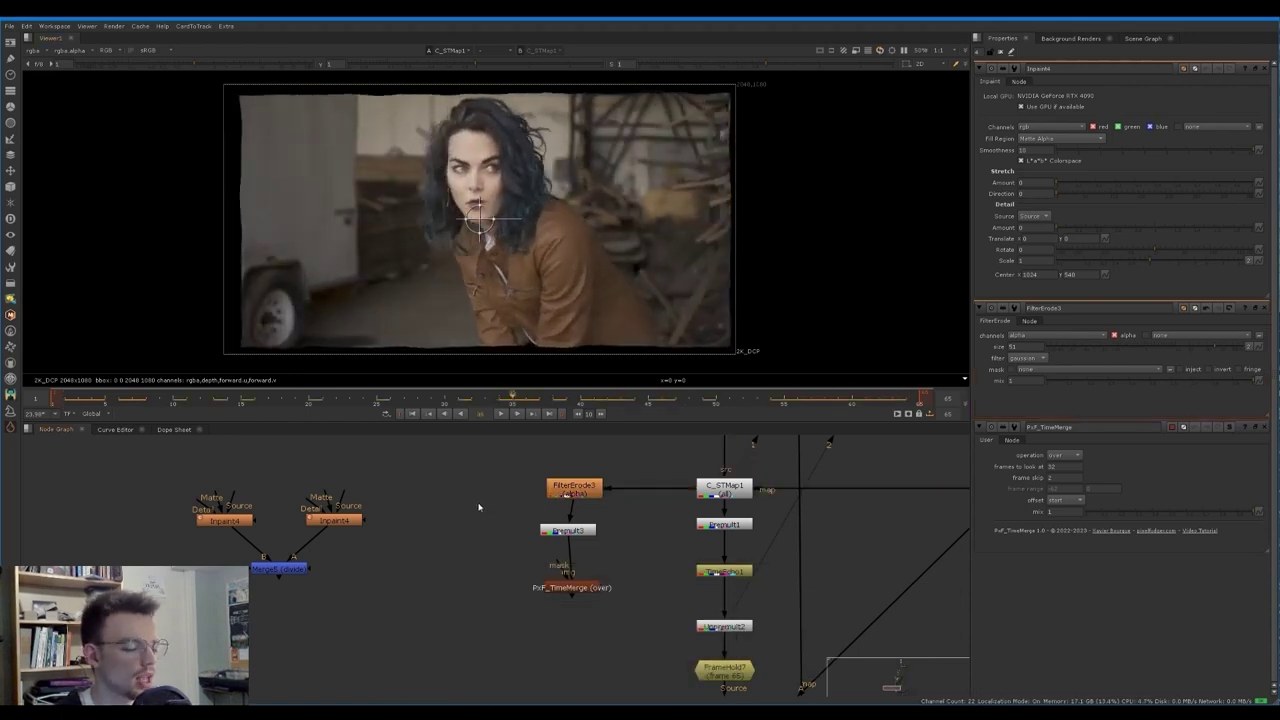
{"action": "key", "text": "Tab"}
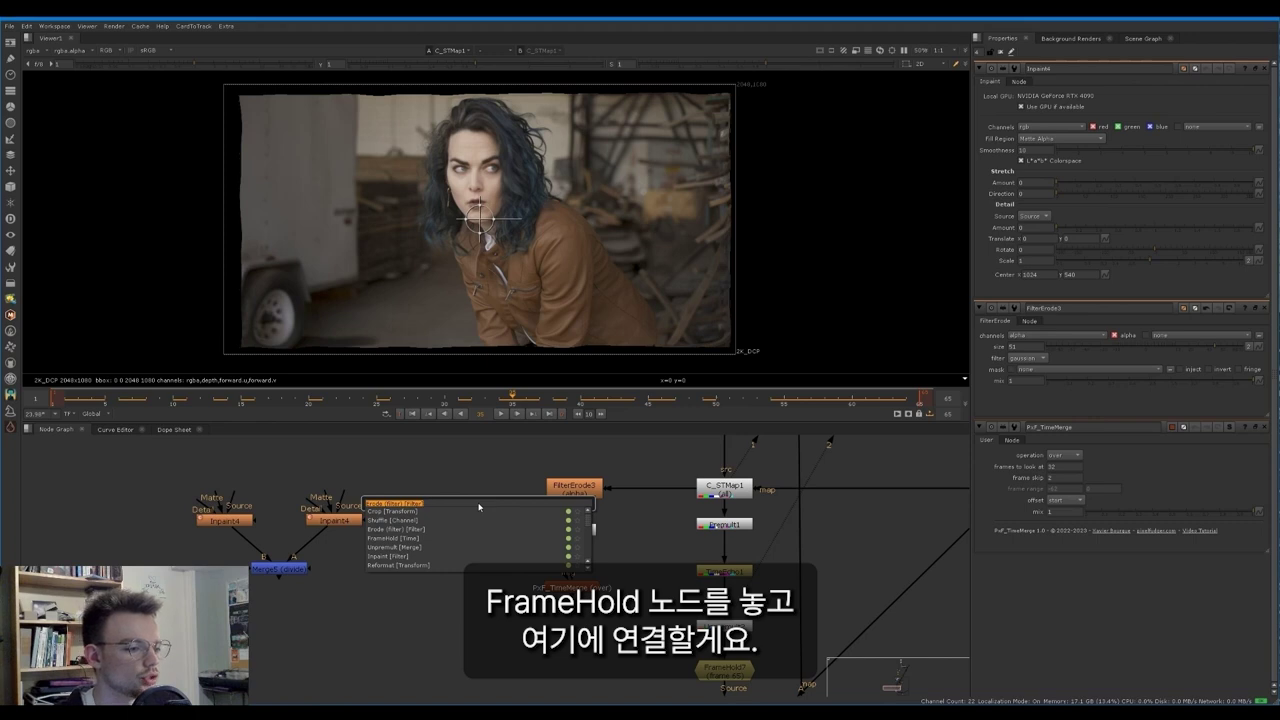
{"action": "type", "text": "framehold"}
{"action": "key", "text": "Return"}
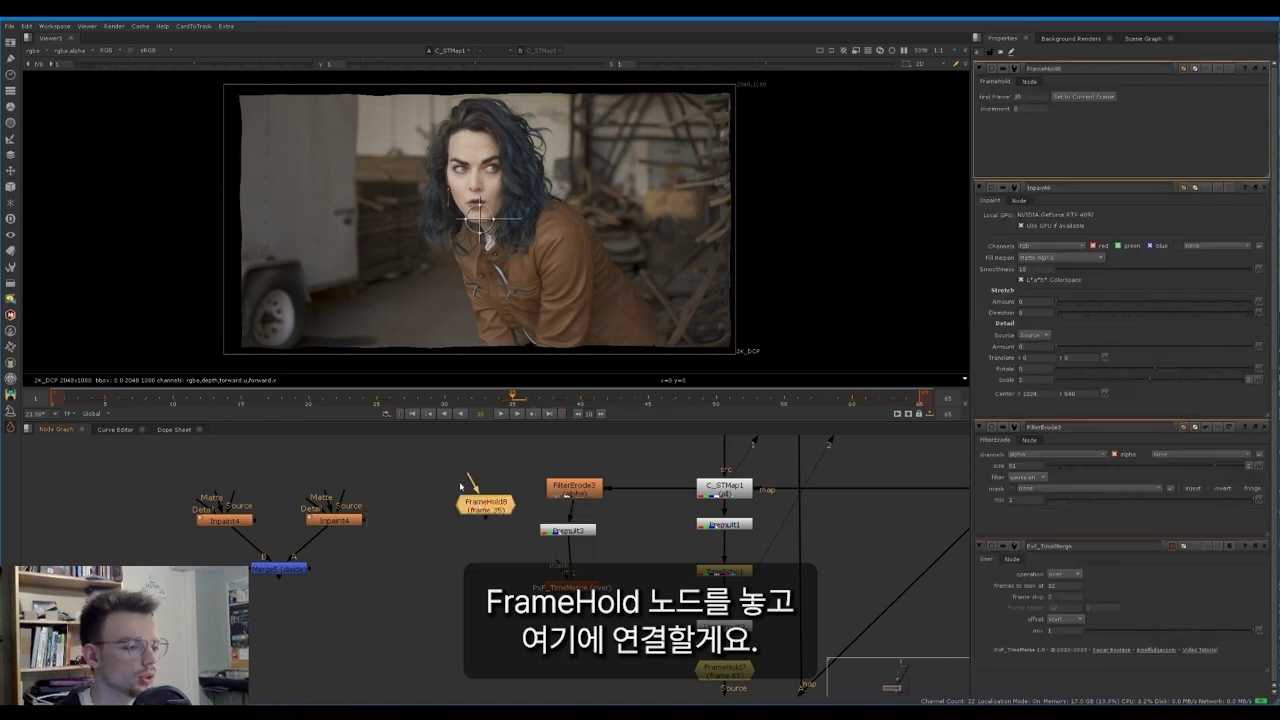
{"action": "left_click_drag", "start_coordinate": [551, 500], "coordinate": [465, 533]}
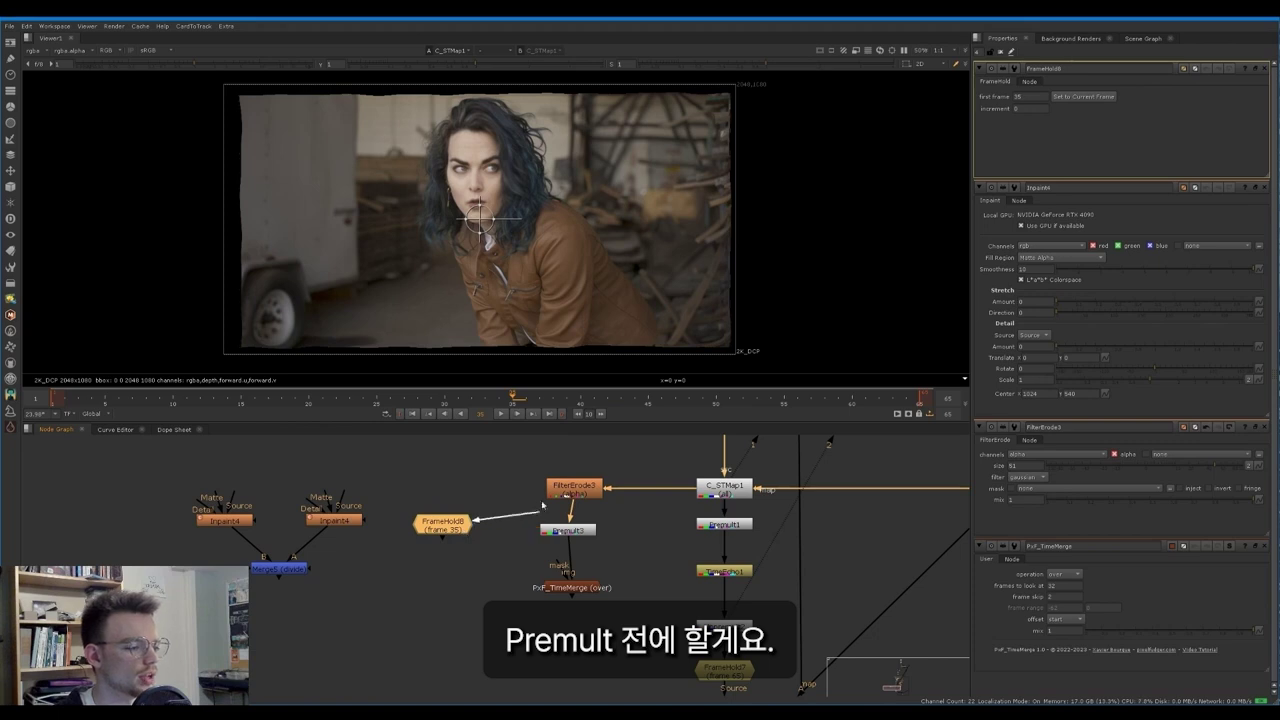
Step: Align the Premult and PxF_TimeMerge beneath the FilterErode, and level the frame 35 FrameHold with it
{"action": "left_click_drag", "start_coordinate": [562, 533], "coordinate": [568, 534]}
{"action": "left_click_drag", "start_coordinate": [571, 588], "coordinate": [574, 588]}
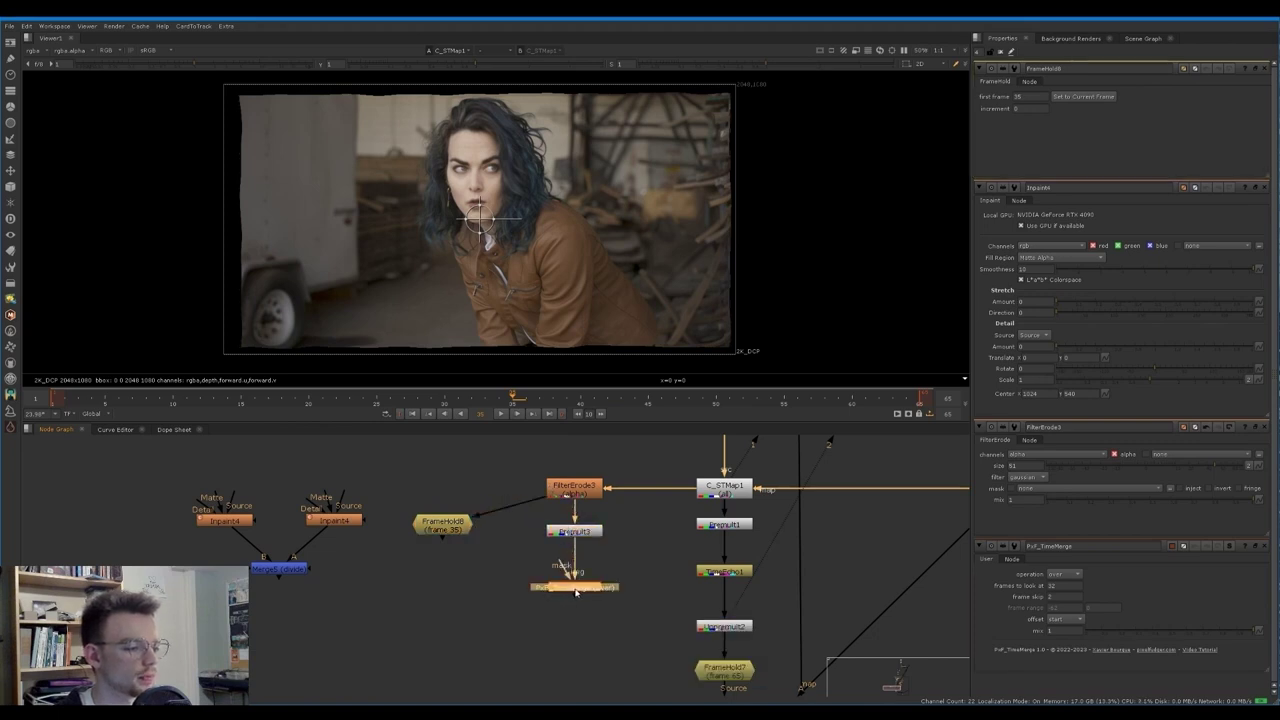
{"action": "left_click", "coordinate": [466, 545]}
{"action": "left_click_drag", "start_coordinate": [442, 531], "coordinate": [432, 497]}
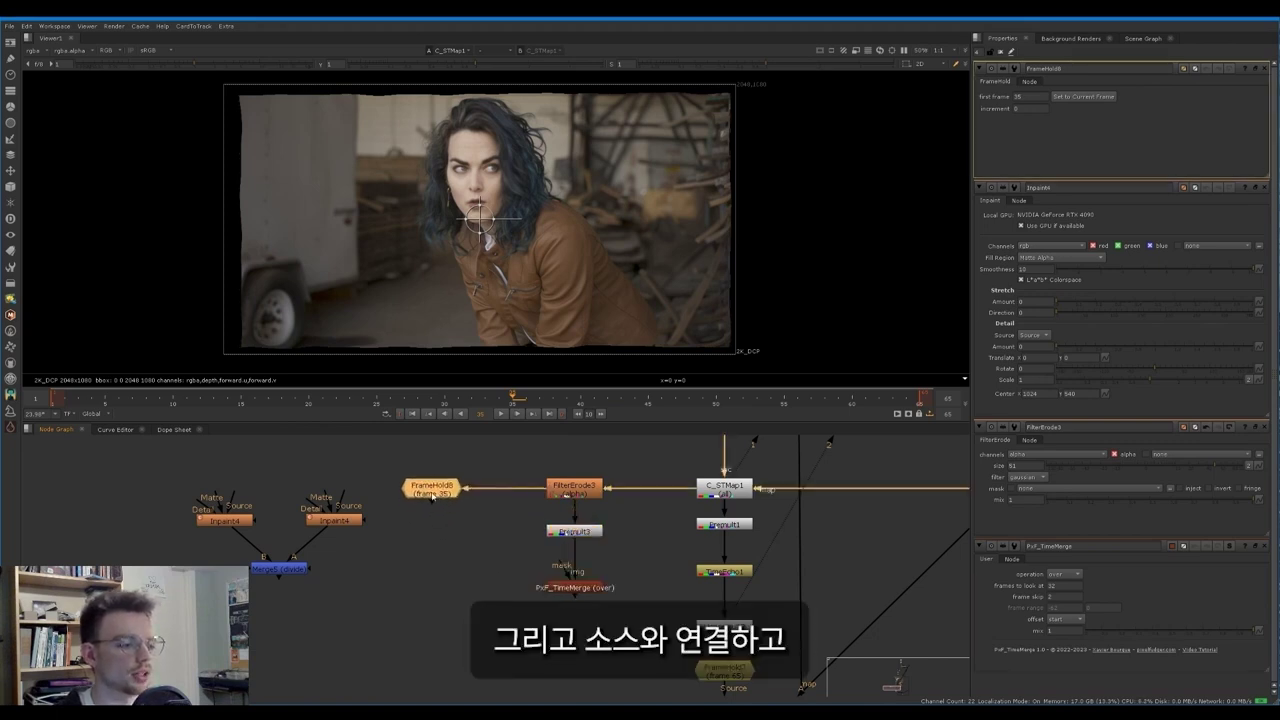
Step: Add an Invert after the frame 35 FrameHold for one Inpaint's matte, and use the FrameHold as that Inpaint's source
{"action": "left_click", "coordinate": [339, 487]}
{"action": "key", "text": "Tab"}
{"action": "type", "text": "inv"}
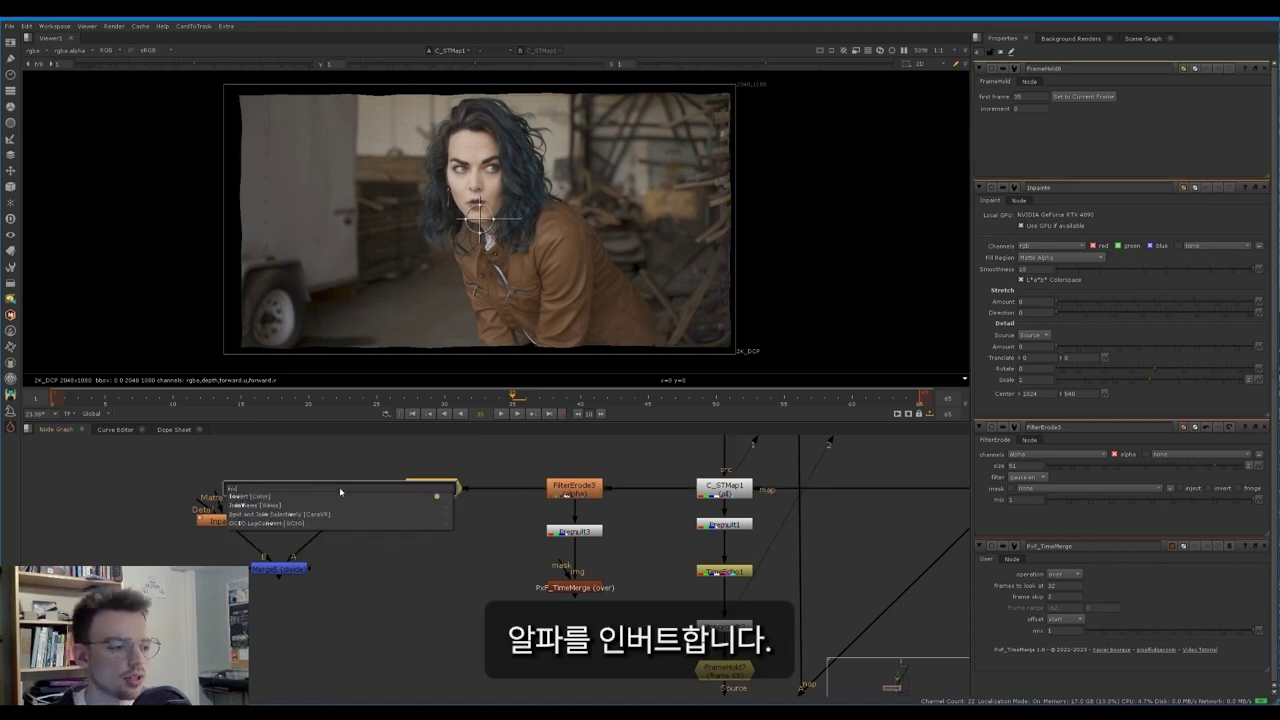
{"action": "key", "text": "Return"}
{"action": "left_click_drag", "start_coordinate": [341, 490], "coordinate": [434, 488]}
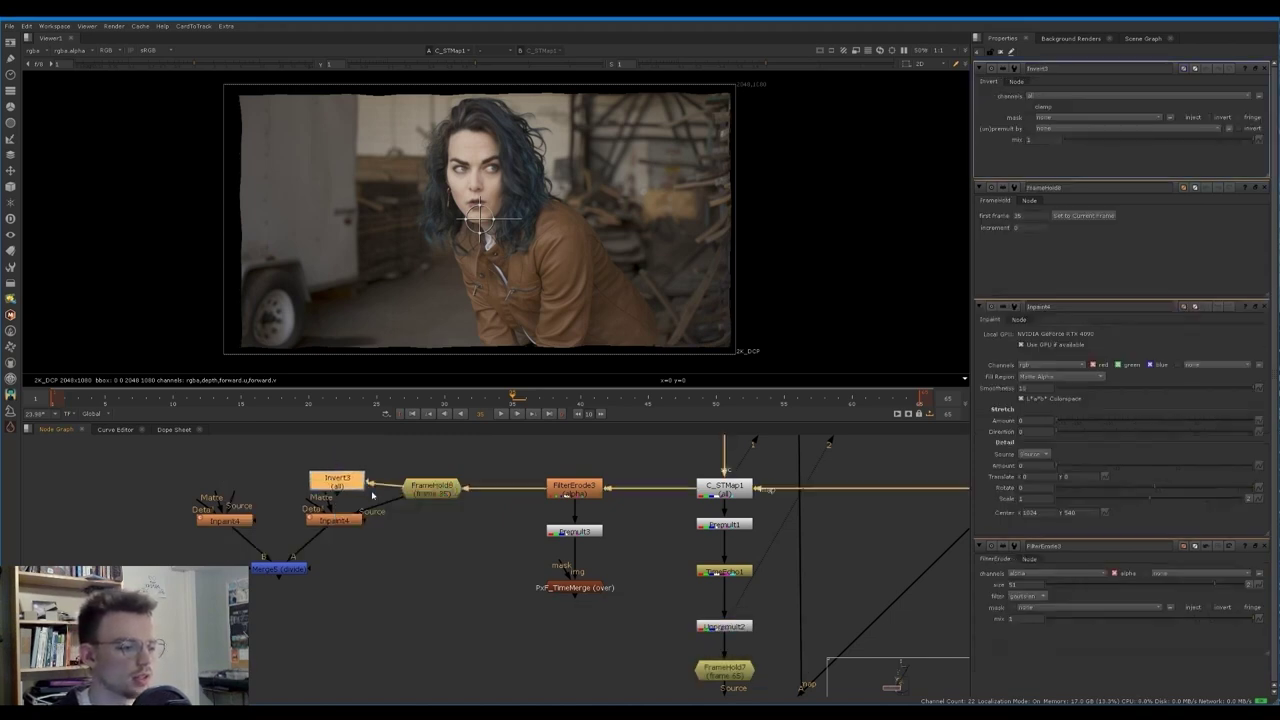
{"action": "left_click_drag", "start_coordinate": [333, 483], "coordinate": [336, 493]}
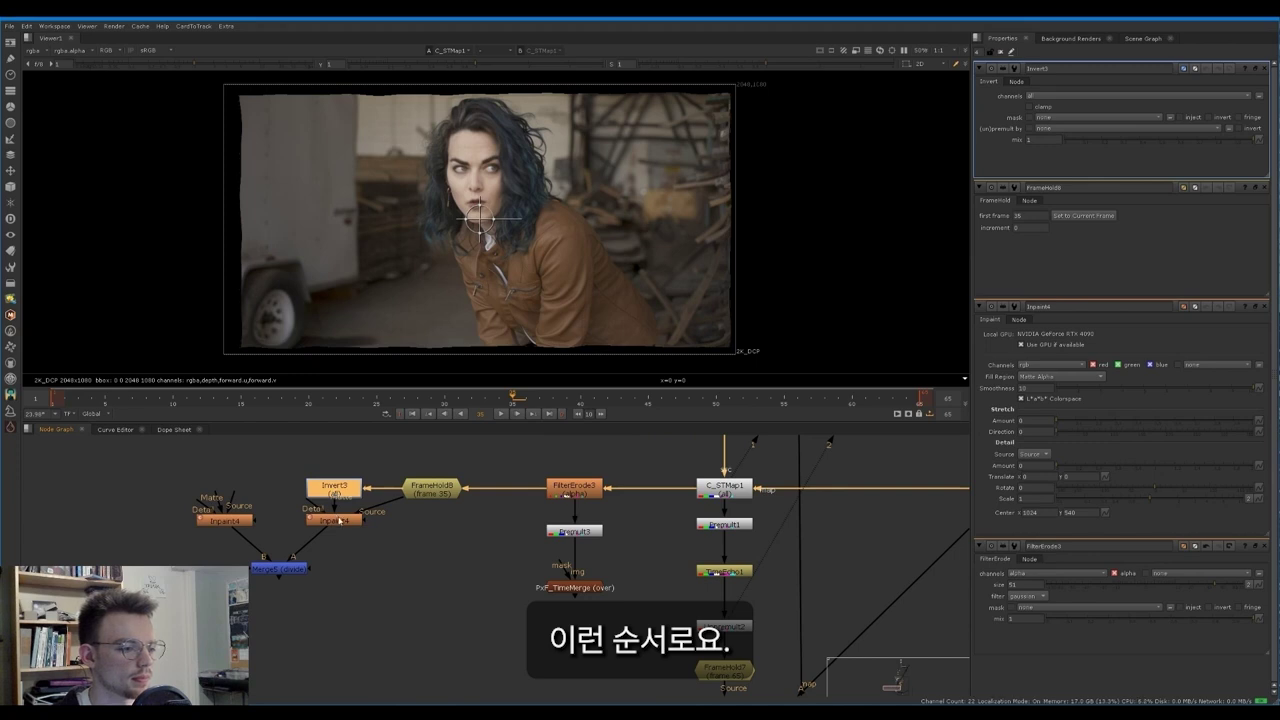
Step: Use the Invert as the other Inpaint's matte and the unheld FilterErode as its source
{"action": "left_click", "coordinate": [339, 521]}
{"action": "key", "text": "1"}
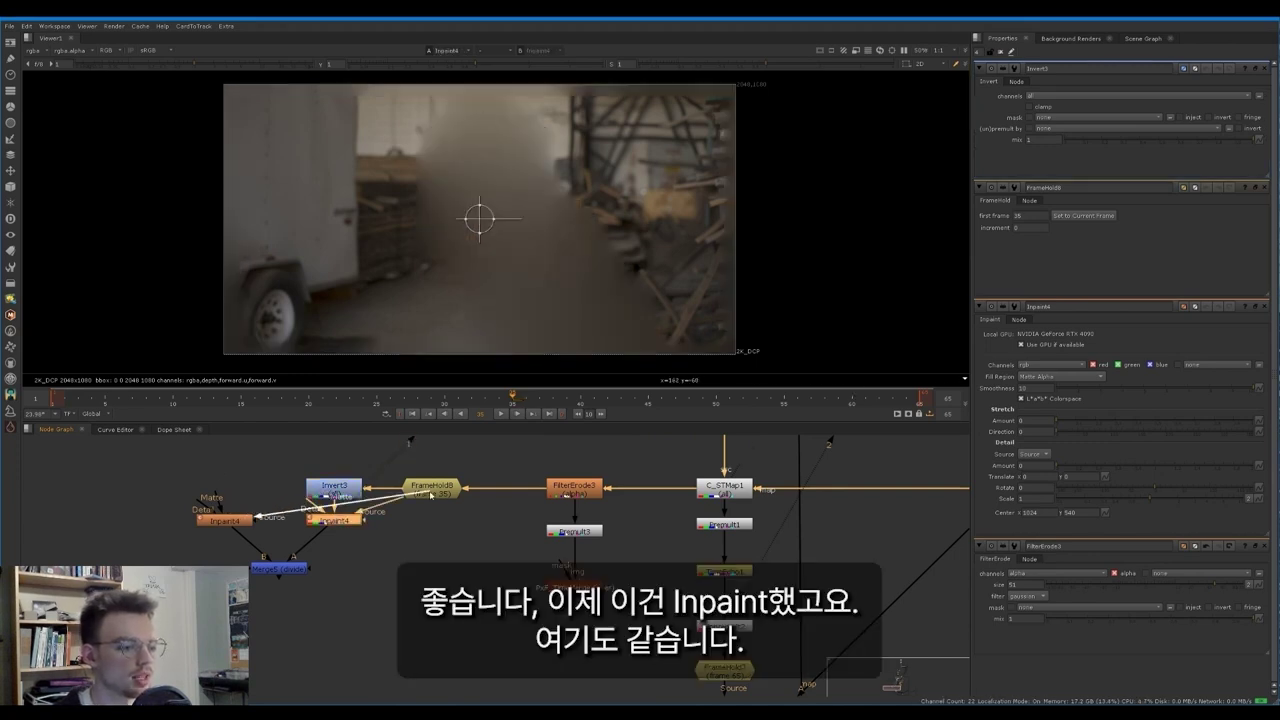
{"action": "left_click_drag", "start_coordinate": [223, 498], "coordinate": [322, 490]}
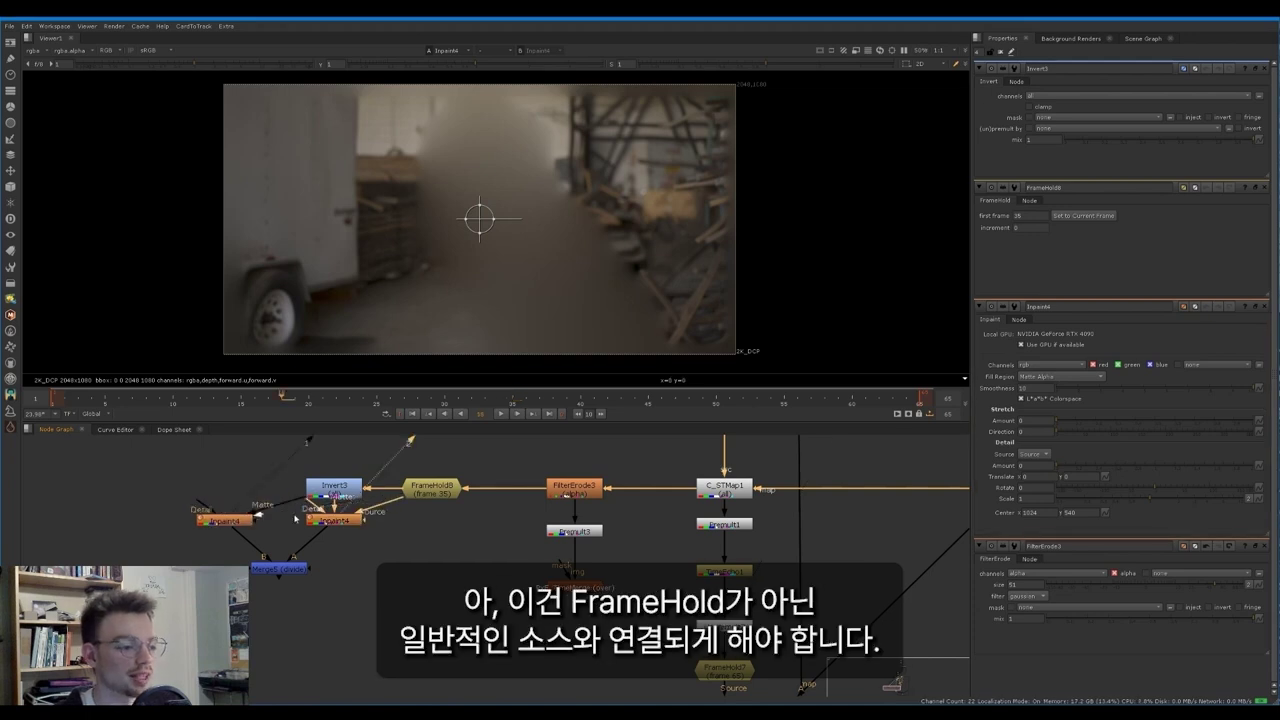
{"action": "left_click_drag", "start_coordinate": [294, 516], "coordinate": [575, 490]}
Step: Compare the current-frame Inpaint with the held-frame Inpaint away from frame 35, checking for remains of the woman
{"action": "left_click_drag", "start_coordinate": [549, 398], "coordinate": [704, 398]}
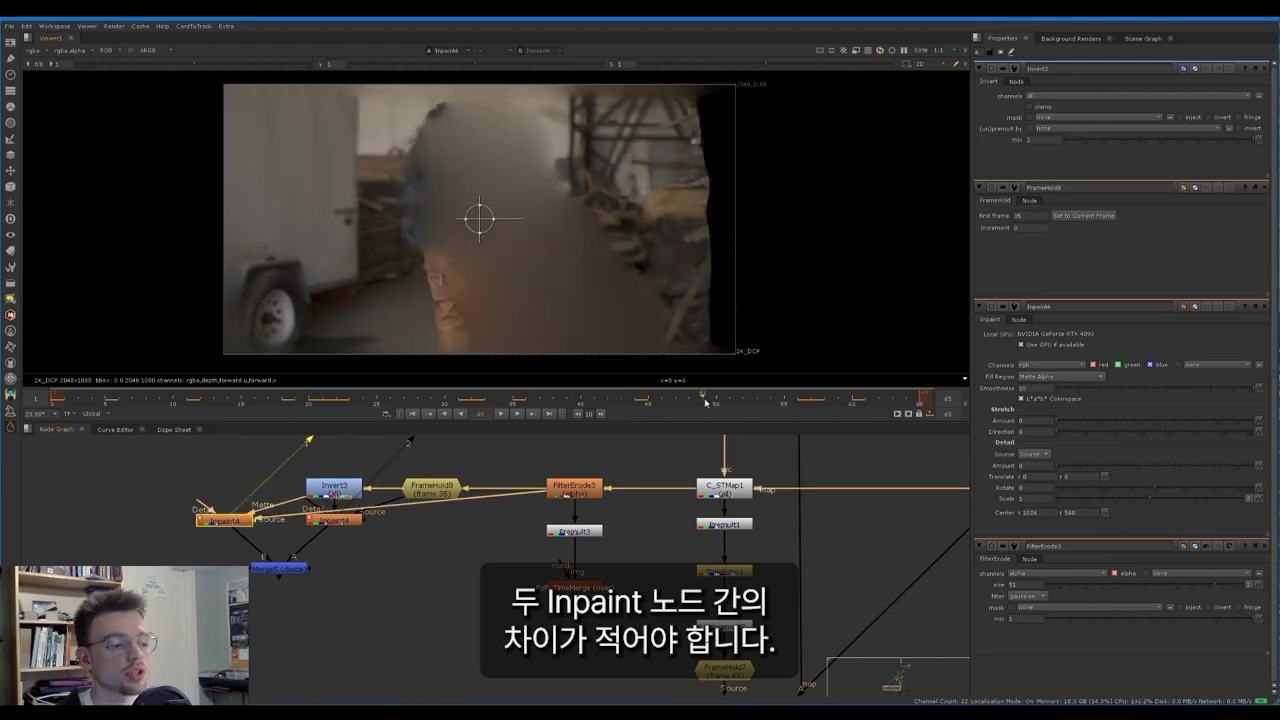
{"action": "left_click", "coordinate": [230, 523]}
{"action": "left_click", "coordinate": [339, 522]}
{"action": "key", "text": "2"}
{"action": "key", "text": "1"}
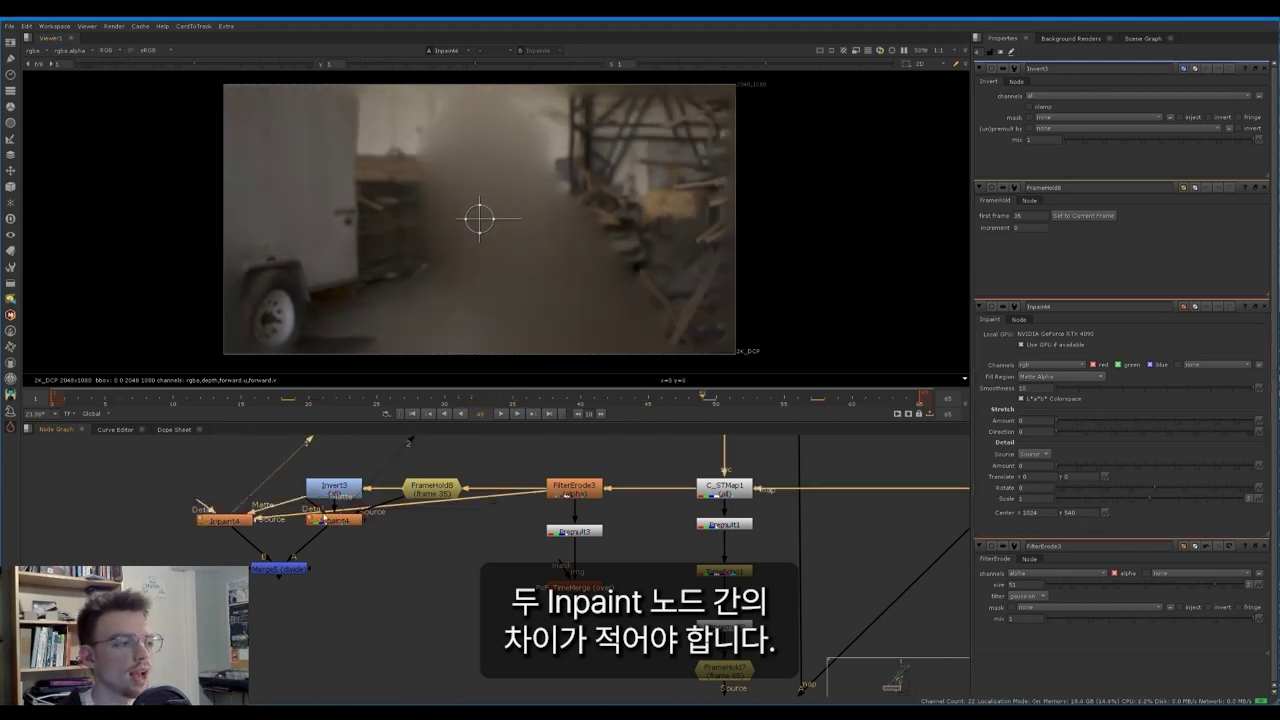
{"action": "key", "text": "2"}
{"action": "key", "text": "1"}
{"action": "key", "text": "2"}
{"action": "key", "text": "1"}
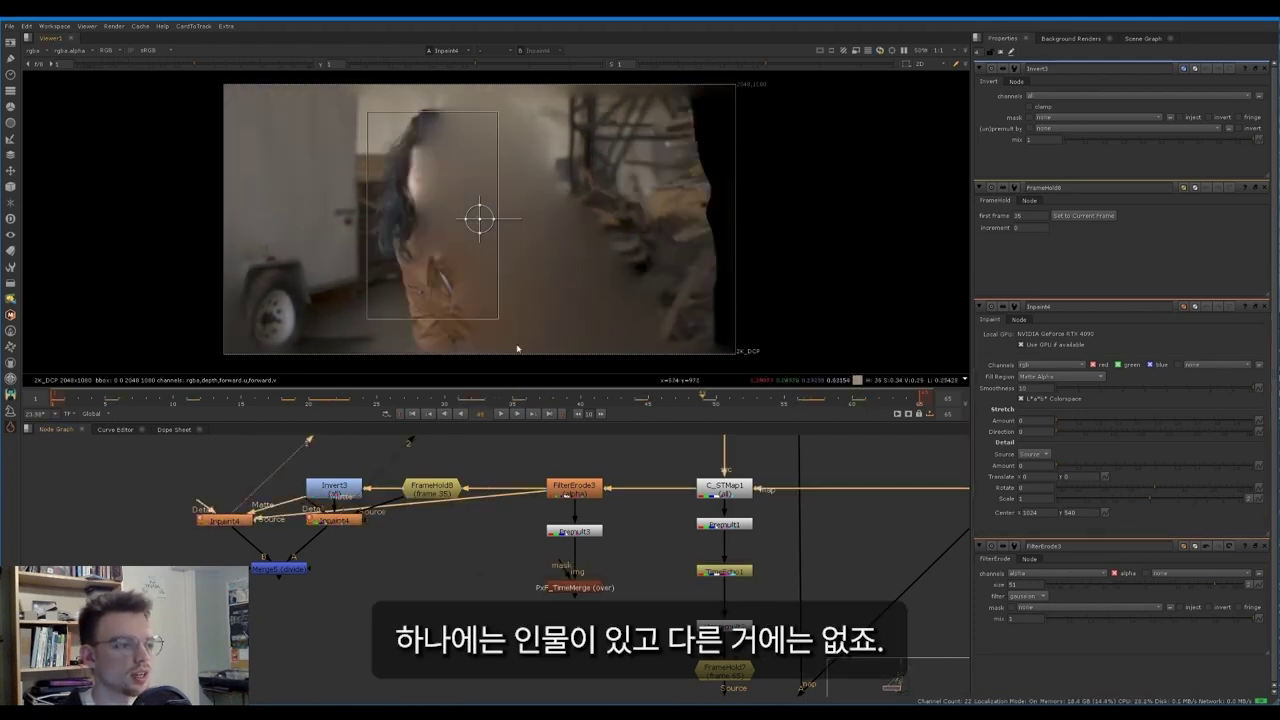
{"action": "key", "text": "2"}
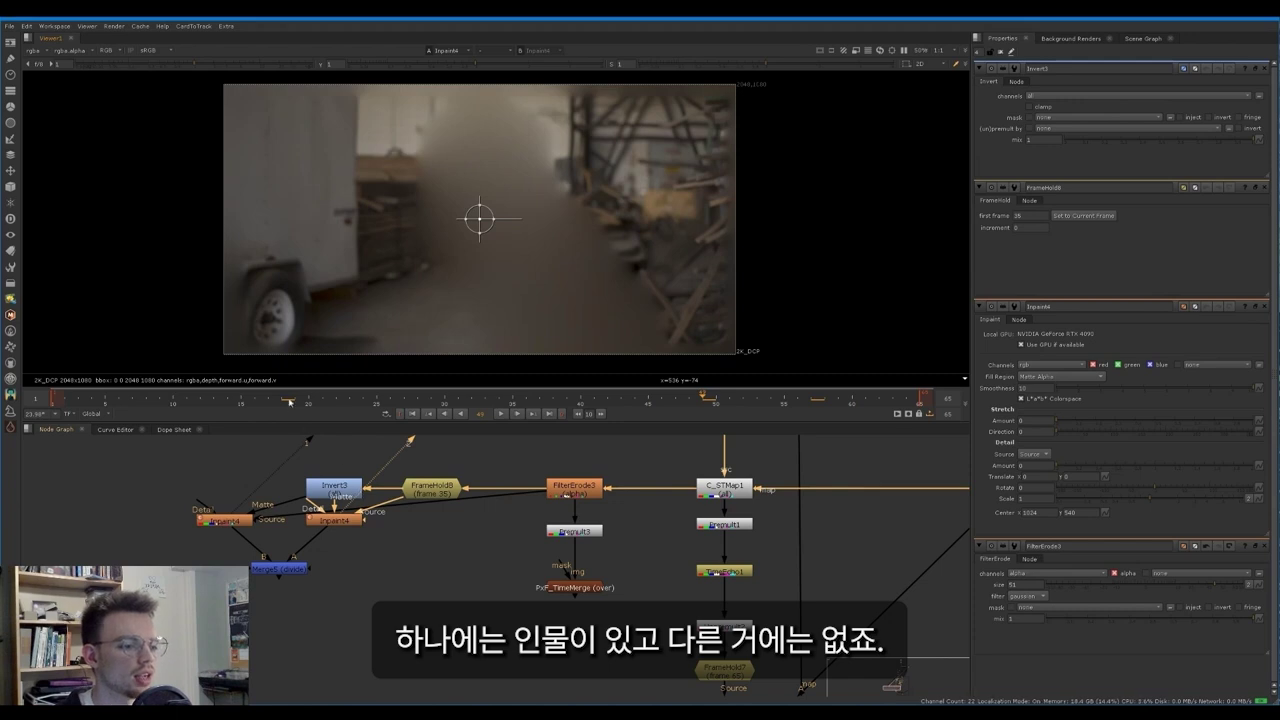
{"action": "key", "text": "1"}
Step: Move the Inpaint pair down and add a Merge of the Invert and FilterErode as the current-frame Inpaint's matte
{"action": "left_click_drag", "start_coordinate": [395, 616], "coordinate": [248, 576]}
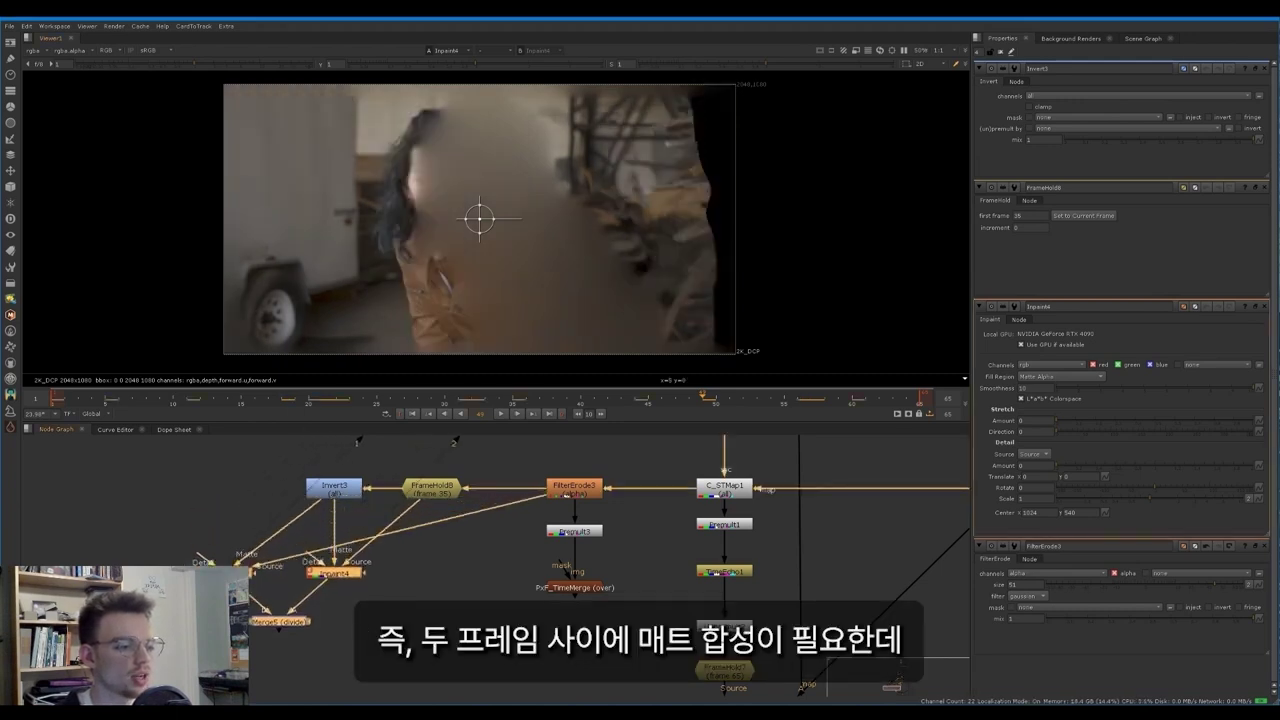
{"action": "left_click", "coordinate": [215, 511]}
{"action": "key", "text": "m"}
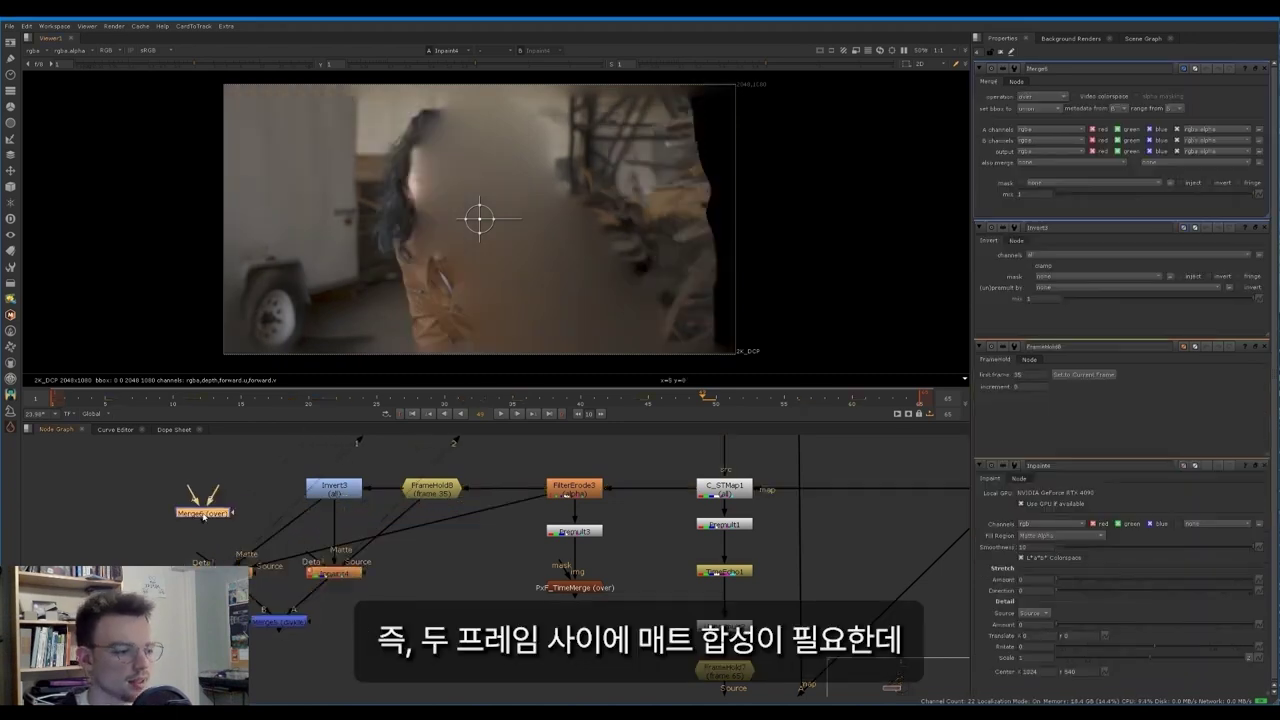
{"action": "double_click", "coordinate": [432, 489]}
{"action": "key", "text": "1"}
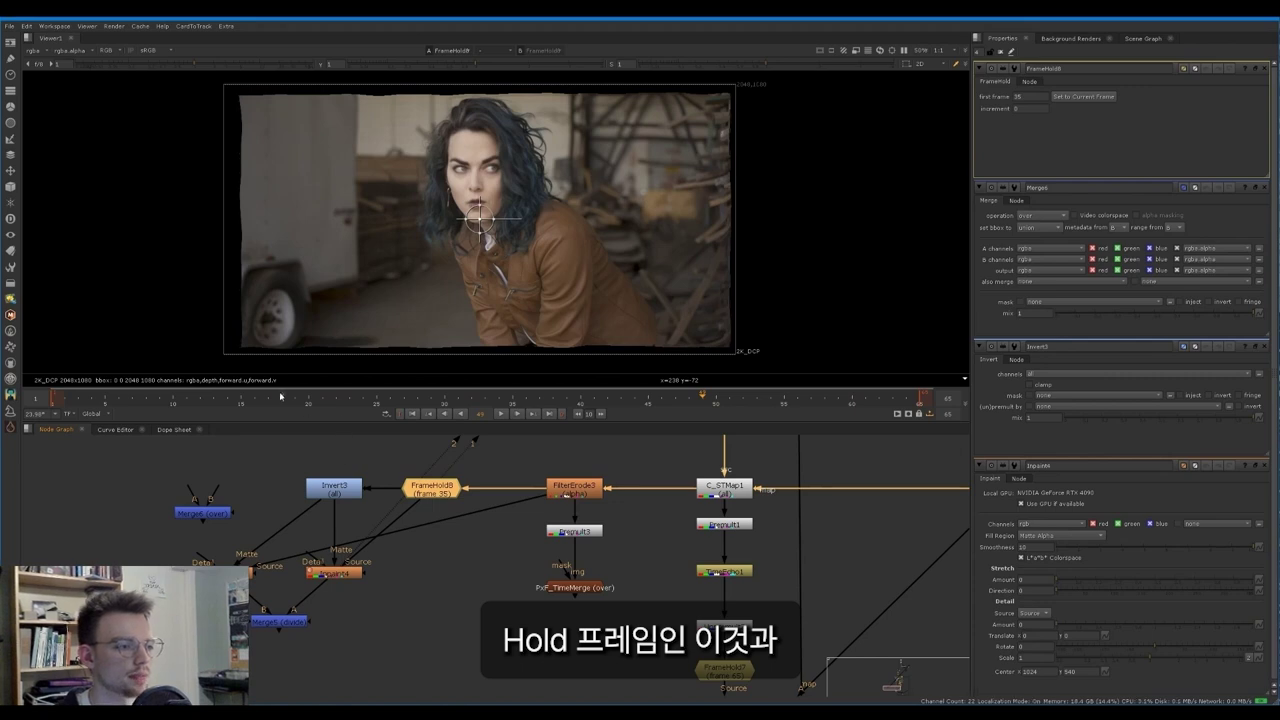
{"action": "left_click_drag", "start_coordinate": [203, 513], "coordinate": [554, 497]}
{"action": "left_click", "coordinate": [221, 517]}
{"action": "key", "text": "1"}
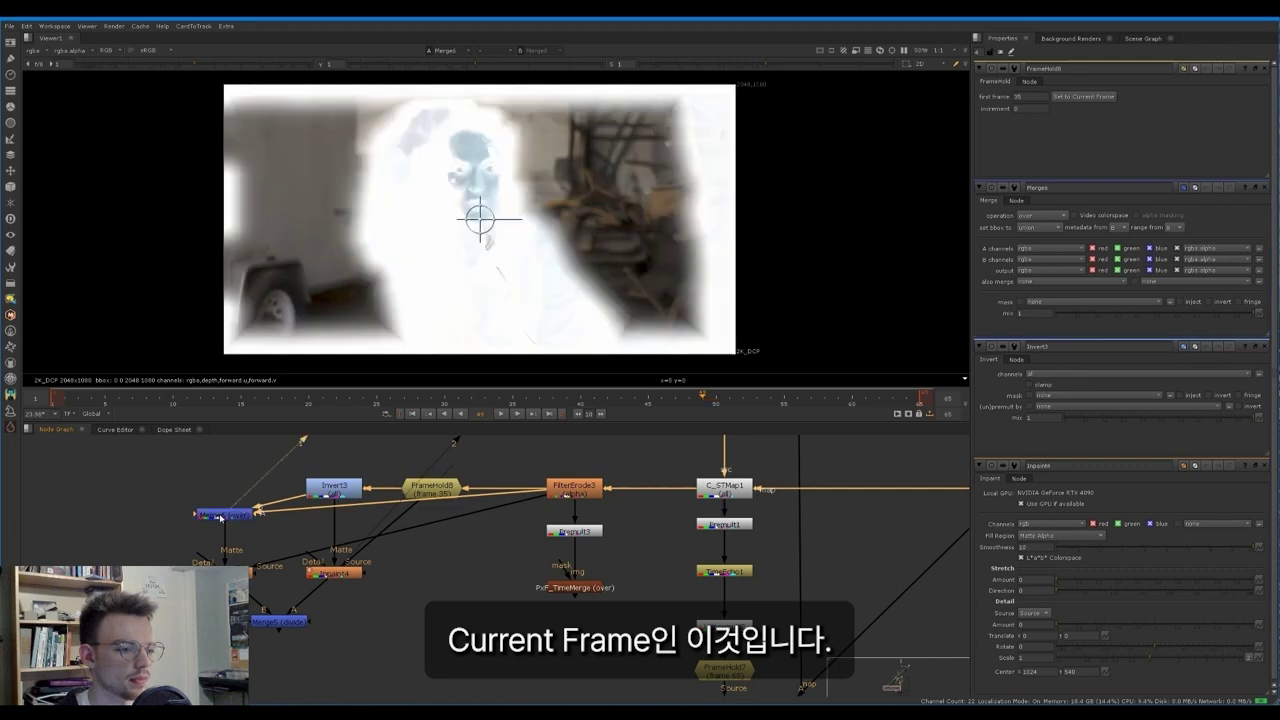
Step: Keep the matte Merge's operation on over, limit its output to the alpha channel, and display the alpha
{"action": "double_click", "coordinate": [219, 516]}
{"action": "left_click", "coordinate": [1053, 102]}
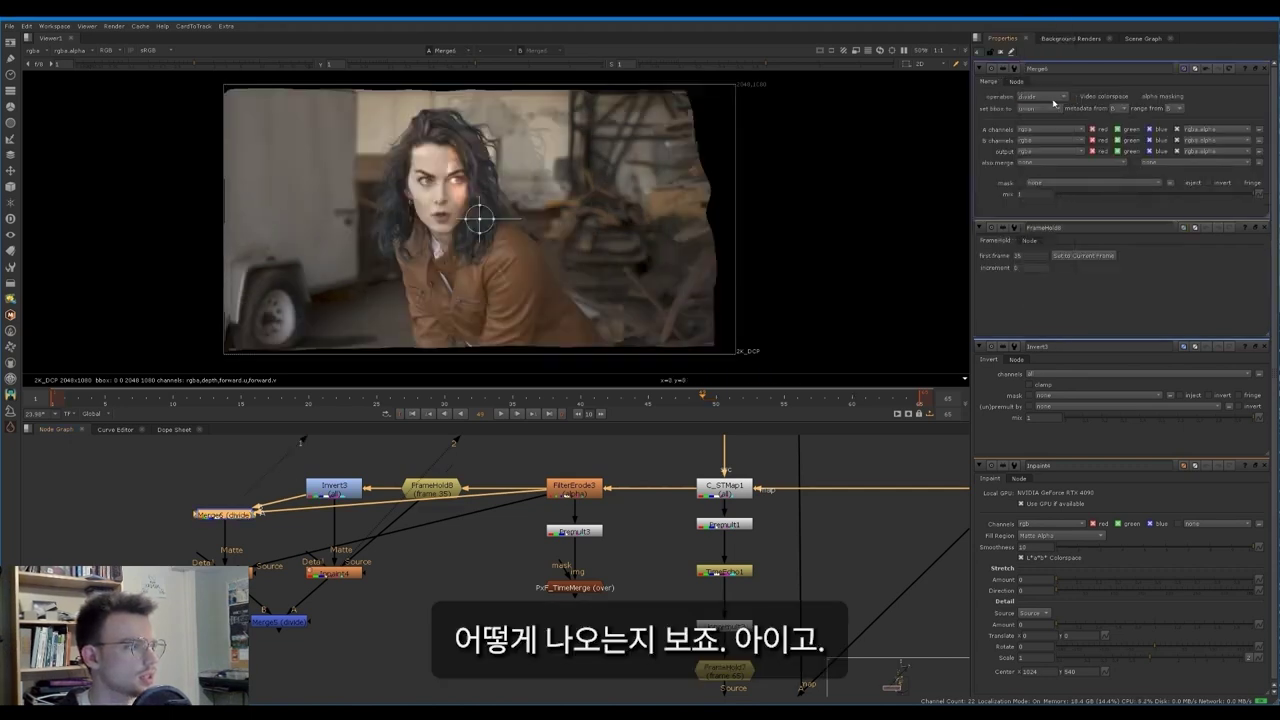
{"action": "left_click", "coordinate": [1045, 96]}
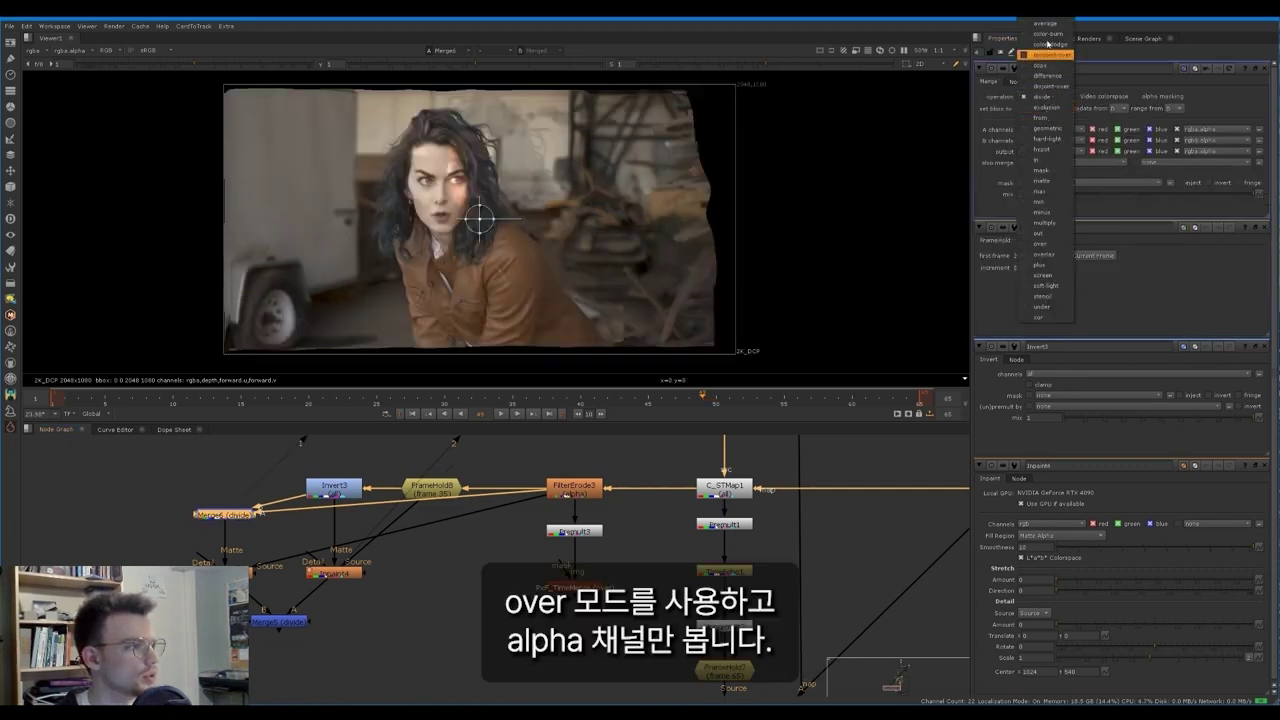
{"action": "left_click", "coordinate": [1041, 243]}
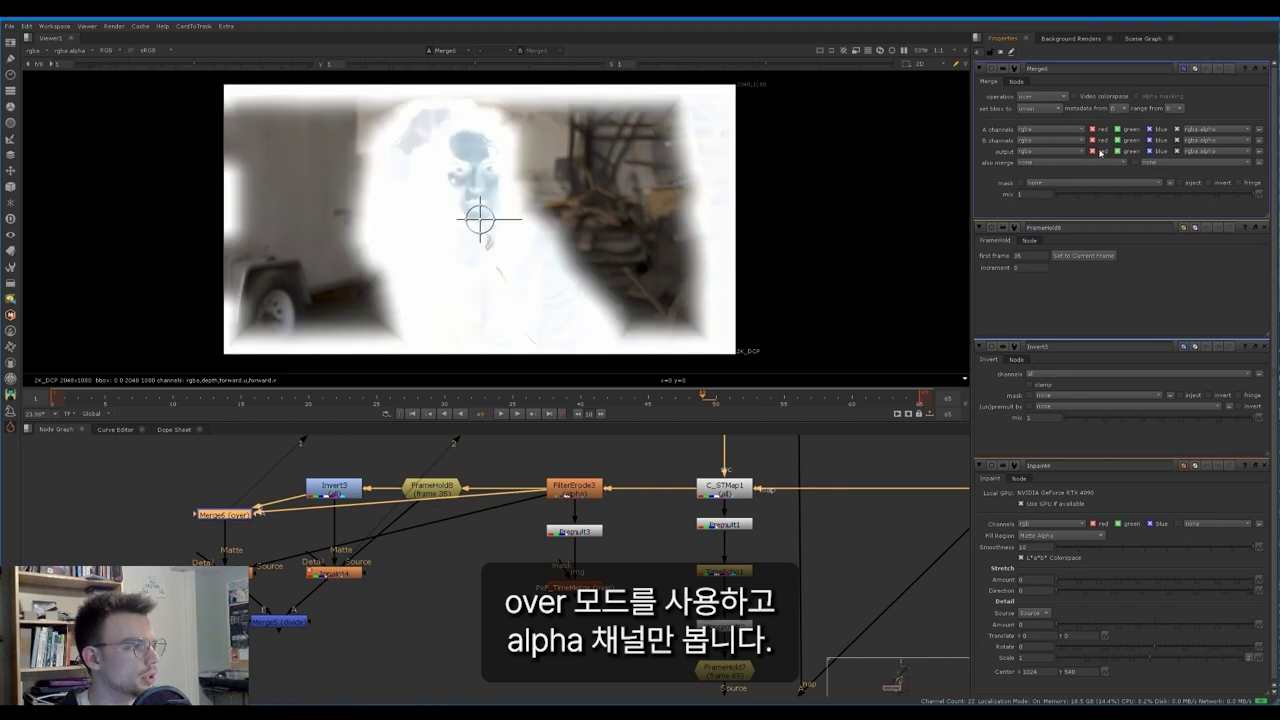
{"action": "left_click", "coordinate": [1150, 152]}
{"action": "key", "text": "a"}
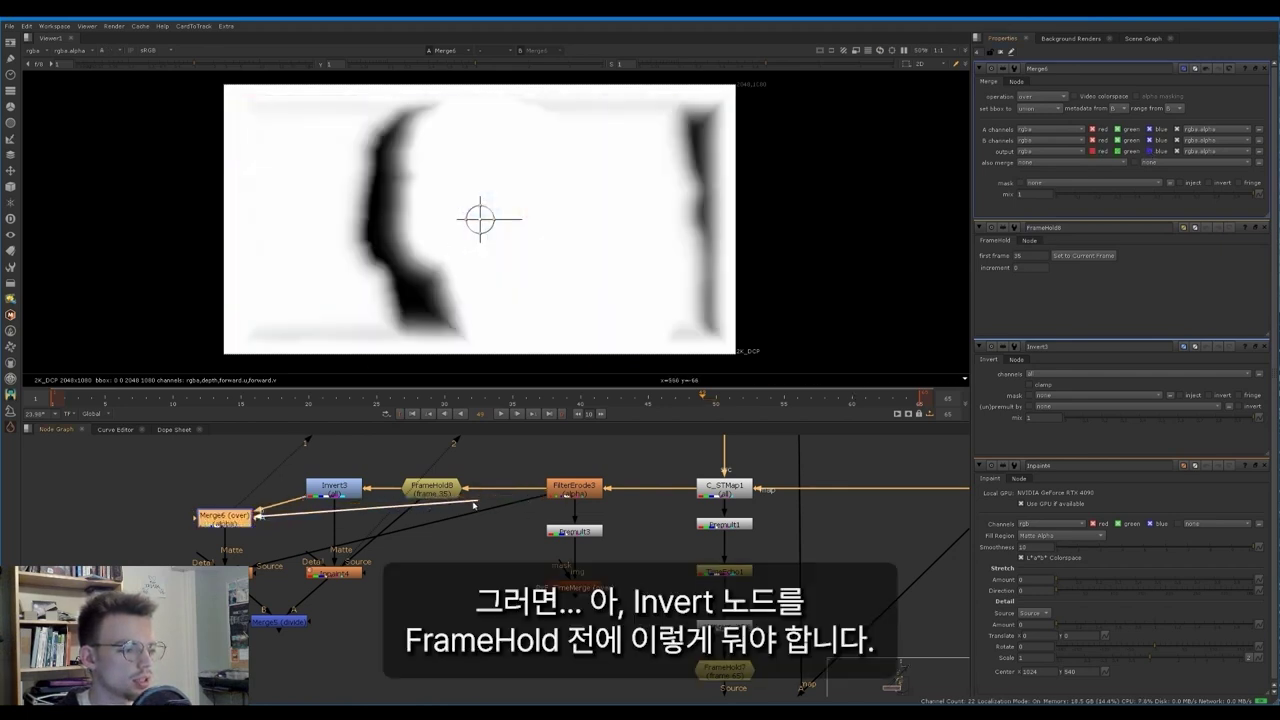
Step: Place the Invert ahead of the frame 35 FrameHold so the Merge combines held and current inverted mattes, and check the alpha over time
{"action": "mouse_move", "coordinate": [324, 493]}
{"action": "left_mouse_down"}
{"action": "mouse_move", "coordinate": [502, 484]}
{"action": "mouse_move", "coordinate": [335, 491]}
{"action": "left_mouse_up"}
{"action": "left_click_drag", "start_coordinate": [530, 495], "coordinate": [510, 490]}
{"action": "left_click_drag", "start_coordinate": [509, 491], "coordinate": [503, 491]}
{"action": "left_click_drag", "start_coordinate": [347, 487], "coordinate": [342, 487]}
{"action": "left_click", "coordinate": [230, 521]}
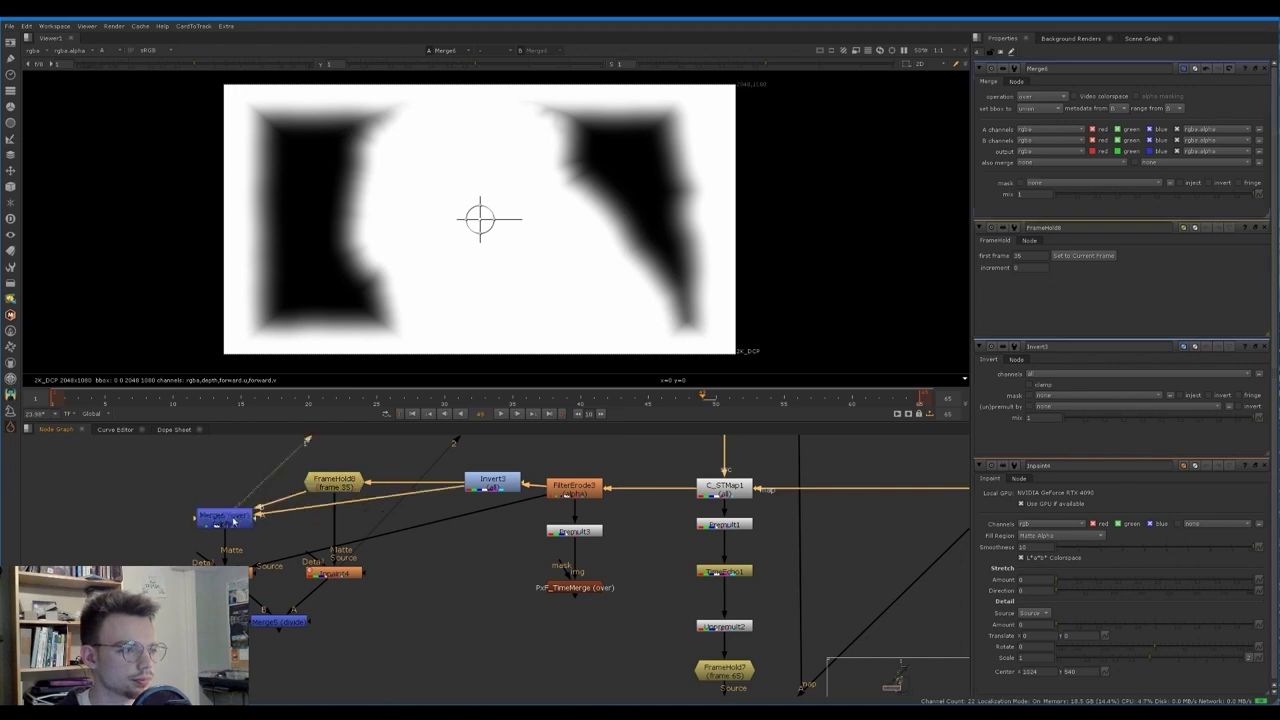
{"action": "key", "text": "d"}
{"action": "key", "text": "d"}
{"action": "left_click_drag", "start_coordinate": [219, 402], "coordinate": [461, 377]}
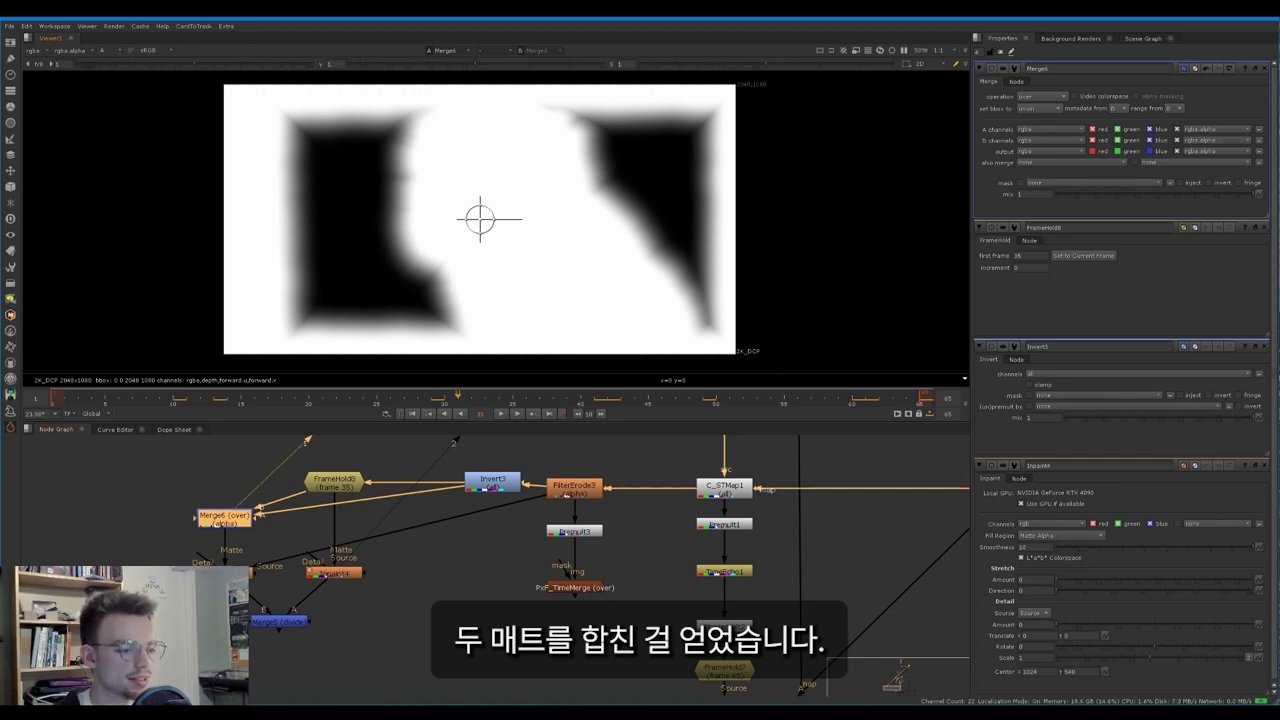
Step: Return the viewer to colour, inspect the Inpaint and divide results, and restrict the Invert to the alpha channel
{"action": "left_click", "coordinate": [238, 573]}
{"action": "key", "text": "1"}
{"action": "left_click", "coordinate": [279, 622]}
{"action": "key", "text": "1"}
{"action": "left_click", "coordinate": [363, 514]}
{"action": "key", "text": "a"}
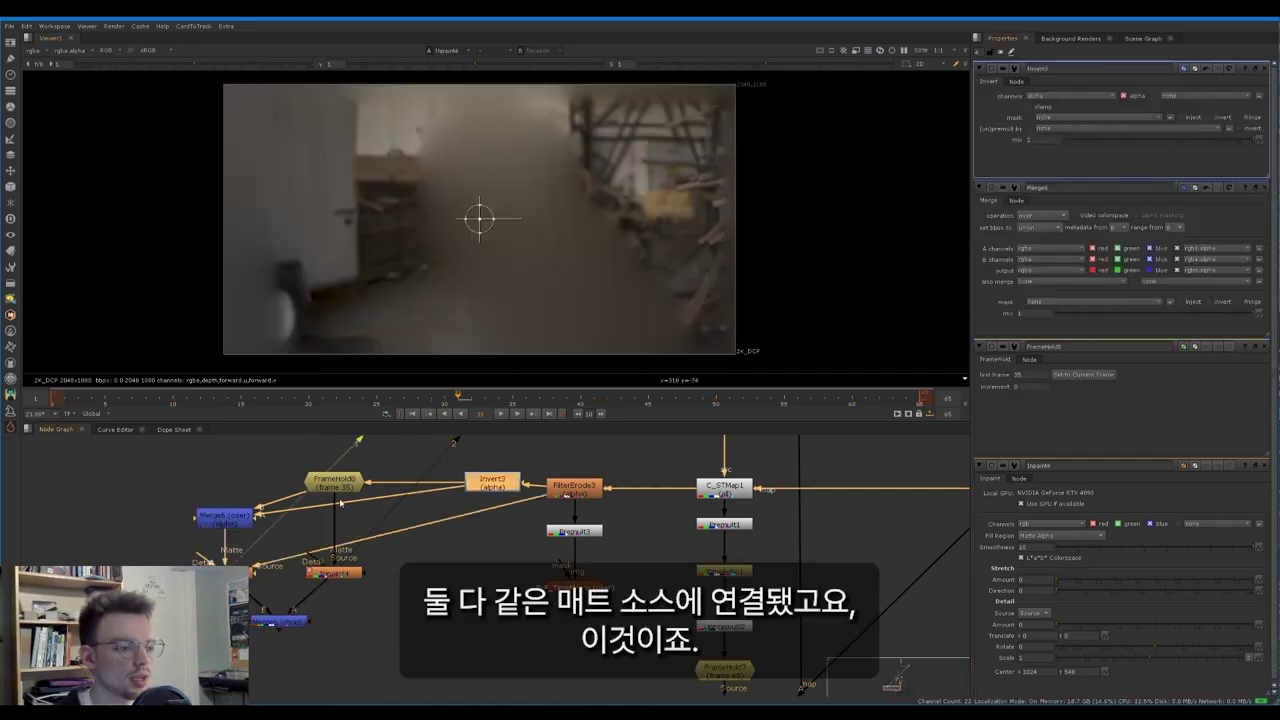
Step: Feed the held-frame Inpaint's matte from the combined alpha Merge so both Inpaints share the same matte
{"action": "left_click_drag", "start_coordinate": [335, 512], "coordinate": [239, 521]}
{"action": "left_click", "coordinate": [342, 578]}
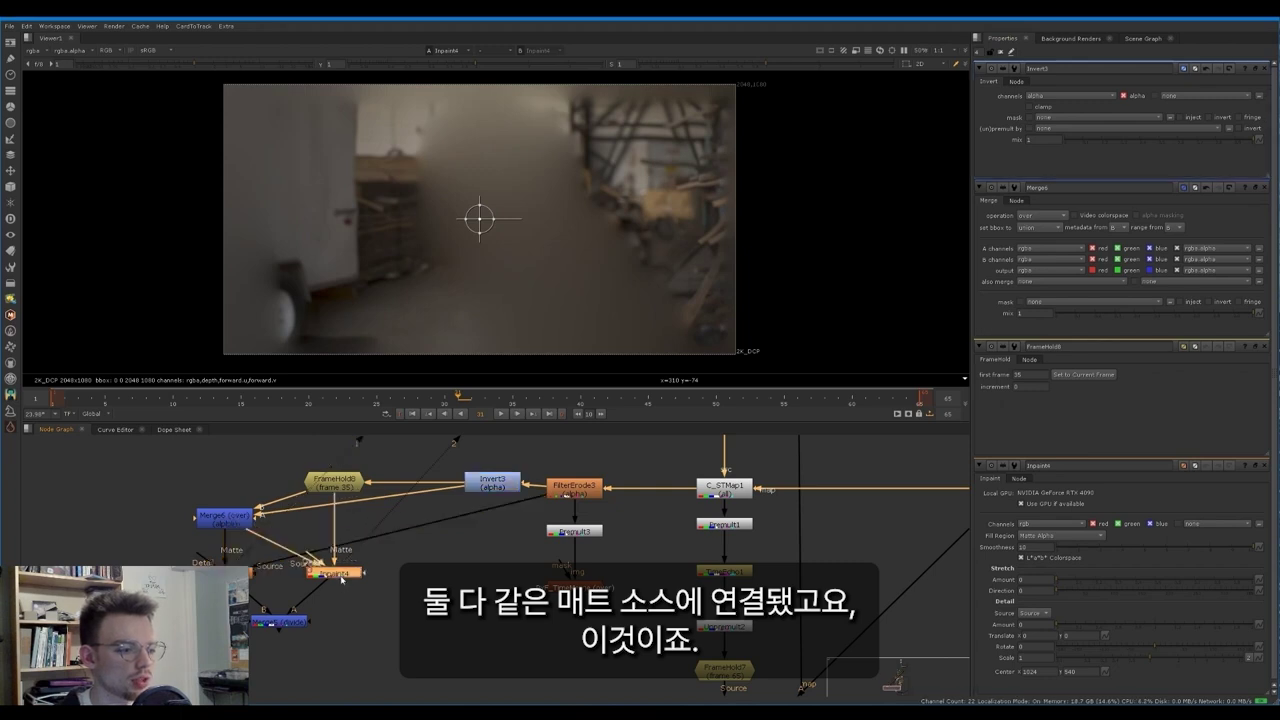
{"action": "left_click", "coordinate": [246, 573]}
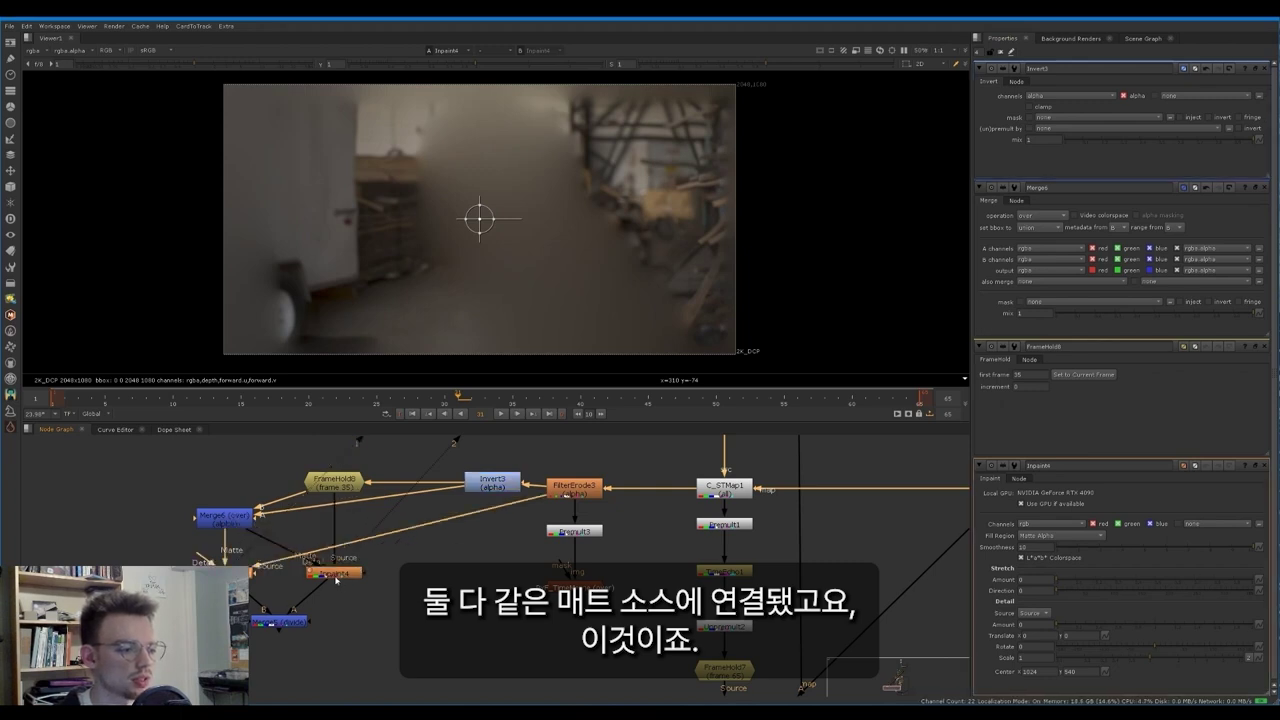
Step: Compare the two Inpaints at several frames and examine the brightness difference in their divide Merge
{"action": "left_click", "coordinate": [337, 580]}
{"action": "key", "text": "2"}
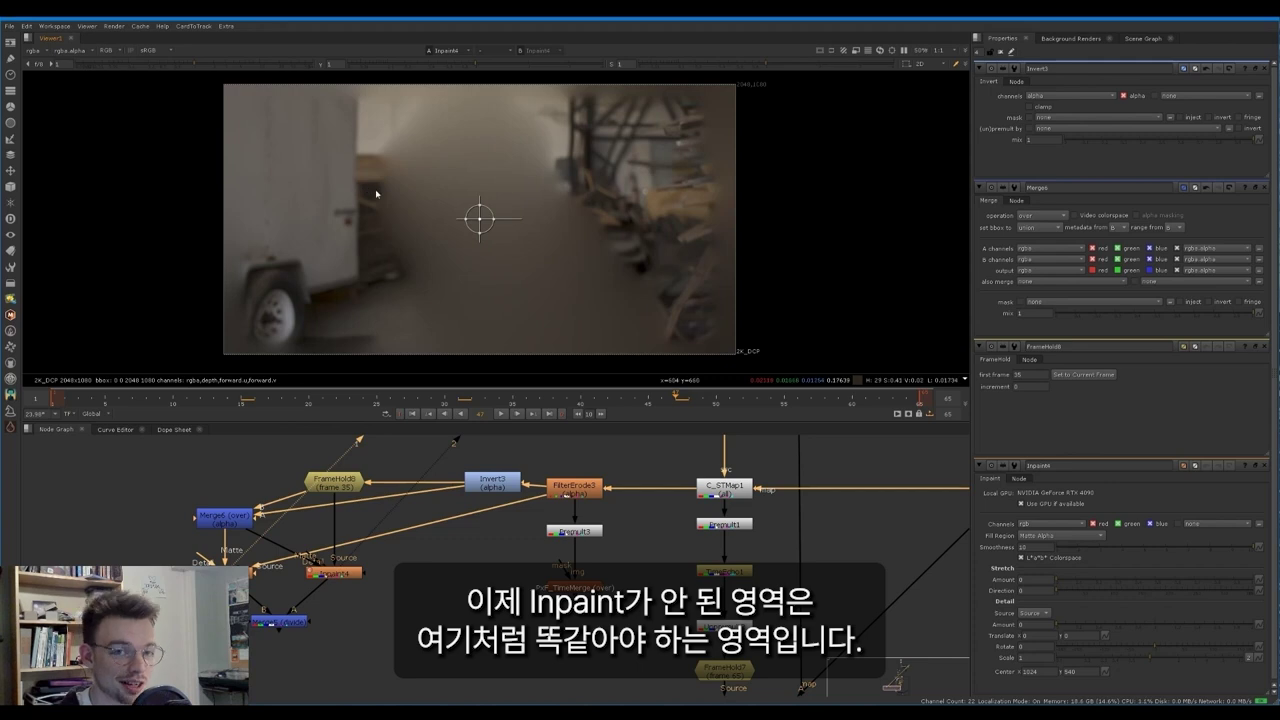
{"action": "left_click", "coordinate": [390, 397]}
{"action": "key", "text": "1"}
{"action": "key", "text": "2"}
{"action": "key", "text": "1"}
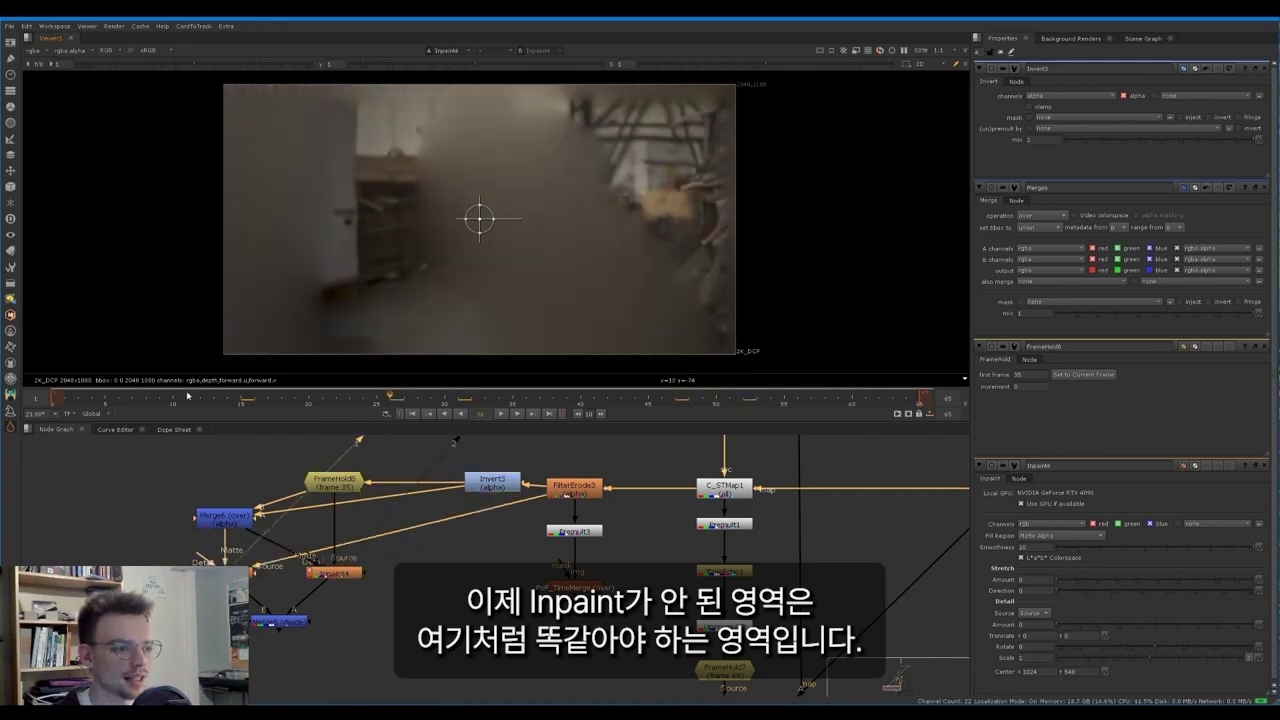
{"action": "left_click", "coordinate": [187, 396]}
{"action": "key", "text": "2"}
{"action": "key", "text": "1"}
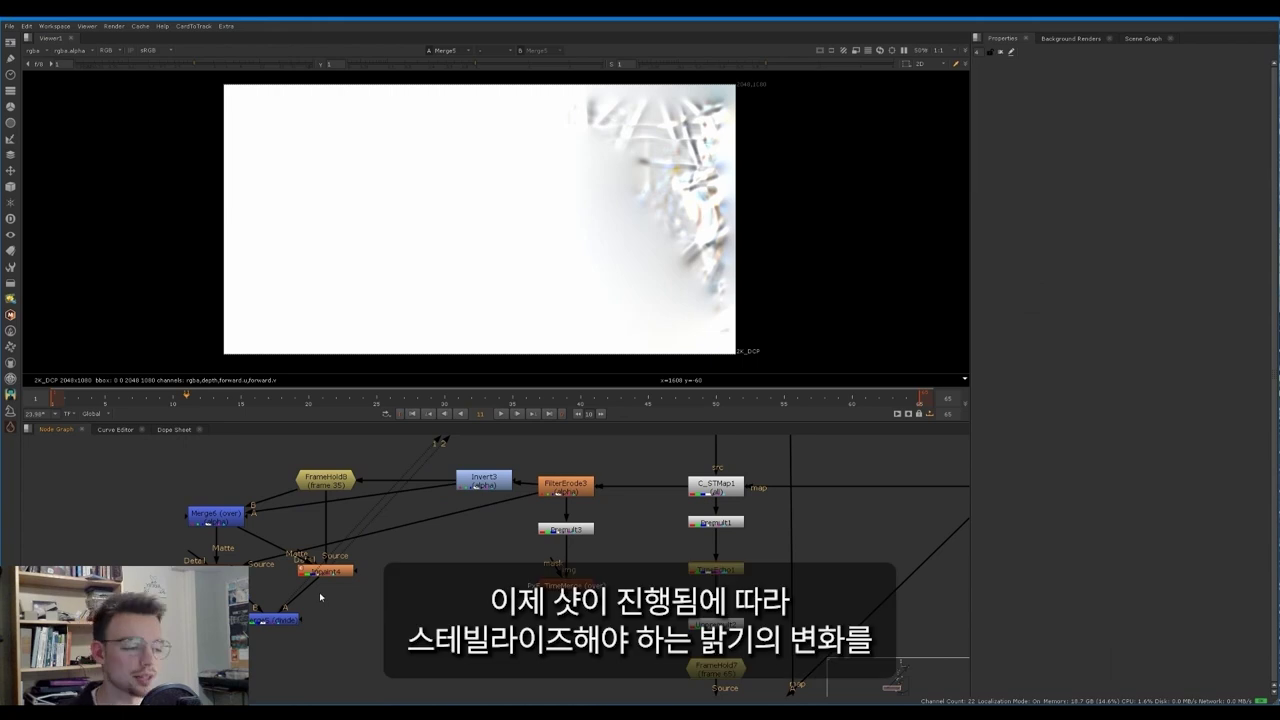
{"action": "left_click_drag", "start_coordinate": [203, 80], "coordinate": [783, 349]}
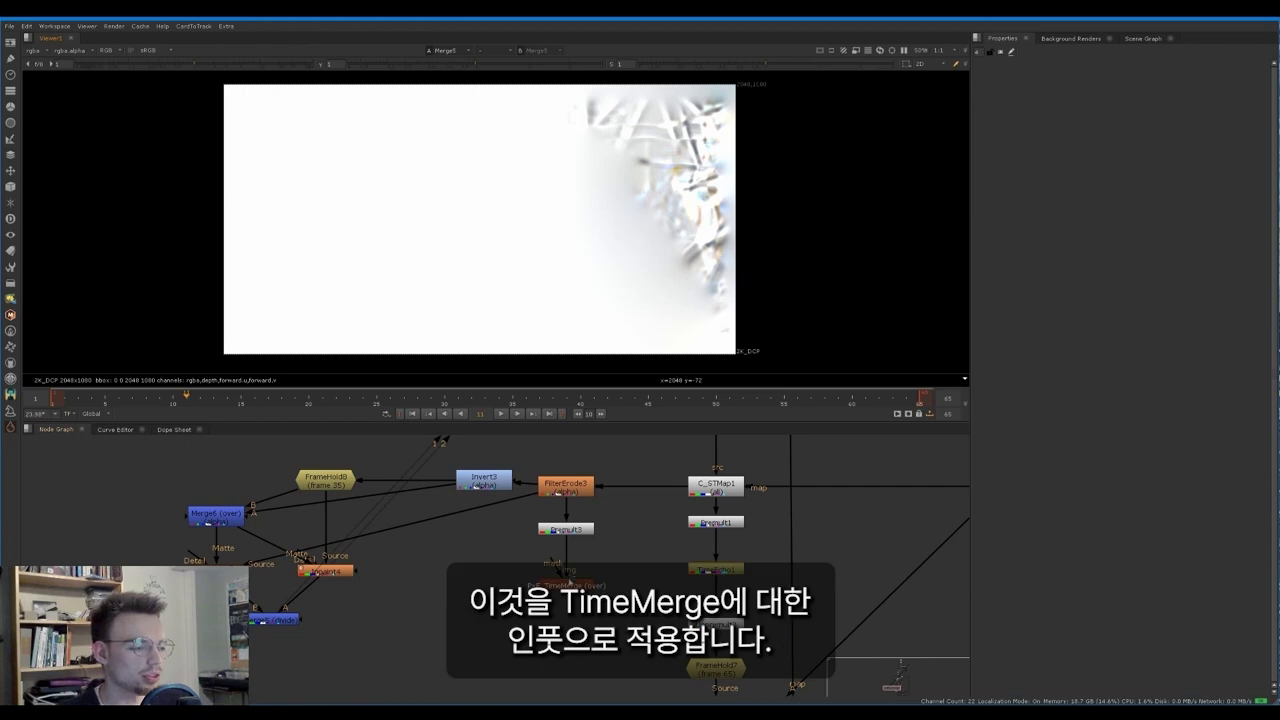
Step: Insert a multiply Merge between the Premult and PxF_TimeMerge, with the divide Merge as its A input
{"action": "left_click_drag", "start_coordinate": [570, 587], "coordinate": [571, 650]}
{"action": "left_click", "coordinate": [578, 598]}
{"action": "key", "text": "m"}
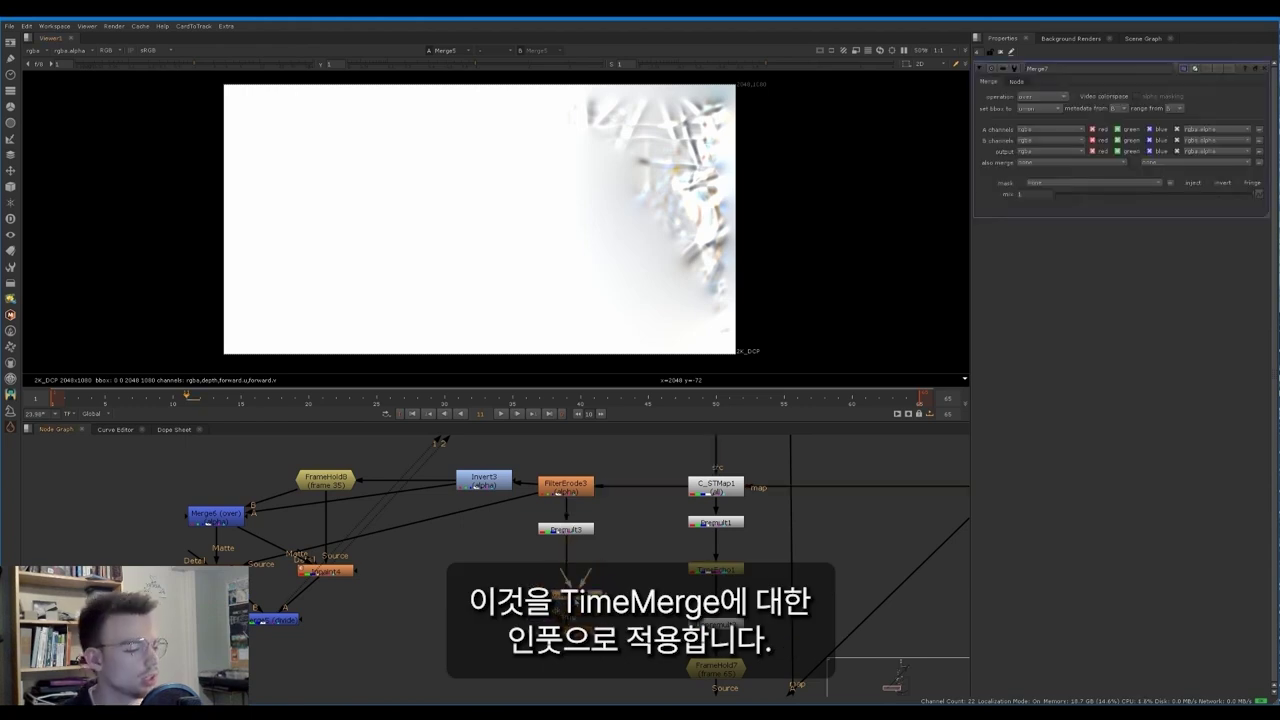
{"action": "left_click_drag", "start_coordinate": [578, 600], "coordinate": [277, 619]}
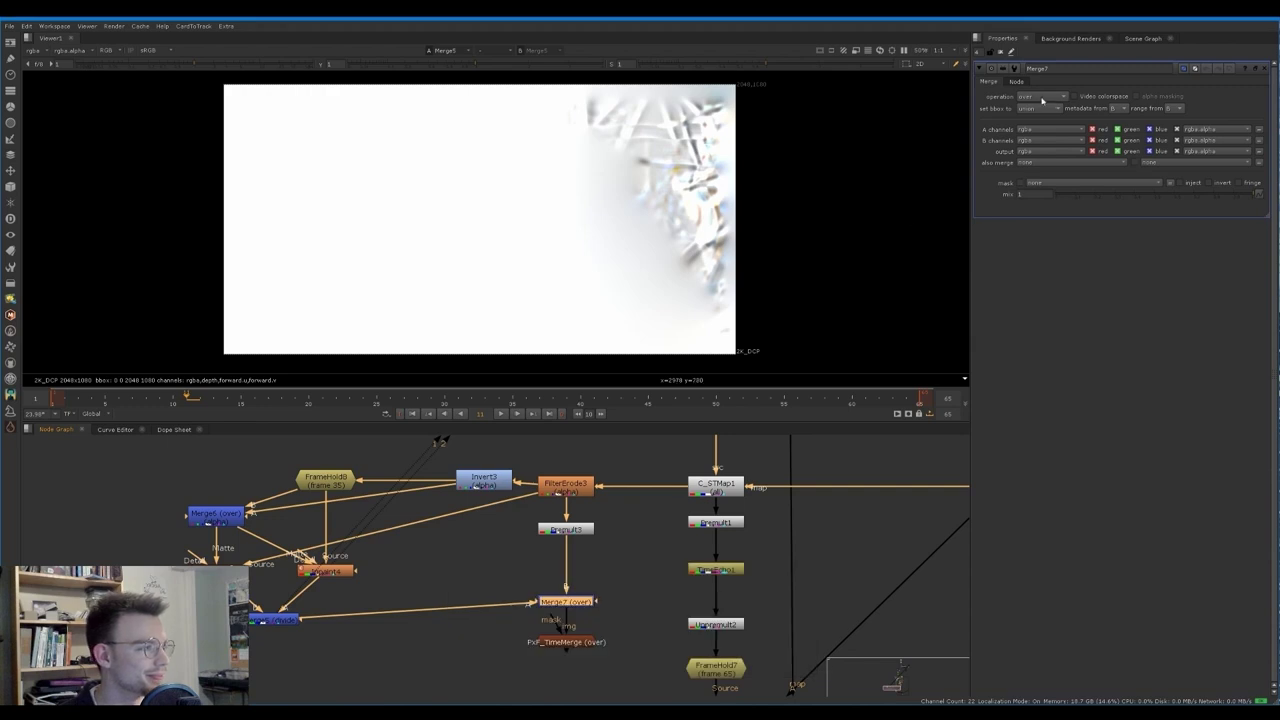
{"action": "left_click", "coordinate": [1042, 96]}
{"action": "left_click", "coordinate": [1045, 216]}
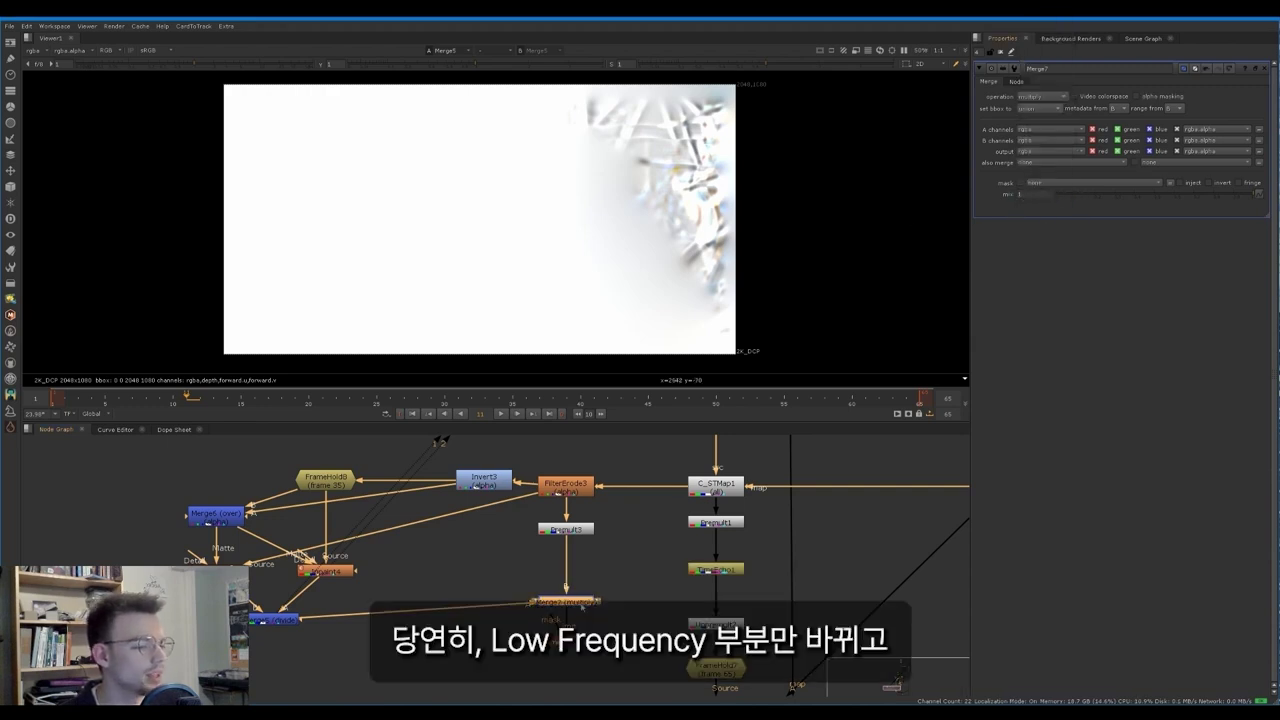
Step: Add a Blur of size 79 after the divide Merge, feeding the multiply Merge
{"action": "key", "text": "1"}
{"action": "key", "text": "b"}
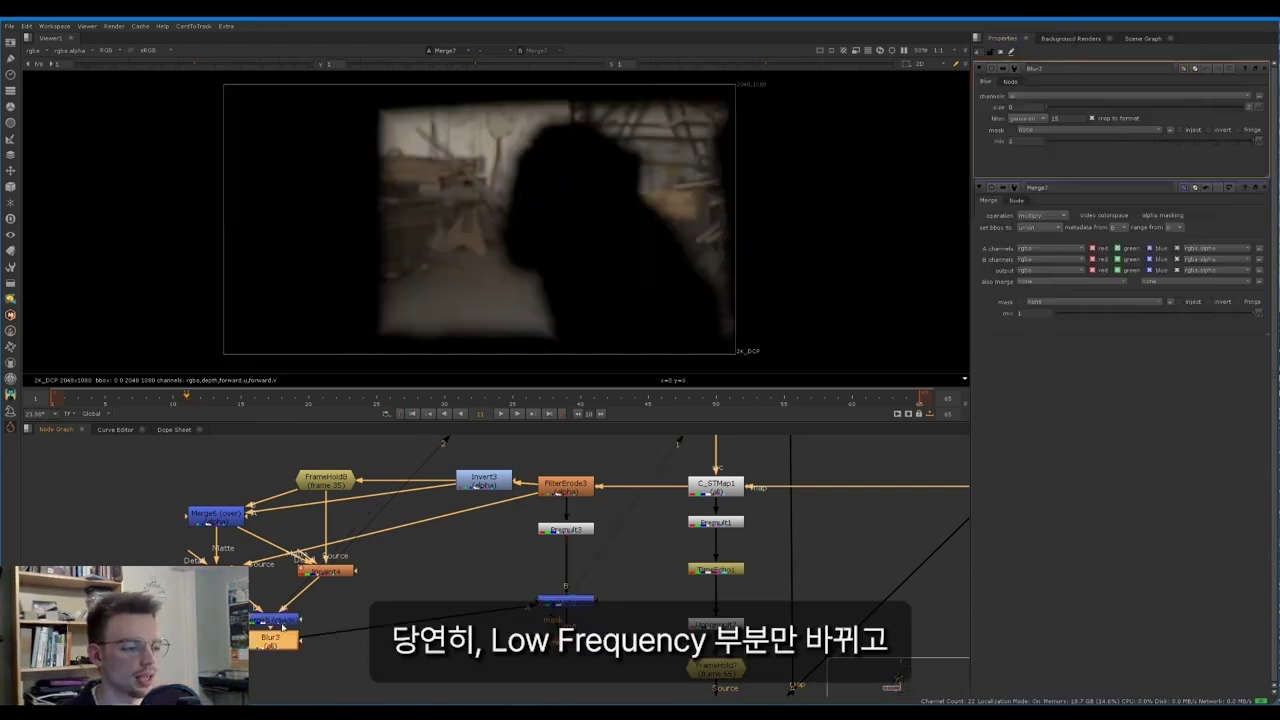
{"action": "left_click_drag", "start_coordinate": [1060, 108], "coordinate": [1128, 115]}
{"action": "left_click", "coordinate": [1205, 112]}
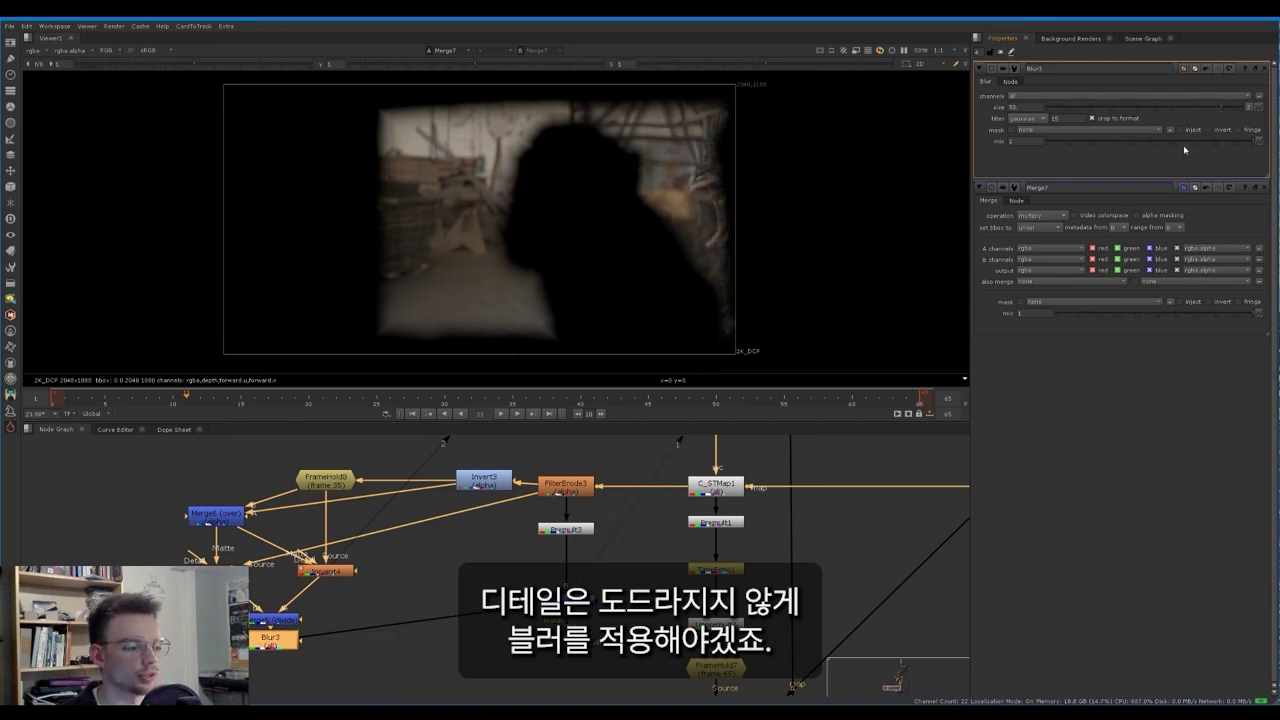
Step: Align the multiply Merge and PxF_TimeMerge beside the Blur, and view the PxF_TimeMerge result
{"action": "left_click", "coordinate": [612, 667]}
{"action": "middle_click_drag", "start_coordinate": [611, 668], "coordinate": [596, 596]}
{"action": "left_click_drag", "start_coordinate": [606, 601], "coordinate": [525, 520]}
{"action": "left_click_drag", "start_coordinate": [556, 570], "coordinate": [556, 596]}
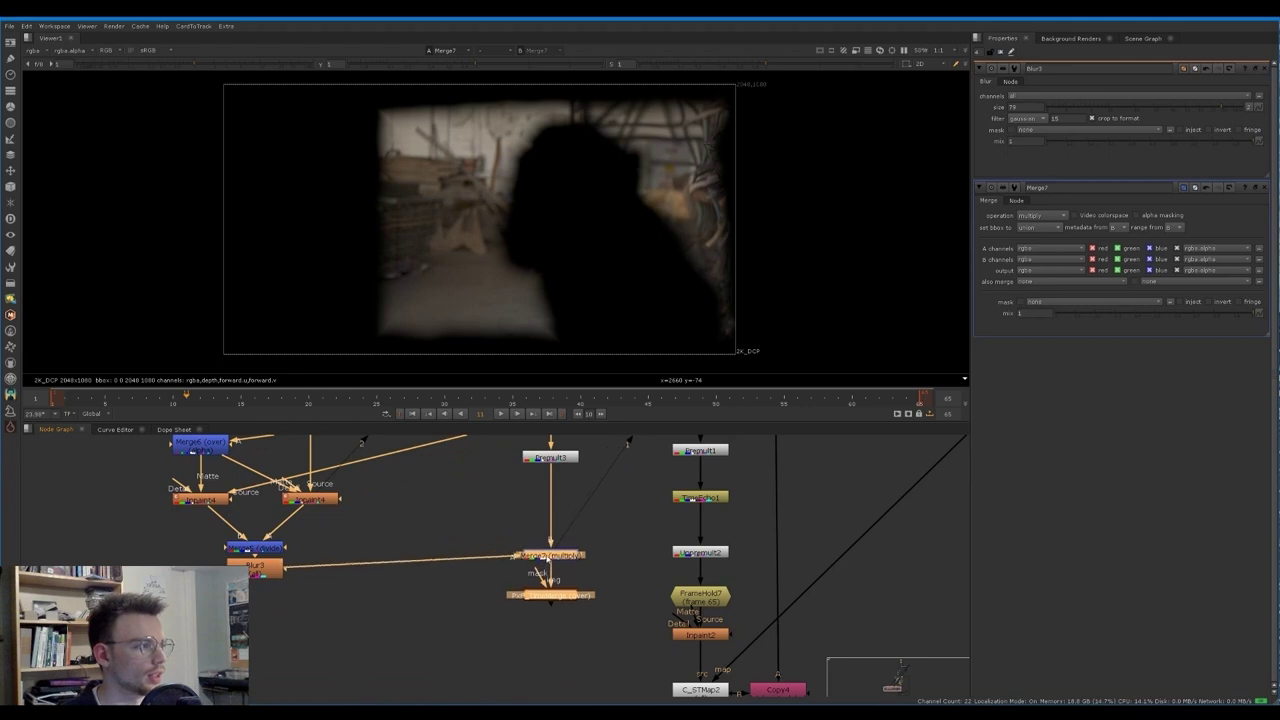
{"action": "left_click", "coordinate": [612, 588]}
{"action": "double_click", "coordinate": [531, 596]}
{"action": "key", "text": "1"}
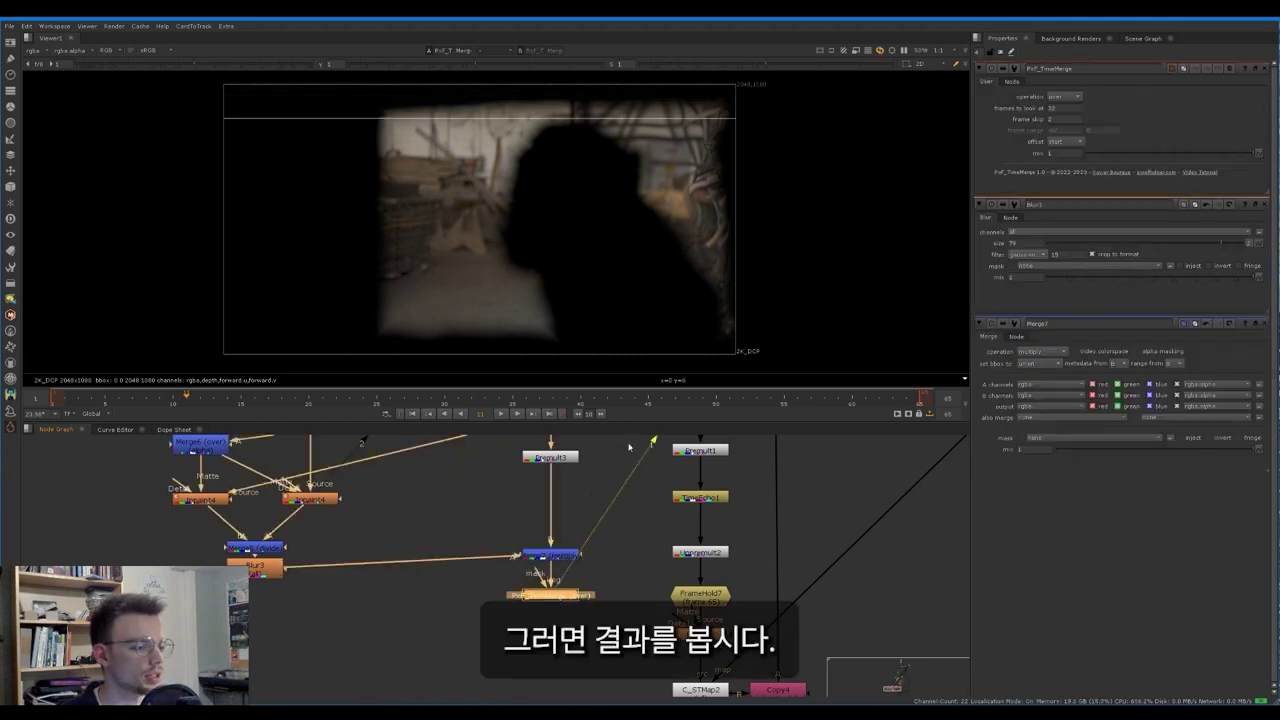
Step: Exclude alpha from the multiply Merge's output, and compare the last frame with and without the brightness correction
{"action": "double_click", "coordinate": [555, 557]}
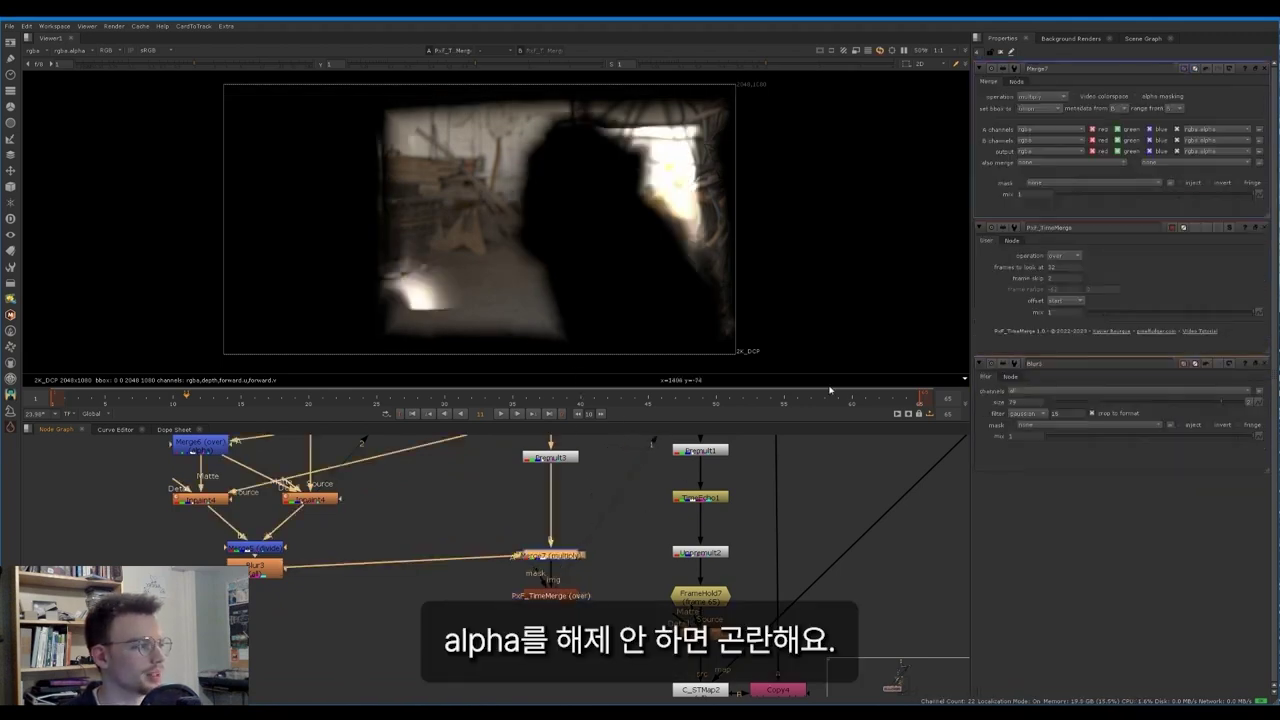
{"action": "left_click", "coordinate": [1177, 151]}
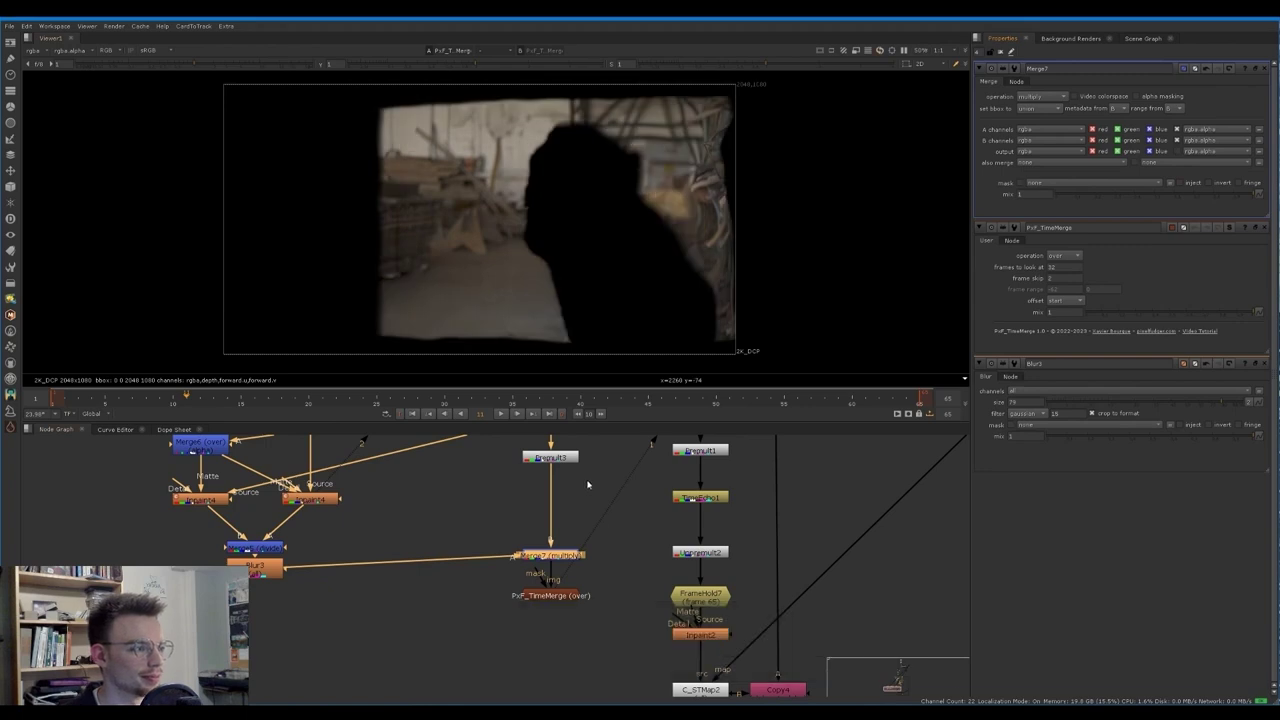
{"action": "key", "text": "End"}
{"action": "middle_click_drag", "start_coordinate": [445, 522], "coordinate": [426, 562]}
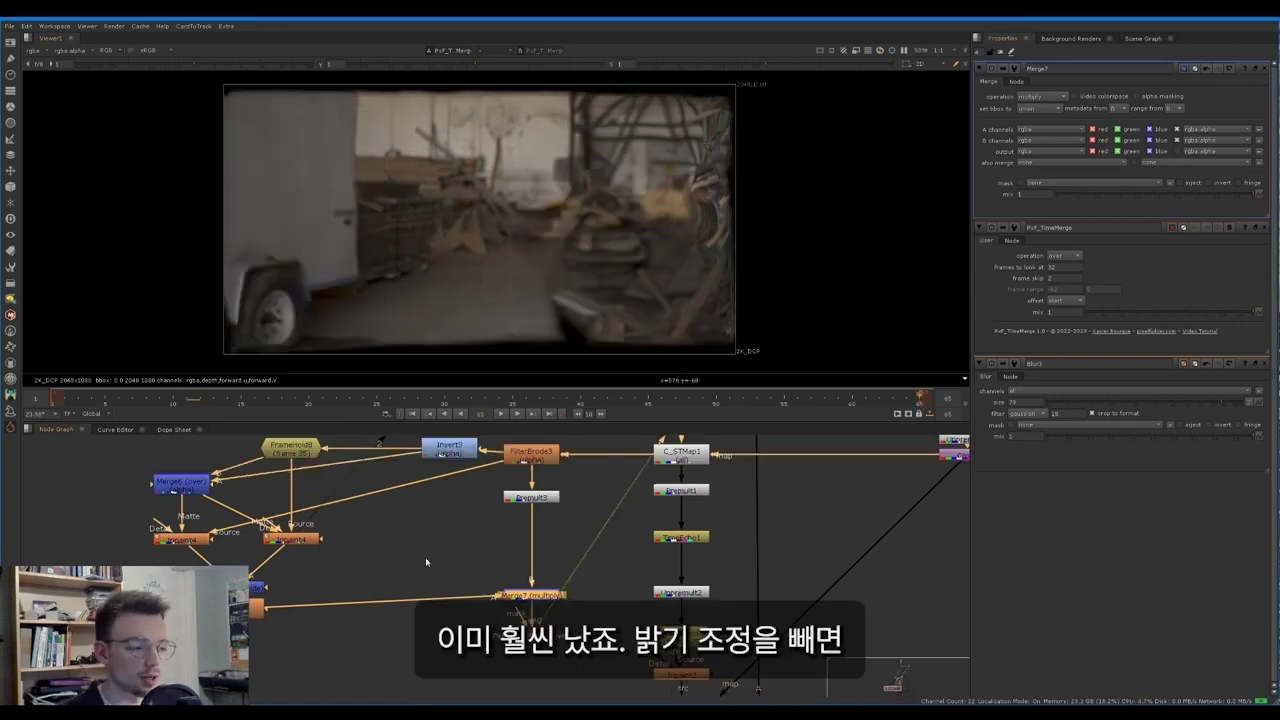
{"action": "key", "text": "d"}
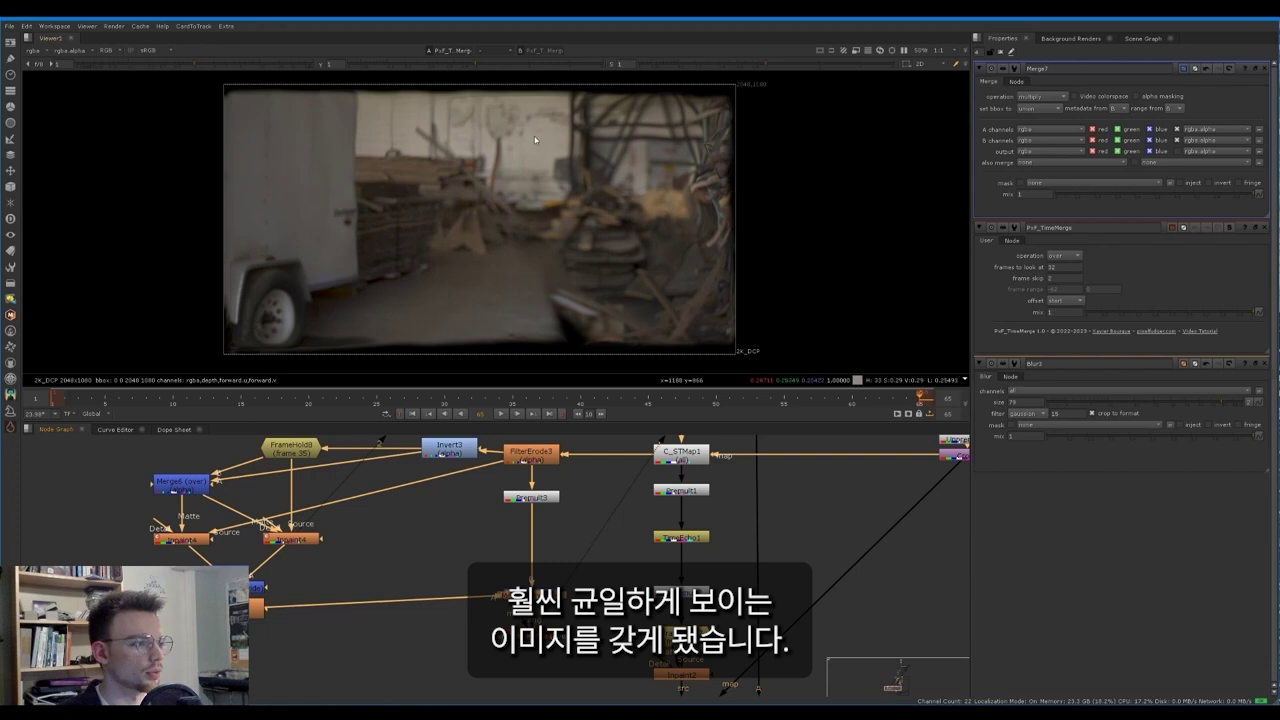
{"action": "middle_click_drag", "start_coordinate": [541, 583], "coordinate": [537, 528]}
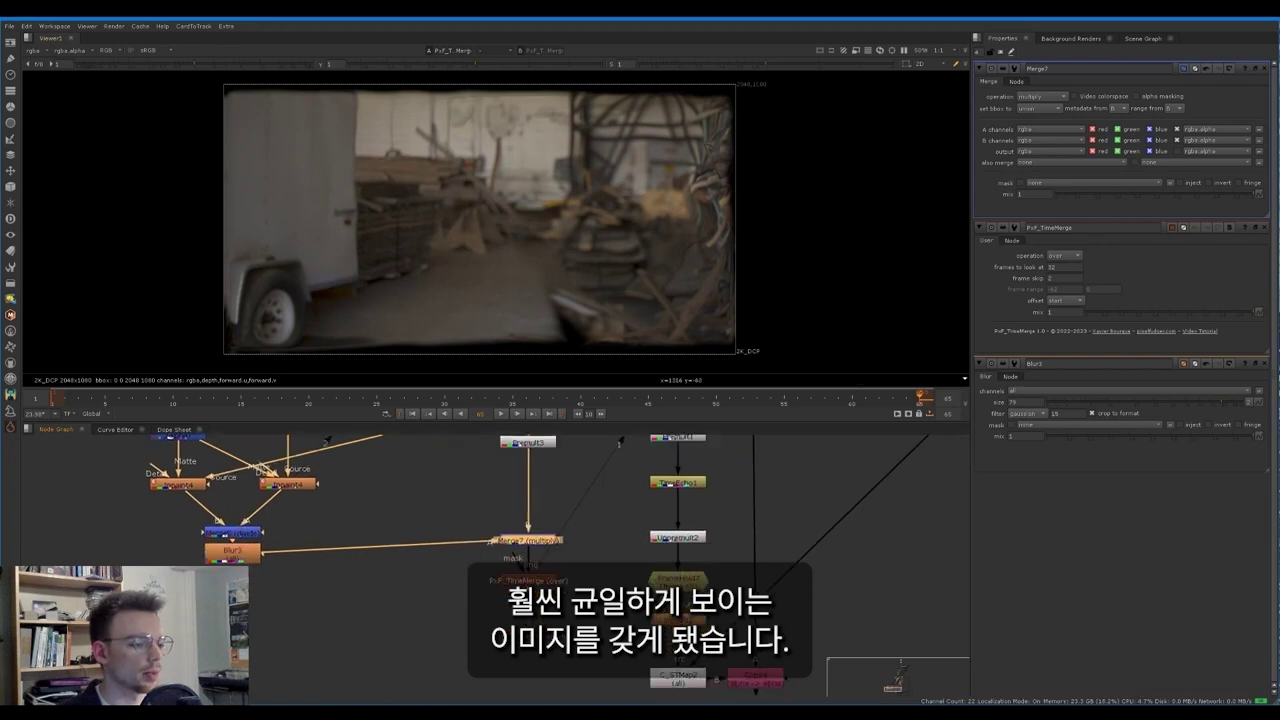
Step: Add an Unpremult node after PxF_TimeMerge and inspect its result for holes
{"action": "left_click", "coordinate": [530, 582]}
{"action": "key", "text": "Tab"}
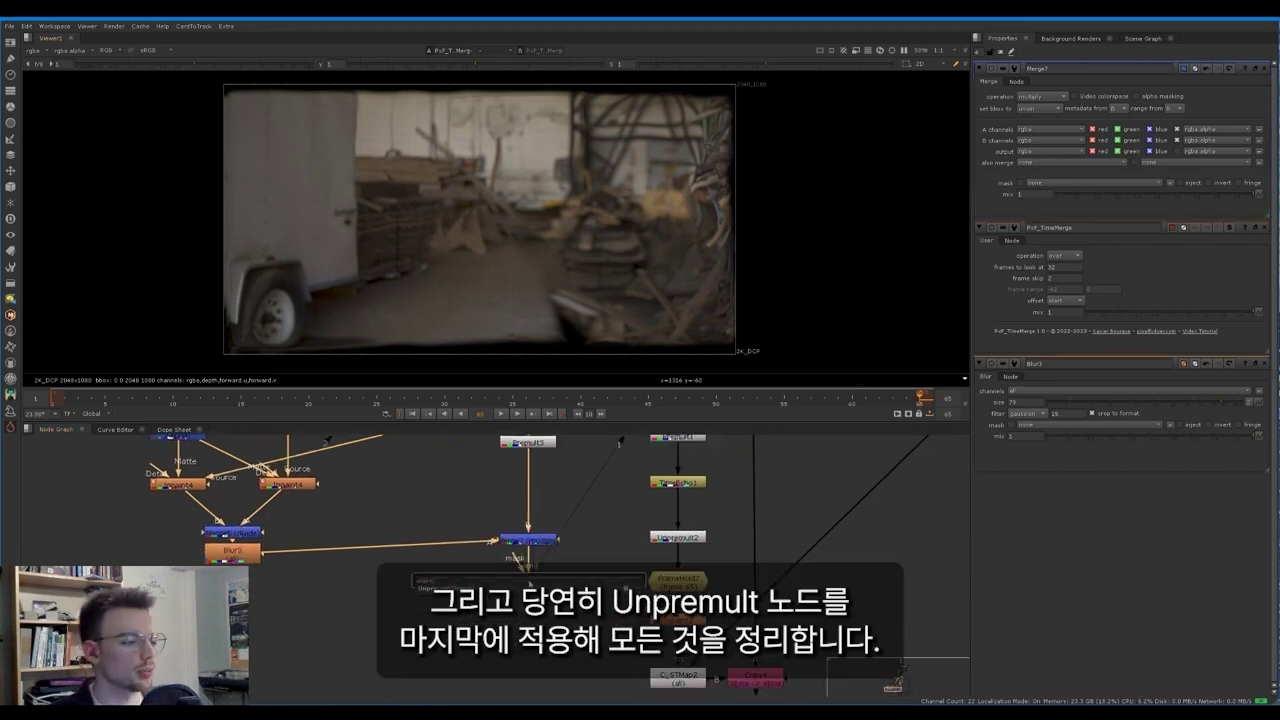
{"action": "key", "text": "Return"}
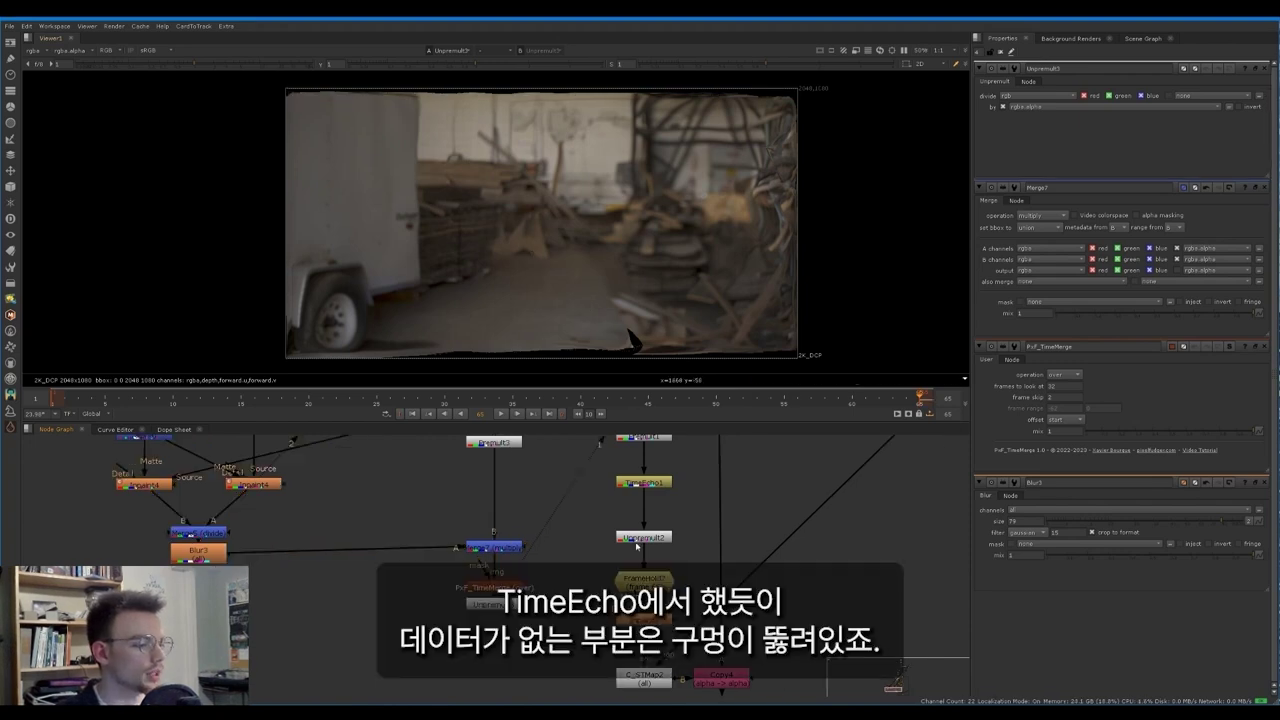
{"action": "middle_click_drag", "start_coordinate": [636, 545], "coordinate": [594, 591]}
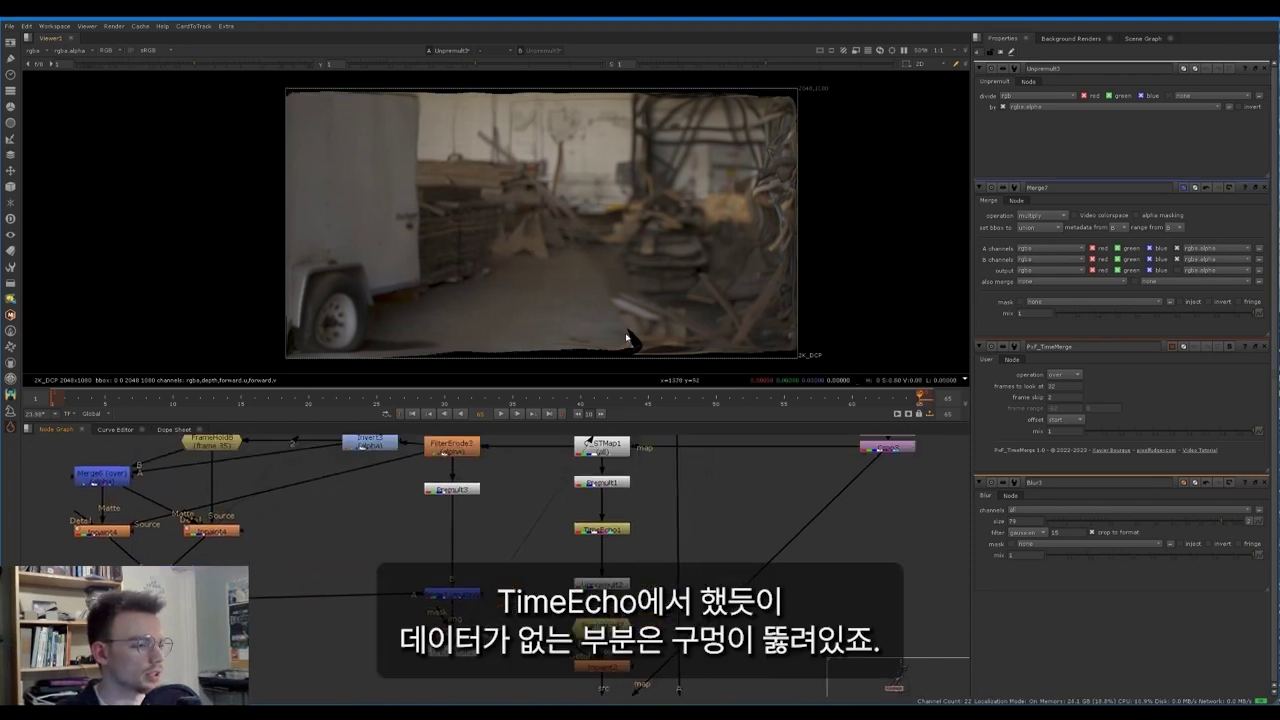
{"action": "scroll", "coordinate": [600, 310], "scroll_direction": "up", "scroll_amount": 2}
{"action": "scroll", "coordinate": [583, 283], "scroll_direction": "down", "scroll_amount": 4}
{"action": "scroll", "coordinate": [600, 315], "scroll_direction": "up", "scroll_amount": 1}
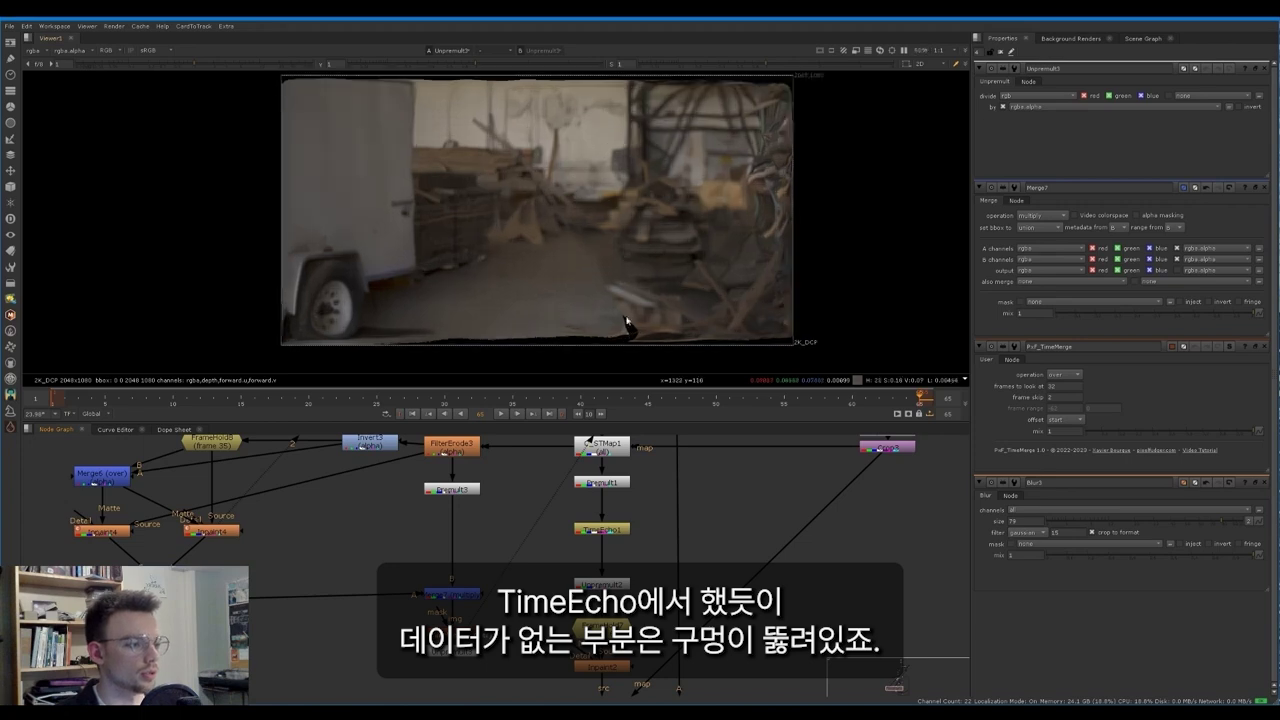
Step: Connect the FrameHold above the last Inpaint to the new Unpremult, and view the Inpaint's result
{"action": "middle_click_drag", "start_coordinate": [603, 606], "coordinate": [590, 549]}
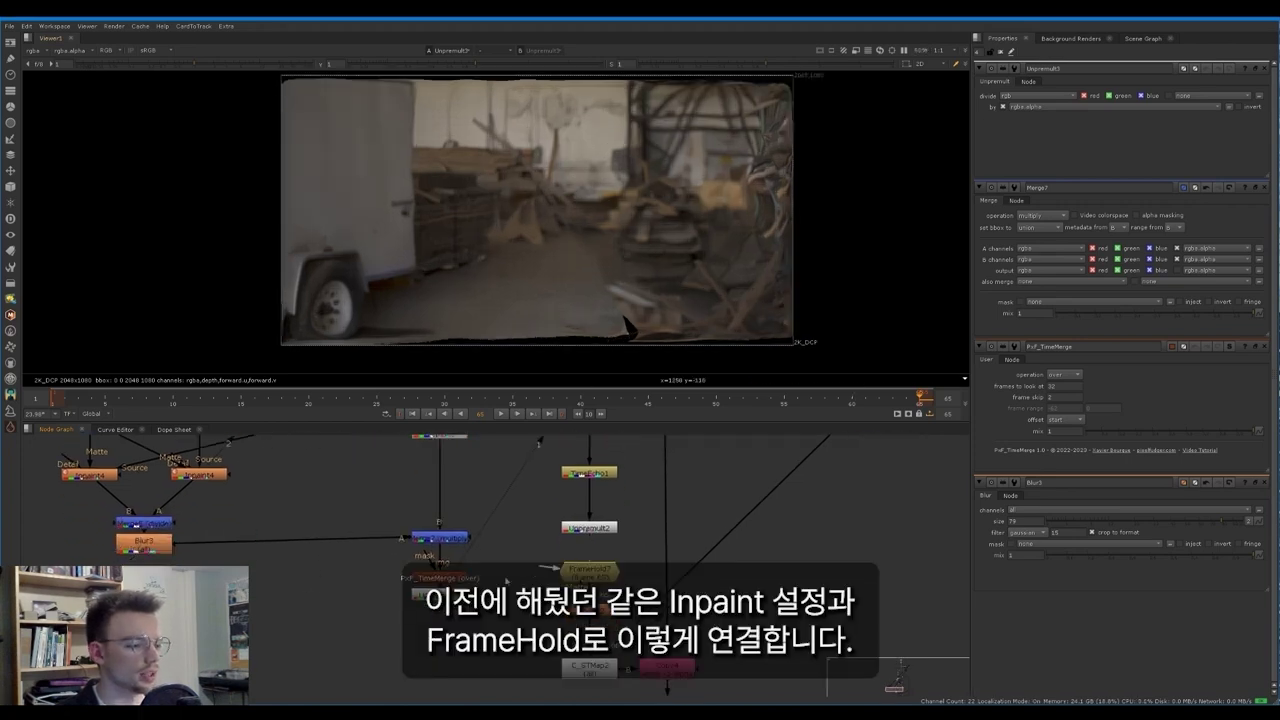
{"action": "left_click", "coordinate": [590, 576]}
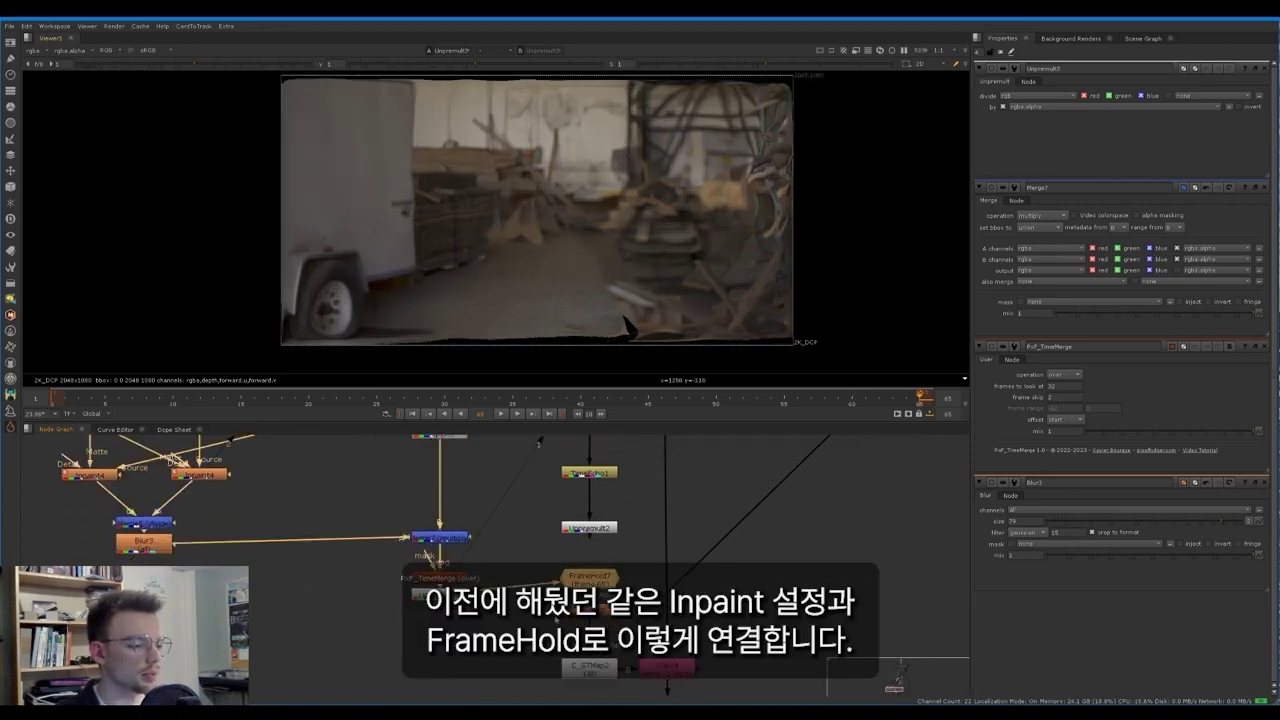
{"action": "left_click_drag", "start_coordinate": [521, 643], "coordinate": [649, 553]}
{"action": "left_click_drag", "start_coordinate": [603, 578], "coordinate": [603, 589]}
{"action": "left_click", "coordinate": [636, 605]}
{"action": "left_click", "coordinate": [588, 622]}
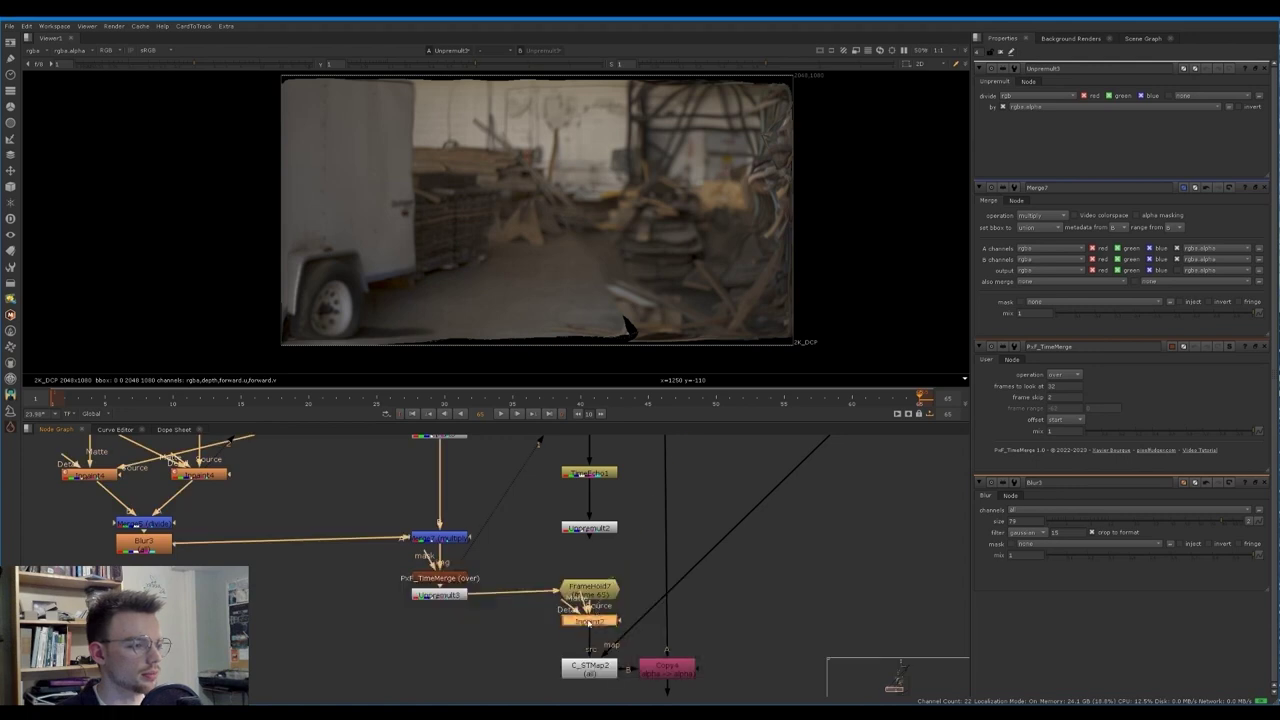
{"action": "key", "text": "1"}
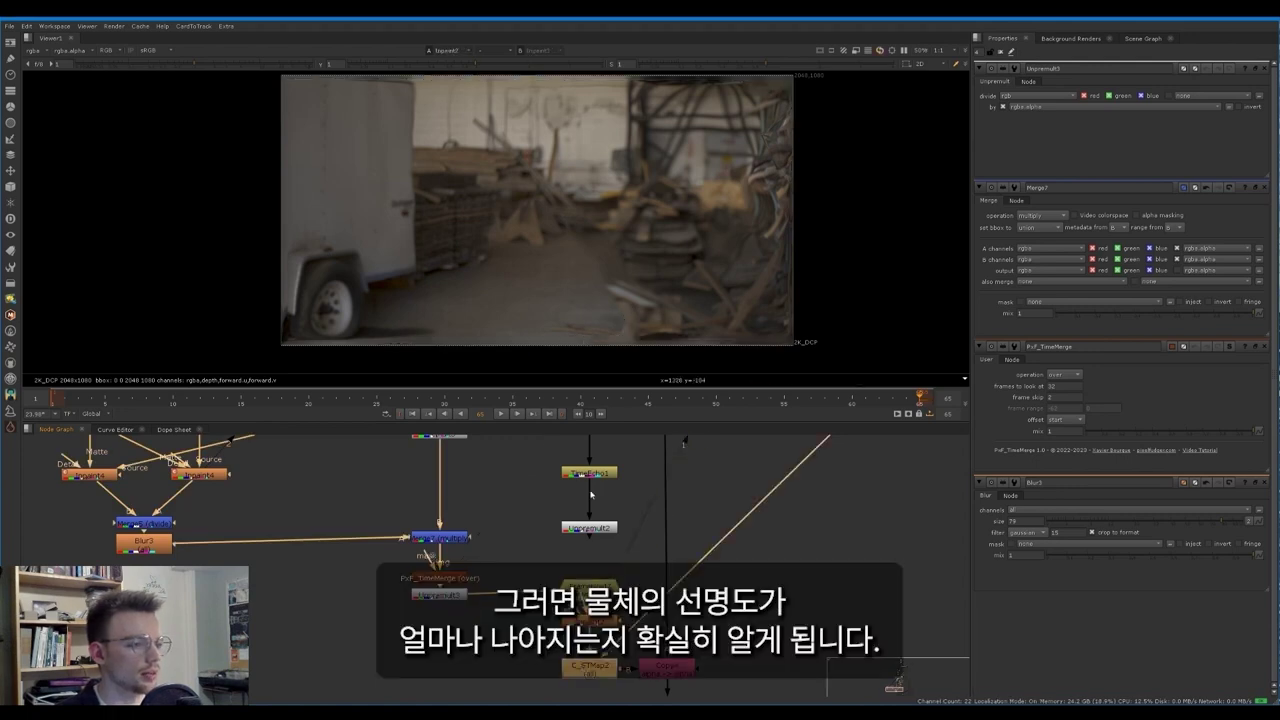
Step: Play the C_STMap2 result and inspect the final Merge output around the separated area of the background
{"action": "key", "text": "1"}
{"action": "key", "text": "l"}
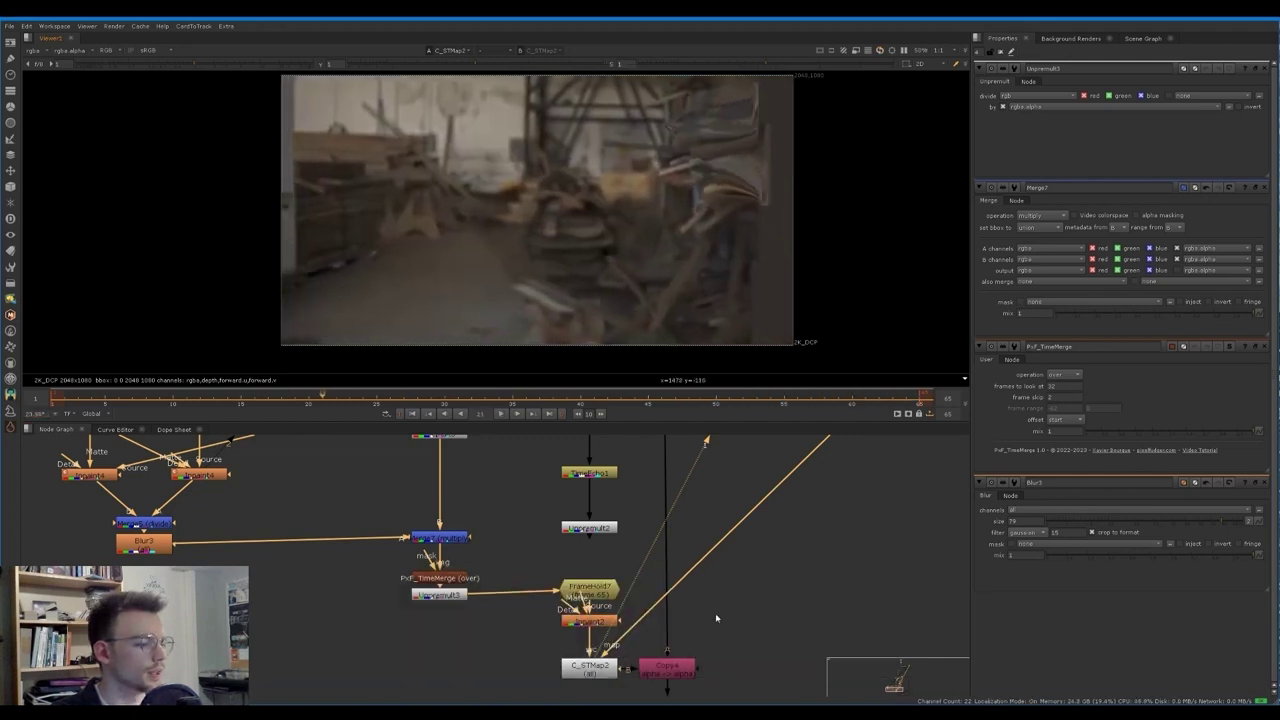
{"action": "scroll", "coordinate": [716, 618], "scroll_direction": "down", "scroll_amount": 3}
{"action": "middle_click_drag", "start_coordinate": [732, 665], "coordinate": [405, 461]}
{"action": "left_click", "coordinate": [713, 560]}
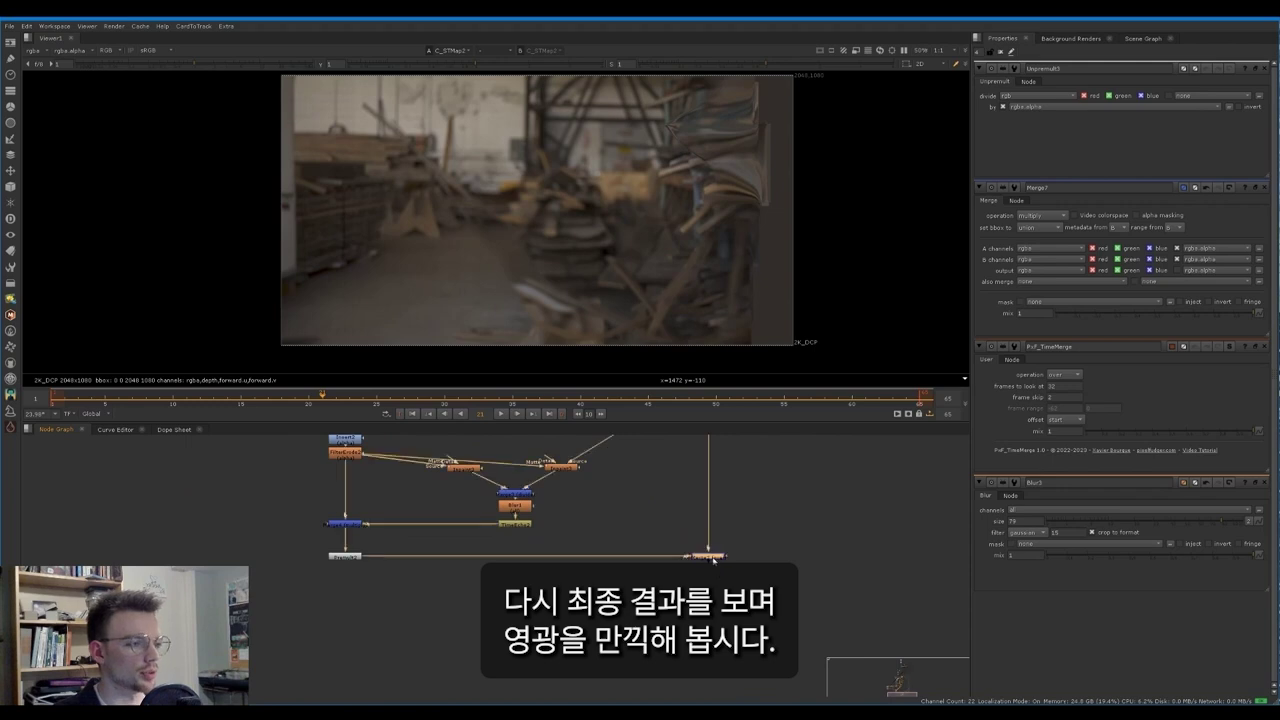
{"action": "key", "text": "1"}
{"action": "middle_click_drag", "start_coordinate": [522, 468], "coordinate": [746, 655]}
{"action": "middle_click_drag", "start_coordinate": [479, 492], "coordinate": [573, 554]}
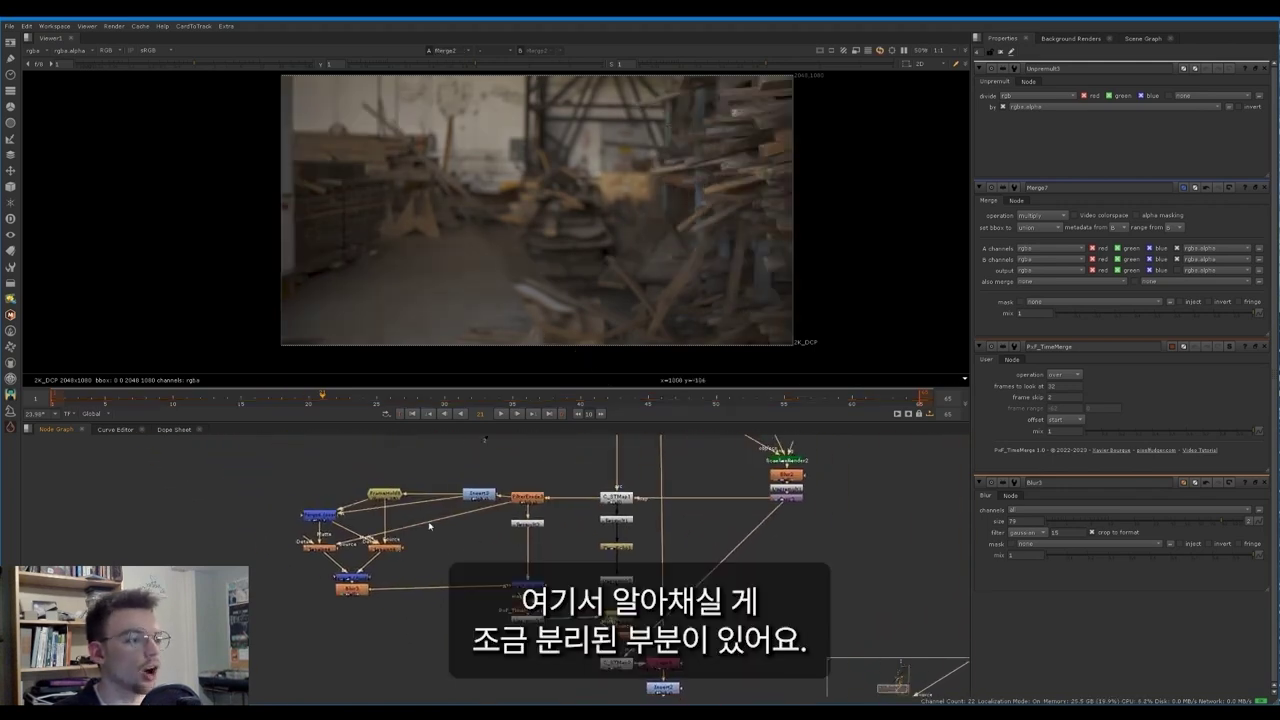
{"action": "scroll", "coordinate": [463, 266], "scroll_direction": "up", "scroll_amount": 3}
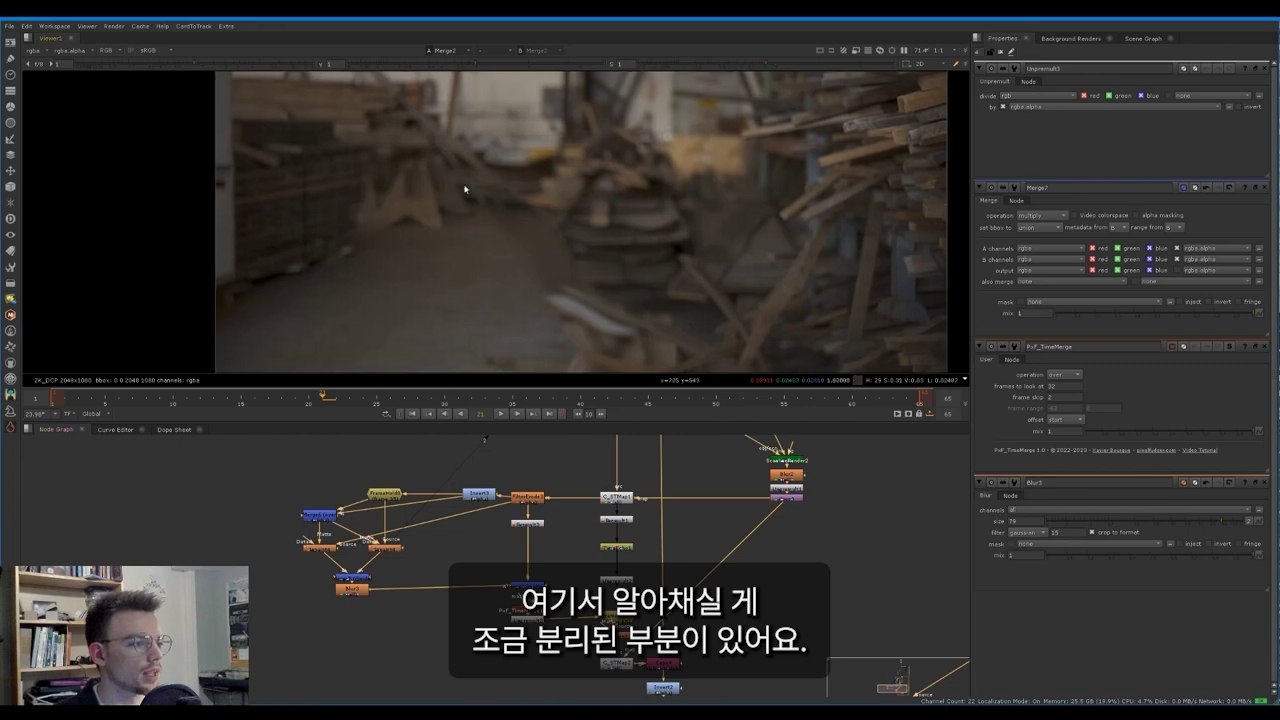
Step: View the held background frame and compare it with the FilterErode disabled and enabled
{"action": "left_click", "coordinate": [529, 498]}
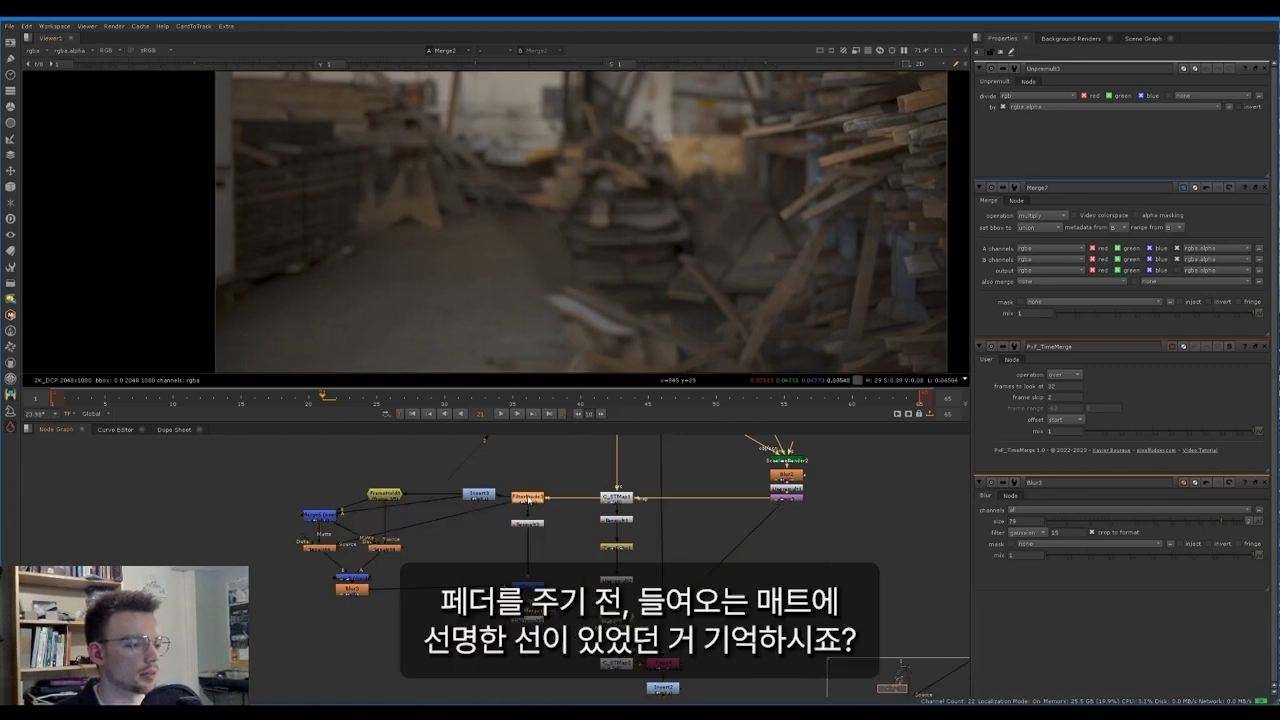
{"action": "left_click", "coordinate": [529, 587]}
{"action": "key", "text": "1"}
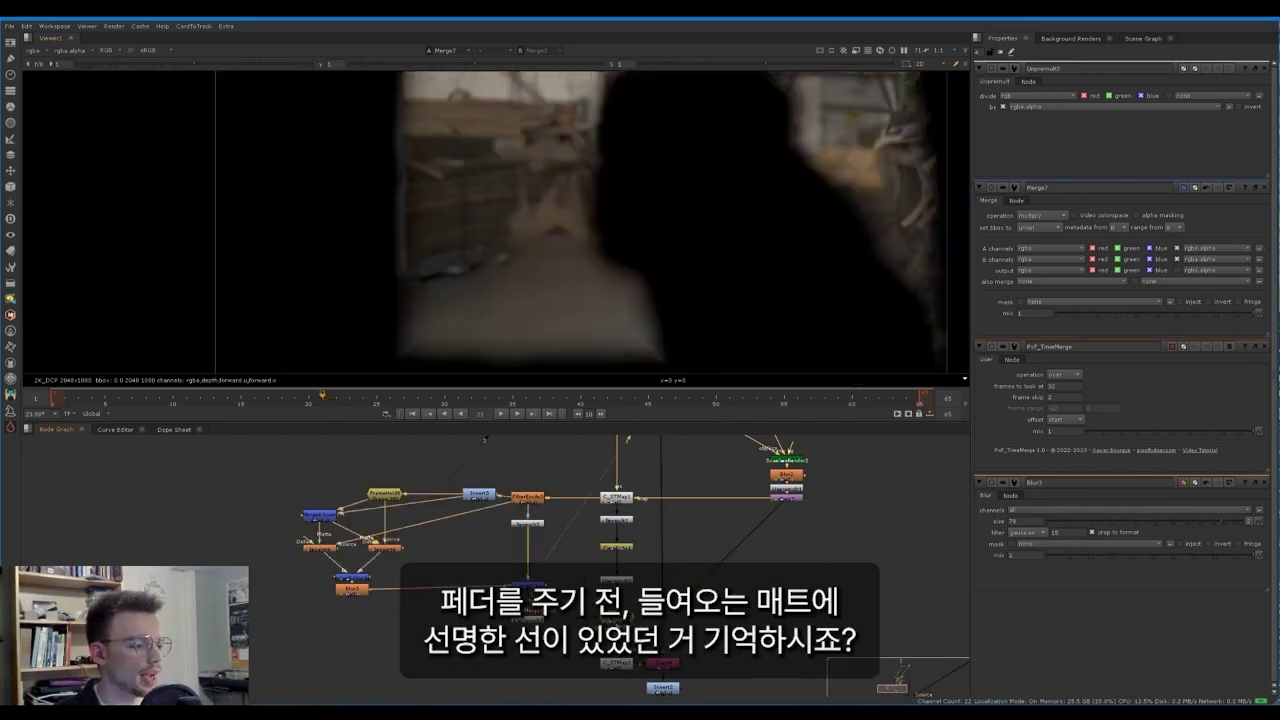
{"action": "left_click", "coordinate": [617, 620]}
{"action": "key", "text": "1"}
{"action": "left_click", "coordinate": [528, 498]}
{"action": "key", "text": "d"}
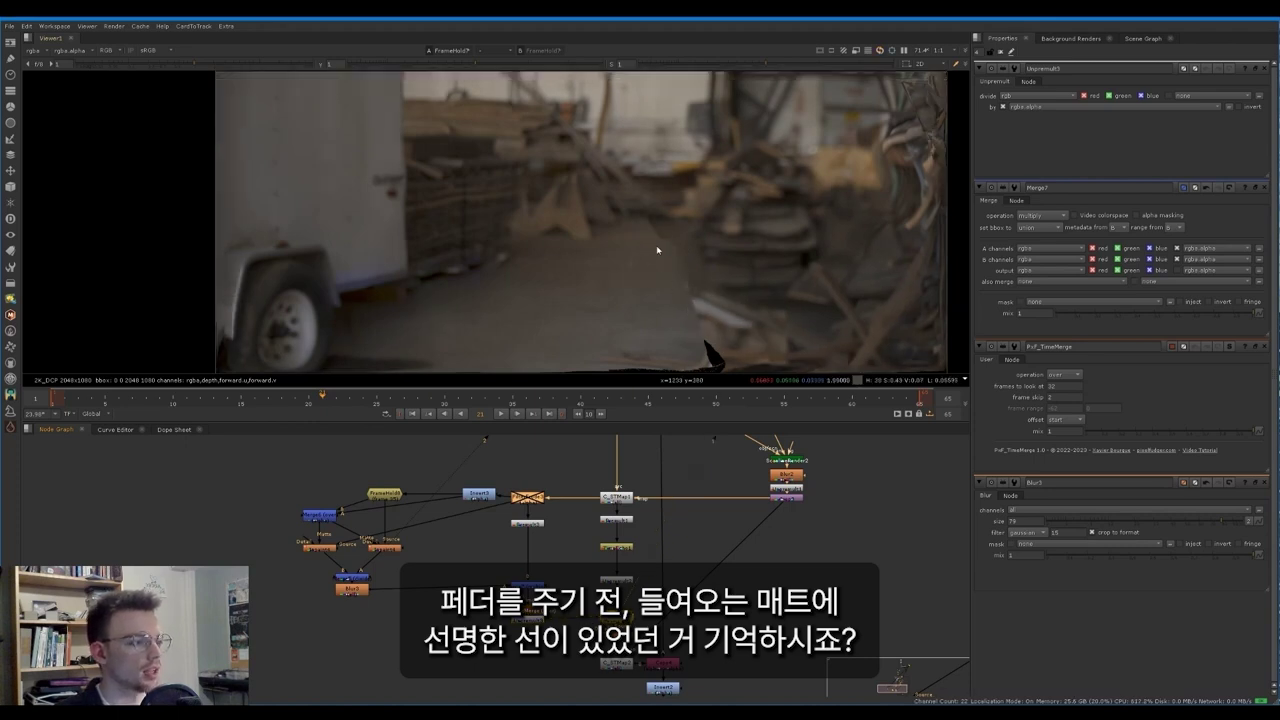
{"action": "key", "text": "d"}
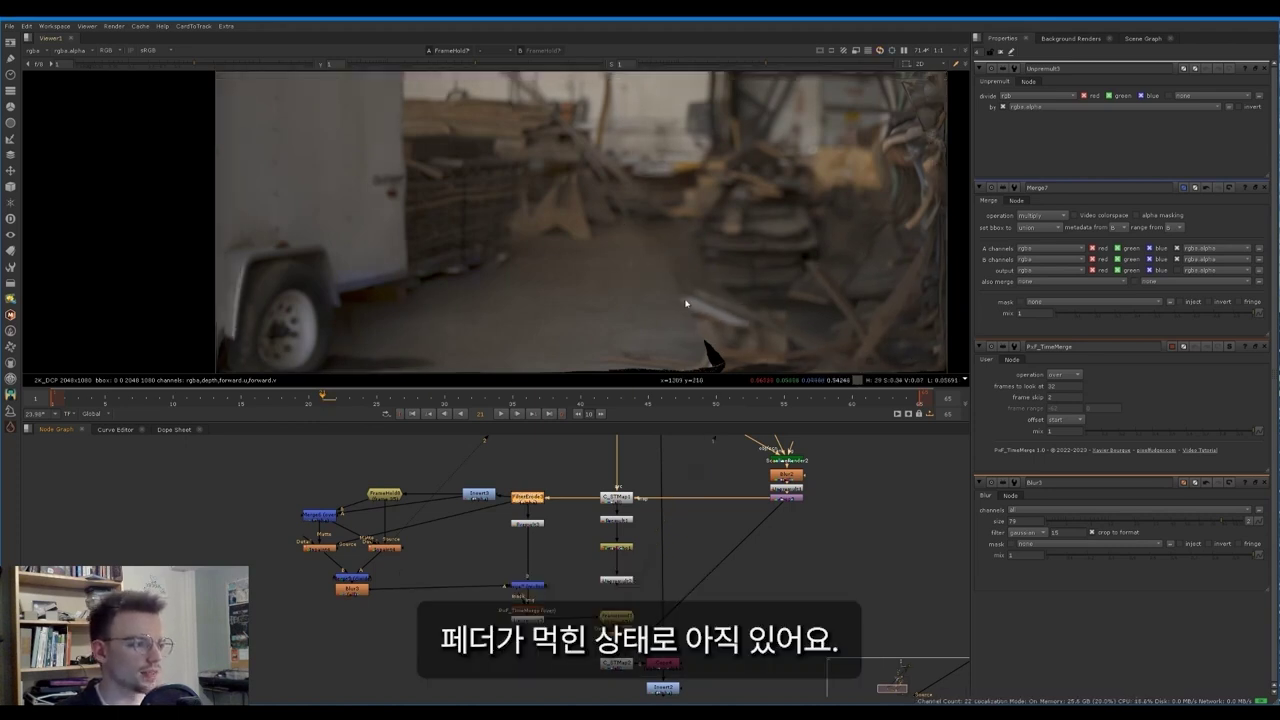
Step: Set the Smoothness of the Inpaint fed by the frame 35 FrameHold to 1, and inspect the area under the trailer
{"action": "double_click", "coordinate": [397, 550]}
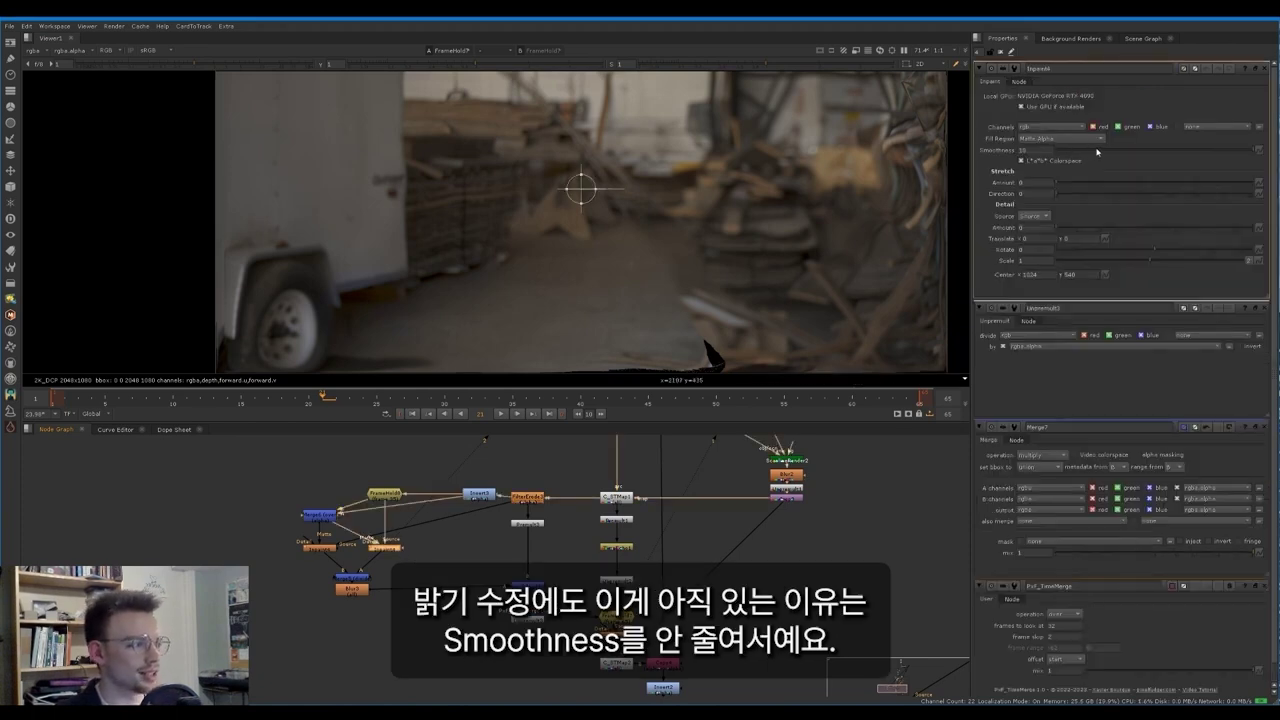
{"action": "mouse_move", "coordinate": [1097, 151]}
{"action": "left_click_drag", "start_coordinate": [1097, 152], "coordinate": [1050, 152]}
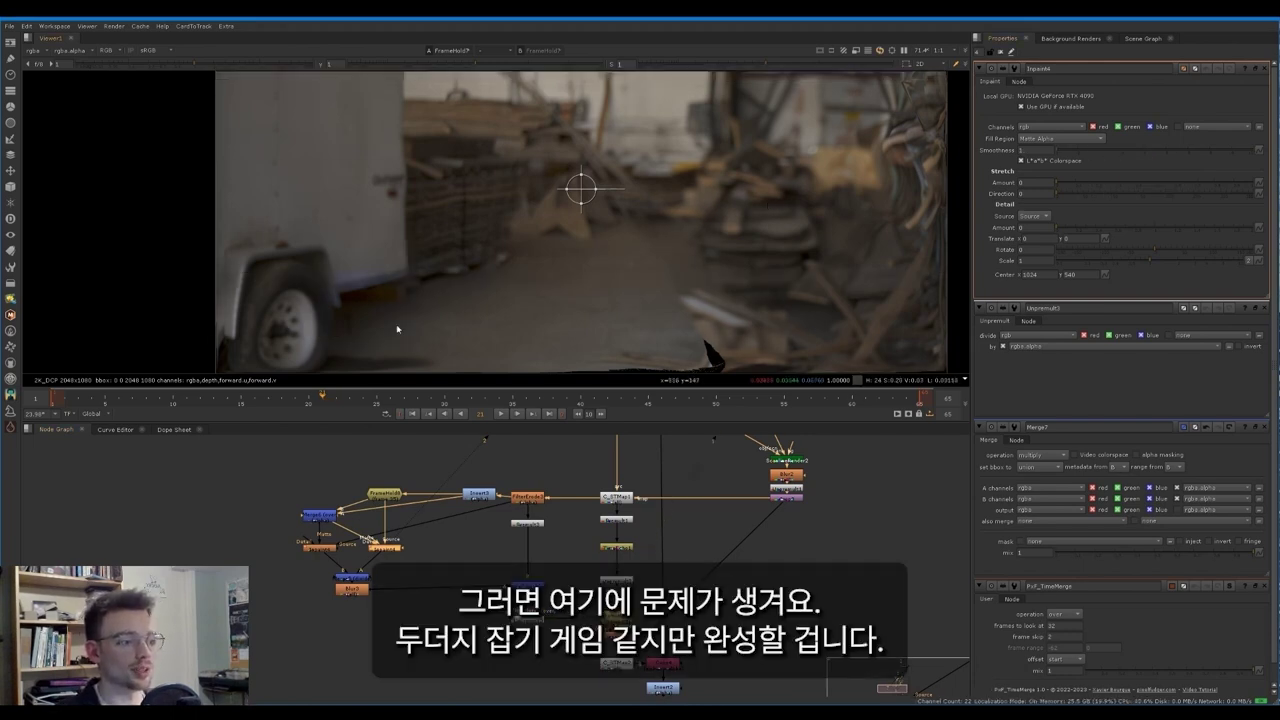
{"action": "scroll", "coordinate": [342, 307], "scroll_direction": "up", "scroll_amount": 3}
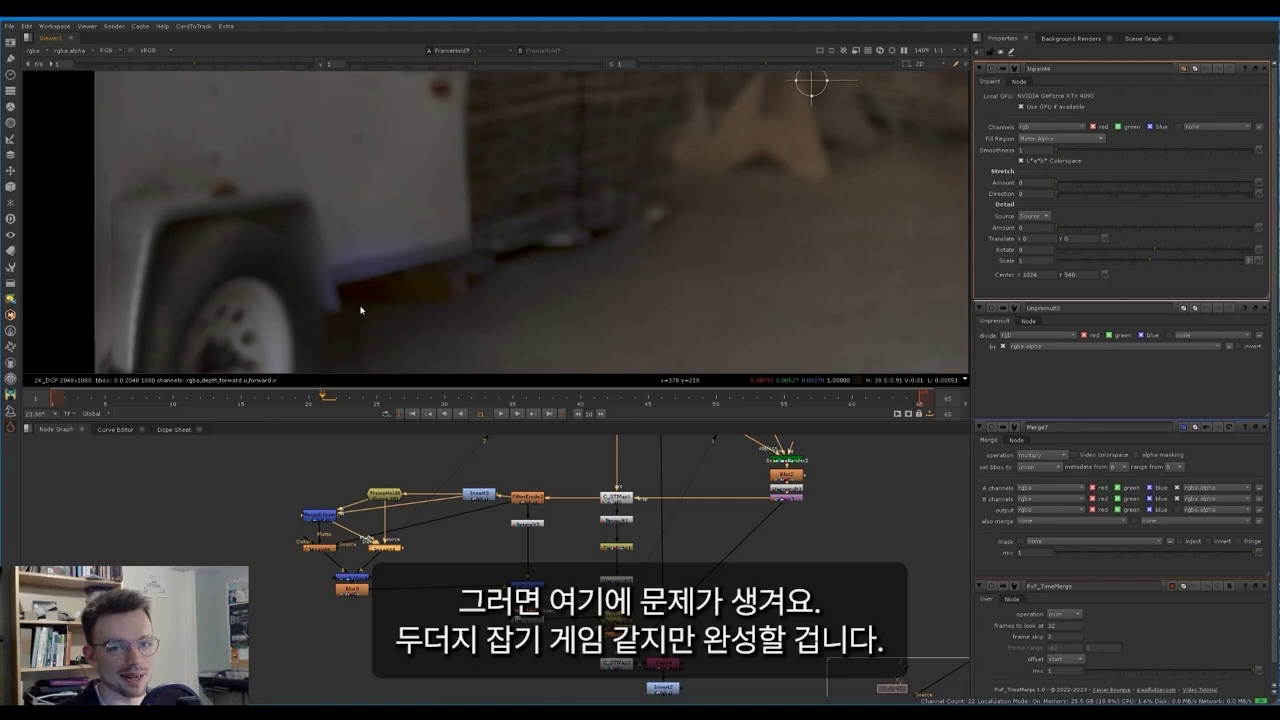
{"action": "middle_click_drag", "start_coordinate": [457, 311], "coordinate": [413, 292]}
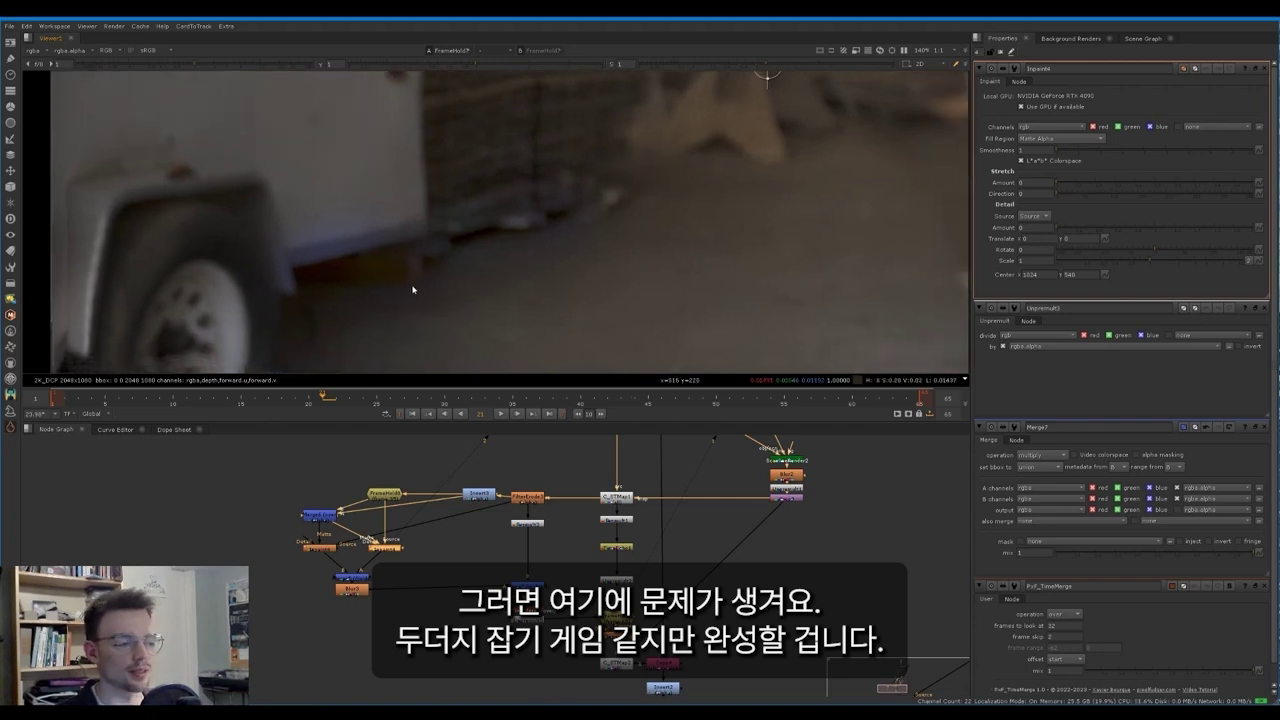
{"action": "left_click_drag", "start_coordinate": [377, 272], "coordinate": [451, 314]}
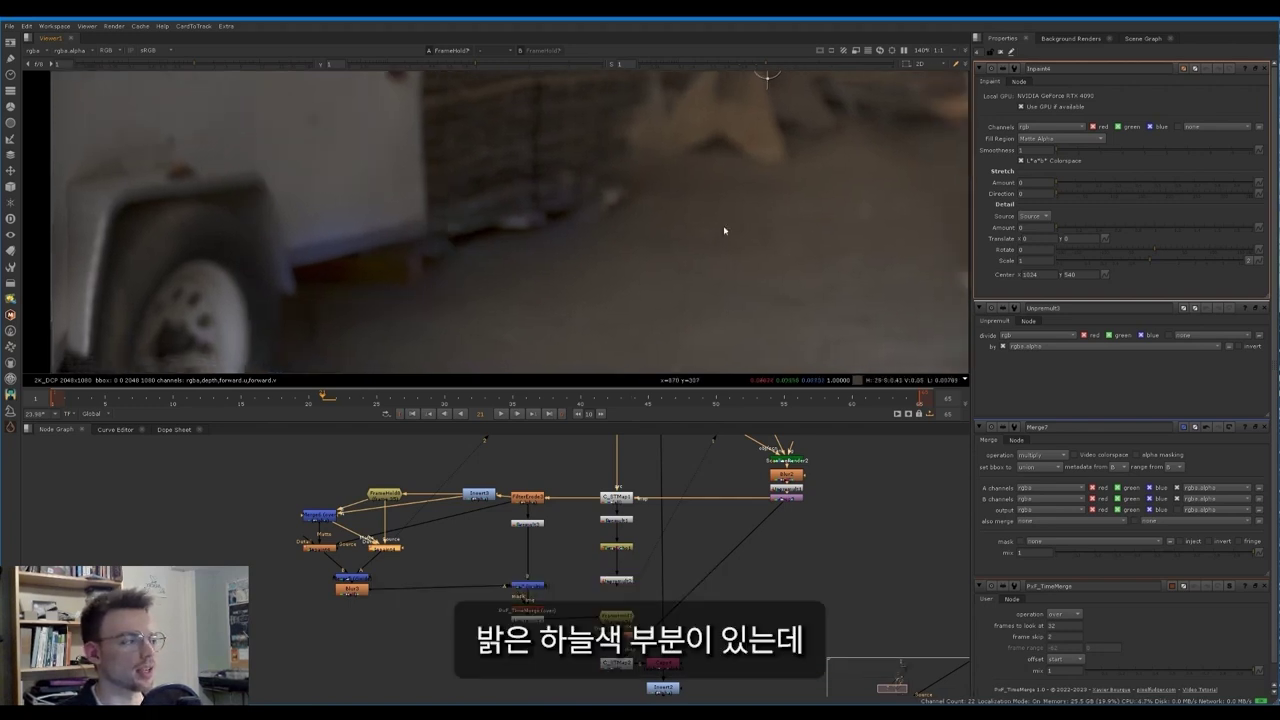
Step: Close all node properties, view the divide Merge, and lower the viewer gain to examine the colour artefacts around the trailer edge
{"action": "left_click", "coordinate": [1265, 69], "text": "ctrl"}
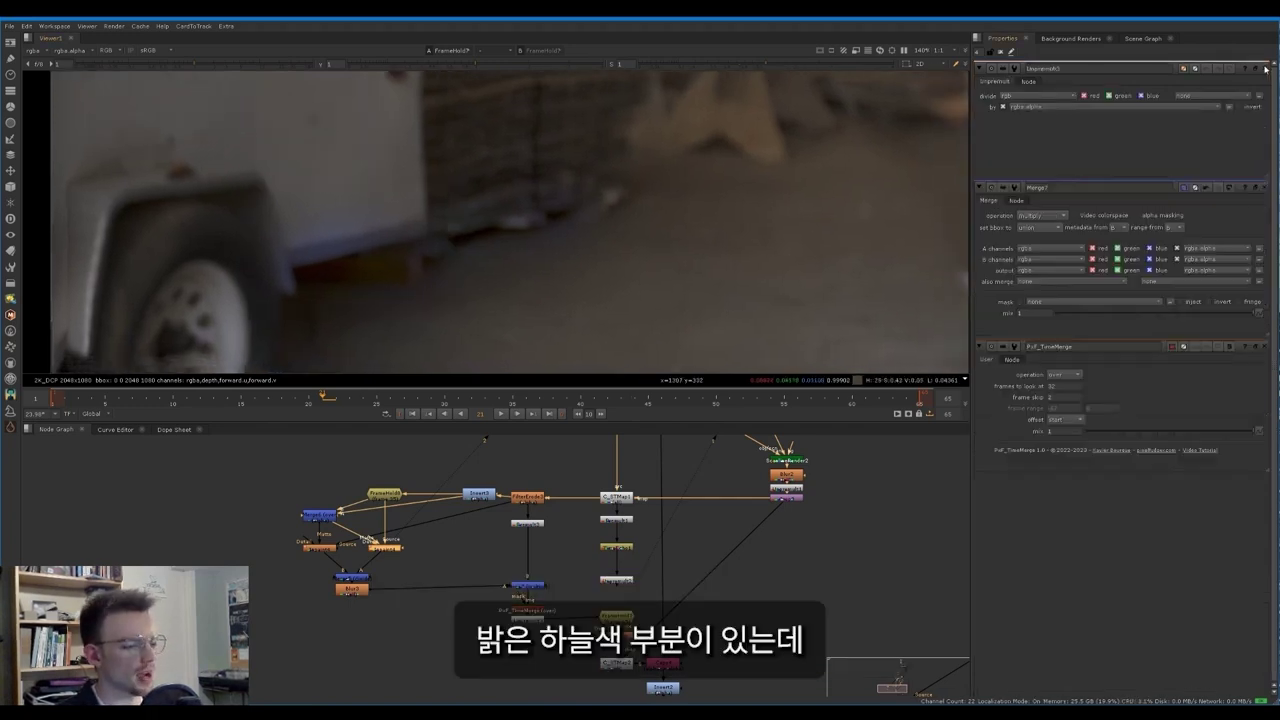
{"action": "left_click", "coordinate": [332, 548]}
{"action": "key", "text": "1"}
{"action": "left_click", "coordinate": [352, 577]}
{"action": "key", "text": "1"}
{"action": "scroll", "coordinate": [460, 242], "scroll_direction": "down", "scroll_amount": 3}
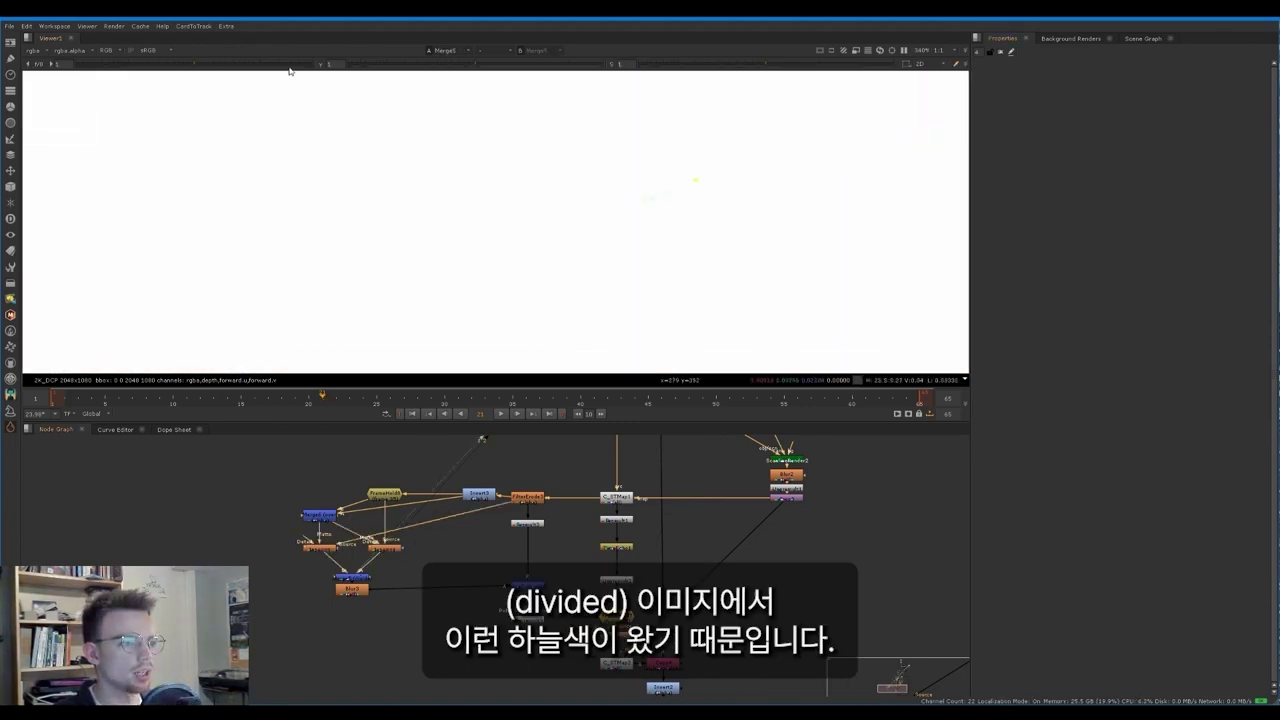
{"action": "left_click_drag", "start_coordinate": [192, 67], "coordinate": [157, 69]}
{"action": "scroll", "coordinate": [612, 218], "scroll_direction": "down", "scroll_amount": 3}
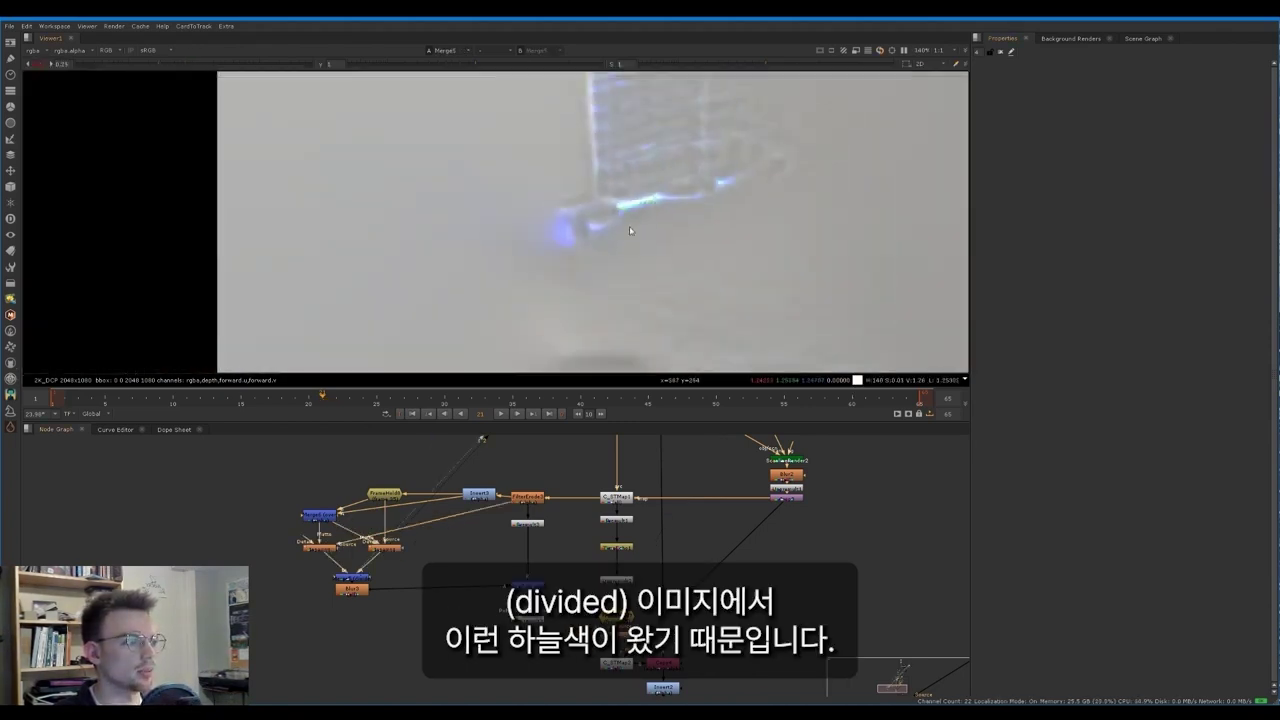
{"action": "middle_click_drag", "start_coordinate": [629, 226], "coordinate": [488, 227]}
{"action": "scroll", "coordinate": [543, 256], "scroll_direction": "down", "scroll_amount": 2}
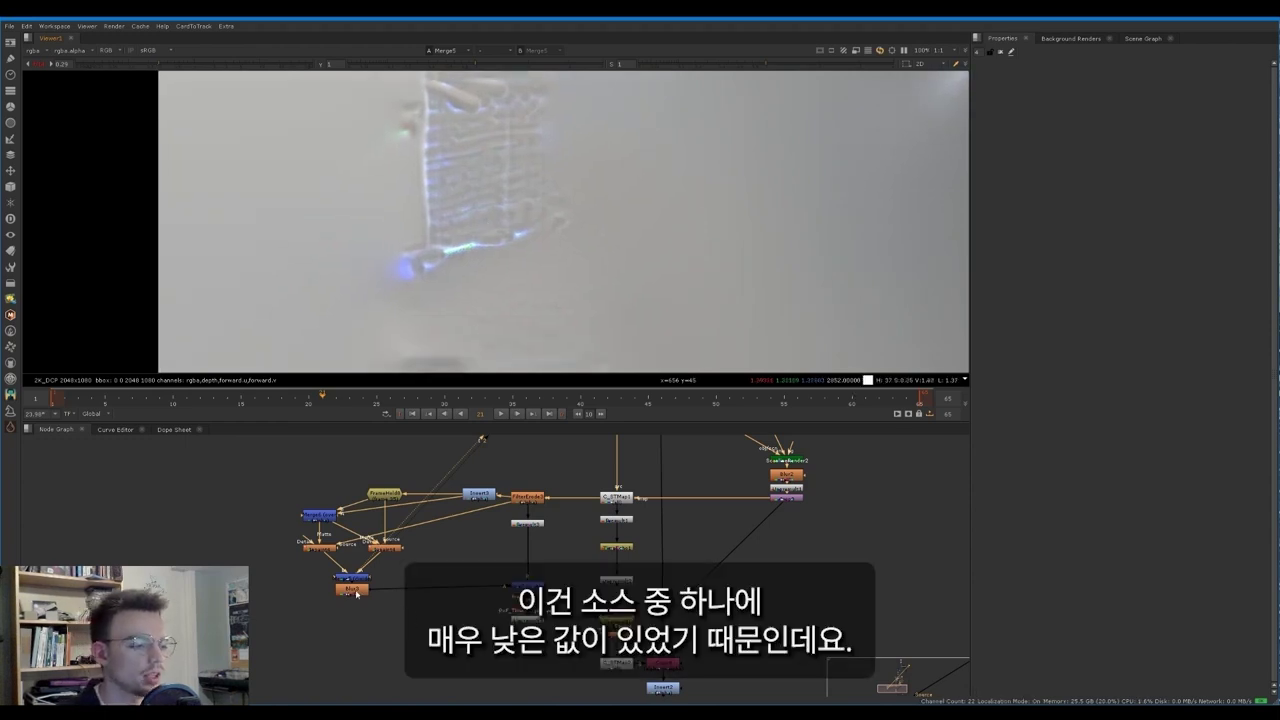
Step: Add a Grade below each of the two Inpaints as clones of one another, with lift set to 0.01
{"action": "scroll", "coordinate": [297, 557], "scroll_direction": "up", "scroll_amount": 2}
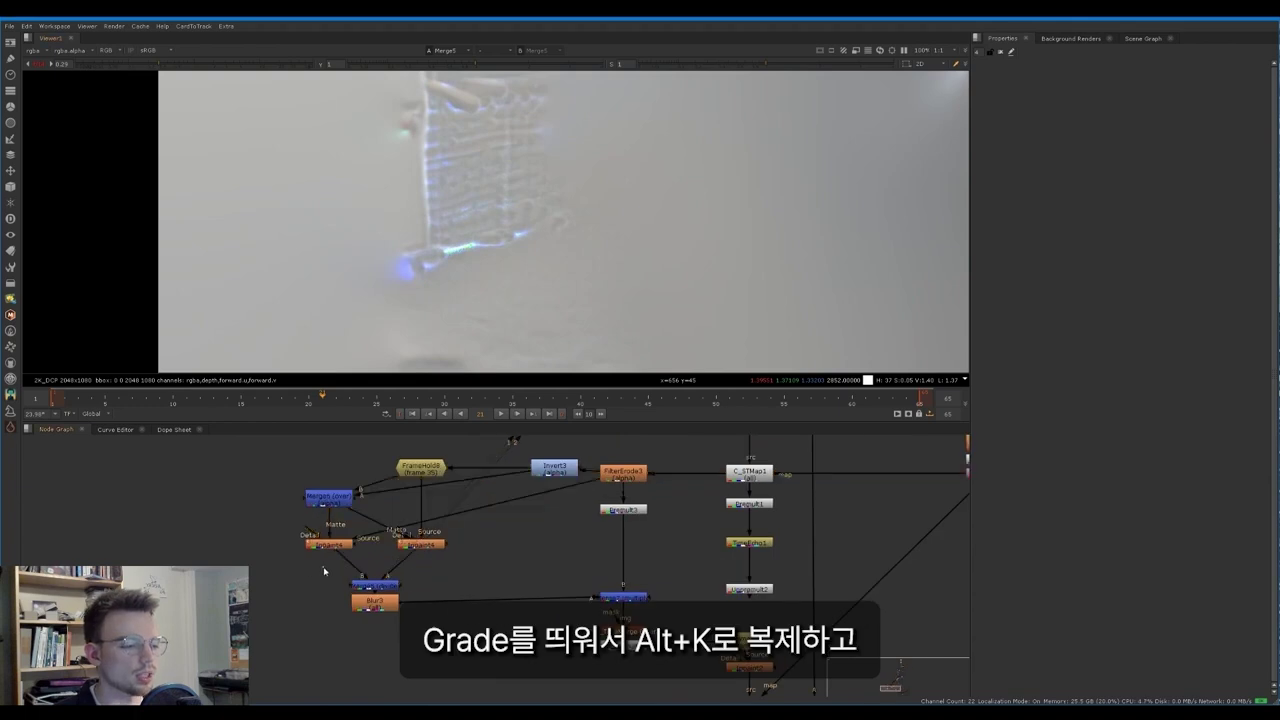
{"action": "key", "text": "g"}
{"action": "mouse_move", "coordinate": [348, 562]}
{"action": "left_mouse_down"}
{"action": "mouse_move", "coordinate": [323, 567]}
{"action": "mouse_move", "coordinate": [334, 567]}
{"action": "left_mouse_up"}
{"action": "key", "text": "alt+k"}
{"action": "left_click_drag", "start_coordinate": [424, 590], "coordinate": [430, 568]}
{"action": "double_click", "coordinate": [430, 568]}
{"action": "left_click", "coordinate": [1059, 129]}
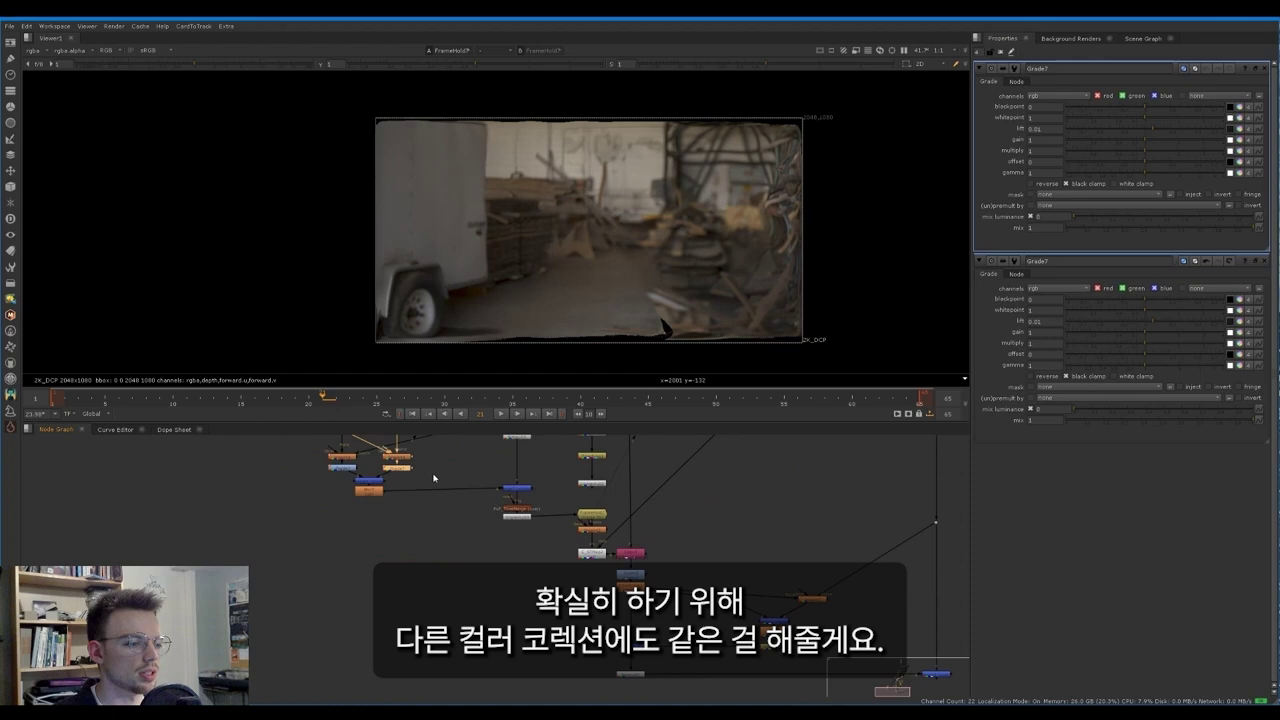
Step: Copy the cloned Grades below the Inpaints of the other colour-correction setup
{"action": "left_click_drag", "start_coordinate": [432, 474], "coordinate": [318, 462]}
{"action": "left_click", "coordinate": [749, 620]}
{"action": "key", "text": "ctrl+v"}
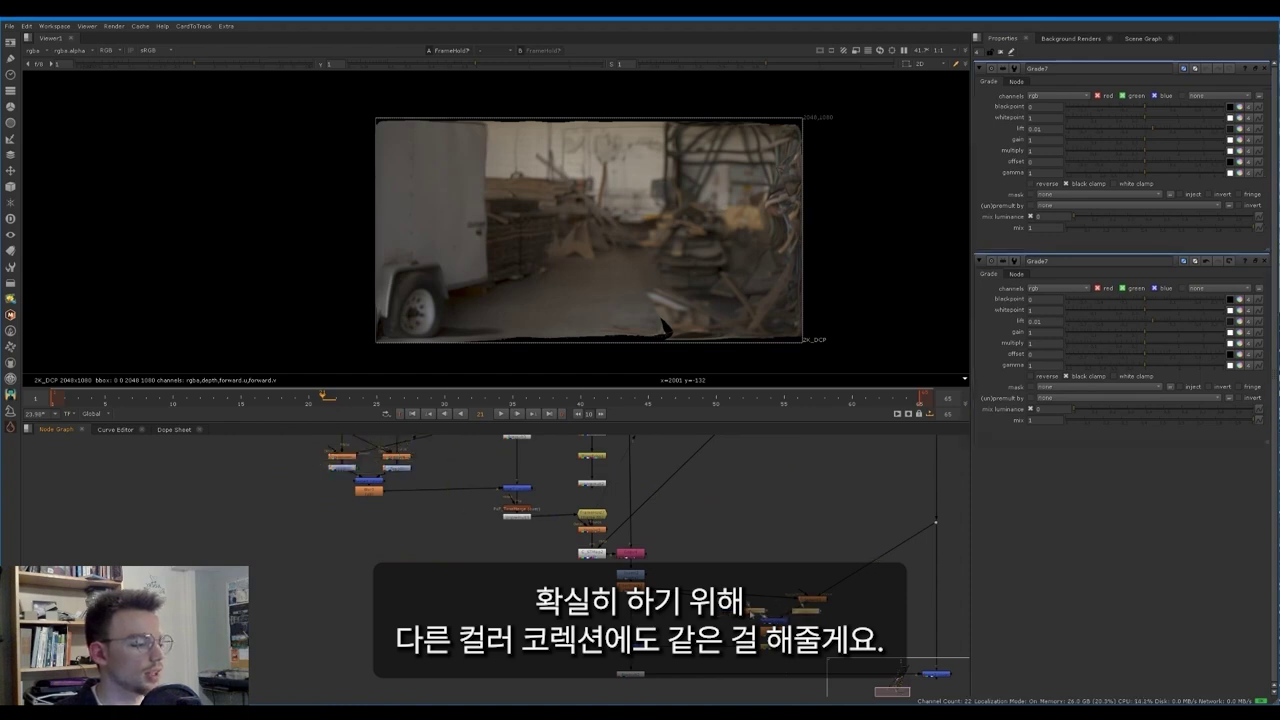
{"action": "left_click_drag", "start_coordinate": [750, 614], "coordinate": [803, 616]}
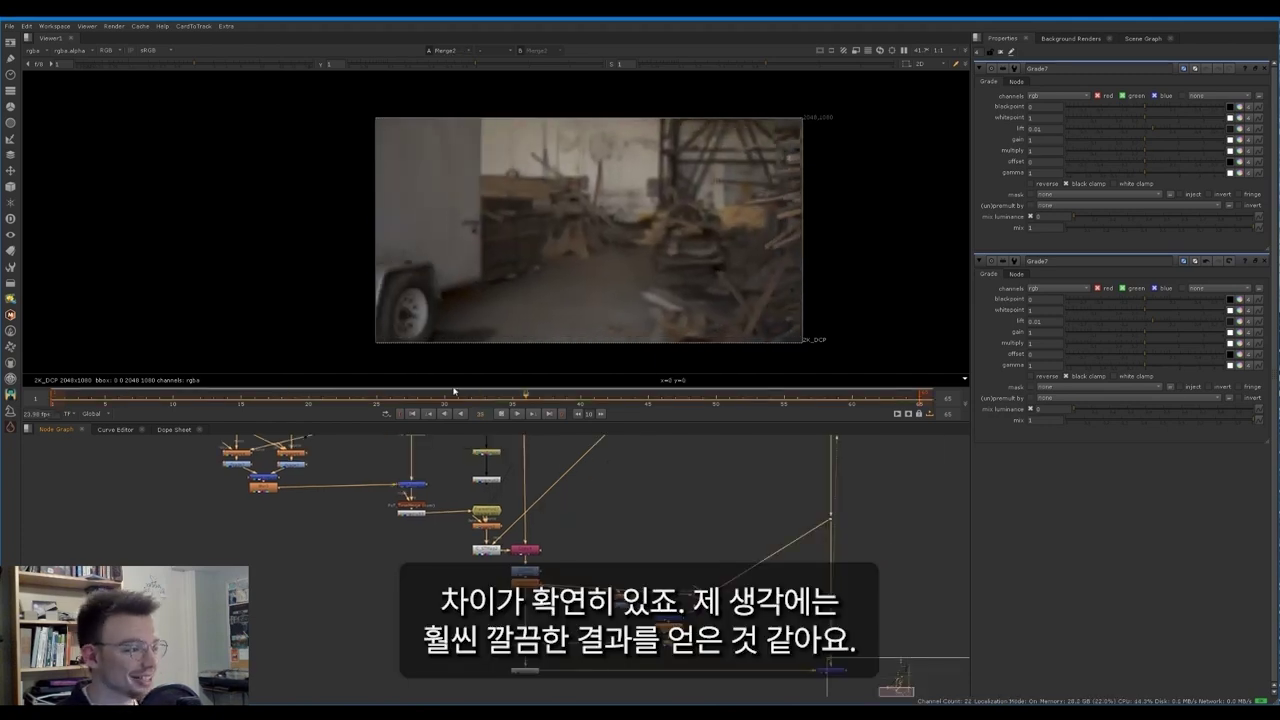
Step: Set the first frame of the FrameHold feeding the Inpaint pair to 15, and check the final result at the end of the shot
{"action": "middle_click_drag", "start_coordinate": [390, 475], "coordinate": [489, 556]}
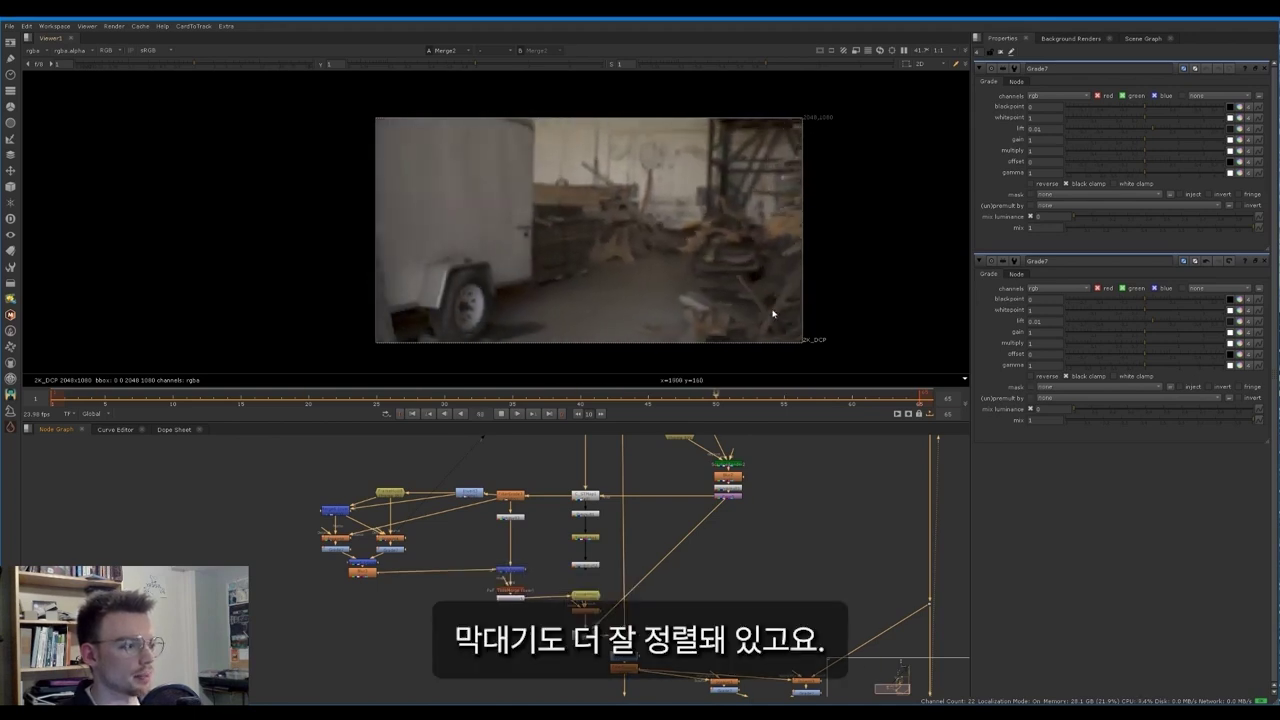
{"action": "middle_click_drag", "start_coordinate": [480, 515], "coordinate": [502, 542]}
{"action": "scroll", "coordinate": [569, 549], "scroll_direction": "up", "scroll_amount": 1}
{"action": "middle_click_drag", "start_coordinate": [614, 597], "coordinate": [606, 578]}
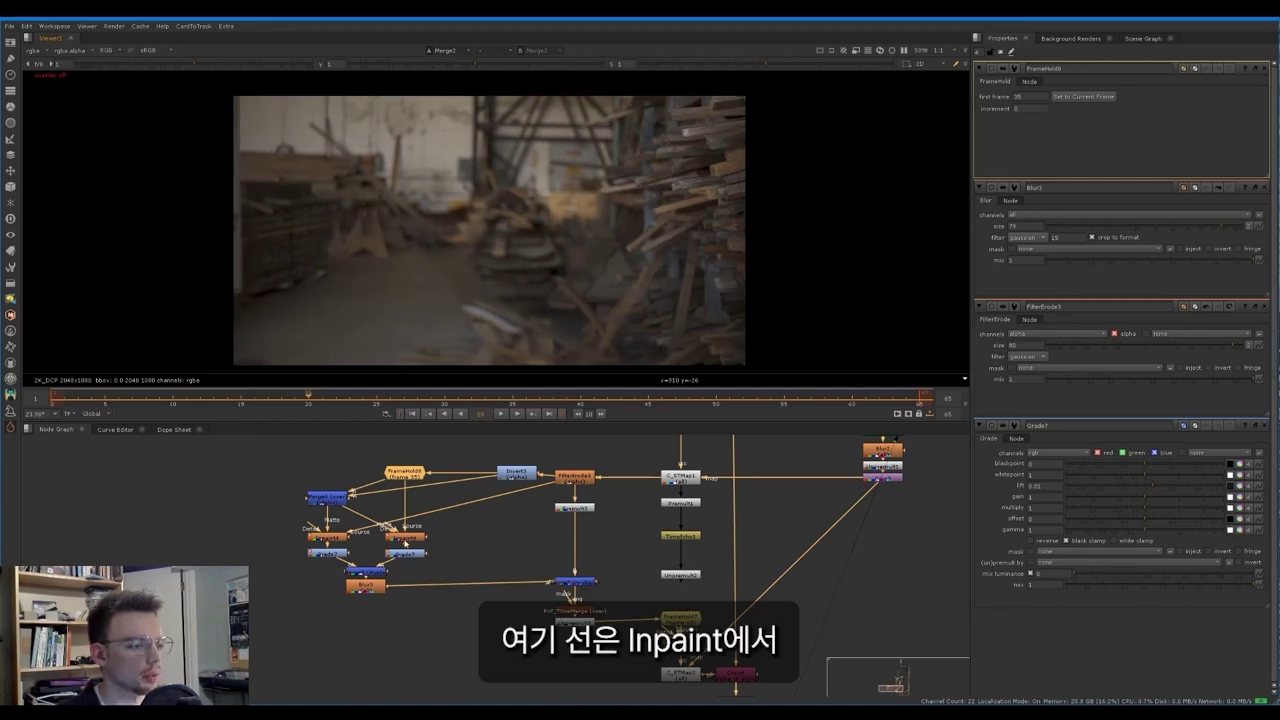
{"action": "double_click", "coordinate": [405, 538]}
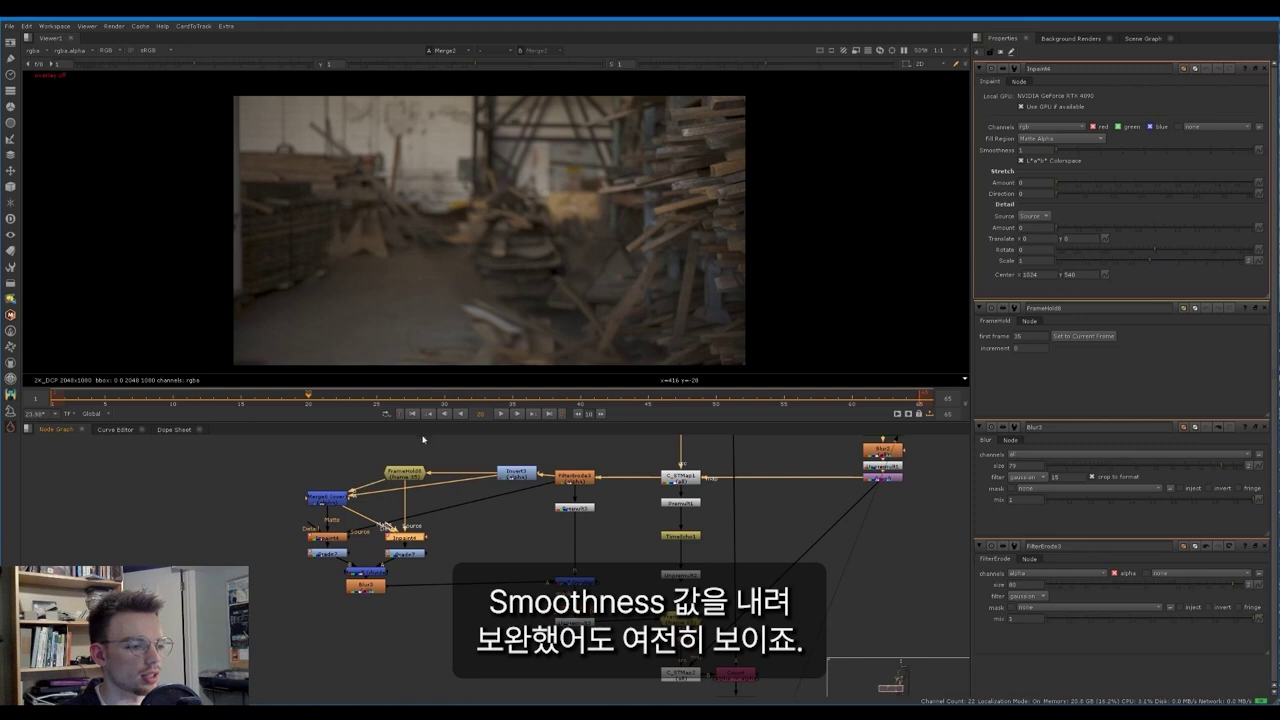
{"action": "double_click", "coordinate": [396, 478]}
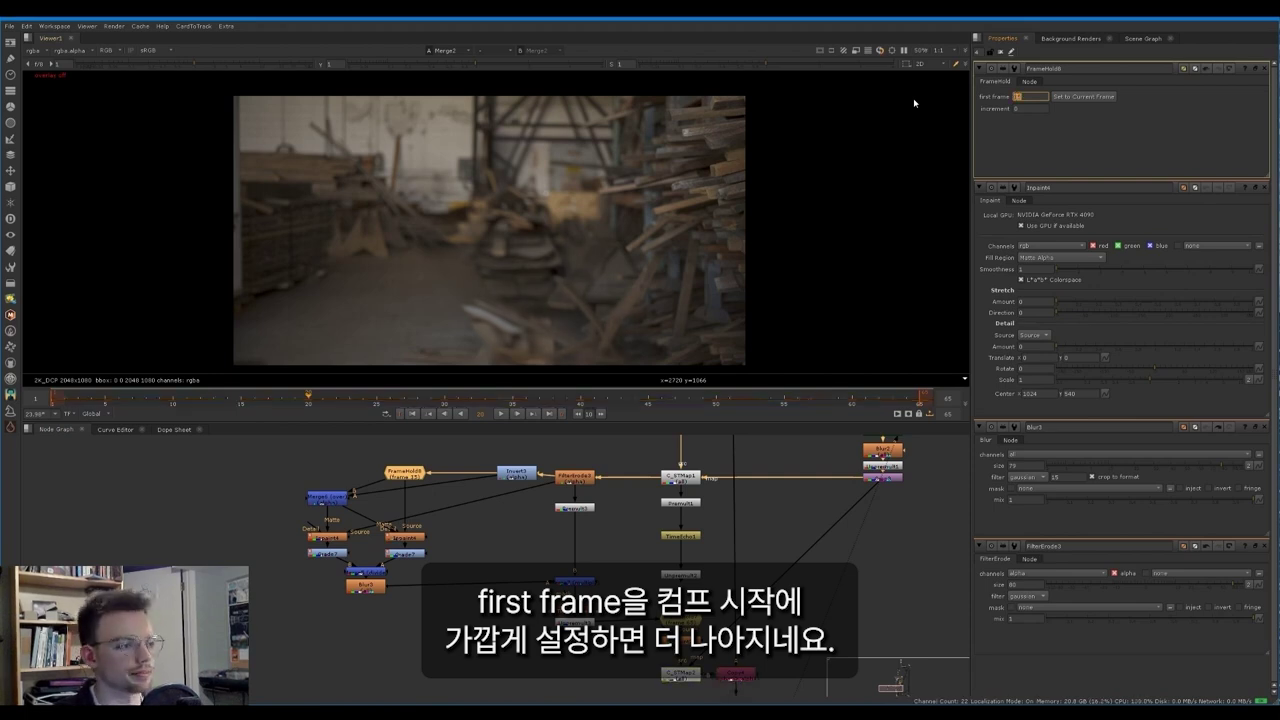
{"action": "key", "text": "l"}
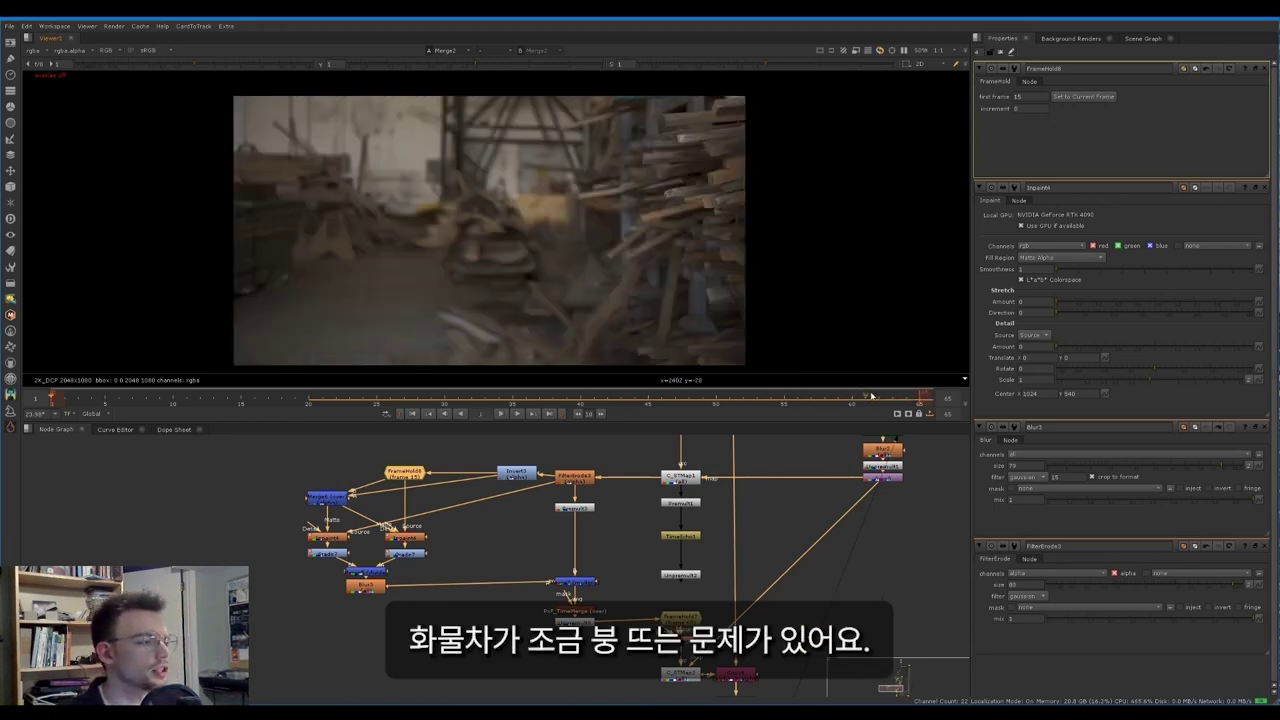
{"action": "left_click", "coordinate": [919, 404]}
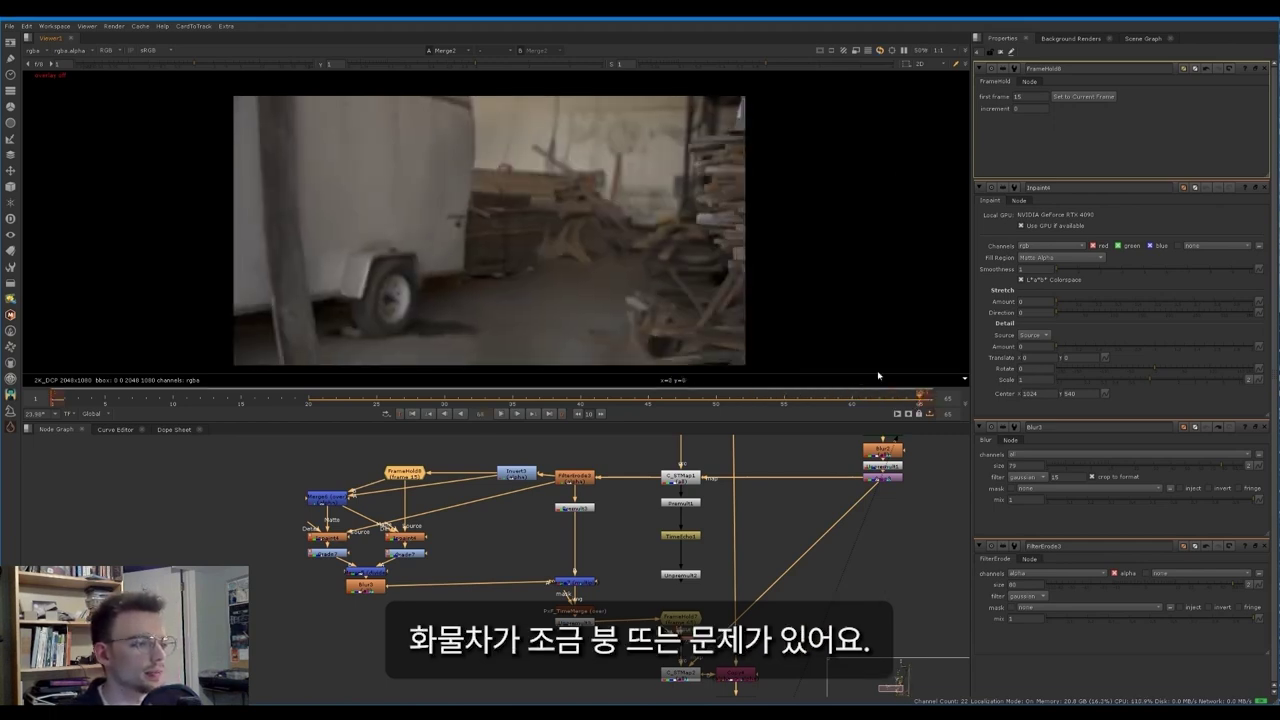
Step: View the ScanlineRender of the camera tracker's point cloud to examine how well its points cover the trailer
{"action": "left_click_drag", "start_coordinate": [545, 316], "coordinate": [407, 71]}
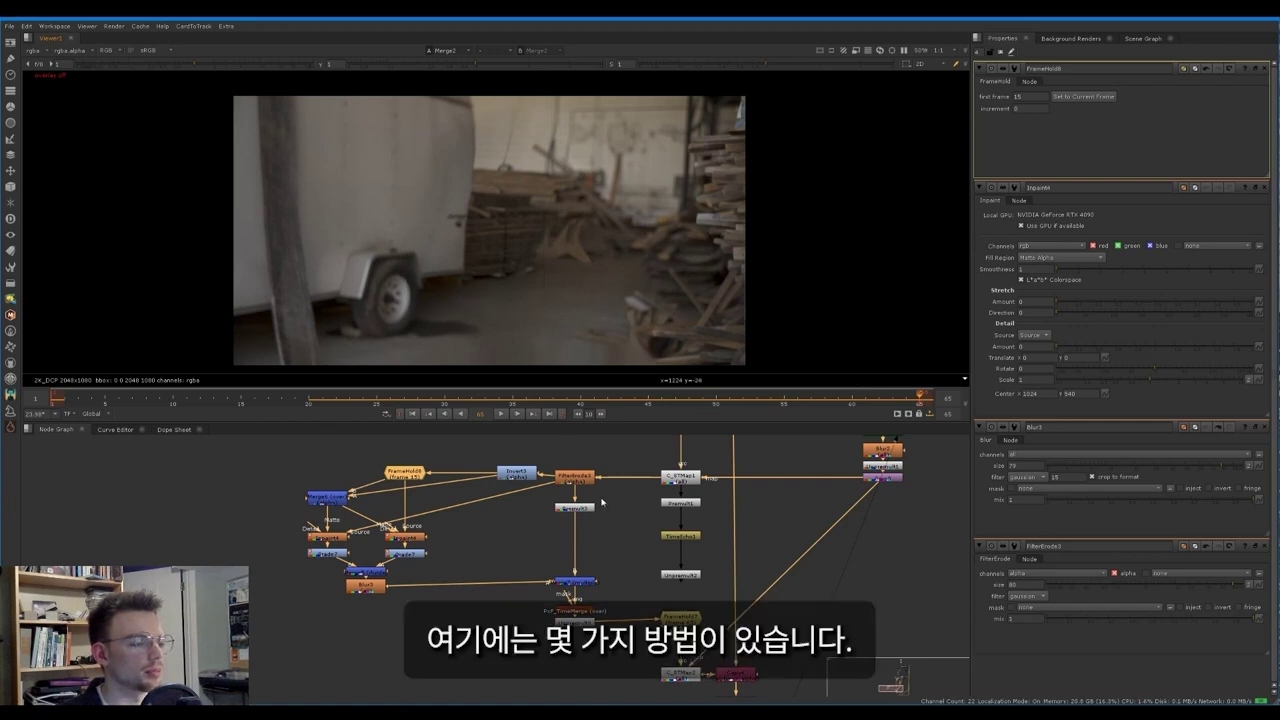
{"action": "middle_click_drag", "start_coordinate": [685, 587], "coordinate": [621, 594]}
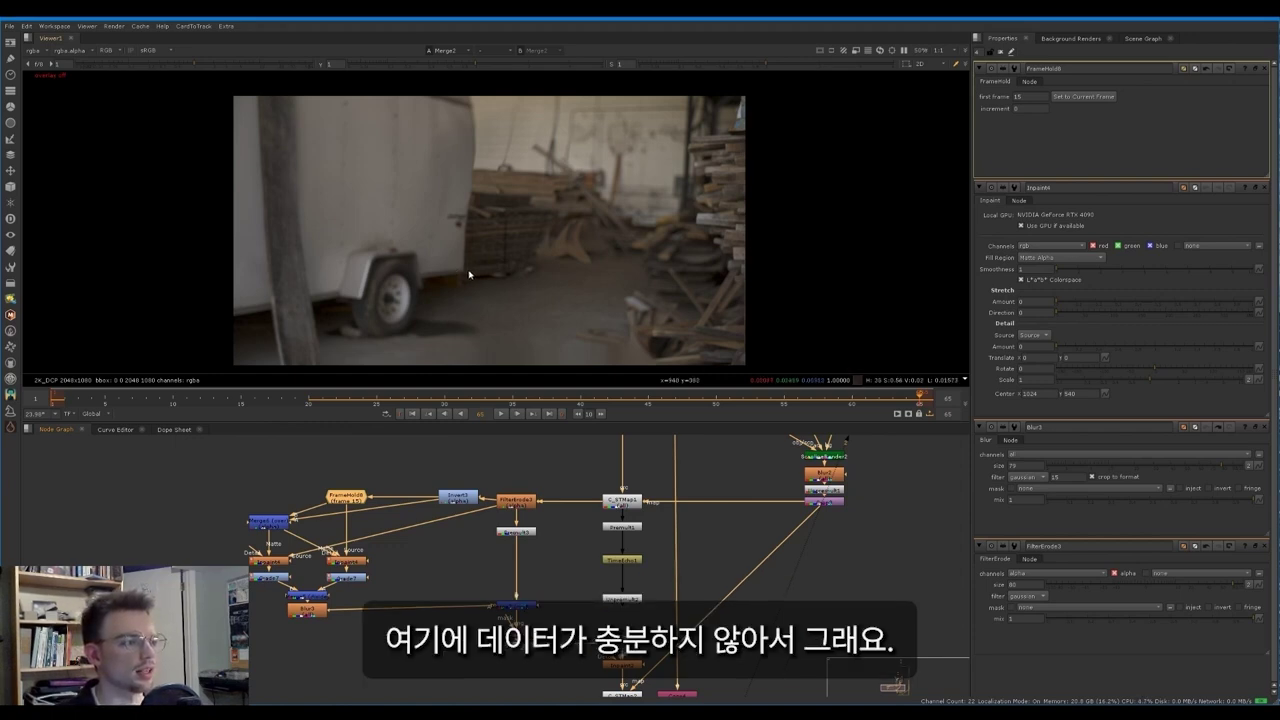
{"action": "middle_click_drag", "start_coordinate": [673, 501], "coordinate": [585, 579]}
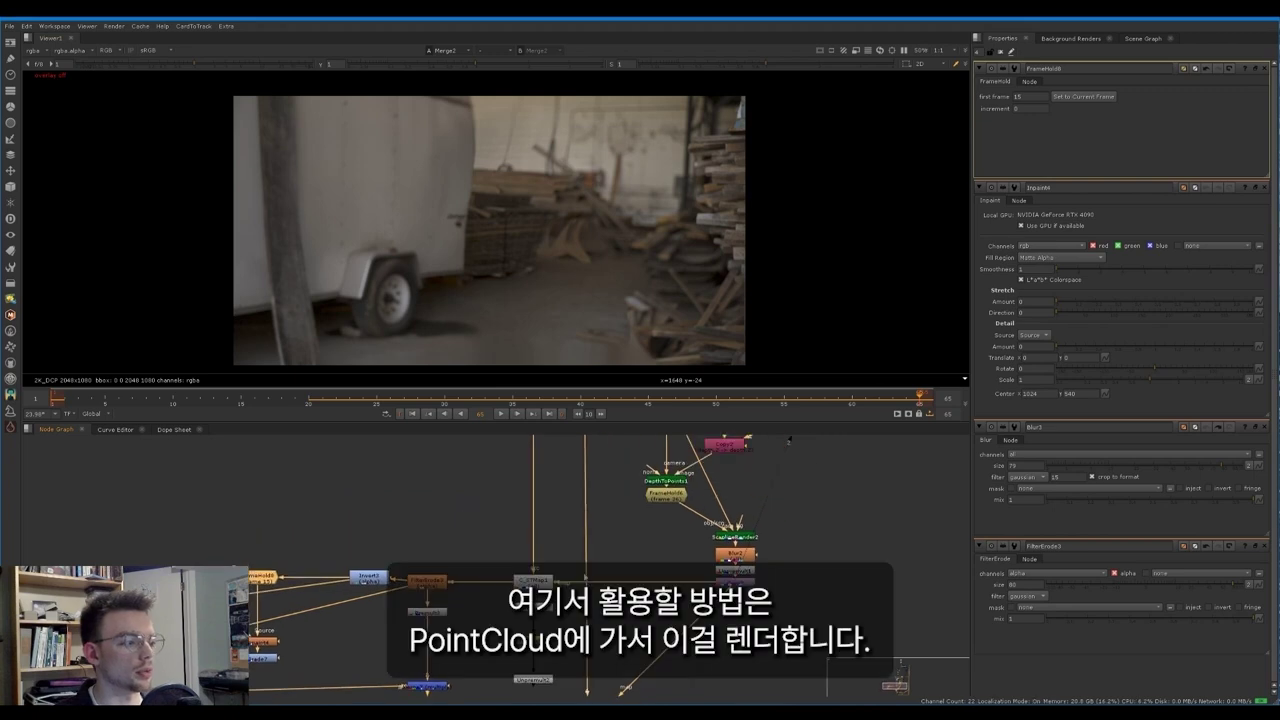
{"action": "scroll", "coordinate": [643, 512], "scroll_direction": "down", "scroll_amount": 4}
{"action": "middle_click_drag", "start_coordinate": [643, 512], "coordinate": [560, 640]}
{"action": "scroll", "coordinate": [635, 538], "scroll_direction": "up", "scroll_amount": 5}
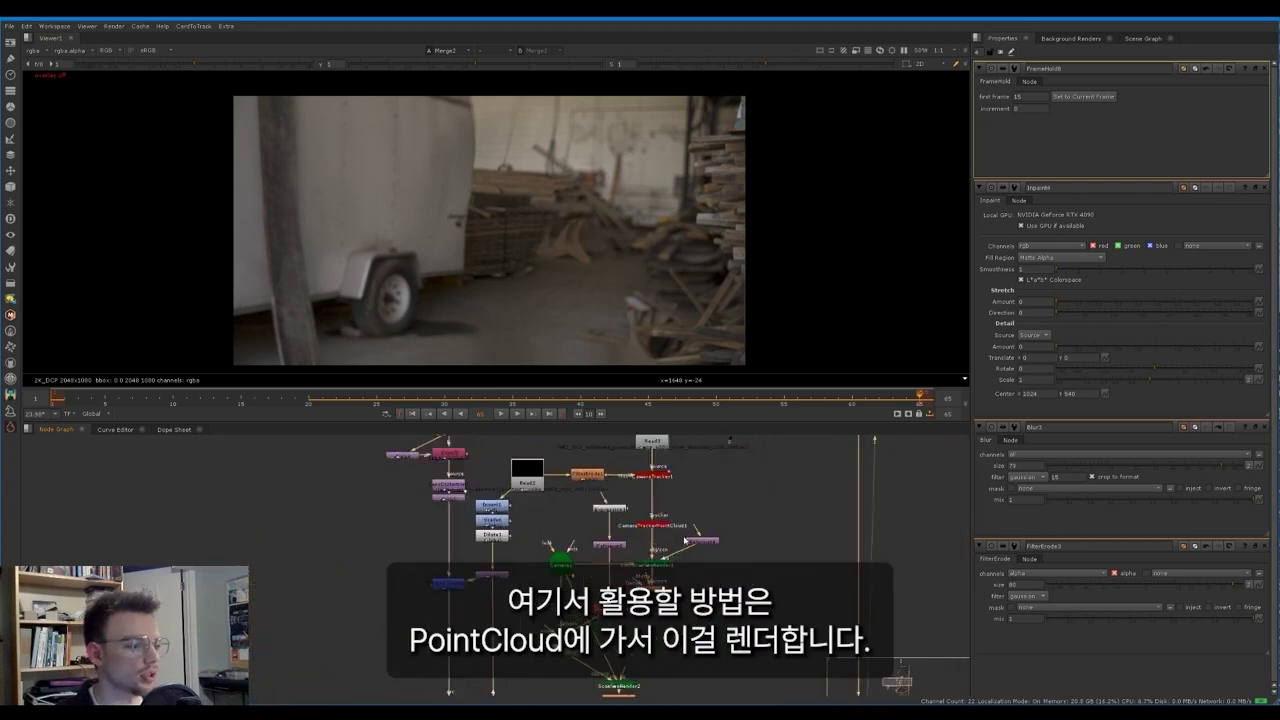
{"action": "middle_click_drag", "start_coordinate": [629, 538], "coordinate": [616, 565]}
{"action": "left_click", "coordinate": [617, 540]}
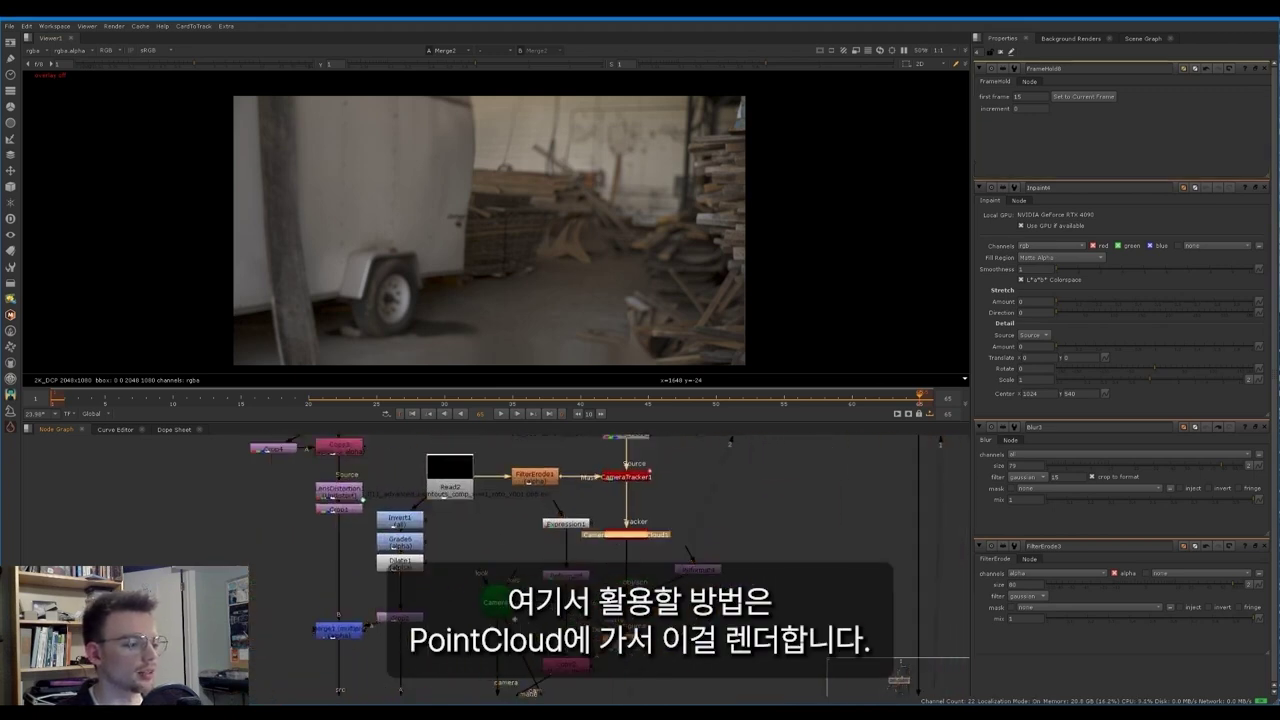
{"action": "key", "text": "1"}
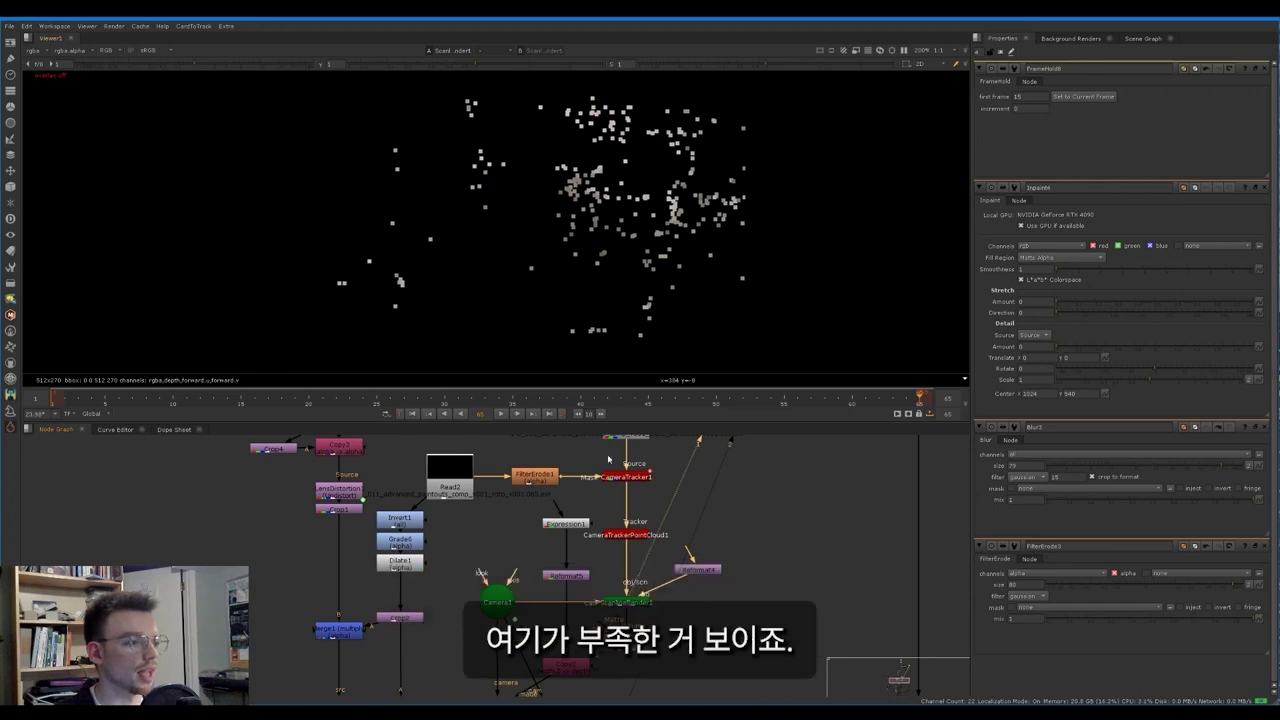
{"action": "left_click_drag", "start_coordinate": [514, 307], "coordinate": [302, 58]}
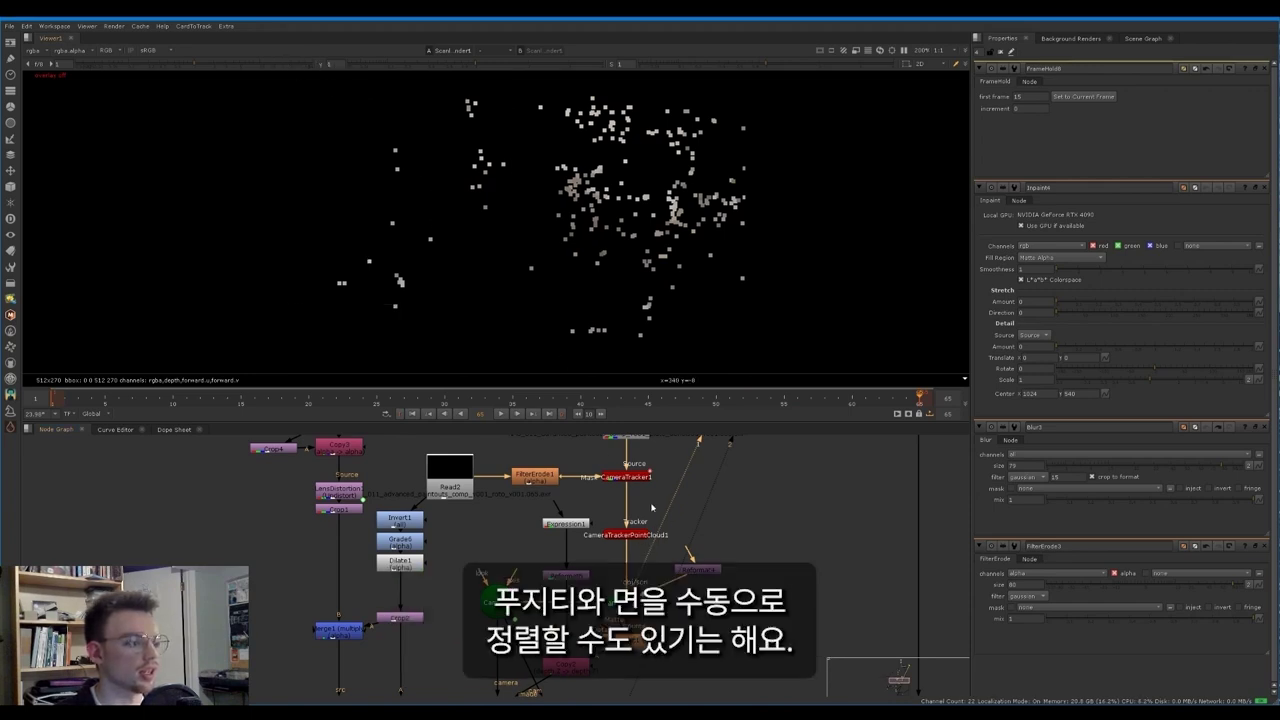
Step: View the source plate, add a ModelBuilder fed by it and Camera1, and align a card to the trailer's side at frames 42 and 52
{"action": "middle_click_drag", "start_coordinate": [639, 491], "coordinate": [587, 564]}
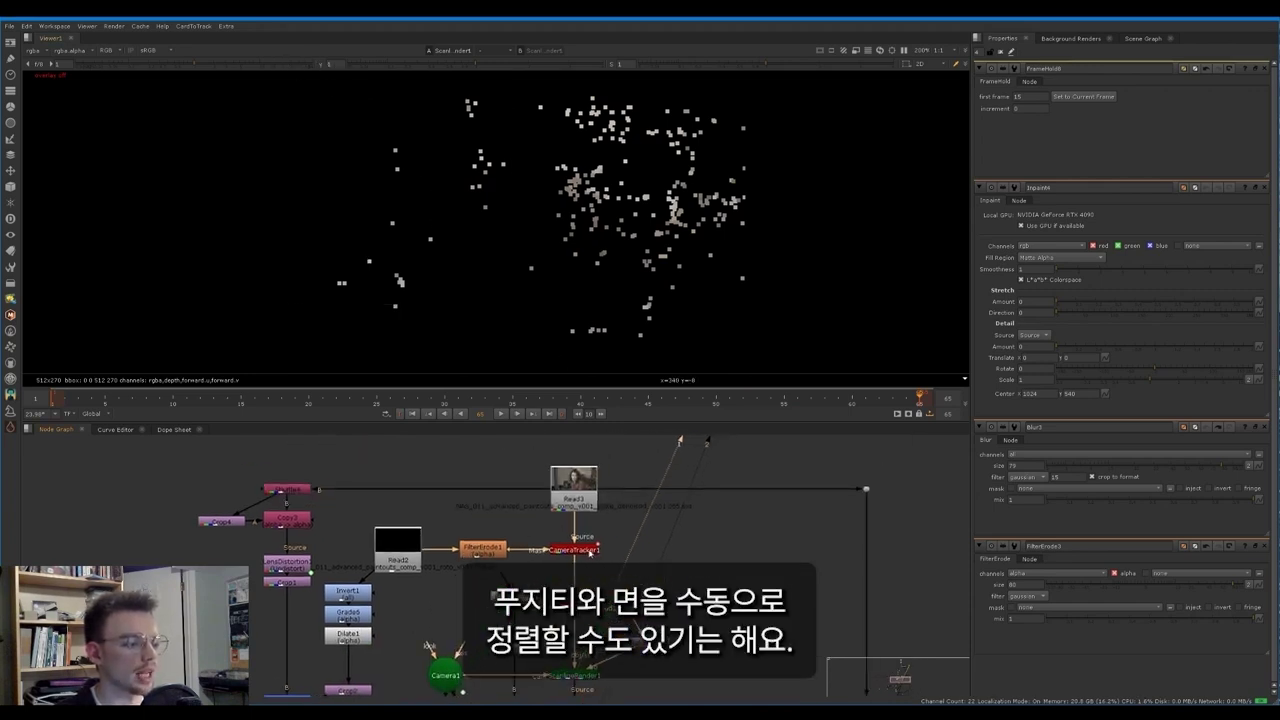
{"action": "left_click", "coordinate": [586, 552]}
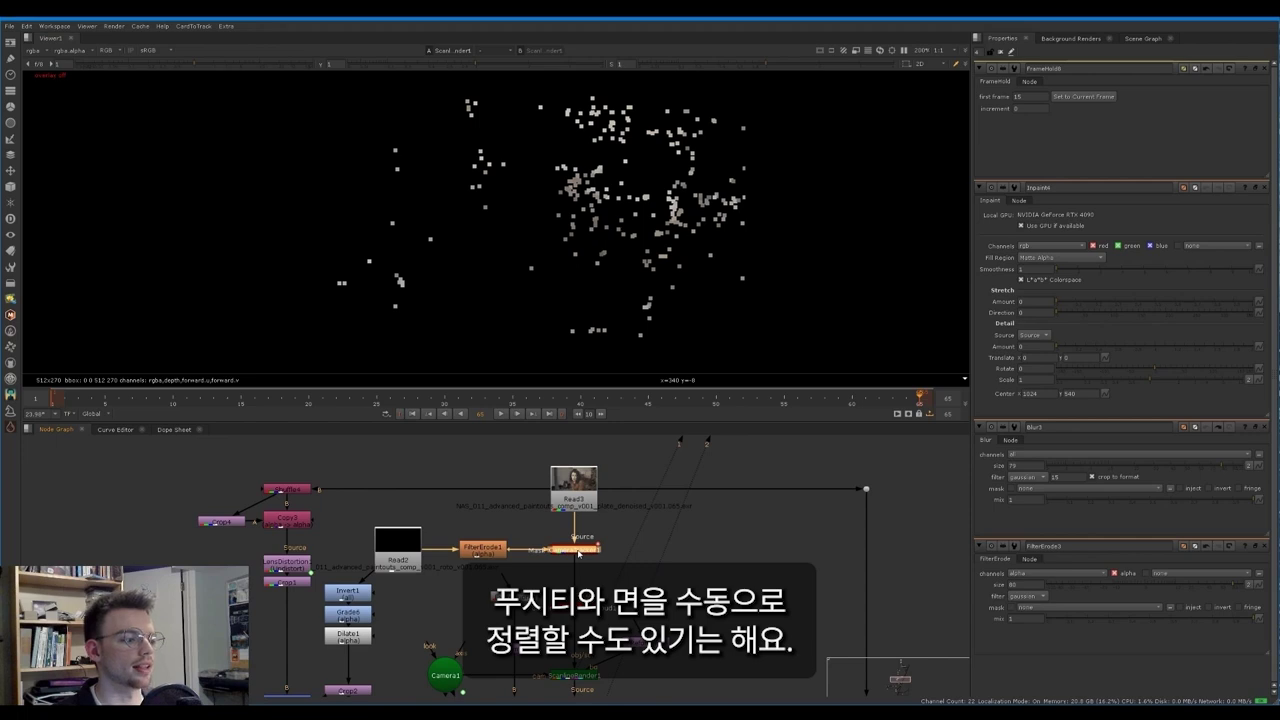
{"action": "left_click", "coordinate": [580, 485]}
{"action": "key", "text": "1"}
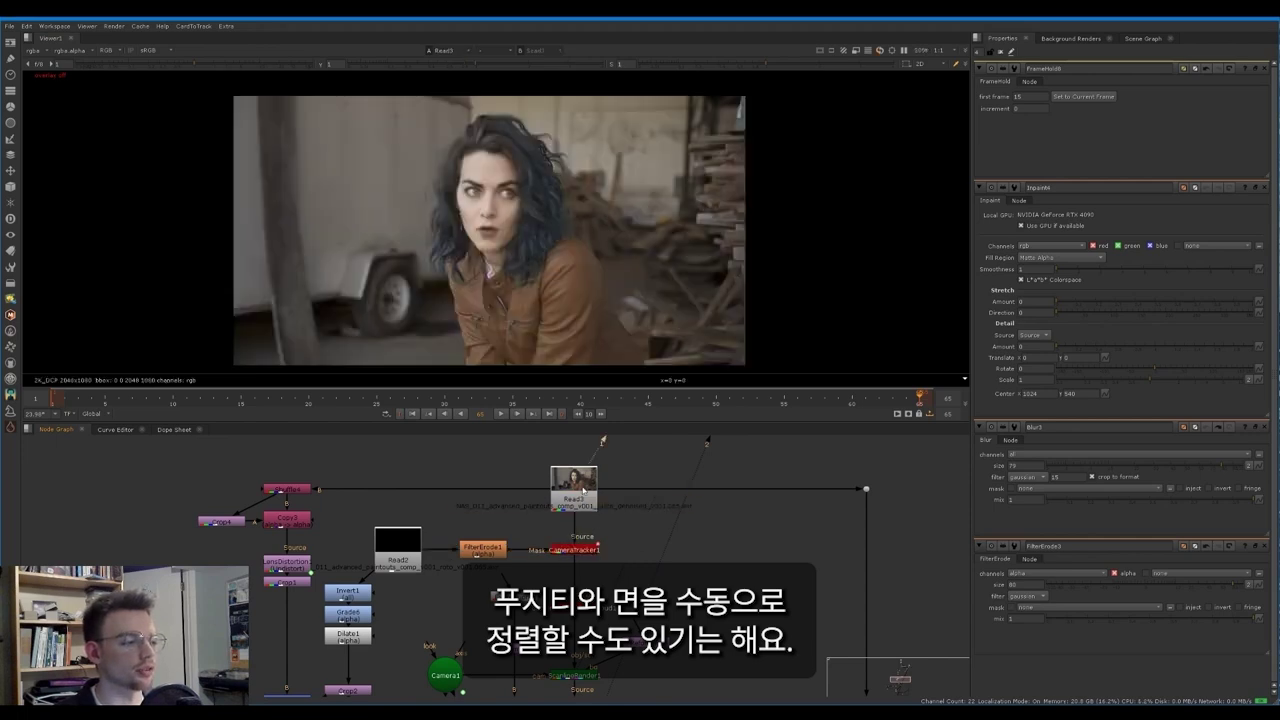
{"action": "mouse_move", "coordinate": [632, 403]}
{"action": "left_mouse_down"}
{"action": "mouse_move", "coordinate": [525, 403]}
{"action": "mouse_move", "coordinate": [613, 403]}
{"action": "left_mouse_up"}
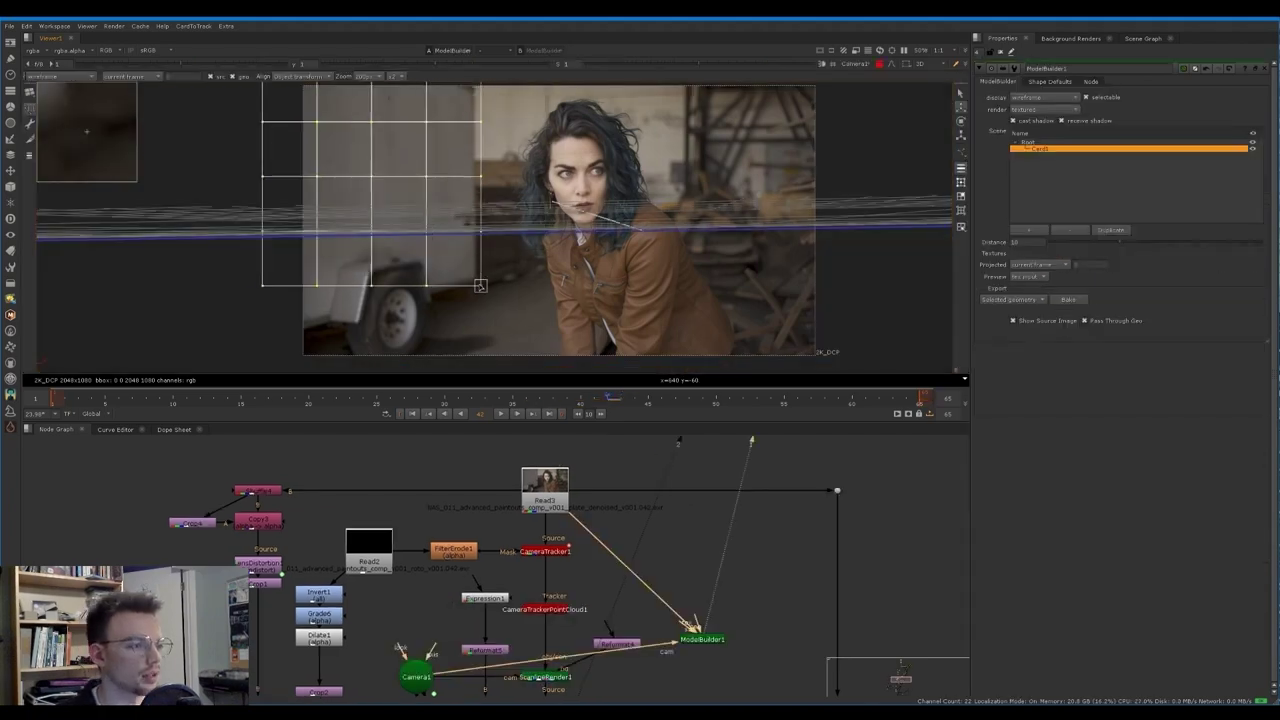
{"action": "left_click_drag", "start_coordinate": [617, 400], "coordinate": [749, 403]}
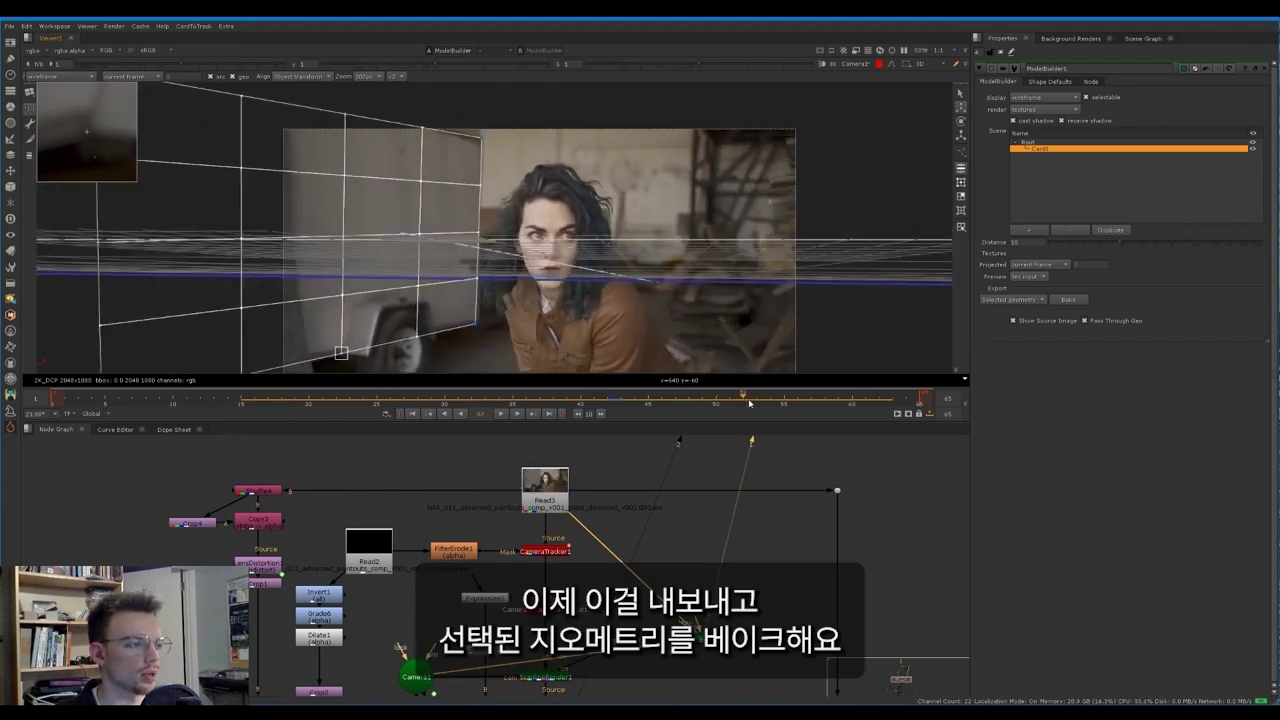
Step: Bake the ModelBuilder's selected card geometry and combine it with the point cloud in a new Scene node feeding the ScanlineRender
{"action": "middle_click_drag", "start_coordinate": [673, 553], "coordinate": [667, 512]}
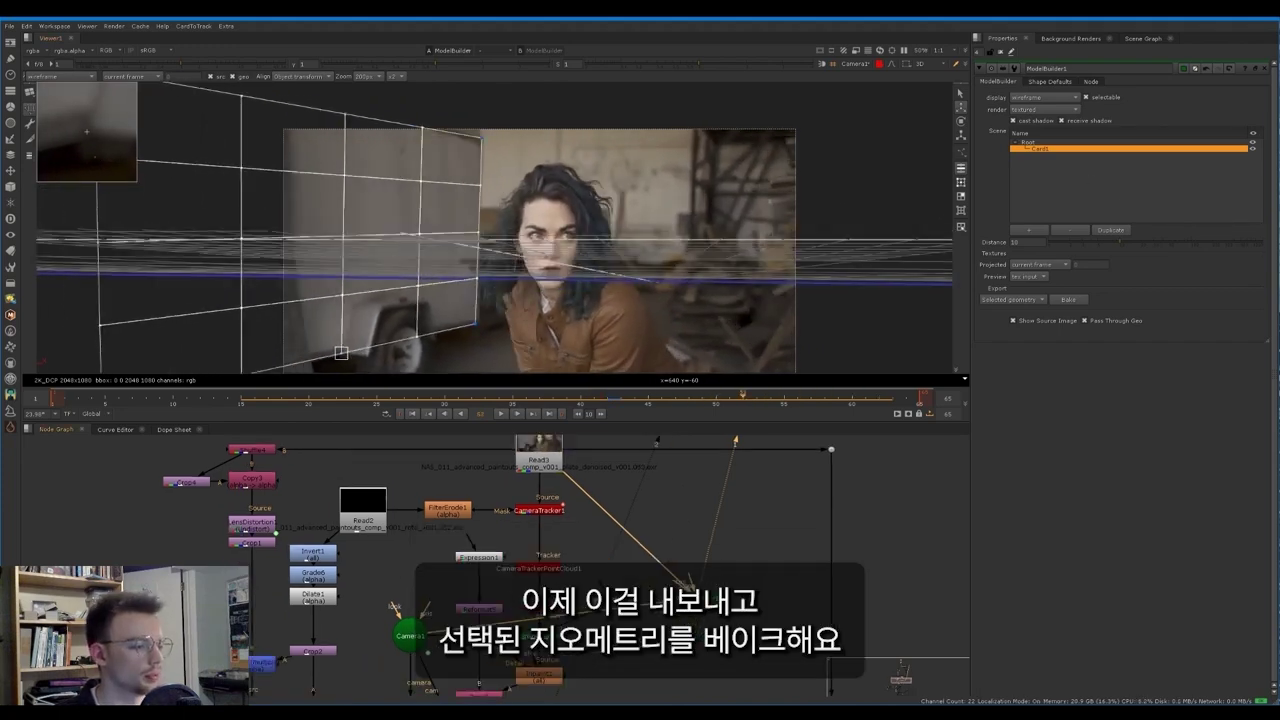
{"action": "left_click", "coordinate": [765, 558]}
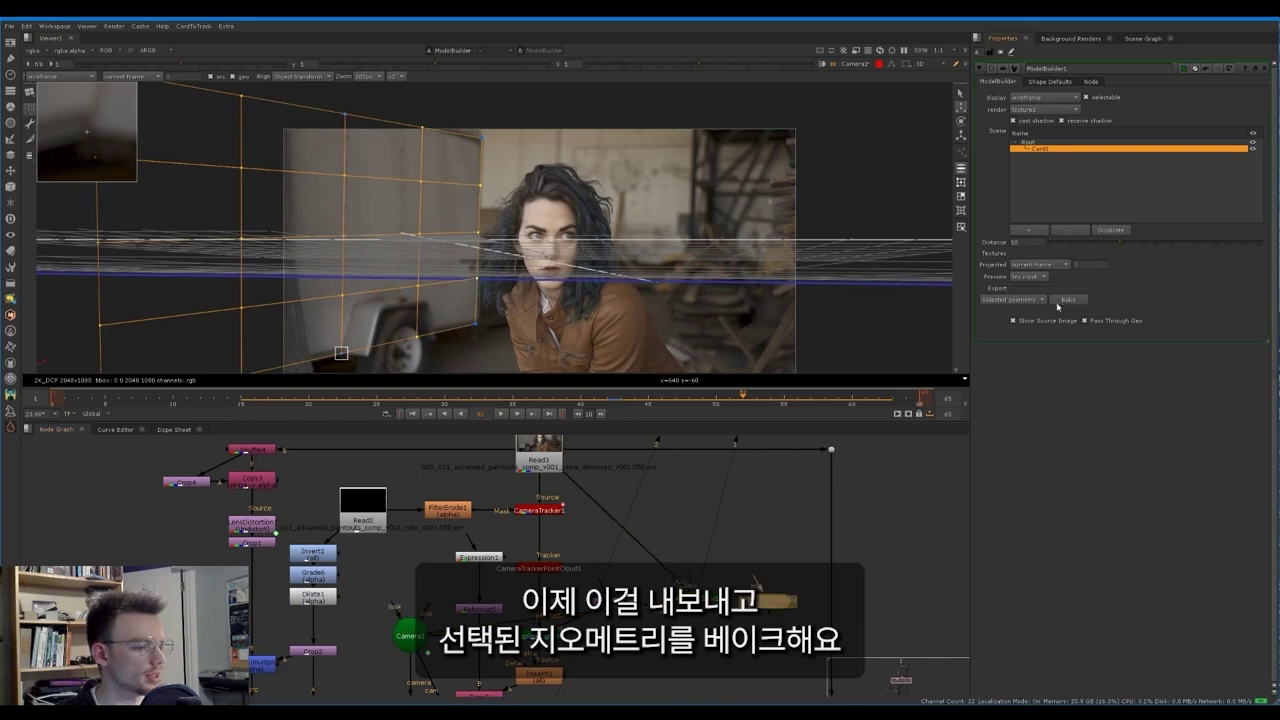
{"action": "middle_click_drag", "start_coordinate": [748, 654], "coordinate": [683, 592]}
{"action": "key", "text": "Tab"}
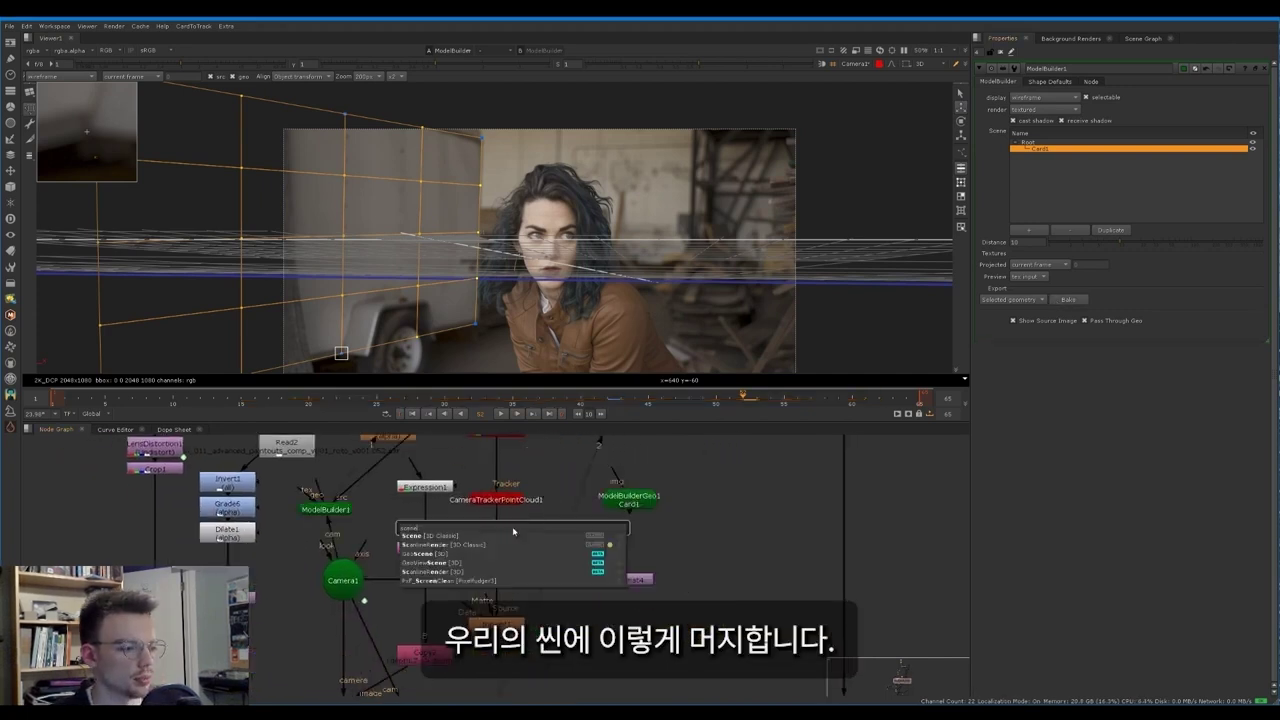
{"action": "type", "text": "scene"}
{"action": "key", "text": "Return"}
{"action": "left_click_drag", "start_coordinate": [483, 543], "coordinate": [626, 499]}
Step: View the ScanlineRender's depth layer to check the card alongside the point cloud, and return the viewer to rgba
{"action": "left_click", "coordinate": [500, 582]}
{"action": "key", "text": "1"}
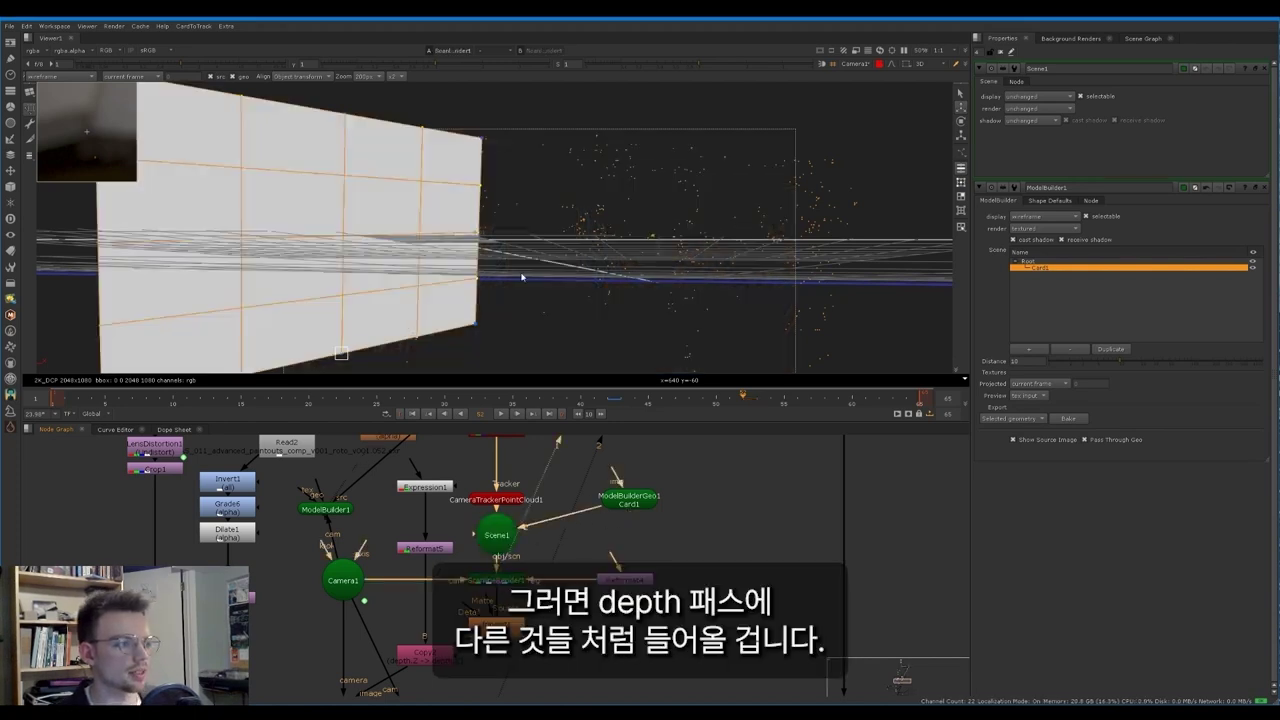
{"action": "middle_click_drag", "start_coordinate": [514, 265], "coordinate": [500, 236]}
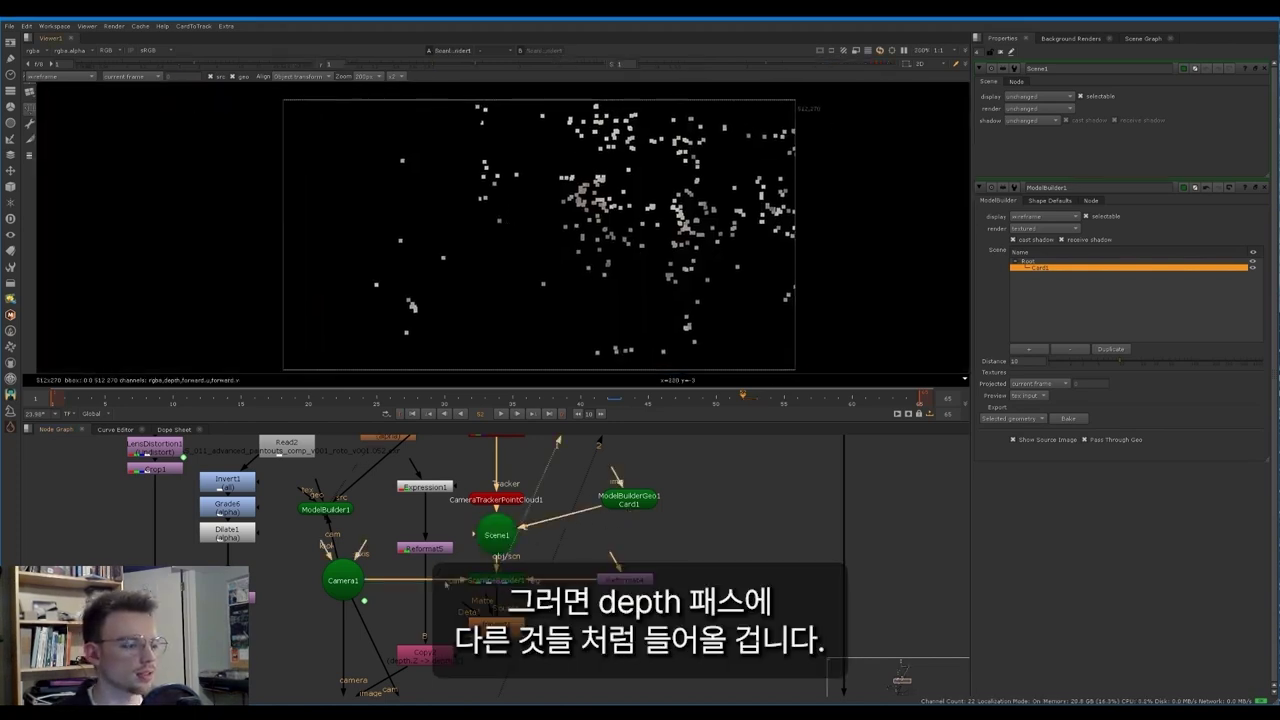
{"action": "key", "text": "Page_Down"}
{"action": "left_click", "coordinate": [34, 50]}
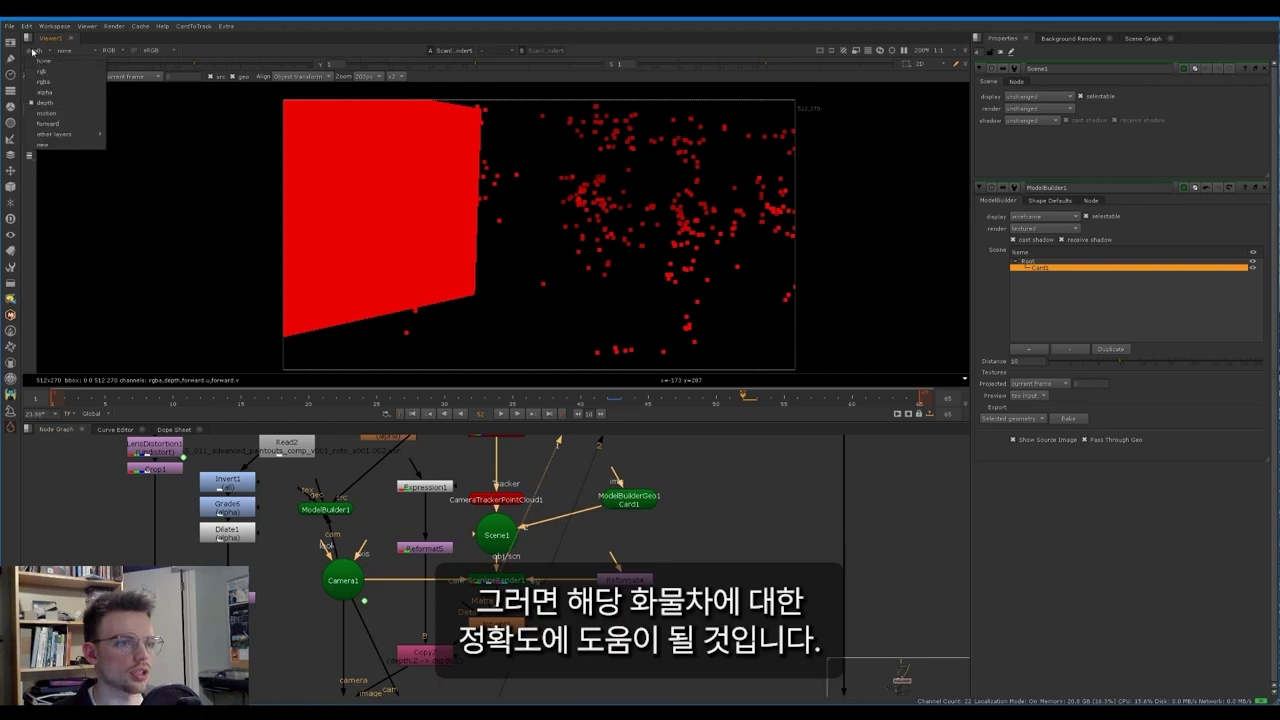
{"action": "left_click", "coordinate": [51, 83]}
Step: Play back the C_STMap output and the final Merge to examine the stability of the trailer
{"action": "scroll", "coordinate": [370, 630], "scroll_direction": "down", "scroll_amount": 2}
{"action": "middle_click_drag", "start_coordinate": [370, 630], "coordinate": [435, 440]}
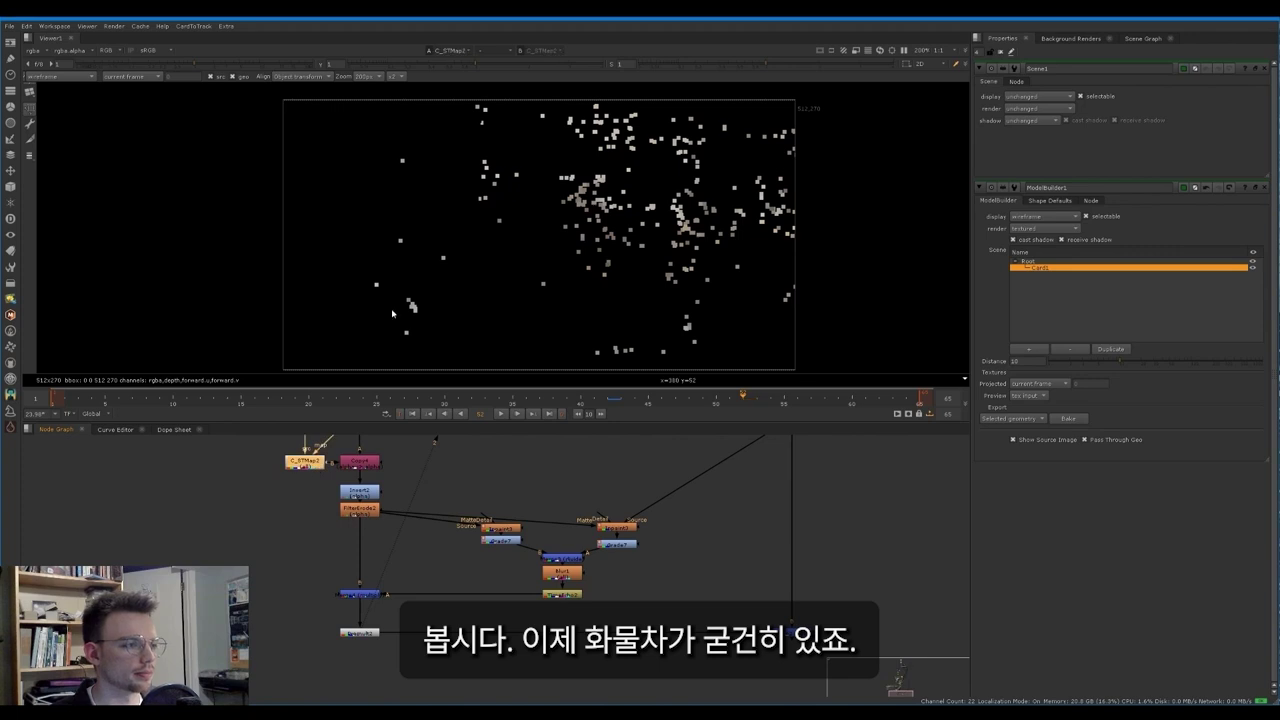
{"action": "key", "text": "l"}
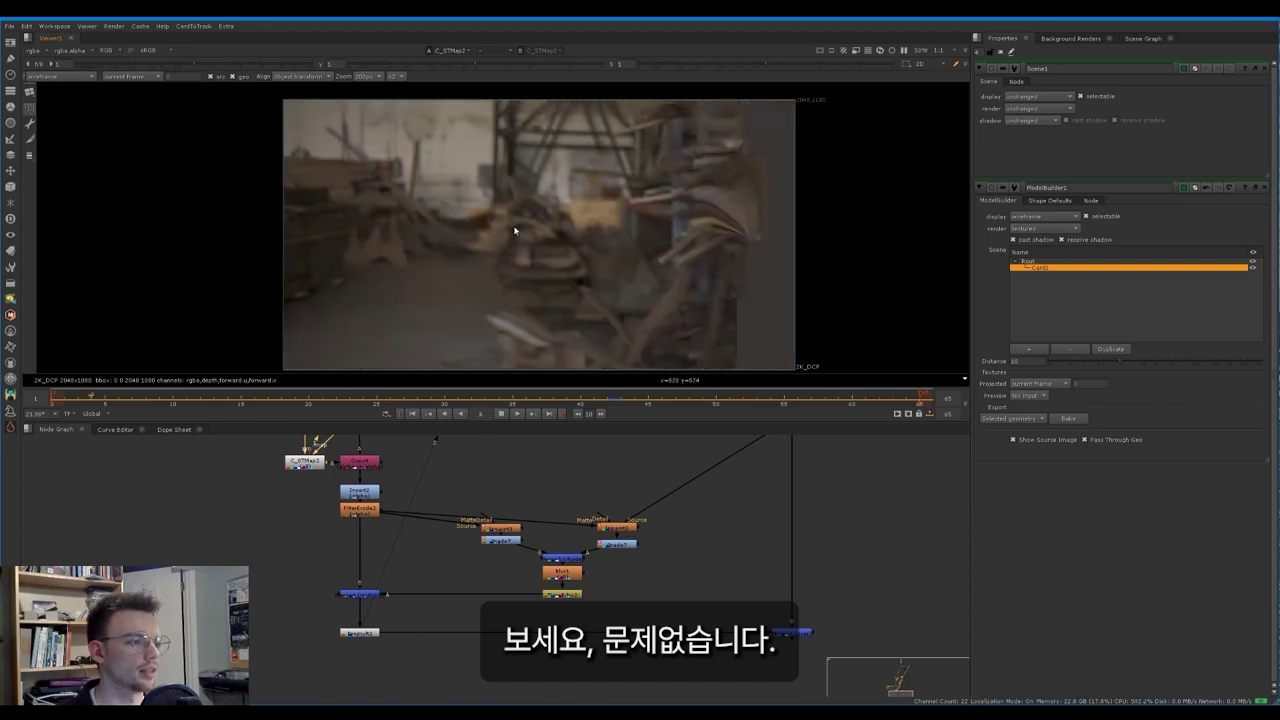
{"action": "left_click", "coordinate": [792, 632]}
{"action": "key", "text": "1"}
{"action": "left_click", "coordinate": [838, 606]}
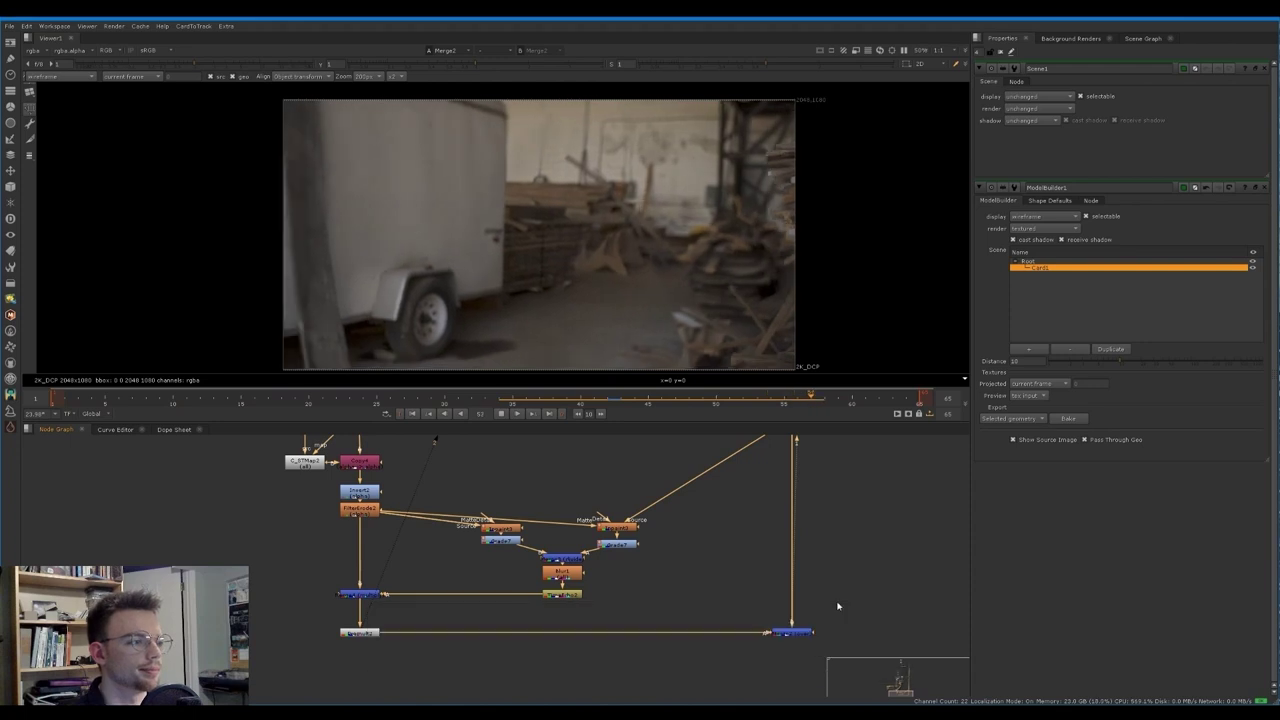
Step: Compare the result with the patch correction's cloned Grades off and on, and set their lift to 0.002
{"action": "double_click", "coordinate": [507, 542]}
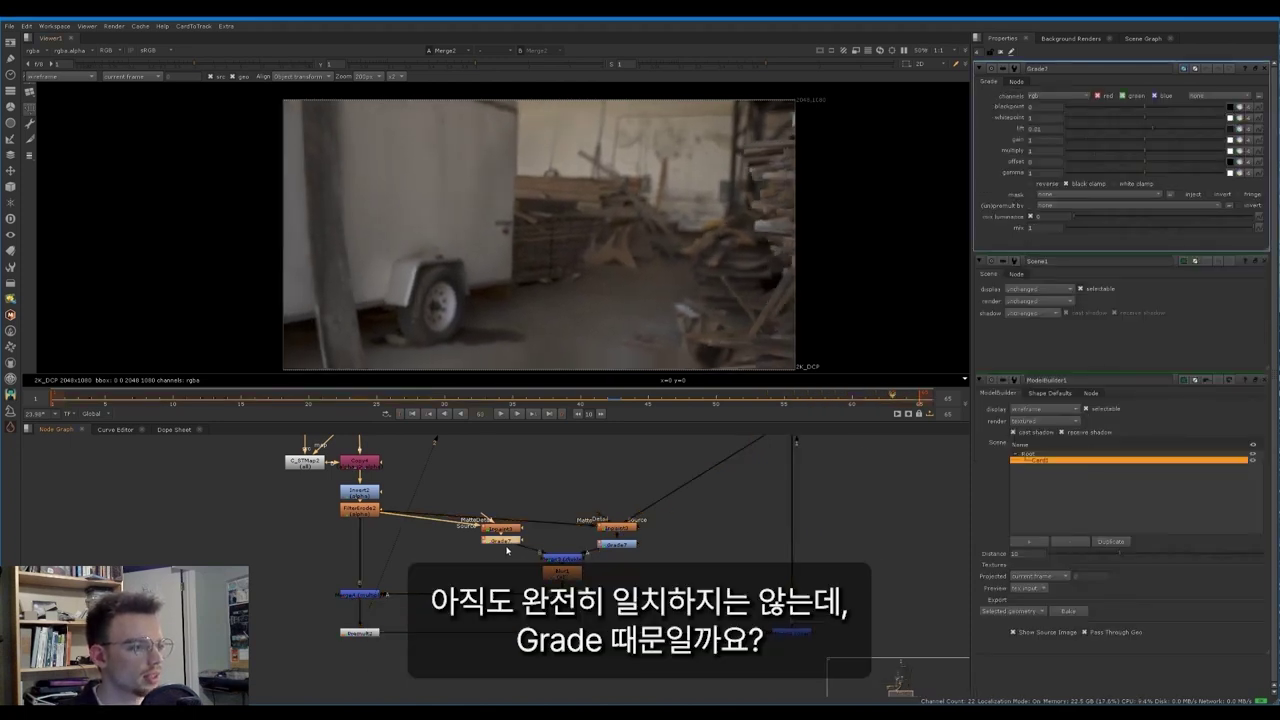
{"action": "key", "text": "d"}
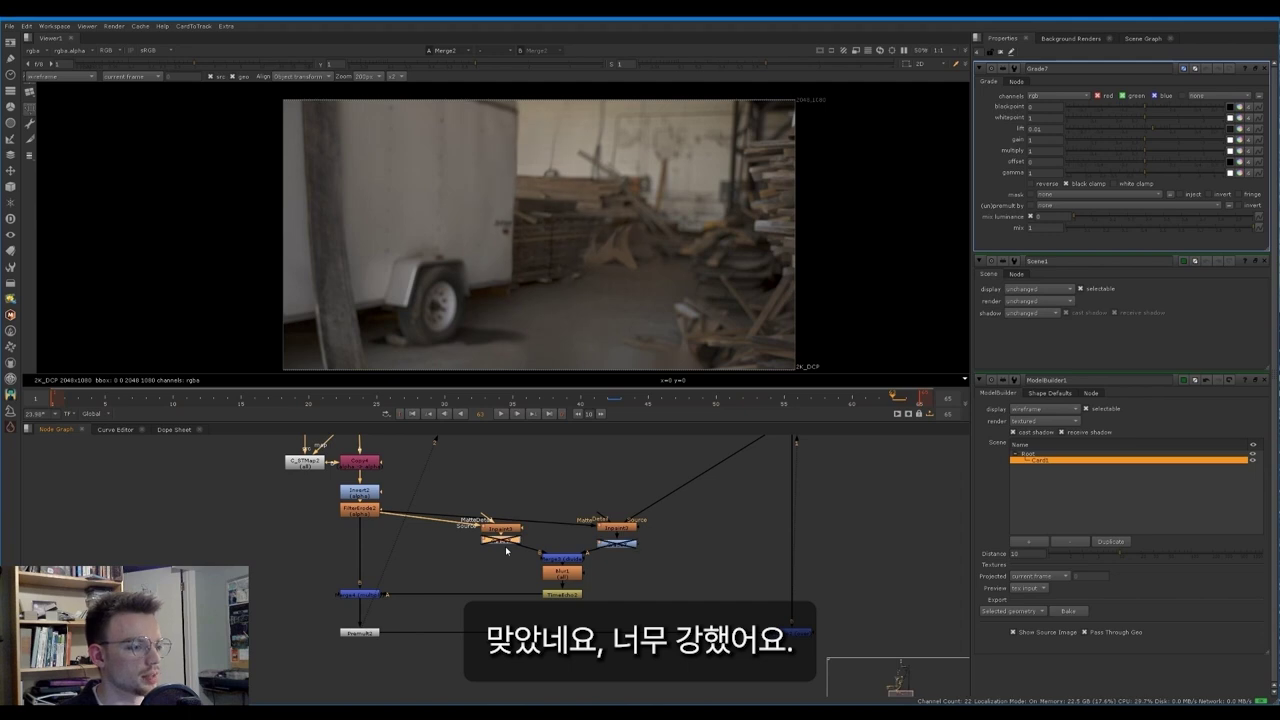
{"action": "key", "text": "d"}
{"action": "left_click", "coordinate": [1037, 129]}
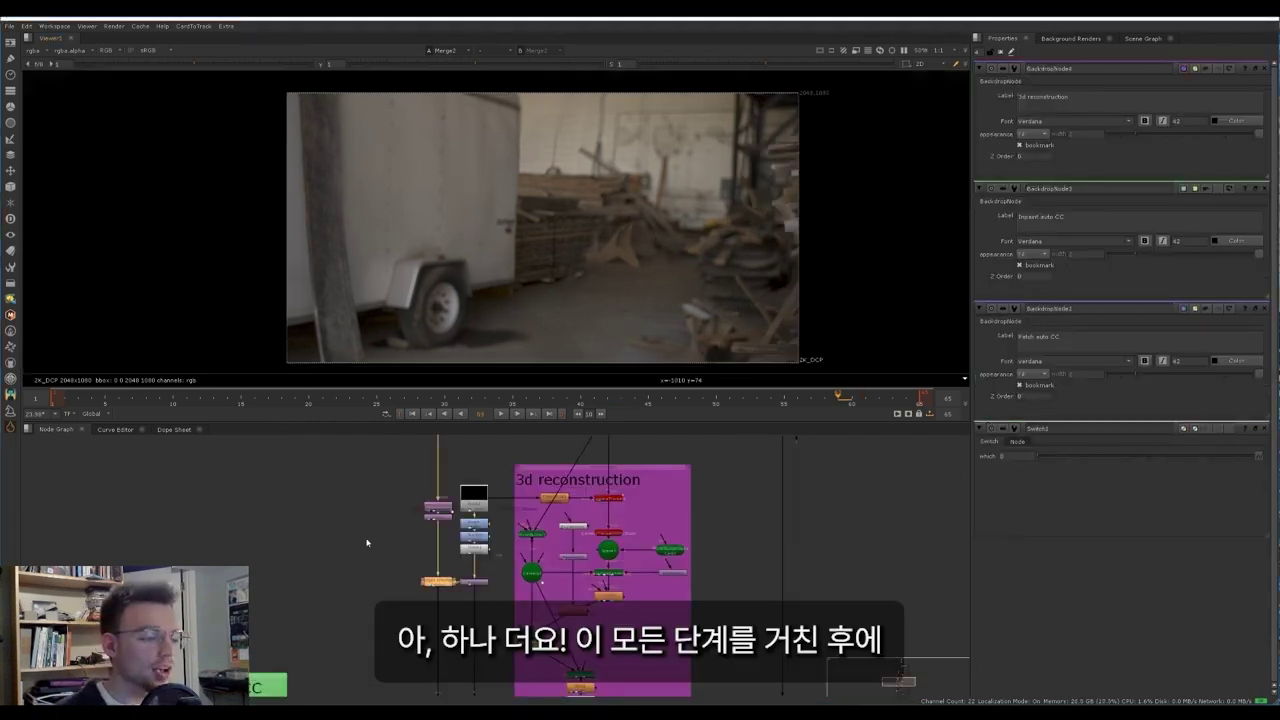
Step: Insert a copy of the LensDistortion between the multiply Merge and Premult below the patch, set its mode to Redistort, and toggle it to compare
{"action": "scroll", "coordinate": [367, 543], "scroll_direction": "up", "scroll_amount": 4}
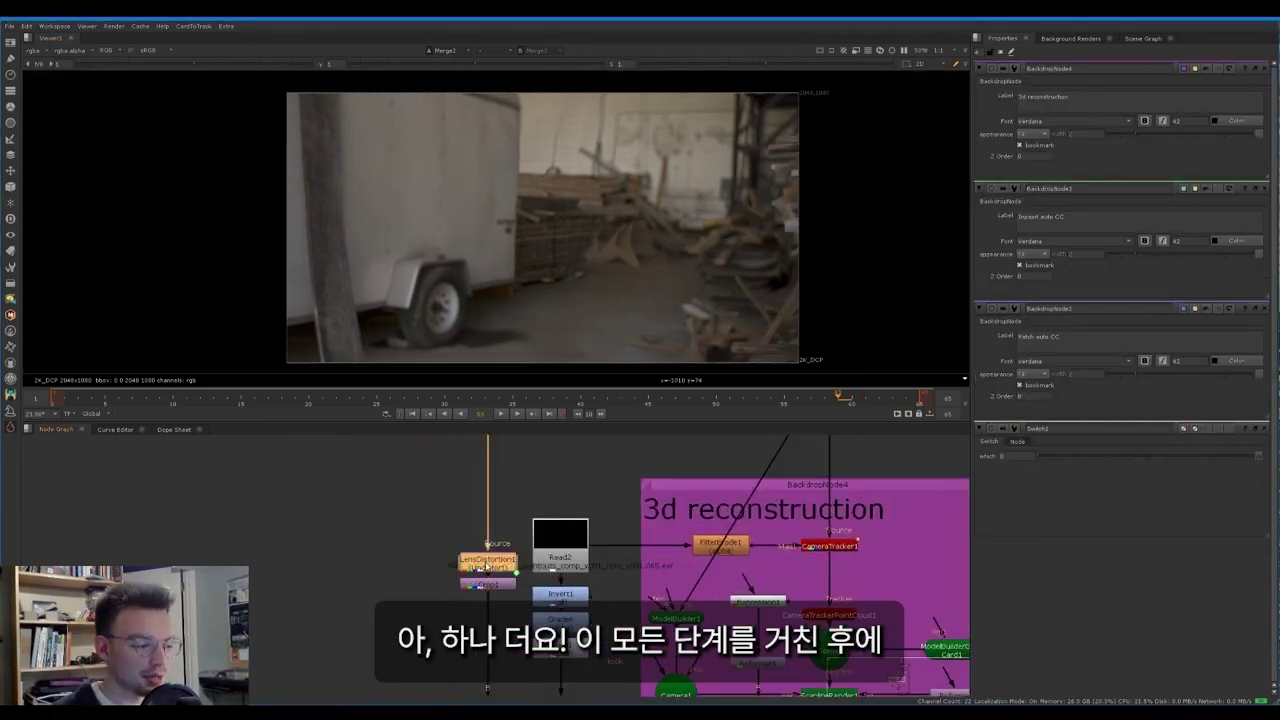
{"action": "scroll", "coordinate": [541, 555], "scroll_direction": "down", "scroll_amount": 4}
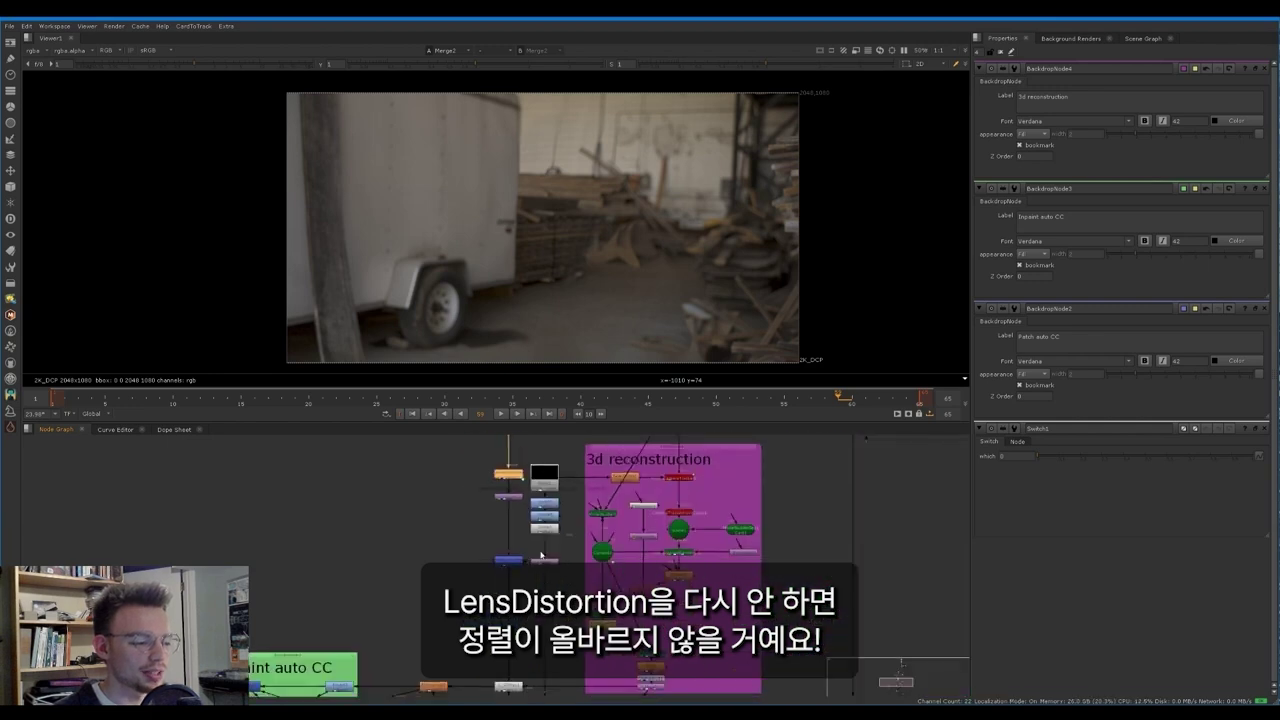
{"action": "scroll", "coordinate": [541, 555], "scroll_direction": "down", "scroll_amount": 1}
{"action": "middle_click_drag", "start_coordinate": [541, 555], "coordinate": [546, 494]}
{"action": "middle_click_drag", "start_coordinate": [546, 620], "coordinate": [550, 542]}
{"action": "scroll", "coordinate": [550, 545], "scroll_direction": "up", "scroll_amount": 4}
{"action": "middle_click_drag", "start_coordinate": [600, 651], "coordinate": [561, 525]}
{"action": "mouse_move", "coordinate": [568, 598]}
{"action": "middle_mouse_down"}
{"action": "mouse_move", "coordinate": [534, 558]}
{"action": "mouse_move", "coordinate": [488, 588]}
{"action": "mouse_move", "coordinate": [545, 616]}
{"action": "mouse_move", "coordinate": [553, 605]}
{"action": "middle_mouse_up"}
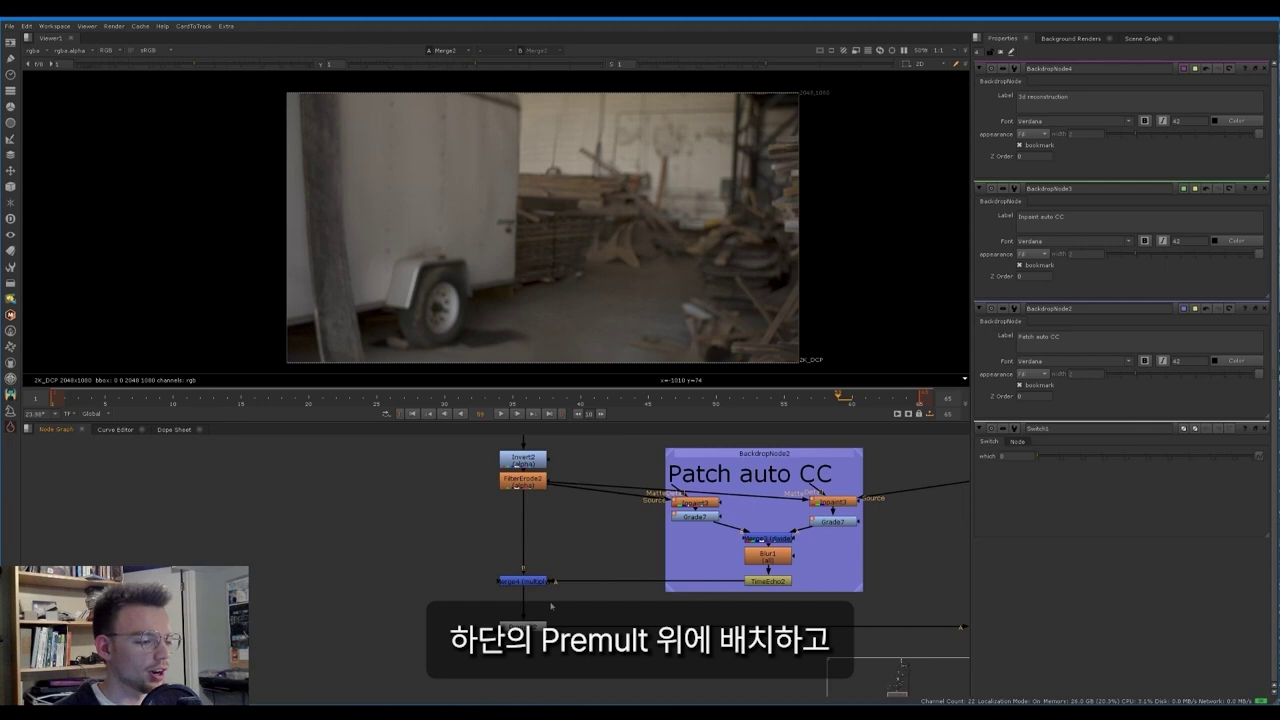
{"action": "left_click_drag", "start_coordinate": [528, 603], "coordinate": [526, 603]}
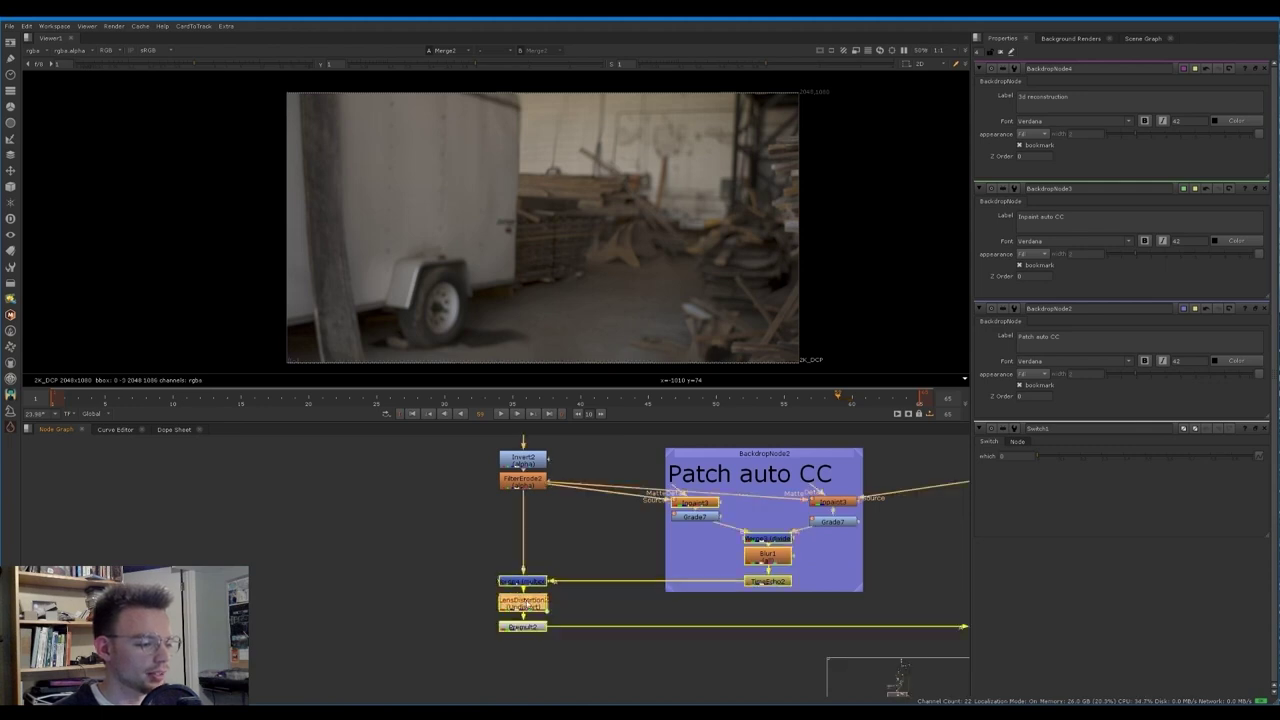
{"action": "double_click", "coordinate": [527, 604]}
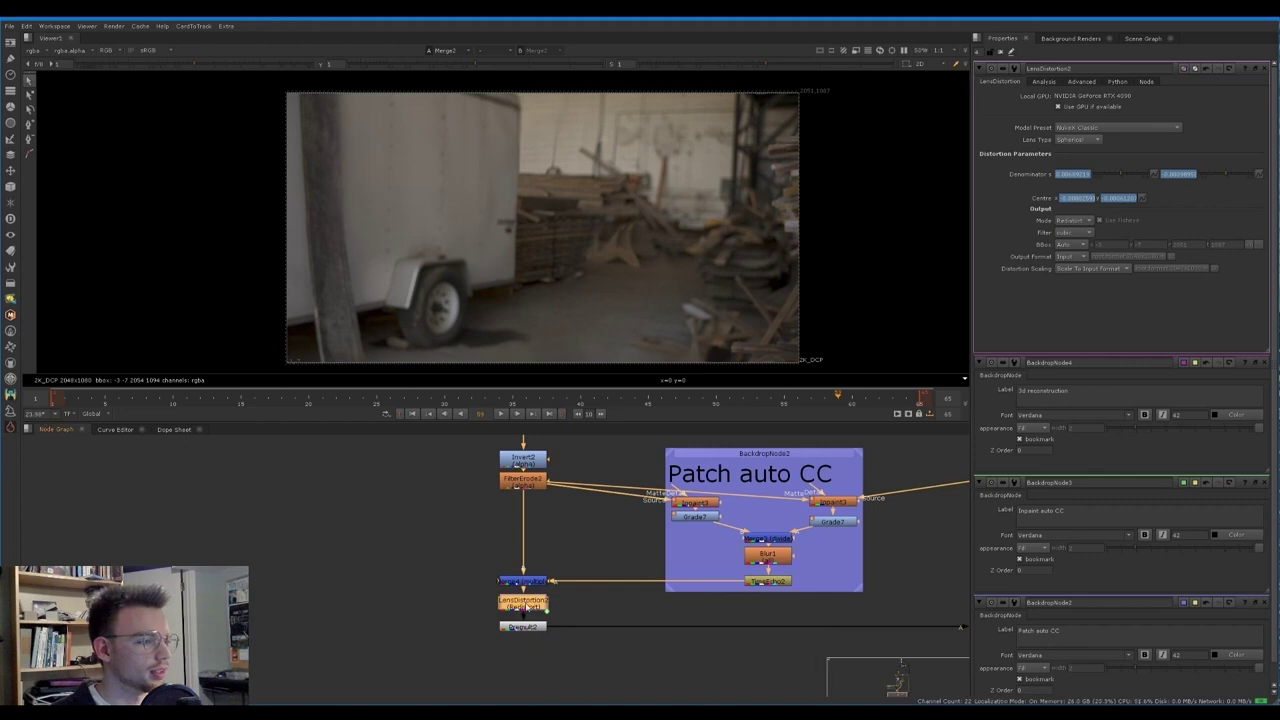
{"action": "key", "text": "d"}
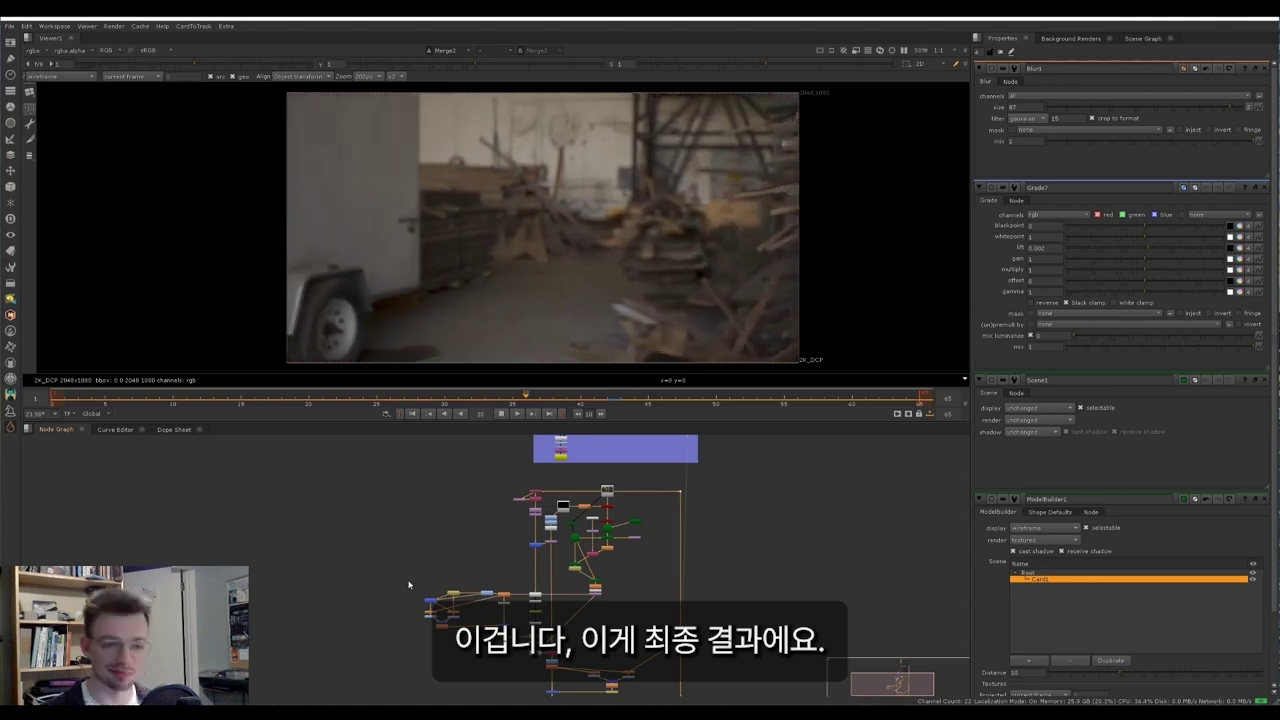
Step: Look over the whole node graph and compare the original plate with the final clean background during playback
{"action": "middle_click_drag", "start_coordinate": [540, 542], "coordinate": [520, 539]}
{"action": "scroll", "coordinate": [521, 539], "scroll_direction": "down", "scroll_amount": 1}
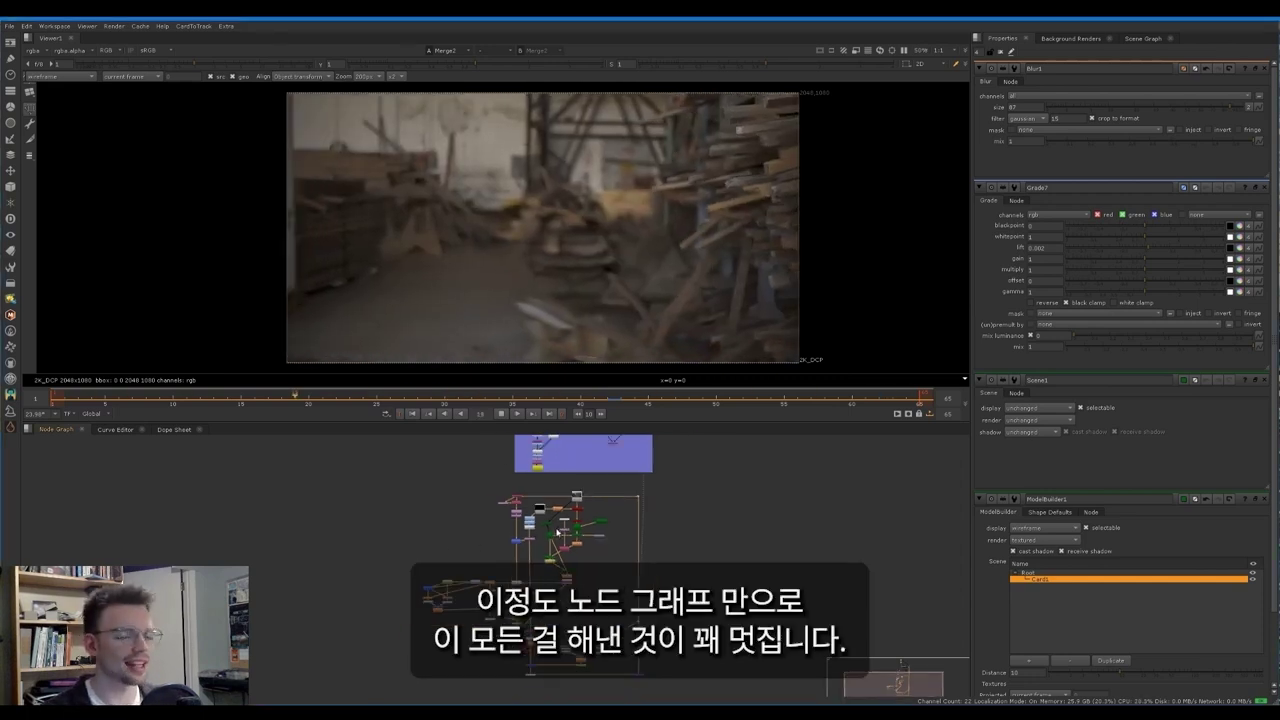
{"action": "scroll", "coordinate": [566, 586], "scroll_direction": "down", "scroll_amount": 3}
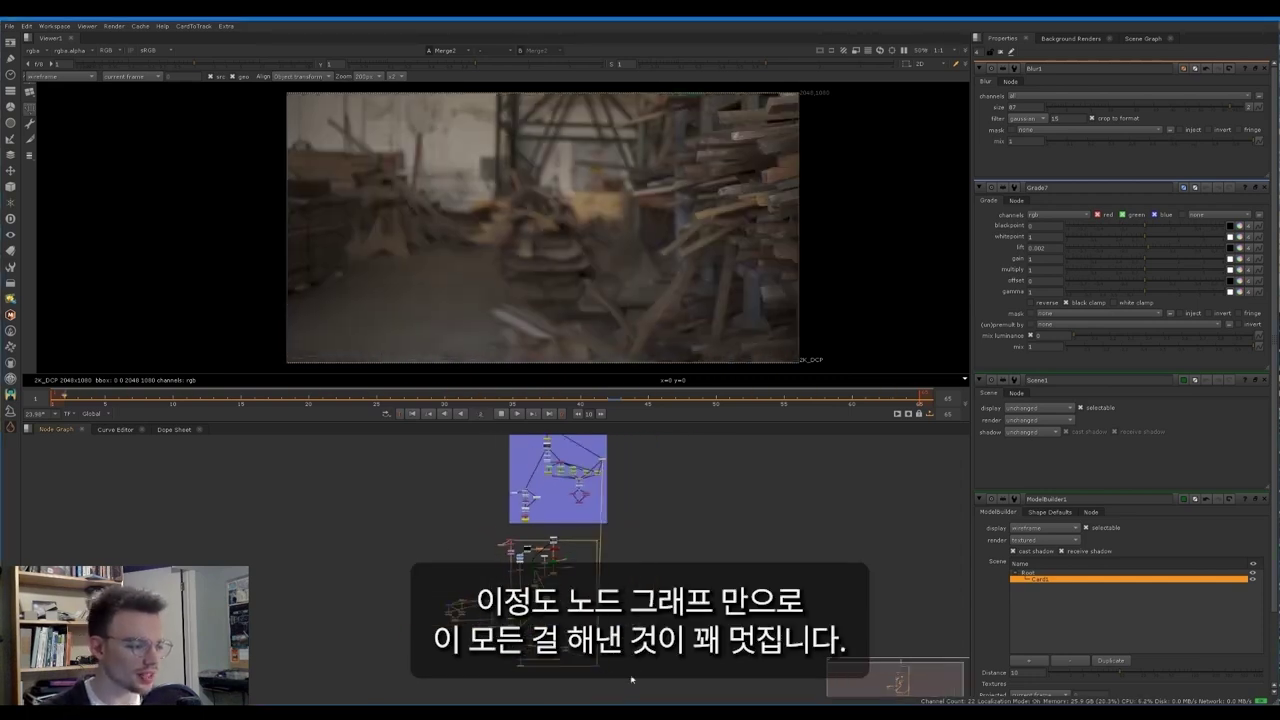
{"action": "left_click_drag", "start_coordinate": [630, 675], "coordinate": [446, 534]}
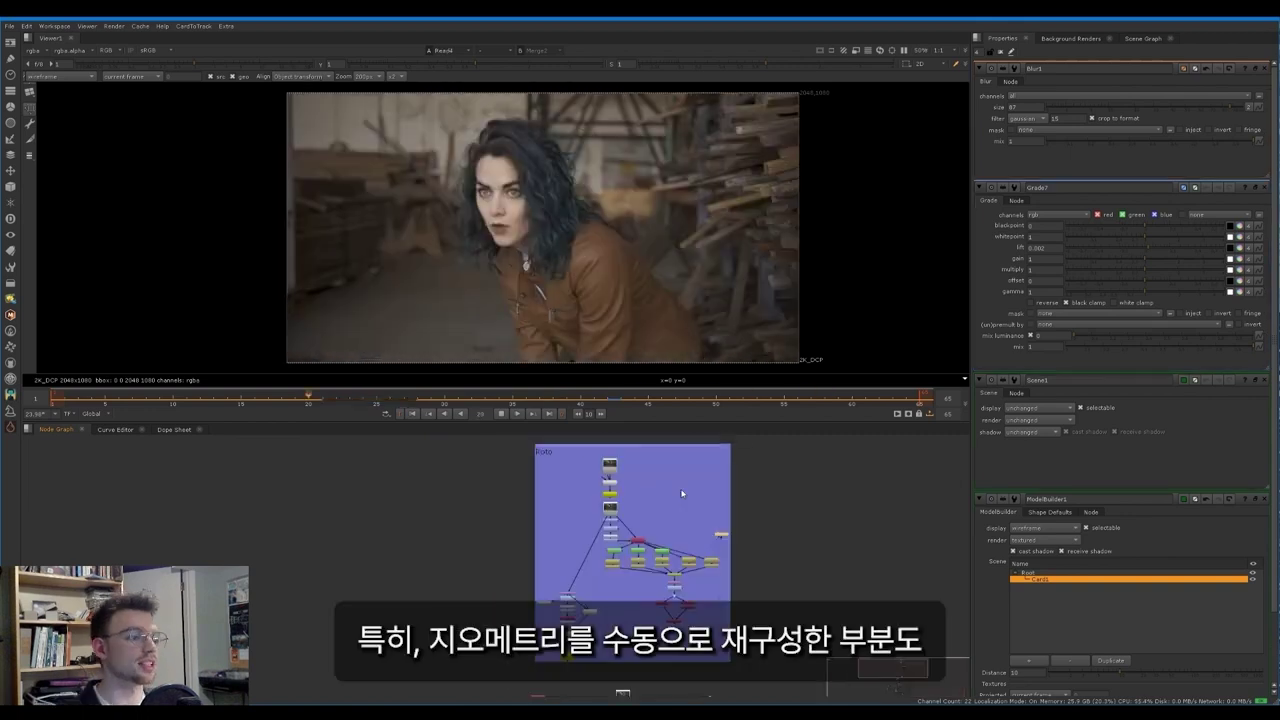
{"action": "key", "text": "1"}
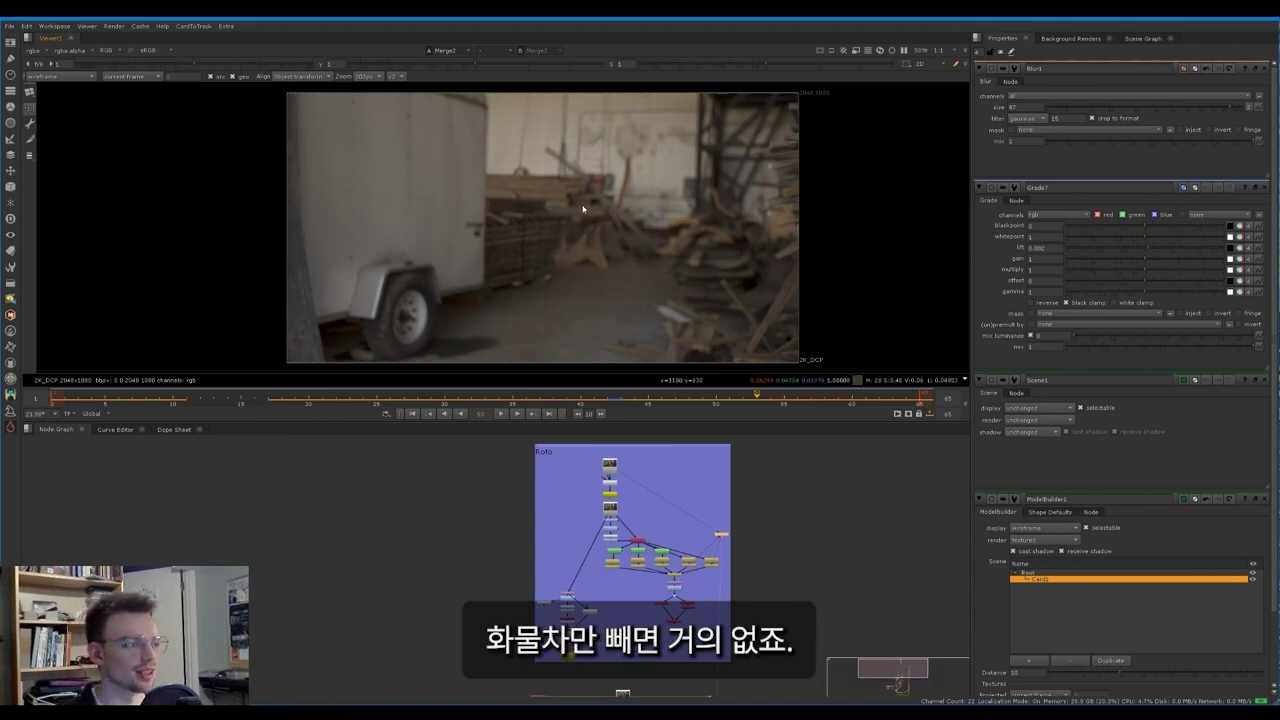
{"action": "key", "text": "2"}
{"action": "key", "text": "l"}
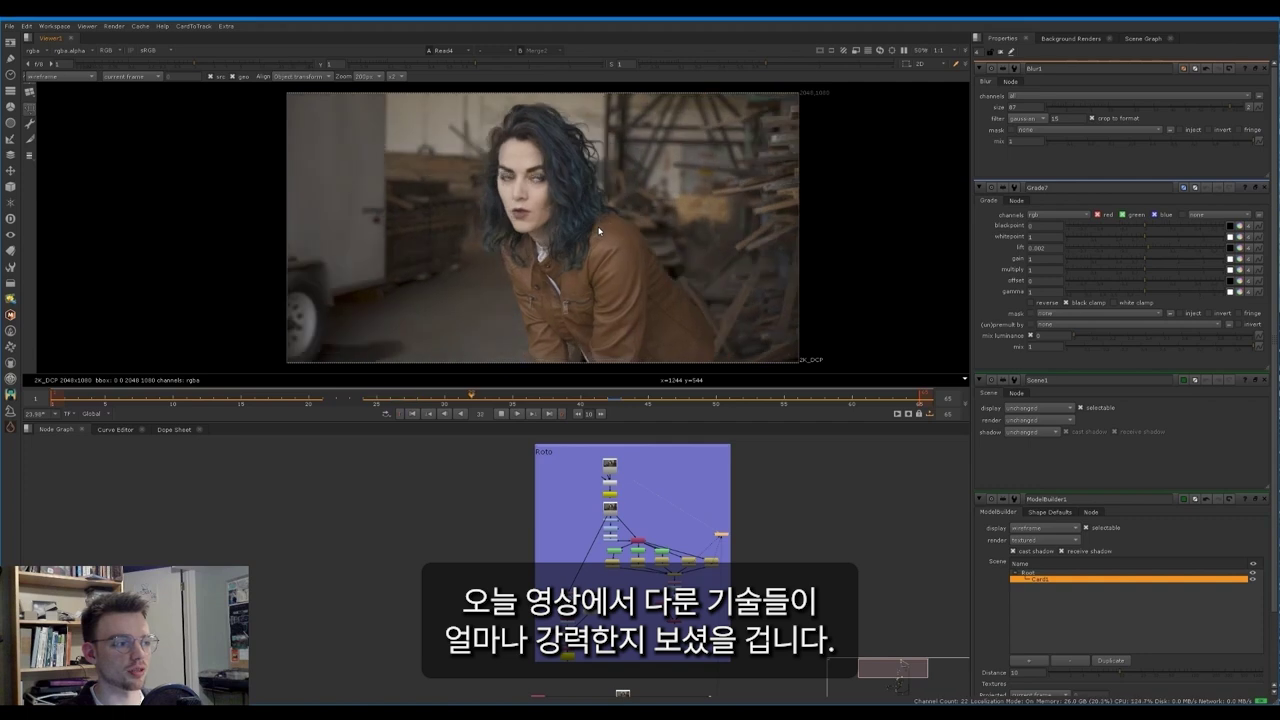
{"action": "key", "text": "1"}
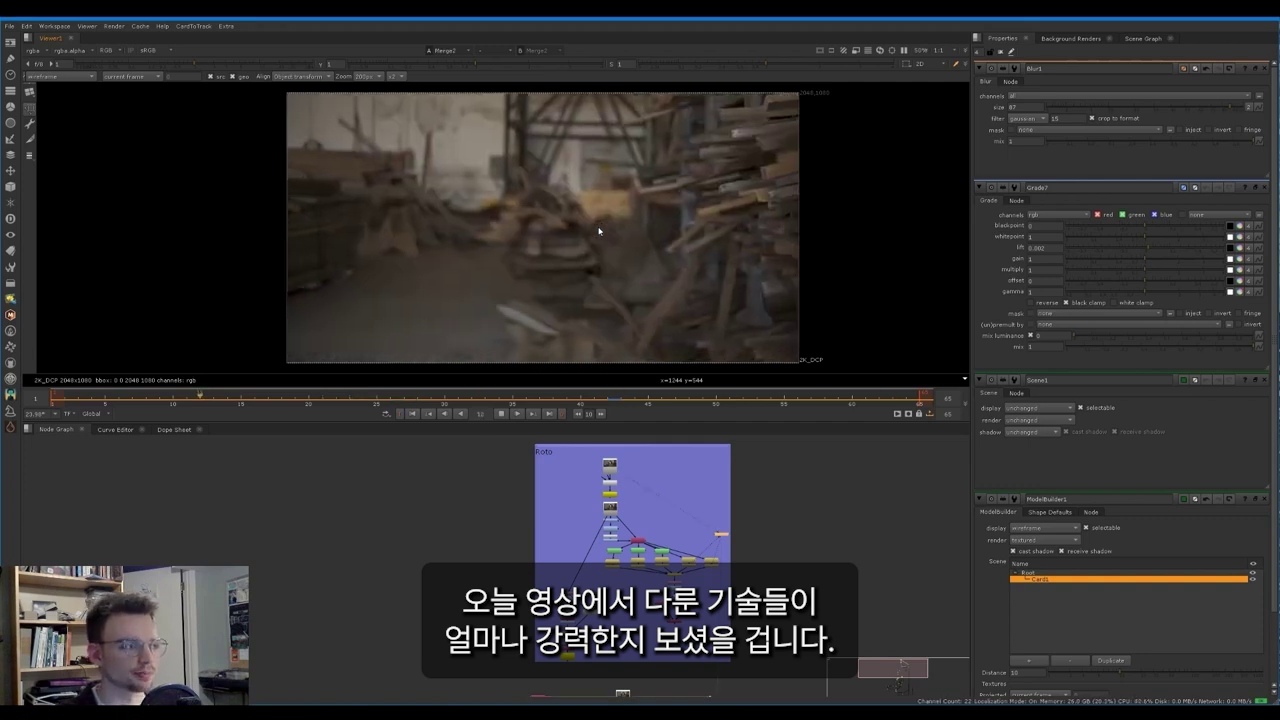